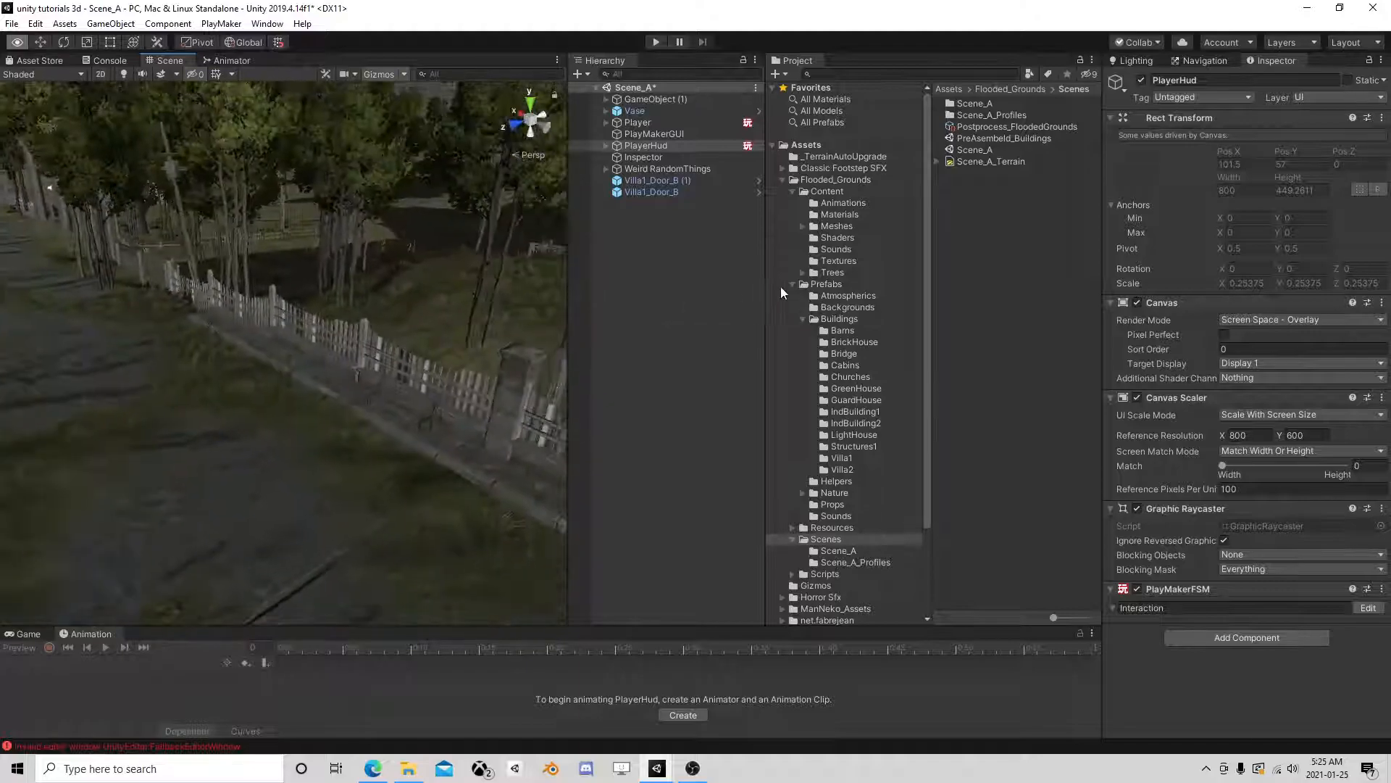
Step: Delete BGR_Factory_A and the other background objects around the far edge of the terrain
scroll(285, 346, down, 10)
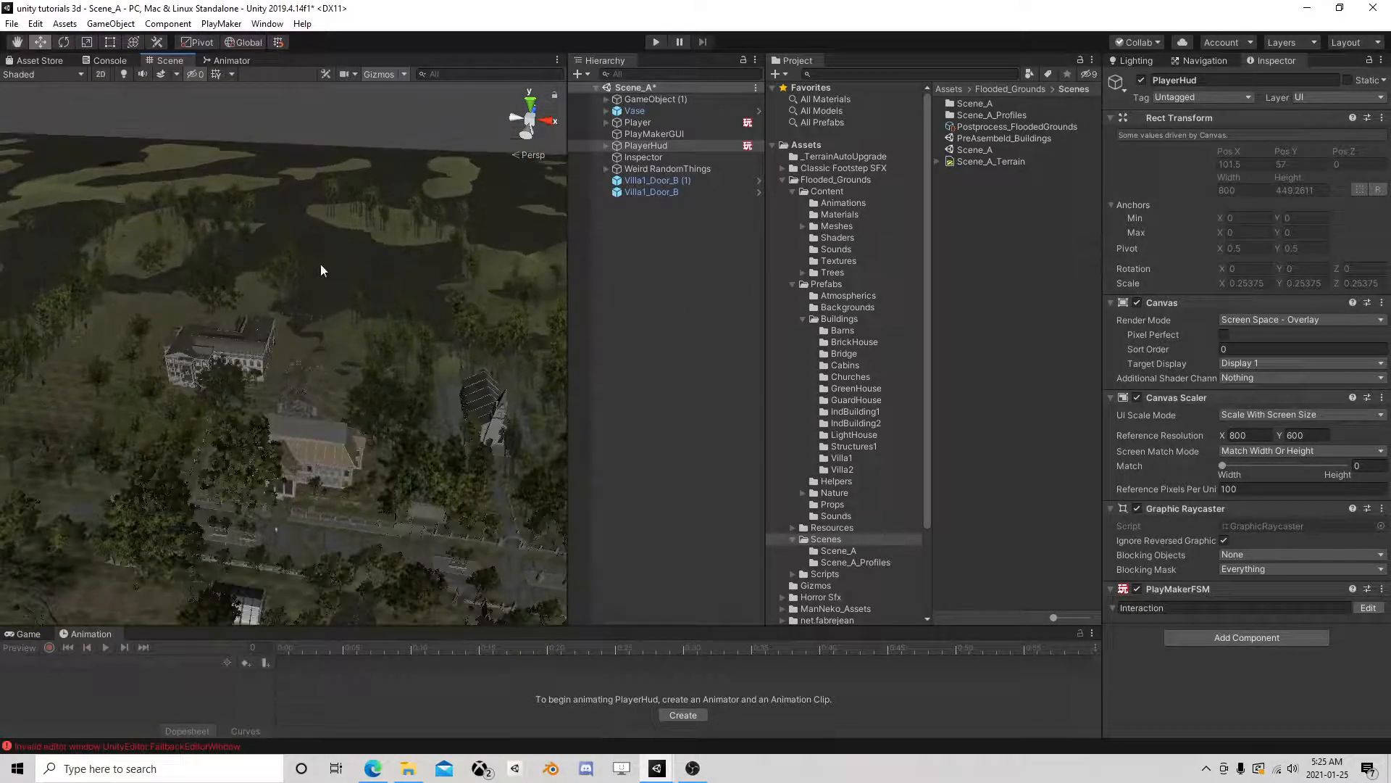
right_drag(245, 305, 242, 272)
right_drag(106, 222, 181, 200)
click(271, 118)
drag(271, 118, 372, 187)
key(Delete)
drag(427, 226, 204, 80)
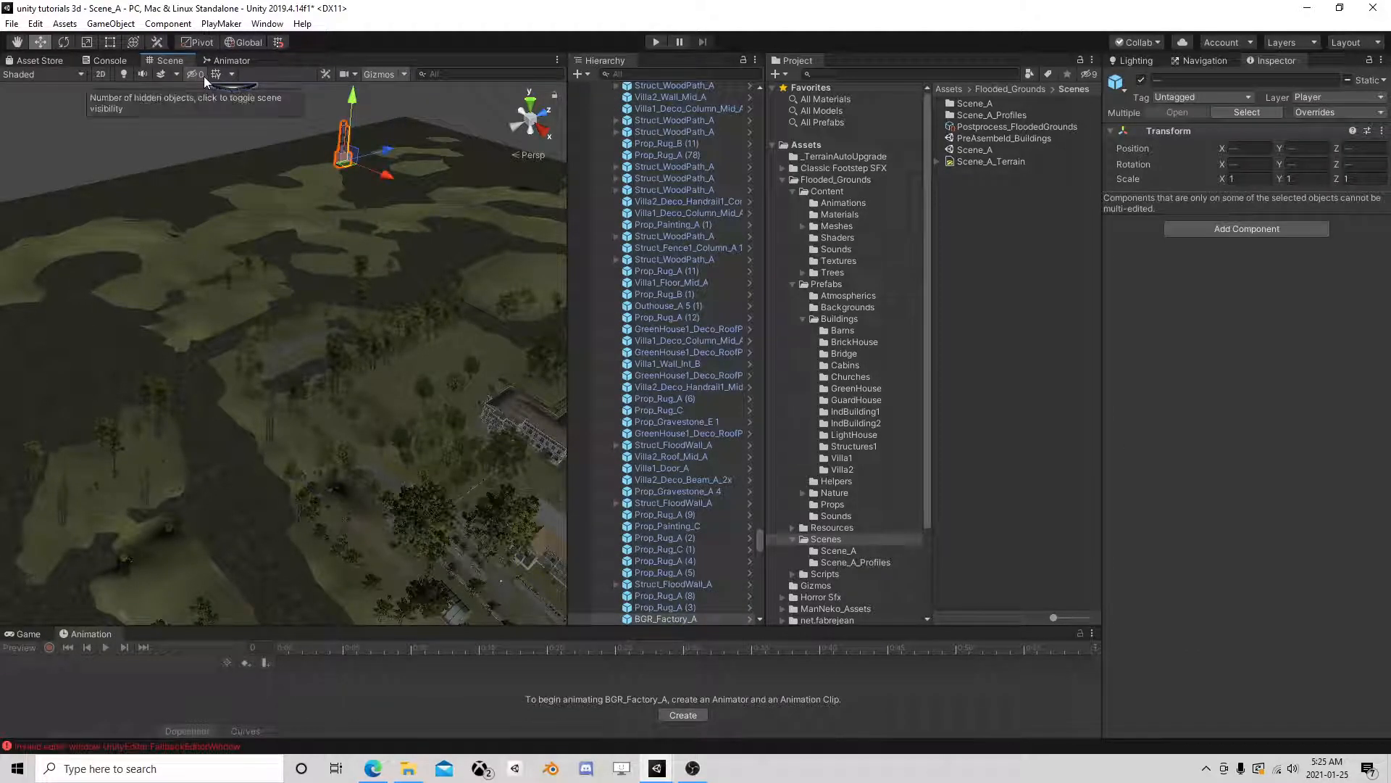
key(Delete)
Step: Delete Prop_FlyingSaucer_Animated above the terrain and the leftover objects near the terrain's edge
right_drag(268, 205, 359, 145)
click(371, 216)
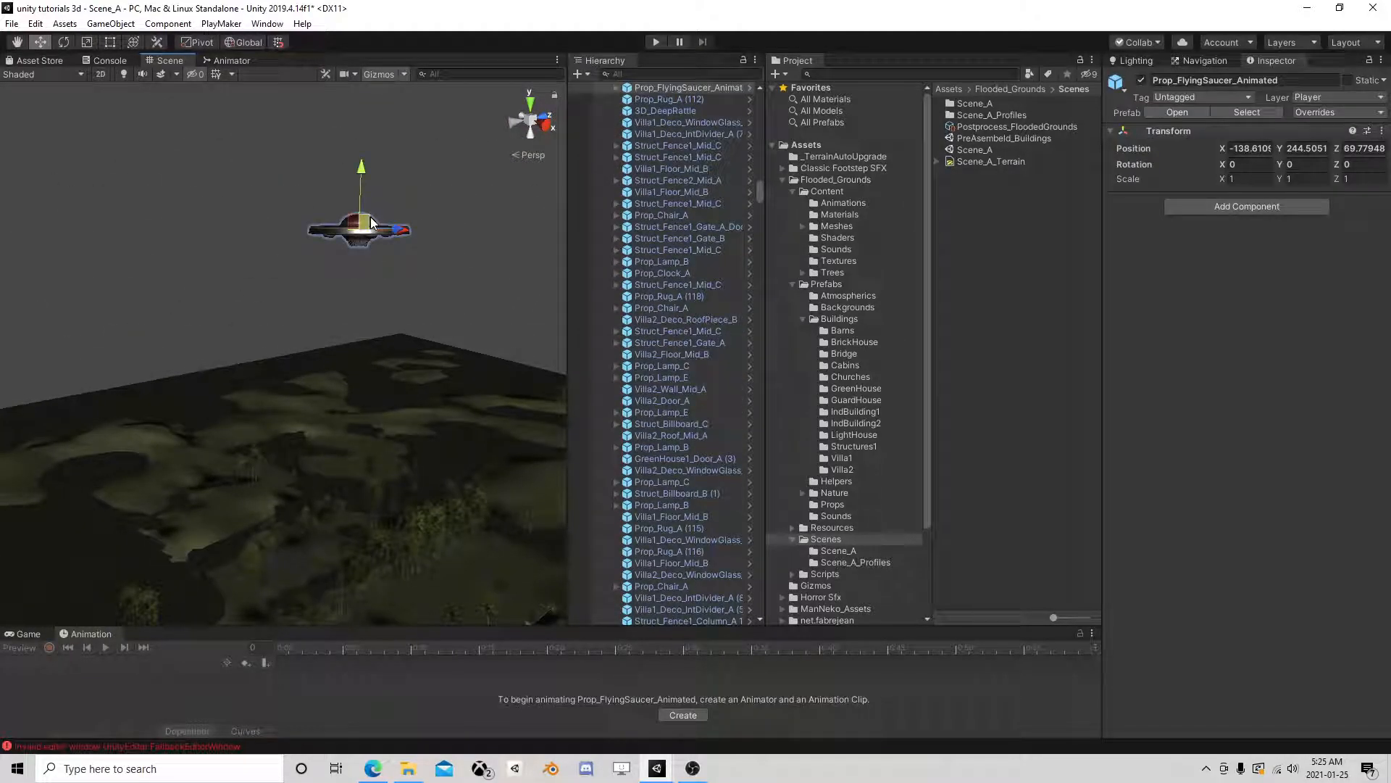
key(Delete)
right_drag(275, 551, 177, 274)
drag(248, 201, 437, 355)
key(Delete)
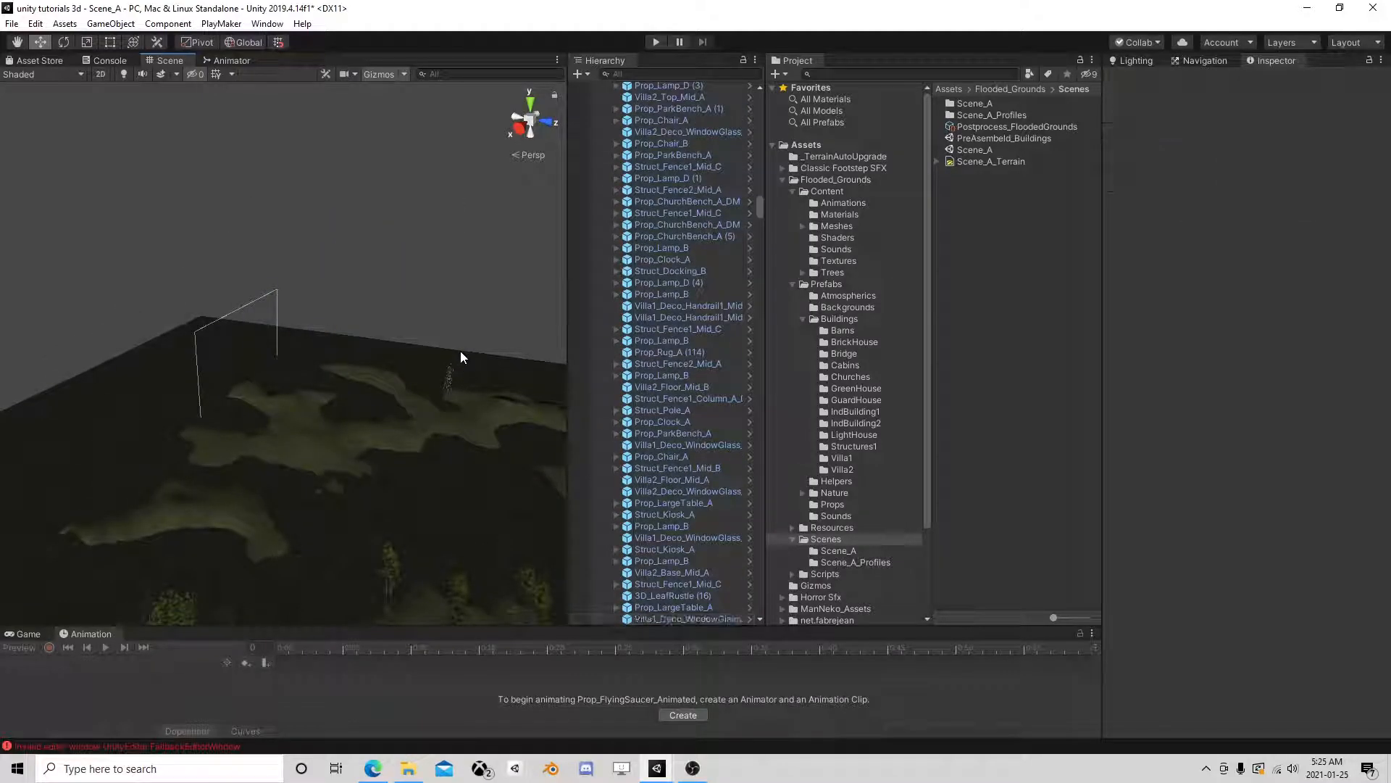
Step: Collapse the Flooded_Grounds asset folder and show the sounds in SoundBits_FreeSFX_2020
right_drag(419, 363, 1370, 330)
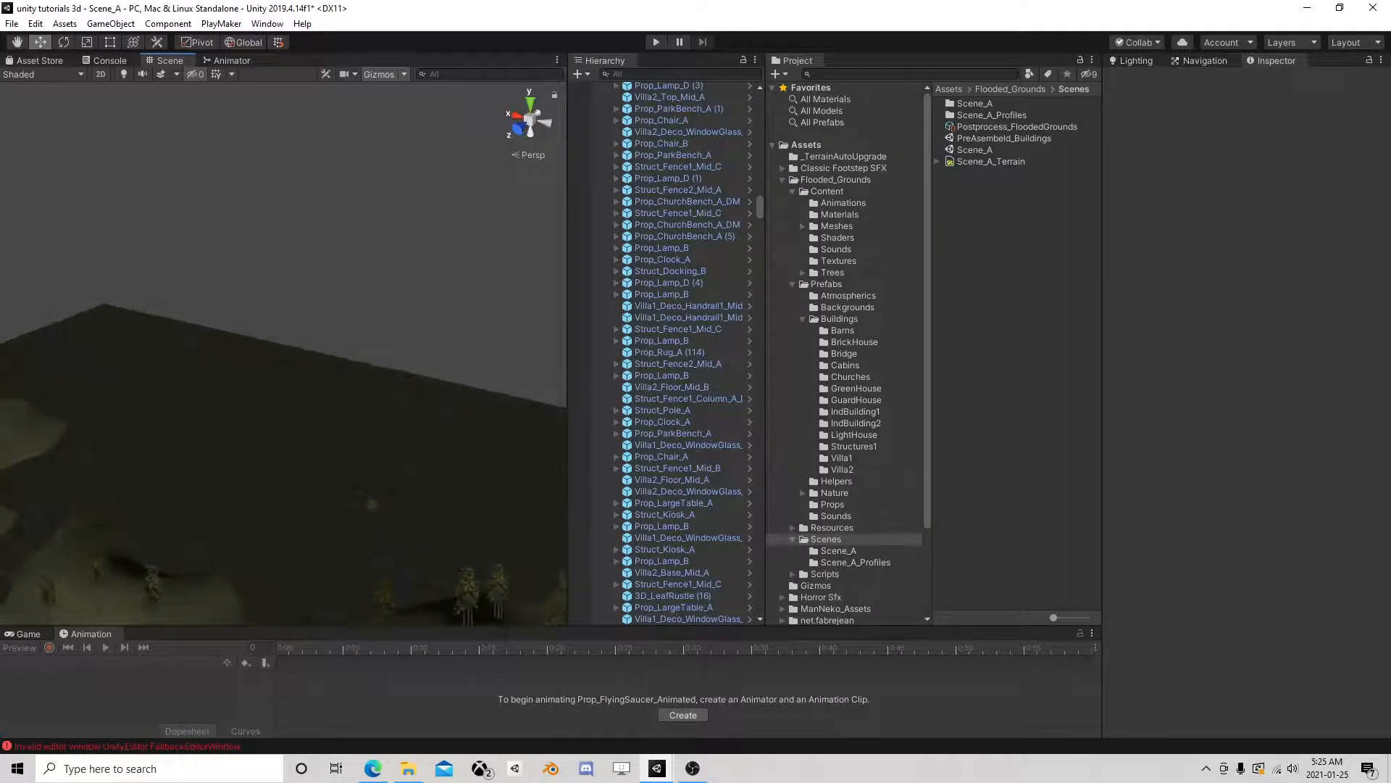
right_drag(64, 297, 236, 224)
middle_drag(289, 421, 325, 326)
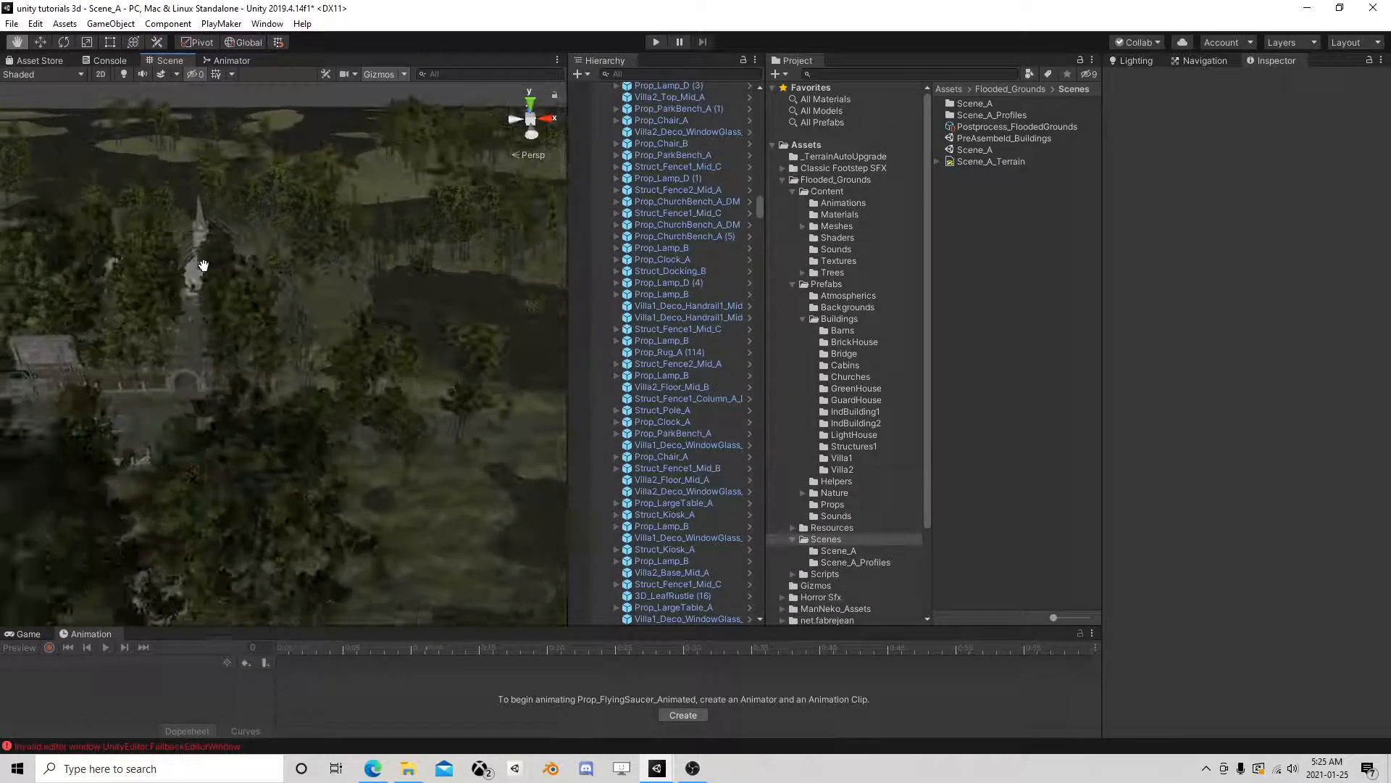
scroll(229, 272, up, 6)
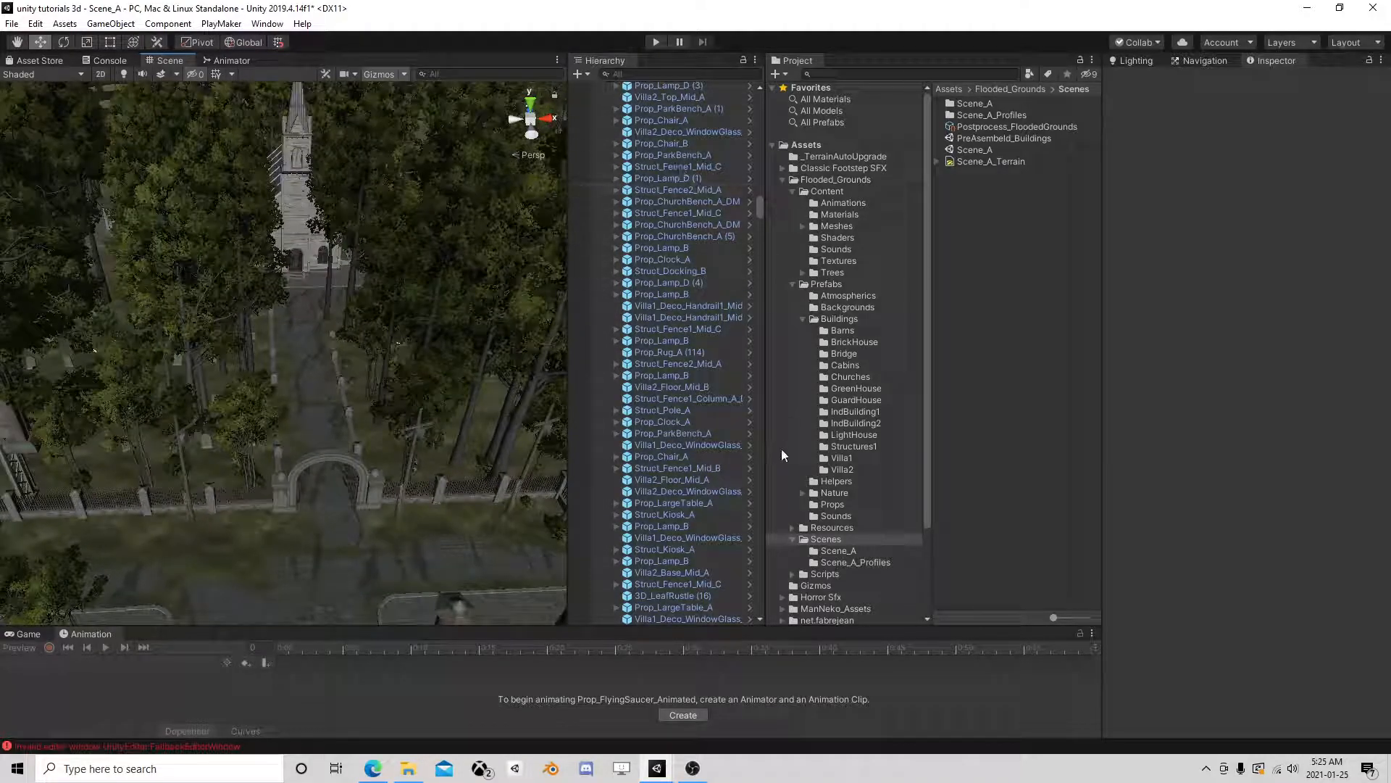
click(782, 180)
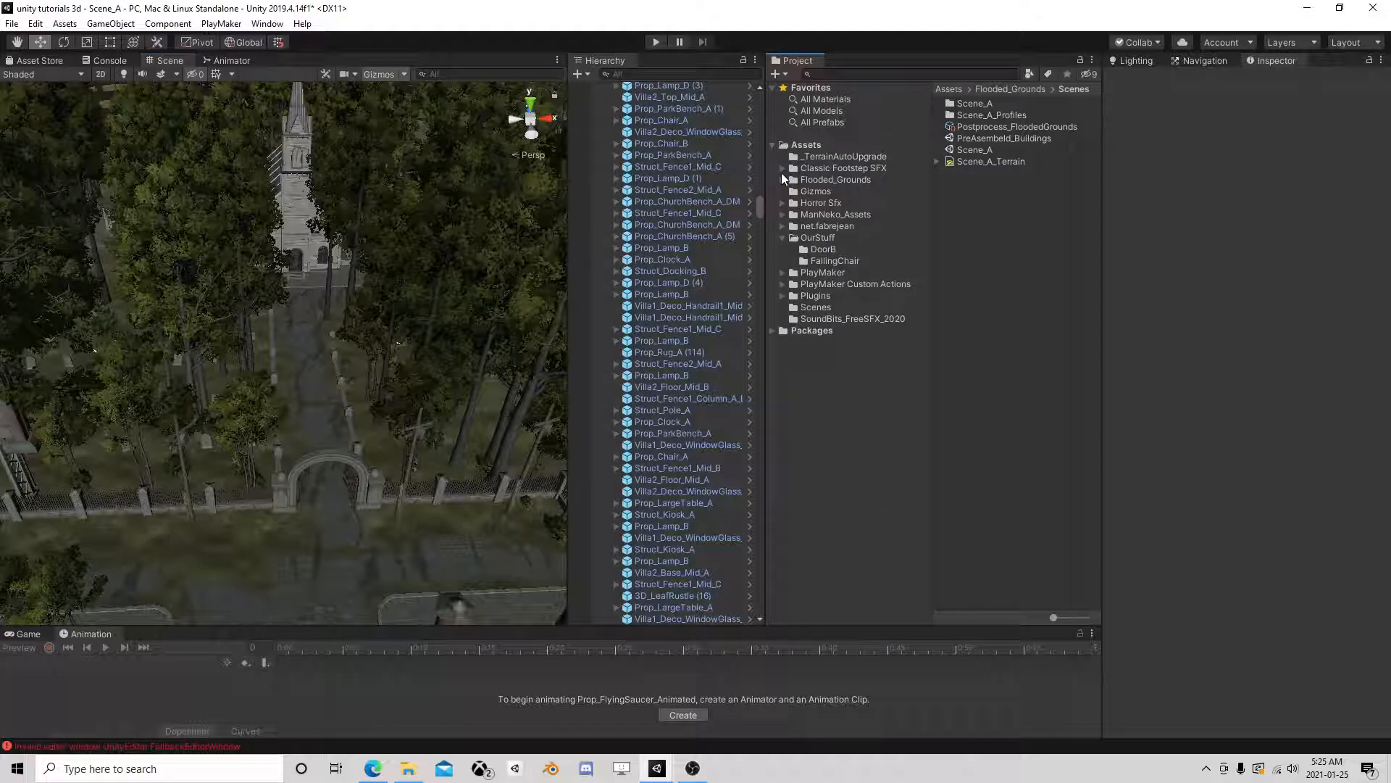
click(833, 319)
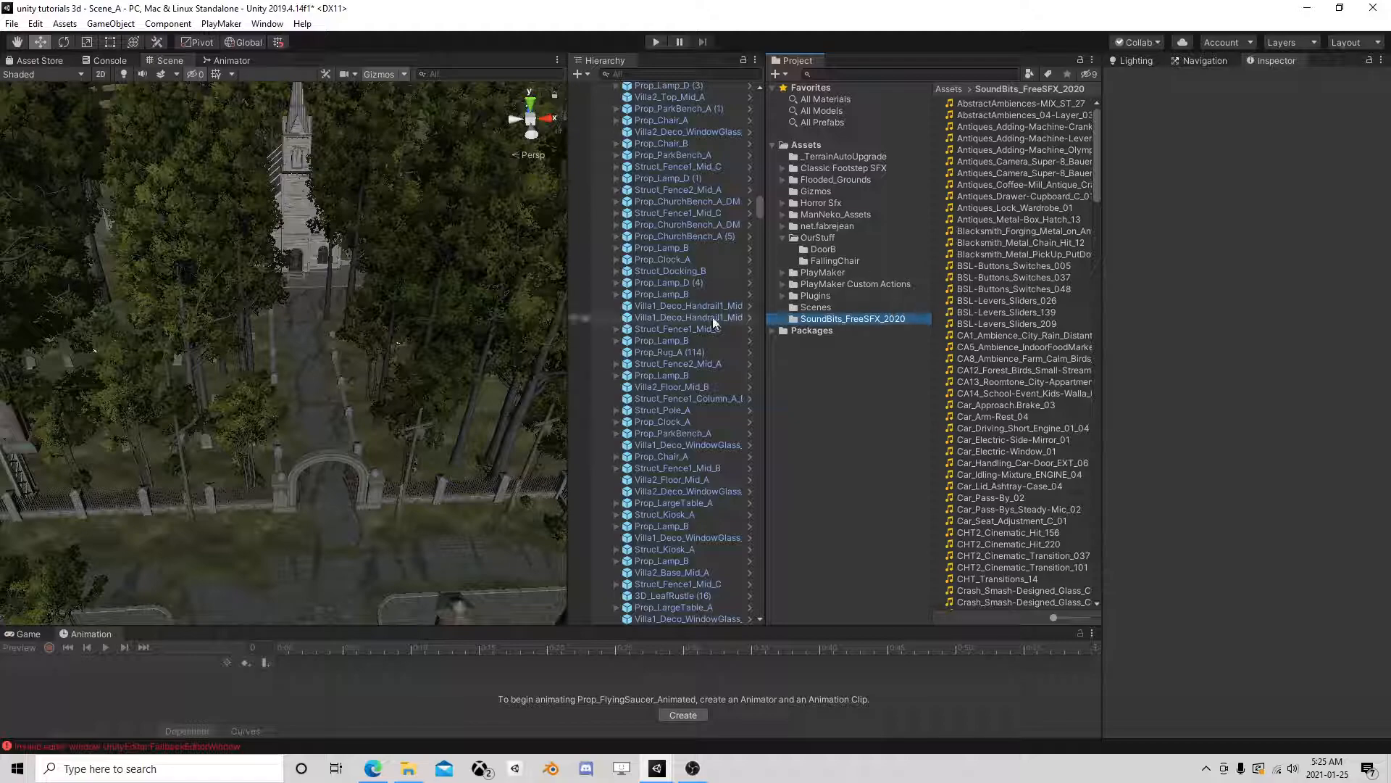
Step: Survey the church grounds, the villas and the surrounding buildings of the map
scroll(380, 294, up, 5)
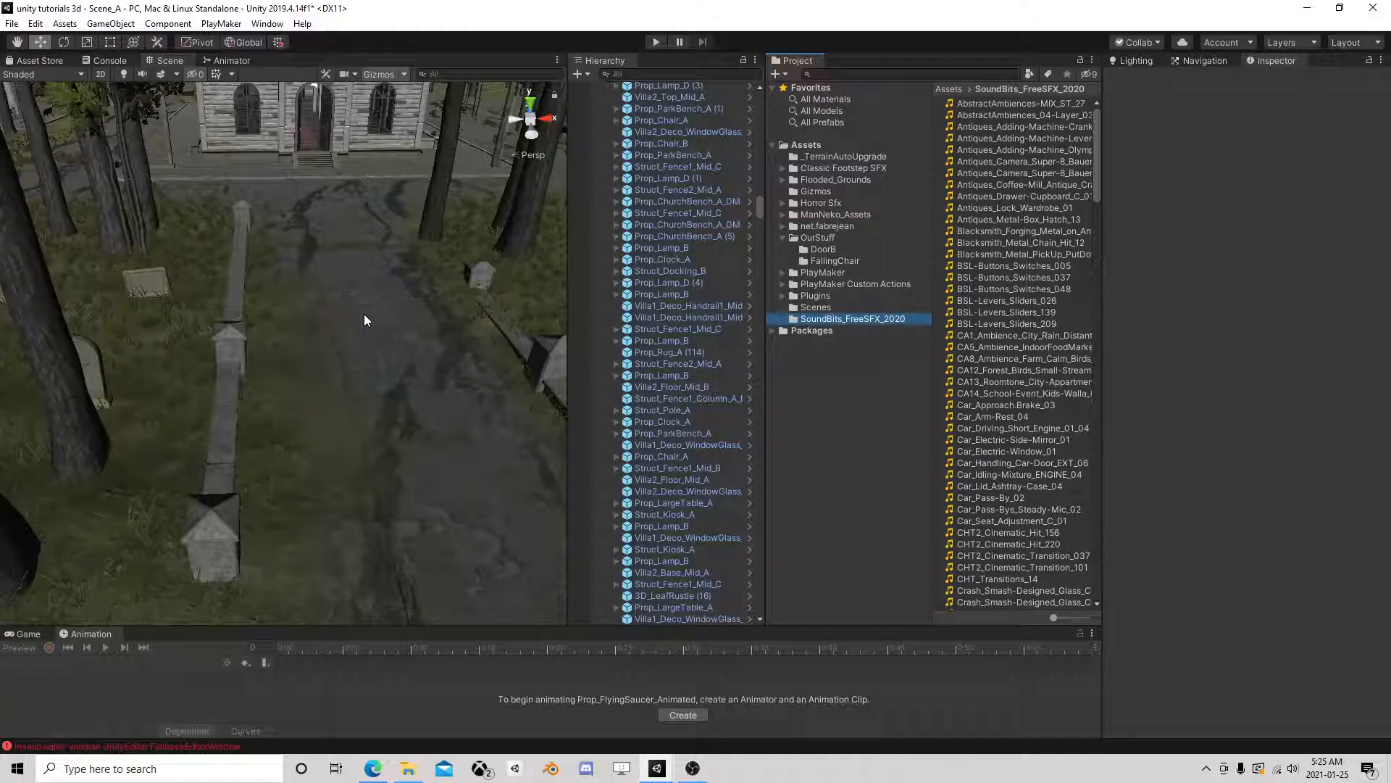
scroll(363, 319, down, 10)
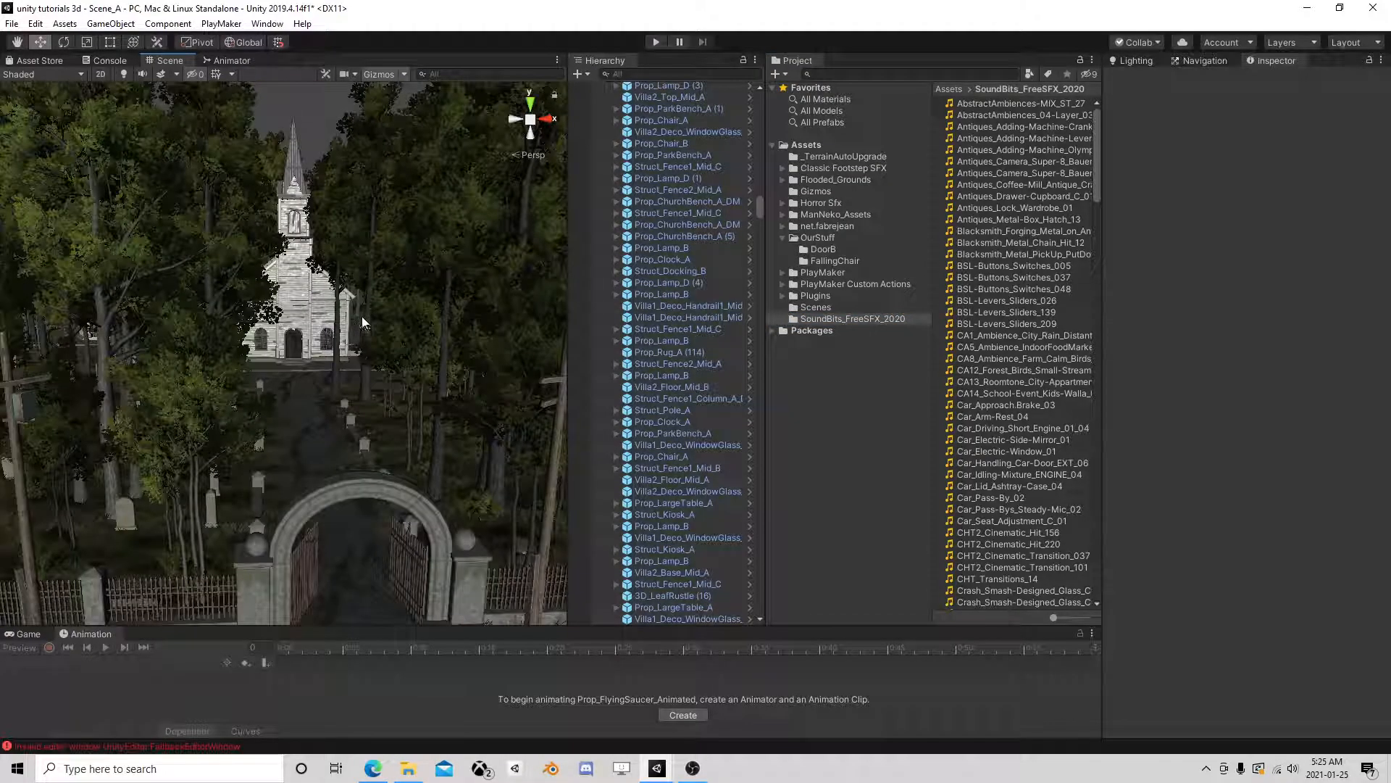
scroll(363, 316, down, 3)
right_drag(355, 256, 414, 302)
scroll(405, 291, down, 8)
middle_drag(224, 301, 410, 298)
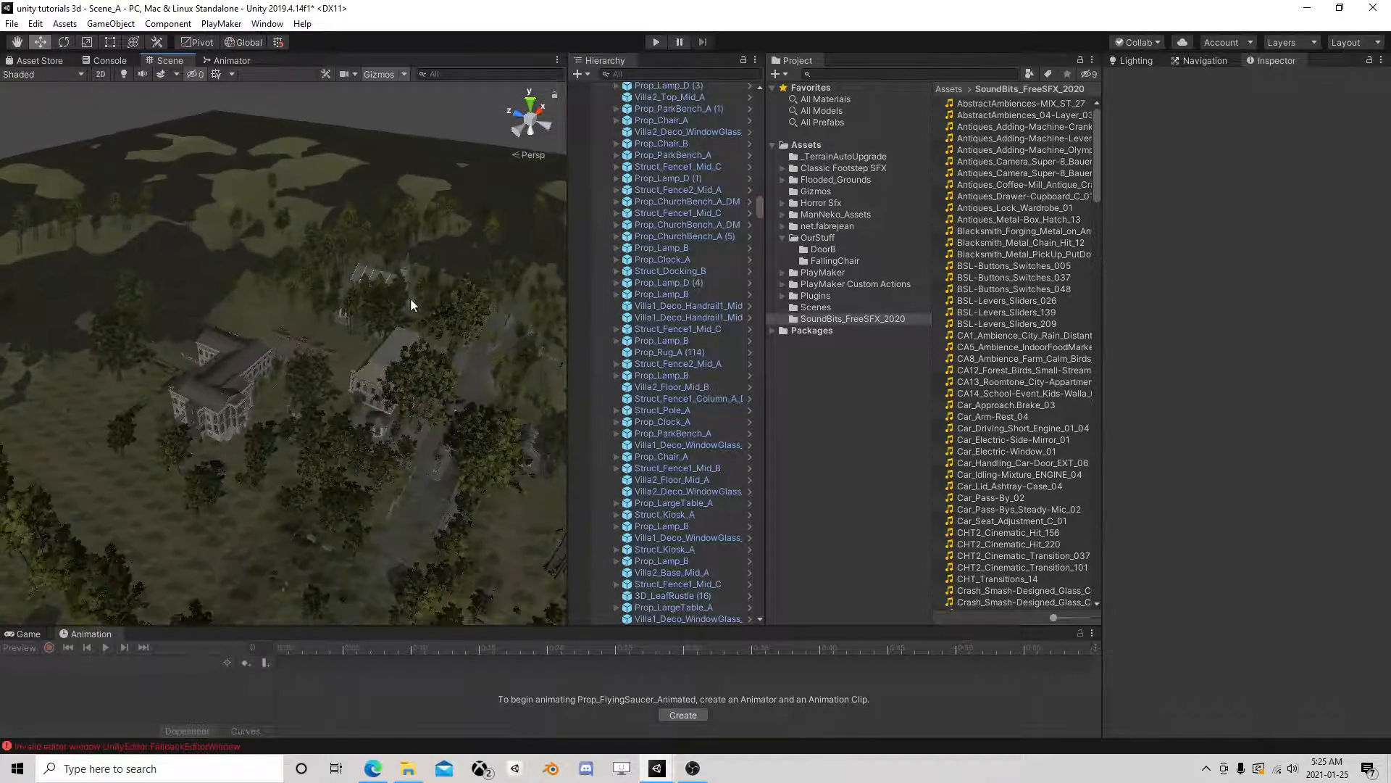
scroll(410, 298, up, 6)
mouse_move(359, 347)
middle_down()
mouse_move(358, 320)
mouse_move(405, 318)
mouse_move(361, 337)
middle_up()
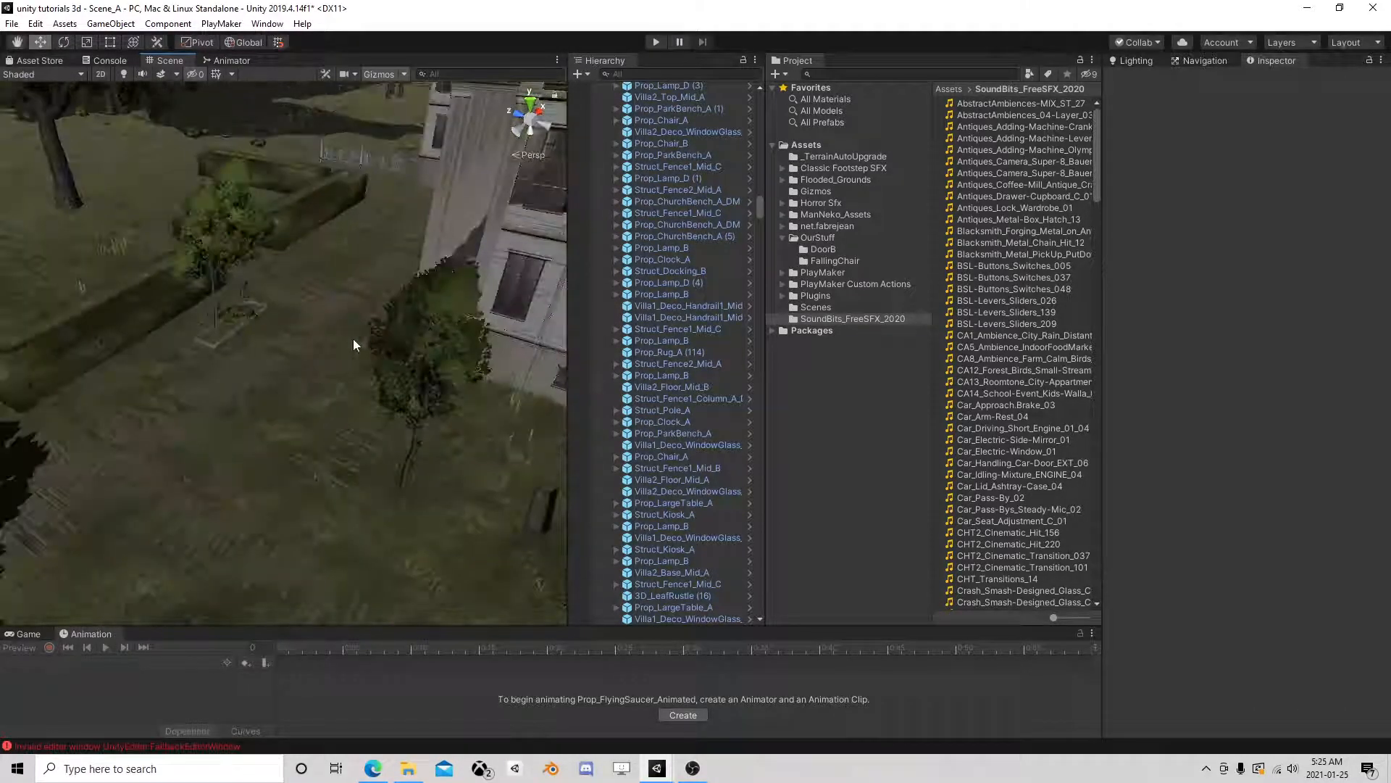
right_drag(361, 338, 458, 324)
middle_drag(459, 323, 333, 382)
right_drag(333, 382, 305, 428)
middle_drag(304, 428, 283, 348)
right_drag(283, 348, 291, 249)
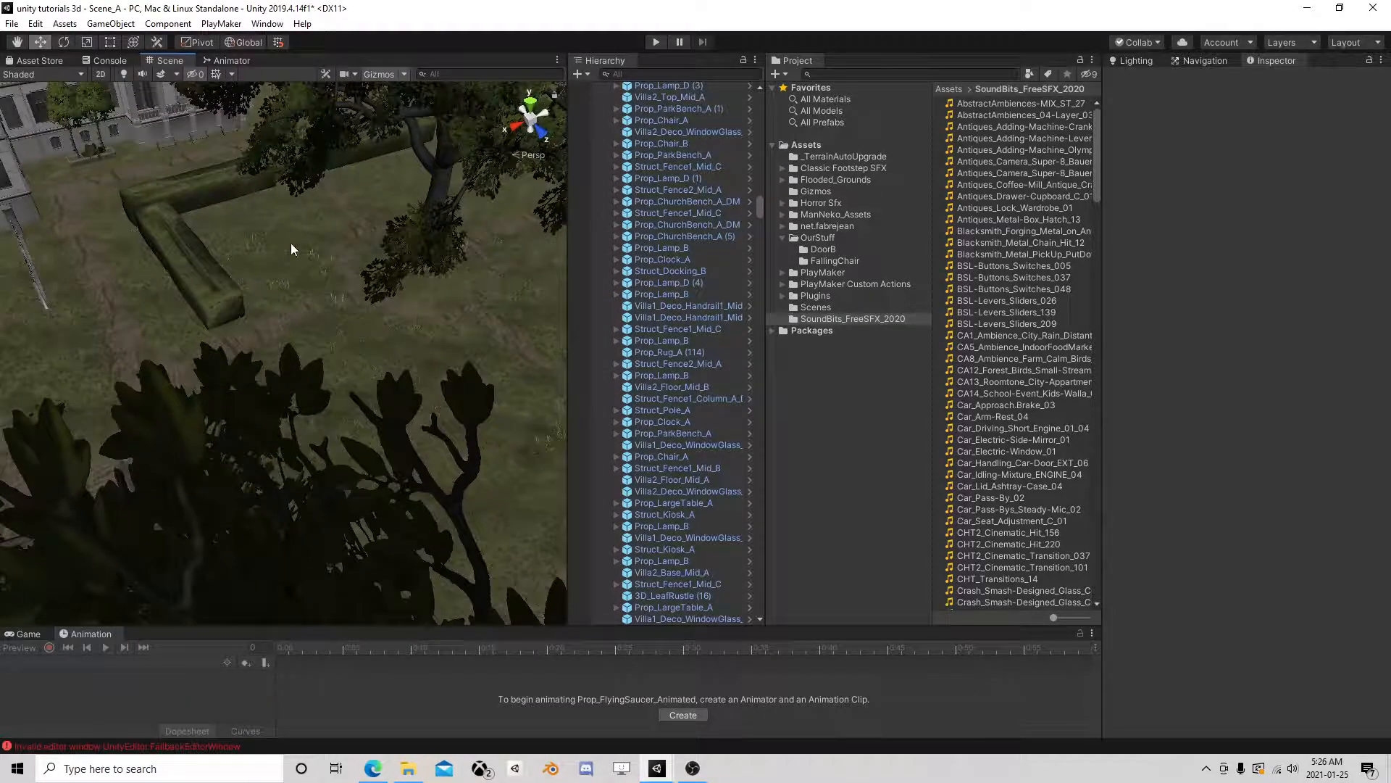
middle_drag(291, 243, 456, 264)
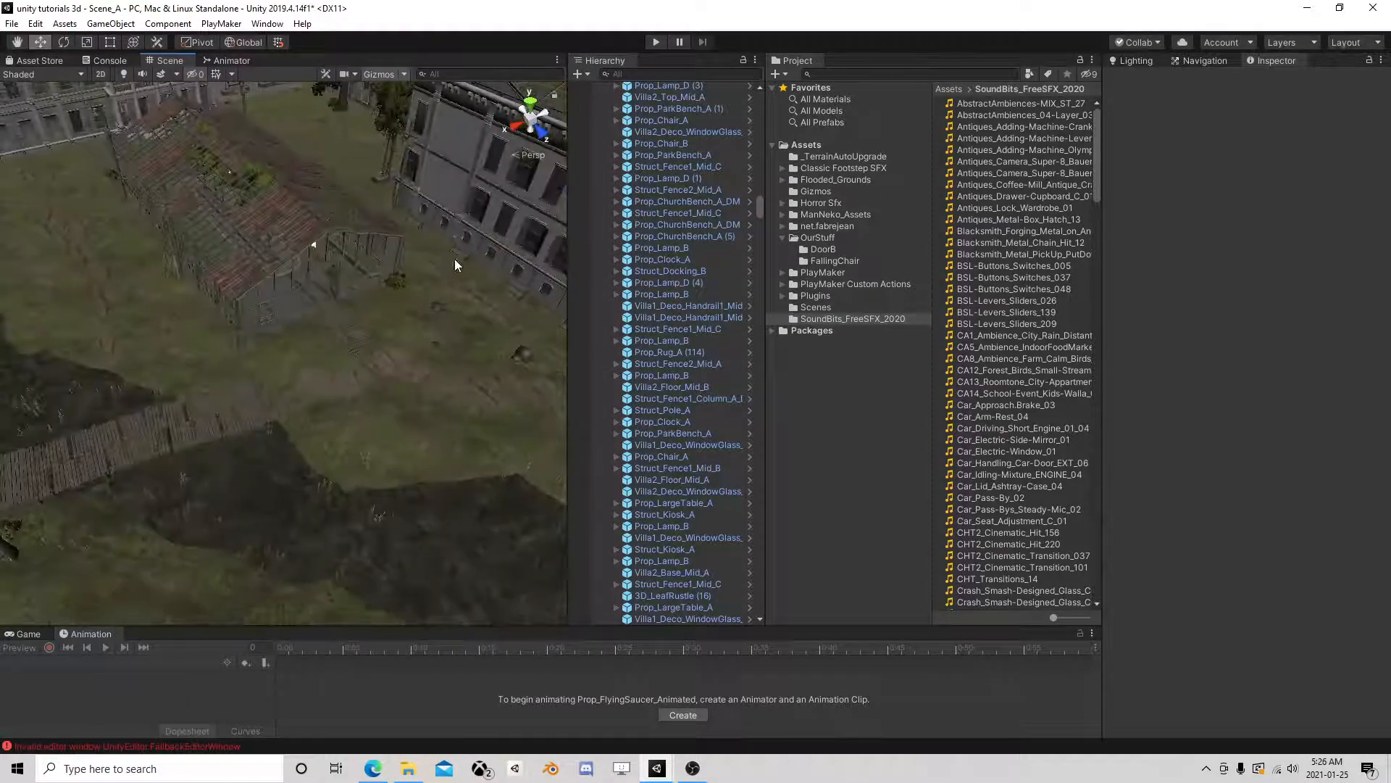
right_drag(457, 263, 550, 224)
middle_drag(300, 224, 333, 246)
right_drag(333, 246, 441, 237)
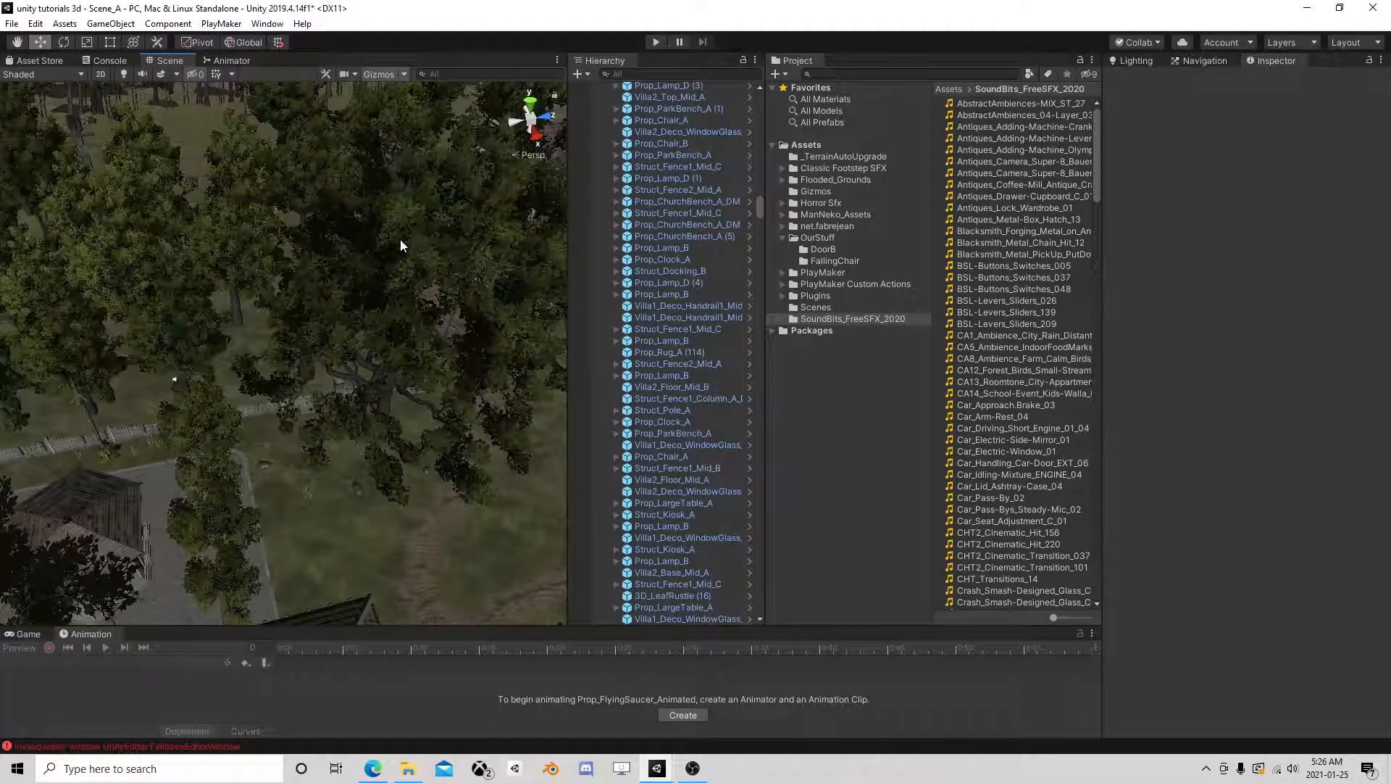
middle_drag(401, 240, 311, 302)
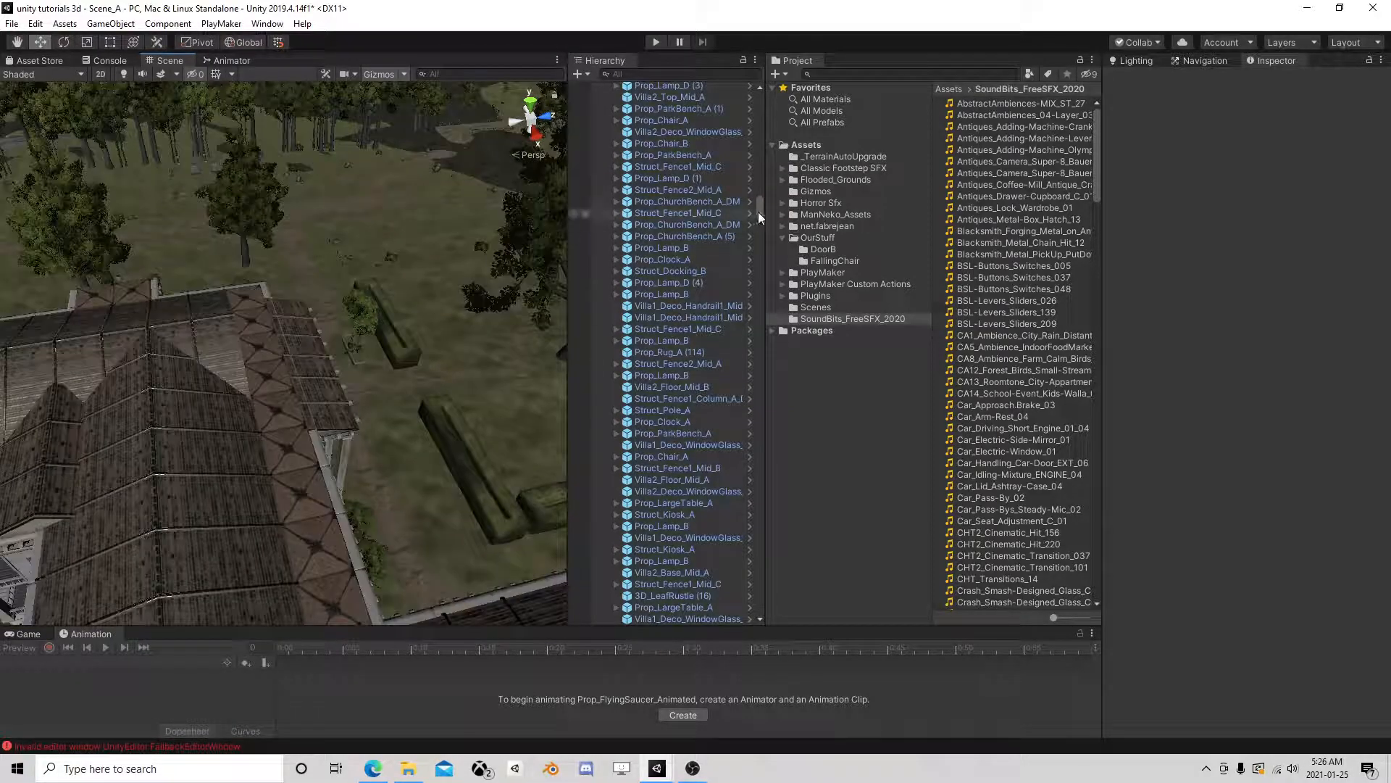
Step: Collapse GameObject (1) in the scene hierarchy, focus on the Player and close in on the villa's front double door
drag(755, 211, 793, 149)
click(606, 99)
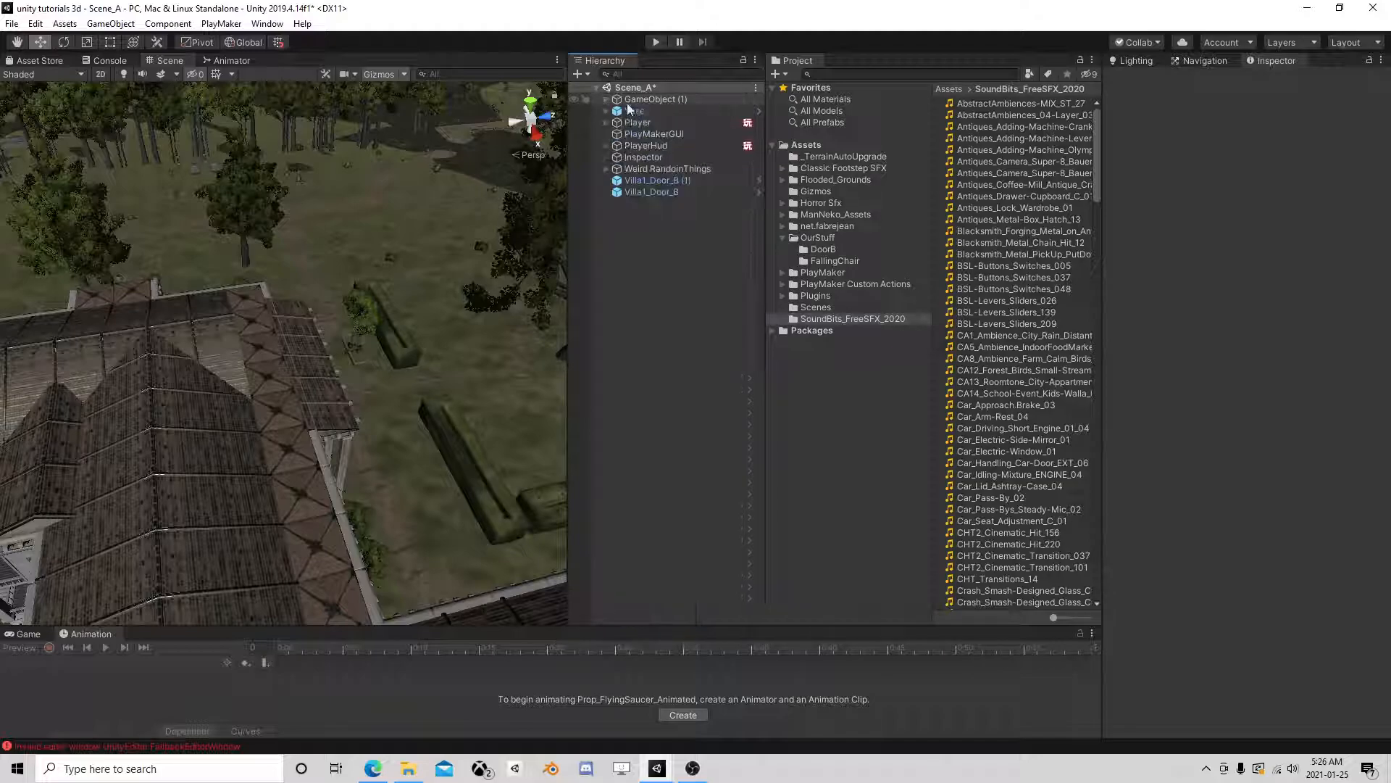
double_click(645, 123)
right_drag(193, 327, 345, 271)
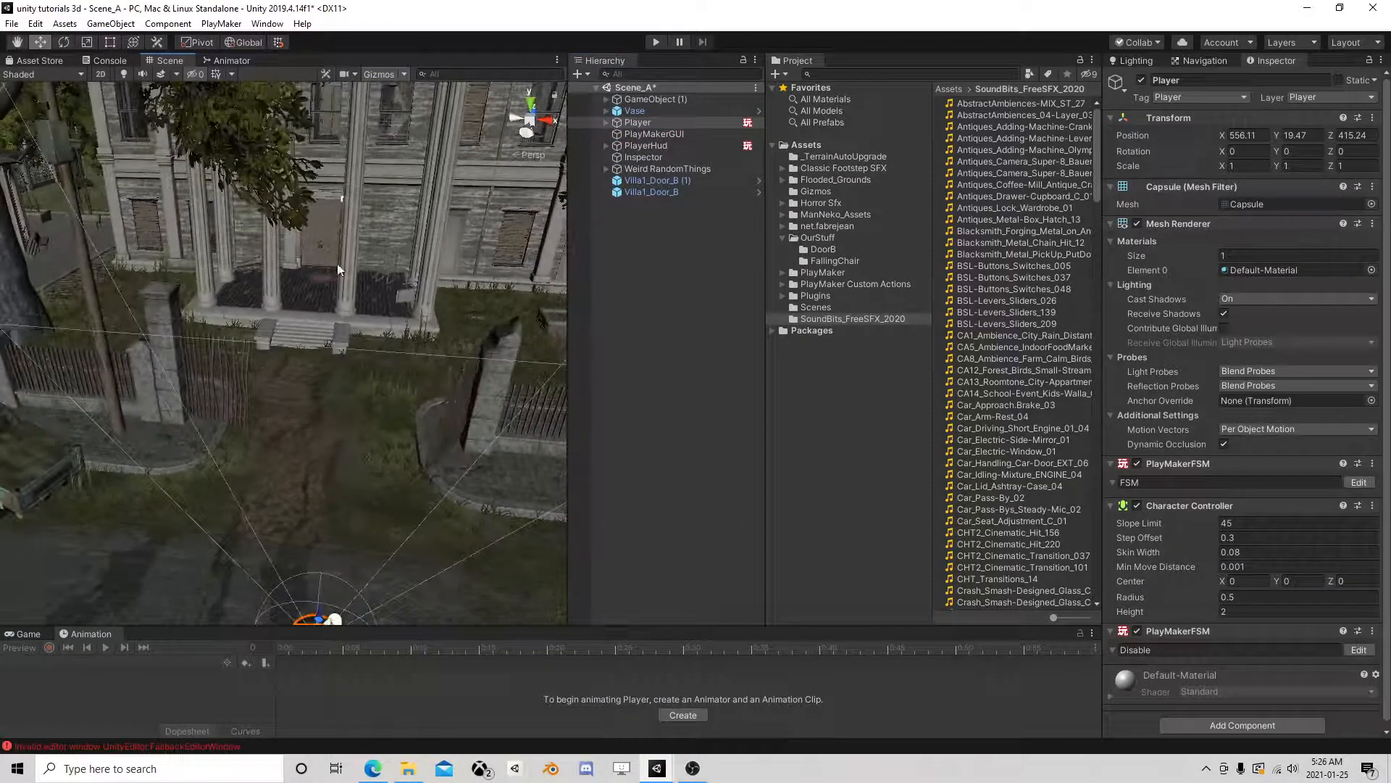
middle_drag(345, 276, 357, 403)
scroll(349, 293, up, 7)
middle_drag(344, 300, 328, 455)
scroll(341, 341, up, 7)
scroll(327, 455, up, 6)
right_drag(351, 368, 326, 412)
scroll(326, 411, down, 5)
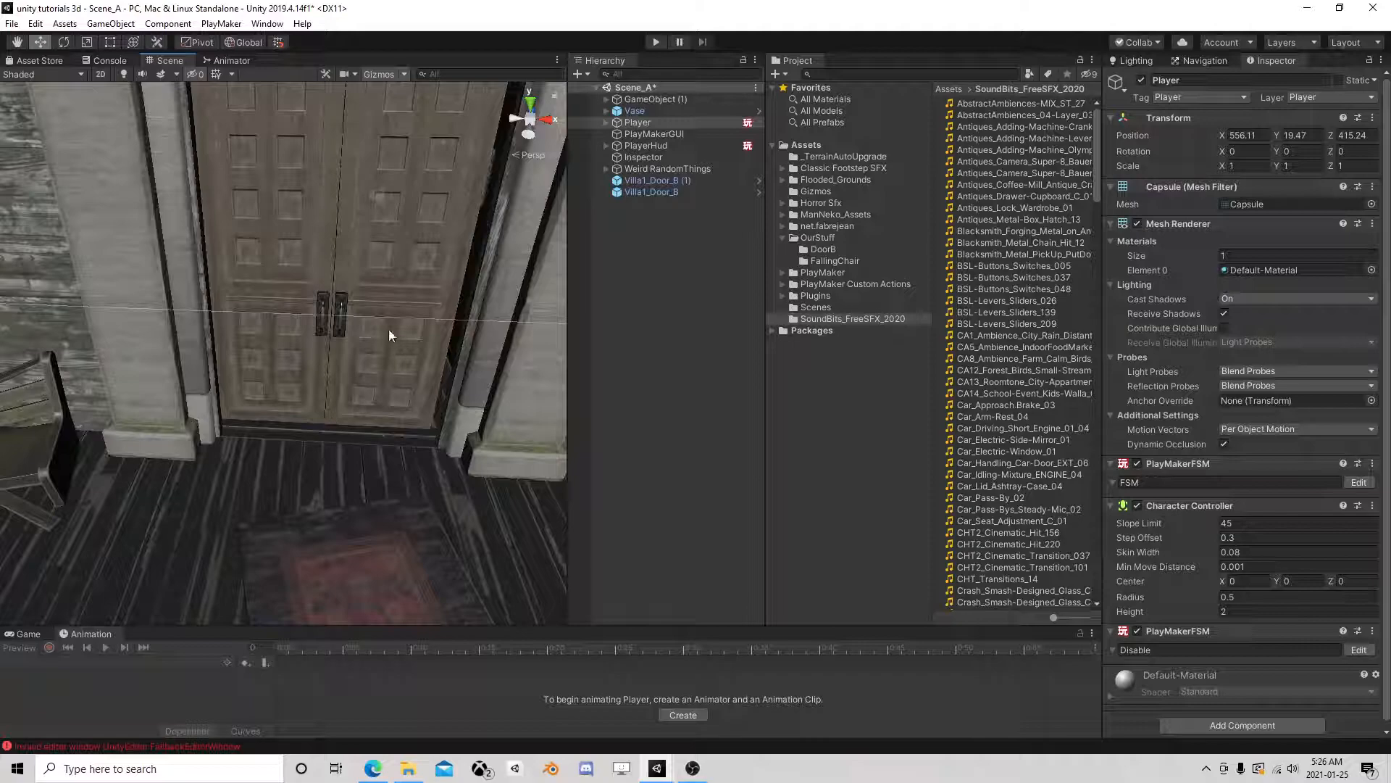
Step: Create an empty child object under the door leaf Villa1_Door_B (1) and duplicate it
click(384, 268)
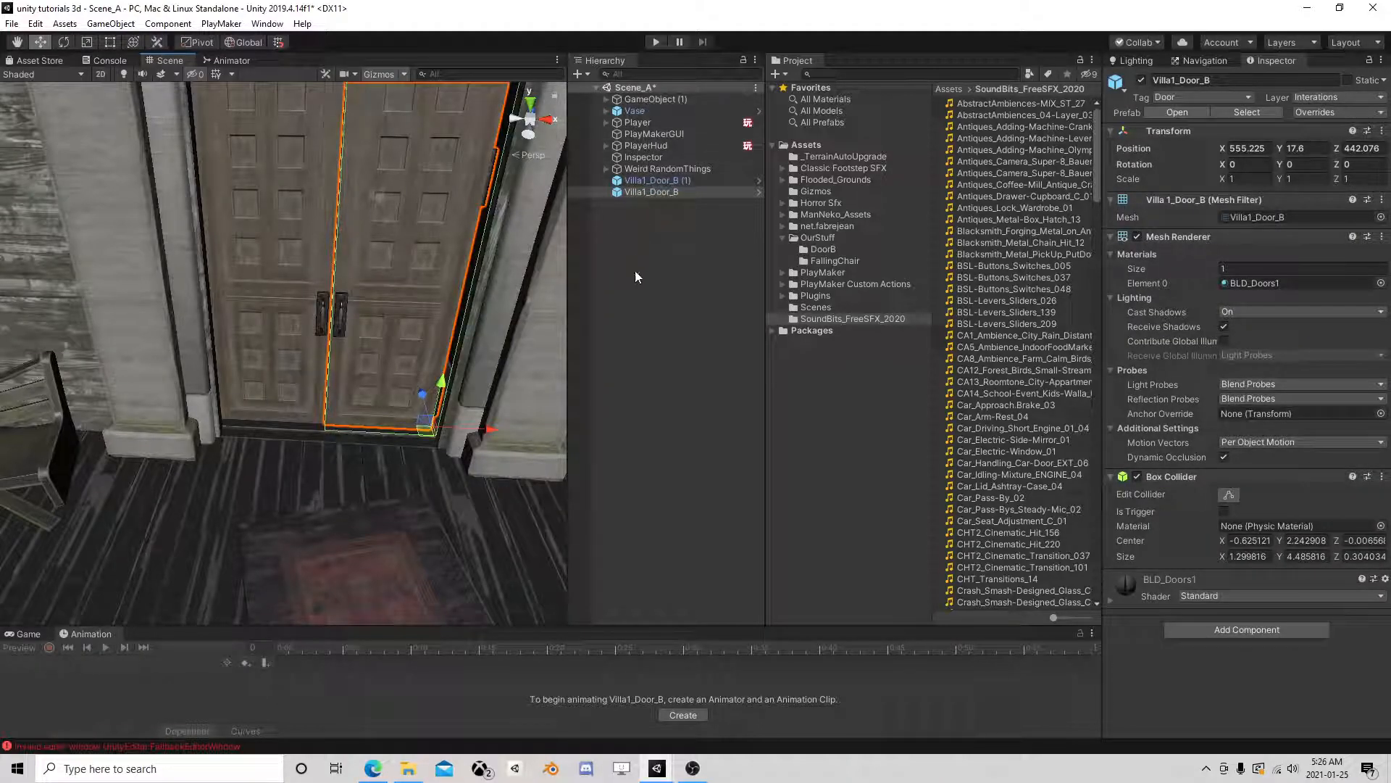
click(649, 193)
click(651, 181)
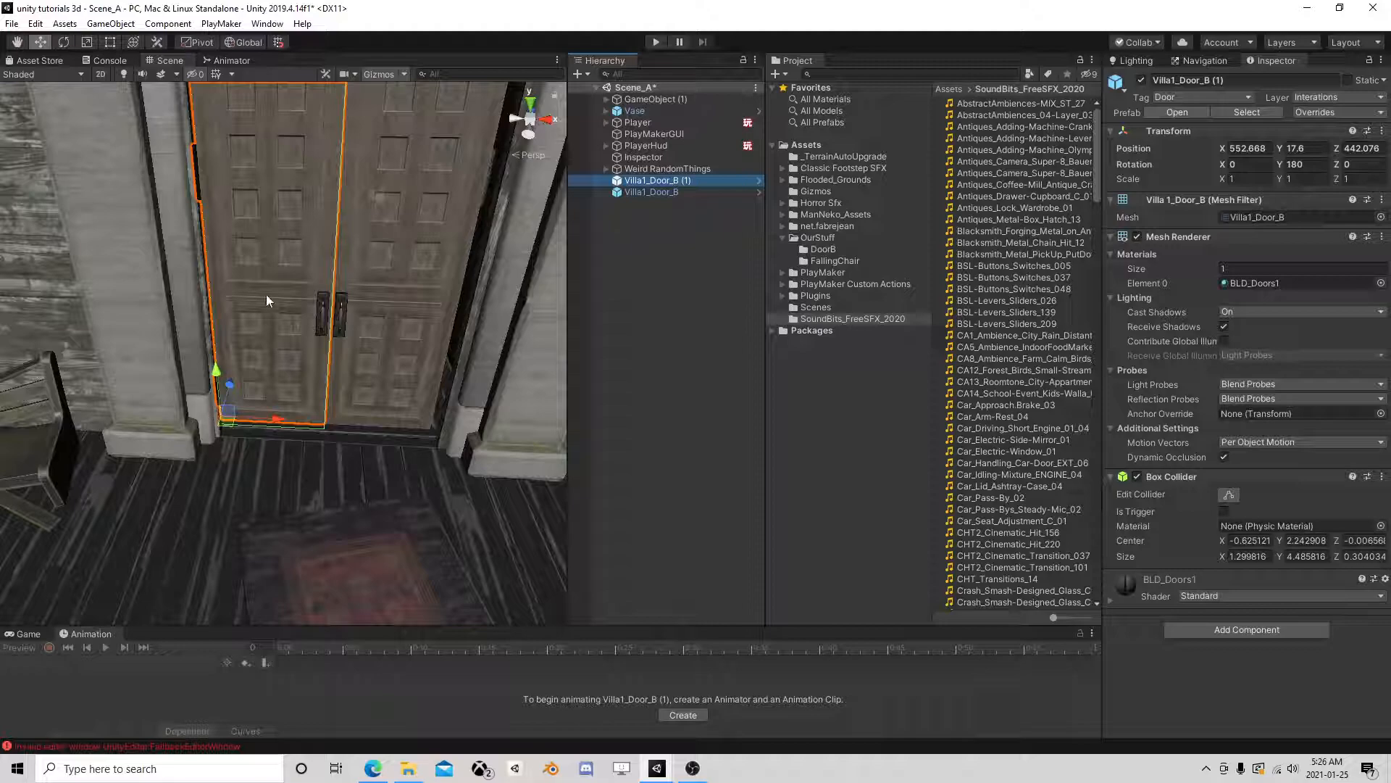
right_click(637, 181)
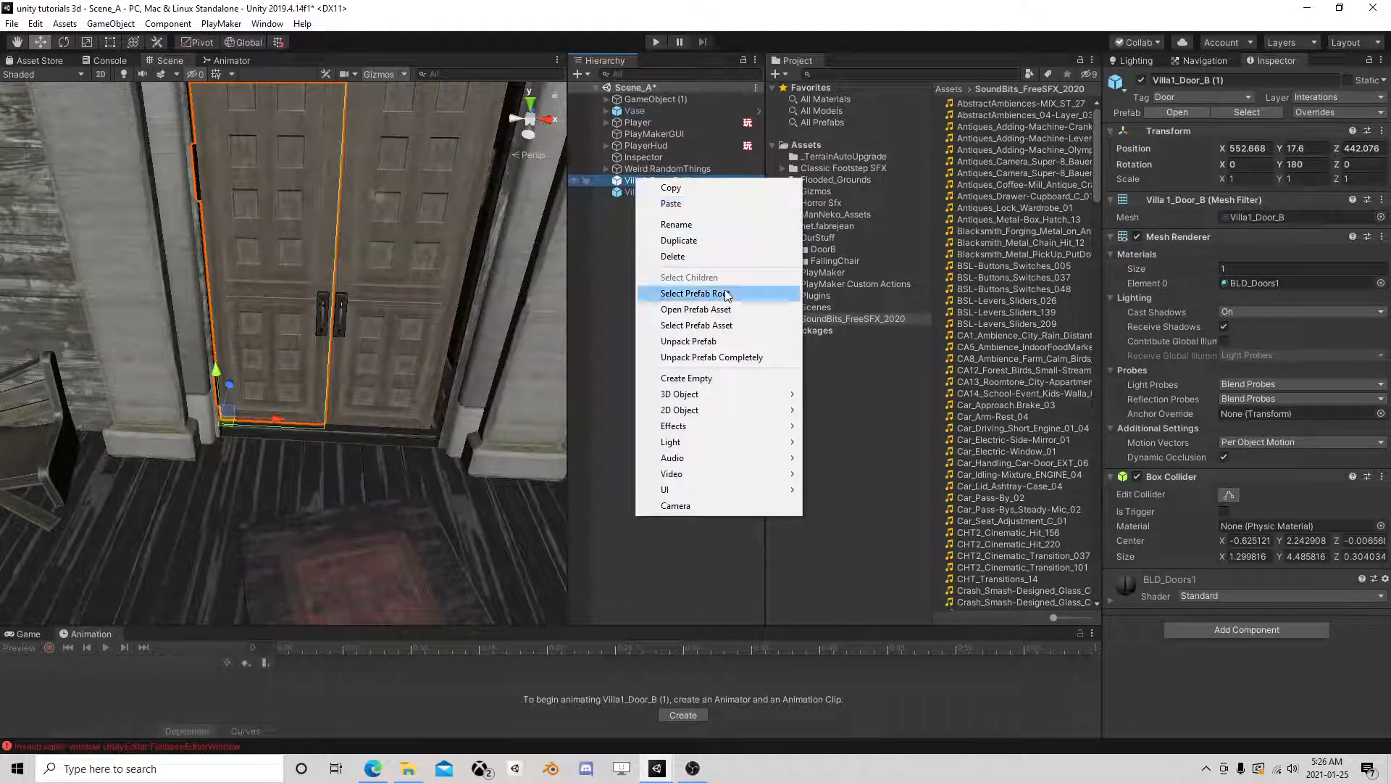
click(699, 378)
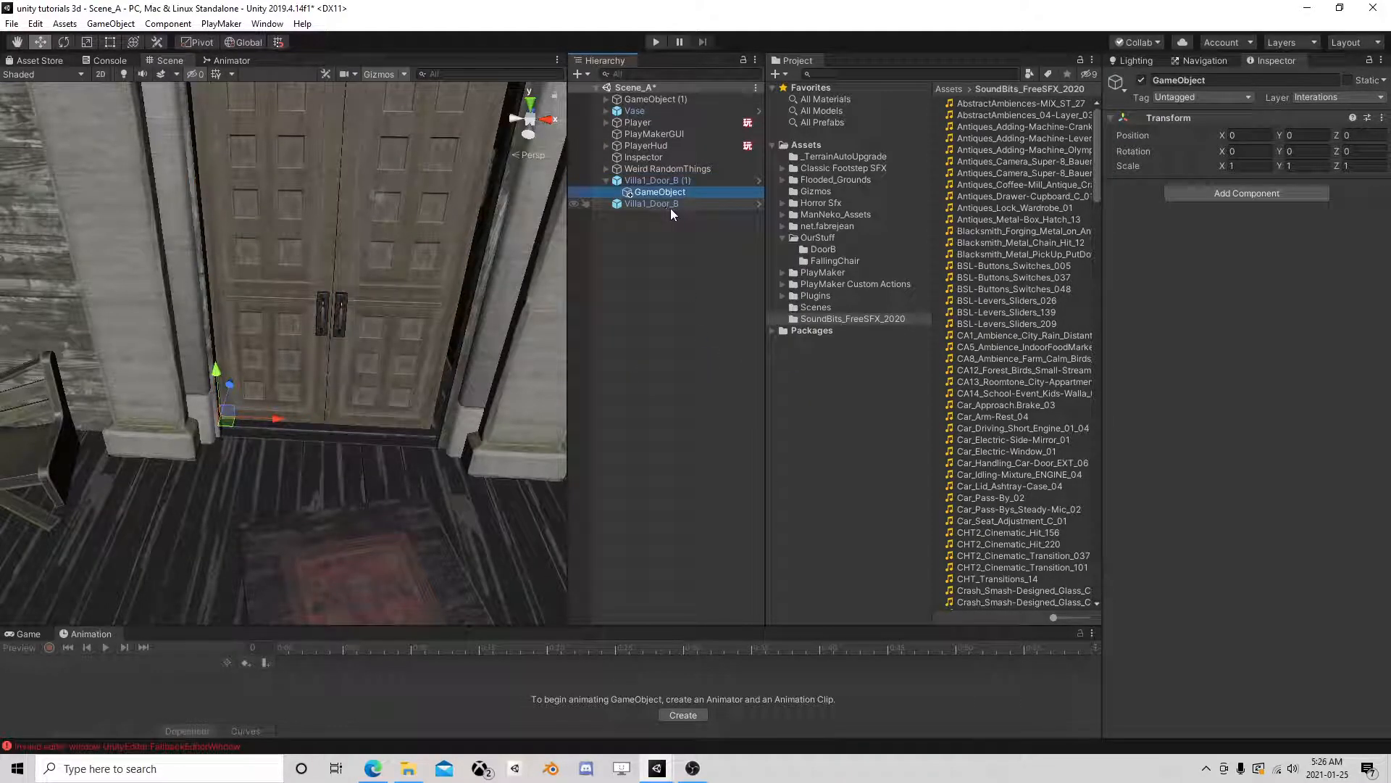
key(ctrl+d)
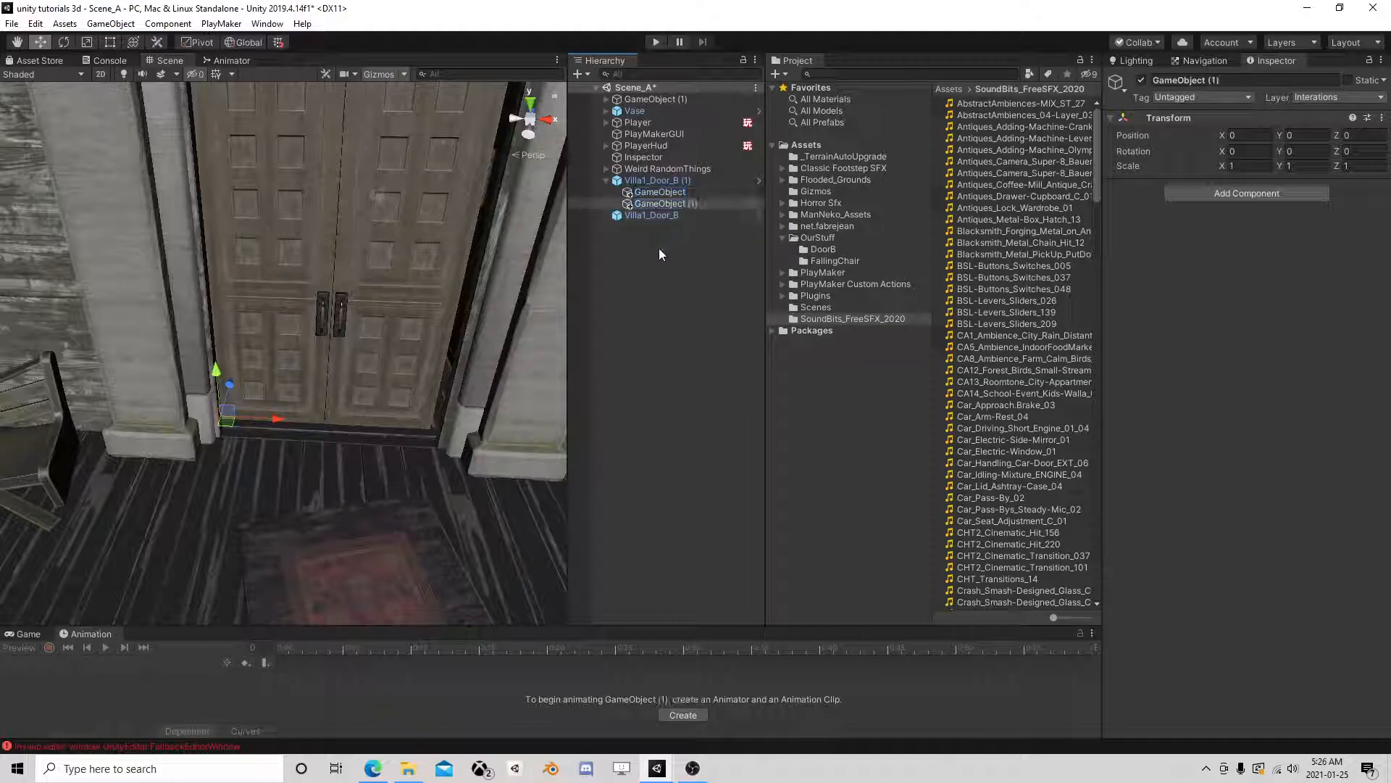
Step: Take the two empty objects out of Villa1_Door_B (1), nest GameObject (1) inside GameObject, and rename the parent Door
click(645, 249)
drag(659, 203, 667, 179)
click(658, 179)
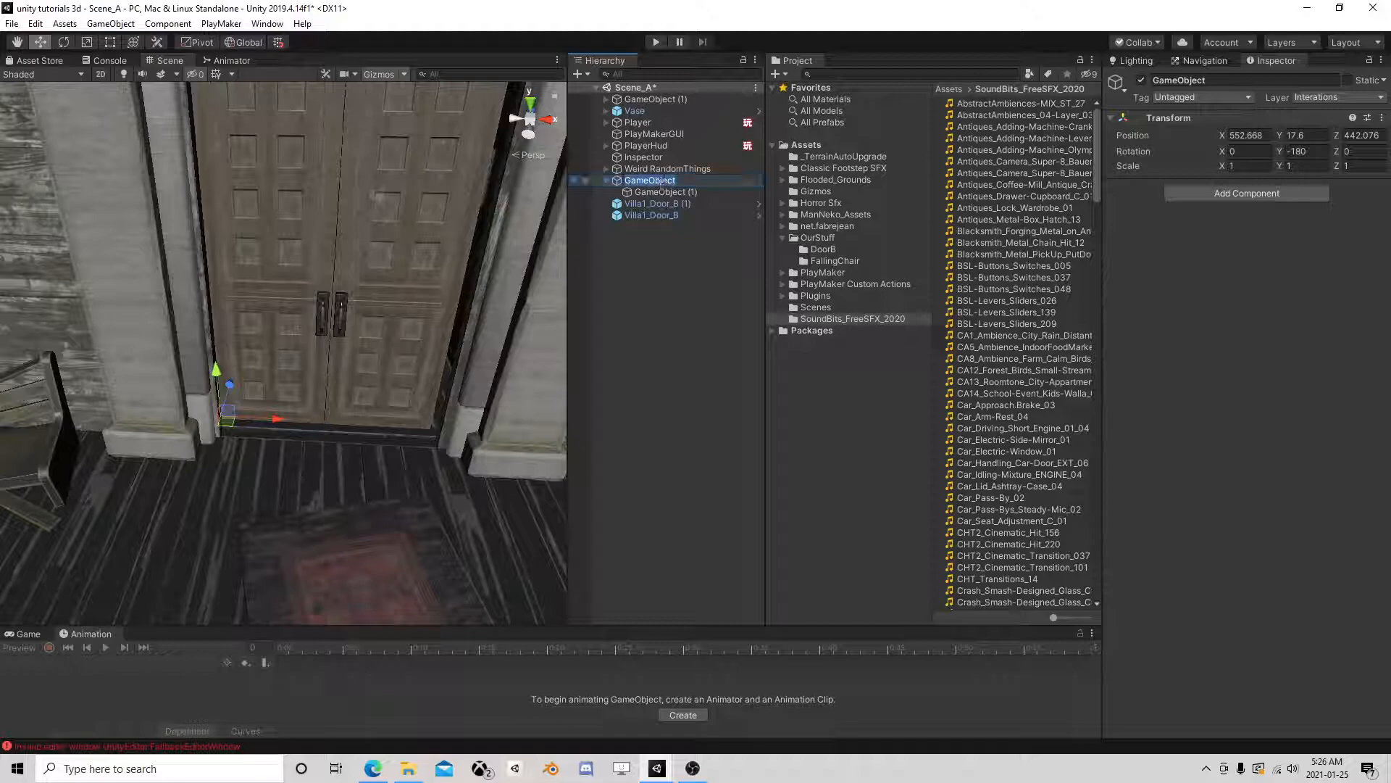
text(Door)
key(Return)
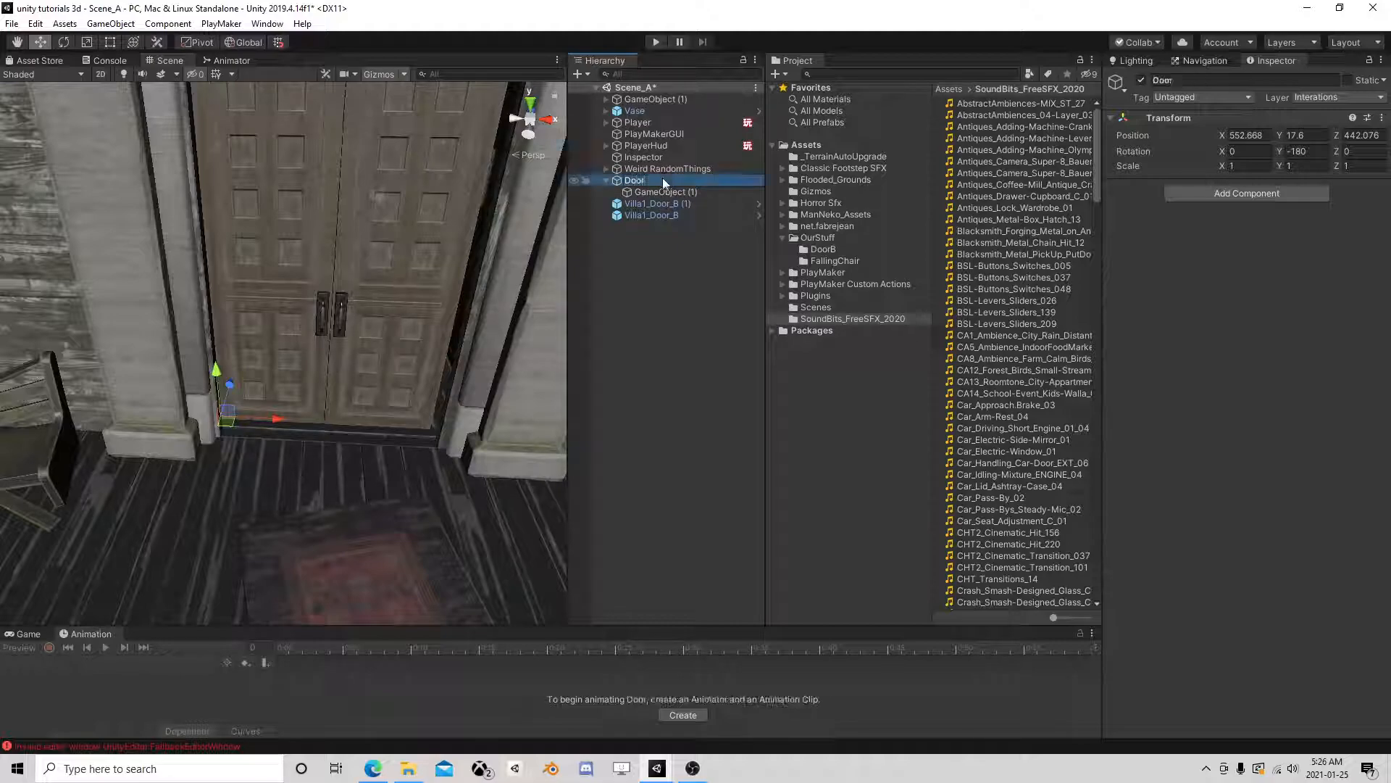
Step: Rename the empty child object under Door to DoorMoving
click(665, 191)
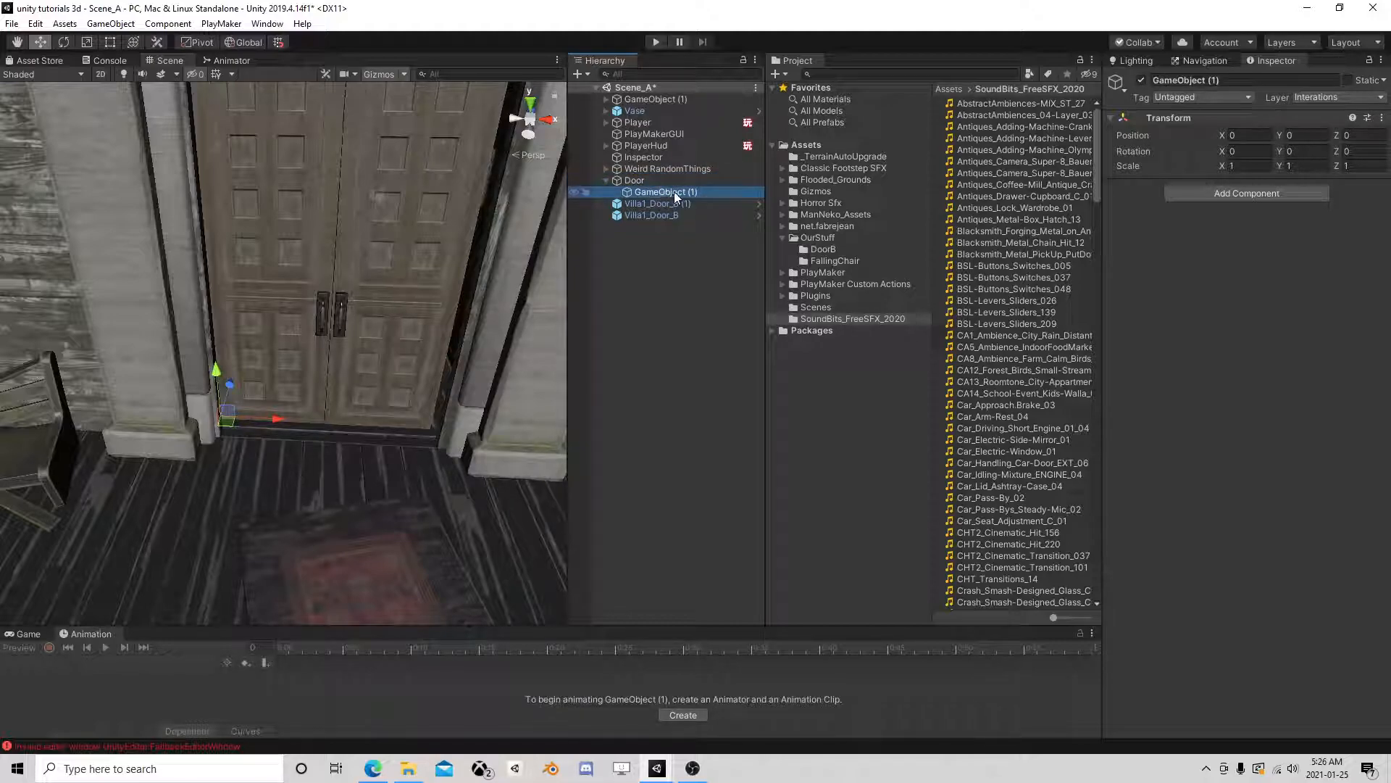
click(678, 191)
text(Door)
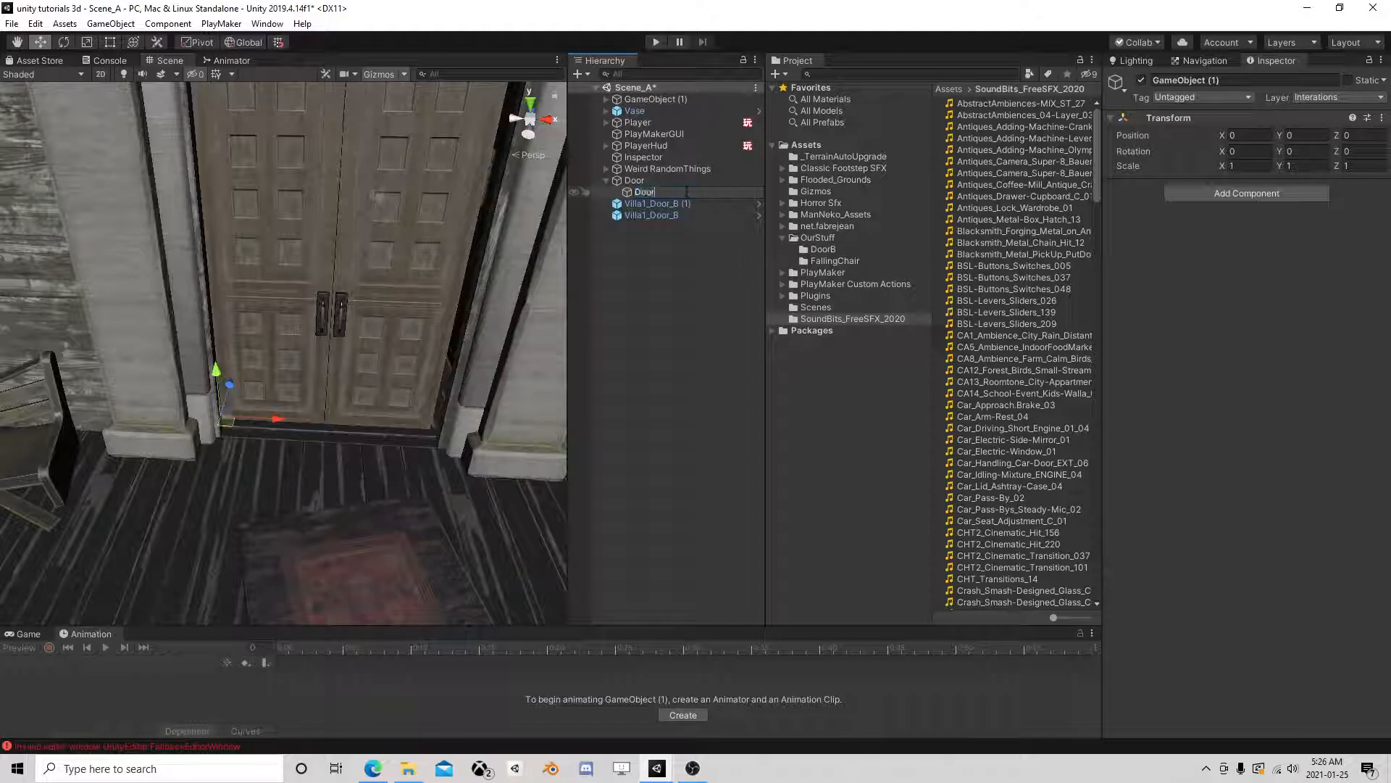
text(Moving)
key(Return)
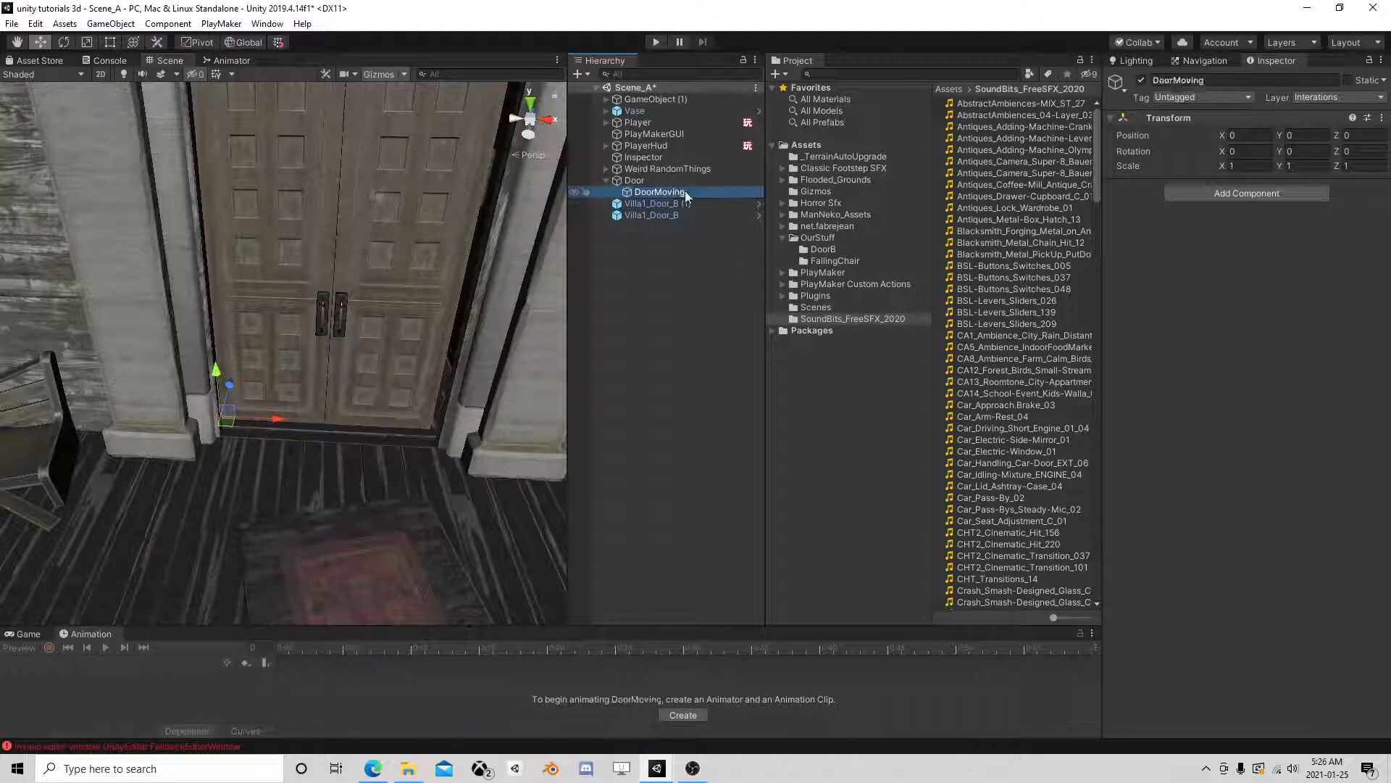
Step: Add an Animator component to the Door object
click(636, 180)
click(1226, 202)
text(anim)
key(Down)
key(Return)
Step: Add an Audio Source component to the Door object
click(1240, 329)
text(audio)
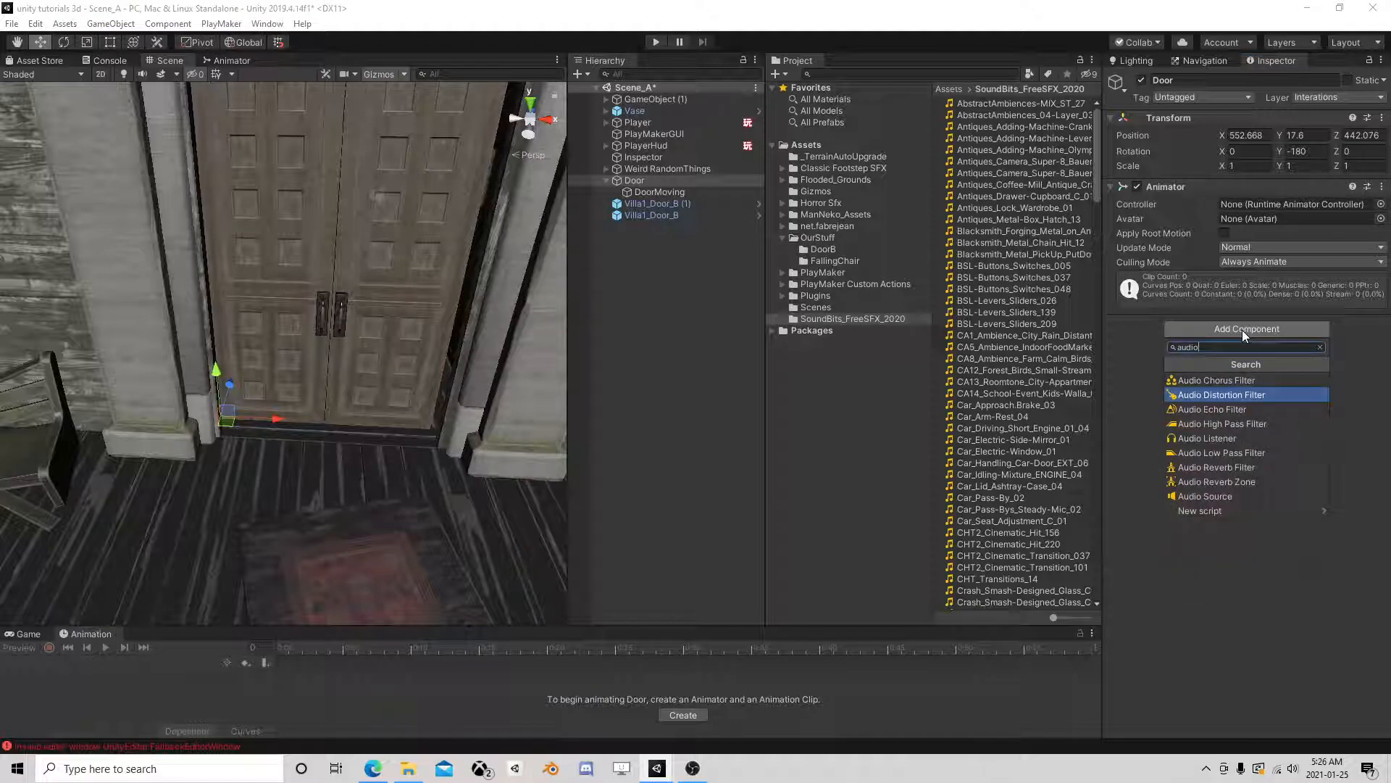
key(Down)
key(Down)
key(Down)
key(Down)
key(Down)
key(Down)
key(Down)
key(Return)
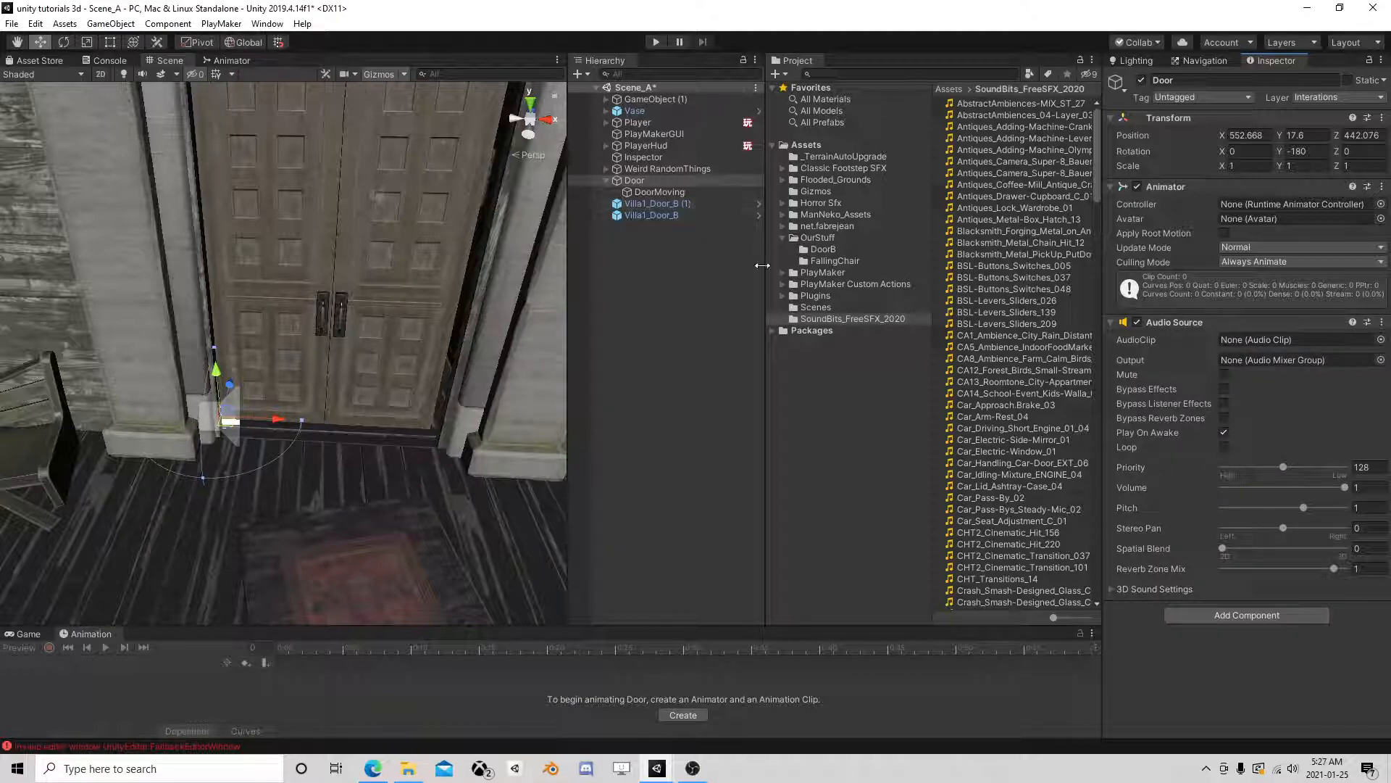
Step: Open the OurStuff/DoorB asset folder and nest Villa1_Door_B (1) inside DoorMoving
click(825, 250)
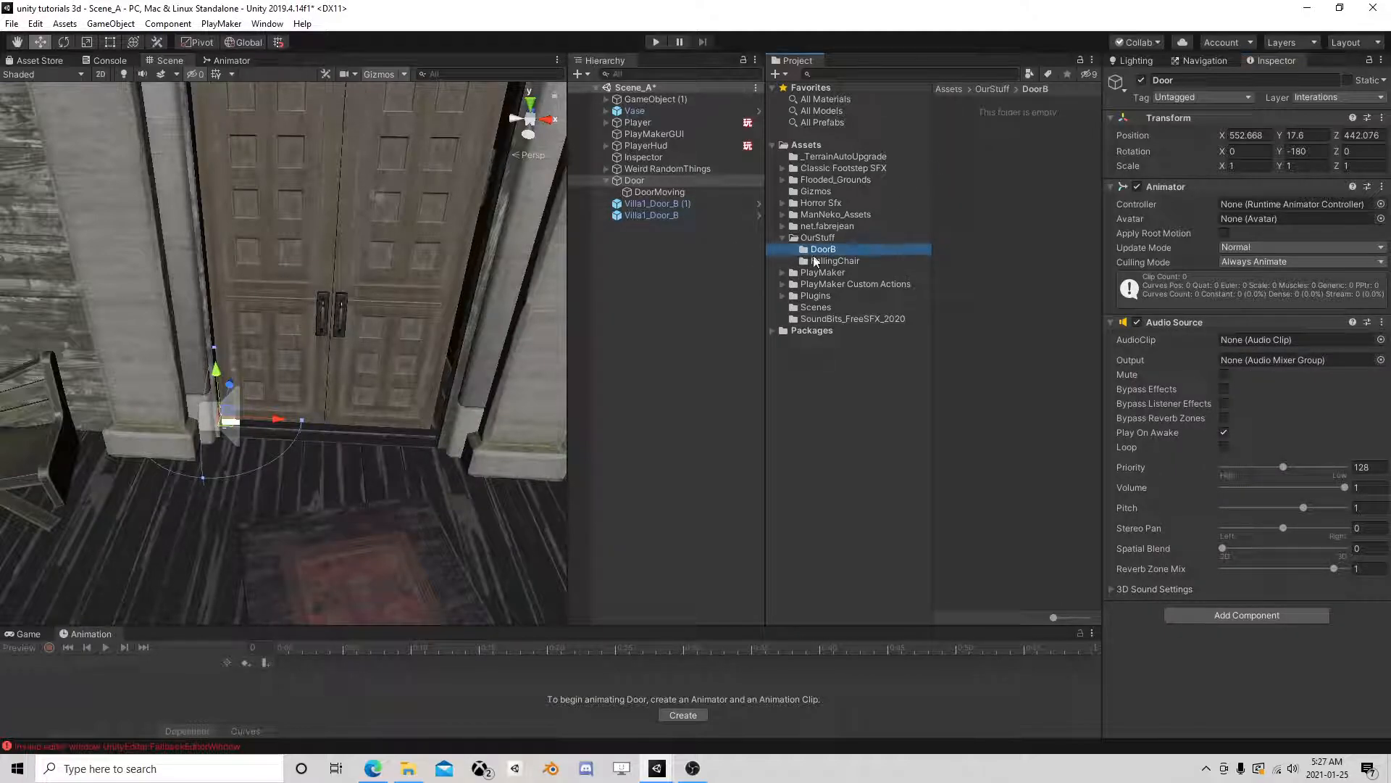
drag(768, 251, 728, 251)
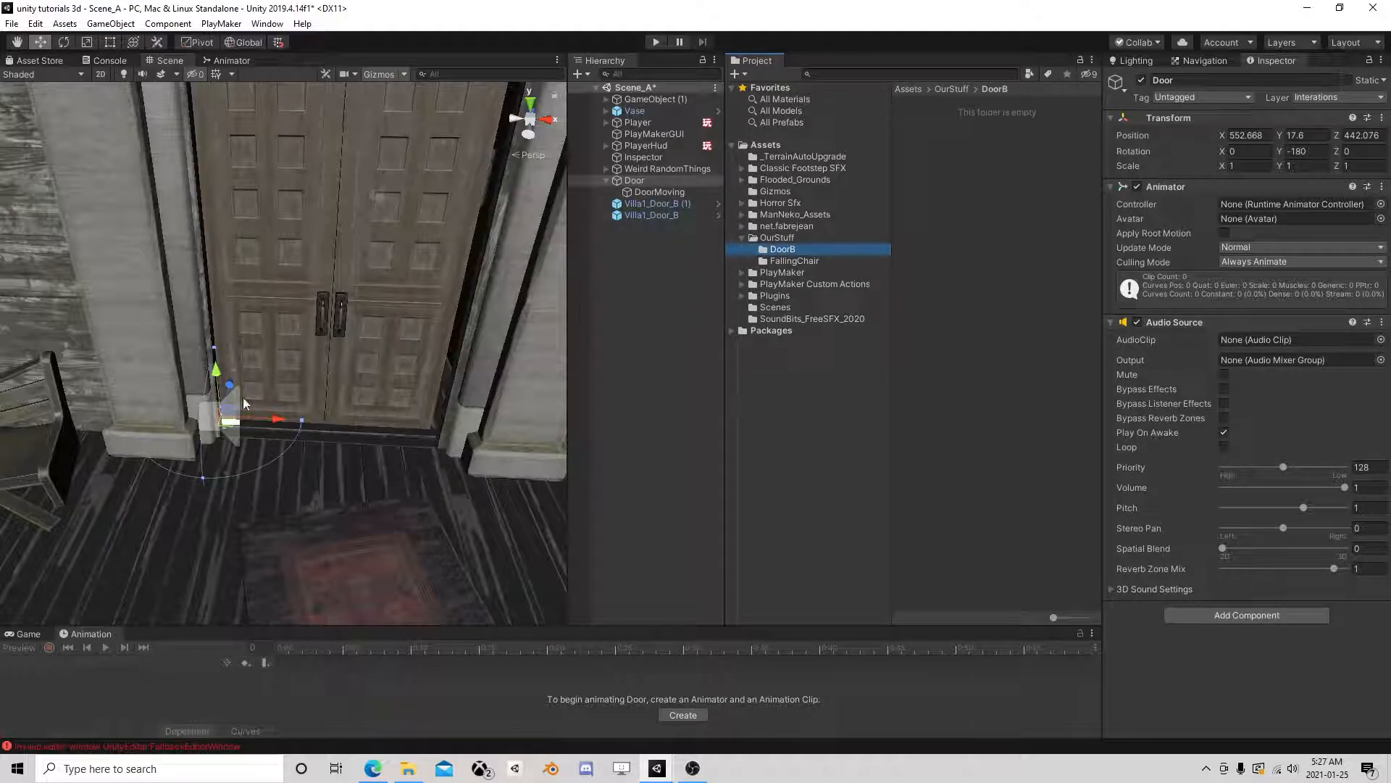
click(651, 192)
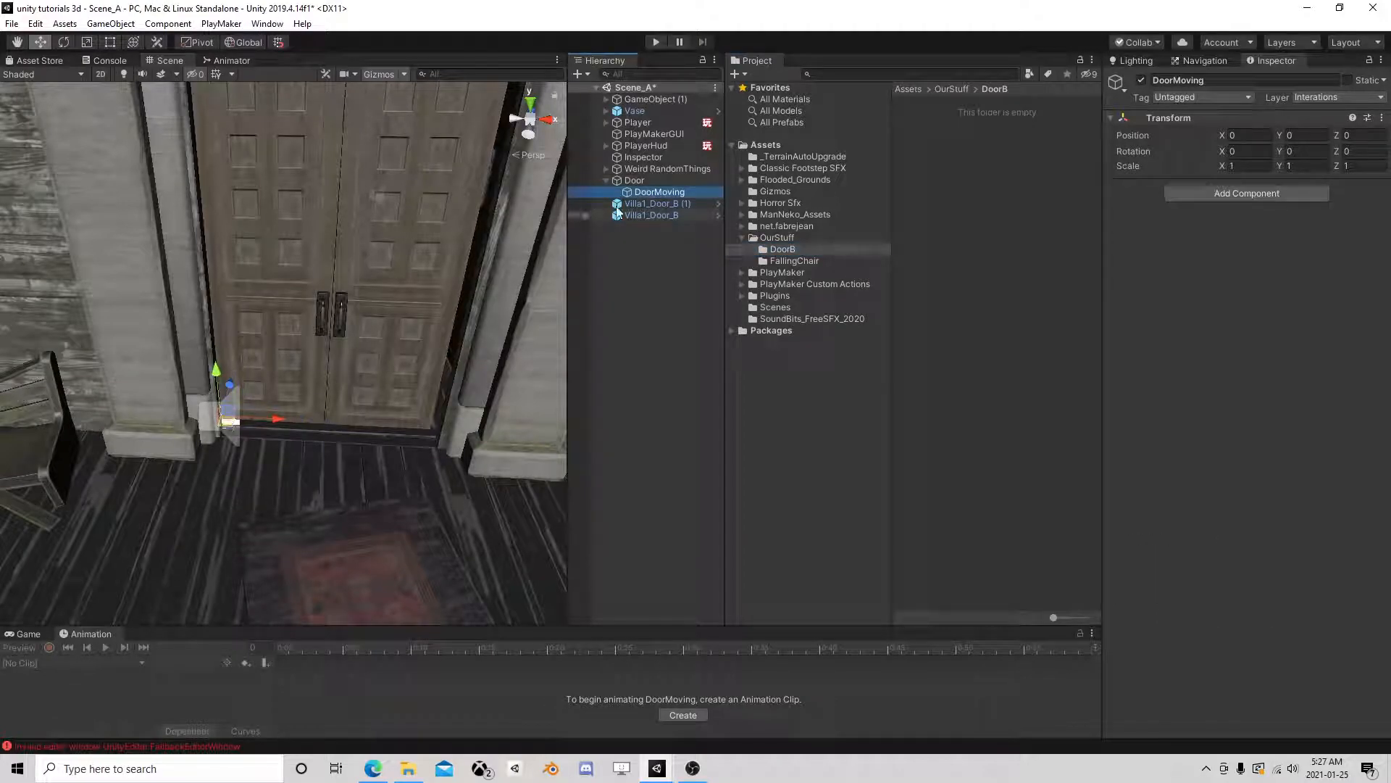
click(648, 203)
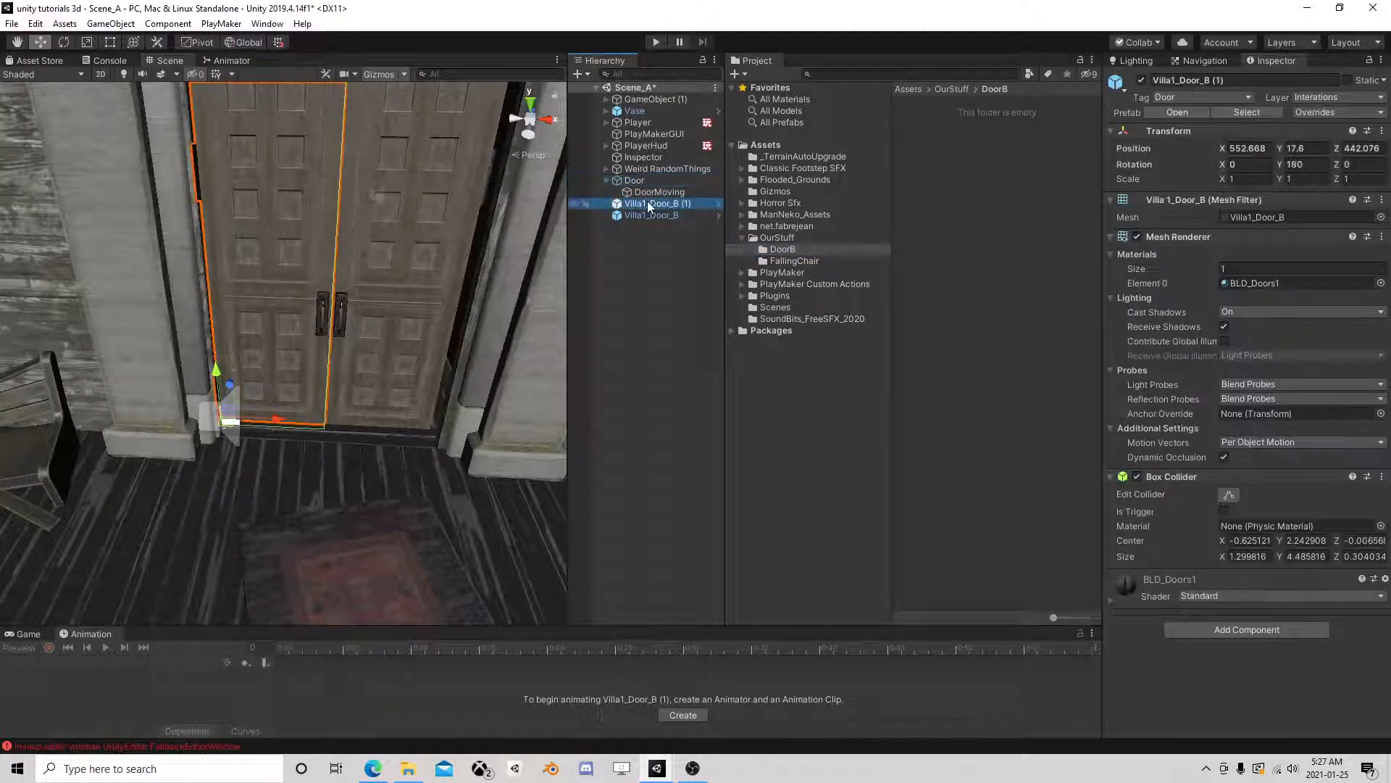
drag(655, 208, 672, 193)
click(617, 190)
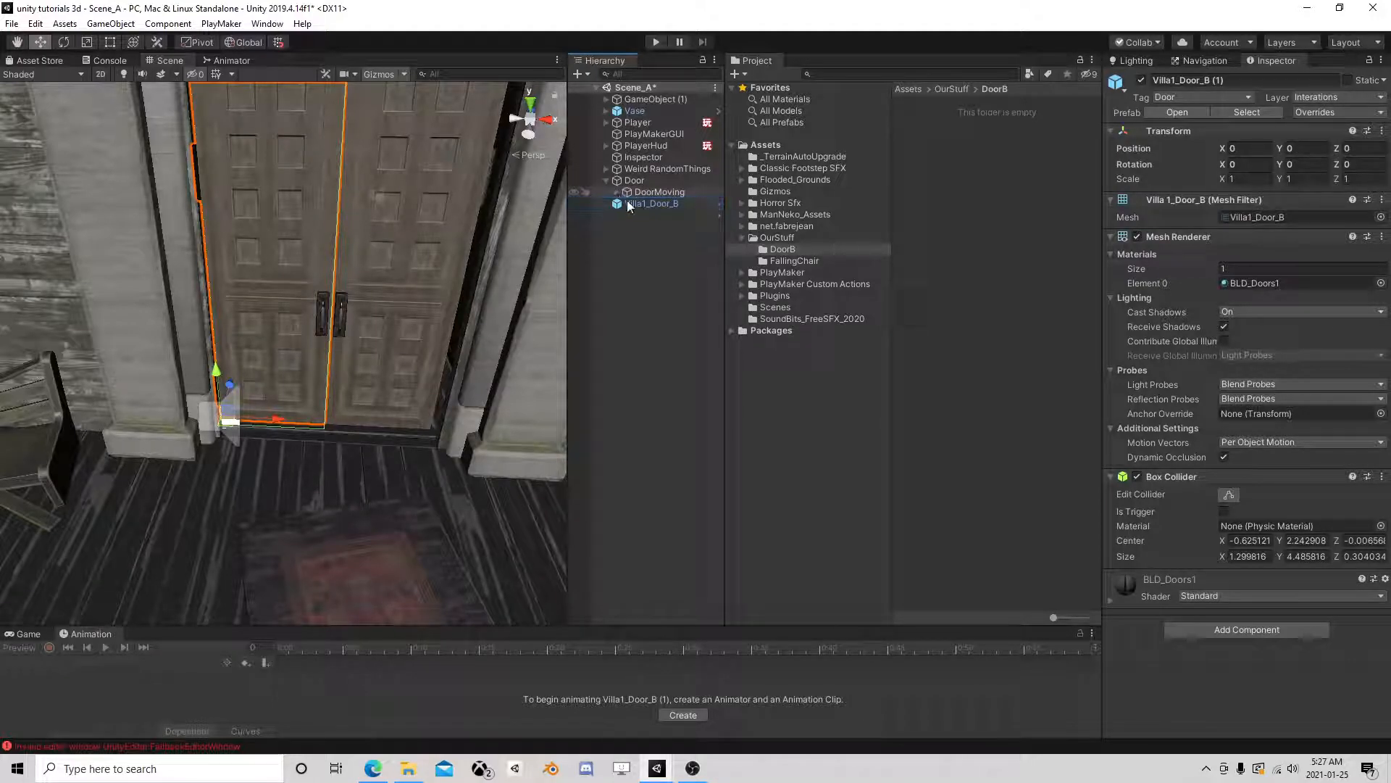
Step: Try rotating DoorMoving around its hinge with the Rotate tool and undo the rotation
click(636, 181)
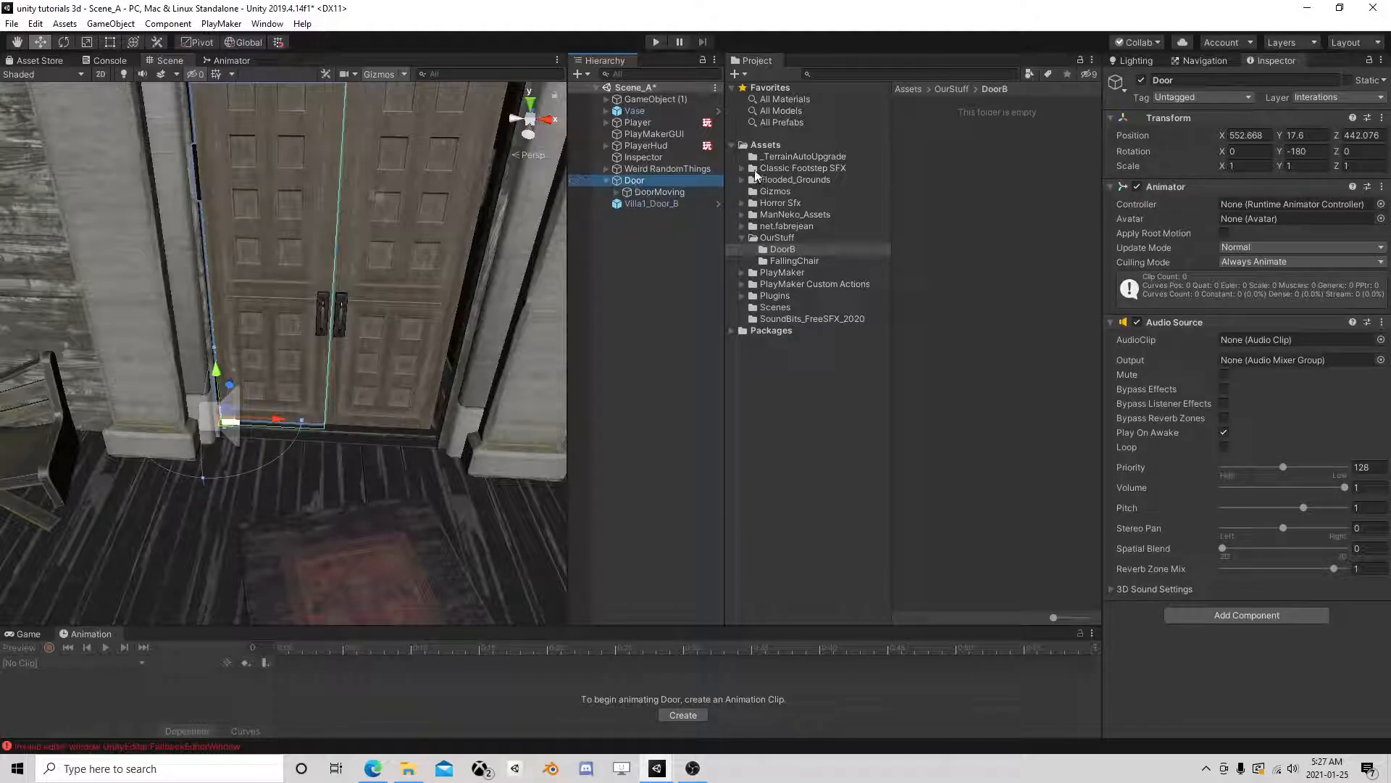
click(672, 191)
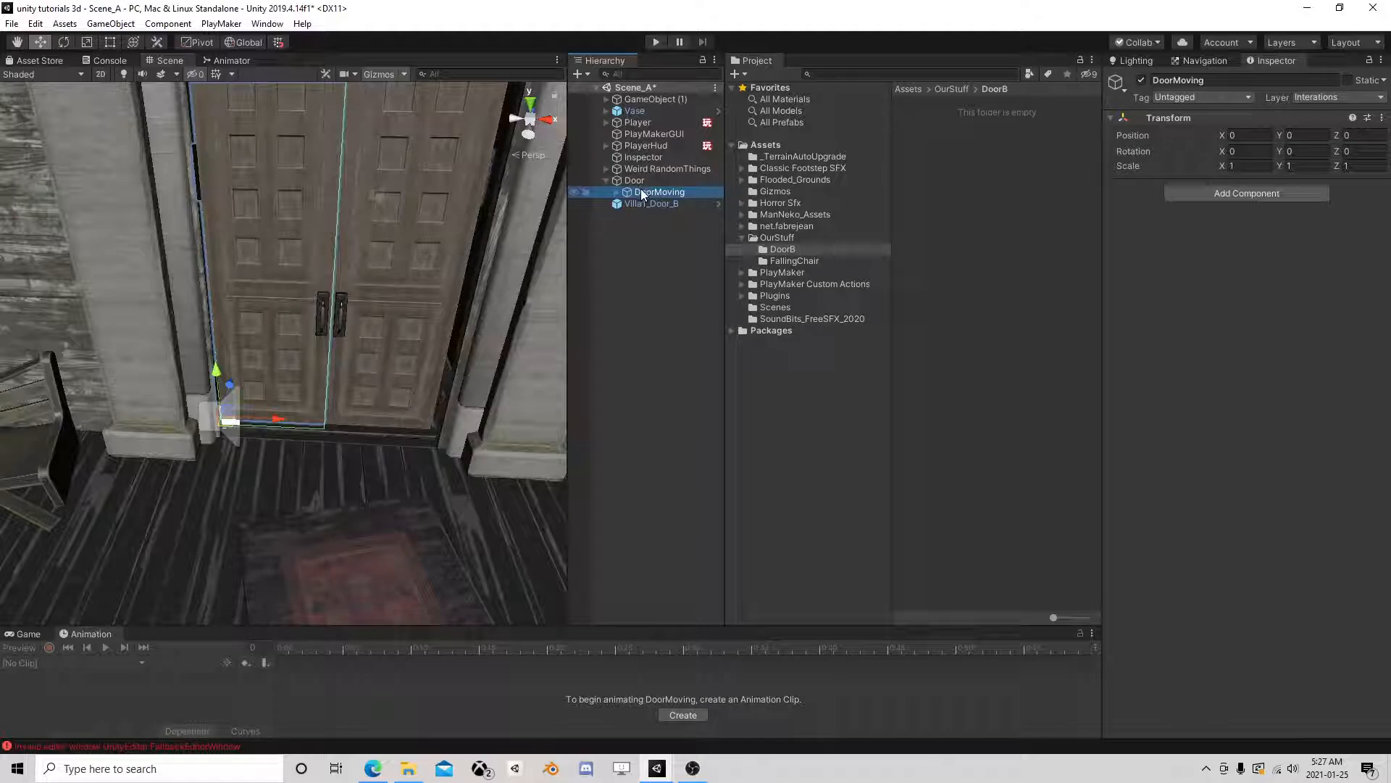
click(63, 42)
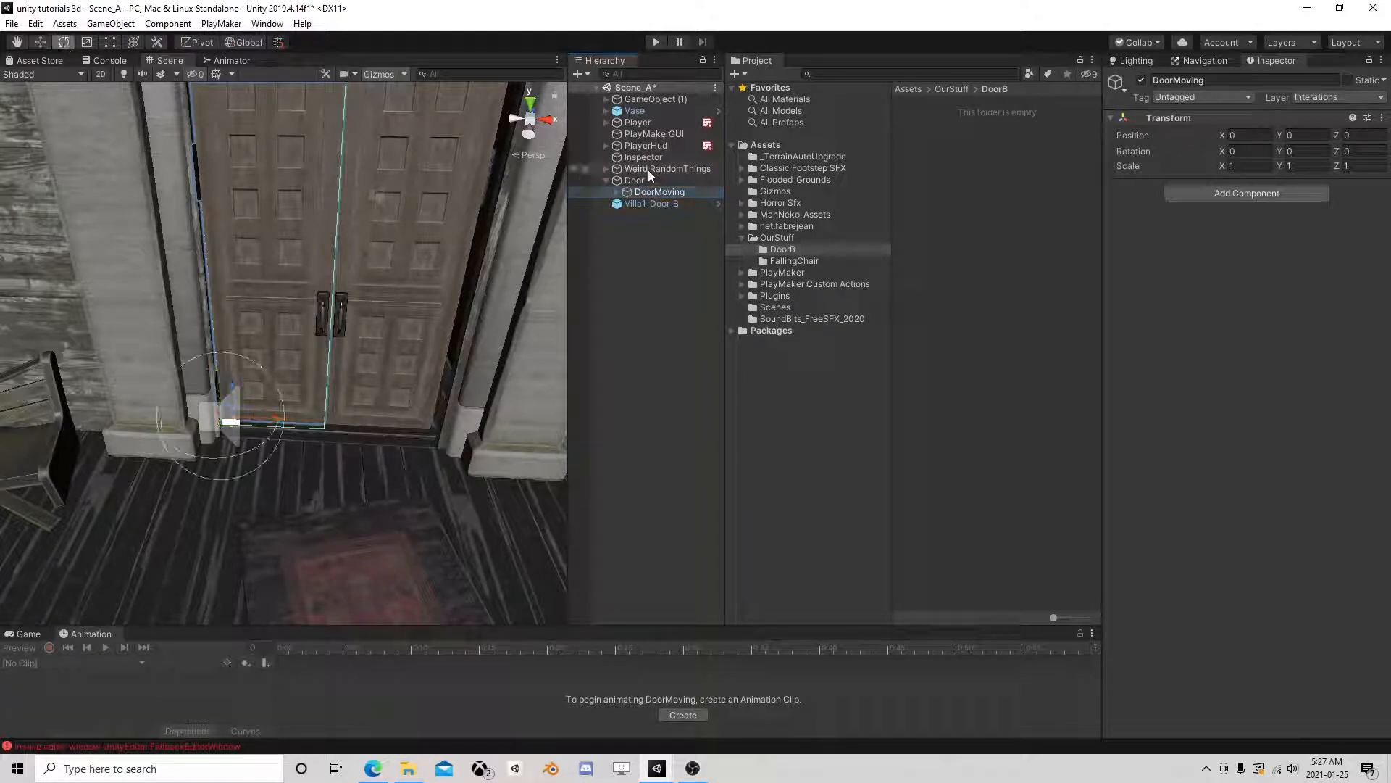
click(656, 192)
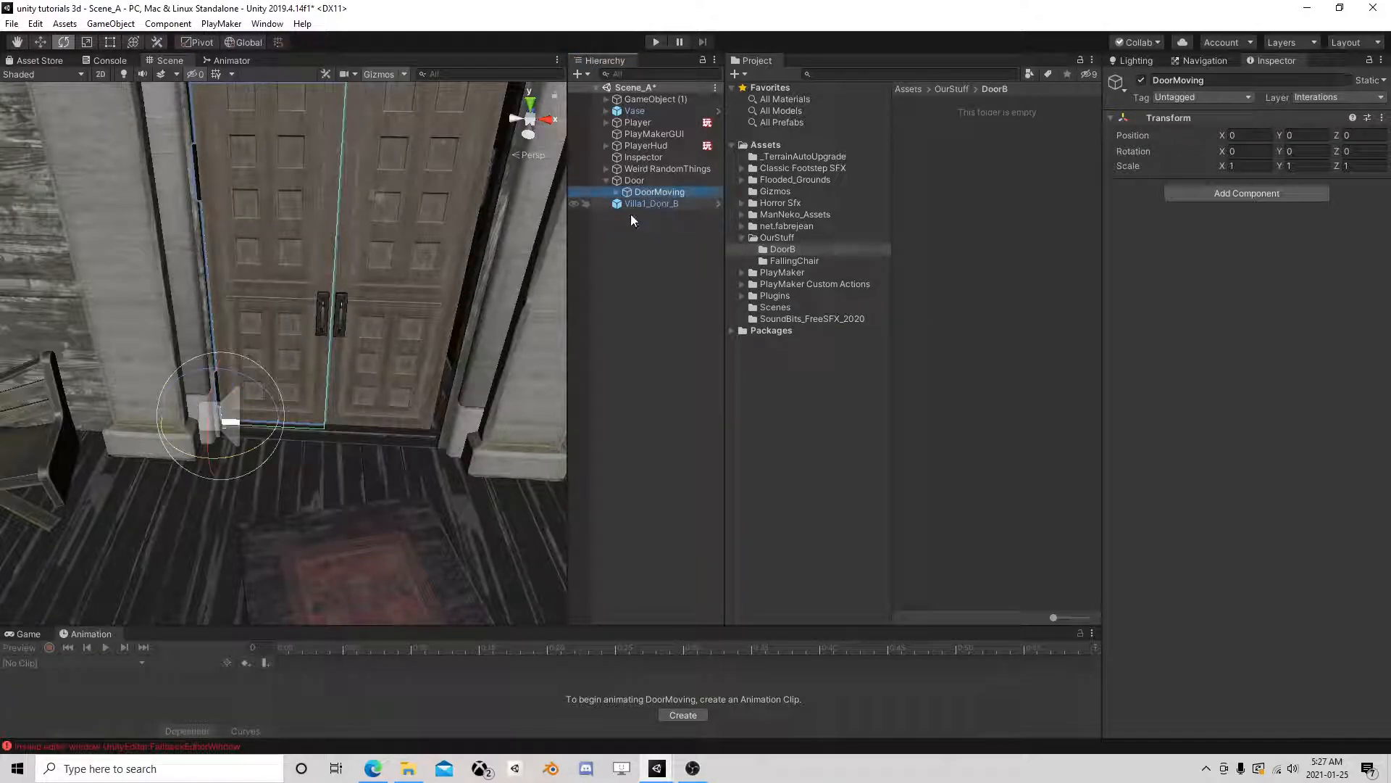
drag(253, 448, 159, 479)
click(35, 24)
click(72, 41)
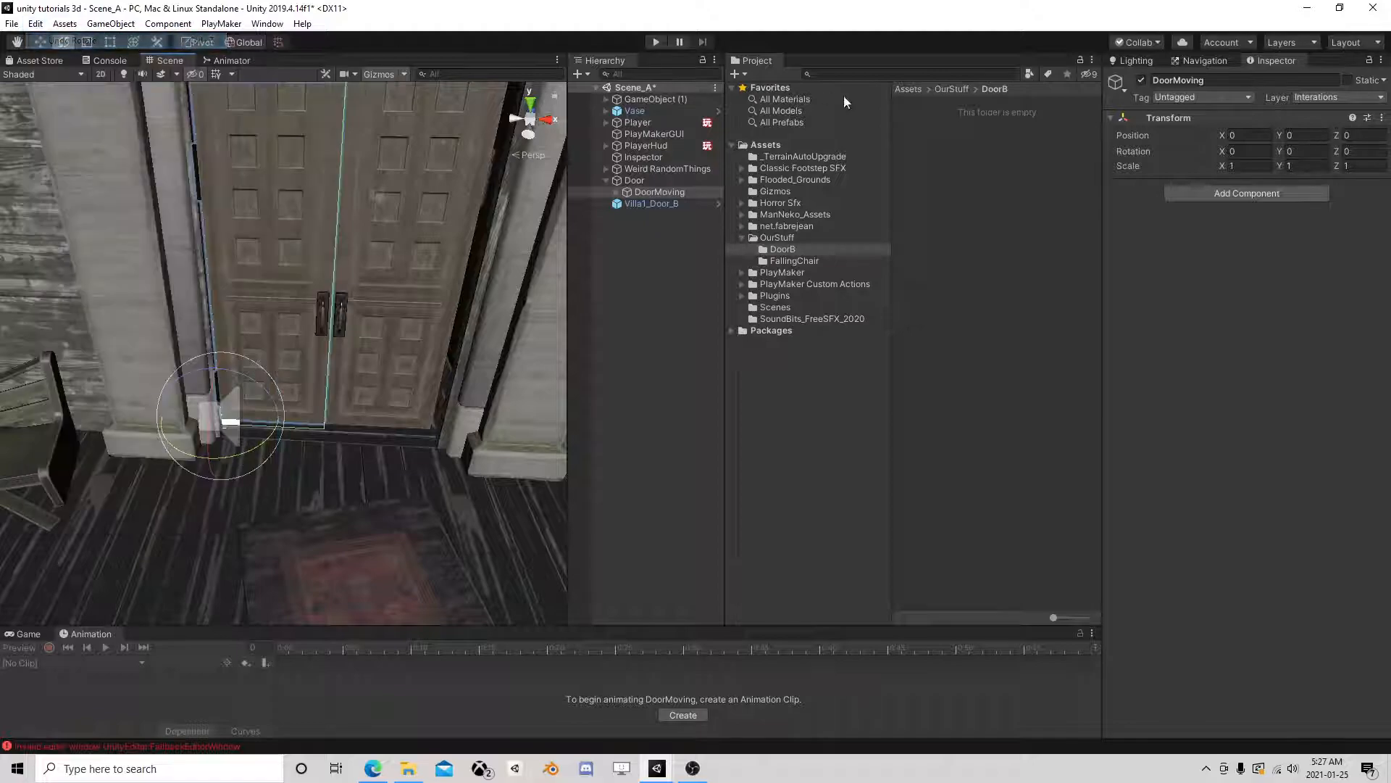
Step: Inspect the Villa1_Door_B (1) object nested inside DoorMoving
click(616, 191)
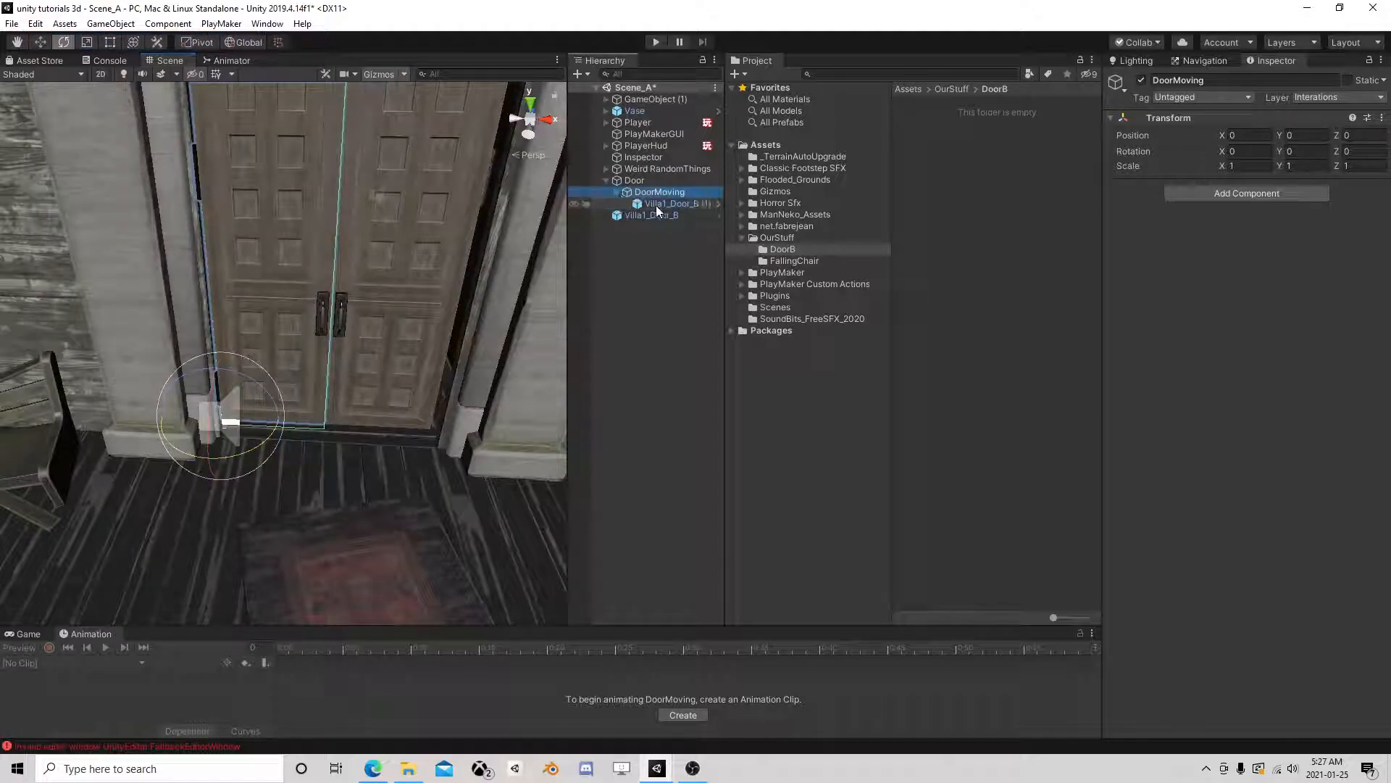
click(670, 204)
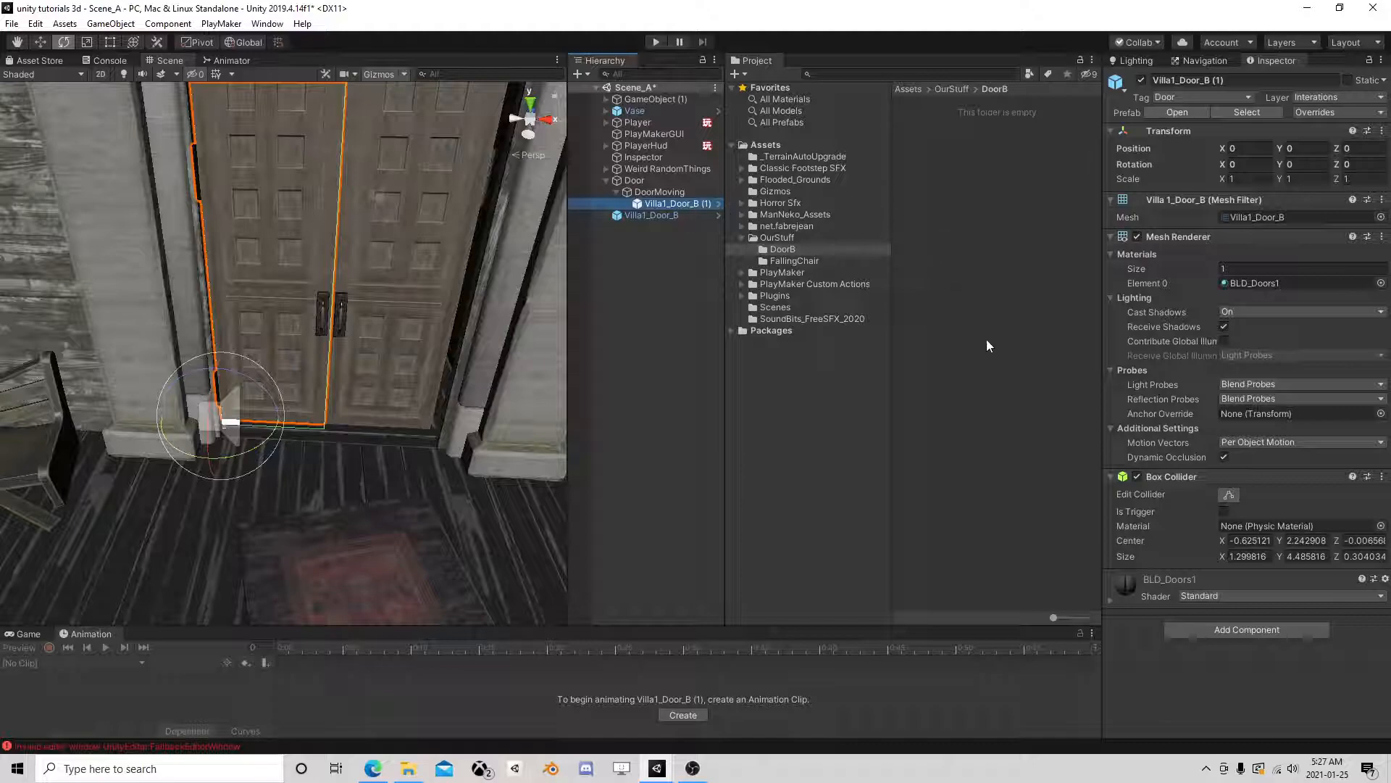
click(617, 192)
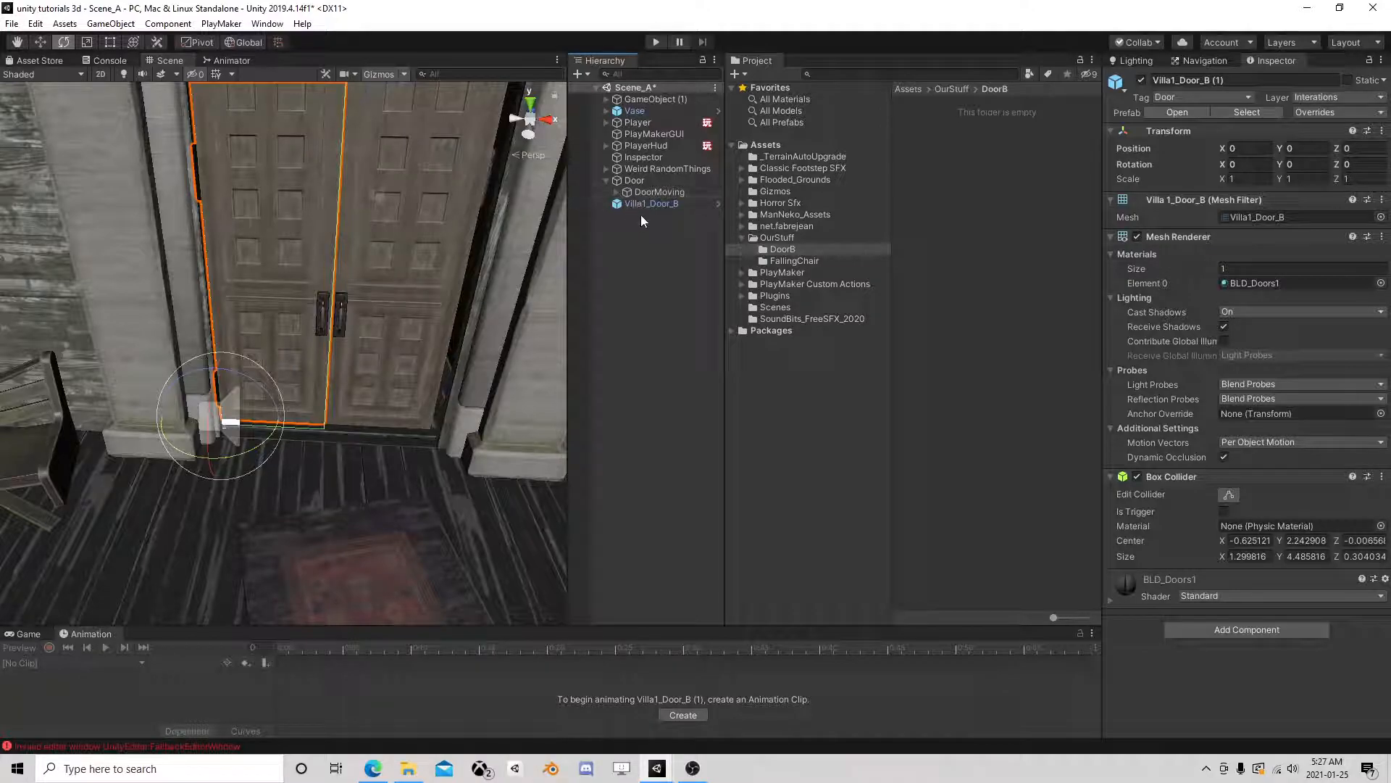
Step: Create an animation clip named Closed for the Door object, saved in the DoorB folder
click(647, 180)
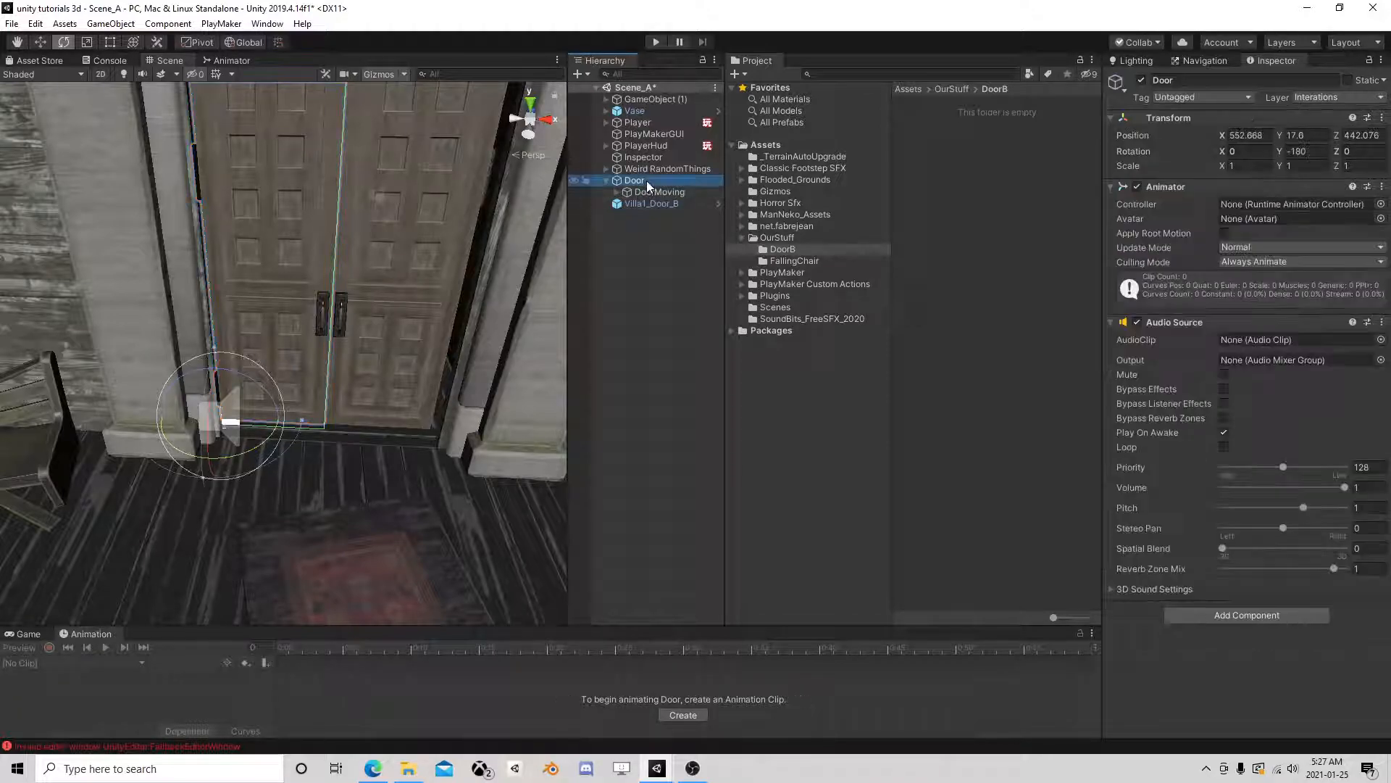
drag(171, 624, 235, 350)
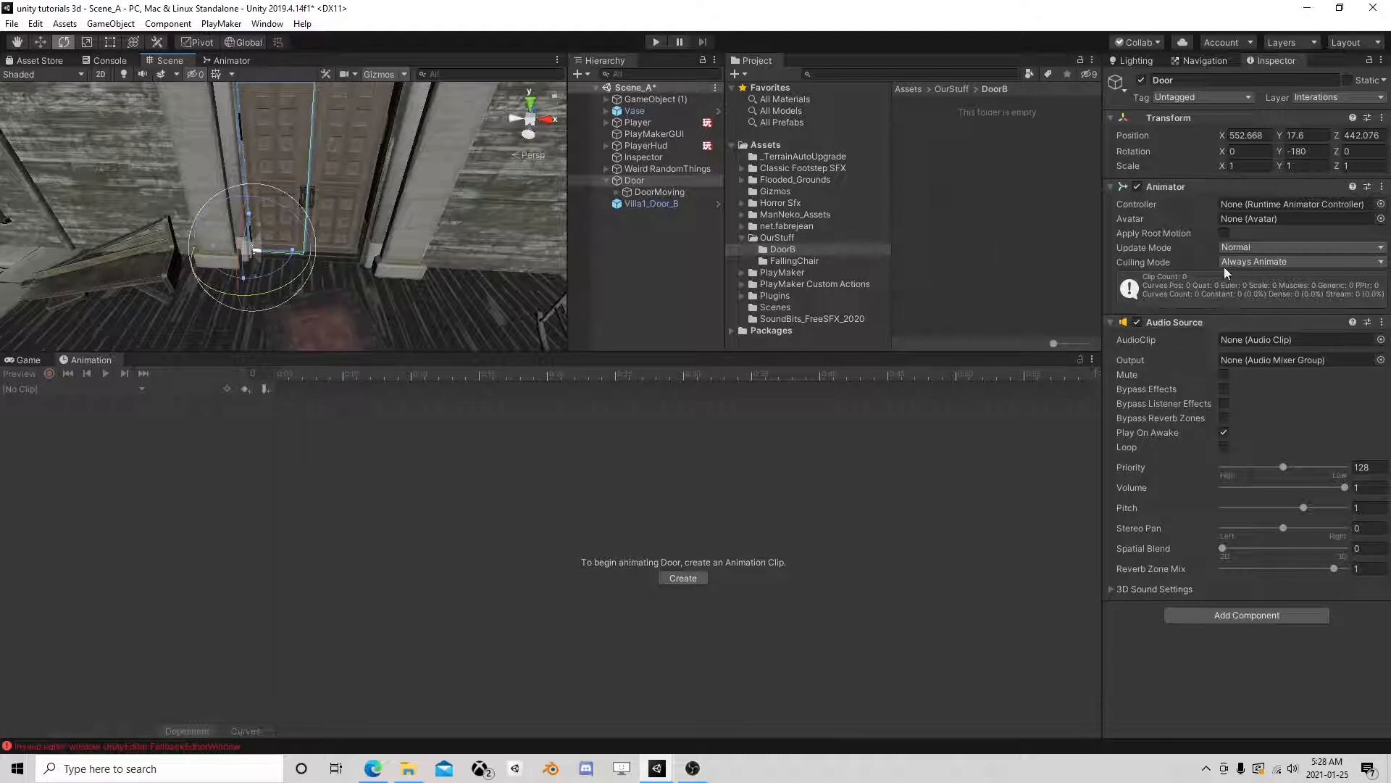
click(684, 577)
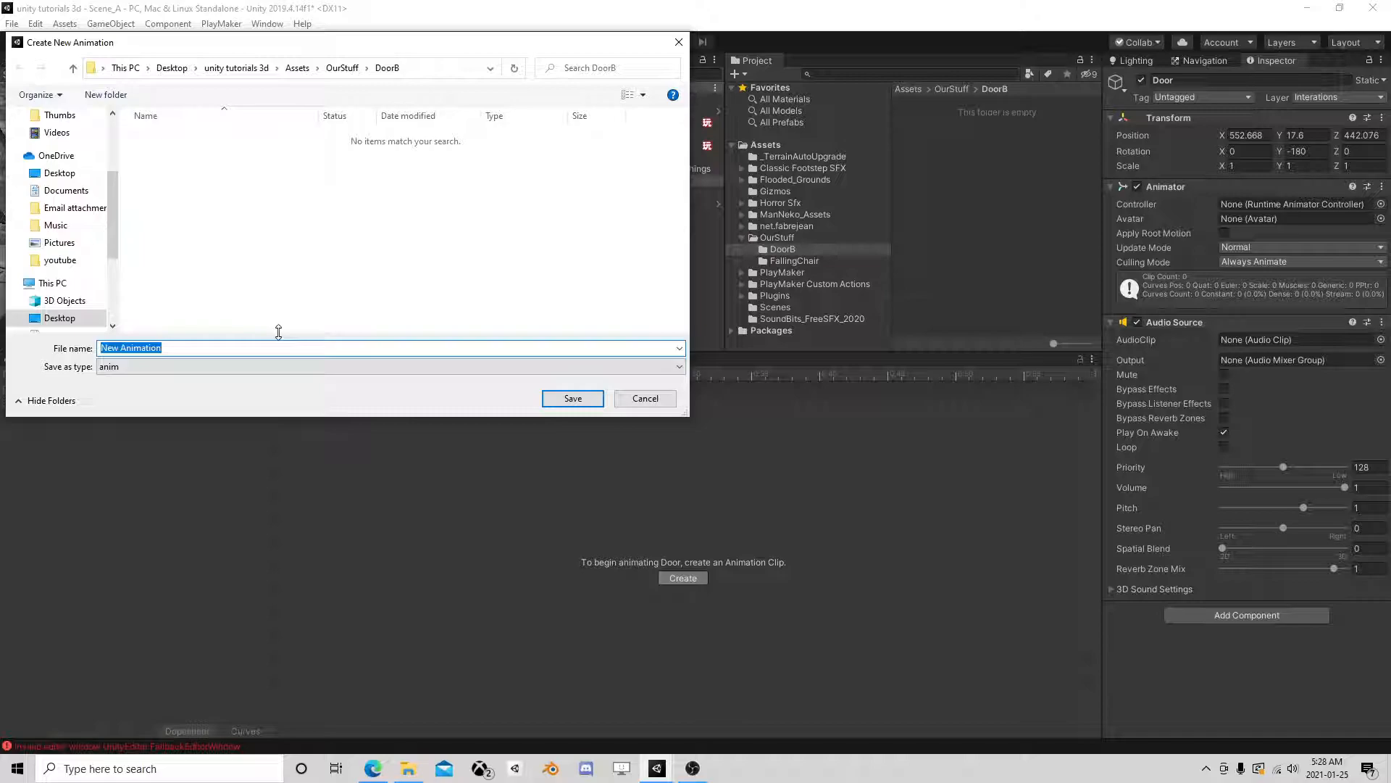
text(Closed)
click(575, 400)
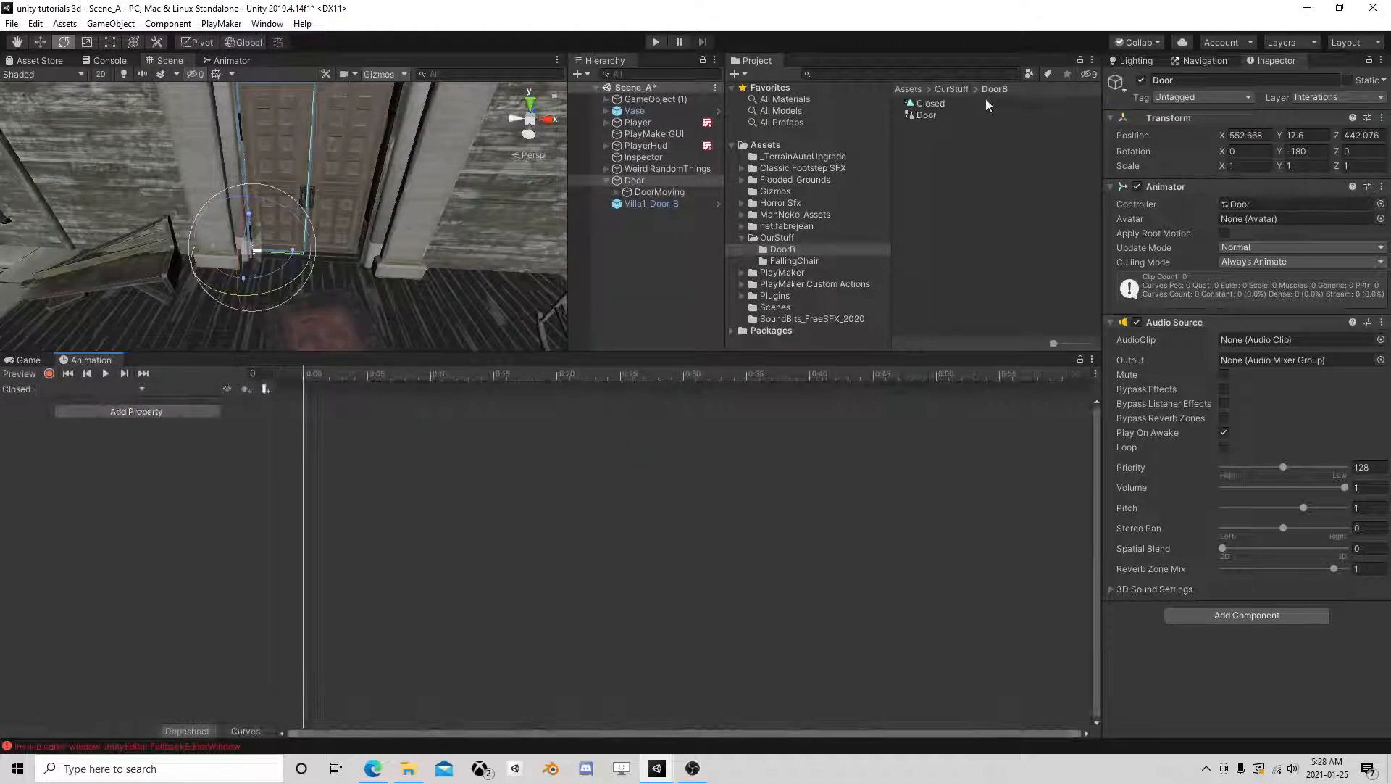
Step: Start recording the Closed clip and add DoorMoving's Rotation as an animated property
click(49, 373)
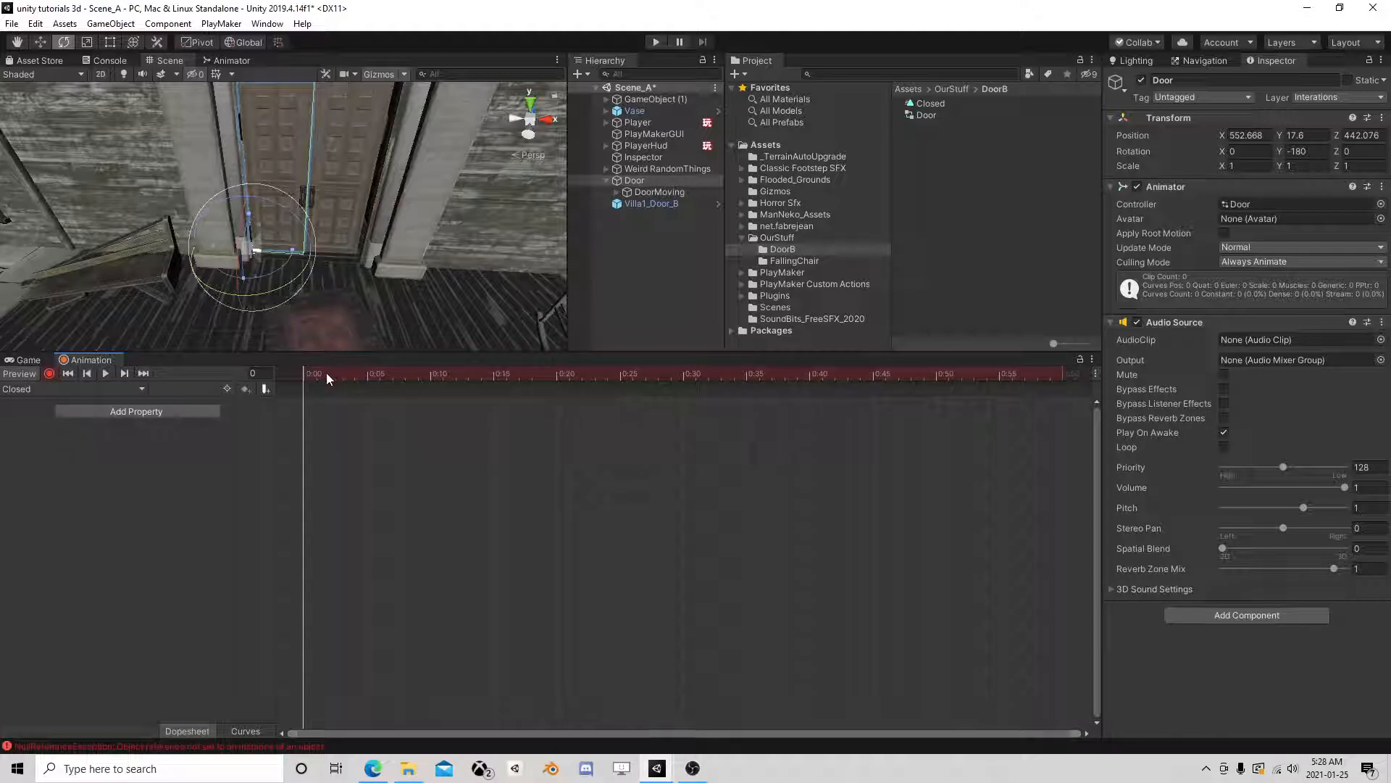
click(174, 412)
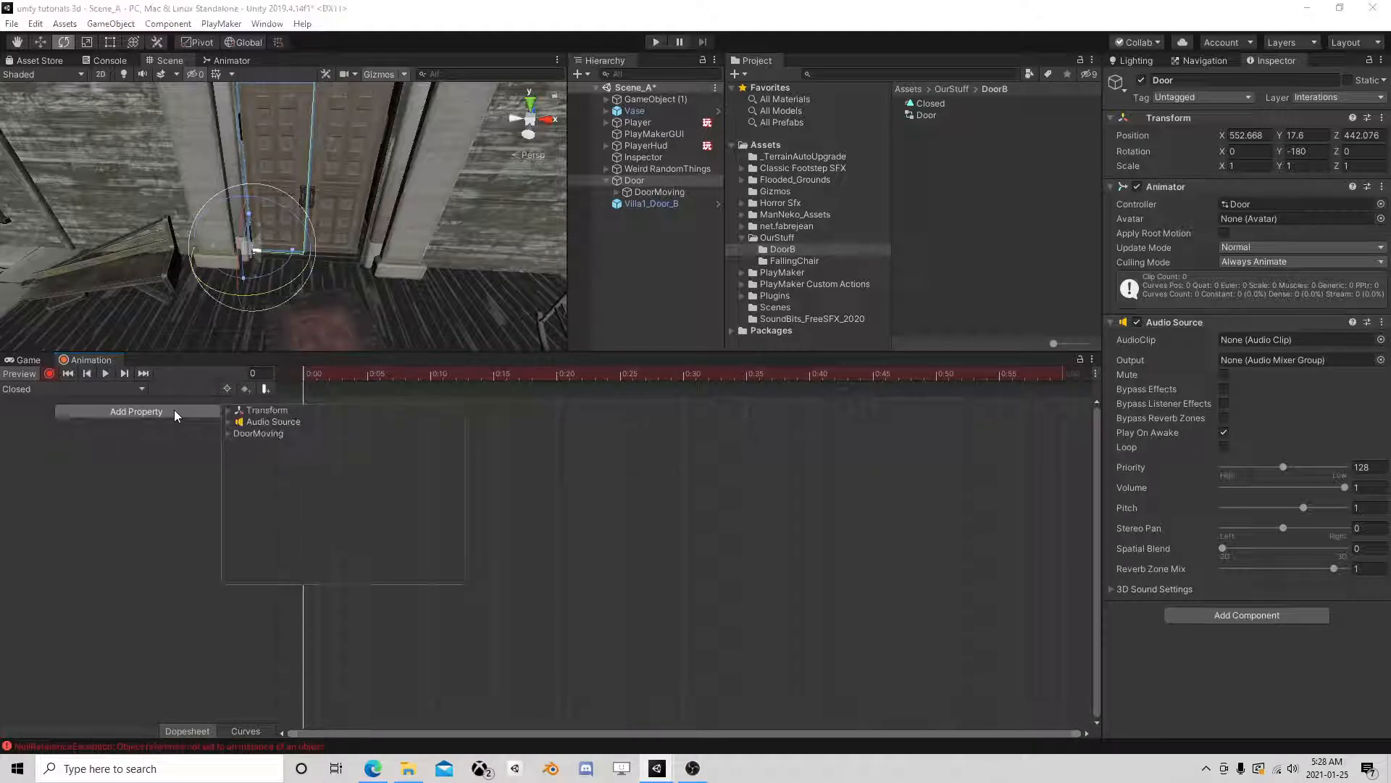
click(227, 433)
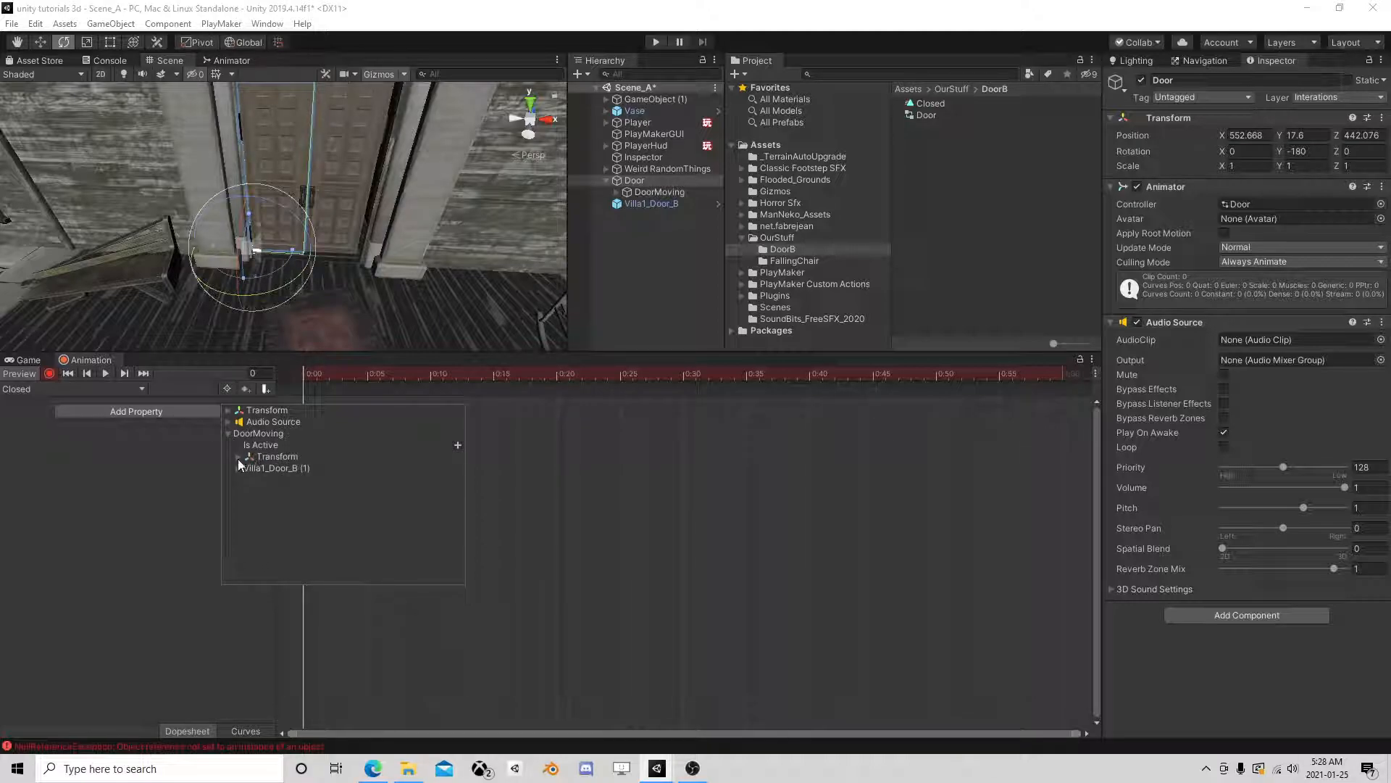
click(239, 458)
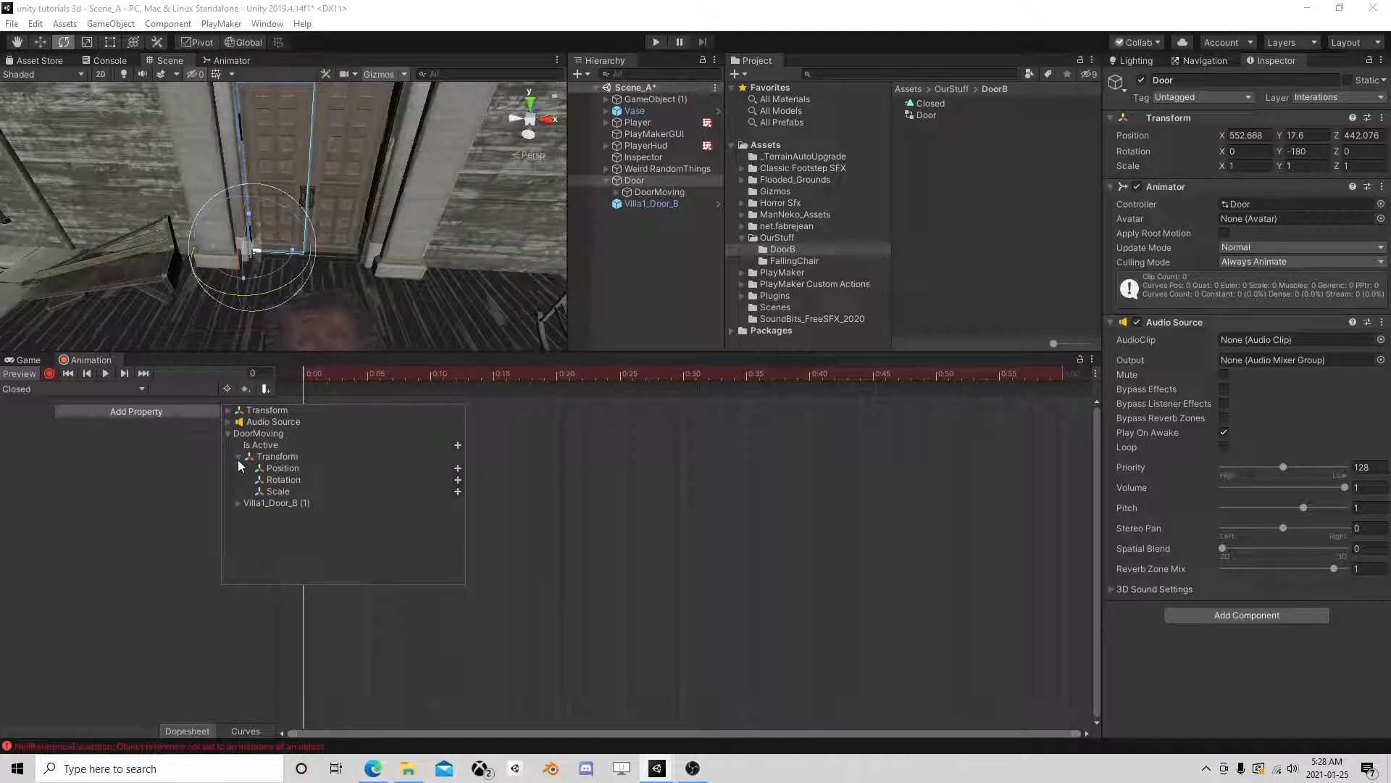
click(457, 479)
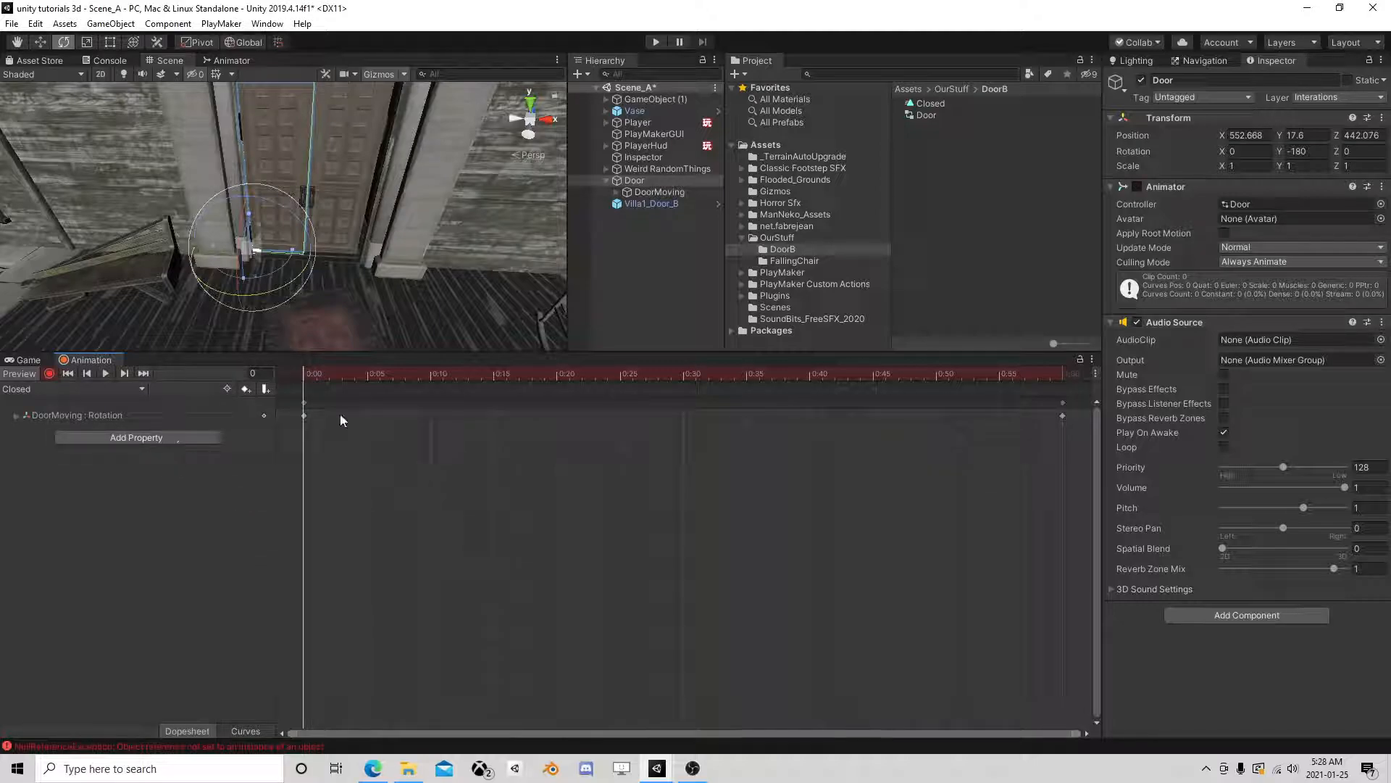
Step: Add a DoorMoving rotation keyframe at frame 10 of the Closed clip and stop recording
click(656, 192)
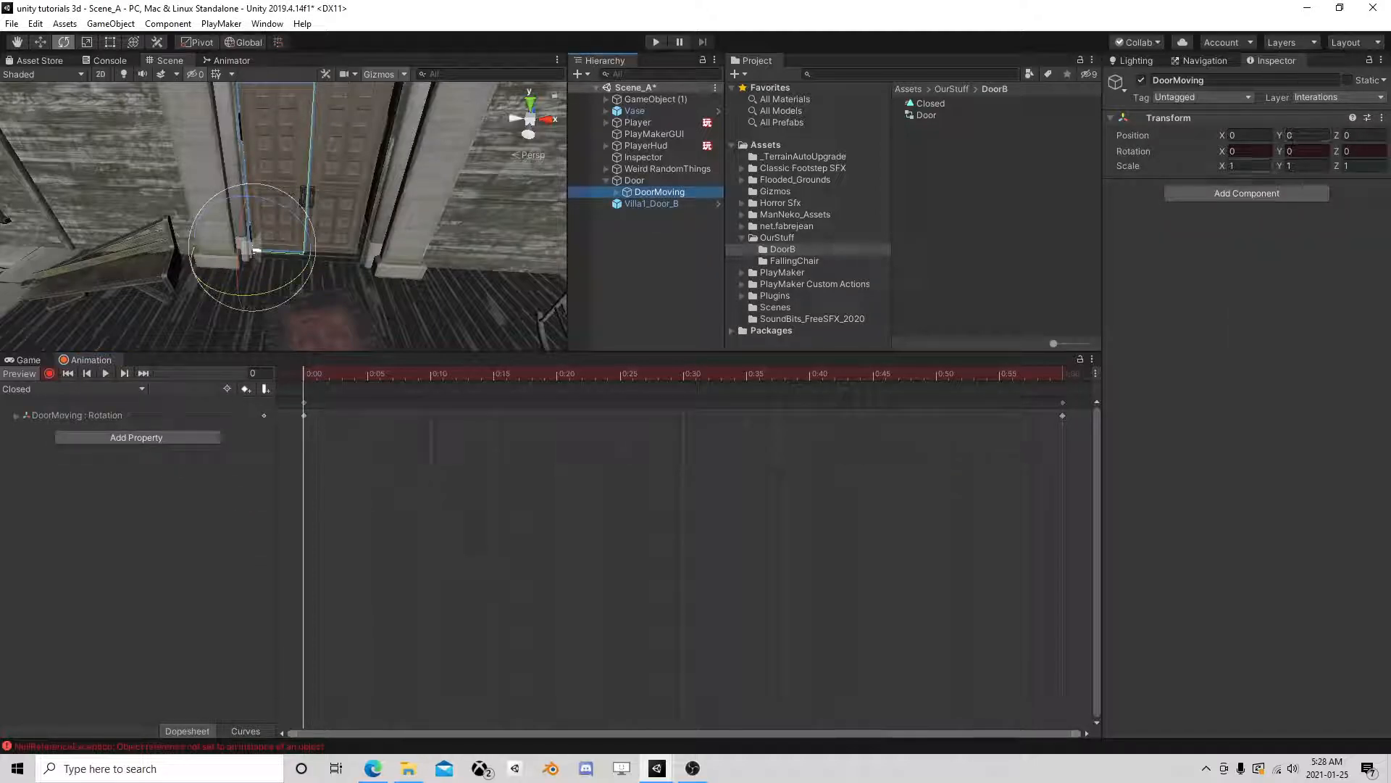
drag(329, 373, 429, 379)
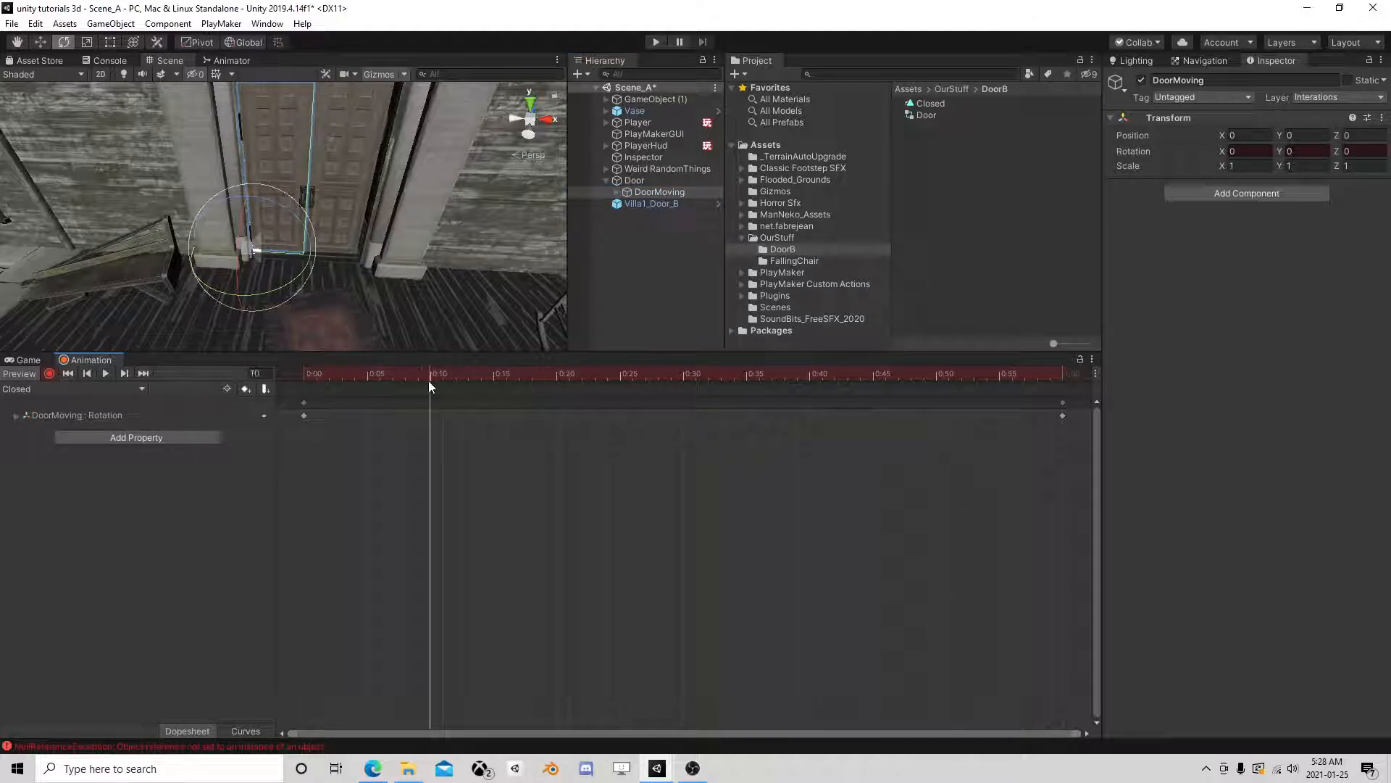
click(247, 389)
click(49, 374)
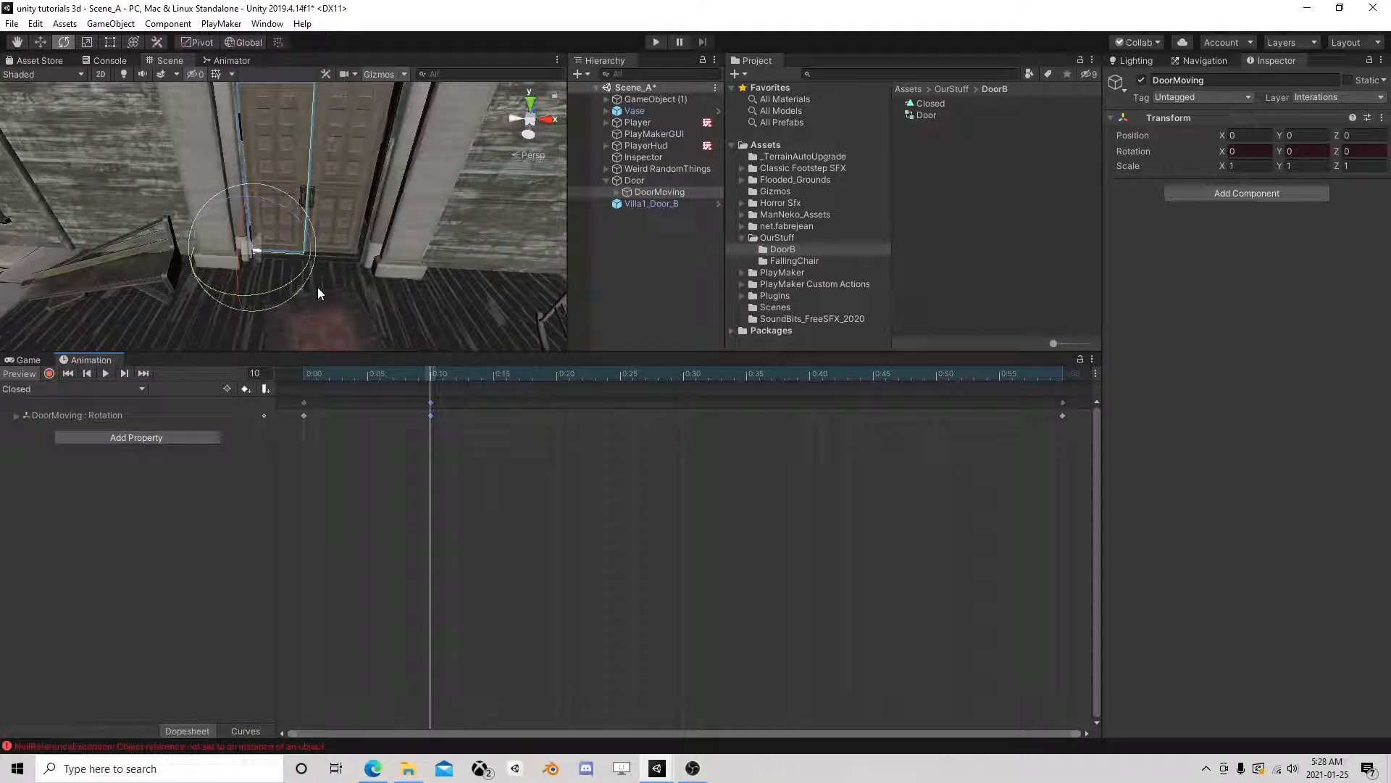
Step: Create a second door animation clip named IdleOPen in the DoorB folder
click(89, 391)
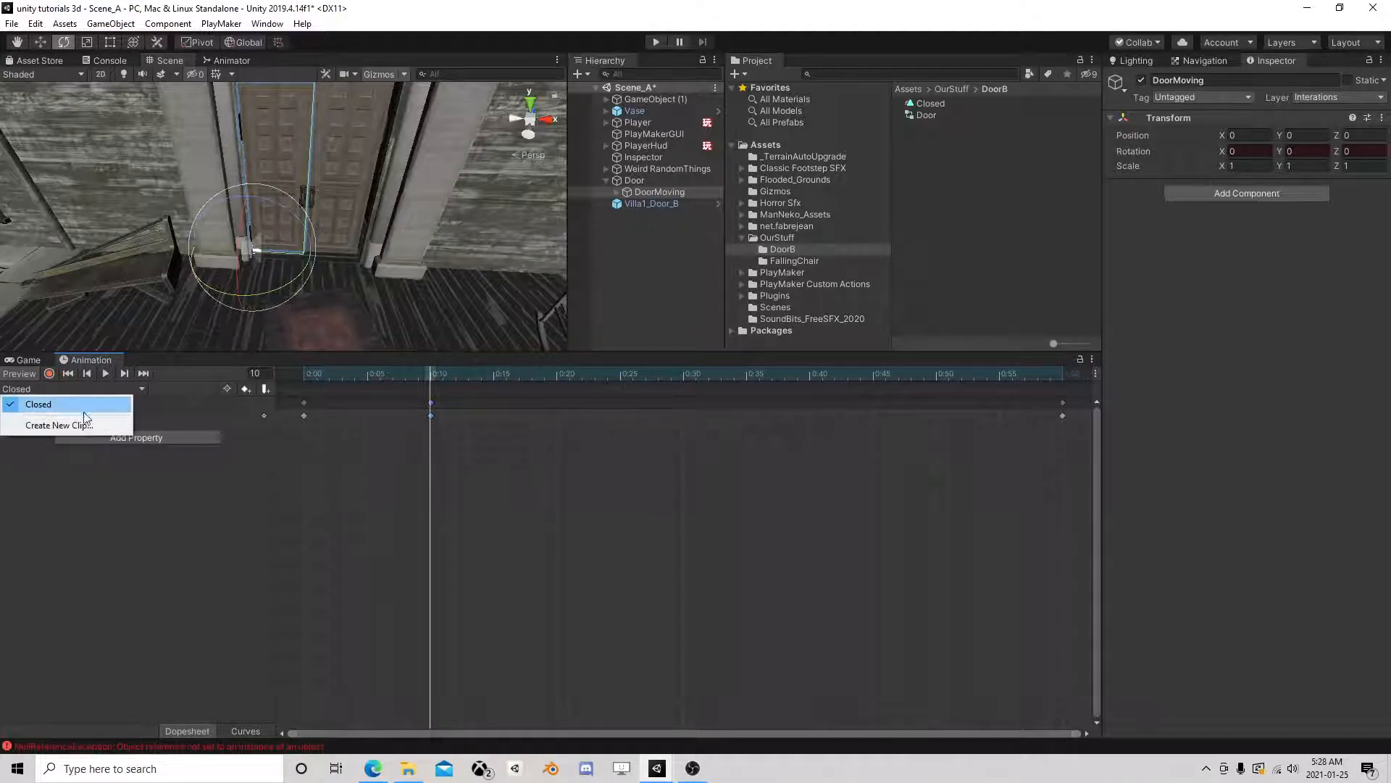
click(83, 425)
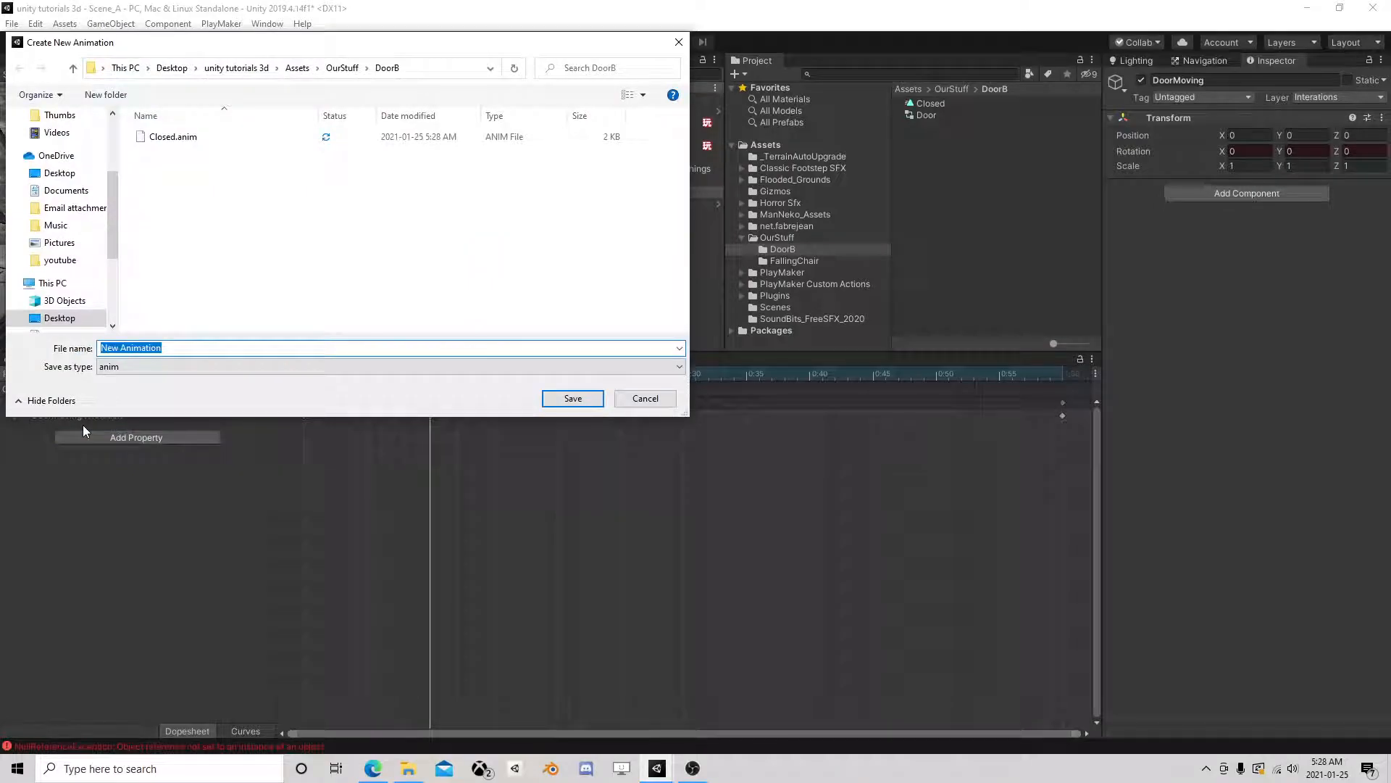
text(IdleOPen)
click(572, 399)
Step: Record DoorMoving swung open to about 92.7 degrees around Y at frame 0 of the IdleOPen clip
click(49, 373)
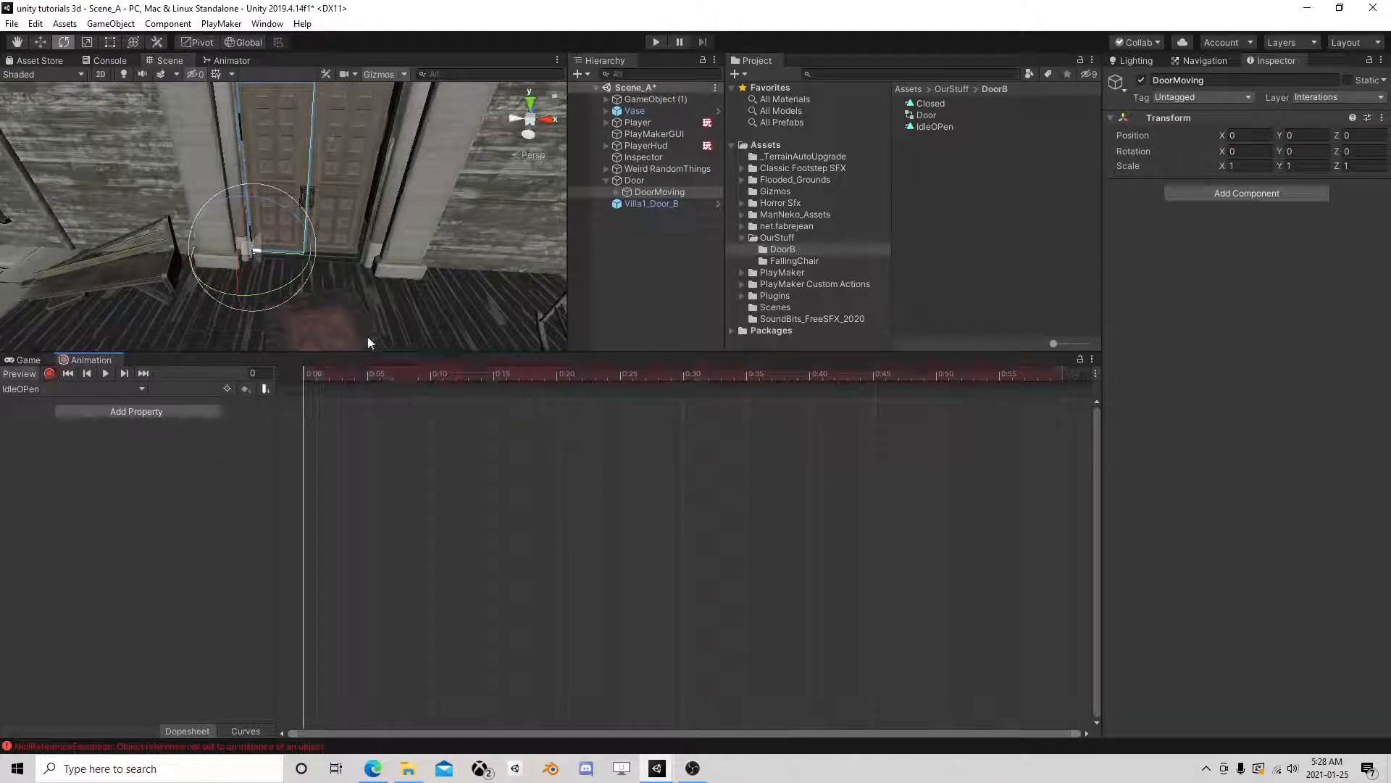
click(672, 192)
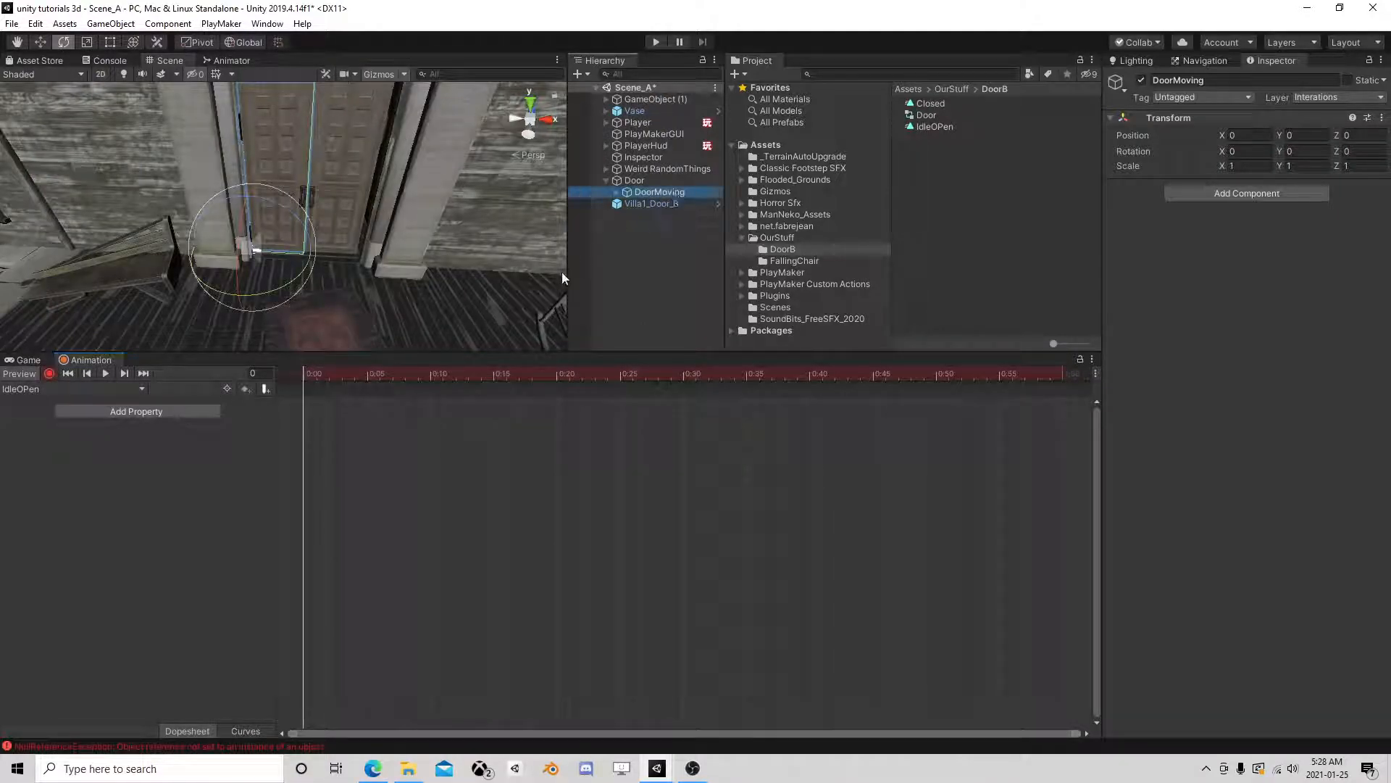
drag(292, 282, 126, 345)
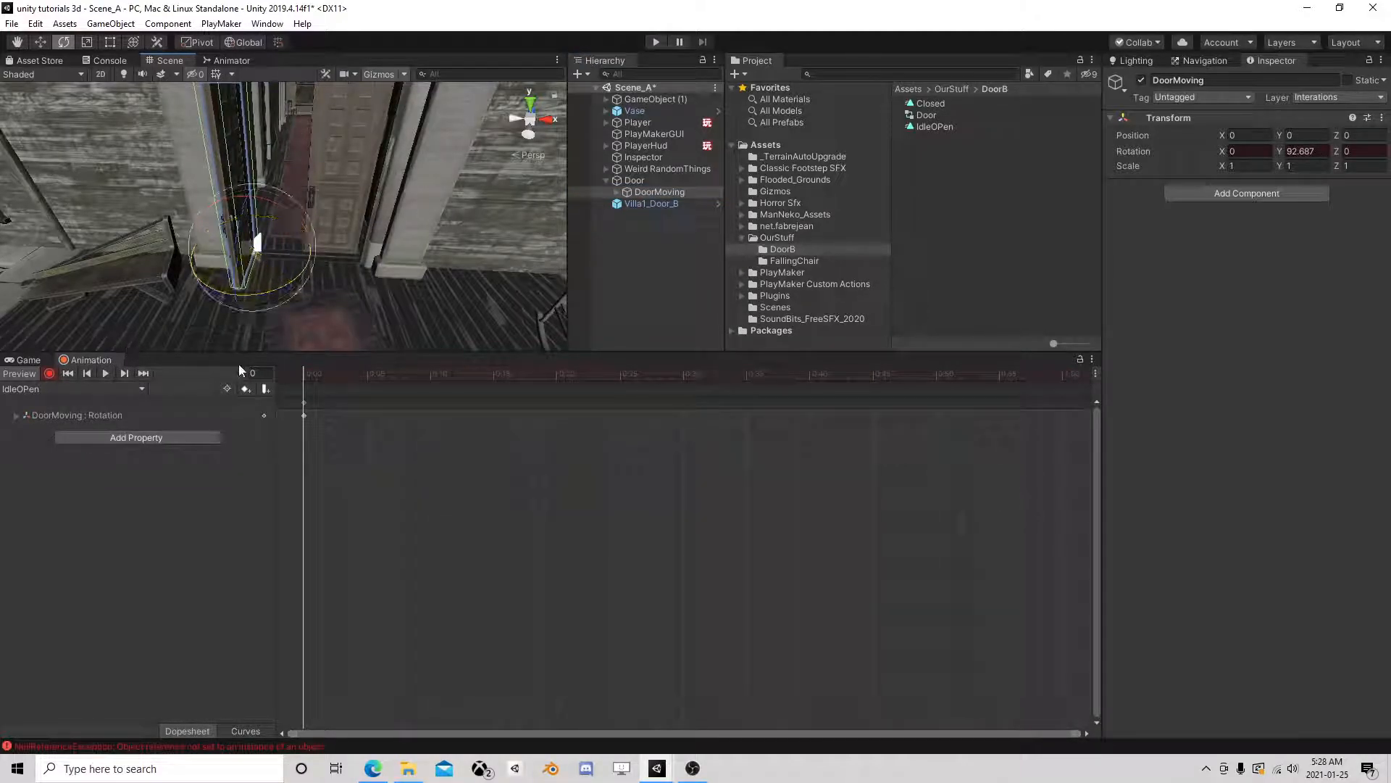
Step: Add a keyframe at frame 10 of IdleOPen, copy DoorMoving's Transform component and end the recording
drag(307, 375, 429, 374)
click(246, 388)
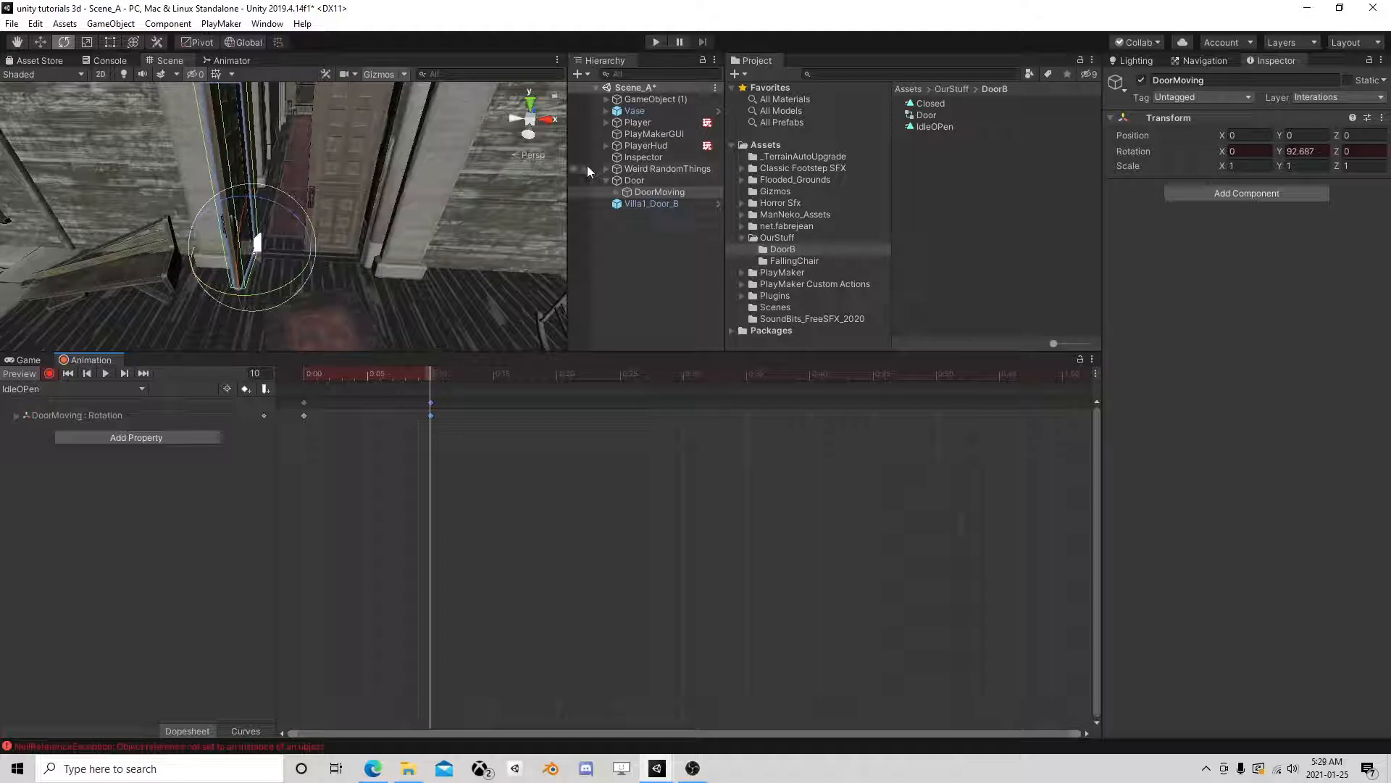
right_click(1163, 118)
click(1201, 178)
click(49, 374)
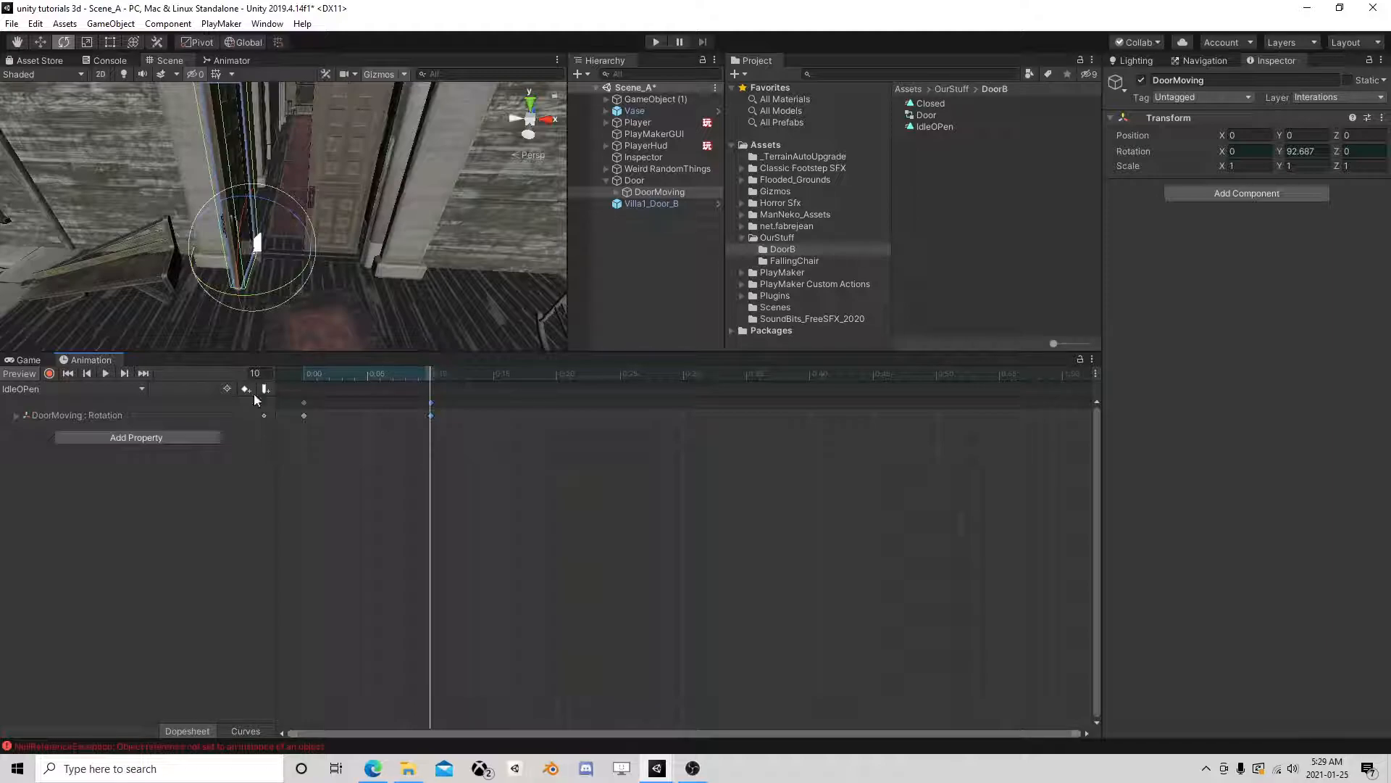
Step: Create a third door animation clip named Opening in the DoorB folder
click(62, 390)
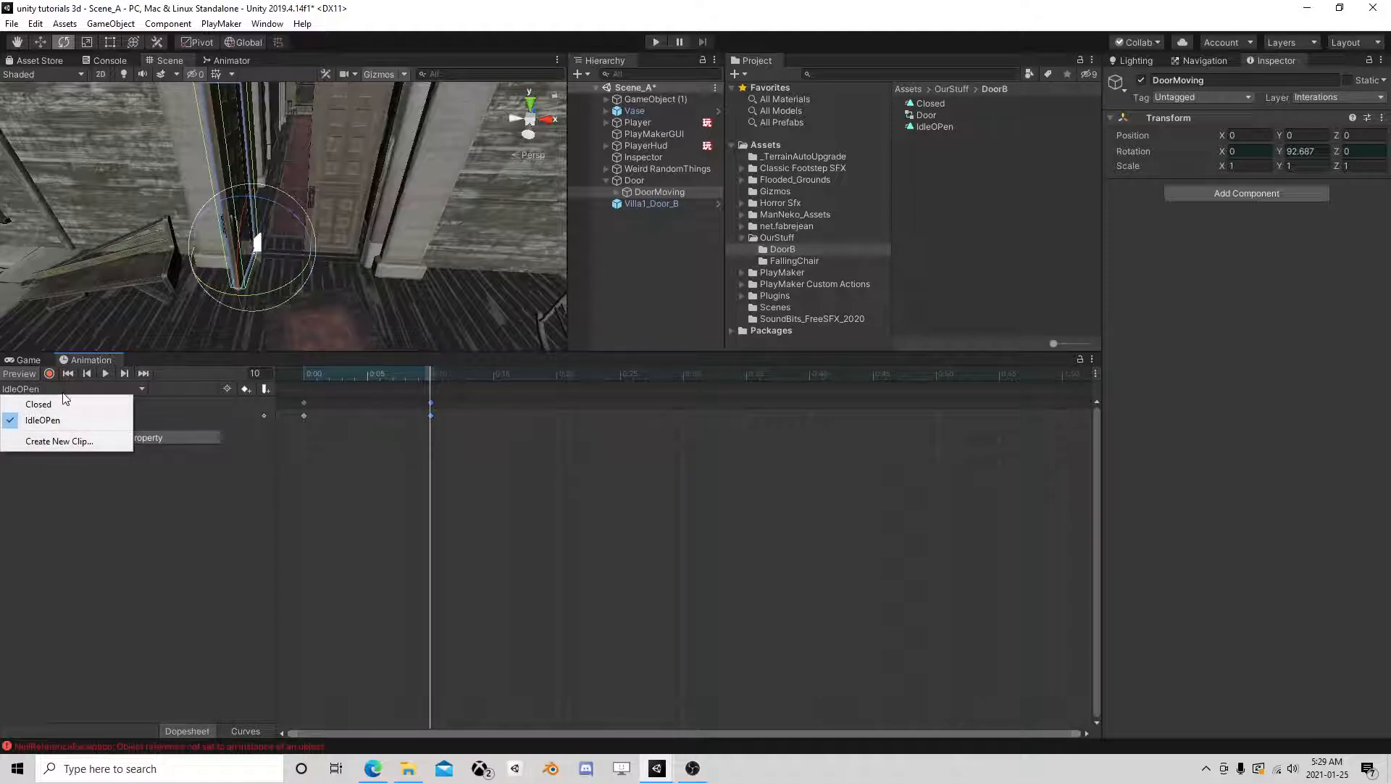
click(71, 441)
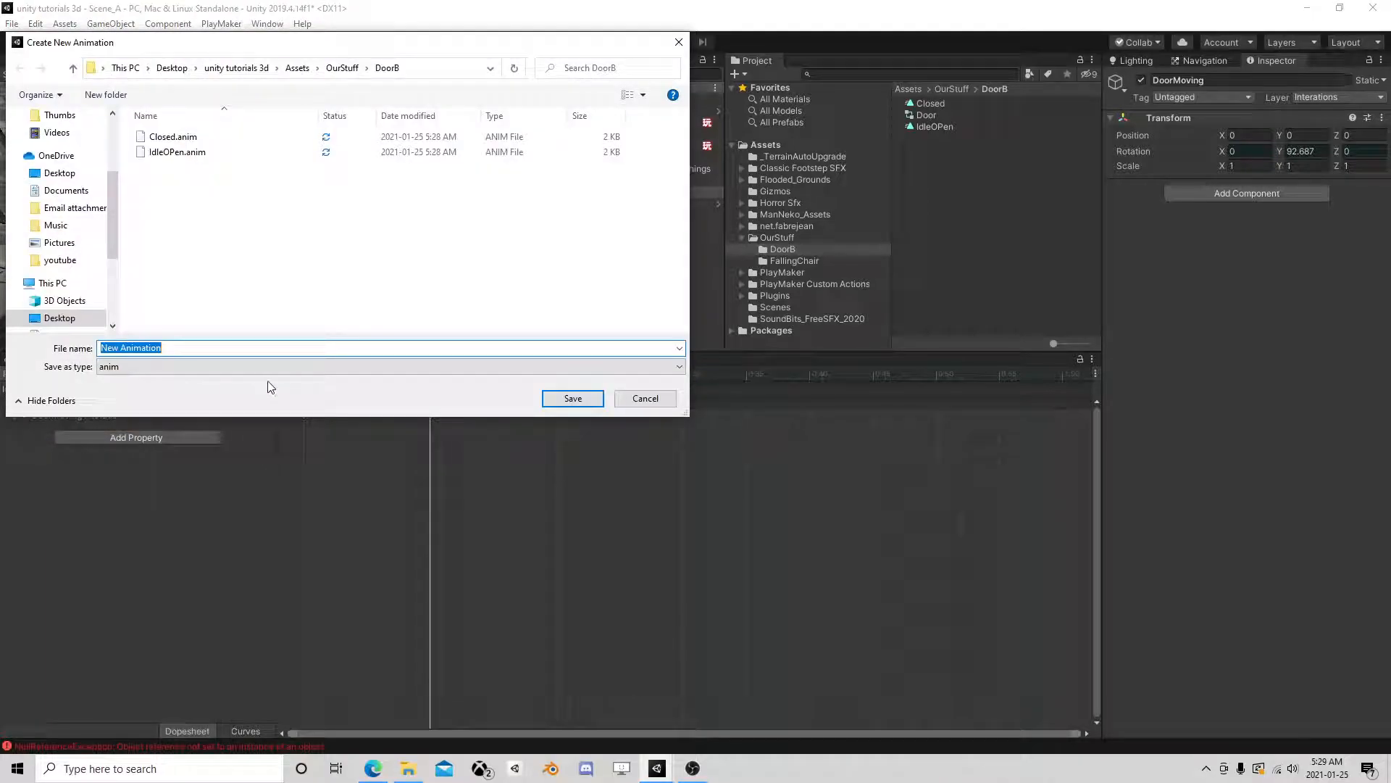
text(Opeing)
key(BackSpace)
text(g)
key(Return)
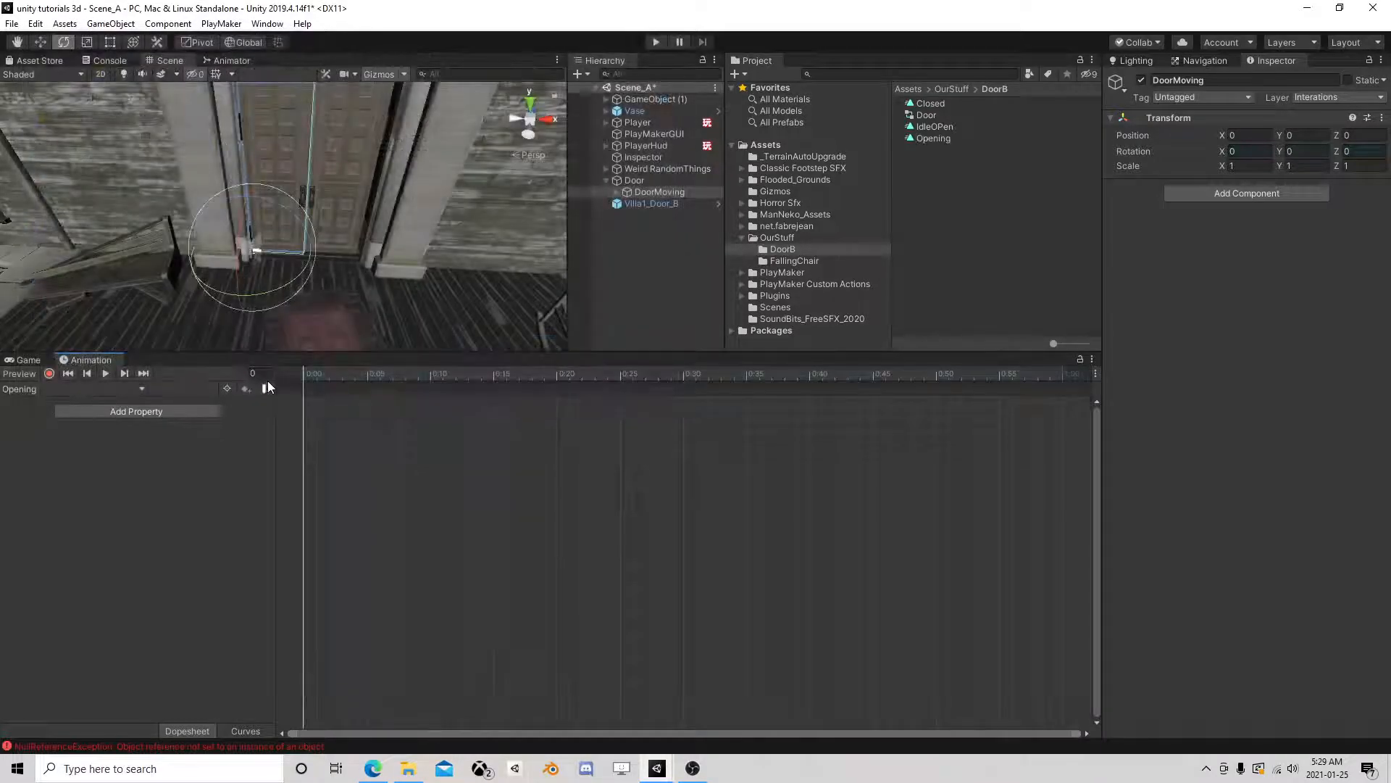
Step: Start recording the Opening clip and key DoorMoving's Y rotation at 0 on frame 0
click(51, 373)
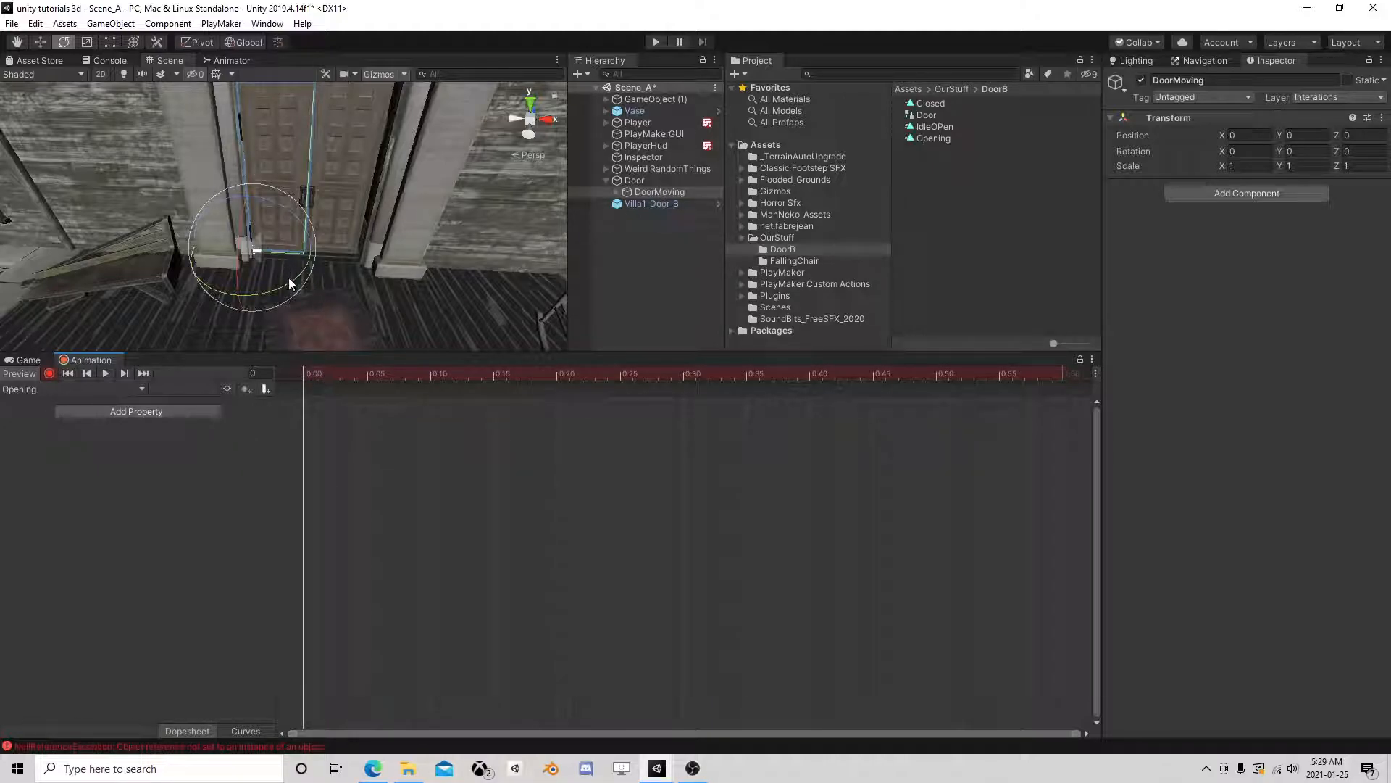
drag(289, 282, 310, 332)
click(1316, 152)
text(0)
Step: Paste the copied open-door Transform values onto DoorMoving at frame 60 of Opening and end the recording
drag(319, 374, 1024, 374)
scroll(890, 417, down, 2)
drag(853, 378, 881, 377)
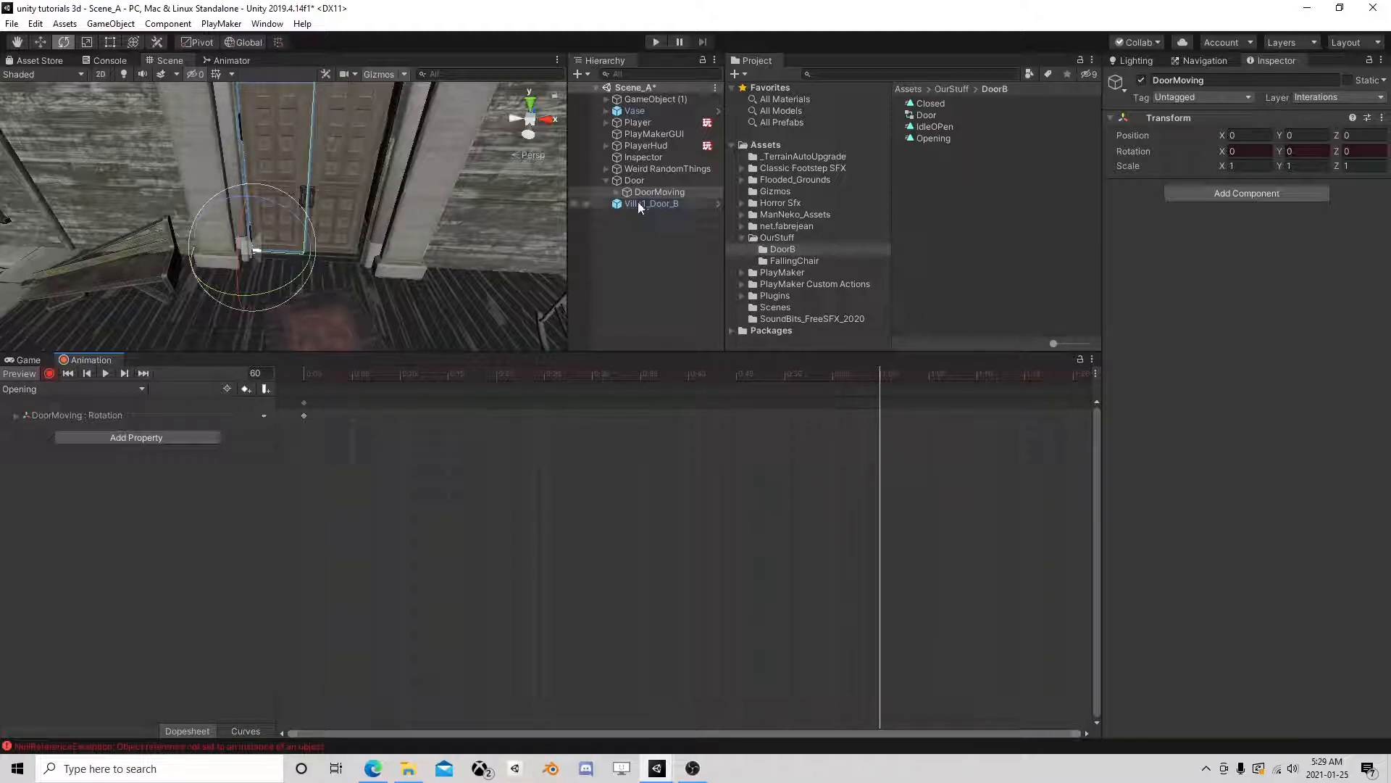
right_click(1162, 116)
click(1236, 213)
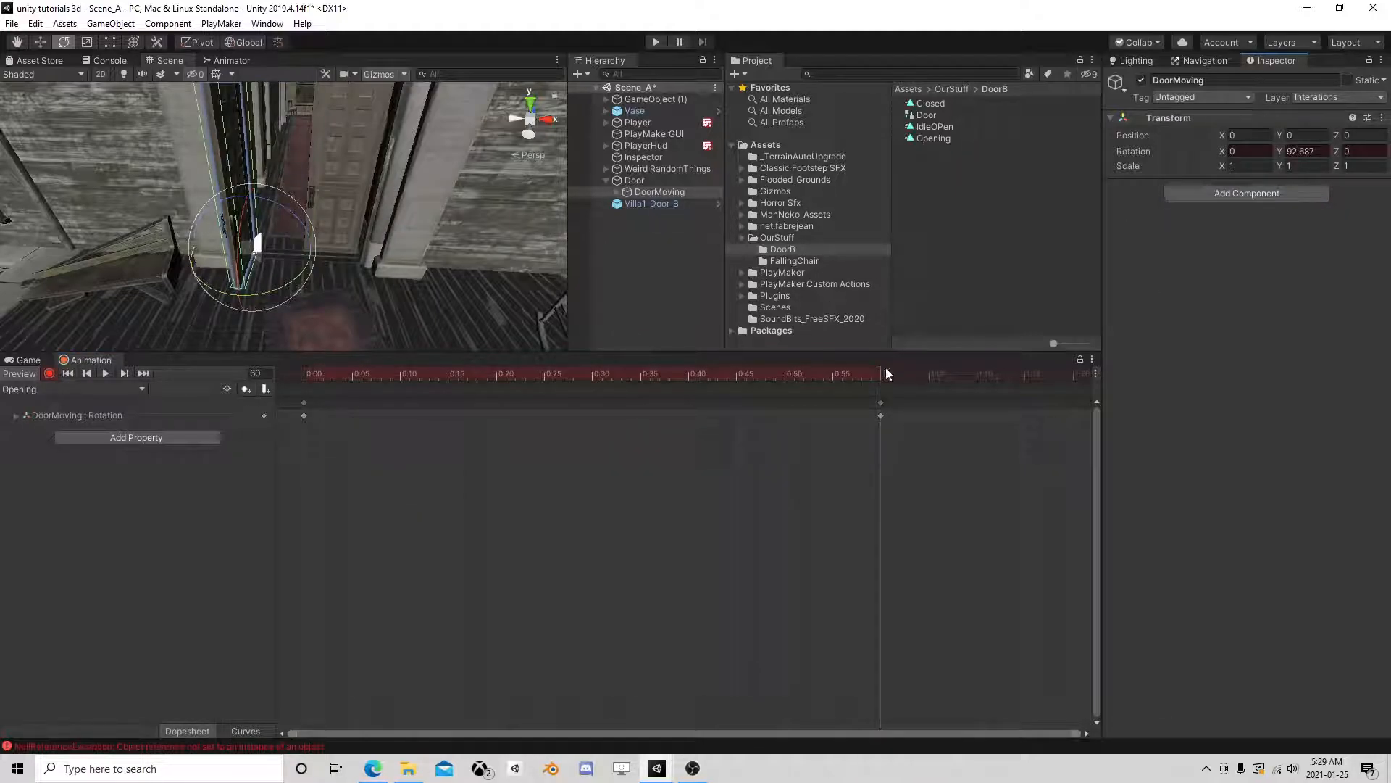
drag(784, 374, 246, 406)
click(49, 373)
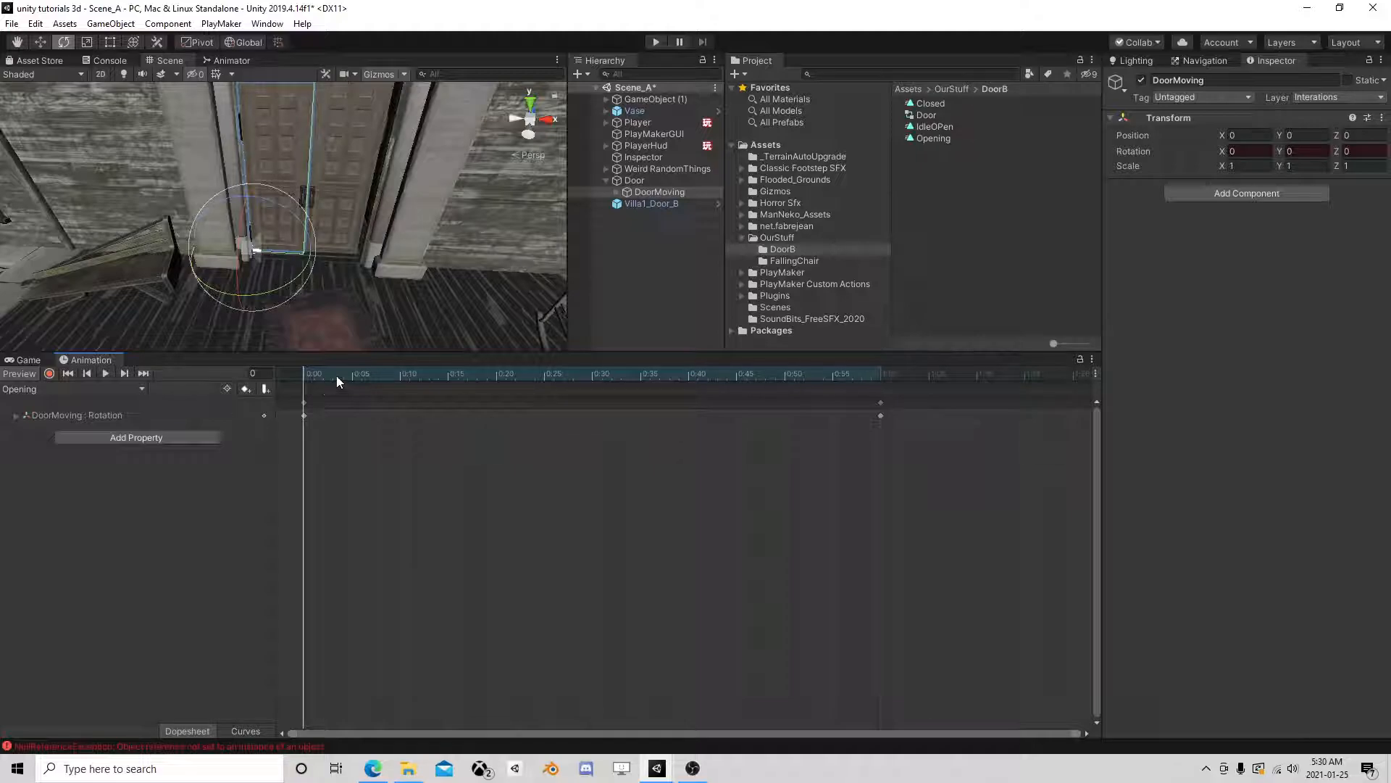
Step: Create a fourth door animation clip named closing in the DoorB folder
click(42, 388)
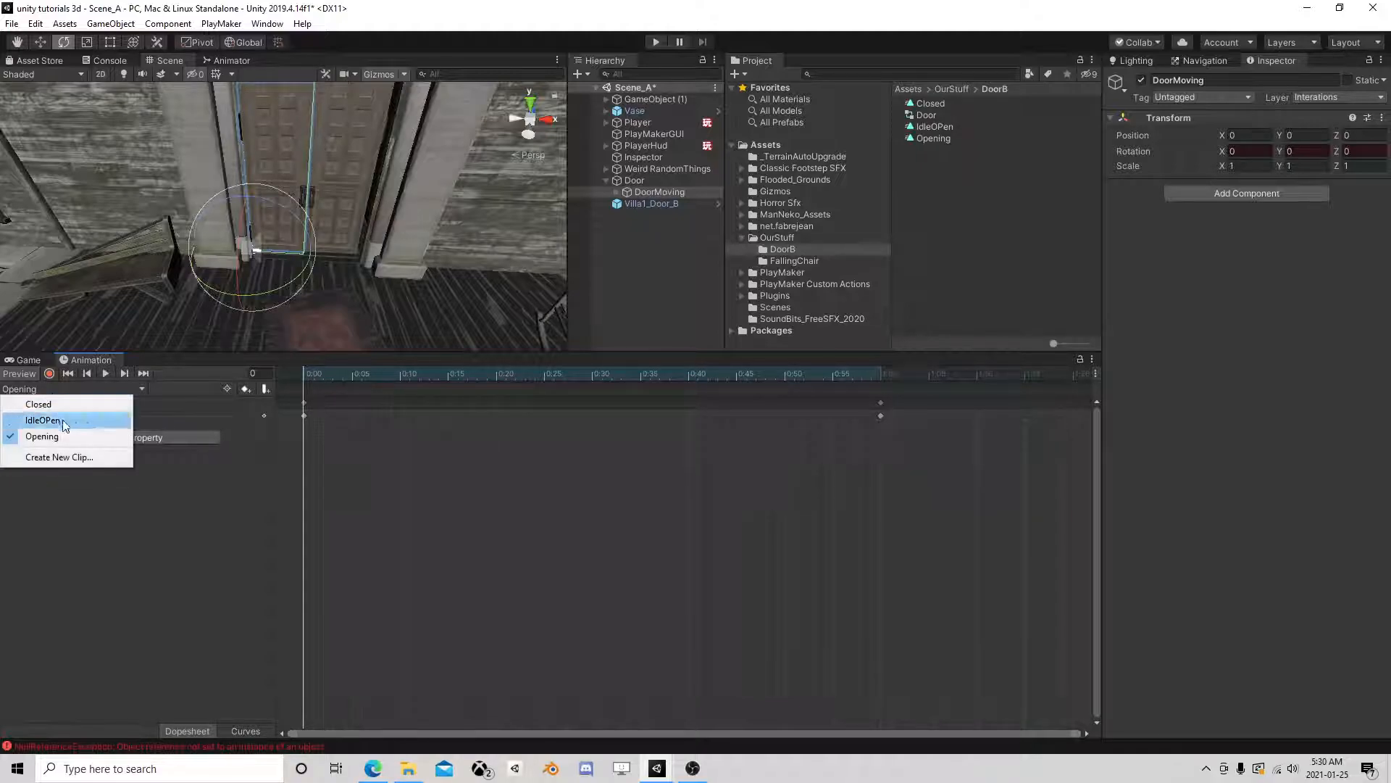
click(62, 458)
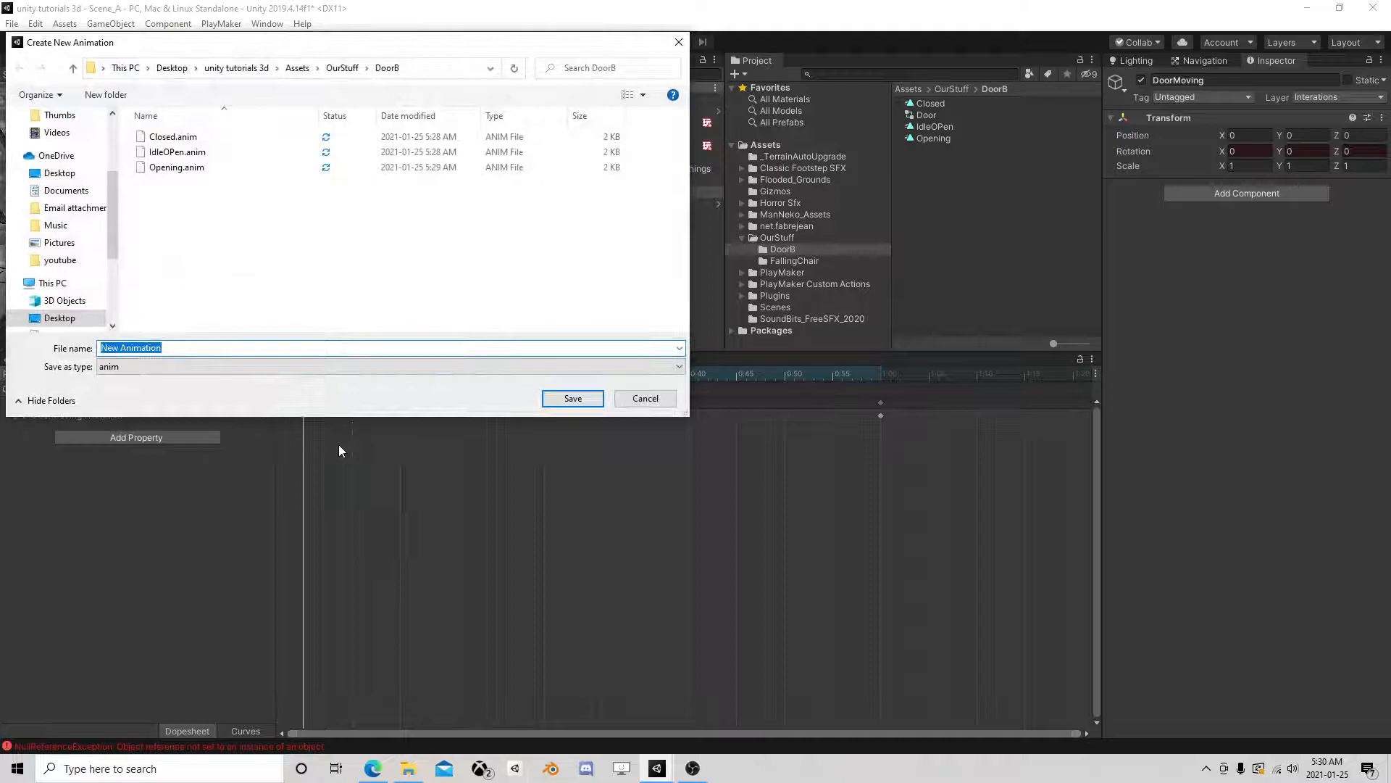
text(clo)
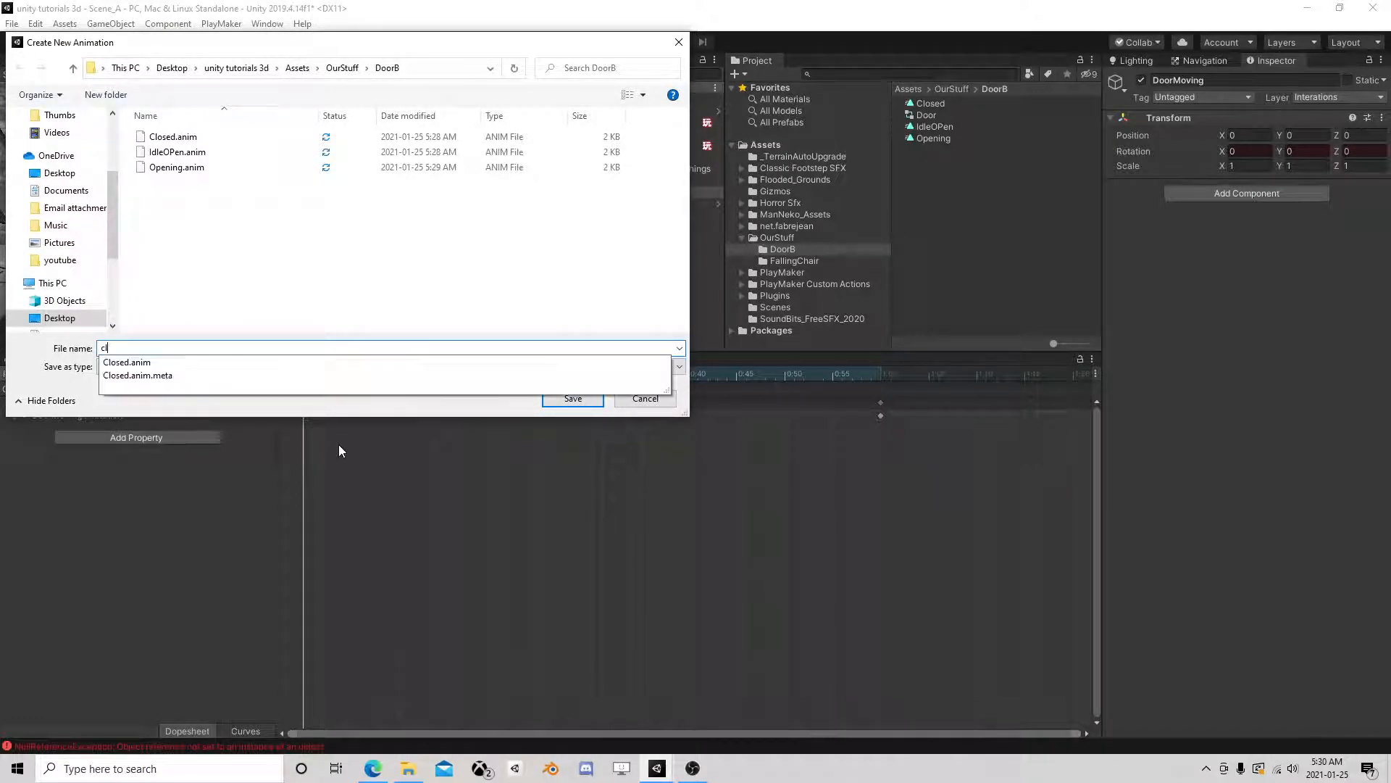
text(sing)
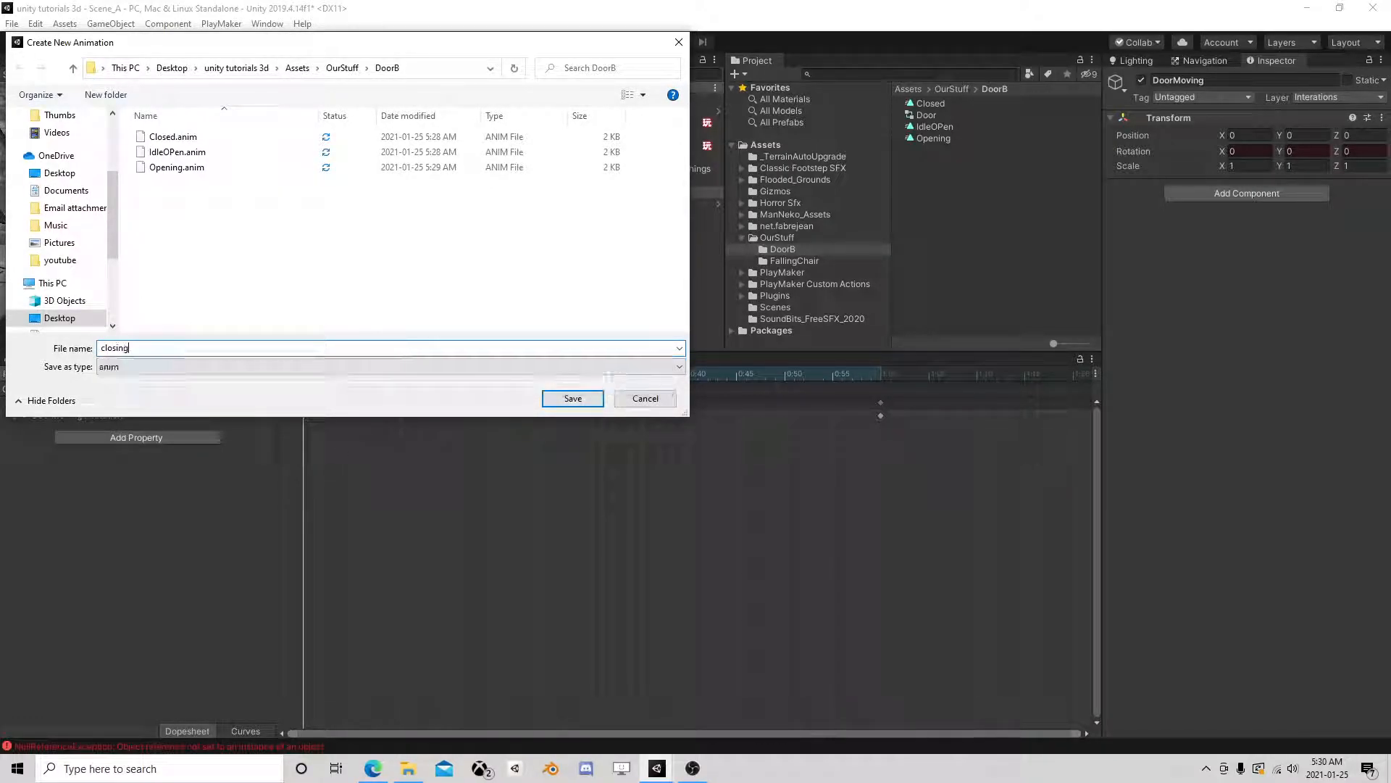
click(568, 397)
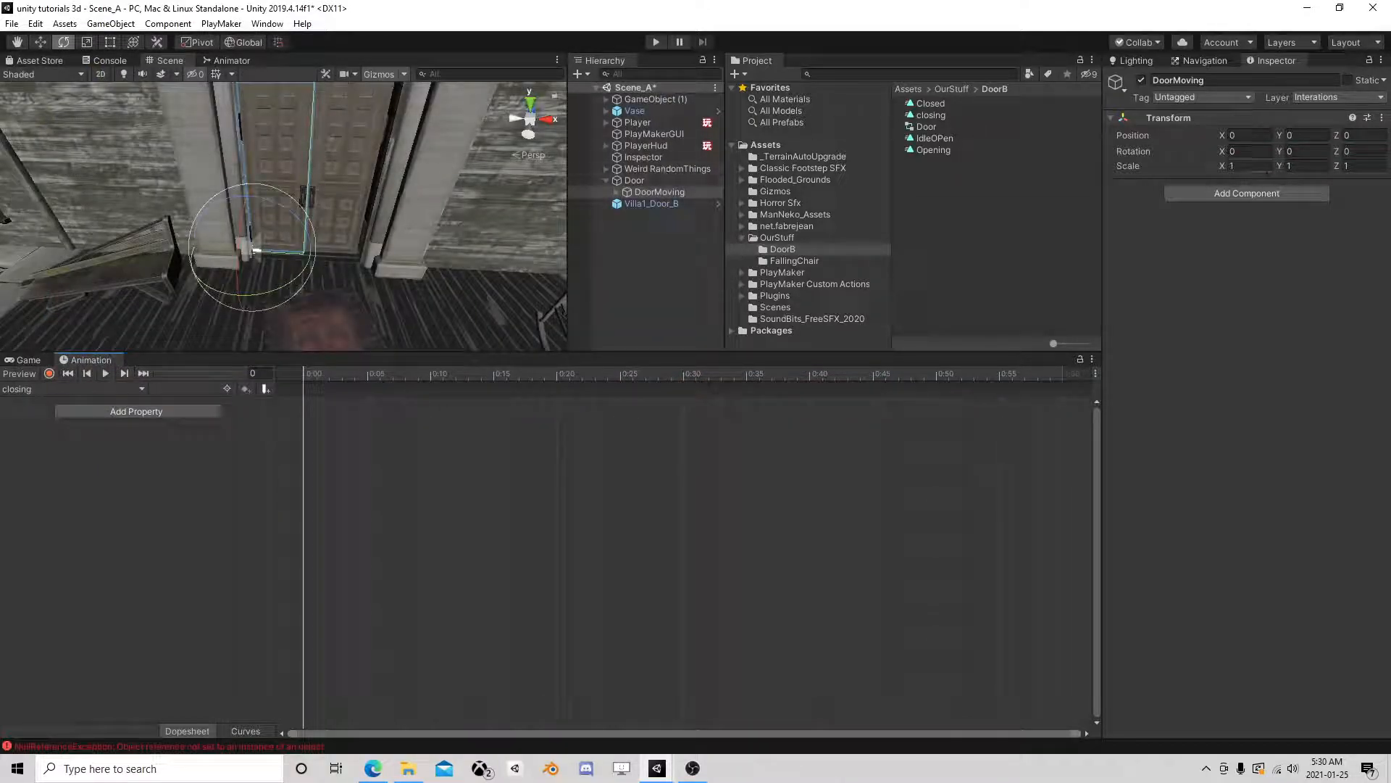
Step: Start recording the closing clip and paste the copied open-door Transform values onto DoorMoving at frame 0
click(48, 373)
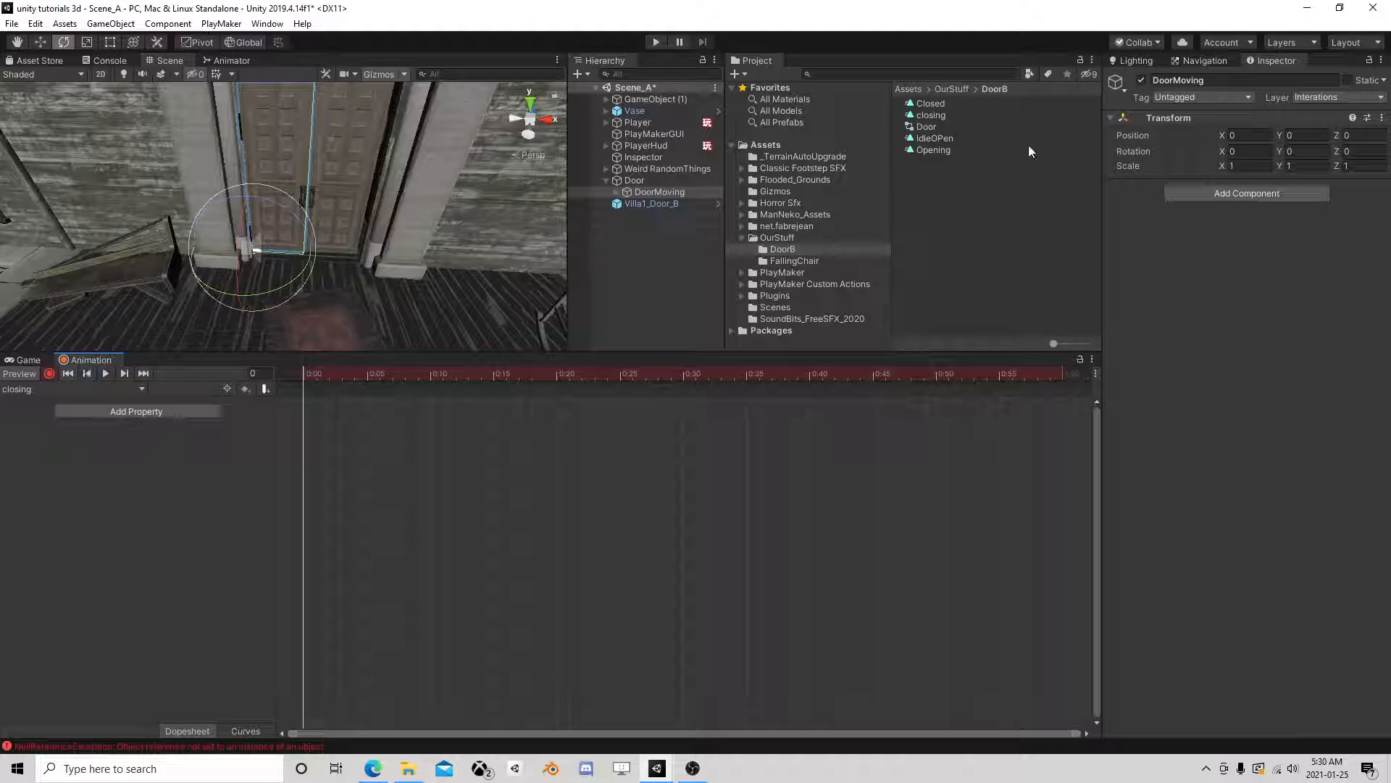
right_click(1161, 115)
click(1276, 209)
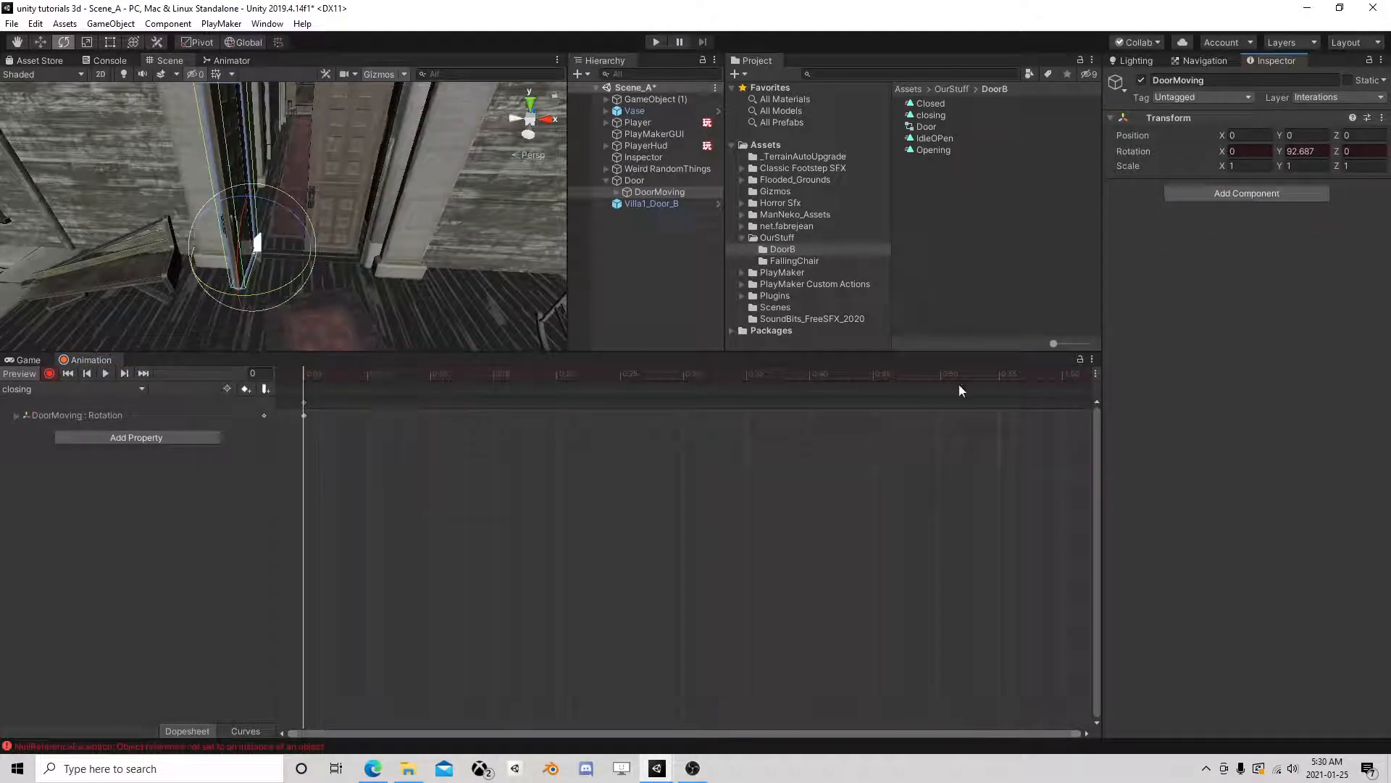
Step: Set DoorMoving's Y rotation to 0 at frame 60 of the closing clip and end the recording
click(1060, 376)
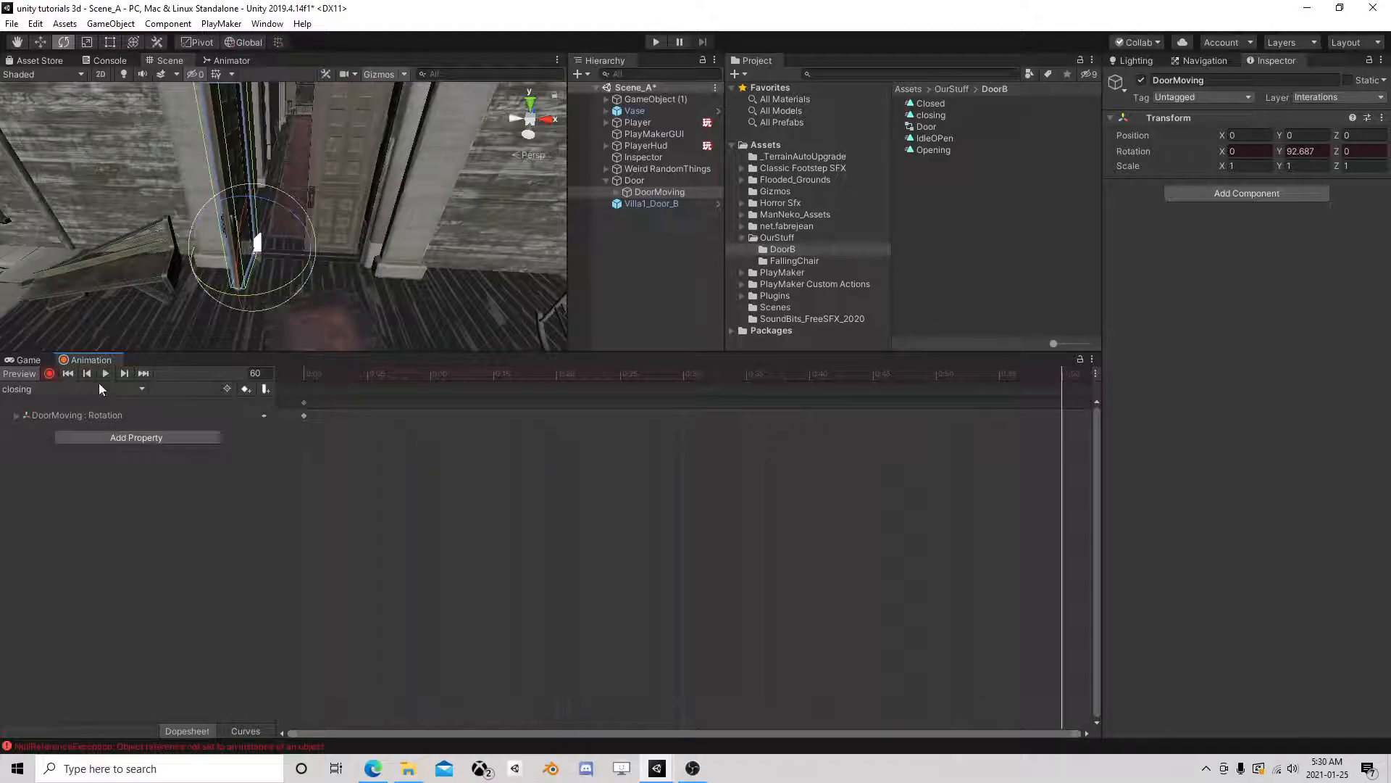
click(1294, 151)
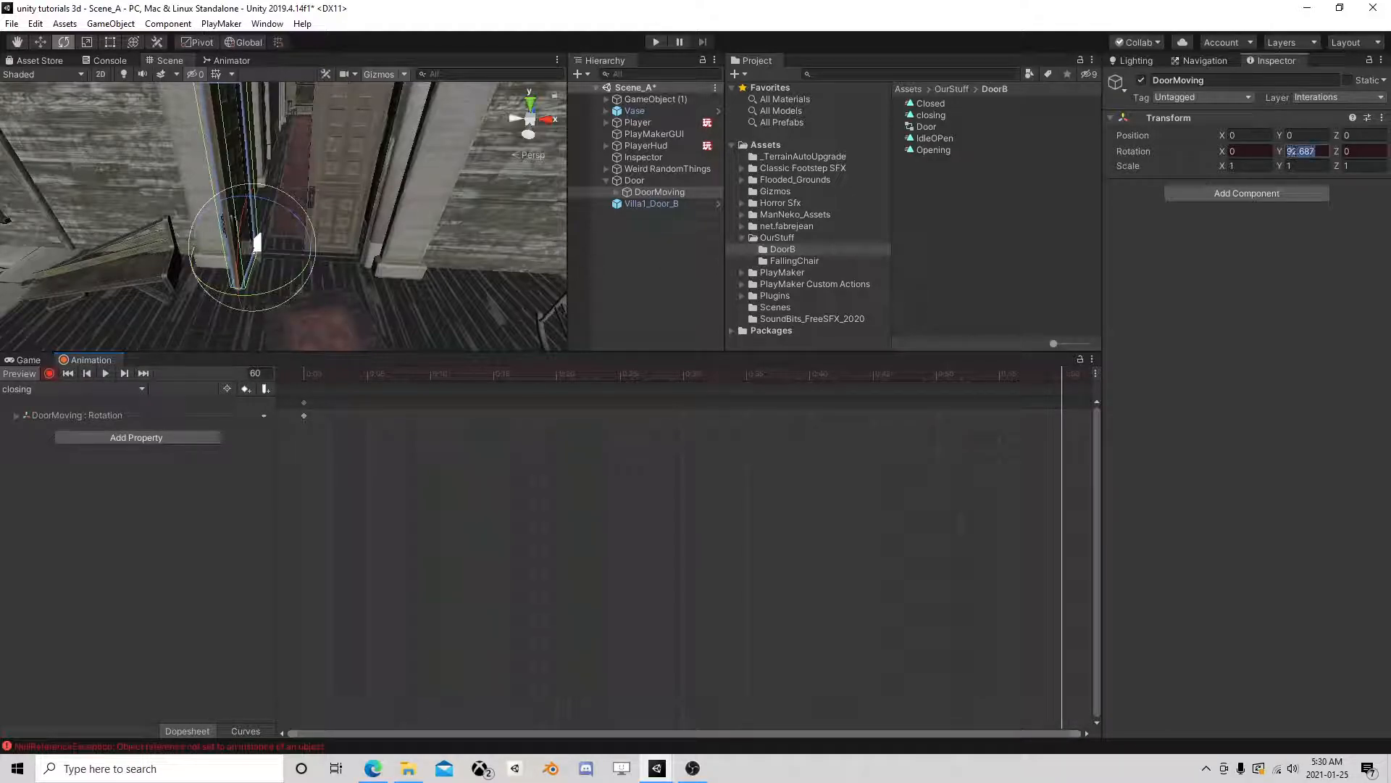
text(0)
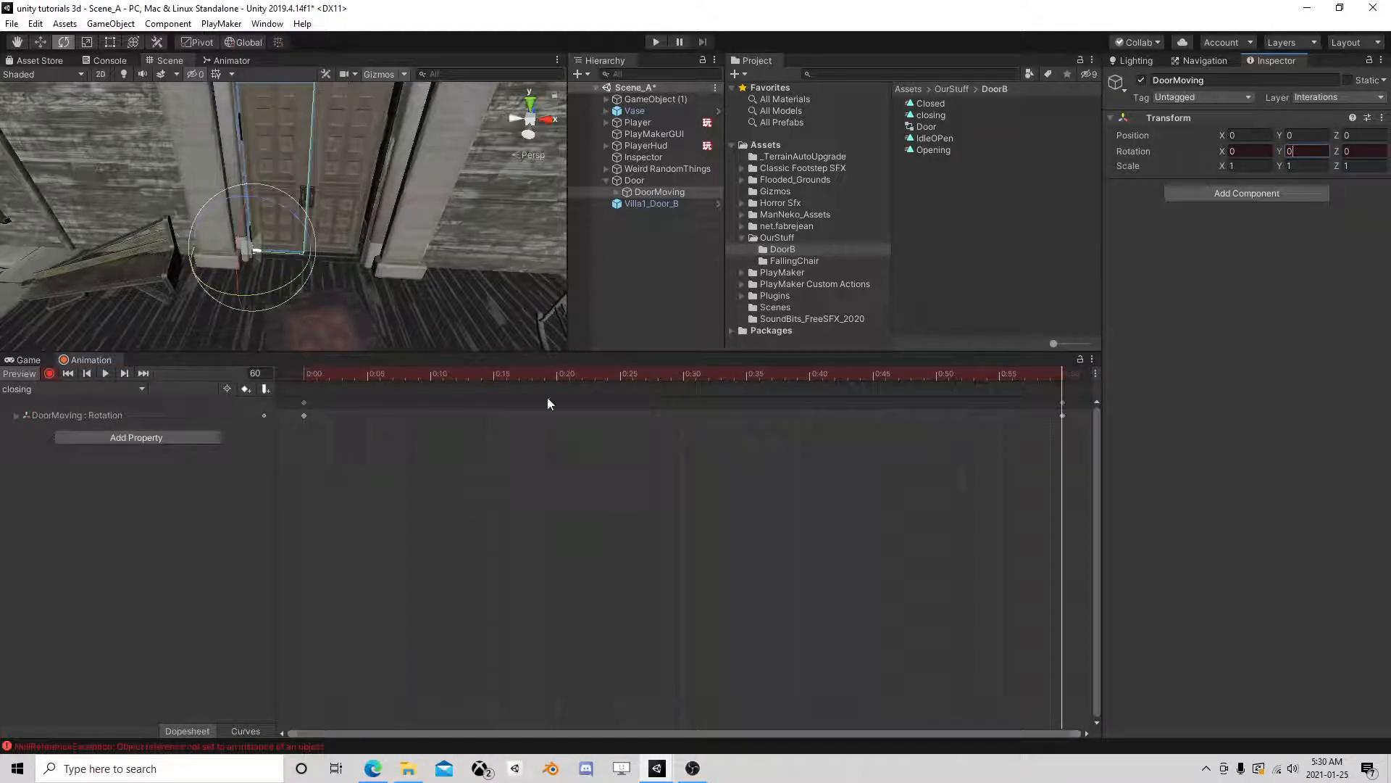
click(49, 373)
drag(1071, 381, 1070, 435)
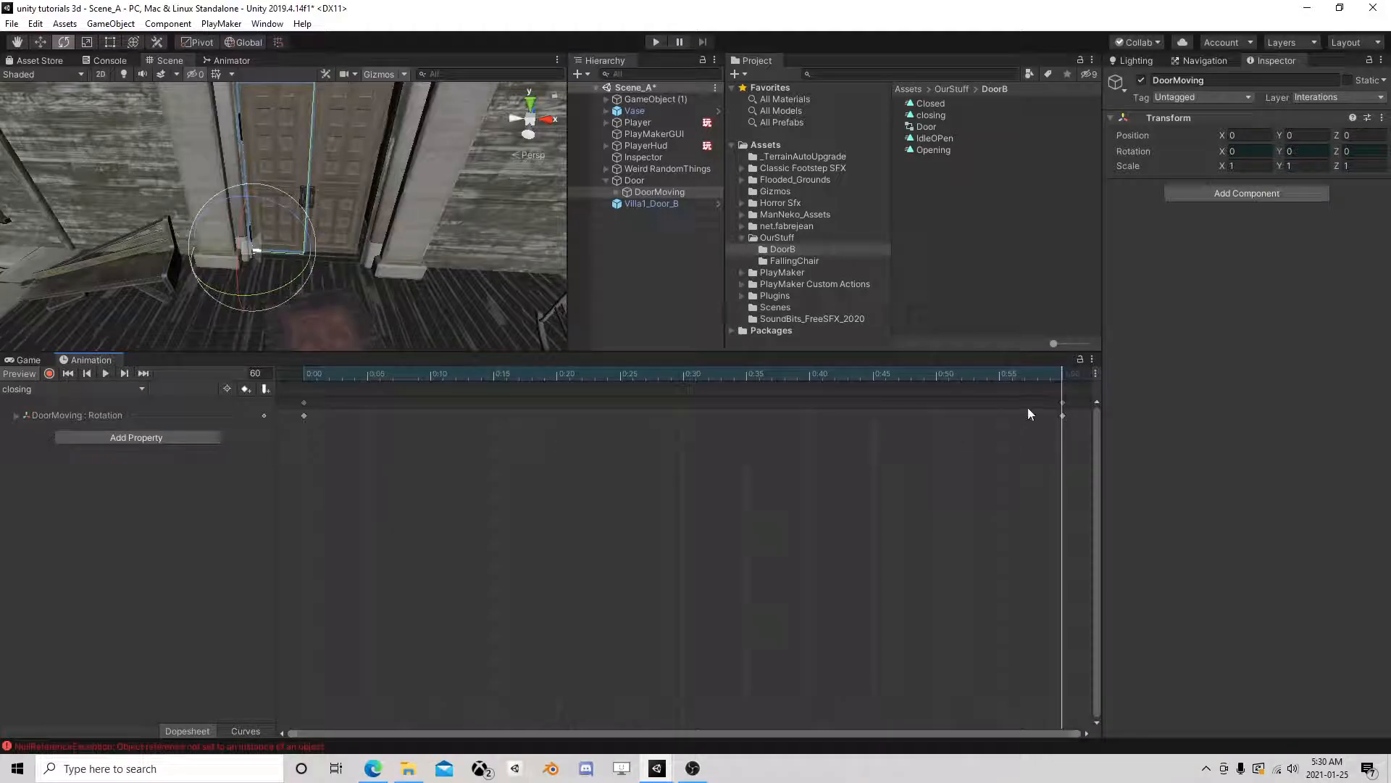
Step: Try to rotate DoorMoving slightly open around Y at frame 58 of the closing clip
click(1050, 374)
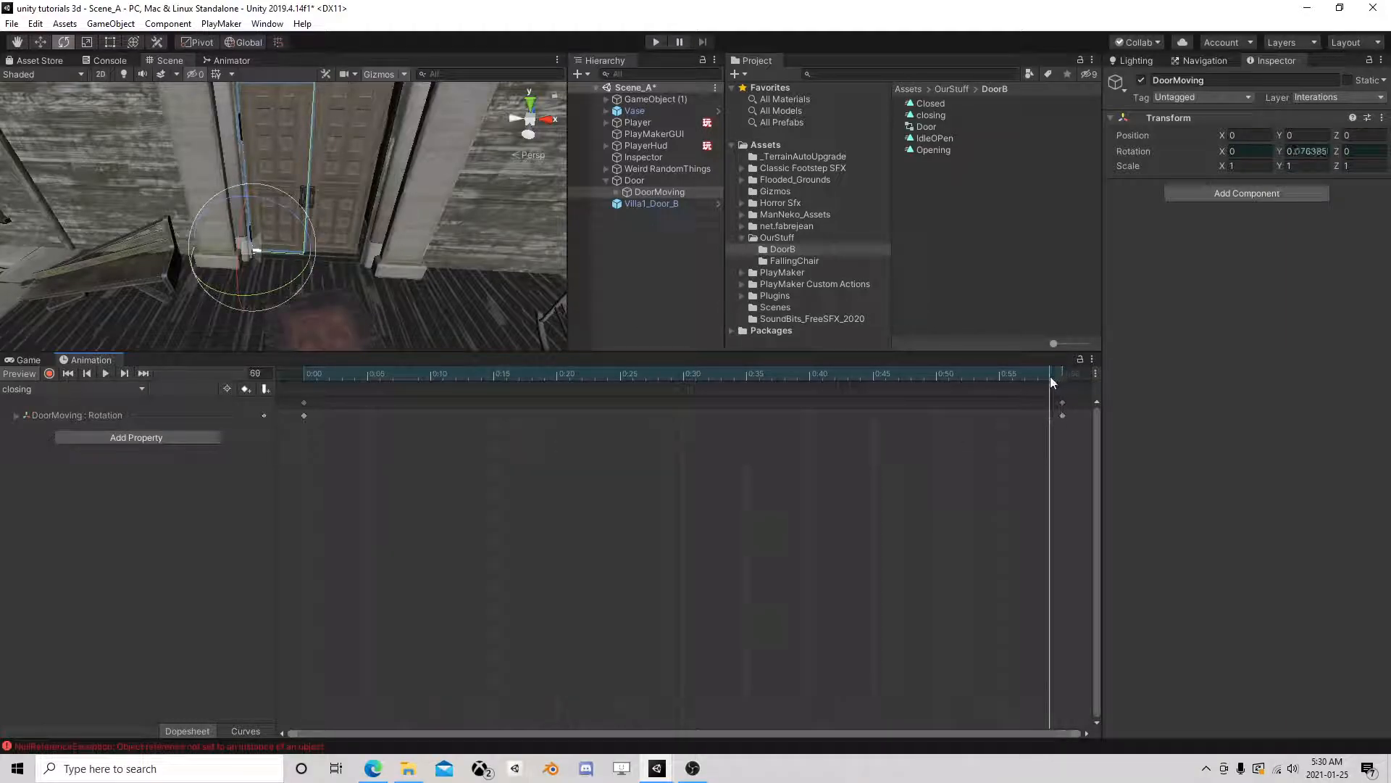
drag(1043, 380, 1036, 386)
drag(286, 295, 283, 288)
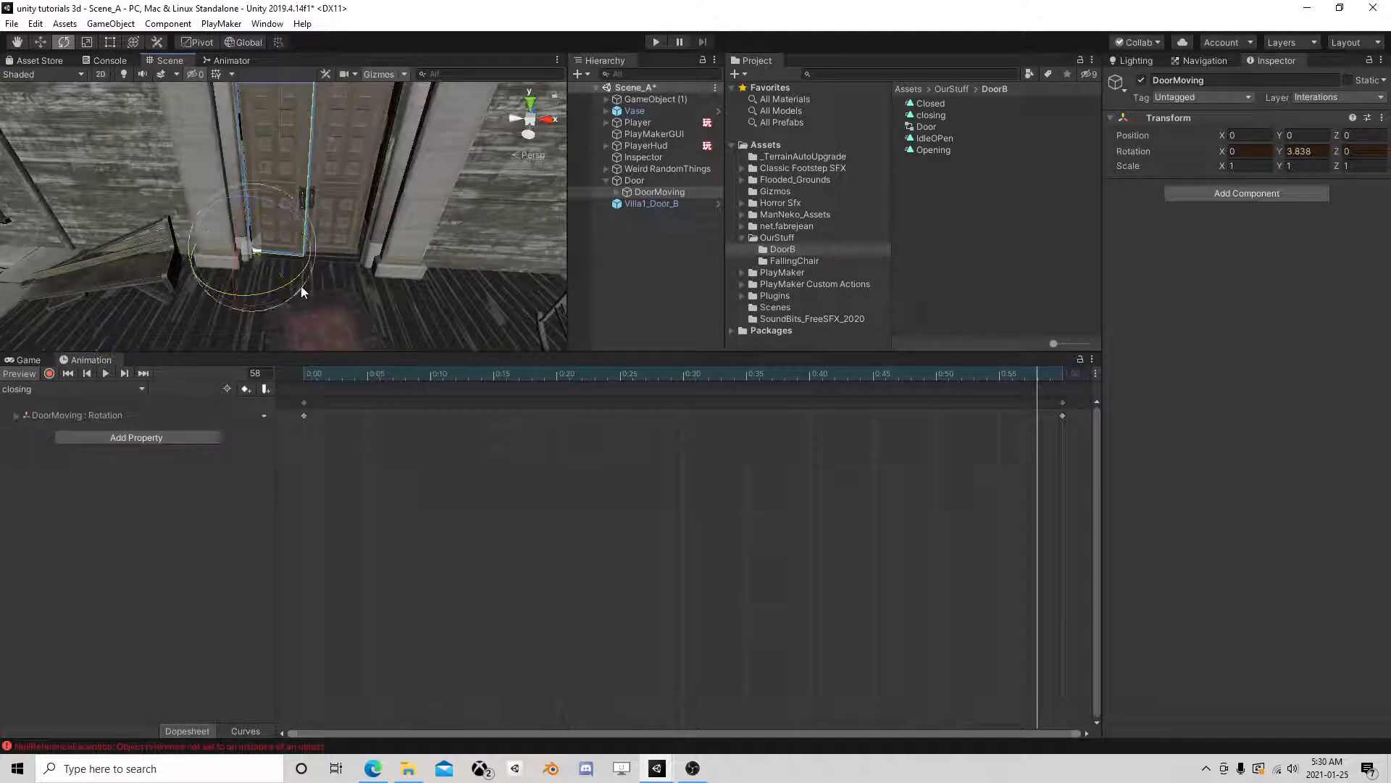
Step: Record DoorMoving rotated to about 3.7 degrees around Y at frame 57 of closing, and shift that keyframe to frame 58
click(1025, 373)
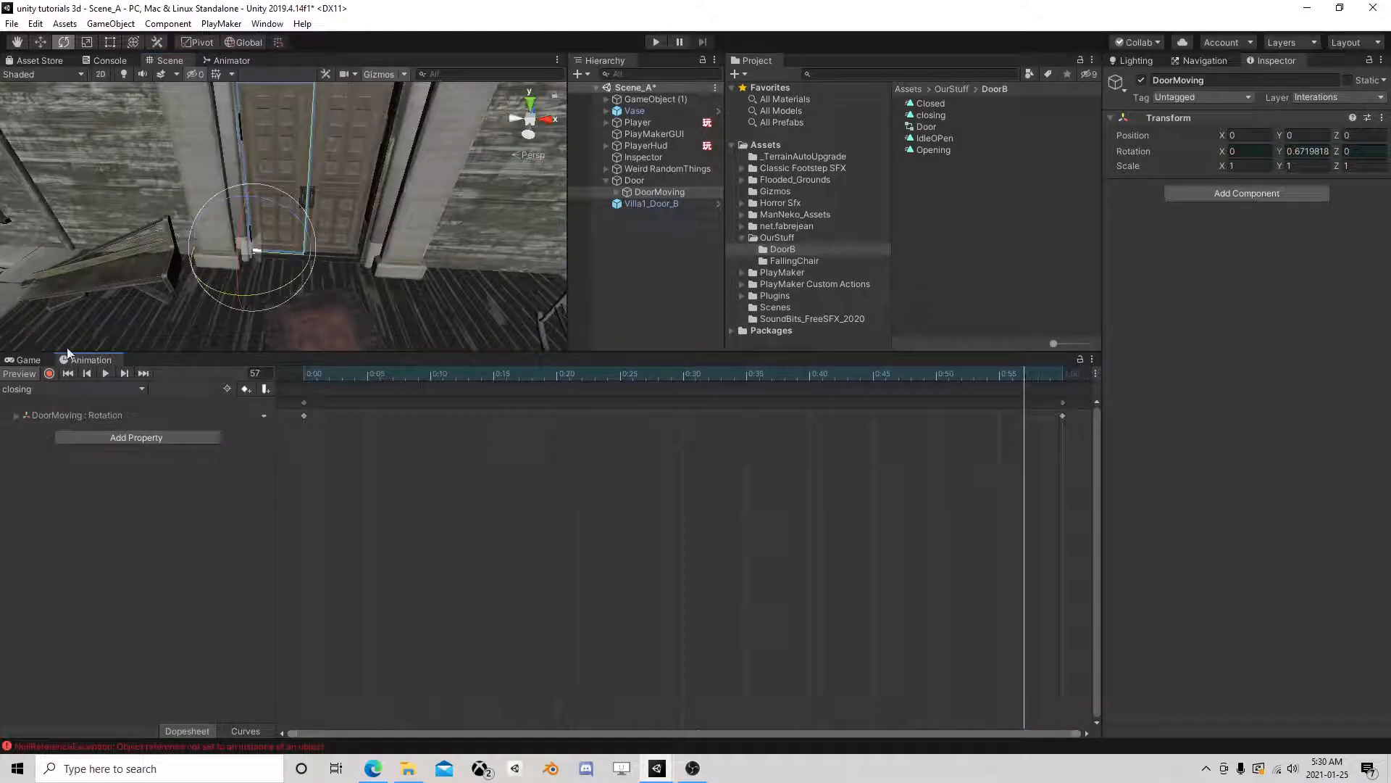
click(49, 373)
drag(1058, 372, 1025, 375)
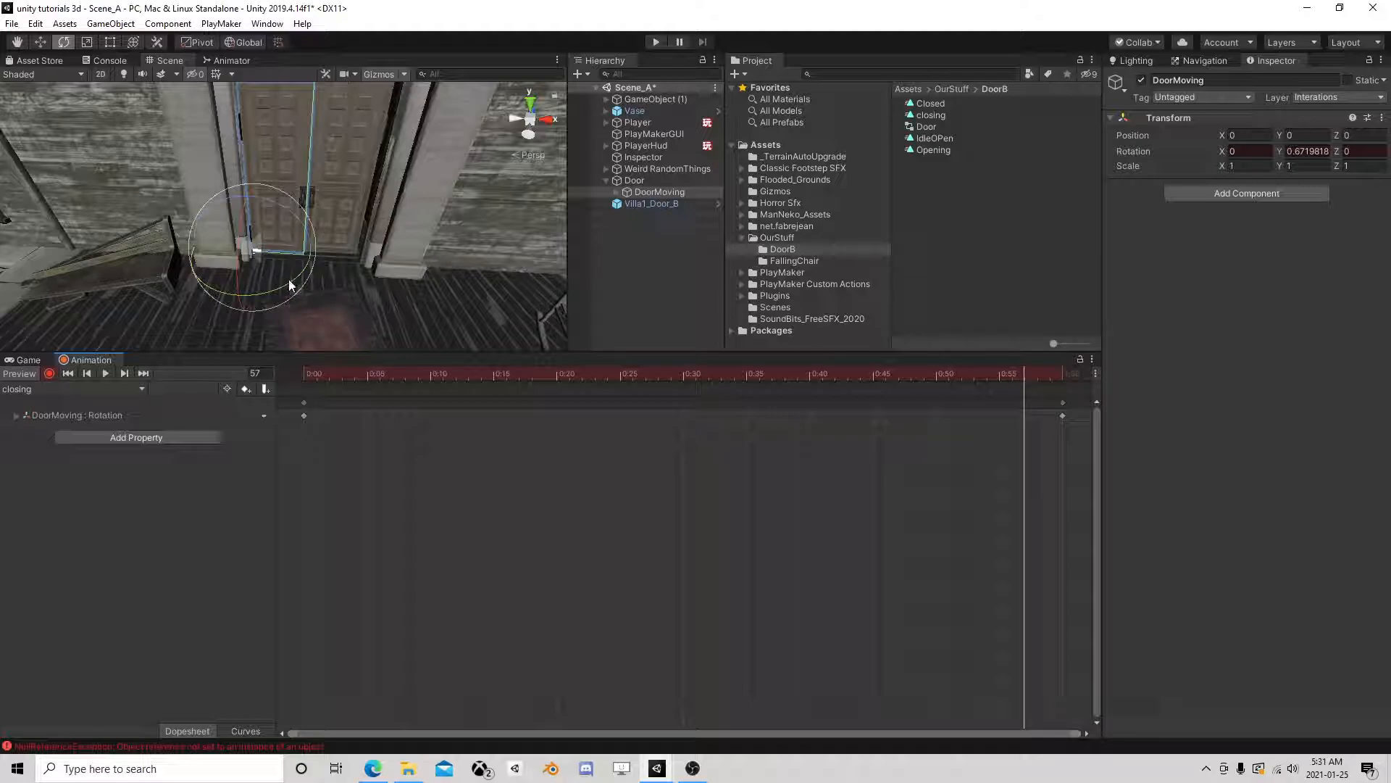
drag(284, 282, 290, 297)
click(48, 374)
drag(327, 374, 1027, 385)
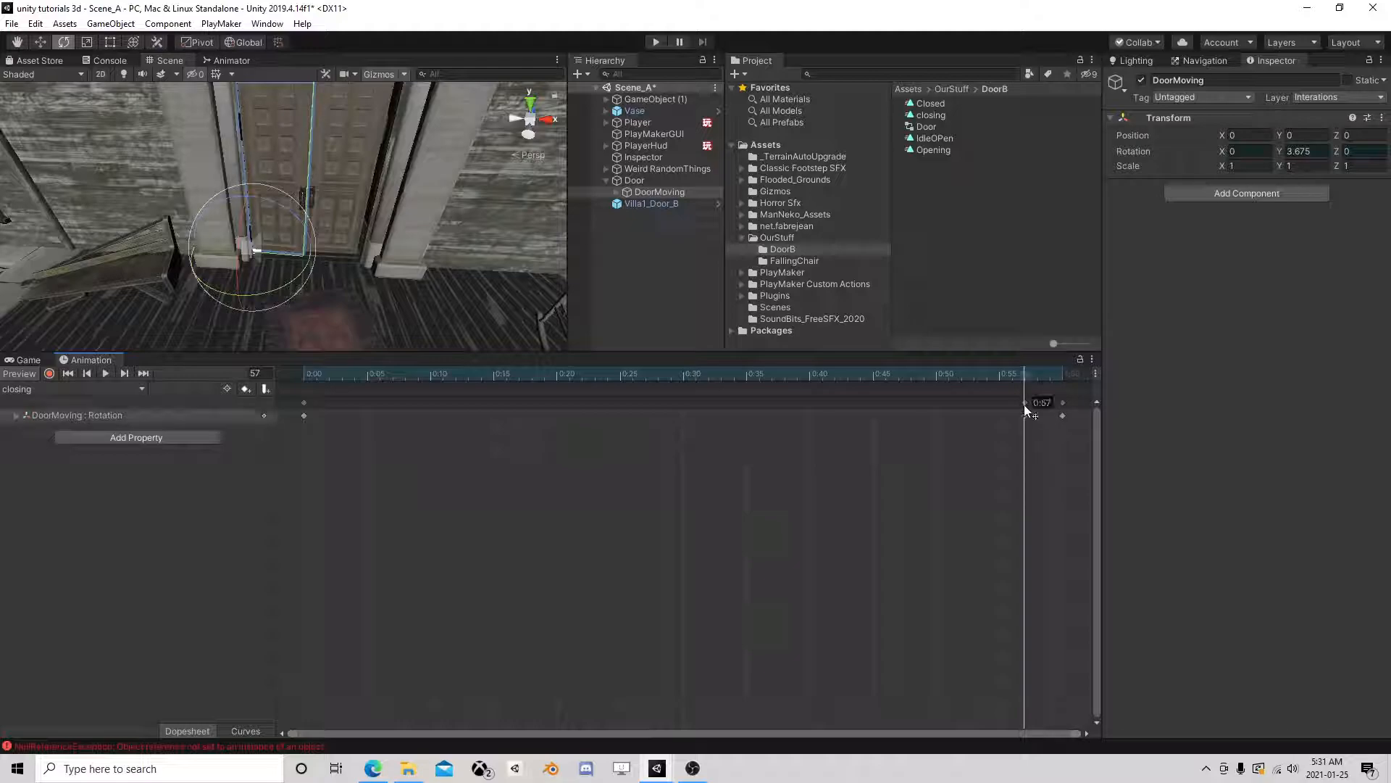
click(1039, 403)
Step: Play the closing clip from frame 0 and examine the door's motion up close
drag(1027, 375, 201, 377)
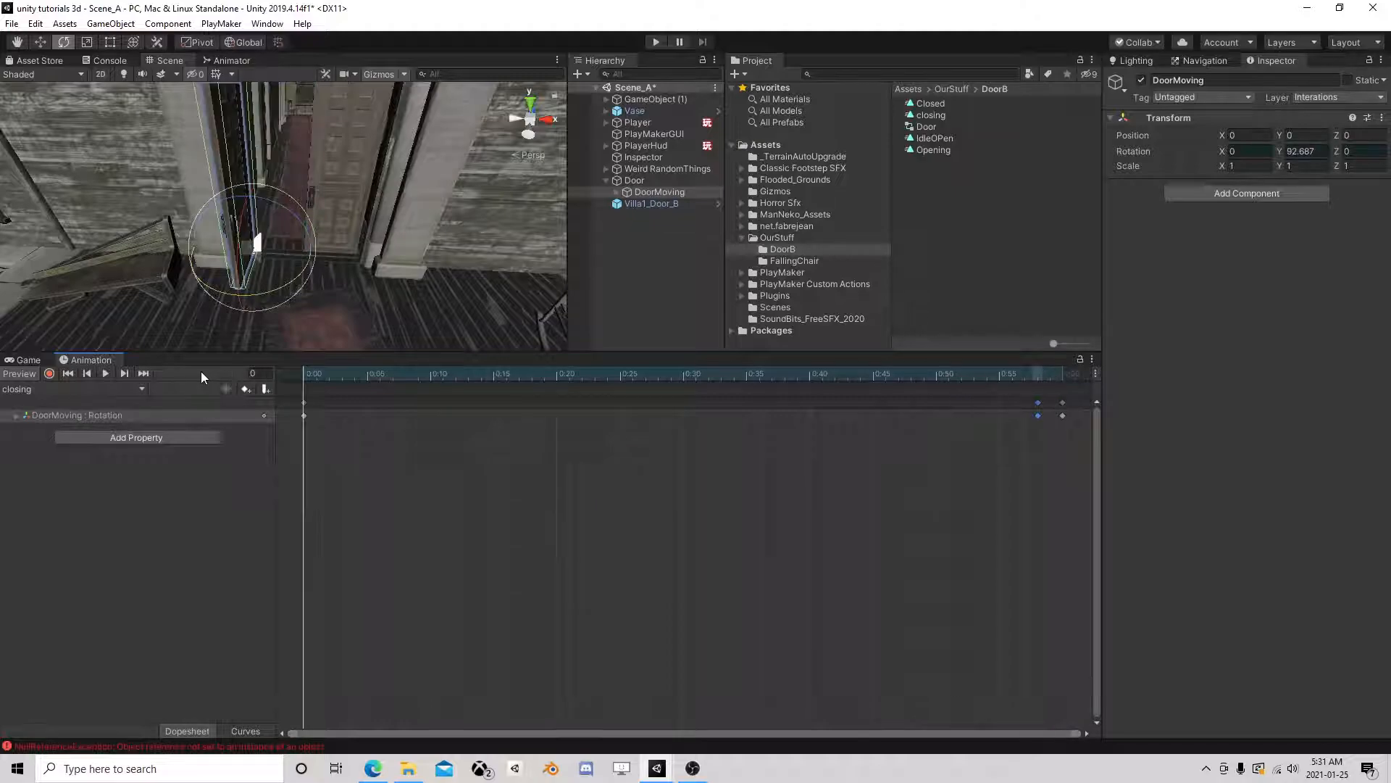
click(107, 374)
scroll(449, 248, up, 3)
alt+drag(450, 248, 115, 242)
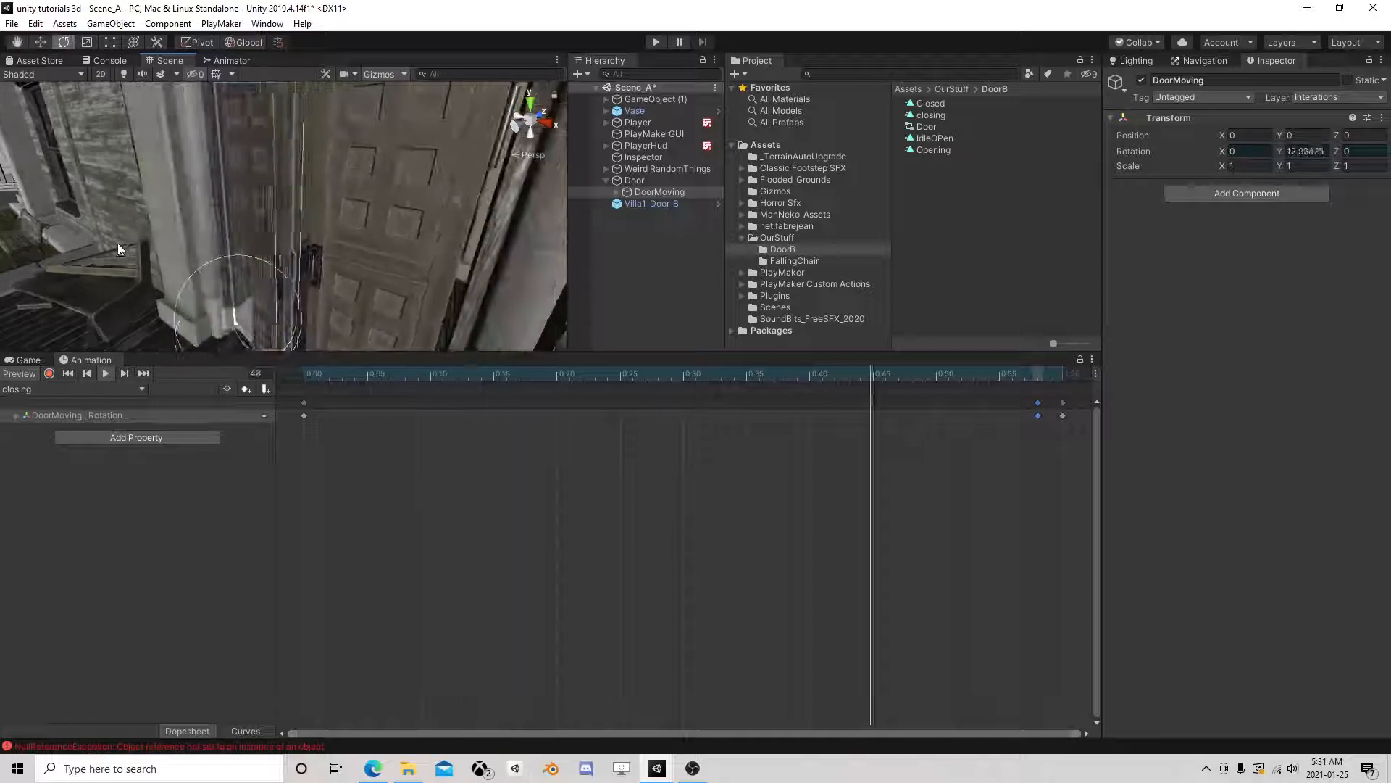
click(105, 374)
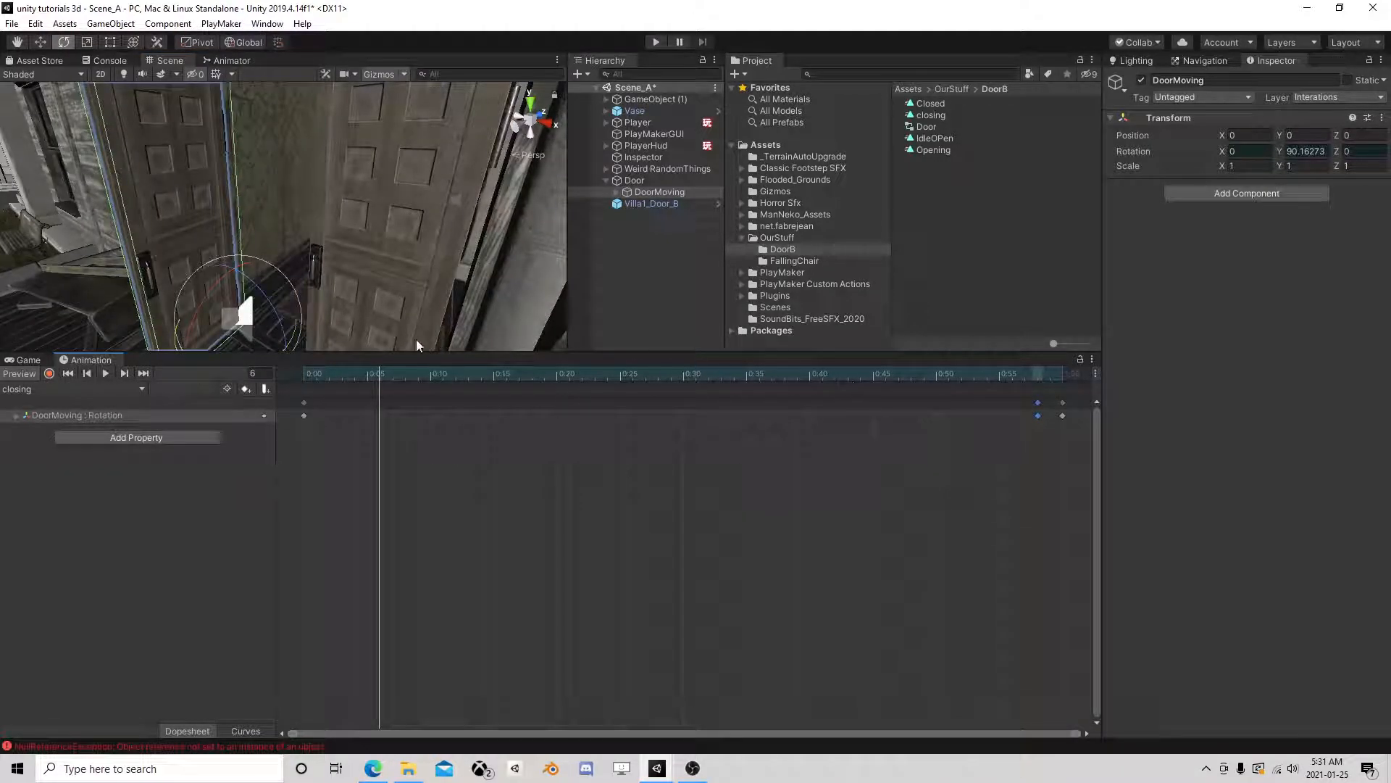
Step: Record DoorMoving at about 76.8 degrees around Y at frame 20 of closing and preview the clip from the start
right_drag(269, 228, 348, 239)
drag(376, 374, 559, 380)
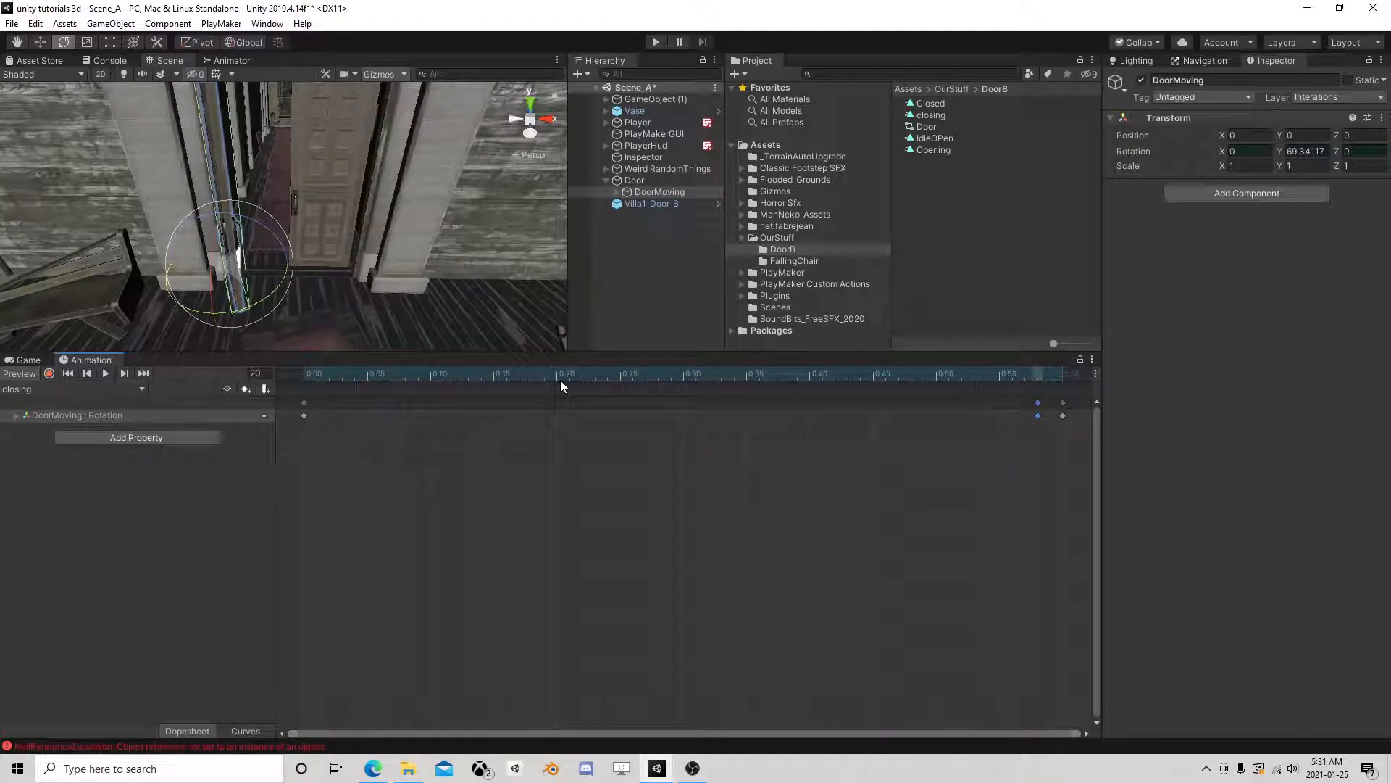
click(49, 373)
mouse_move(229, 328)
mouse_down()
mouse_move(255, 300)
mouse_move(245, 306)
mouse_up()
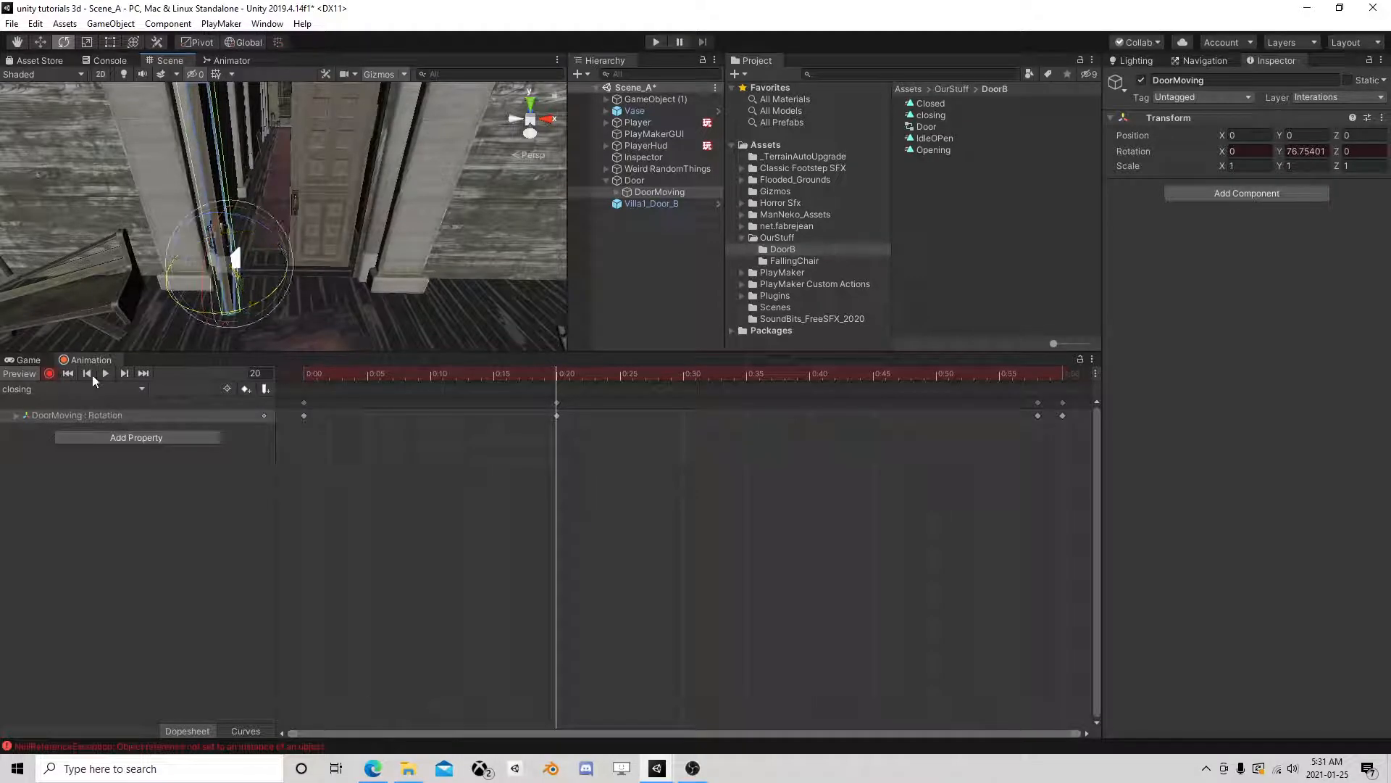
click(49, 374)
drag(558, 387, 203, 395)
click(107, 374)
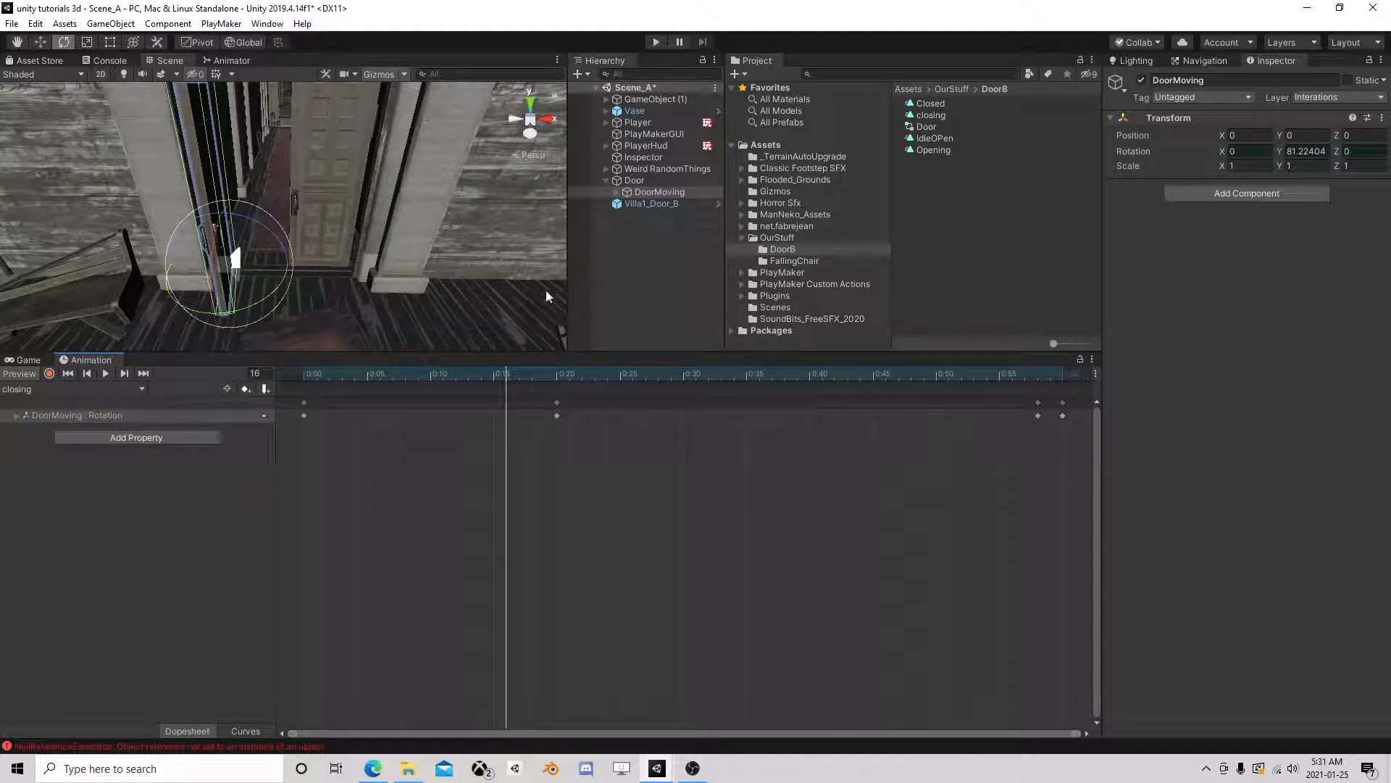
Step: Open the Door object's Animator graph in an enlarged view and spread out the IdleOPen, Opening and closing states below Closed
click(645, 179)
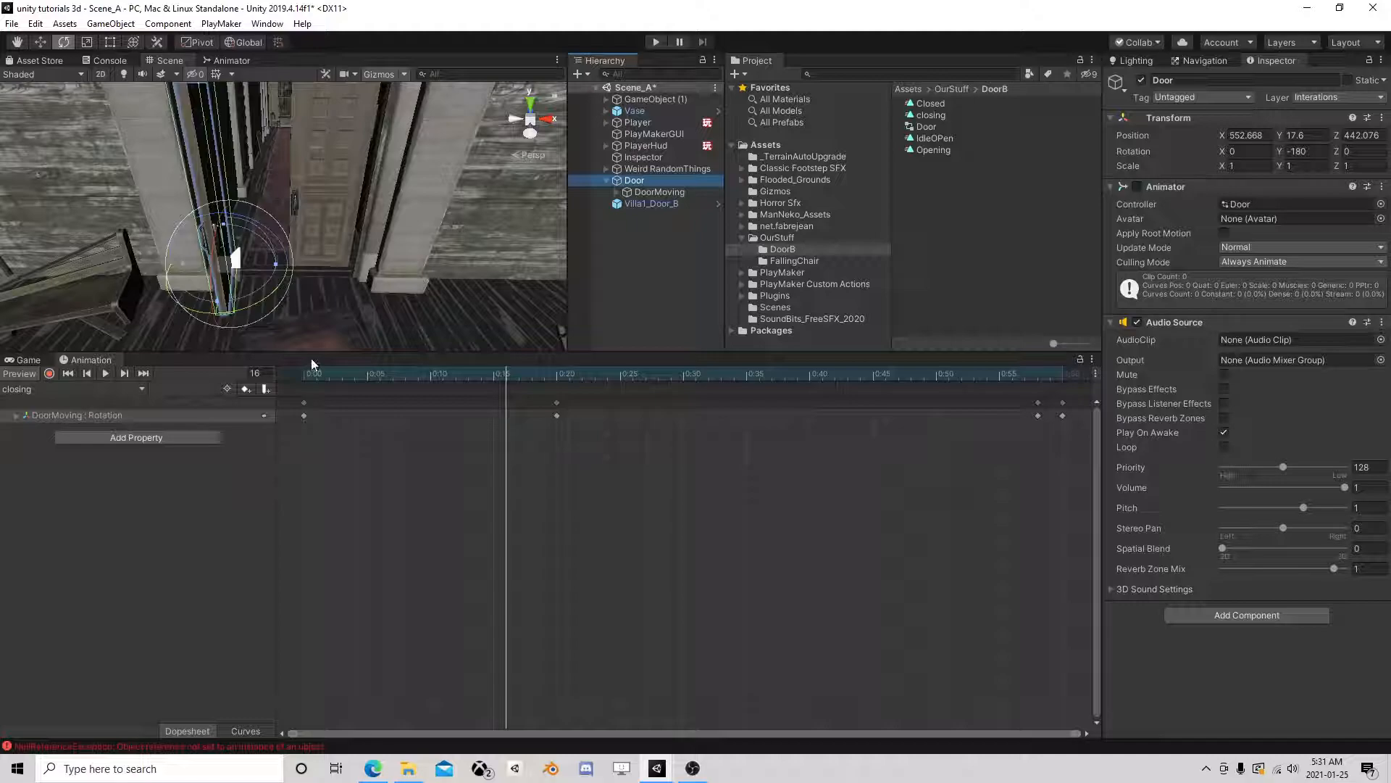
drag(311, 352, 312, 534)
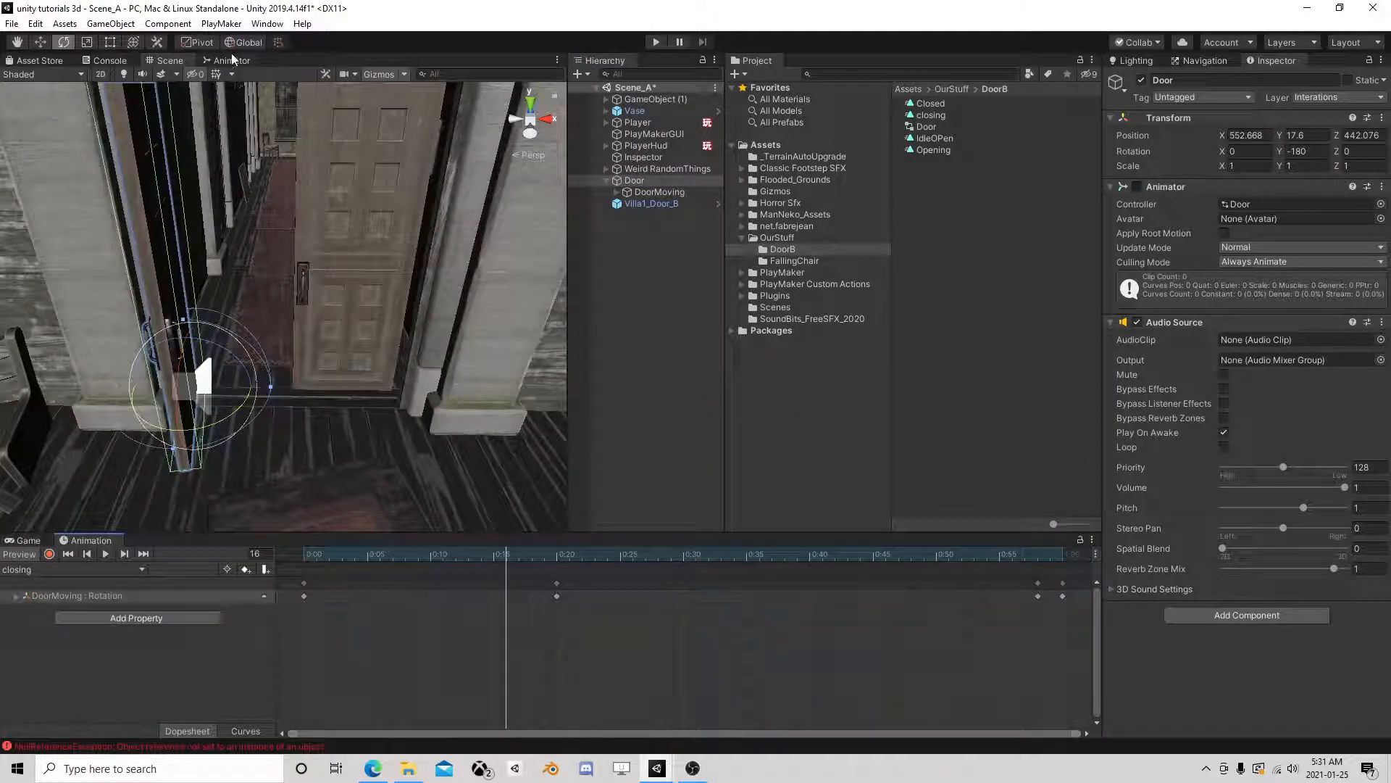
click(228, 61)
middle_drag(419, 280, 372, 280)
drag(372, 278, 431, 228)
click(350, 326)
drag(351, 315, 447, 293)
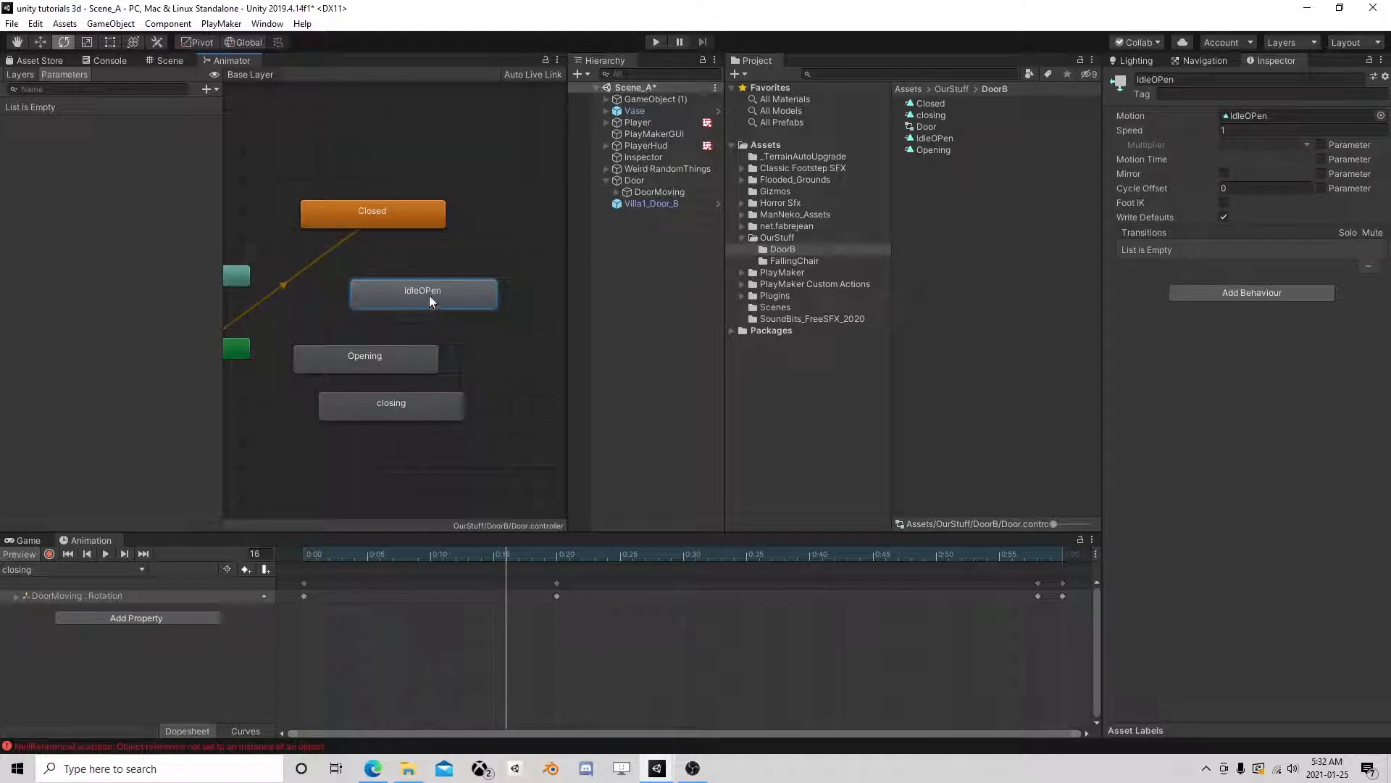
drag(402, 360, 438, 360)
drag(388, 404, 397, 422)
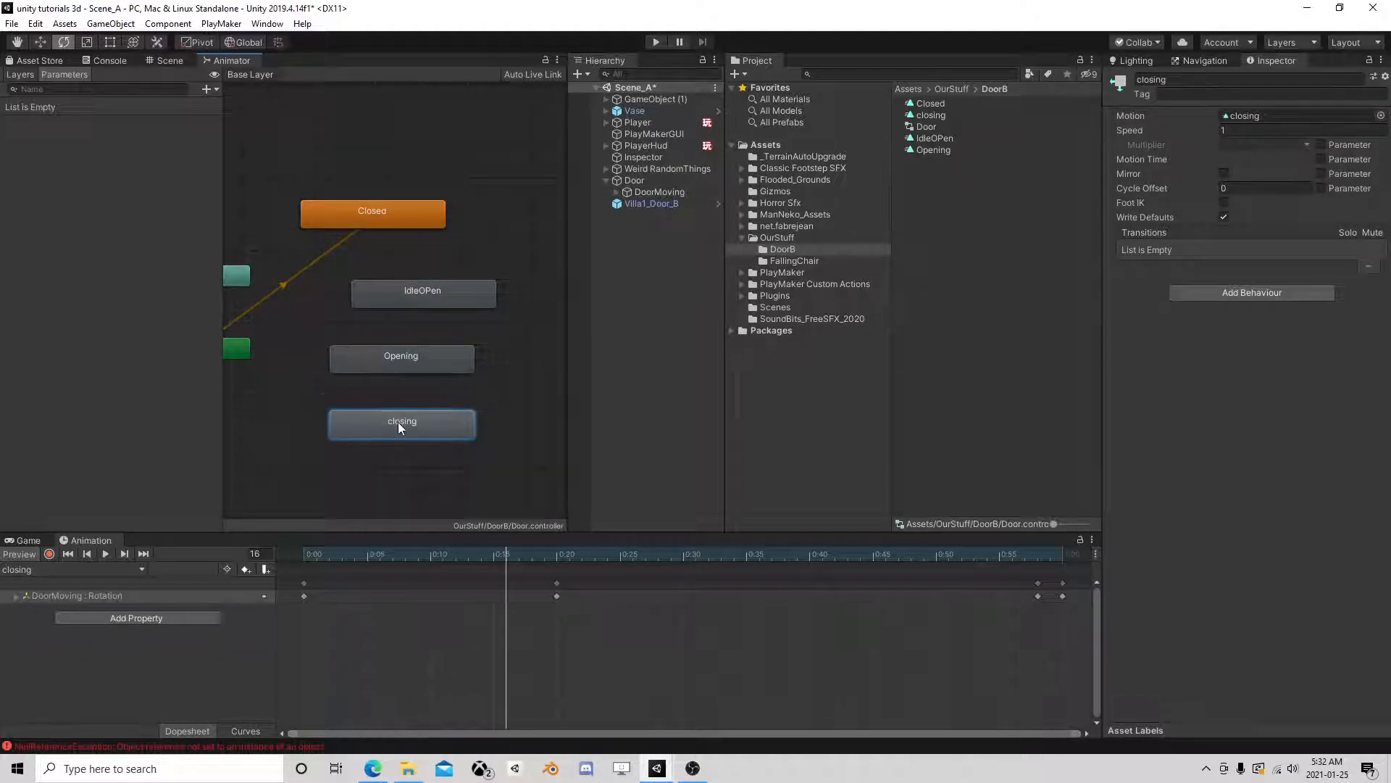
Step: Add a Bool parameter named IsOpen to the Door controller and move the Closed state directly above IdleOPen
click(207, 88)
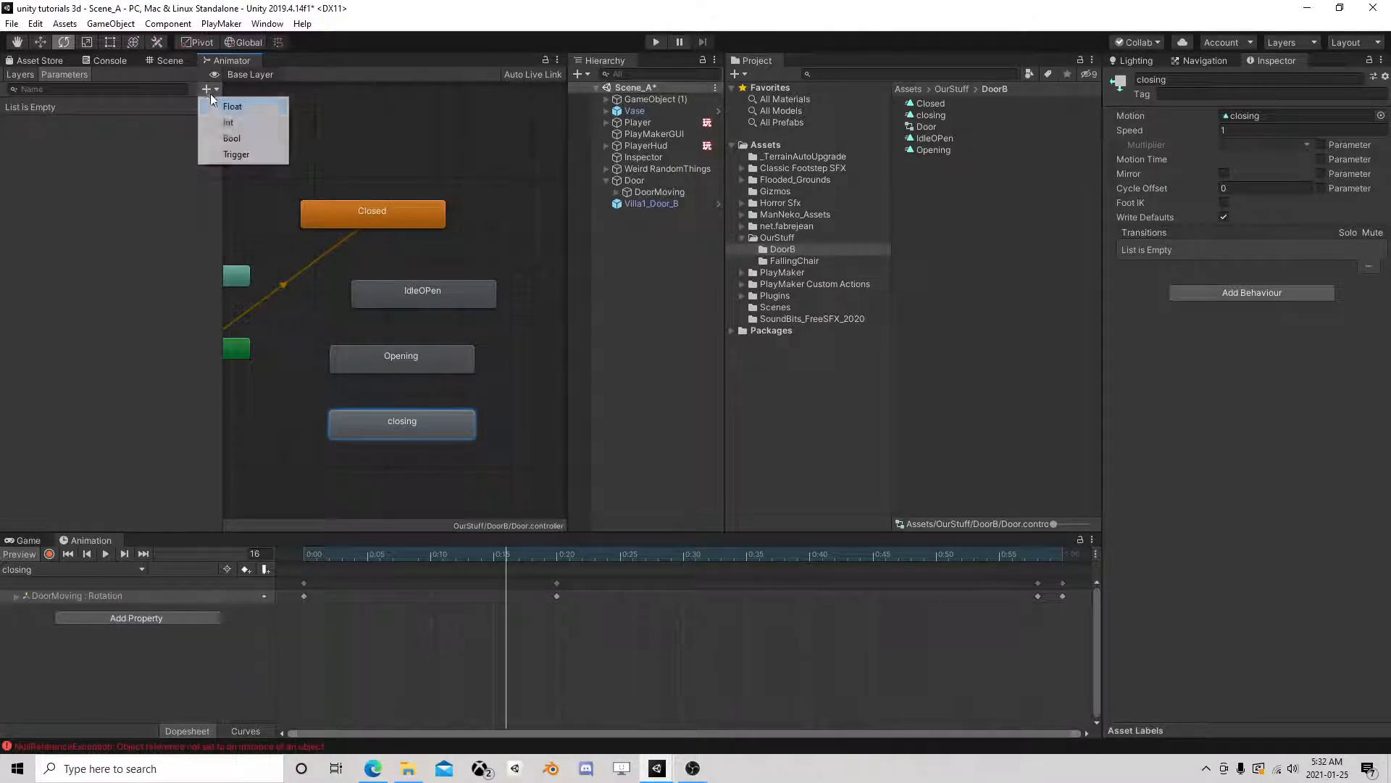
click(241, 138)
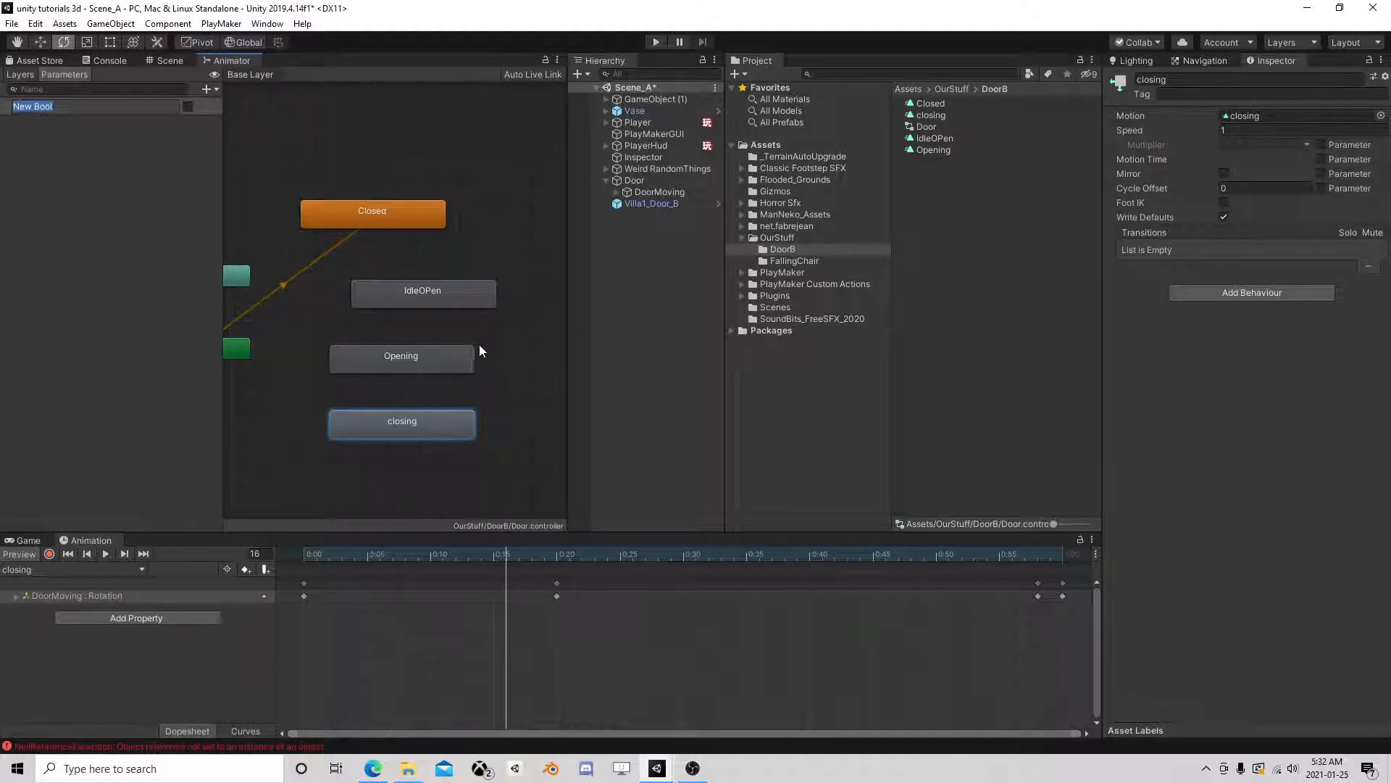
click(417, 217)
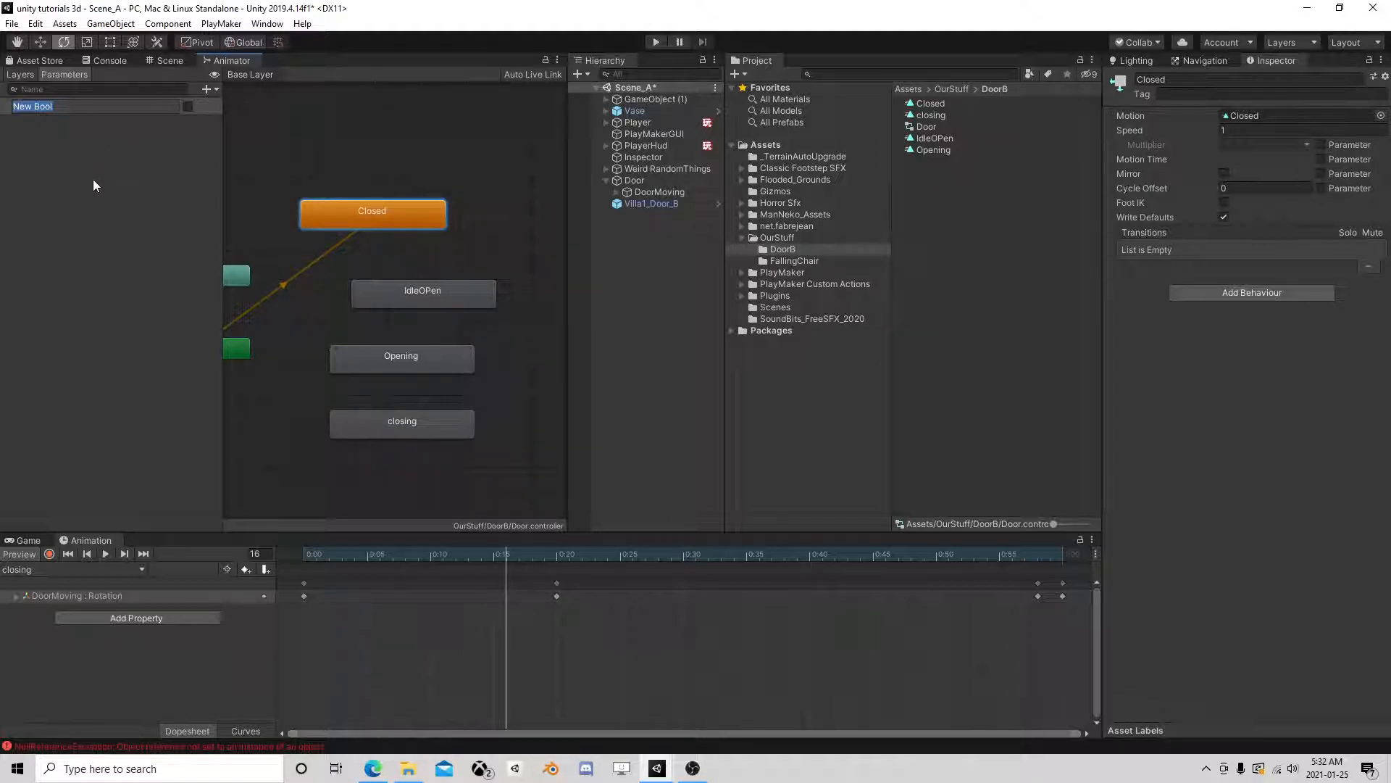
text(IsOpen)
key(Return)
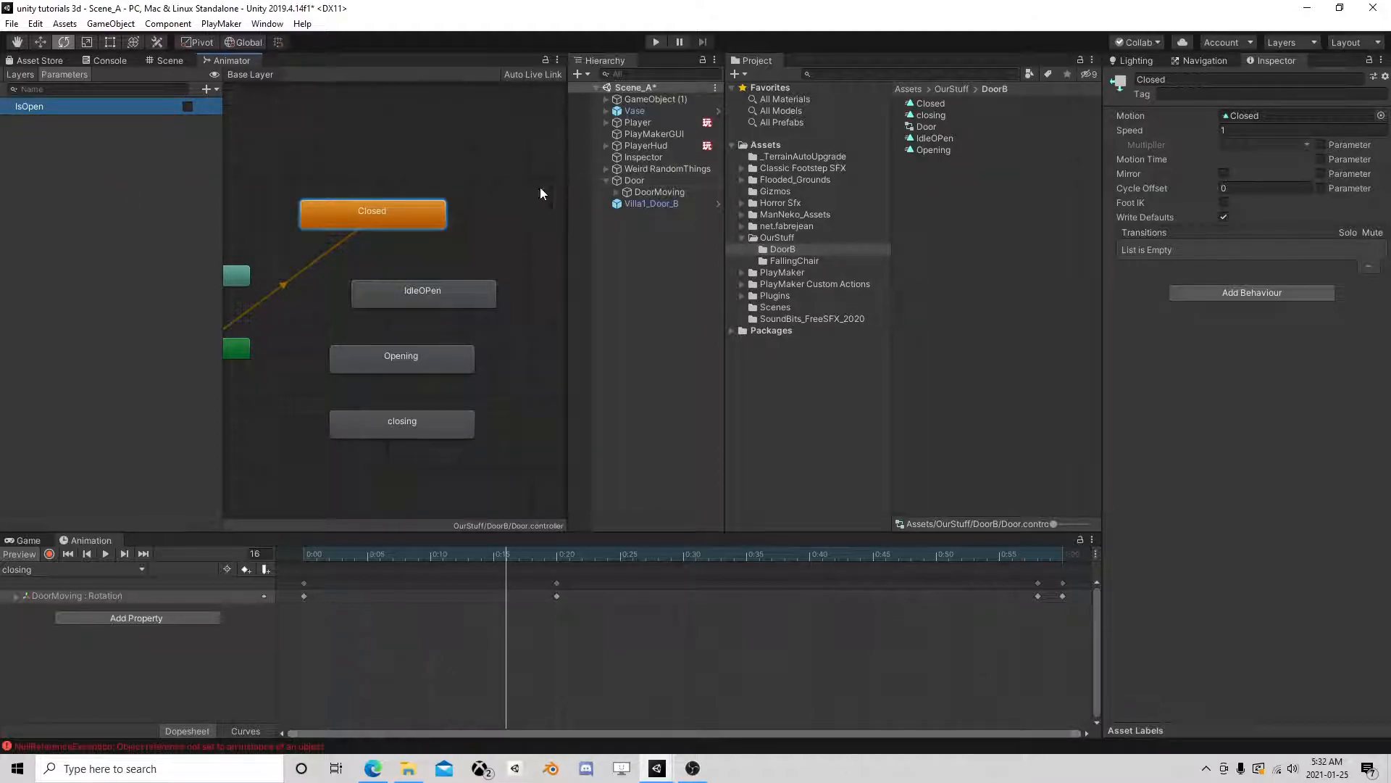
drag(442, 211, 484, 189)
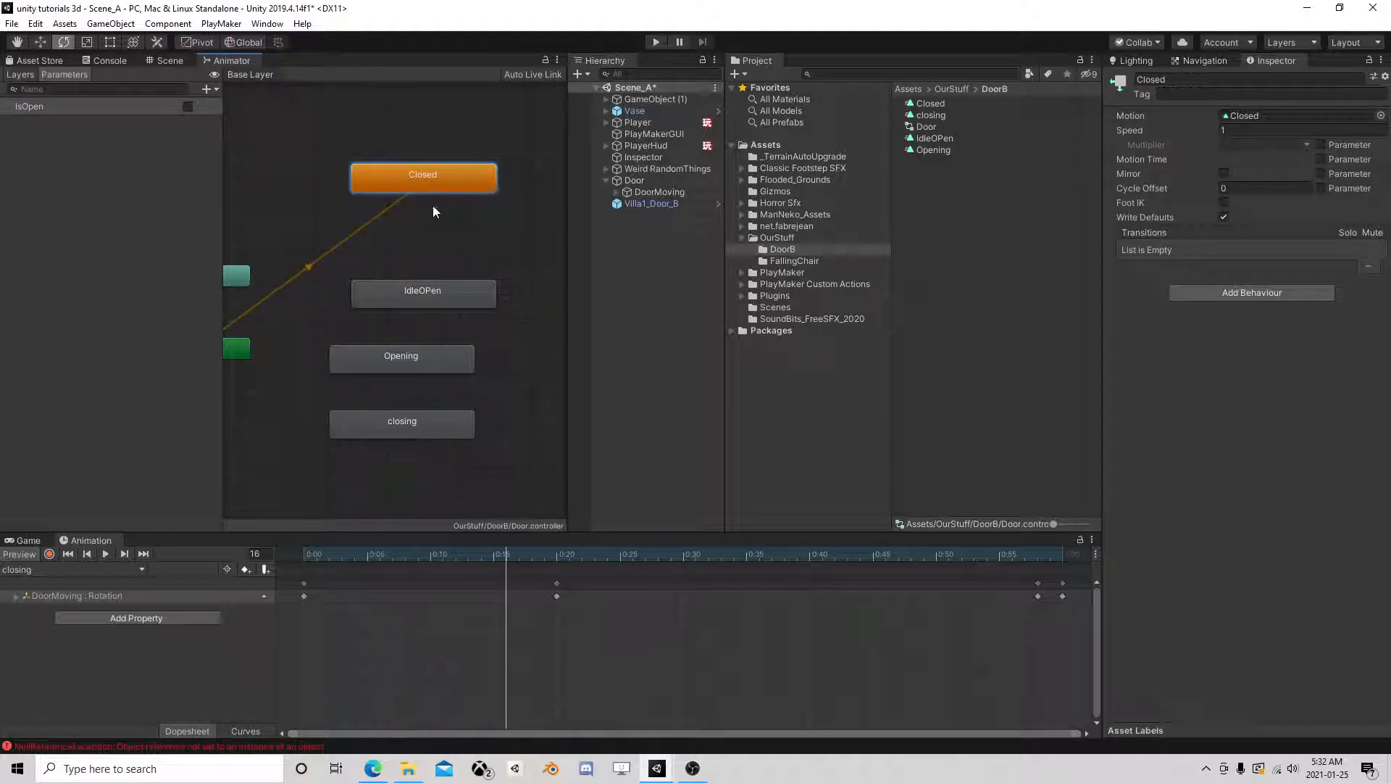
Step: Move the Opening state between Closed and IdleOPen on one side and add transitions from Closed to Opening and from Opening to IdleOPen
drag(422, 293, 337, 245)
right_click(402, 176)
click(433, 185)
click(363, 250)
right_click(353, 251)
click(382, 261)
click(405, 323)
Step: Place the closing state opposite Opening and add transitions from IdleOPen to closing and from closing to Closed
drag(396, 432, 505, 252)
right_click(468, 319)
click(467, 319)
click(520, 254)
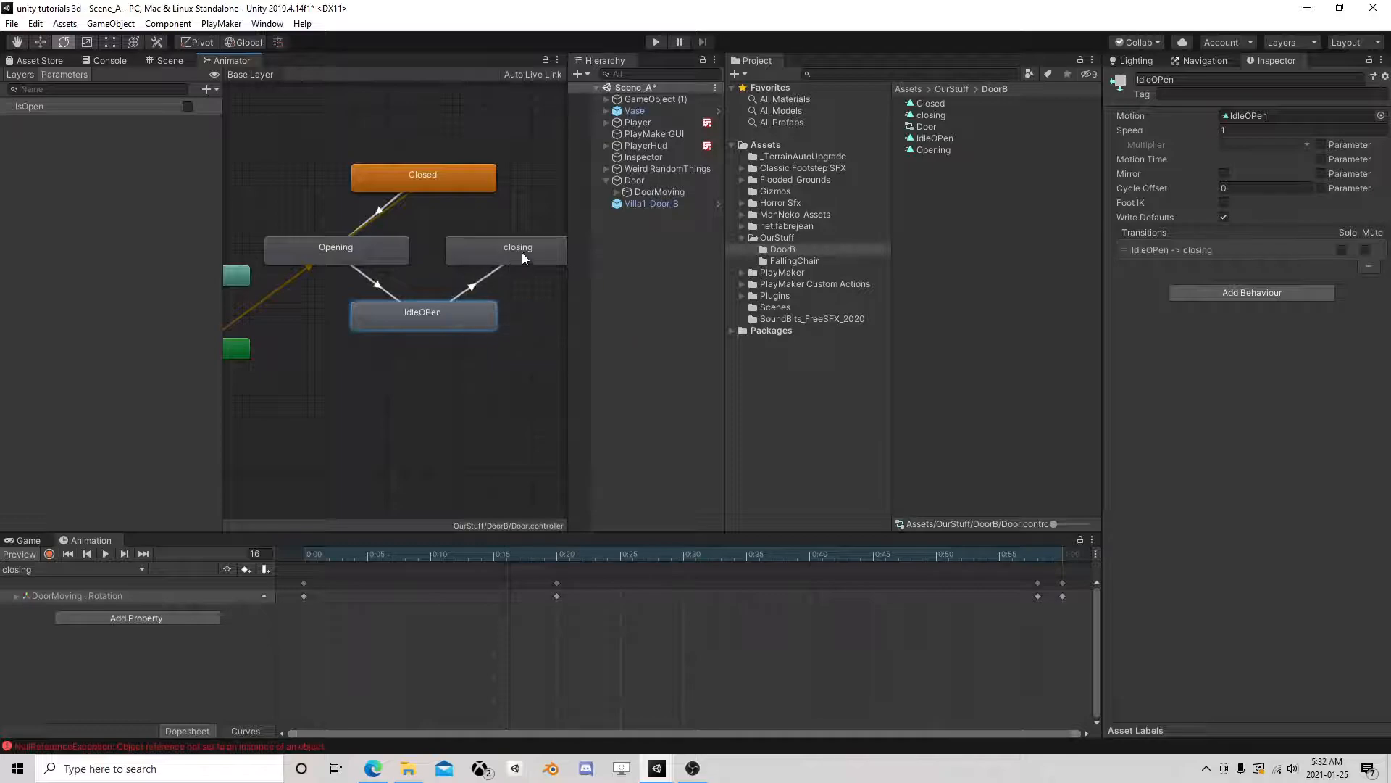
right_click(520, 254)
click(554, 261)
click(465, 190)
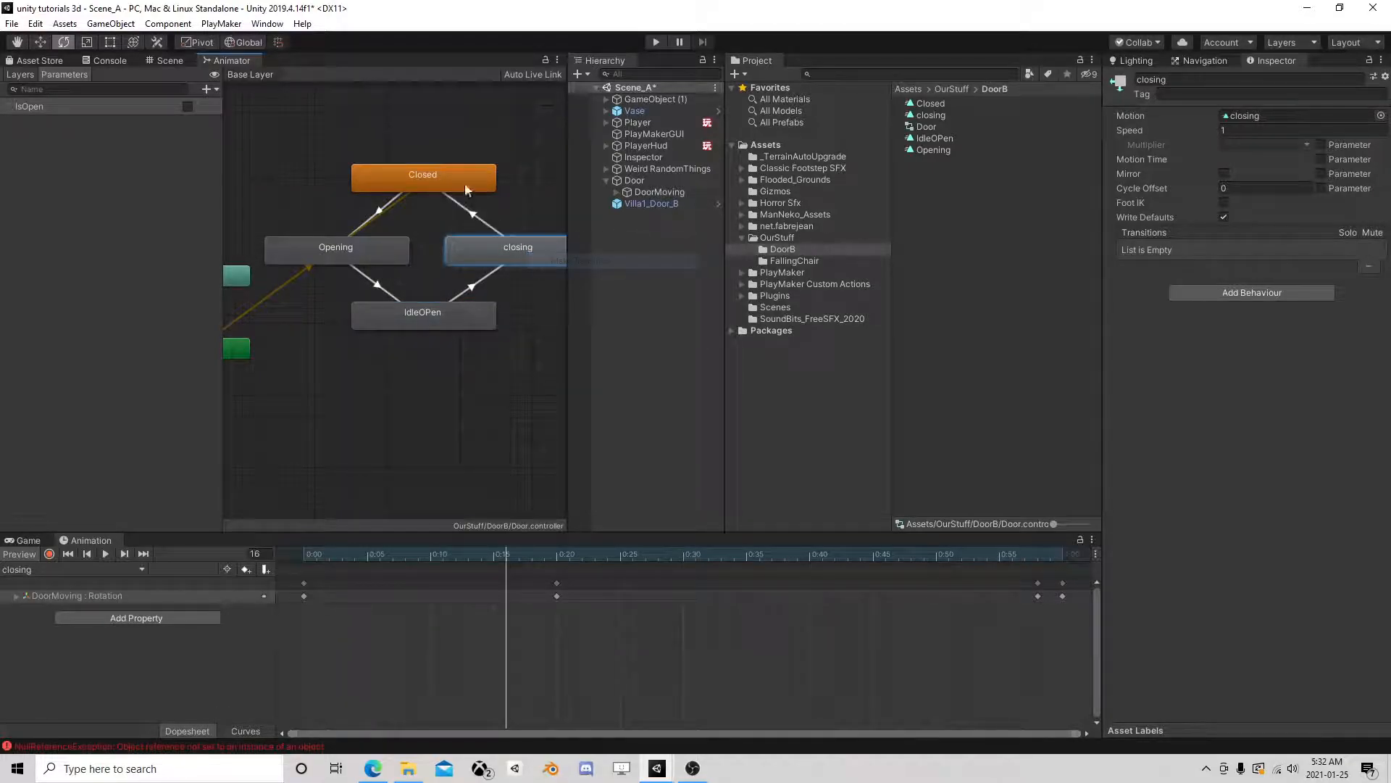
Step: Set the Closed to Opening transition to no exit time, condition IsOpen true and a transition duration of 0 s
click(379, 211)
click(1213, 216)
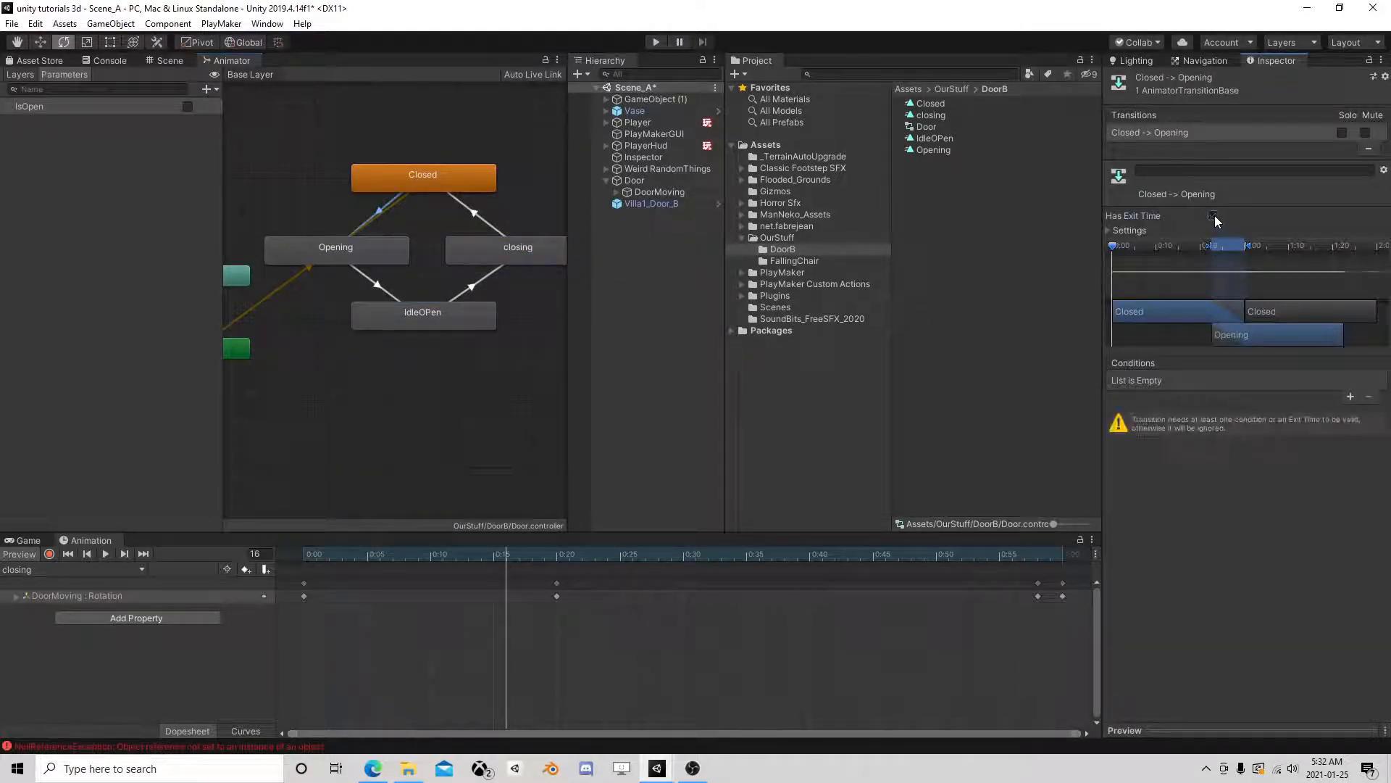
click(1350, 397)
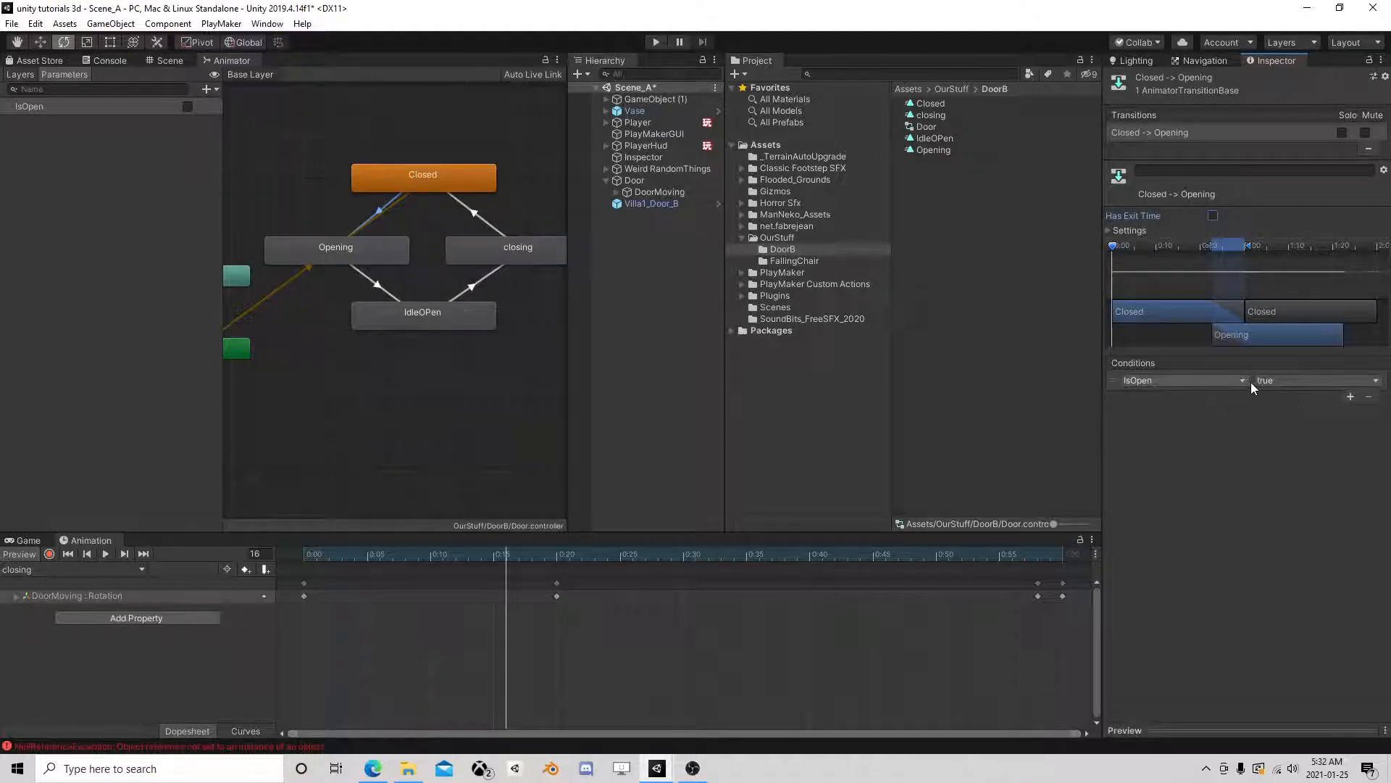
click(1108, 230)
click(1237, 274)
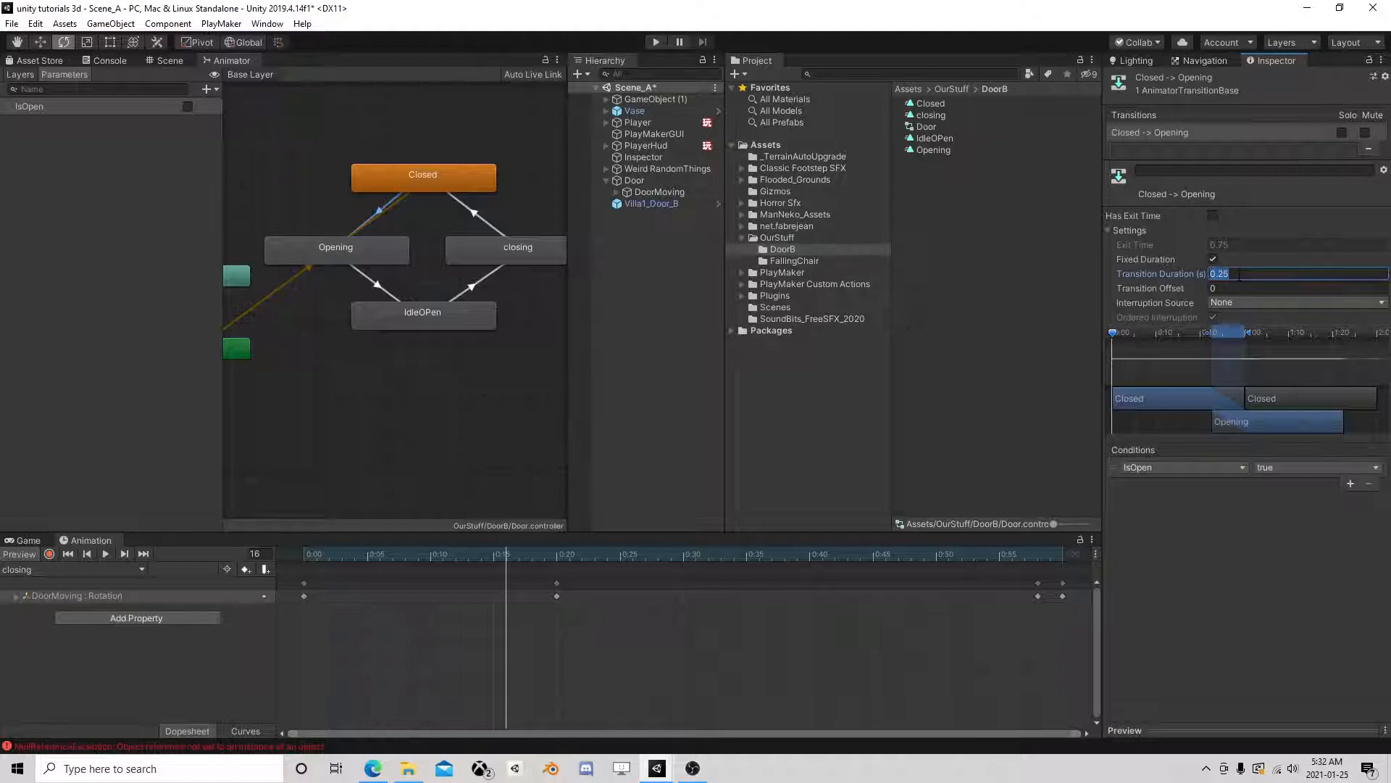
text(0)
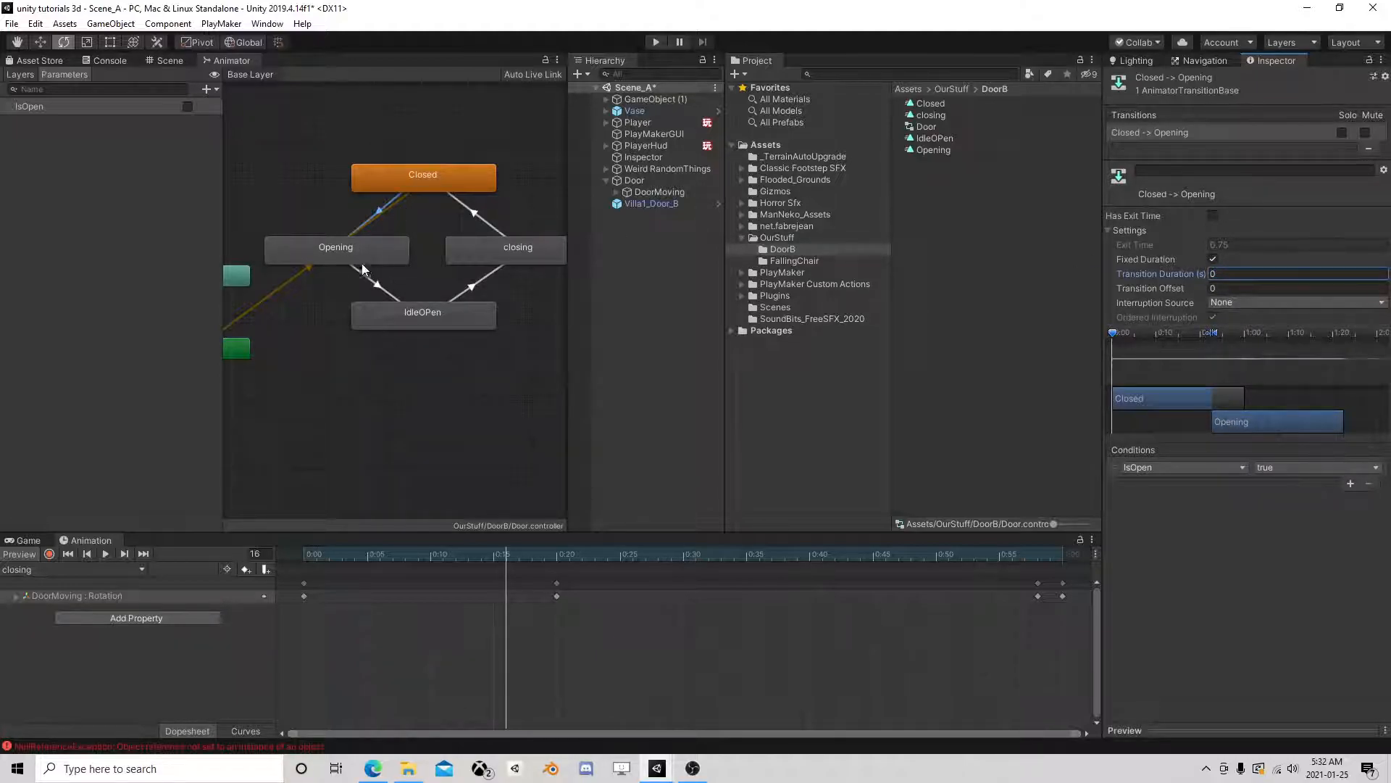
Step: Set the Opening to IdleOPen transition to an exit time of about 0.96 and a duration of about 0.03 s
click(376, 285)
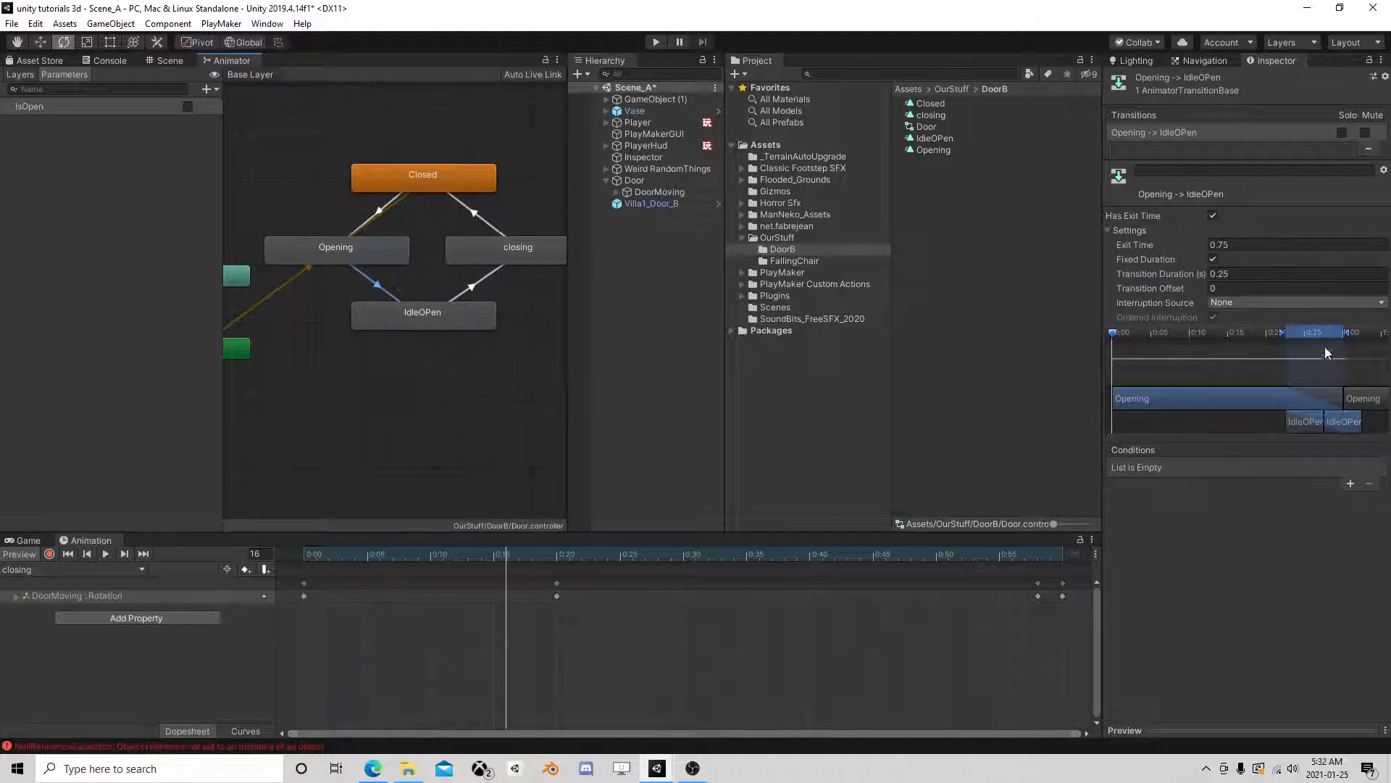
click(1236, 244)
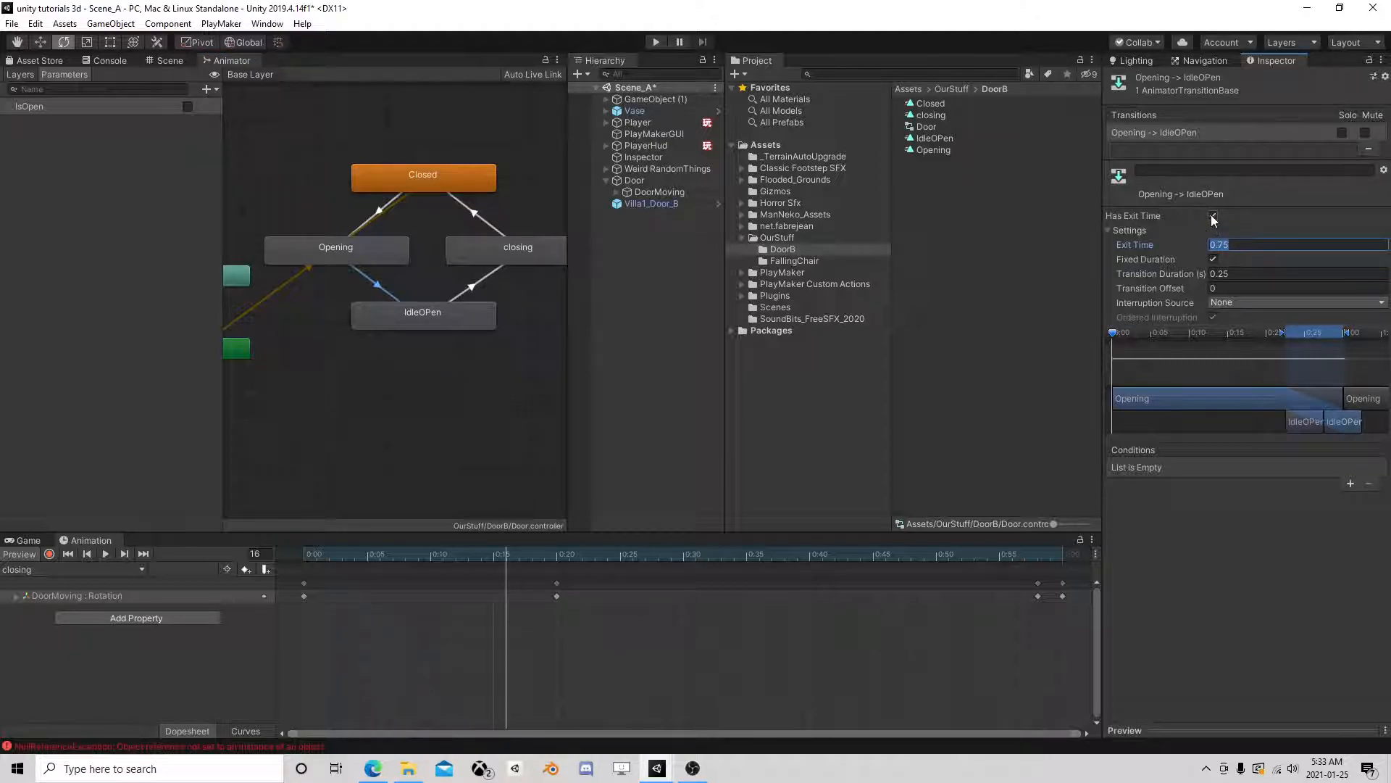
click(1232, 273)
text(0)
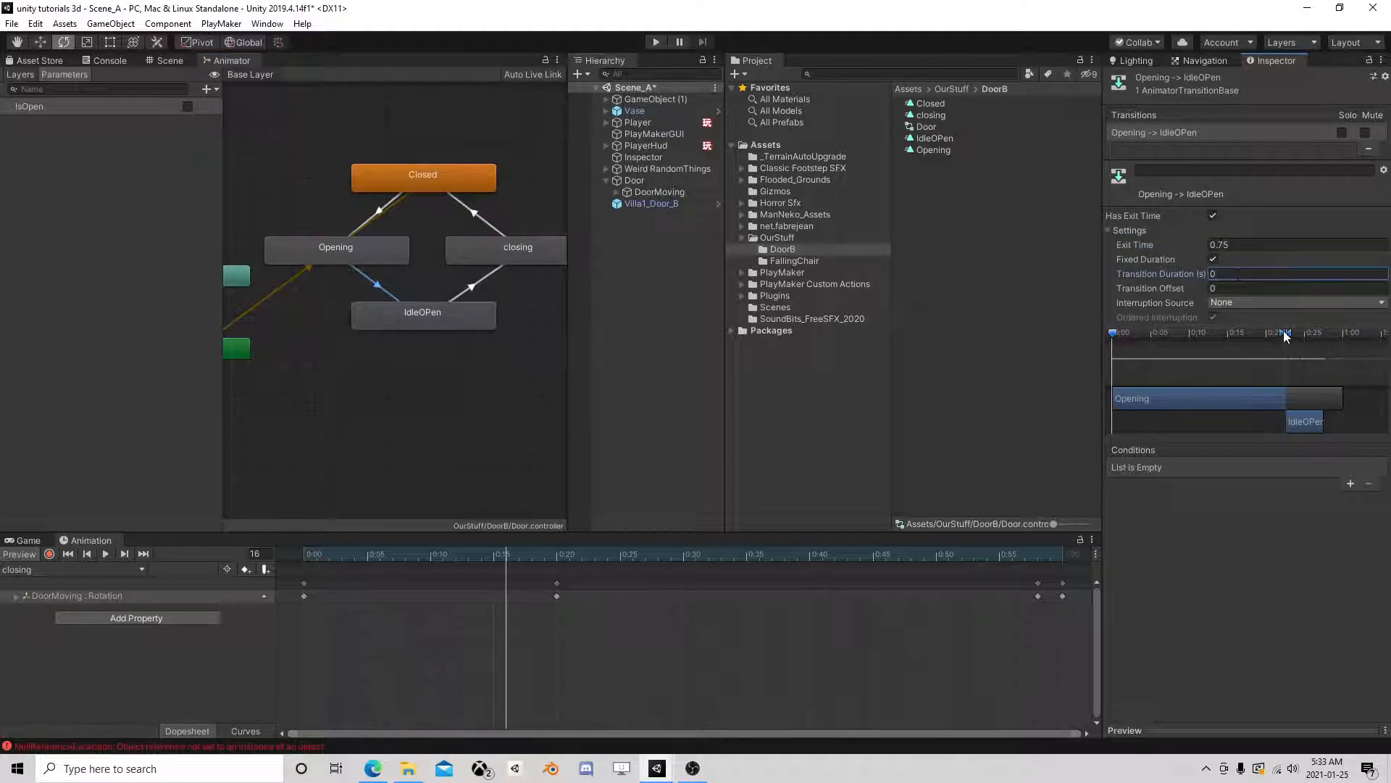
drag(1288, 332, 1340, 341)
drag(1316, 426, 1364, 426)
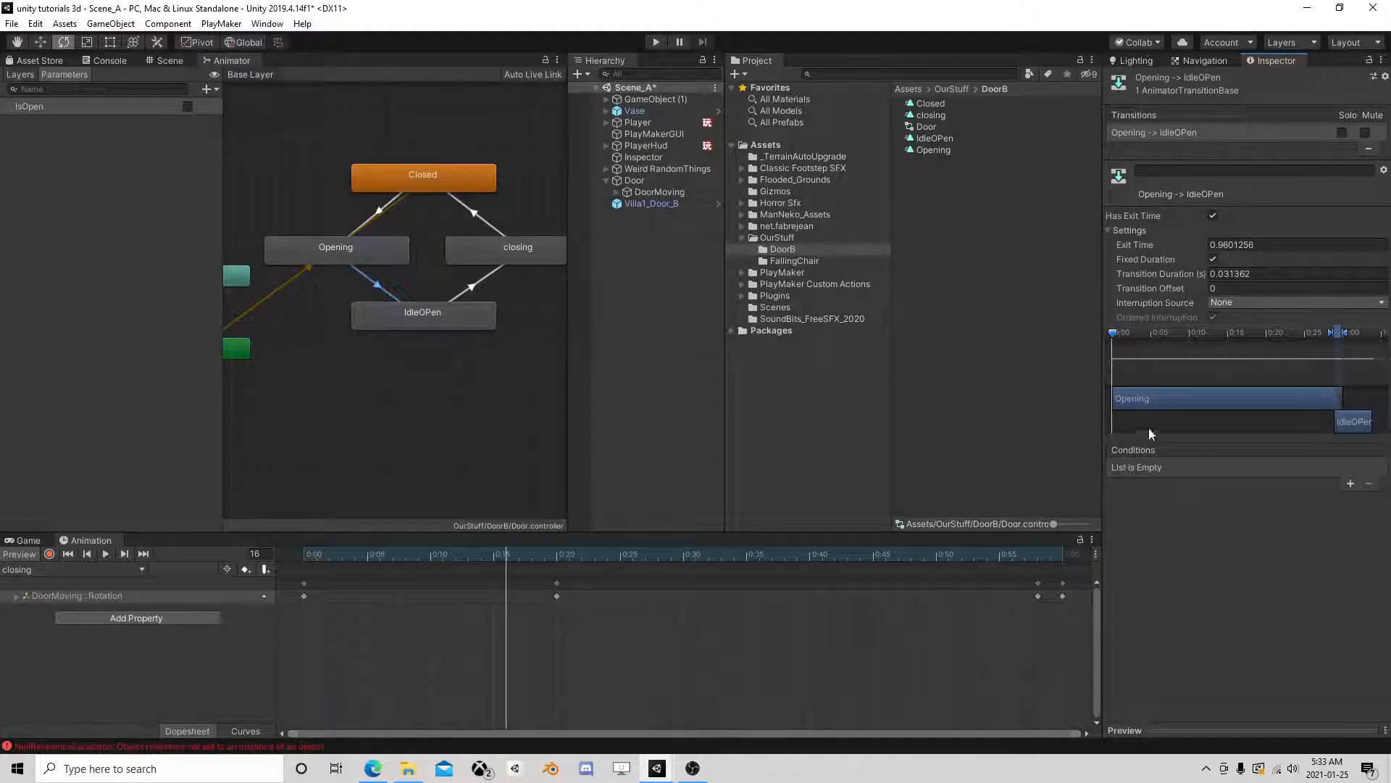
Step: Set the IdleOPen to closing transition to condition IsOpen false, no exit time and a duration of about 0.046 s
click(474, 289)
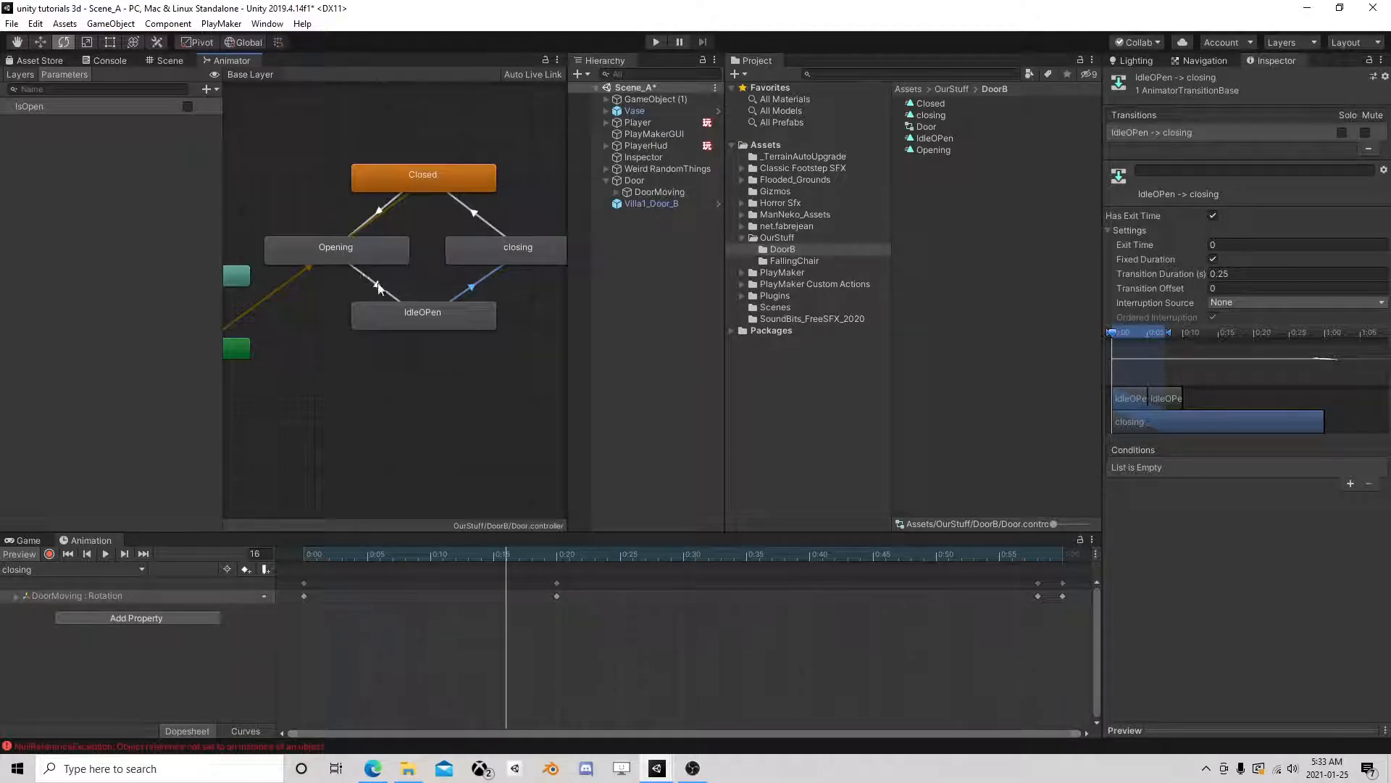
click(380, 211)
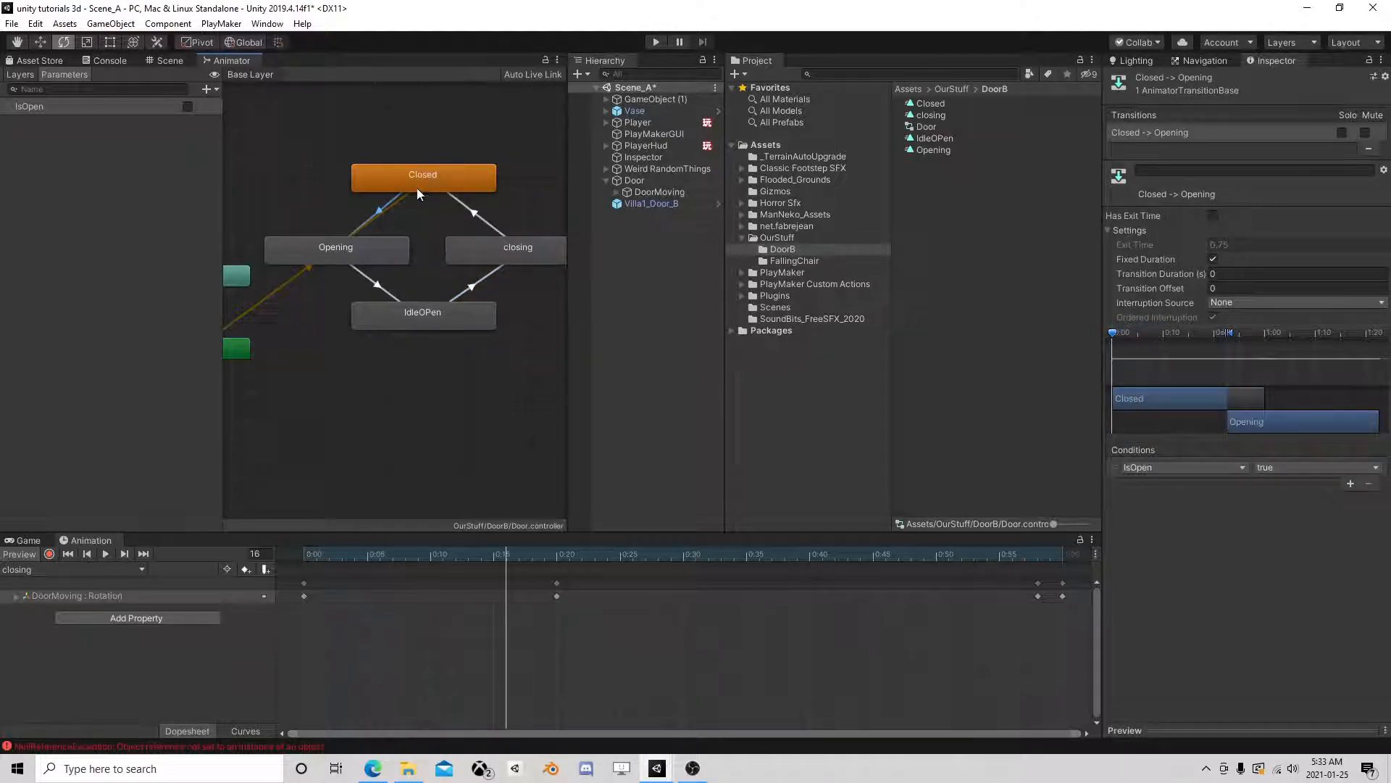
click(381, 286)
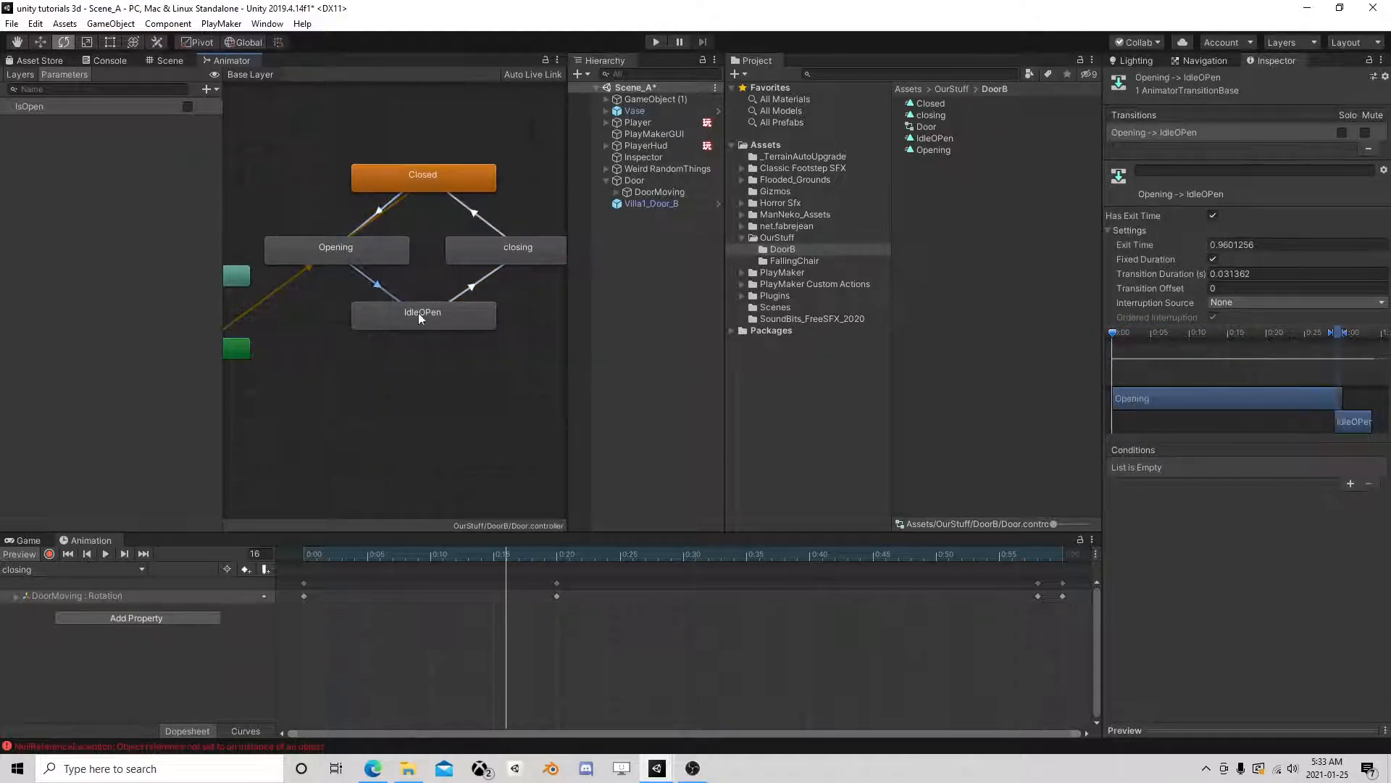
click(463, 291)
click(1350, 483)
click(1282, 468)
click(1287, 492)
click(1212, 218)
mouse_move(1161, 337)
mouse_down()
mouse_move(1140, 338)
mouse_move(1187, 339)
mouse_move(1135, 346)
mouse_move(1151, 348)
mouse_up()
drag(1163, 419, 1261, 419)
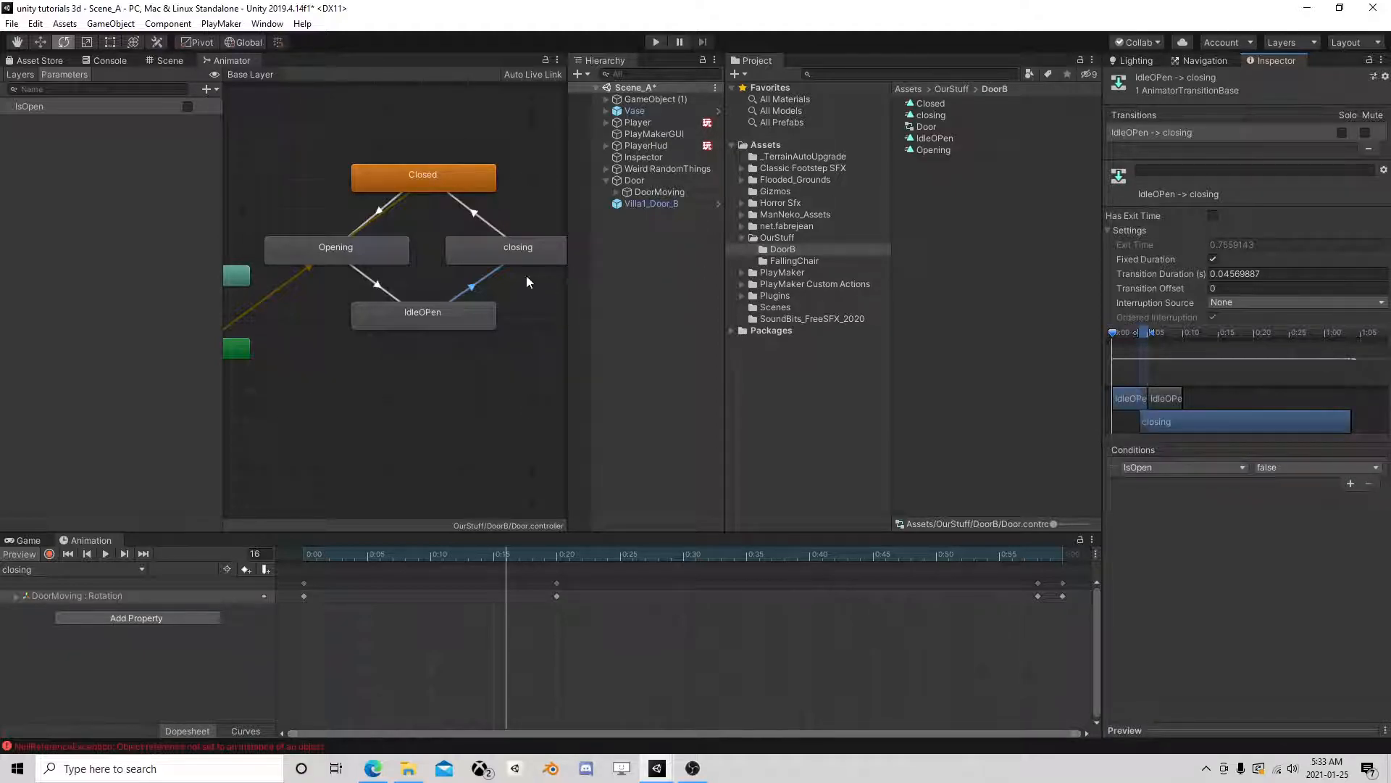
Step: Set the closing to Closed transition to an exit time of about 0.96 and a duration of about 0.037 s
click(490, 220)
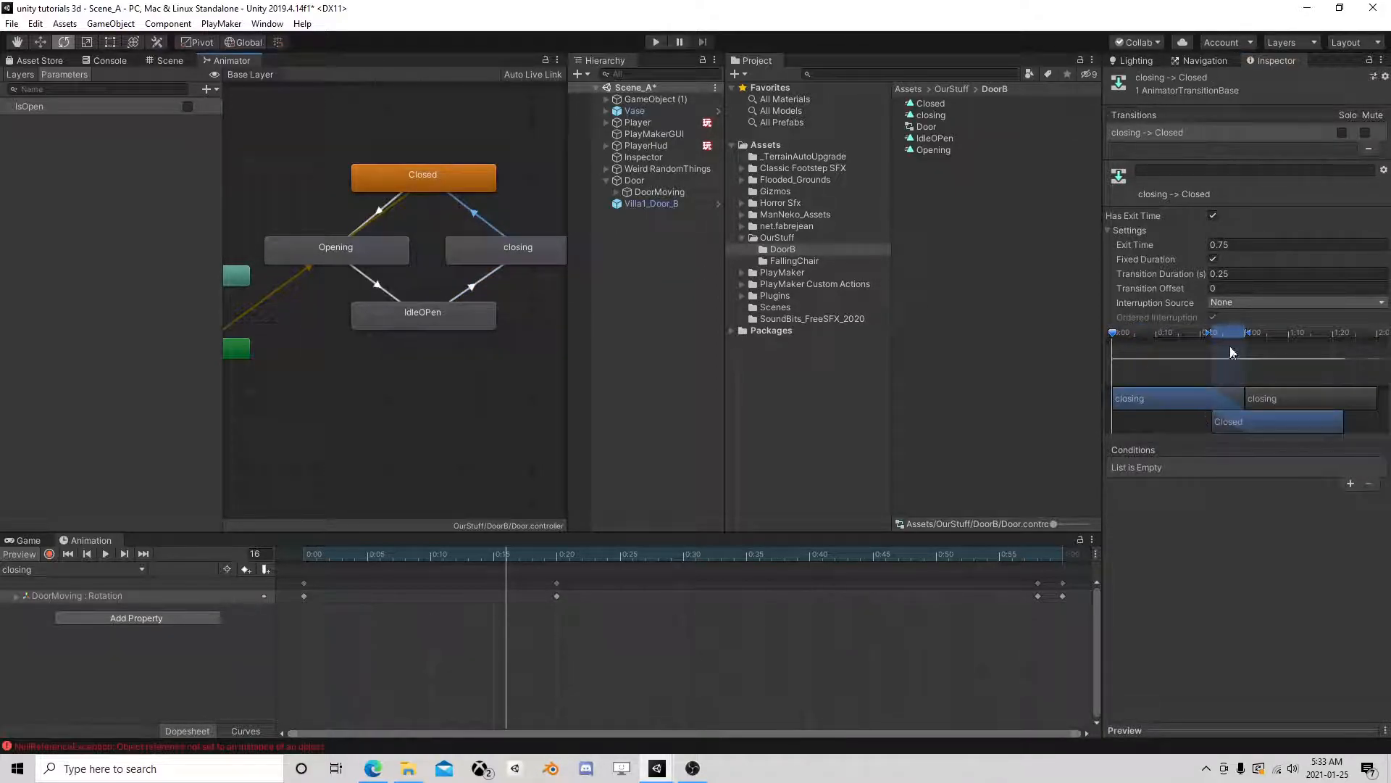
drag(1212, 334, 1236, 333)
drag(1238, 424, 1279, 420)
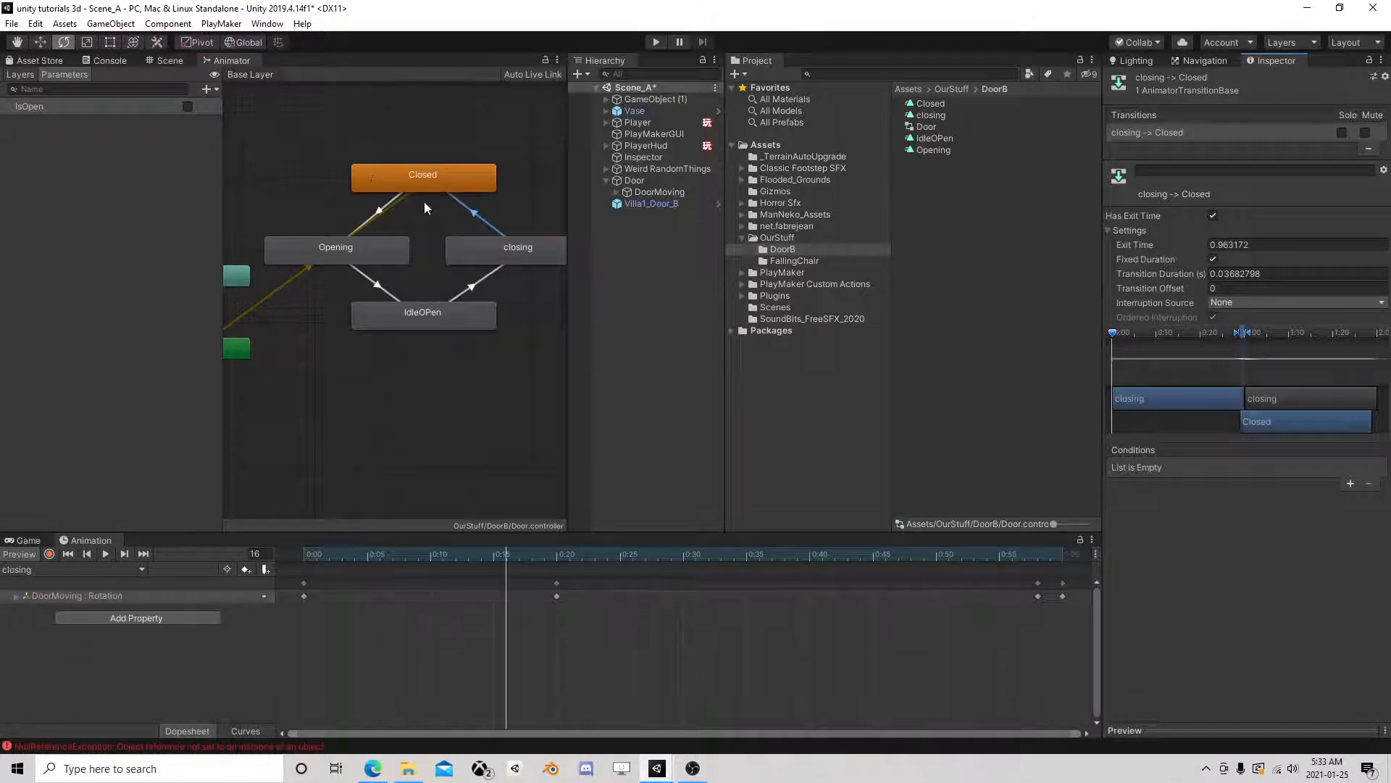
Step: Select Villa1_Door_B, bring up the Game view and reorder the Scene view to come after the Animator
click(163, 61)
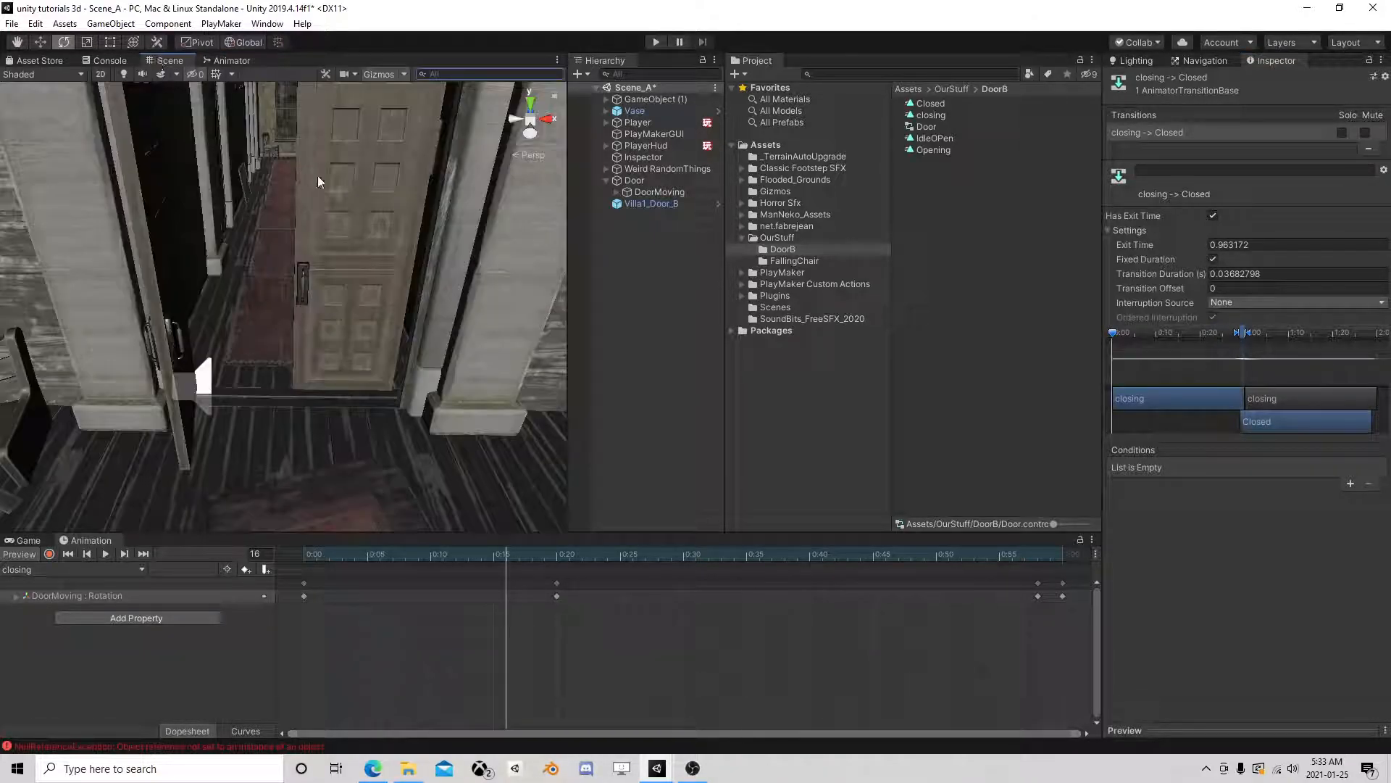
click(635, 205)
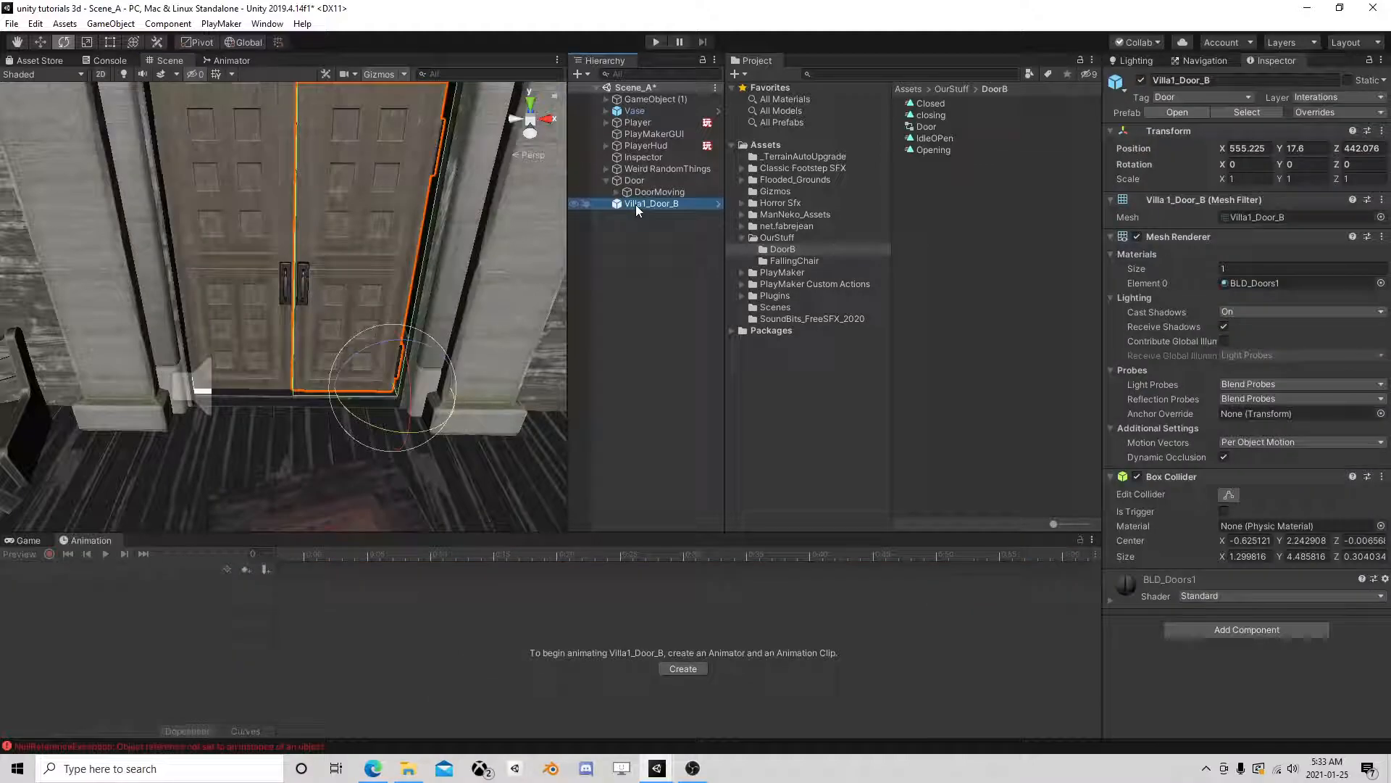
click(37, 539)
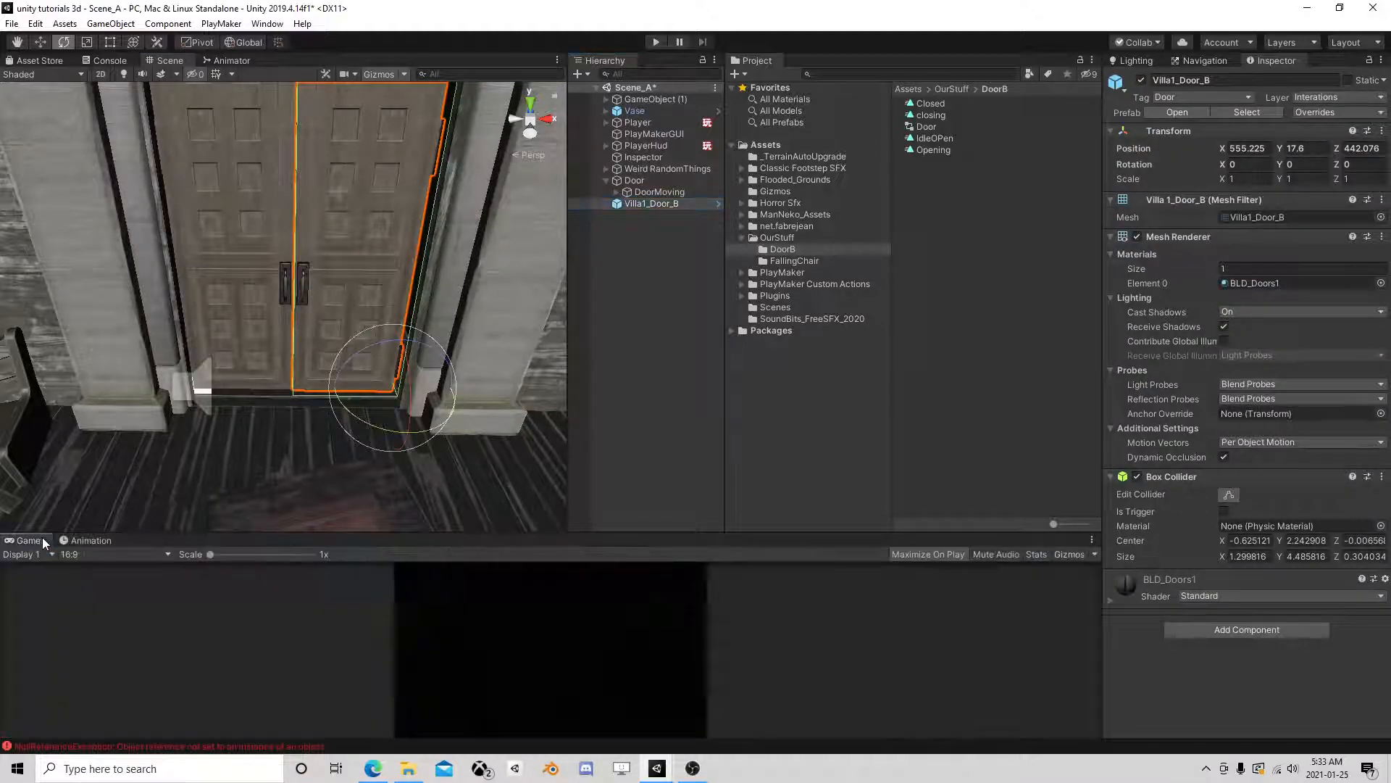
click(229, 61)
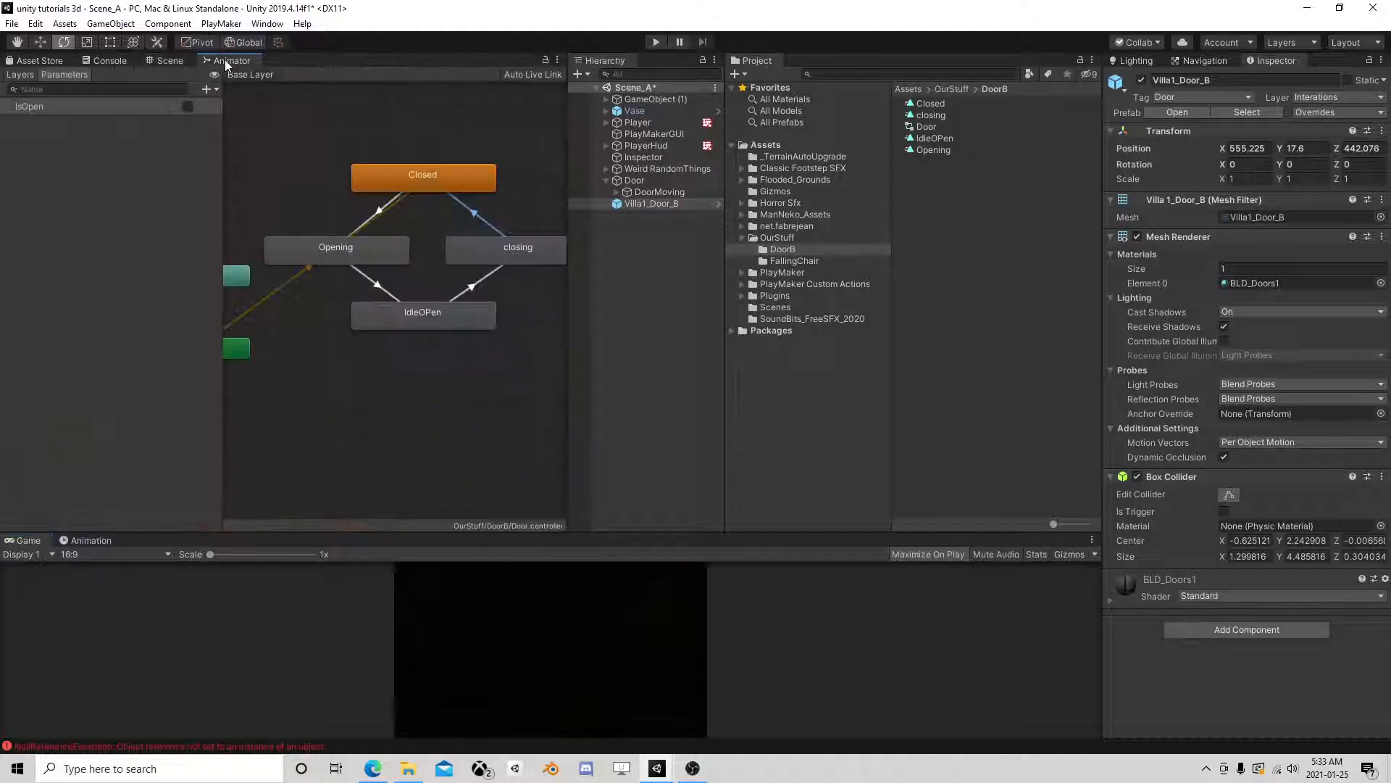
click(169, 61)
drag(170, 61, 236, 60)
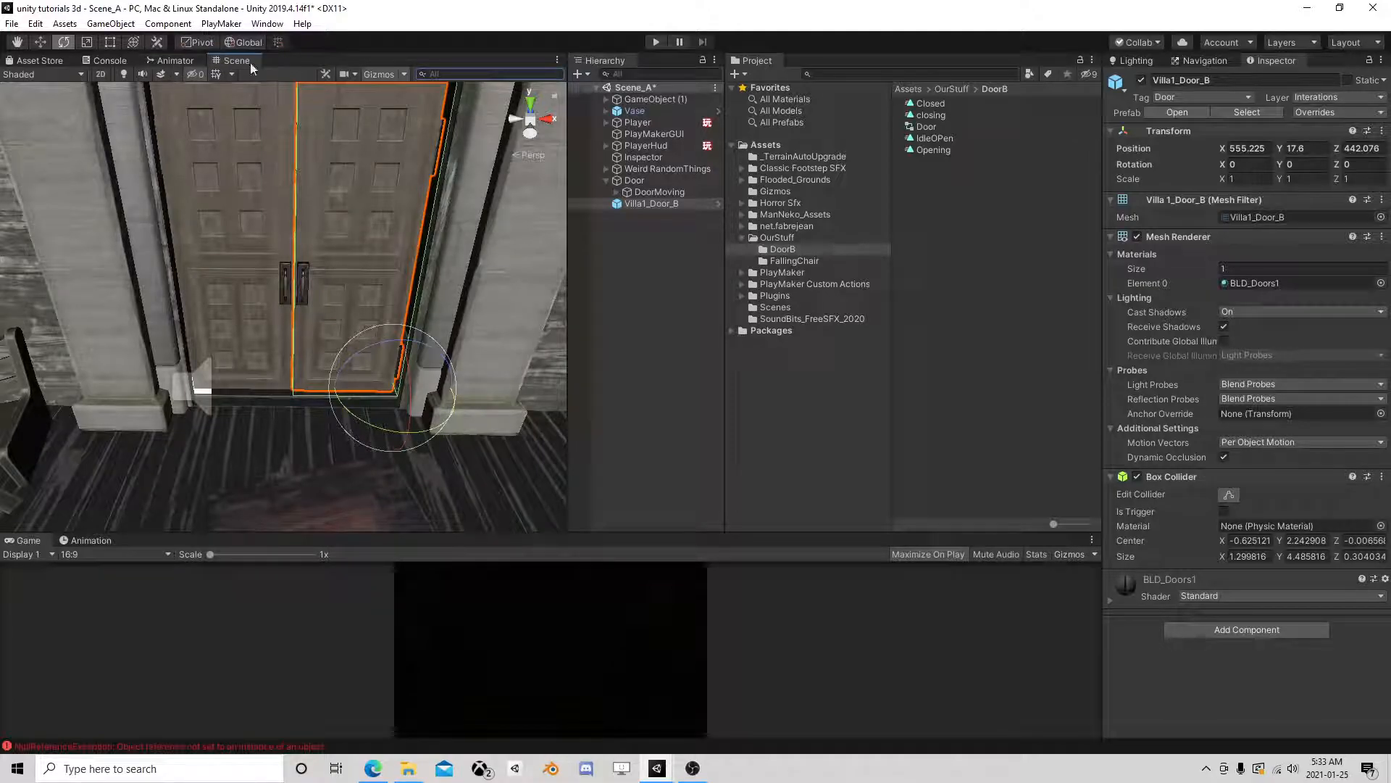
Step: Start play mode and turn off Maximize On Play for the Game view
click(655, 42)
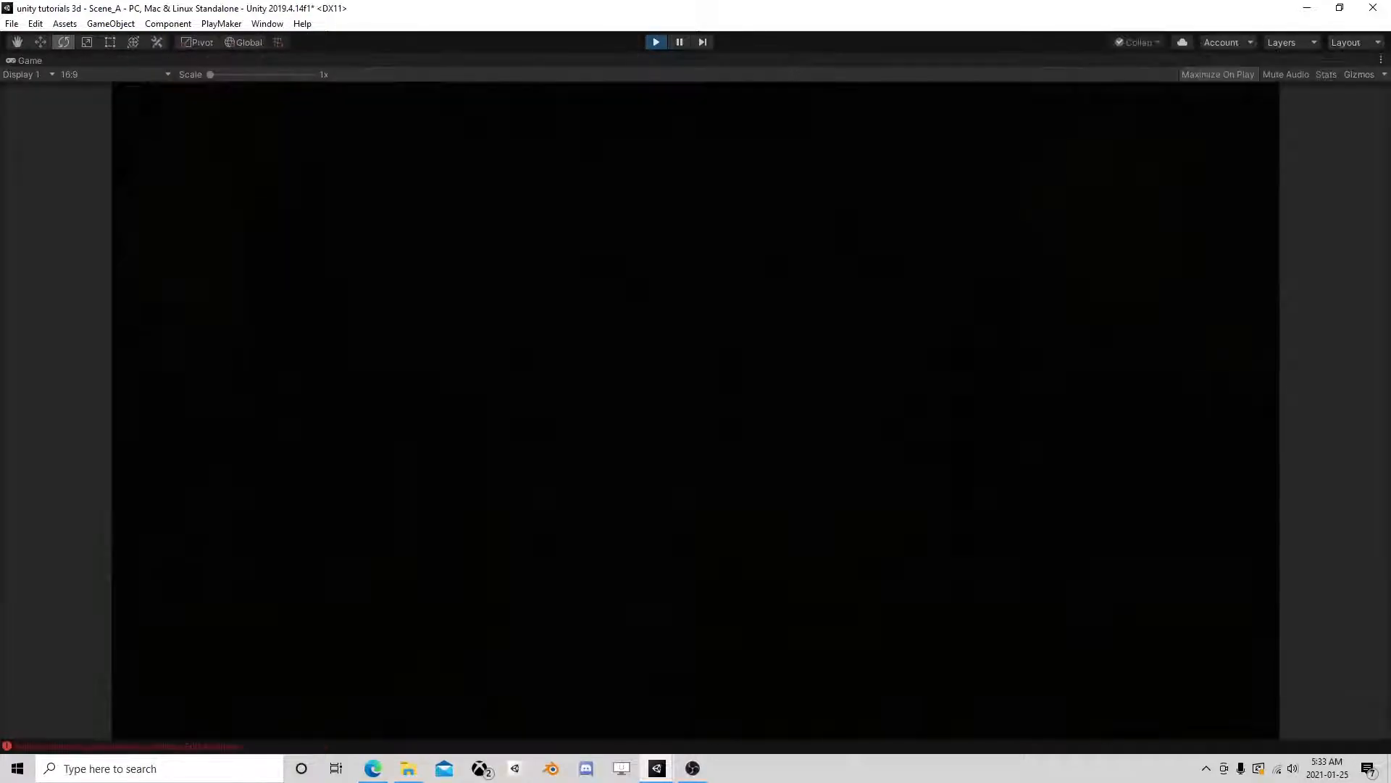
click(679, 41)
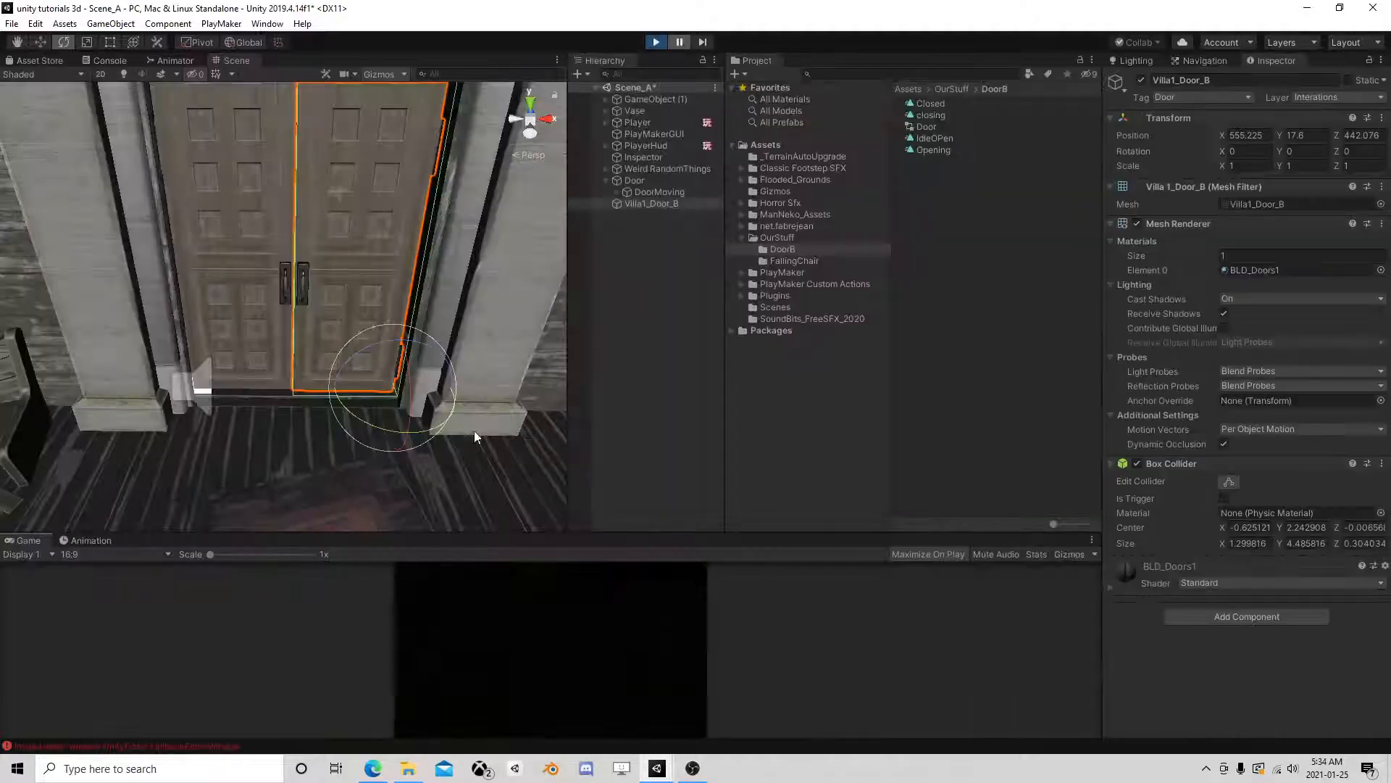
click(931, 553)
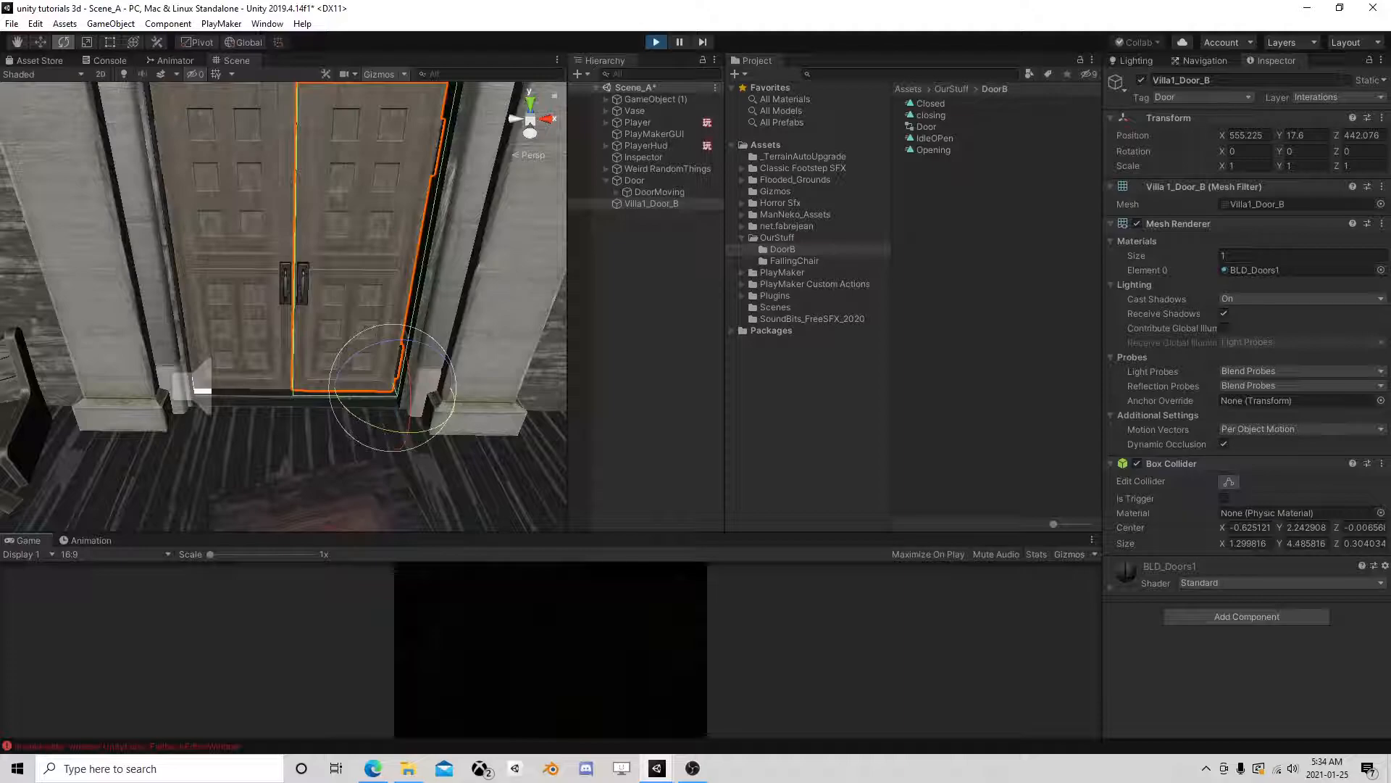
Step: Toggle the IsOpen parameter on and off repeatedly during play and watch the door's response in the Scene view
click(169, 61)
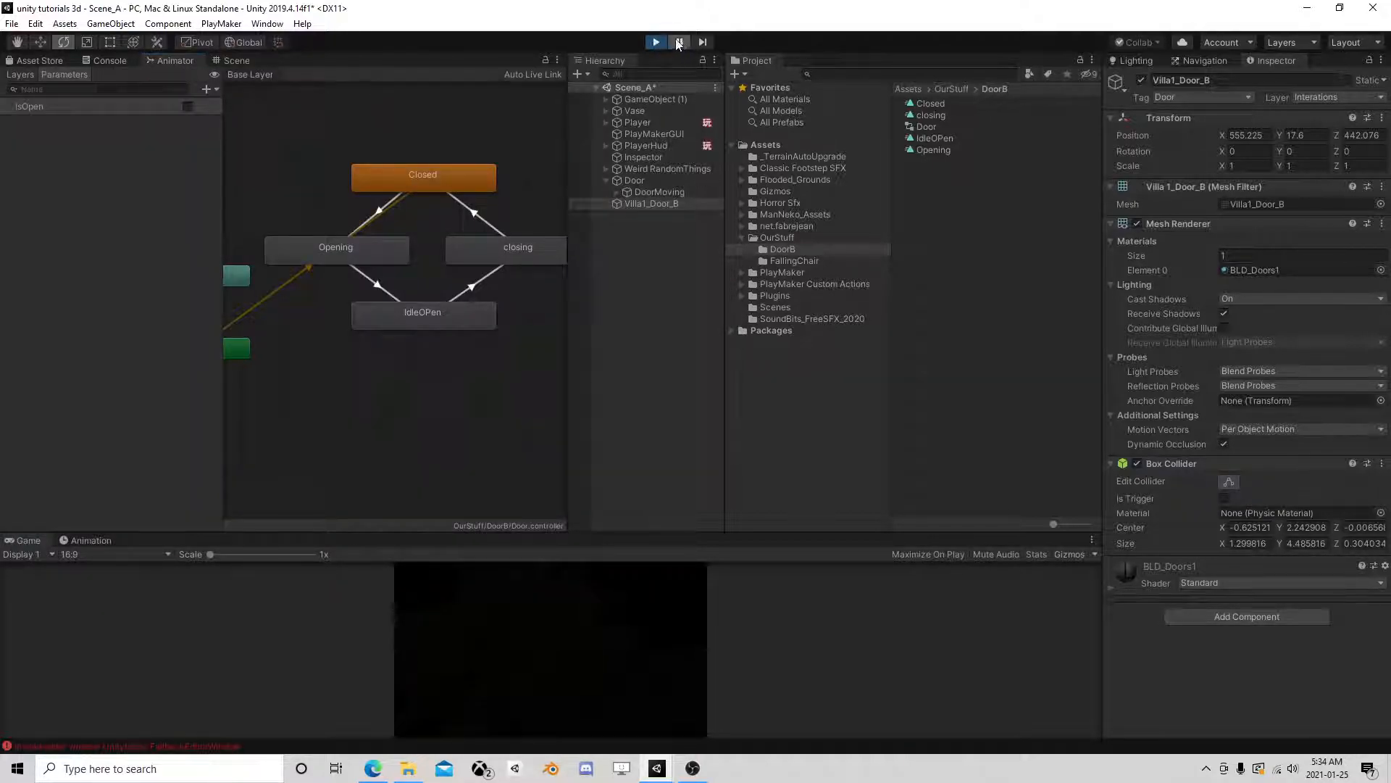
click(188, 107)
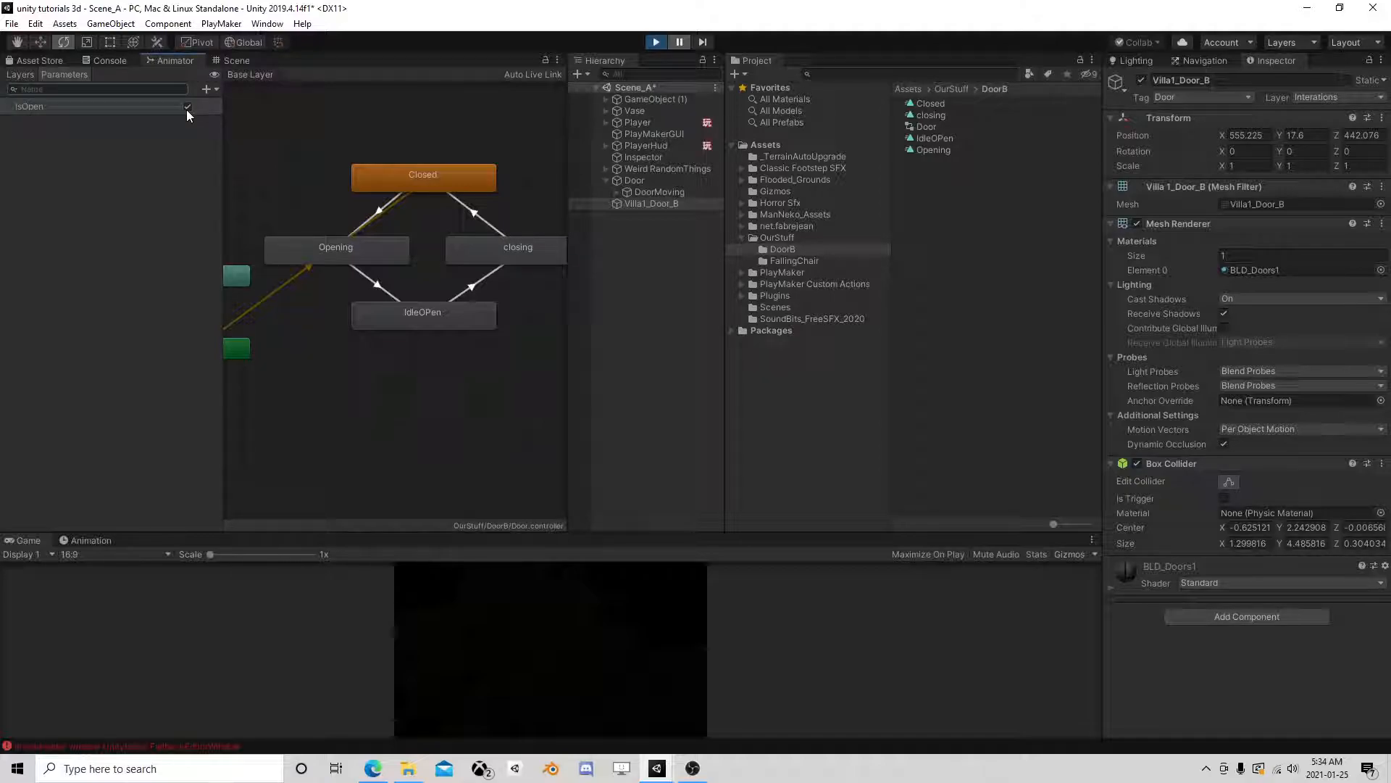
click(230, 61)
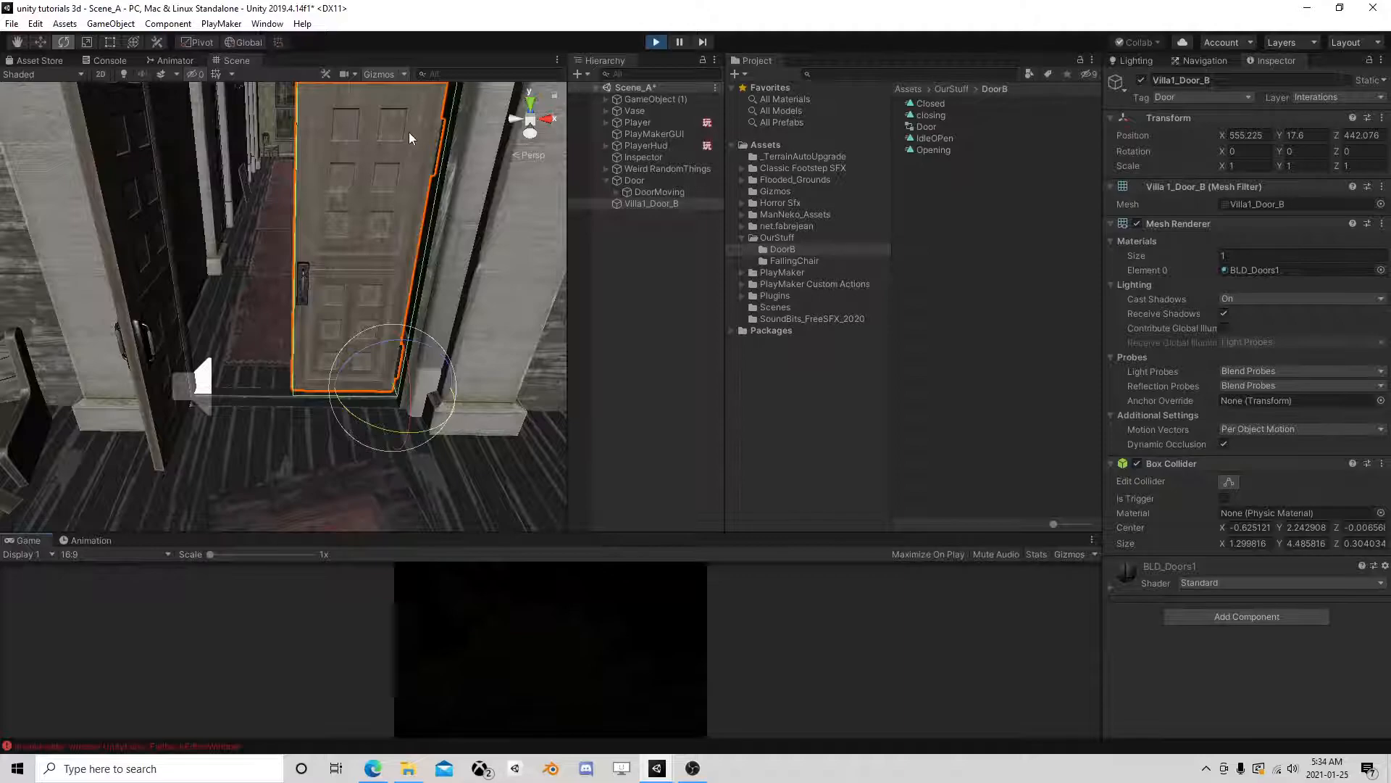
click(181, 61)
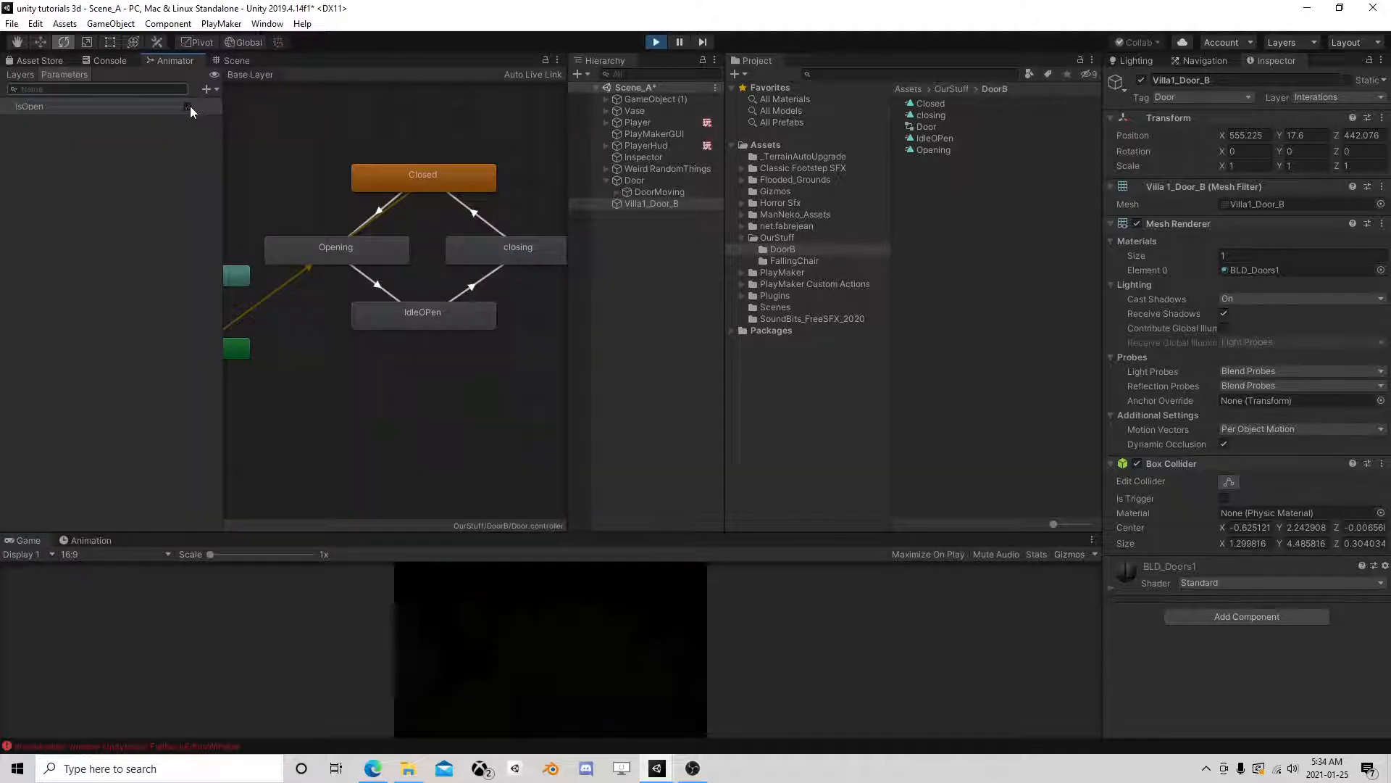
click(236, 60)
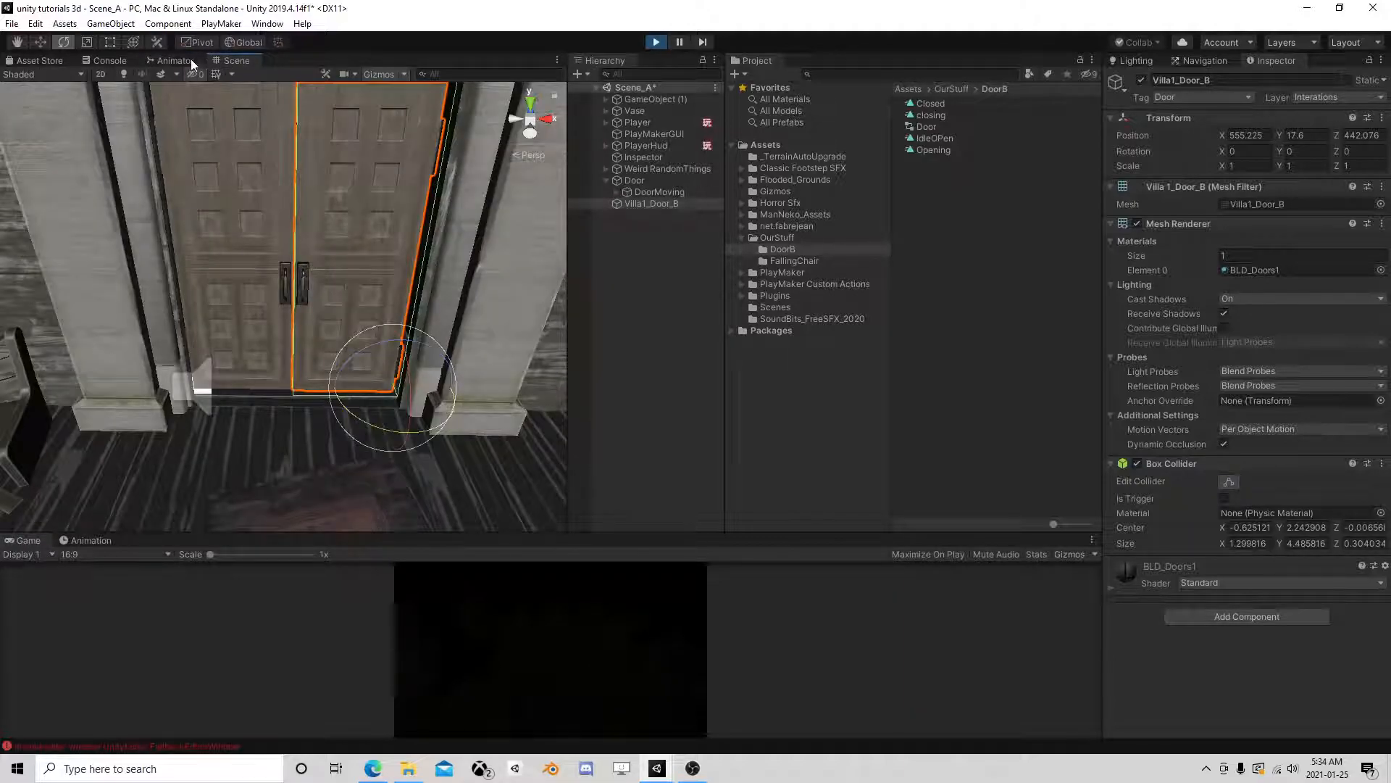
click(190, 60)
click(242, 61)
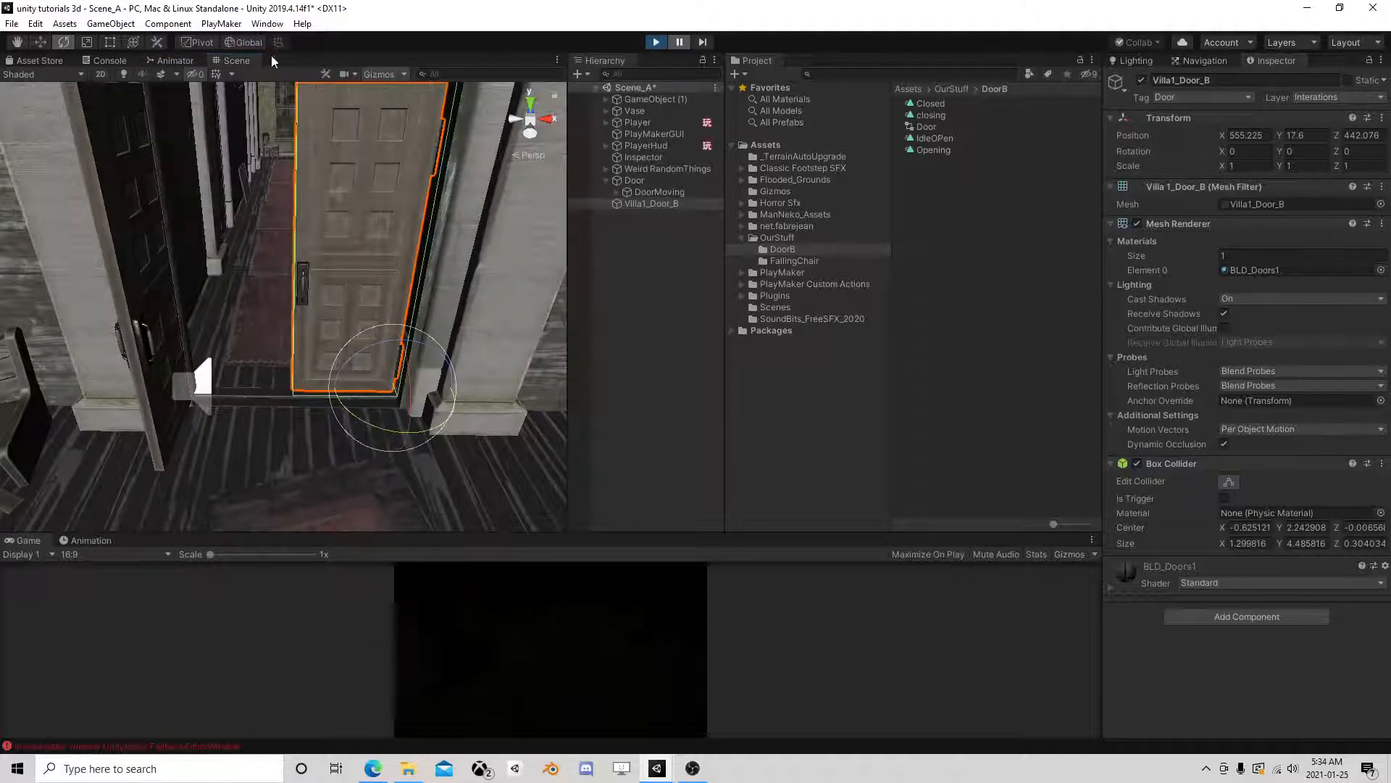
click(177, 60)
click(238, 61)
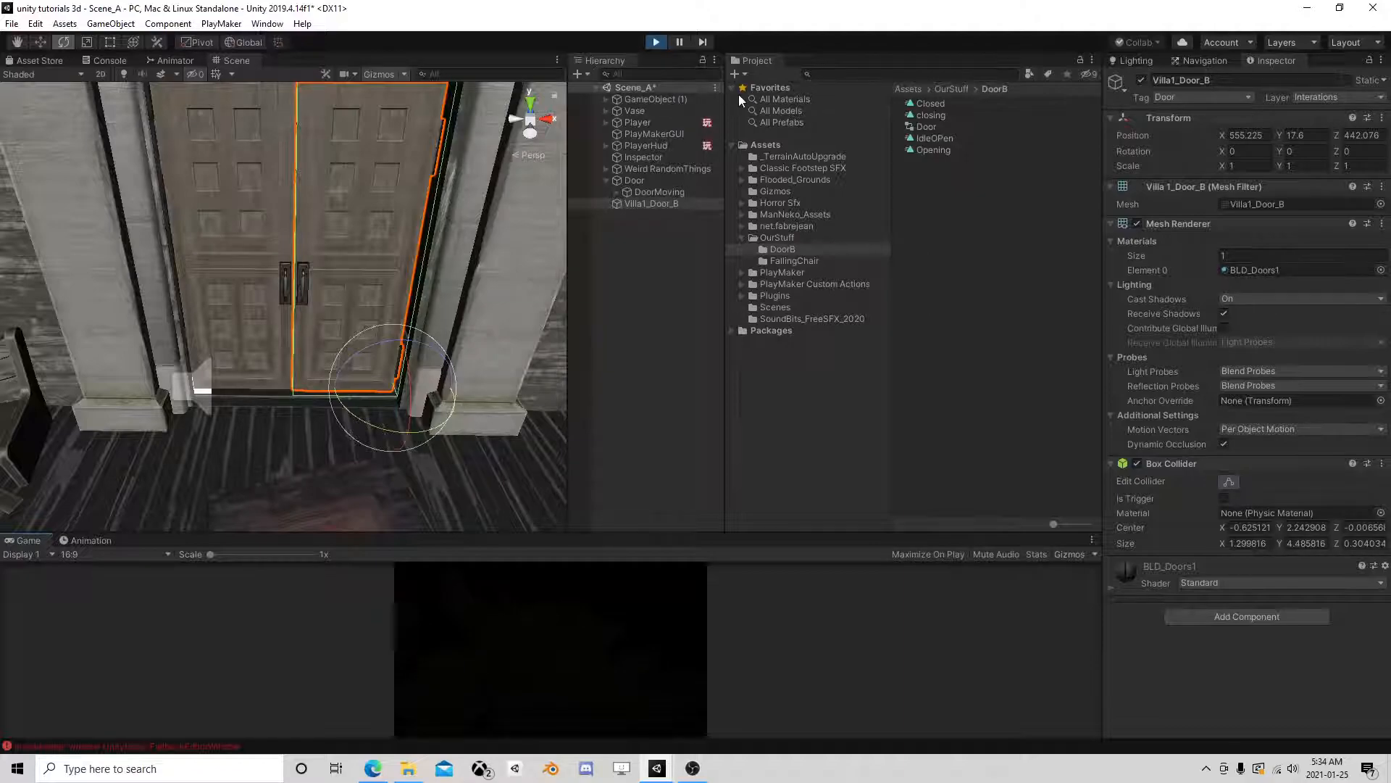
Step: Preview the IdleOPen to closing transition with the Door object as model, enlarging the preview and scrubbing through the motion
click(177, 61)
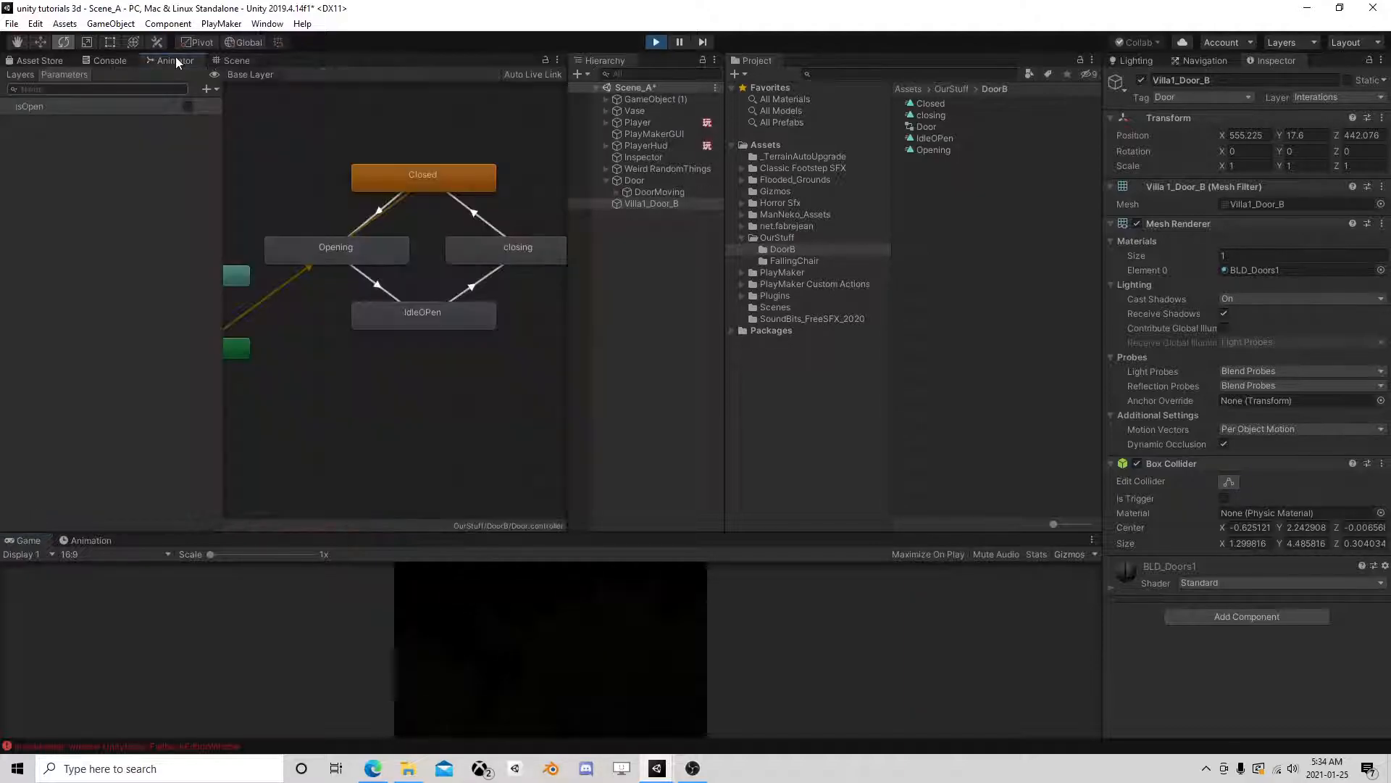
click(484, 284)
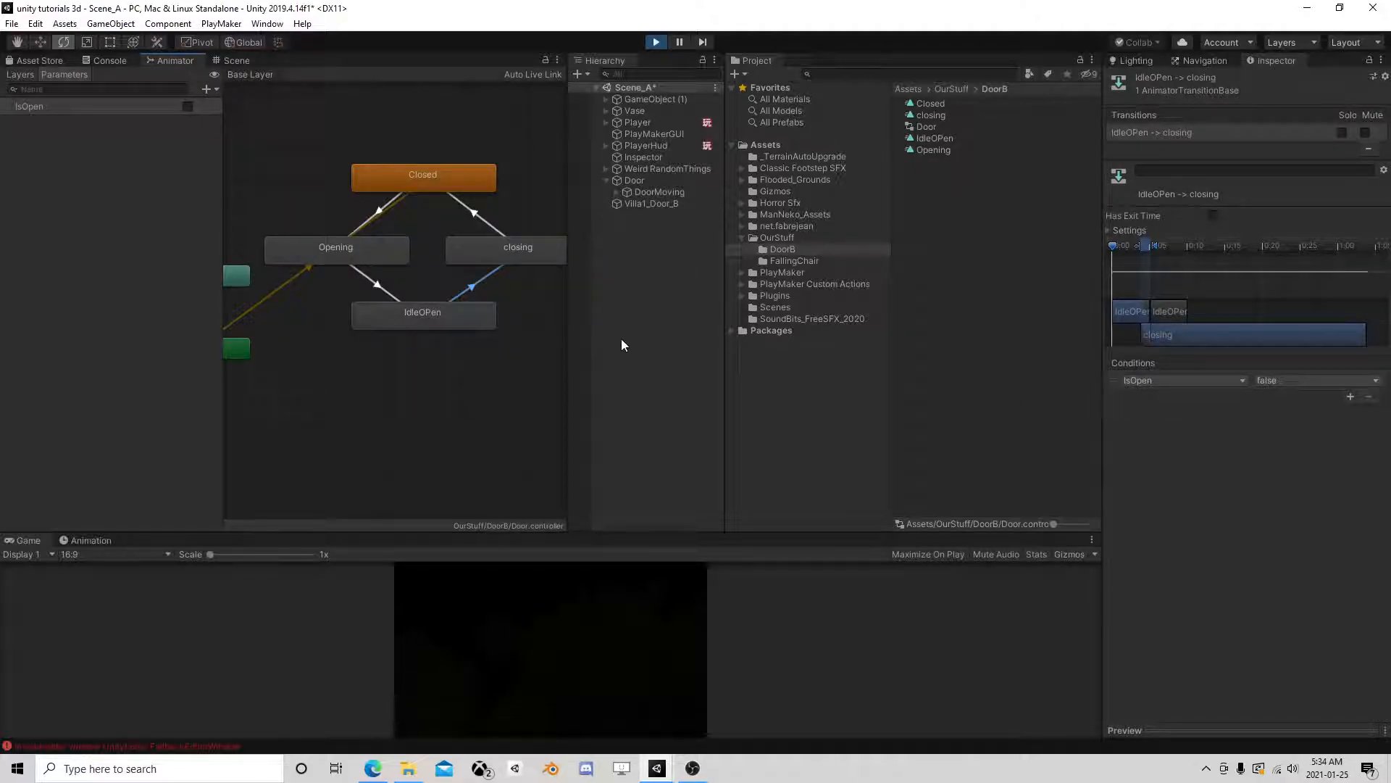
click(1264, 731)
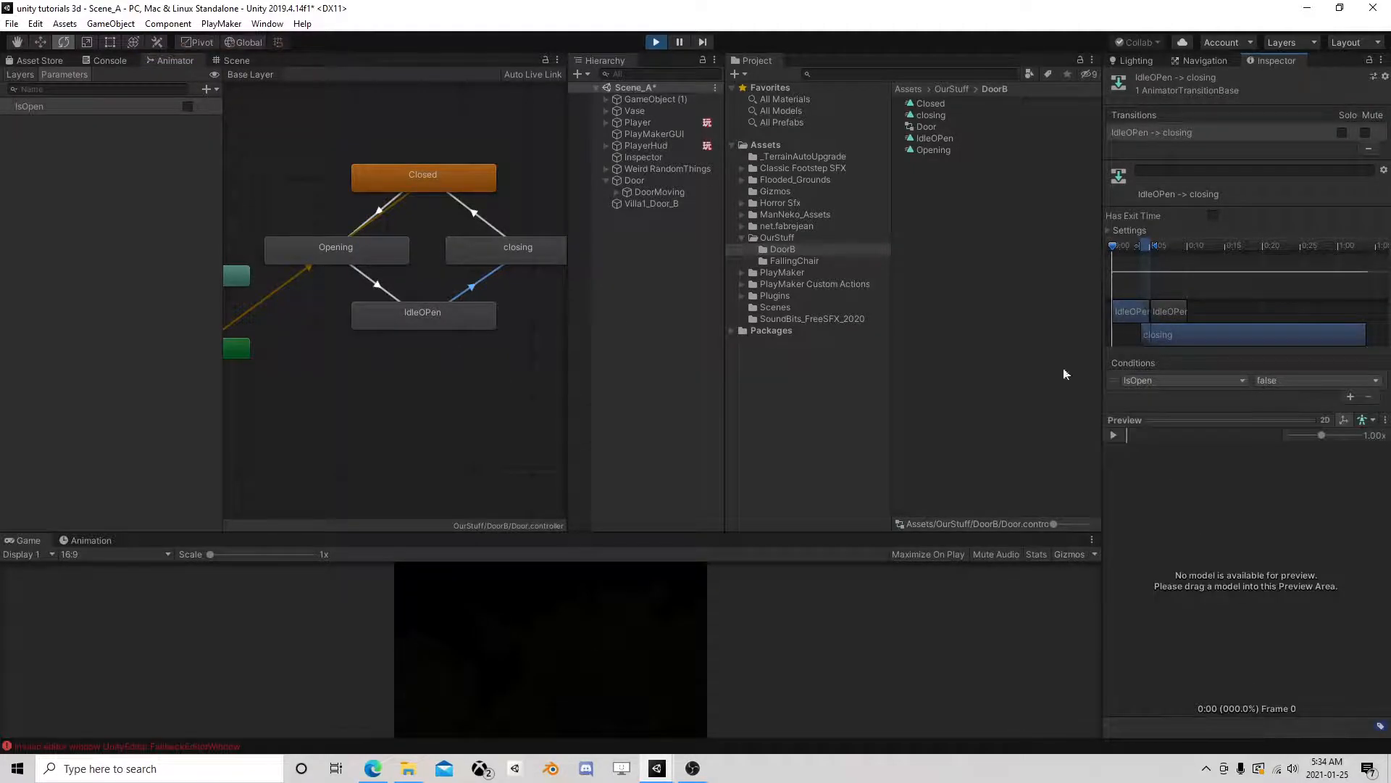
drag(641, 181, 1251, 530)
drag(1229, 420, 1232, 363)
middle_drag(1242, 449, 1254, 541)
scroll(1255, 540, down, 3)
drag(1129, 381, 1355, 383)
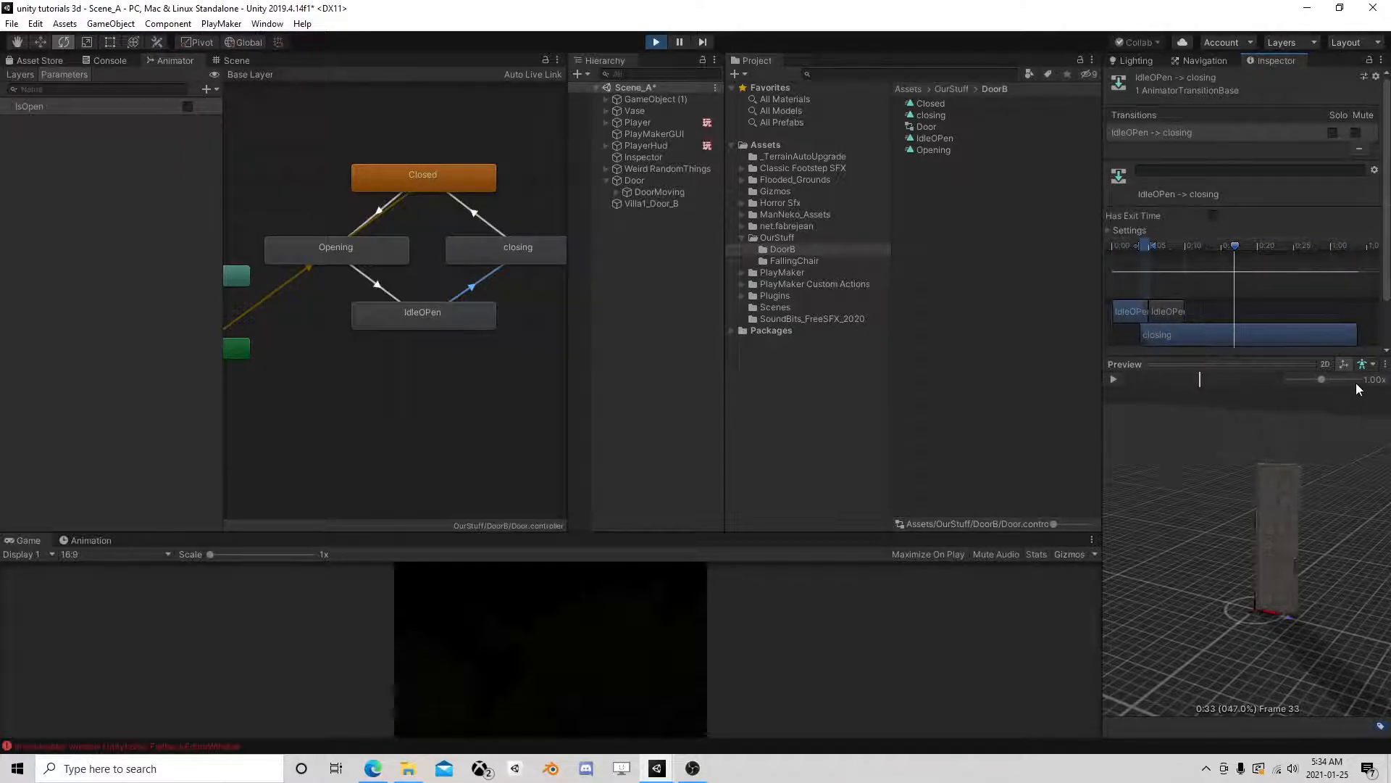
Step: Scrub the closing to Closed preview and trim the blends of the IdleOPen to closing and closing to Closed transitions until their clips barely overlap
click(477, 215)
mouse_move(1189, 385)
mouse_down()
mouse_move(1149, 379)
mouse_move(1284, 389)
mouse_move(1150, 389)
mouse_move(1255, 385)
mouse_up()
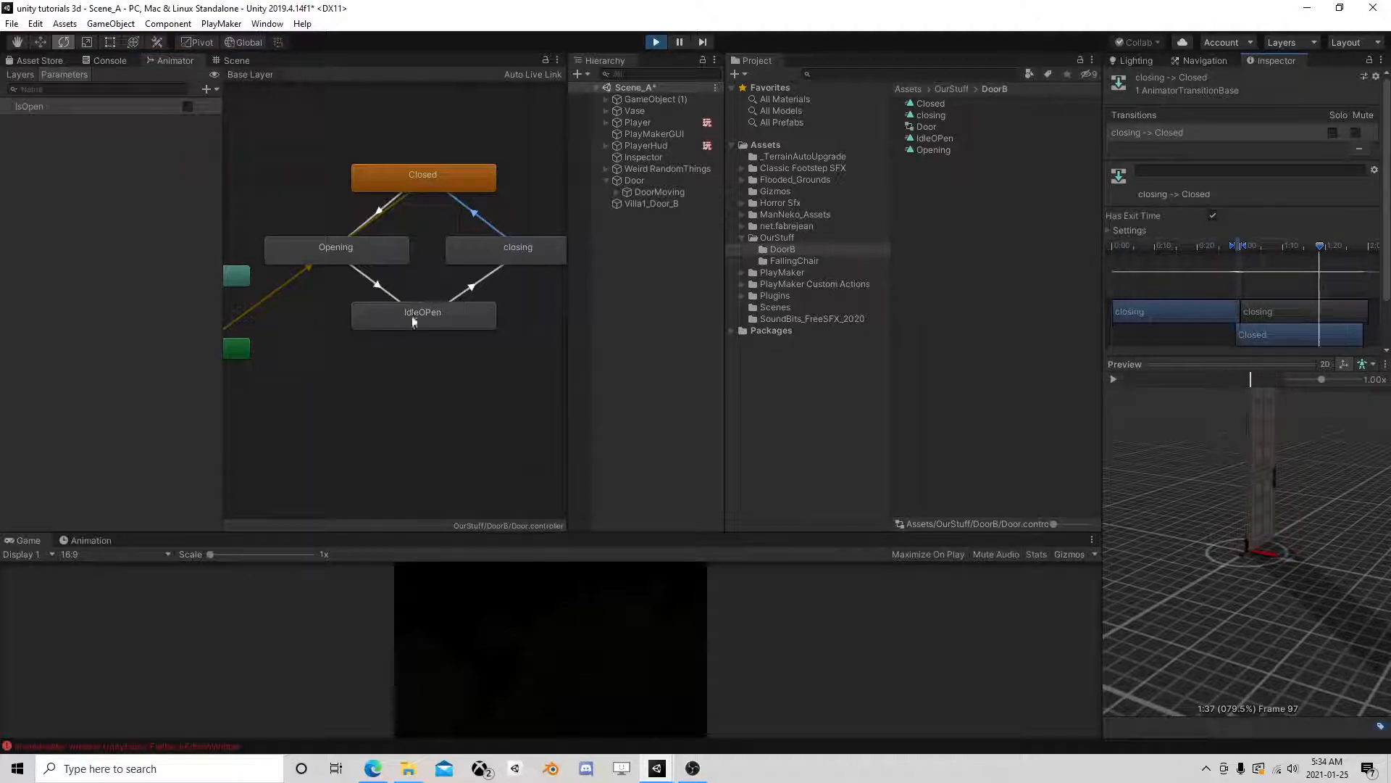
click(470, 287)
drag(1154, 246, 1150, 246)
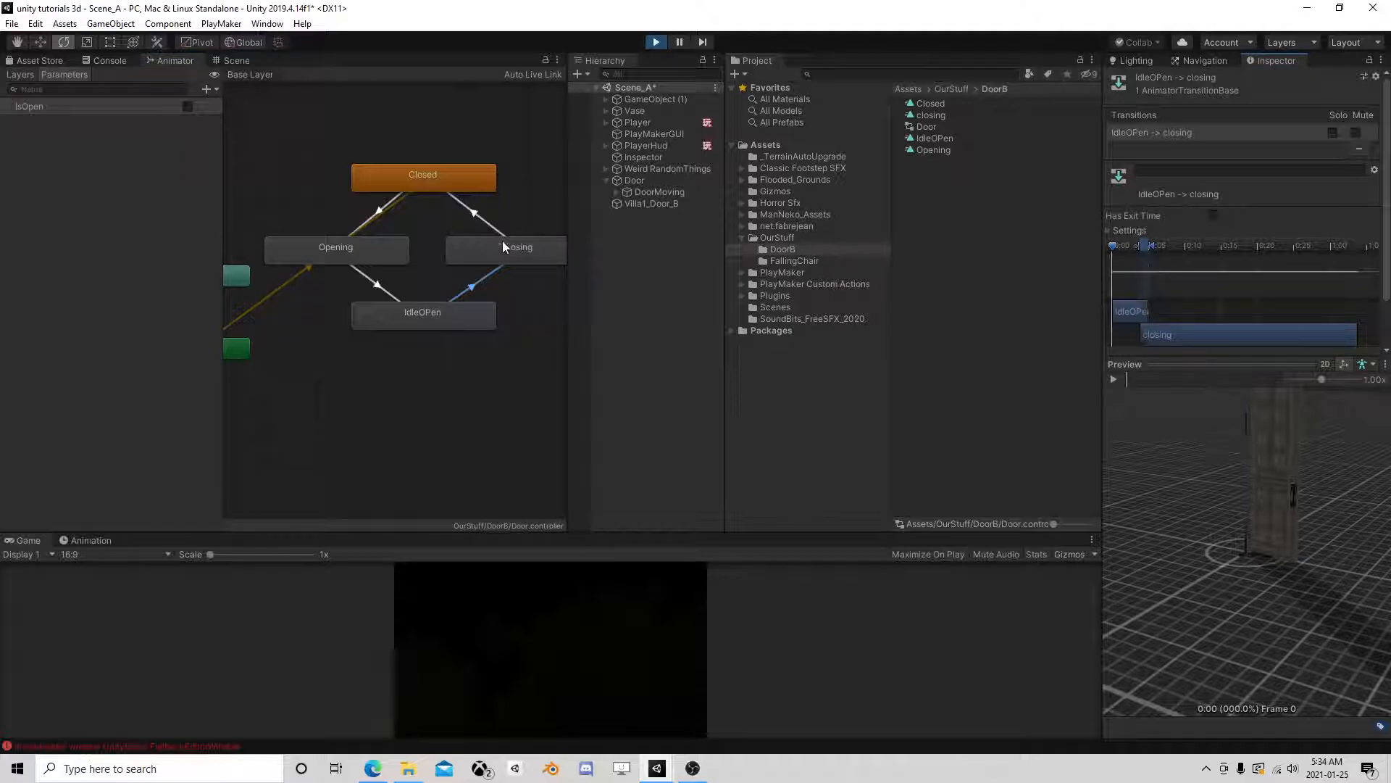
click(481, 219)
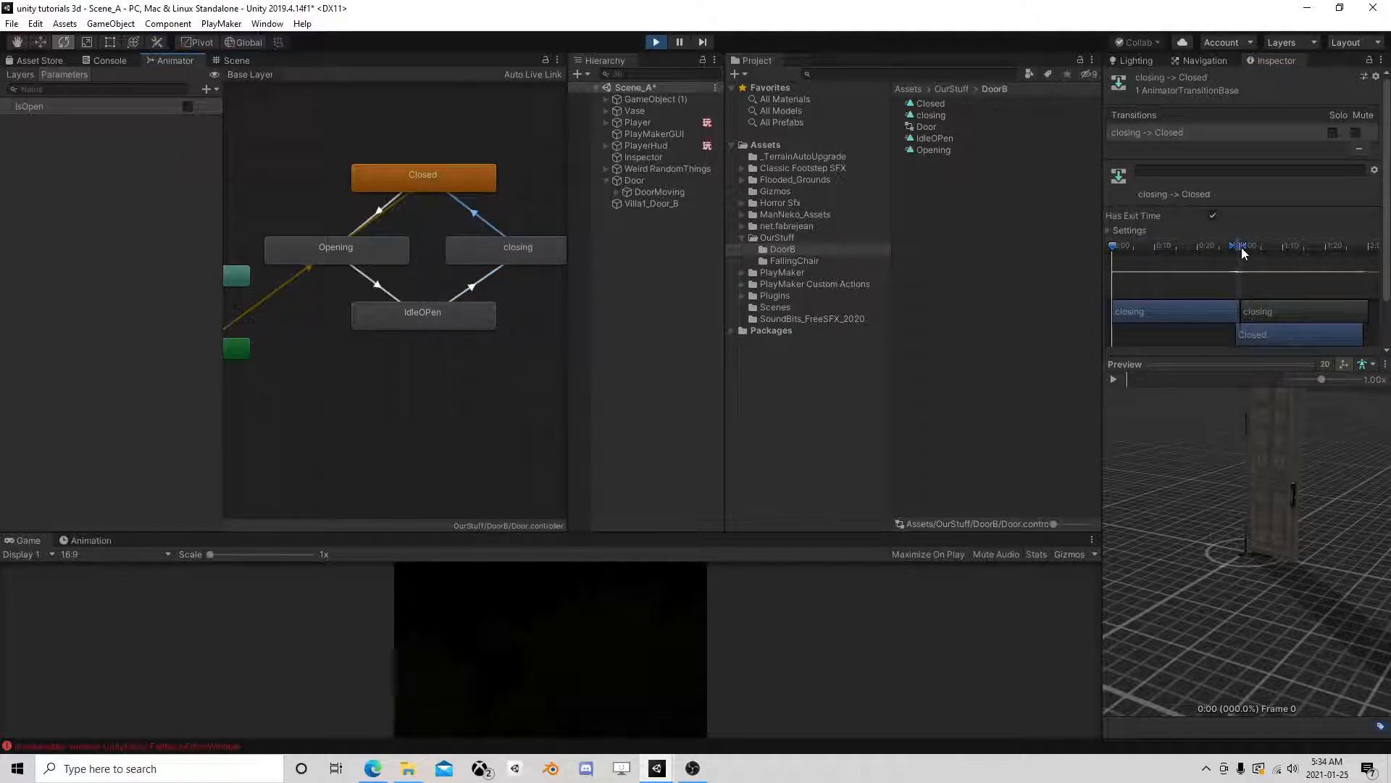
drag(1240, 246, 1238, 246)
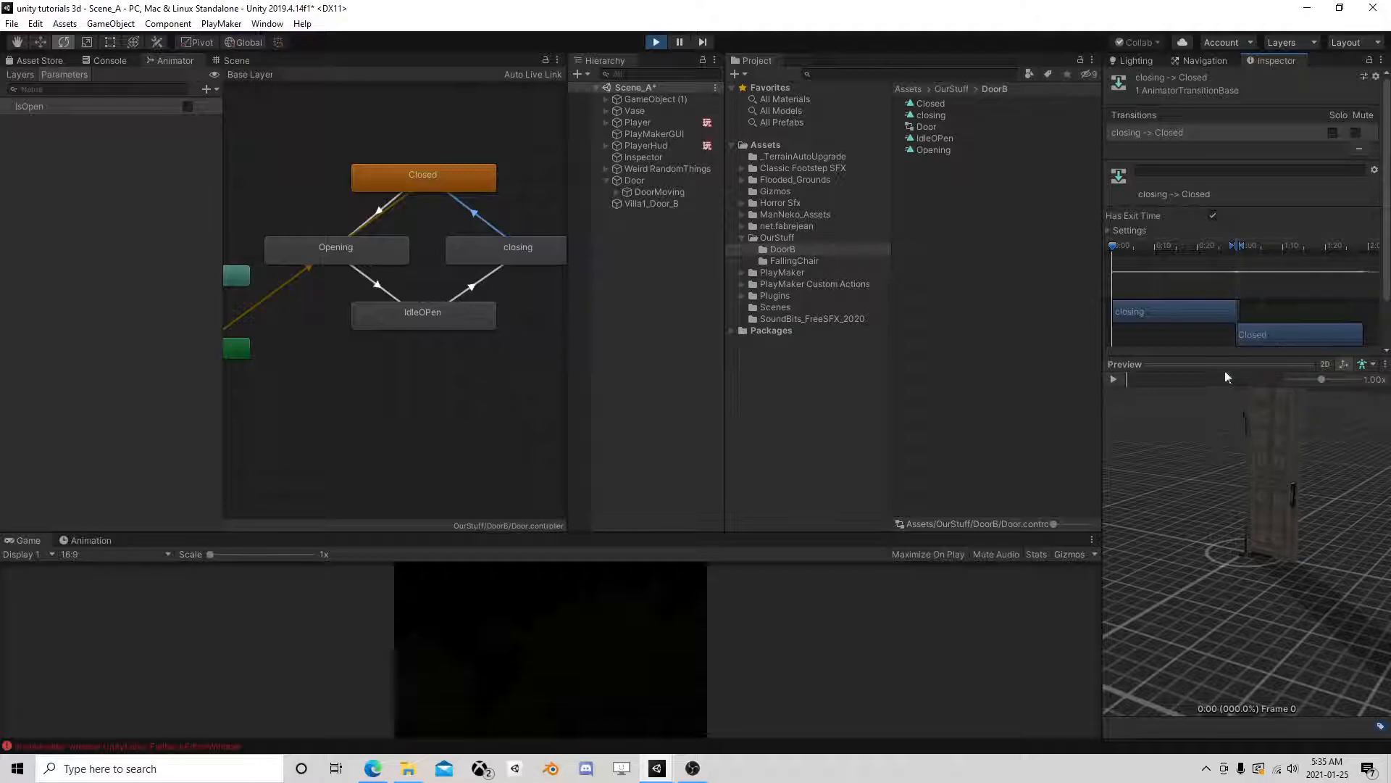
drag(1220, 352, 1226, 408)
drag(1226, 487, 1225, 434)
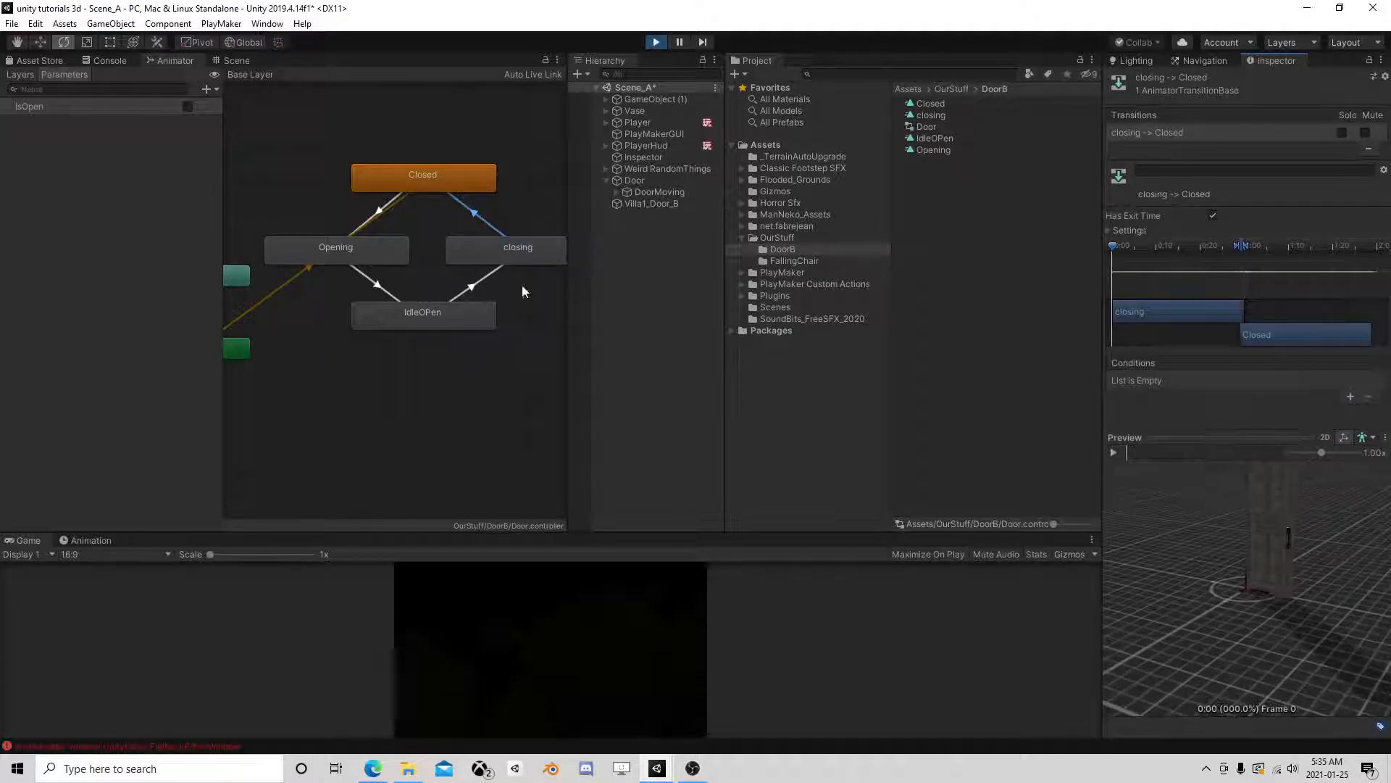
Step: Set the speed of both the closing and Opening states to 0.7
click(507, 260)
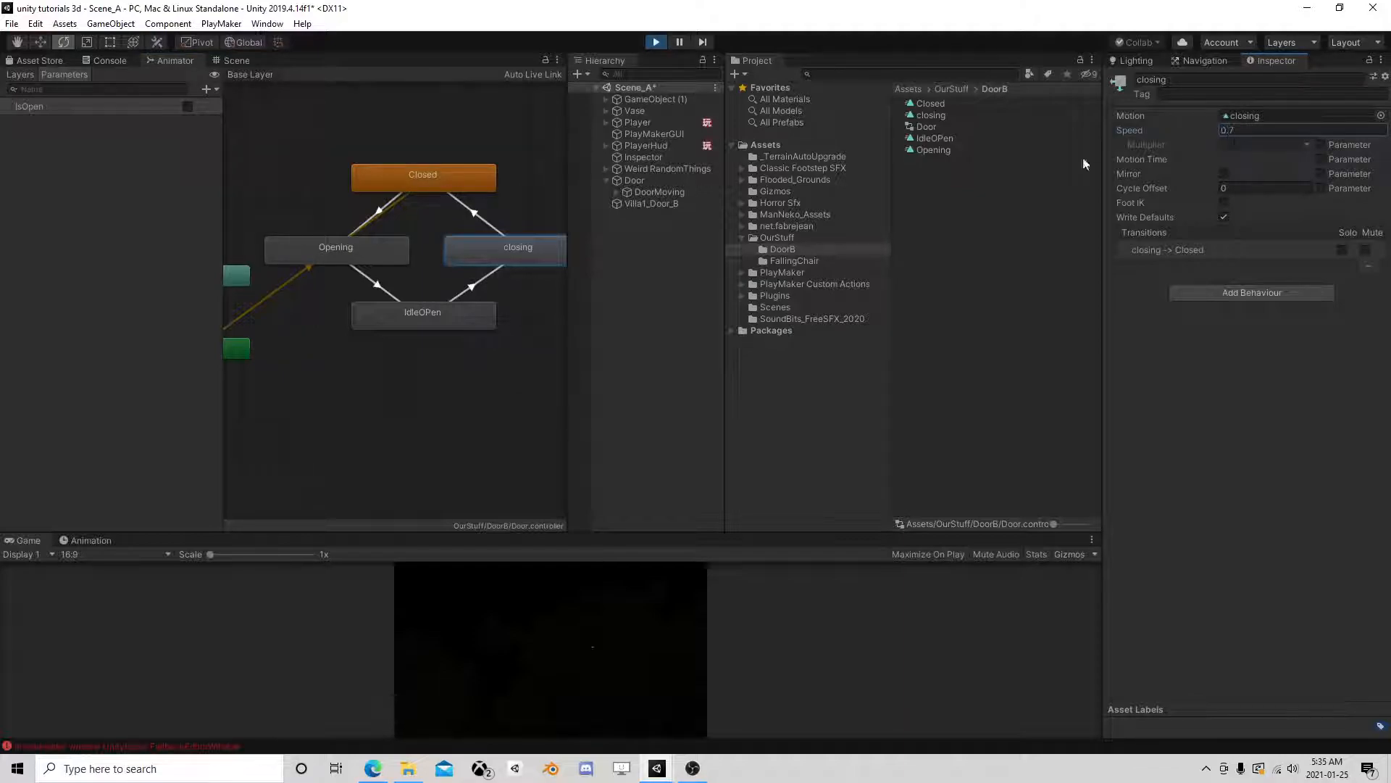
click(356, 249)
click(1270, 130)
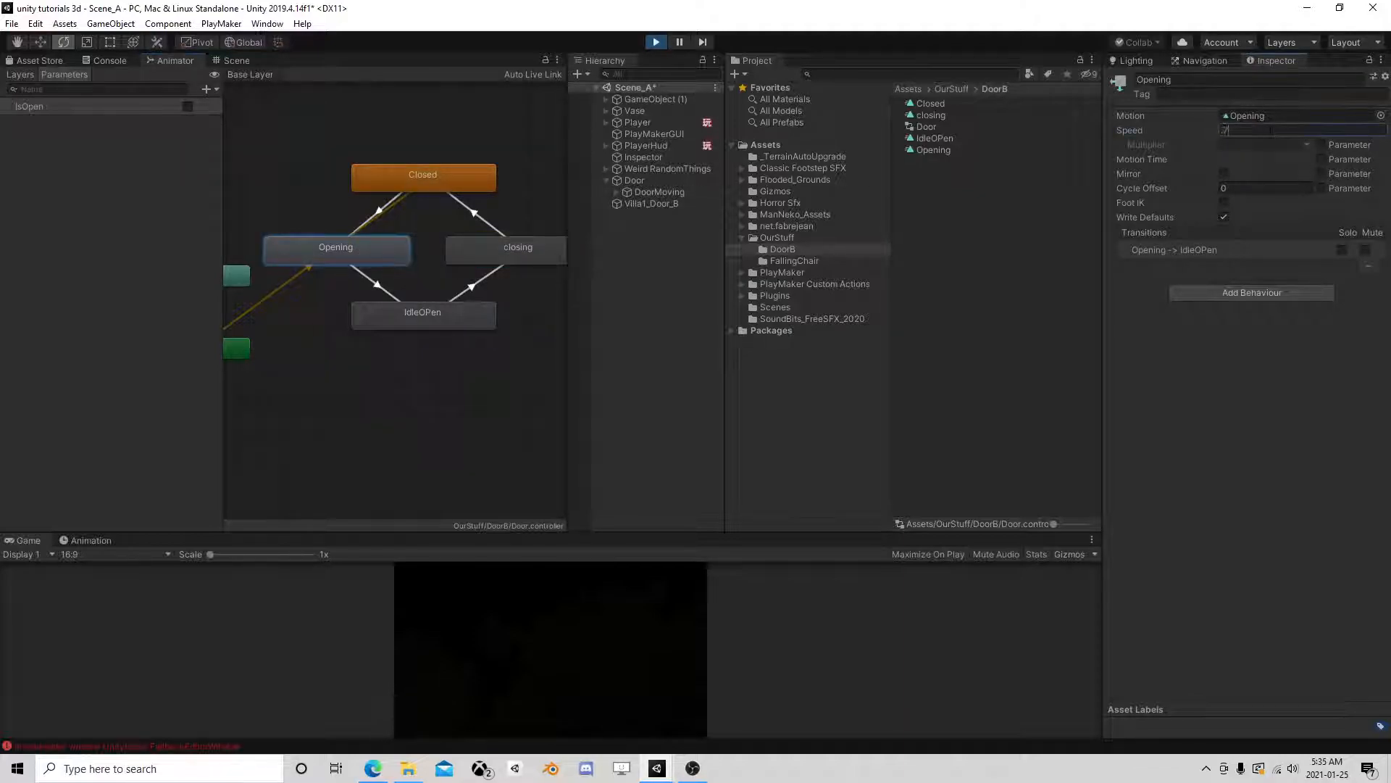
Step: Dock the Scene view beside the Animation window so the door and the Animator graph are shown together
click(227, 62)
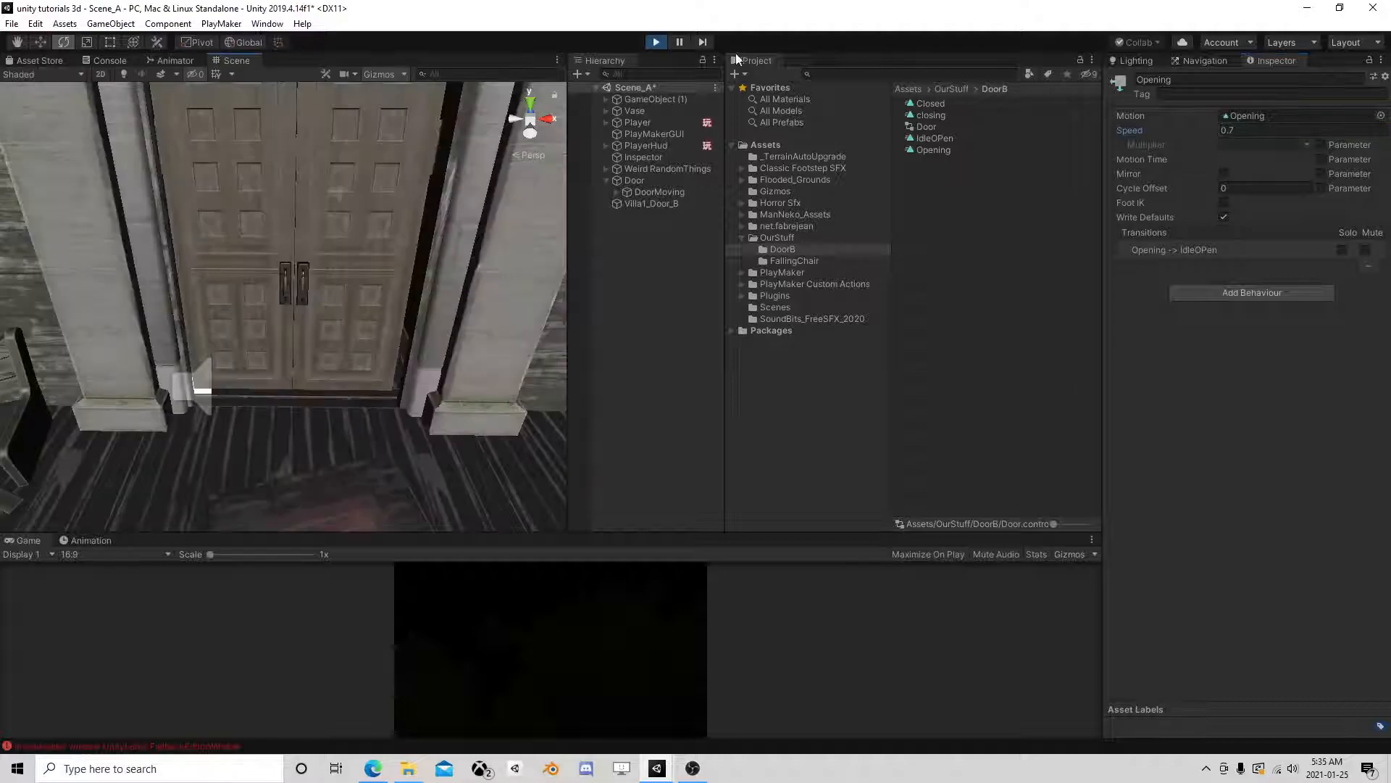
click(168, 61)
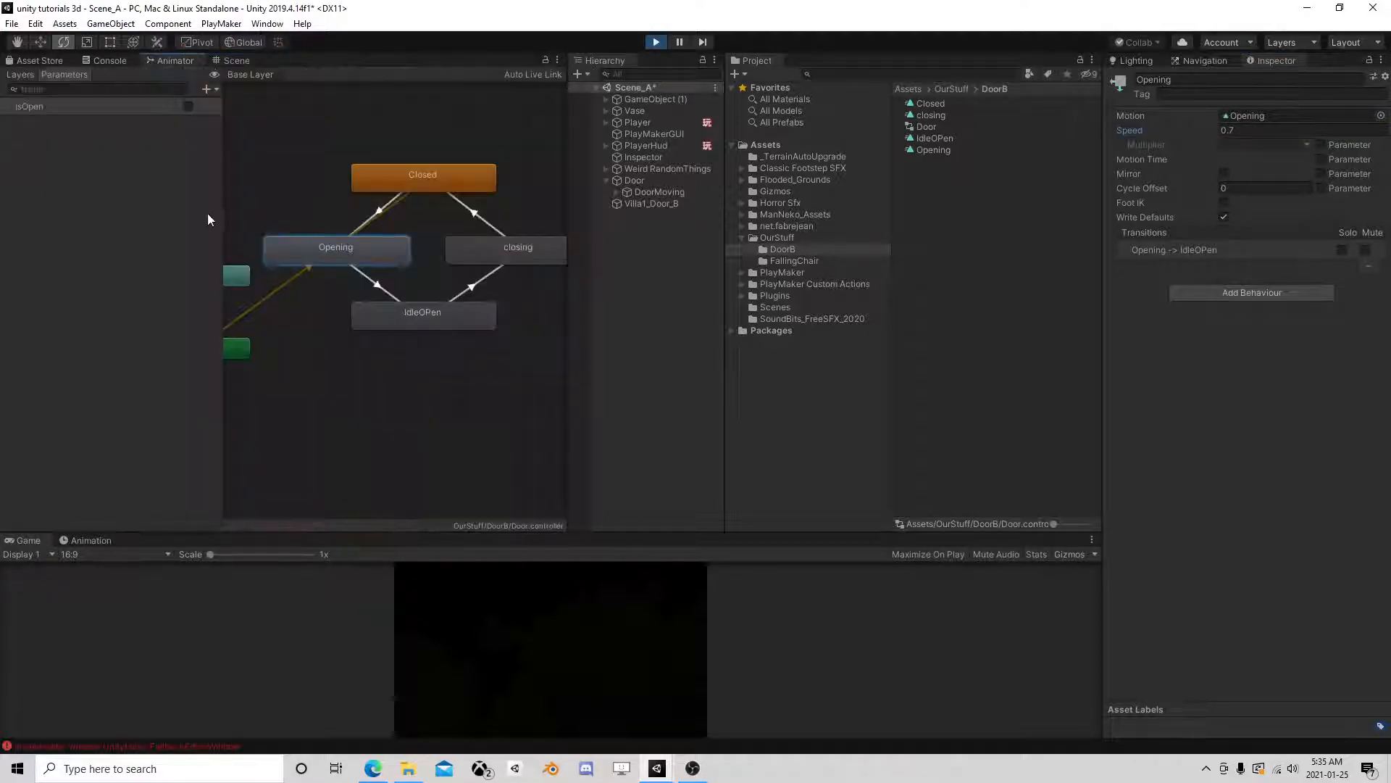
drag(226, 61, 142, 546)
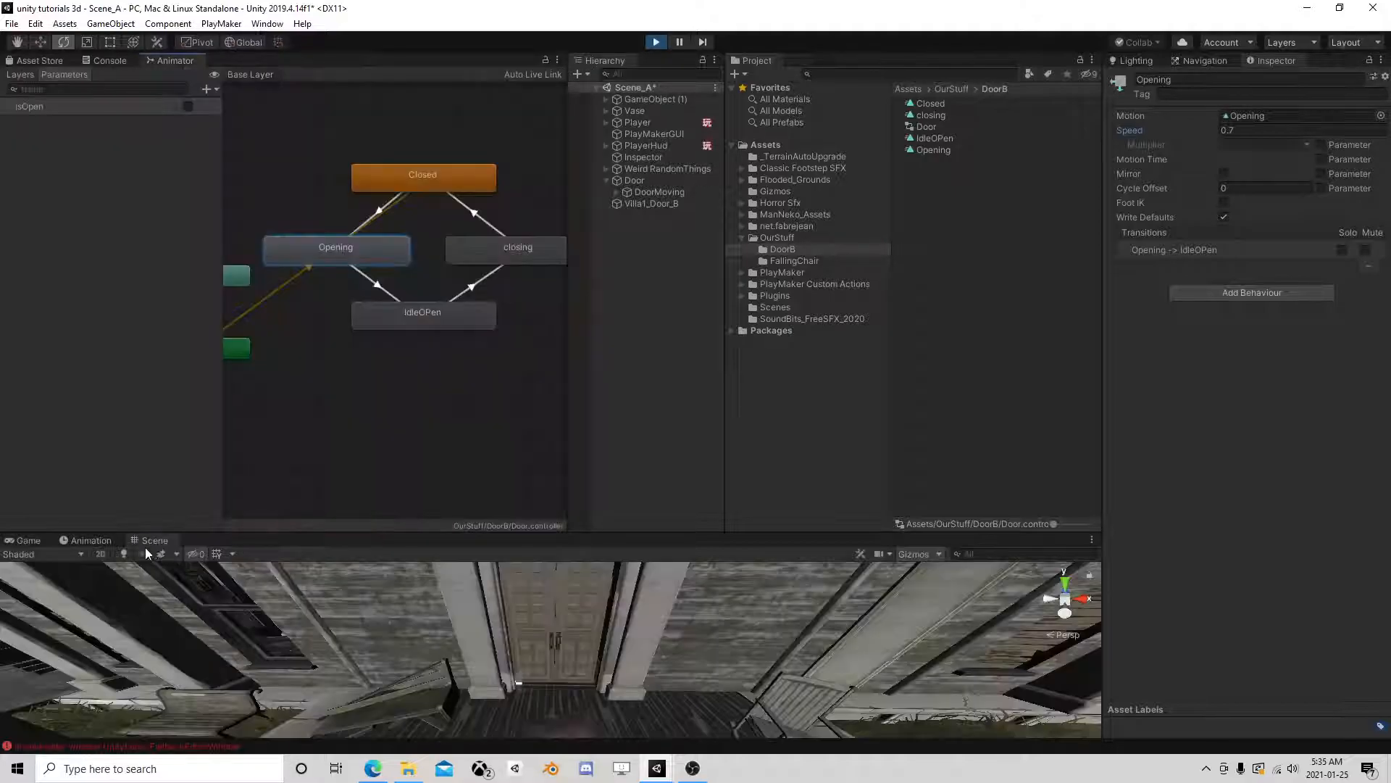
Step: Test the door with the Door object selected by toggling IsOpen on and off repeatedly while watching states and motion, and exit play mode
click(187, 107)
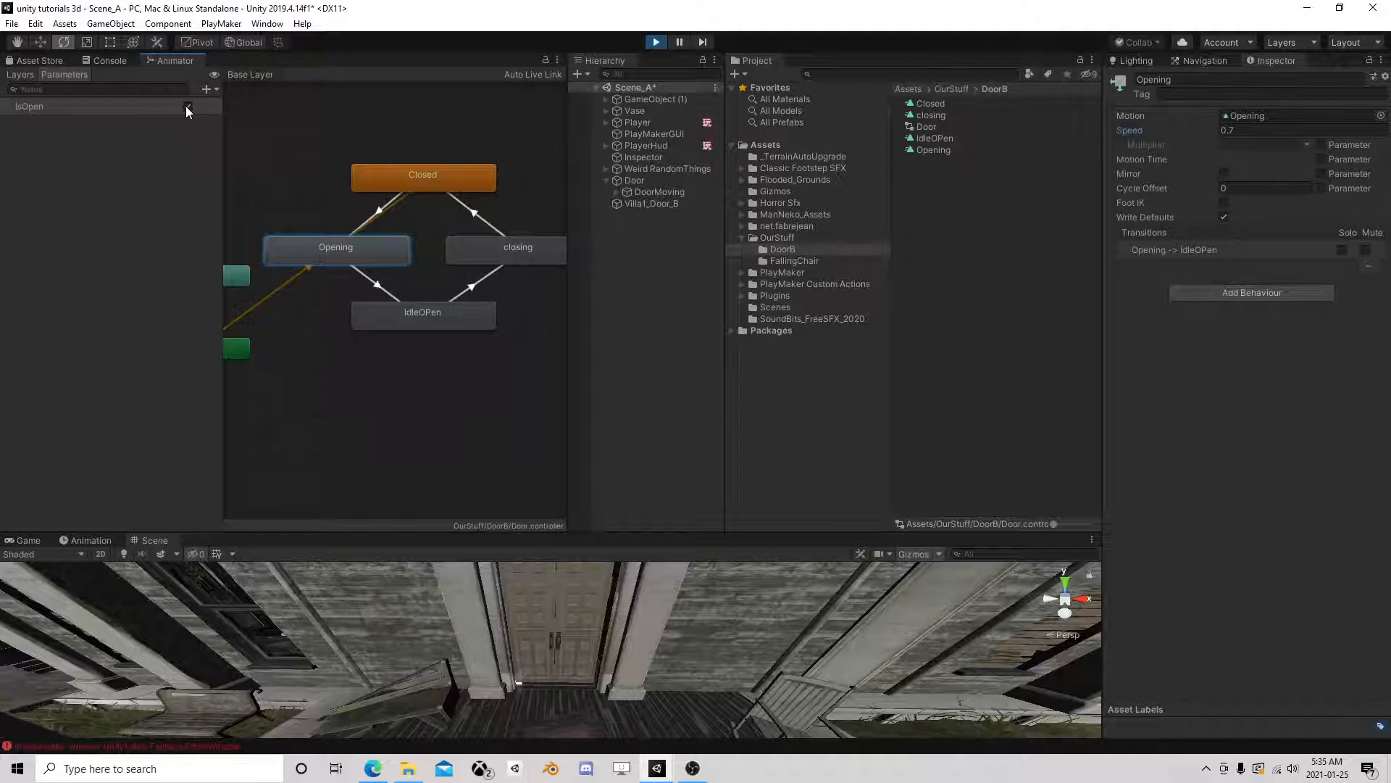
click(655, 181)
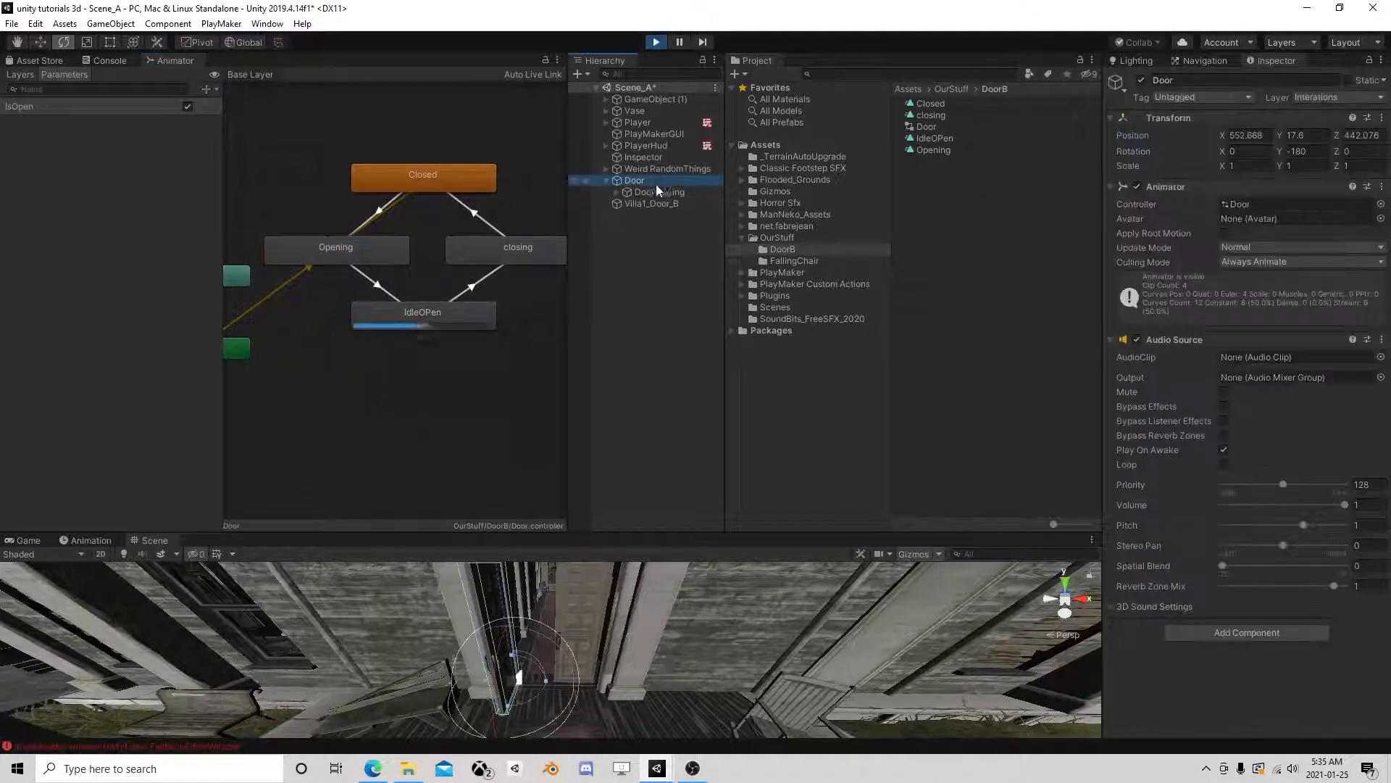
click(184, 107)
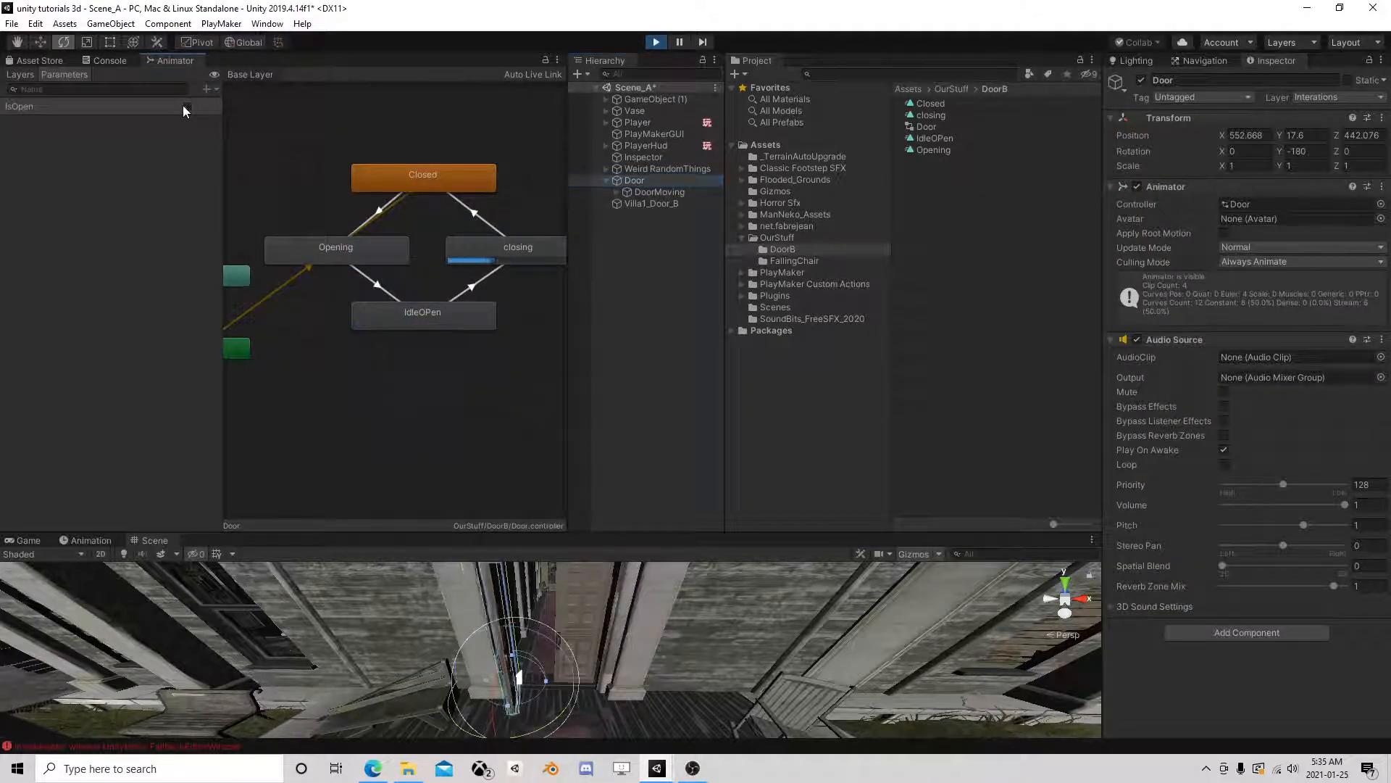
click(187, 108)
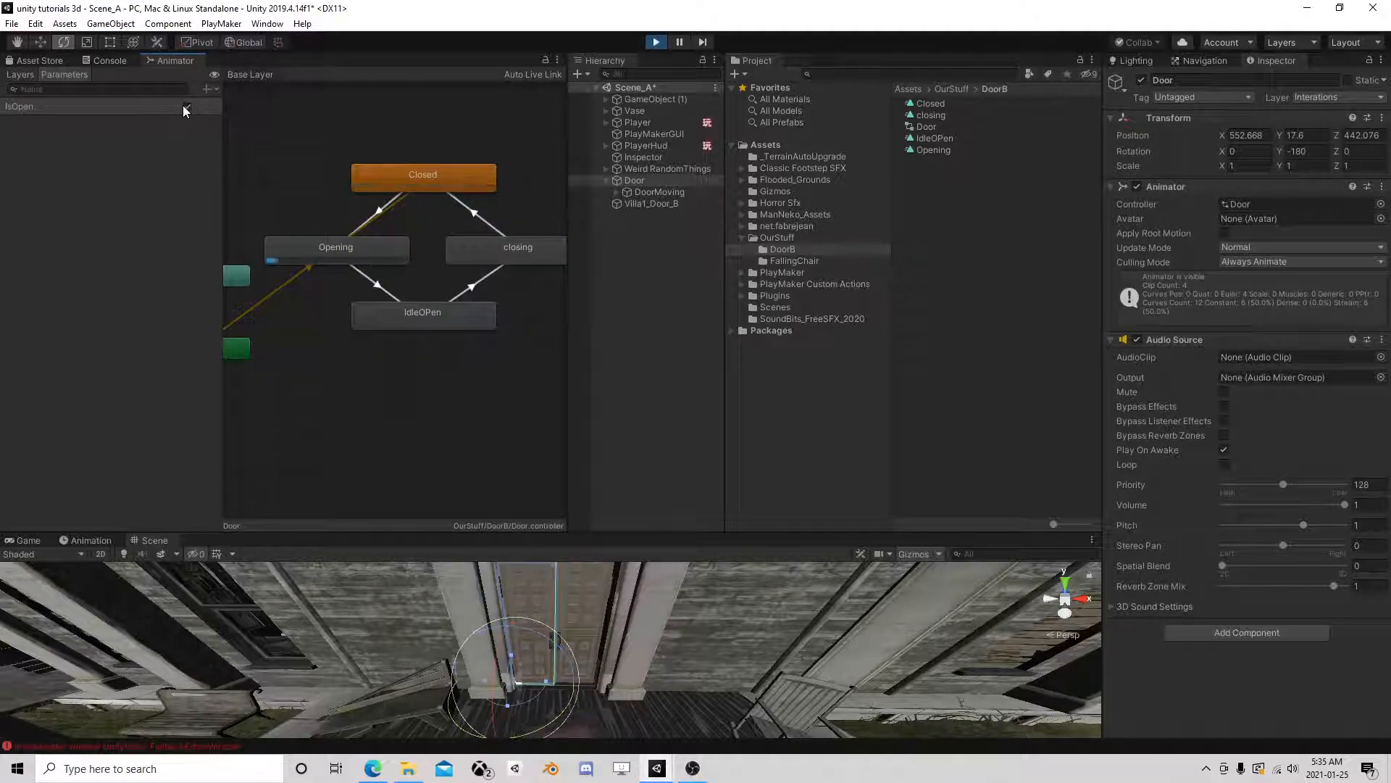
click(186, 108)
click(187, 107)
click(186, 108)
click(184, 107)
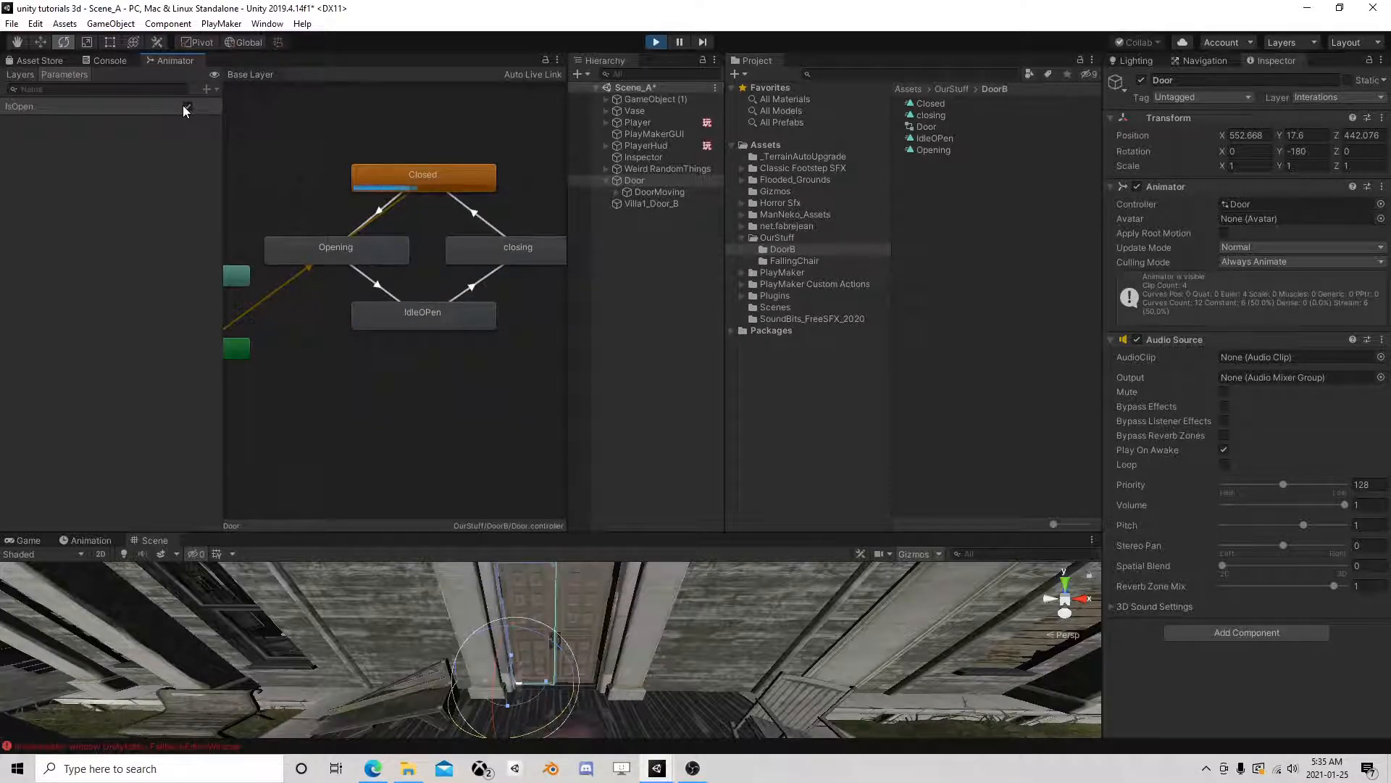
click(186, 107)
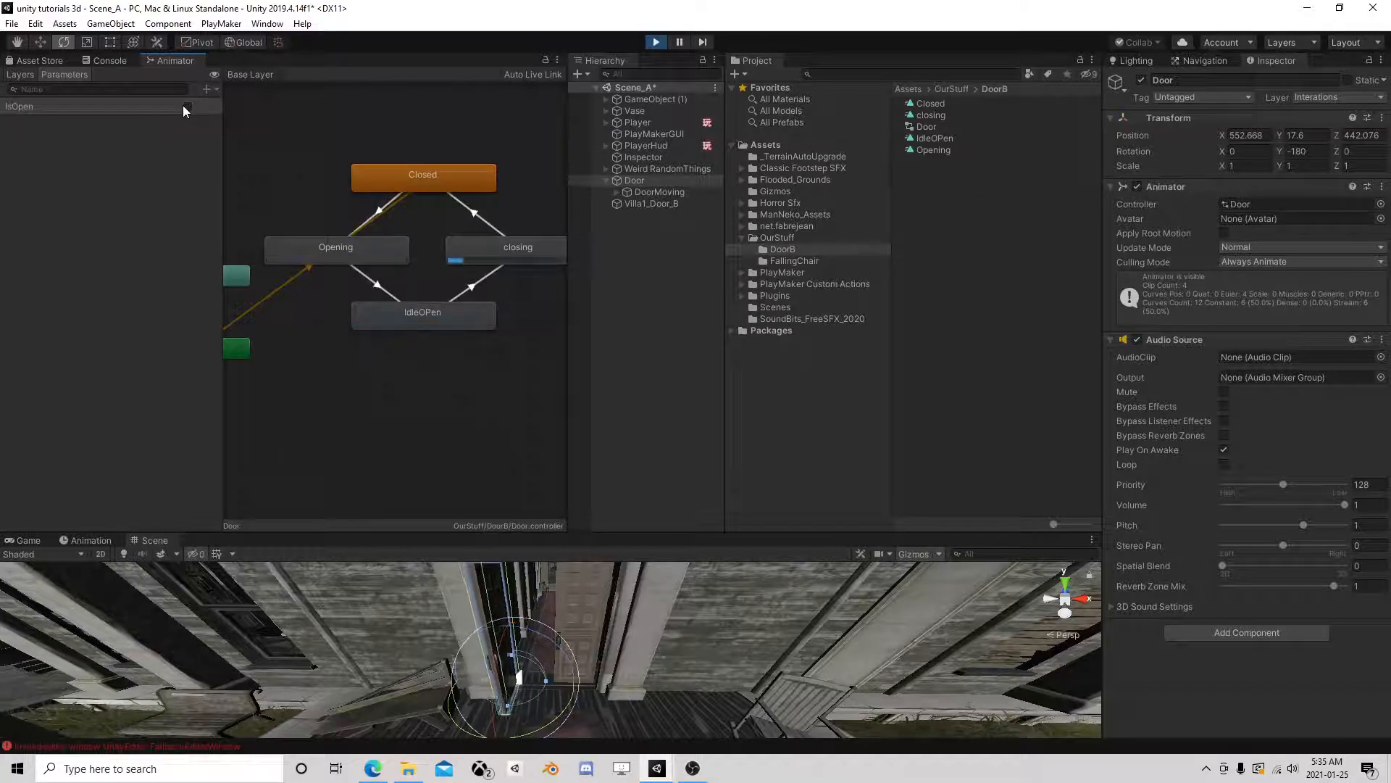
click(184, 107)
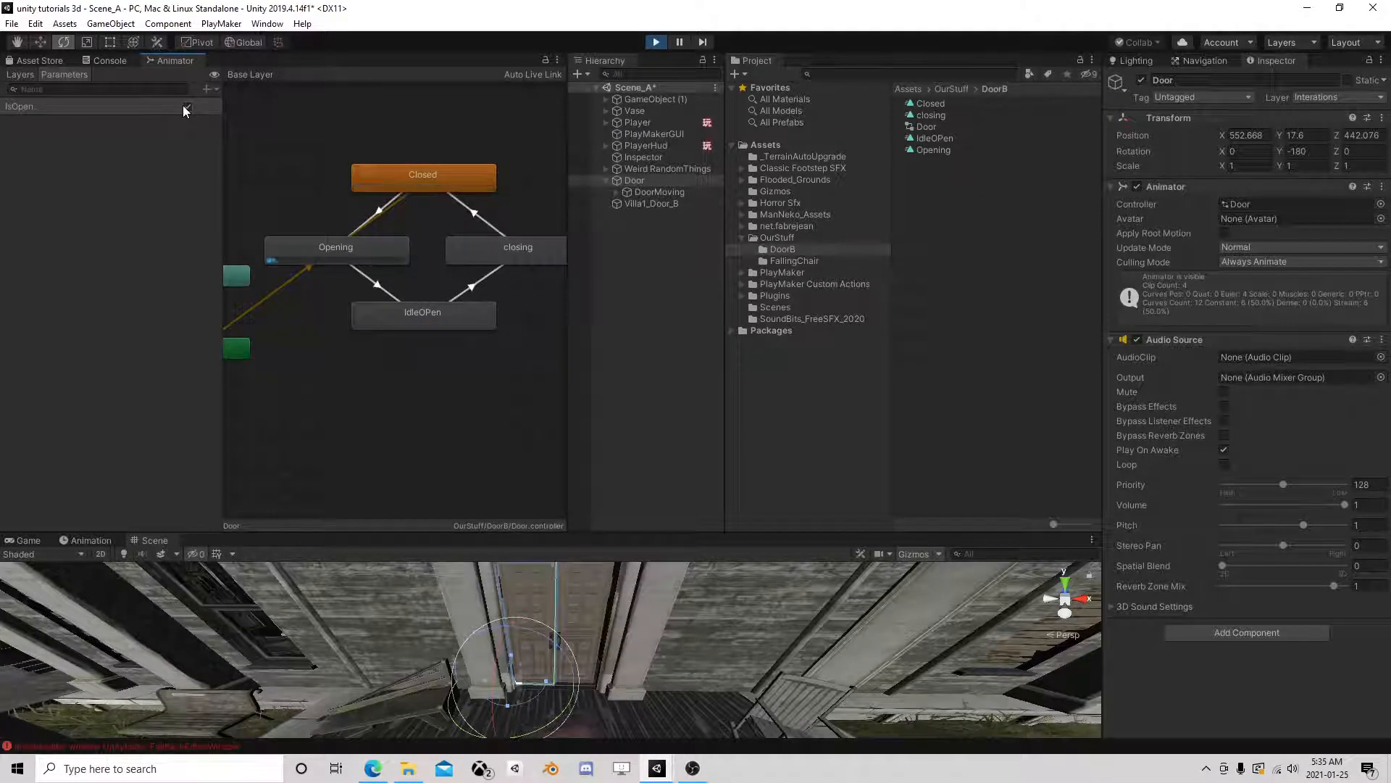
click(185, 107)
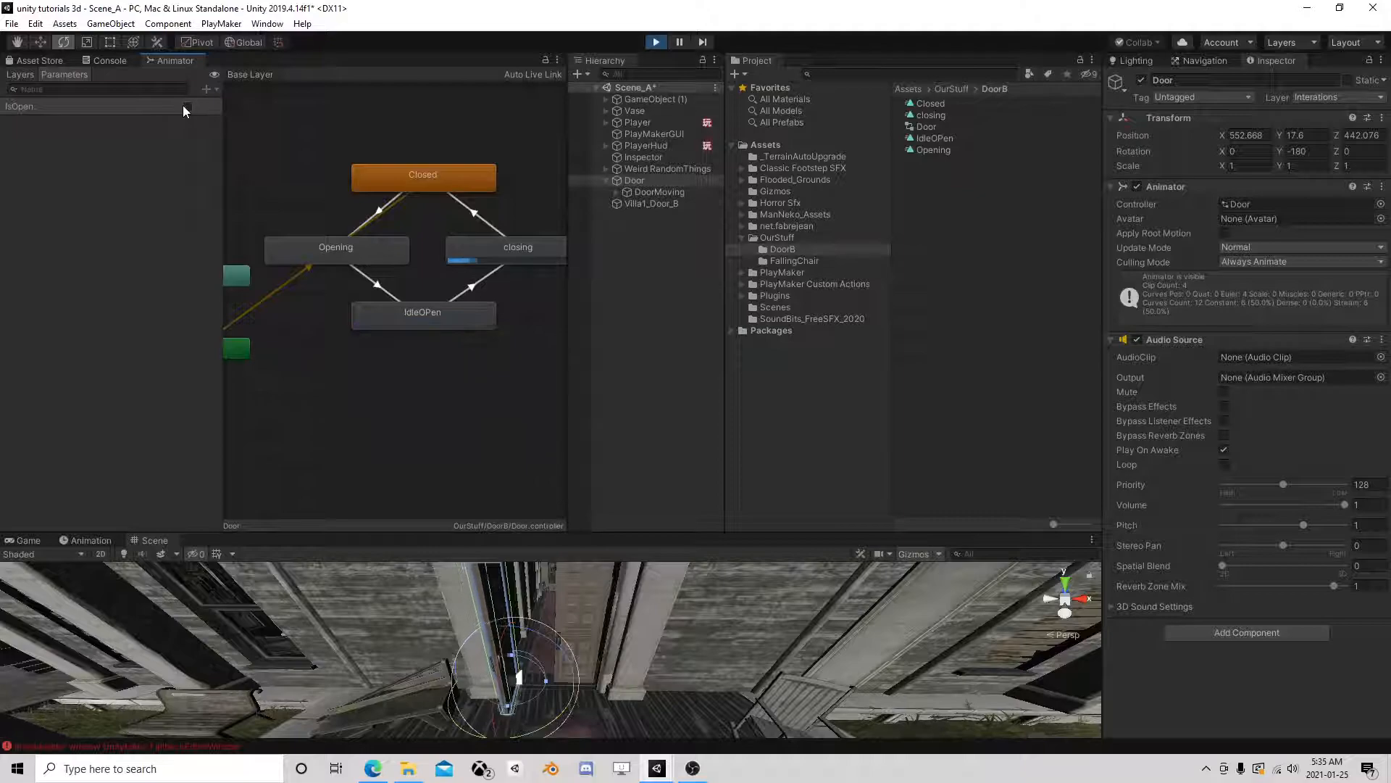
click(655, 42)
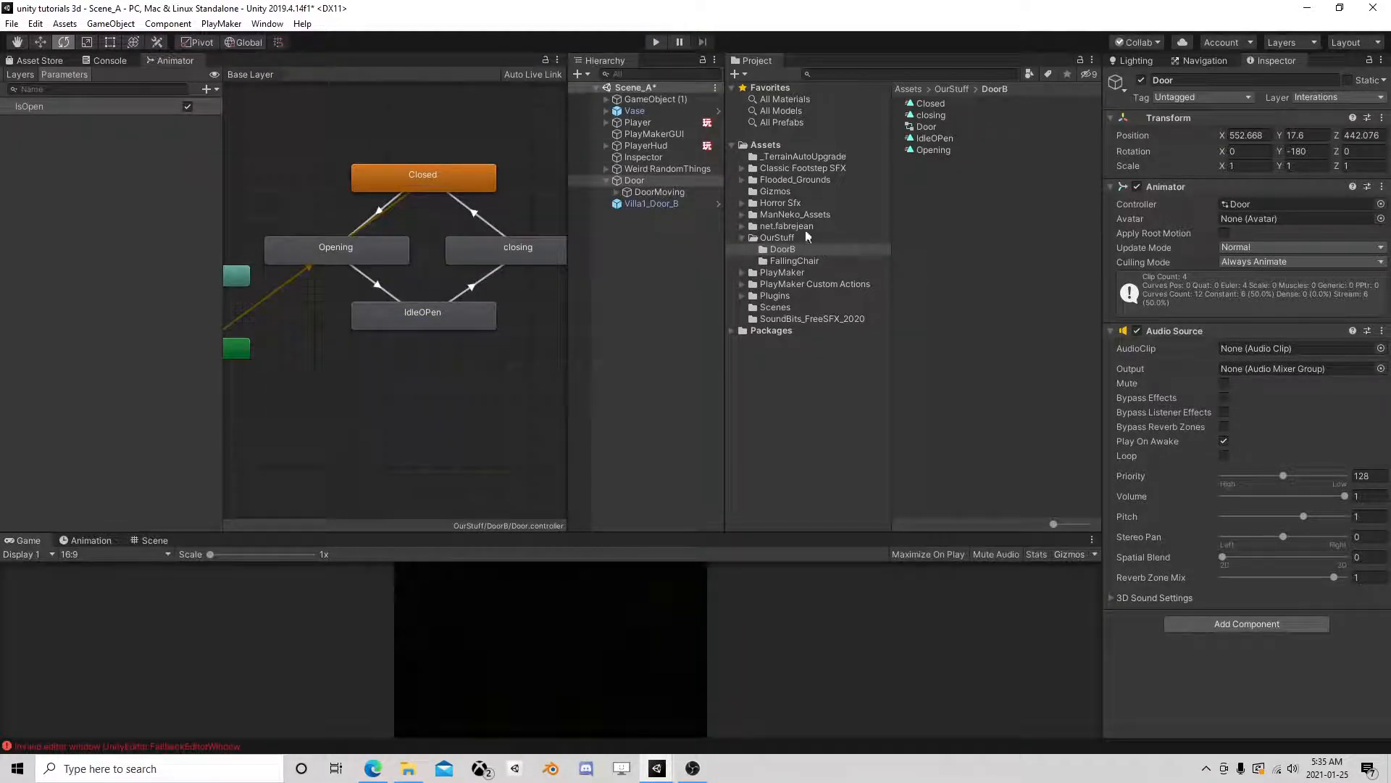
Step: Save the Door object as a prefab in the DoorB folder, with the prefab's position set to 0, 0, 0 and Y rotation to 0
click(638, 181)
drag(638, 180, 932, 208)
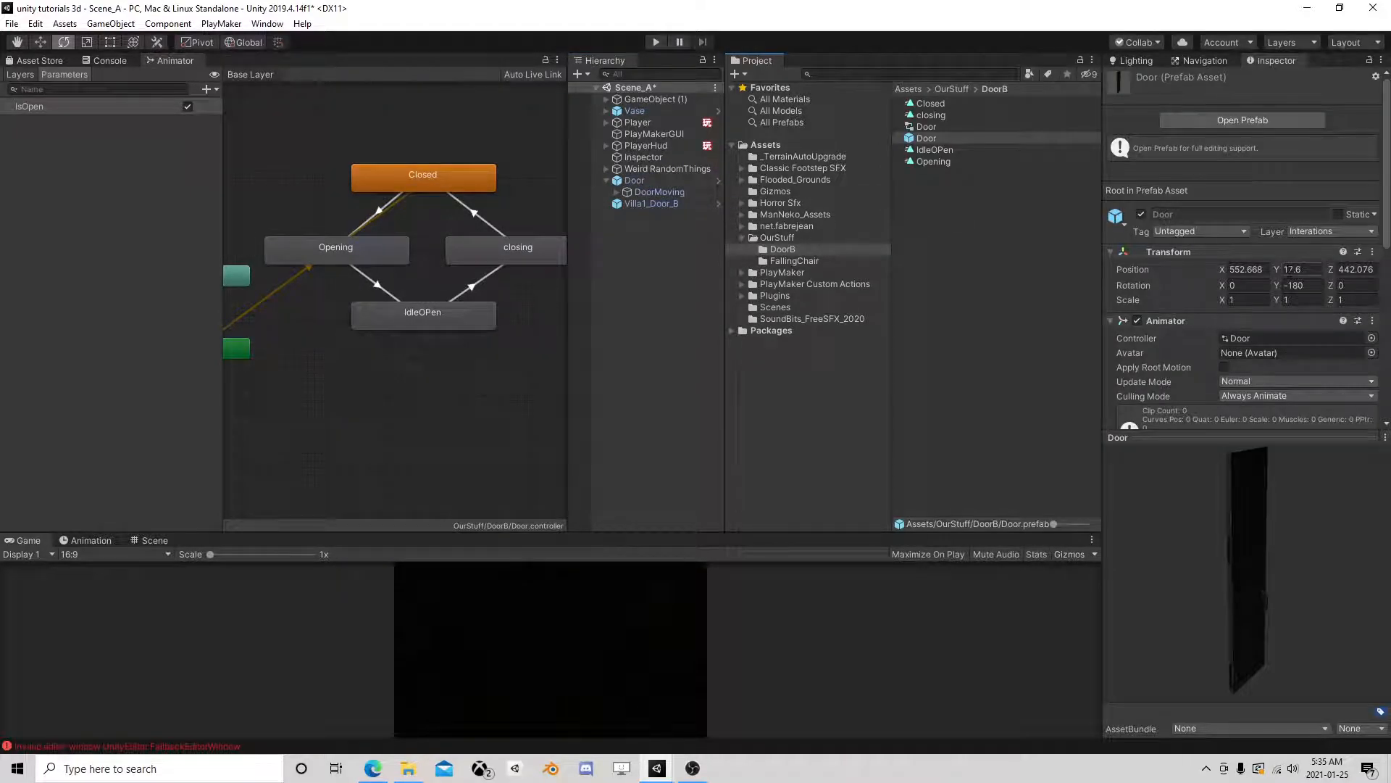
click(1258, 272)
text(0)
click(1307, 272)
text(0)
click(1355, 269)
text(0)
click(1303, 286)
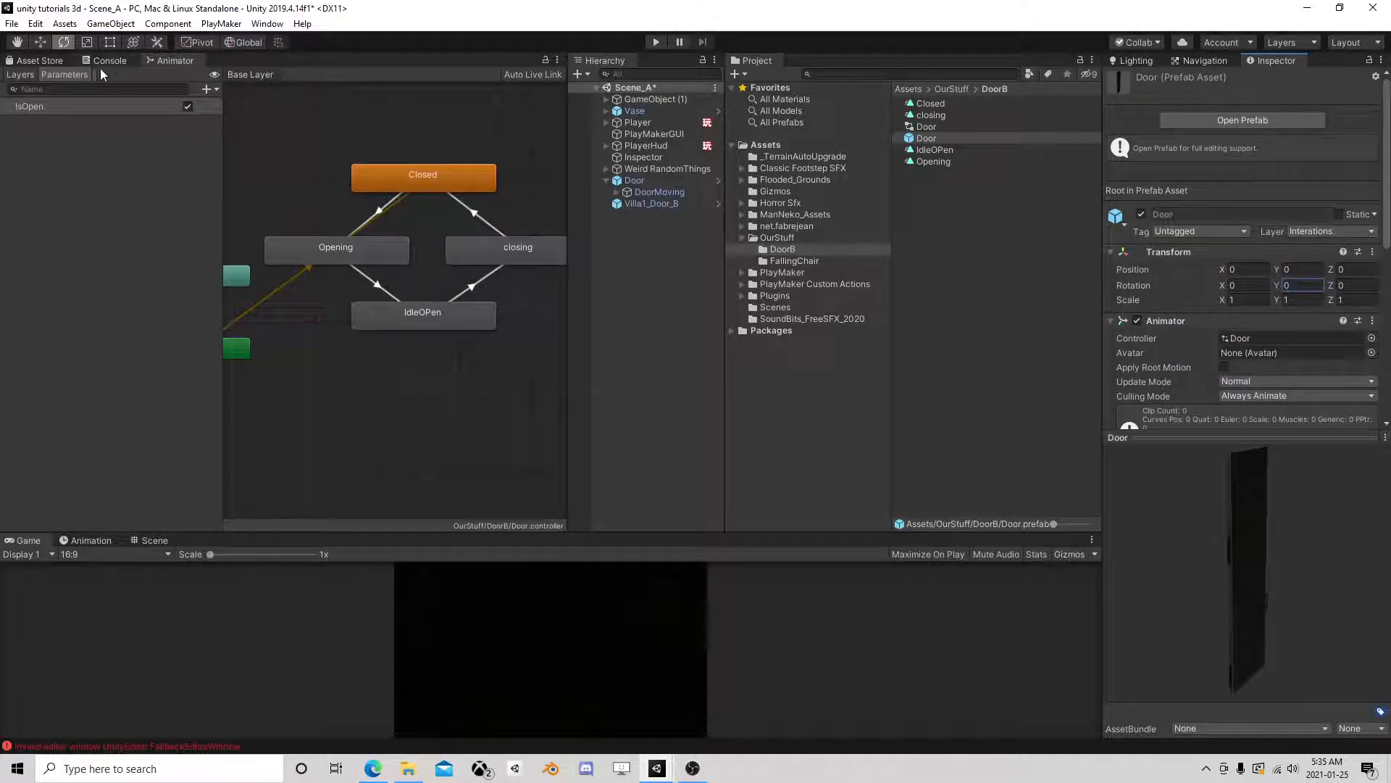
Step: Dock the Scene view back beside the Animator and delete Villa1_Door_B from the scene
drag(154, 539, 291, 65)
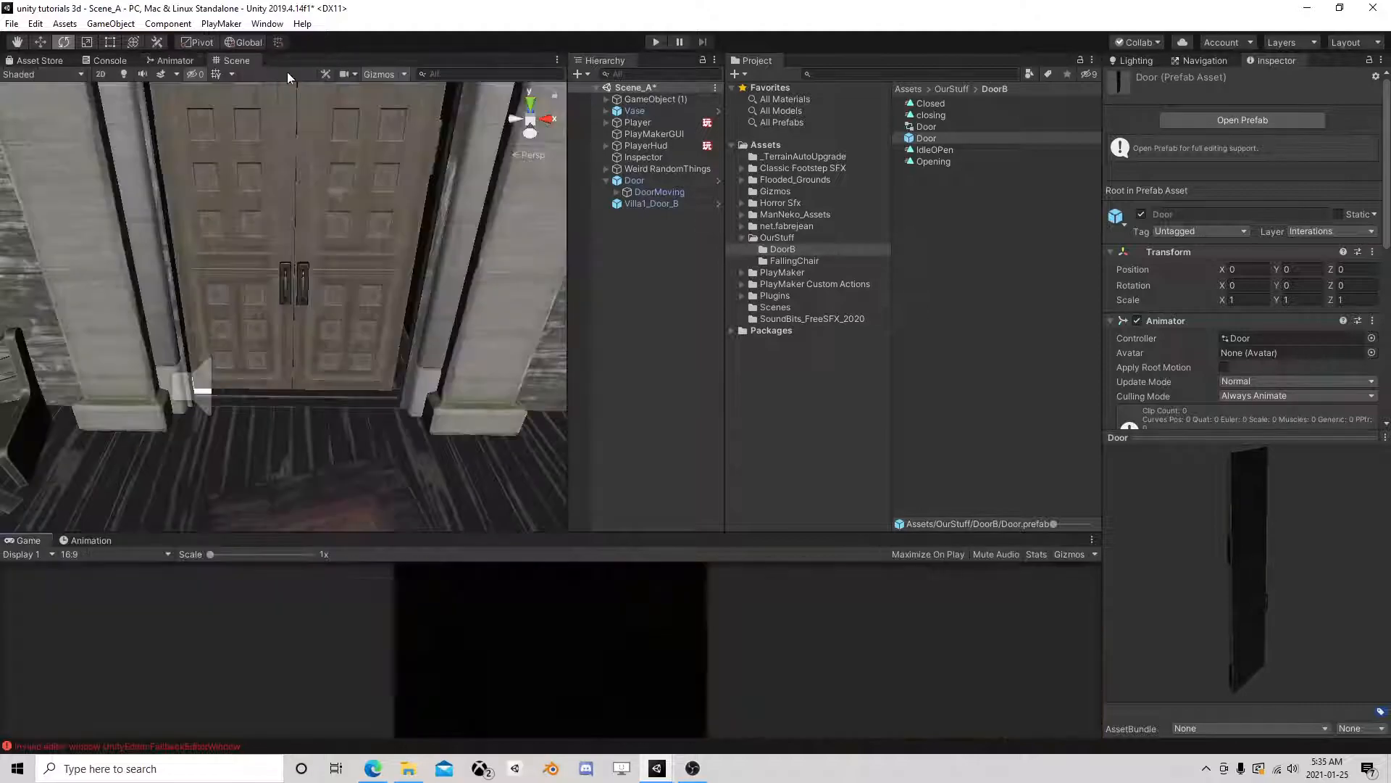
click(641, 203)
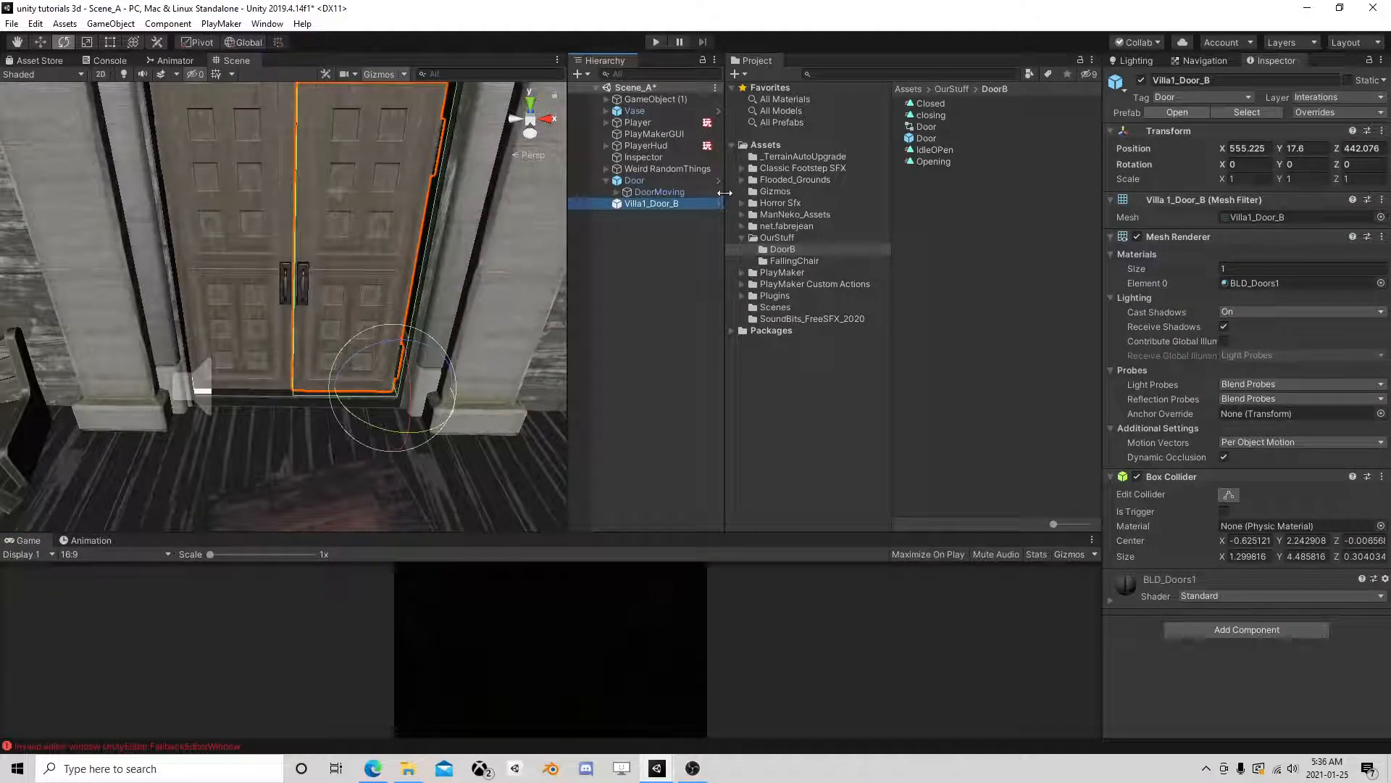
key(Delete)
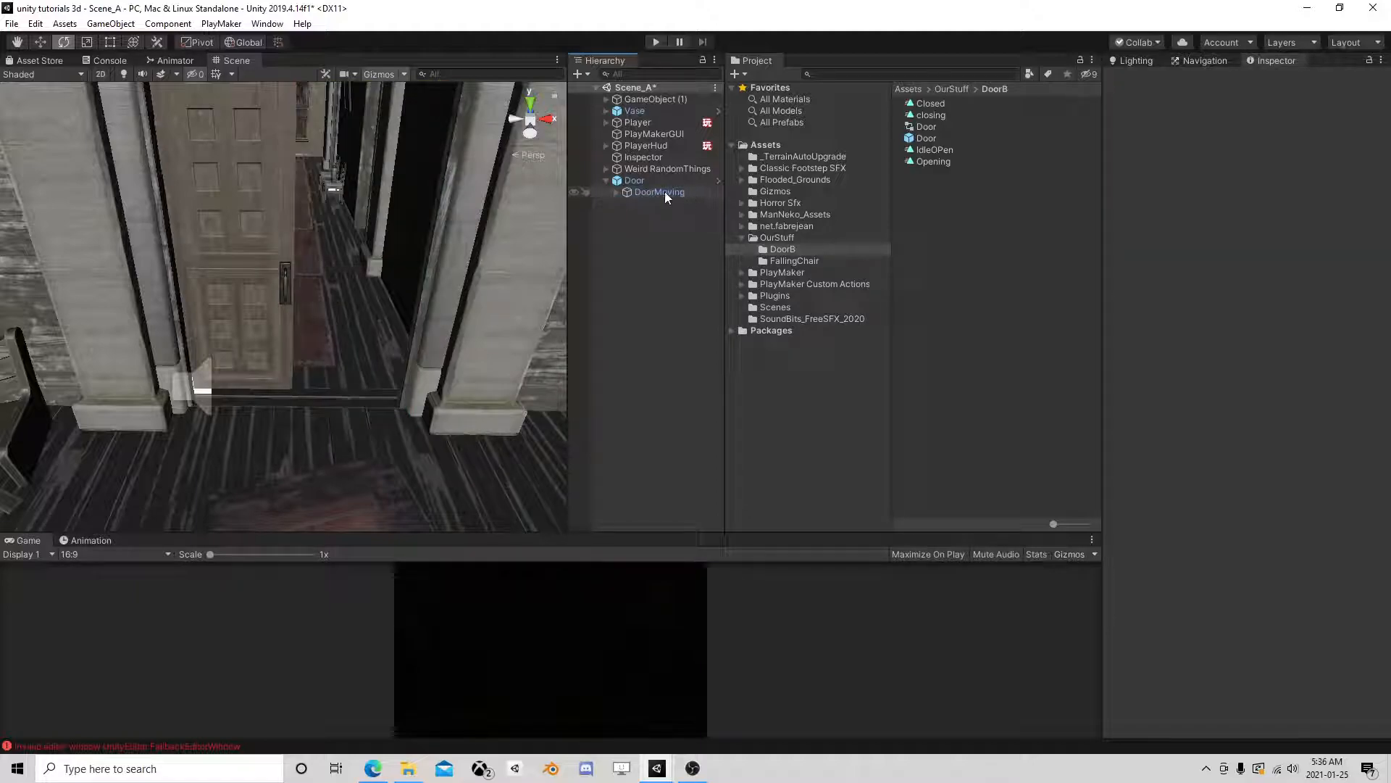
Step: Bring up the Door object's Opening clip in an enlarged Animation window
click(650, 181)
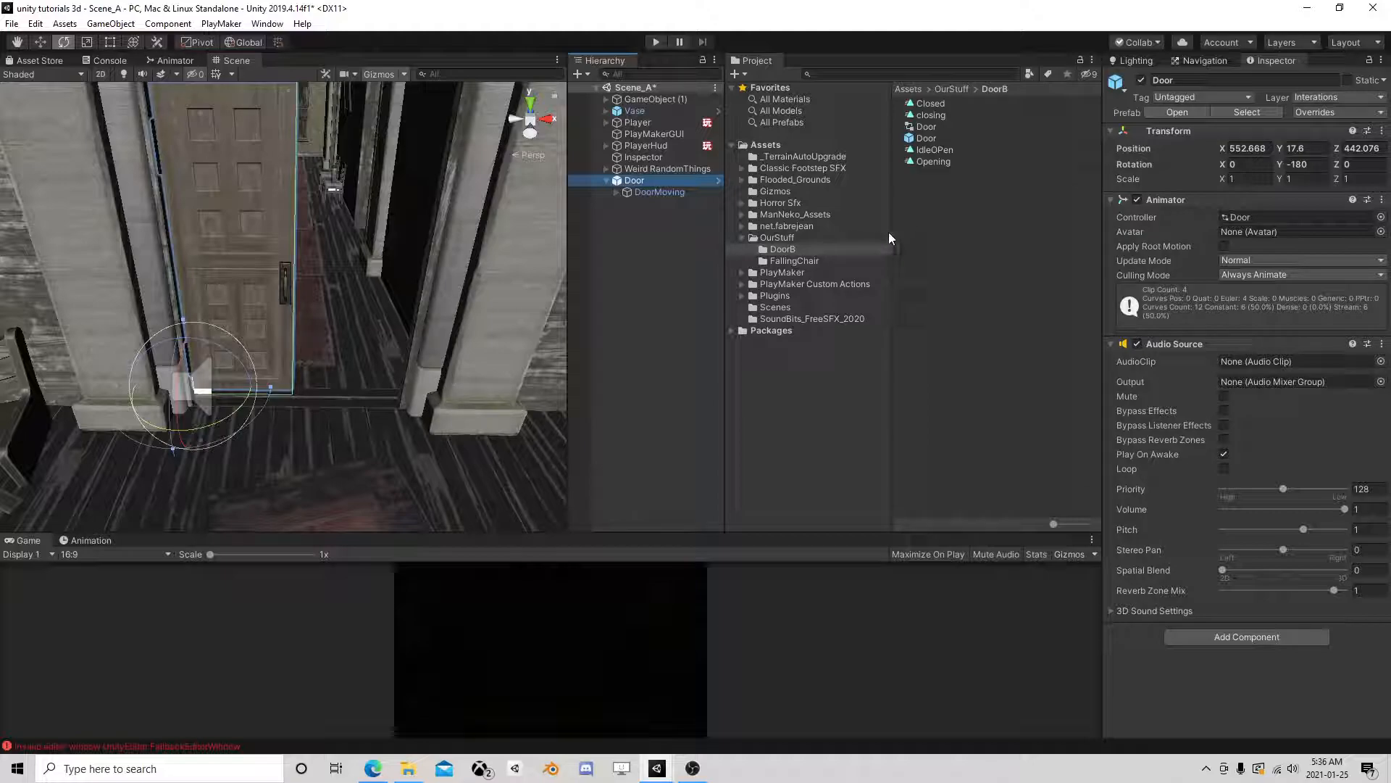
click(646, 190)
click(640, 181)
click(89, 539)
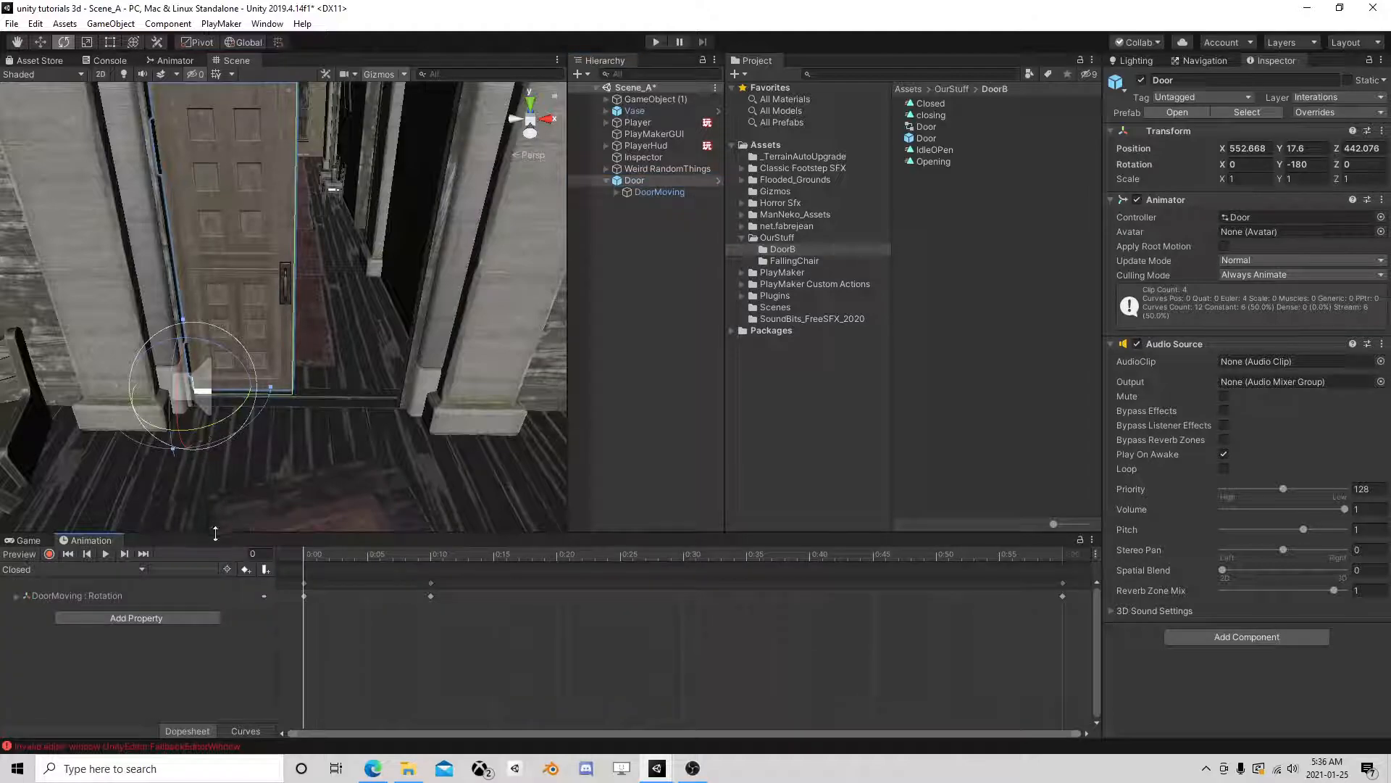
drag(241, 530, 218, 358)
click(80, 397)
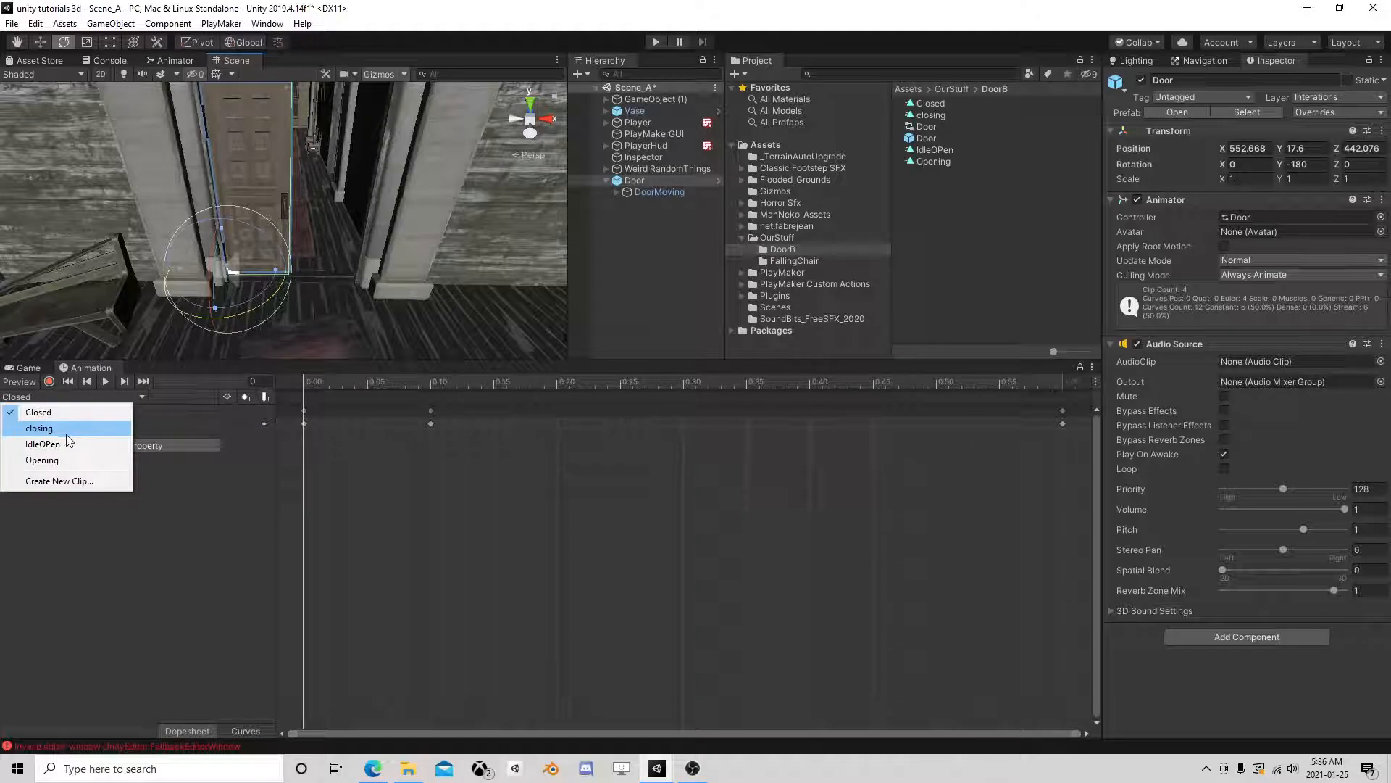
click(59, 461)
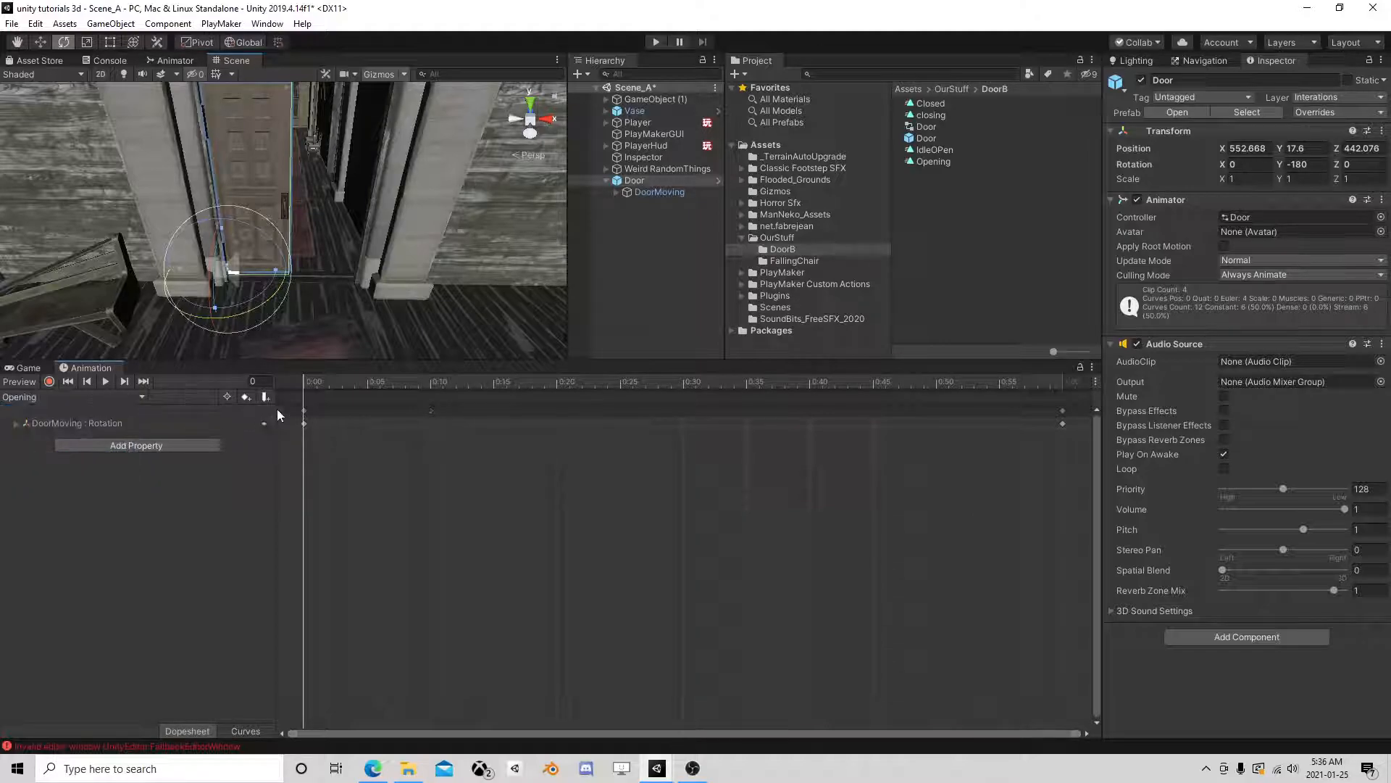
Step: Add an animation event at frame 5 of the Opening clip and check which functions it can call
drag(310, 379, 366, 394)
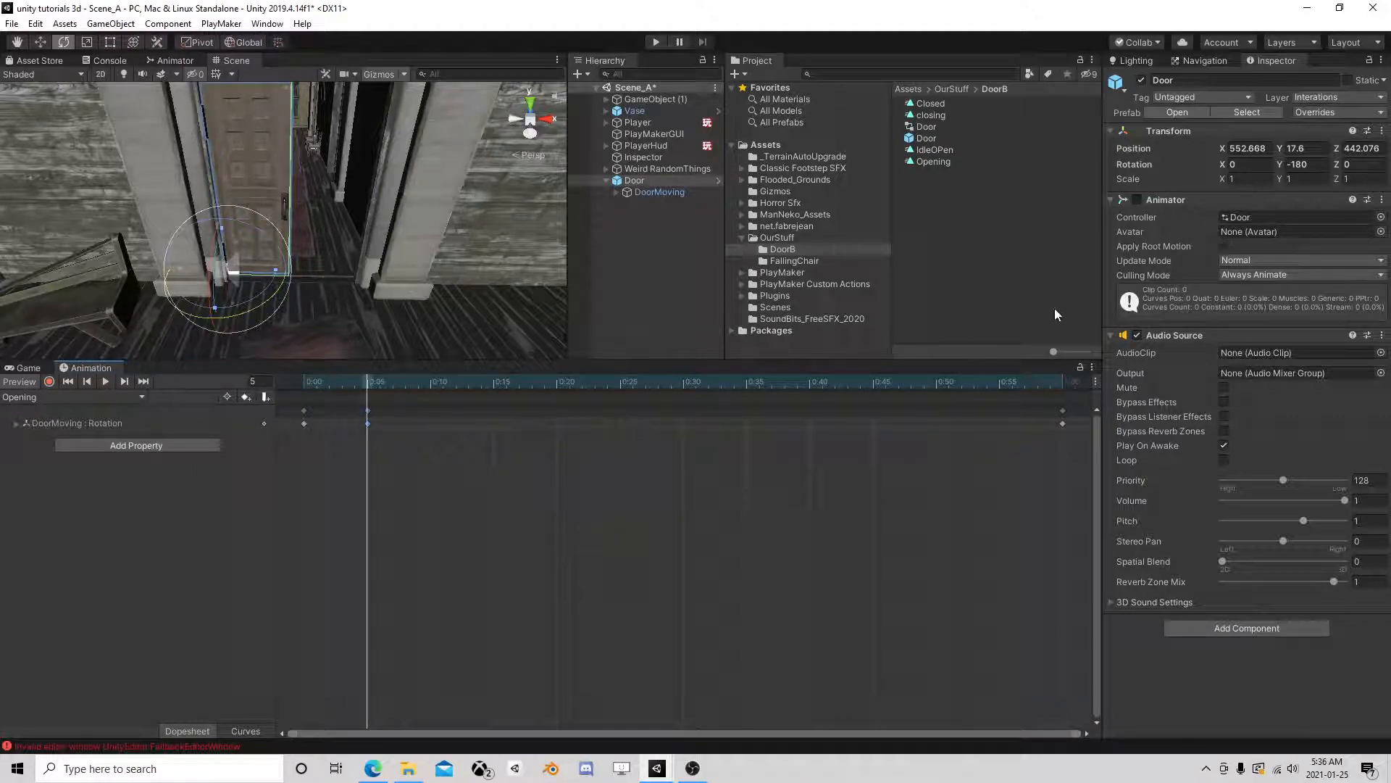
click(369, 410)
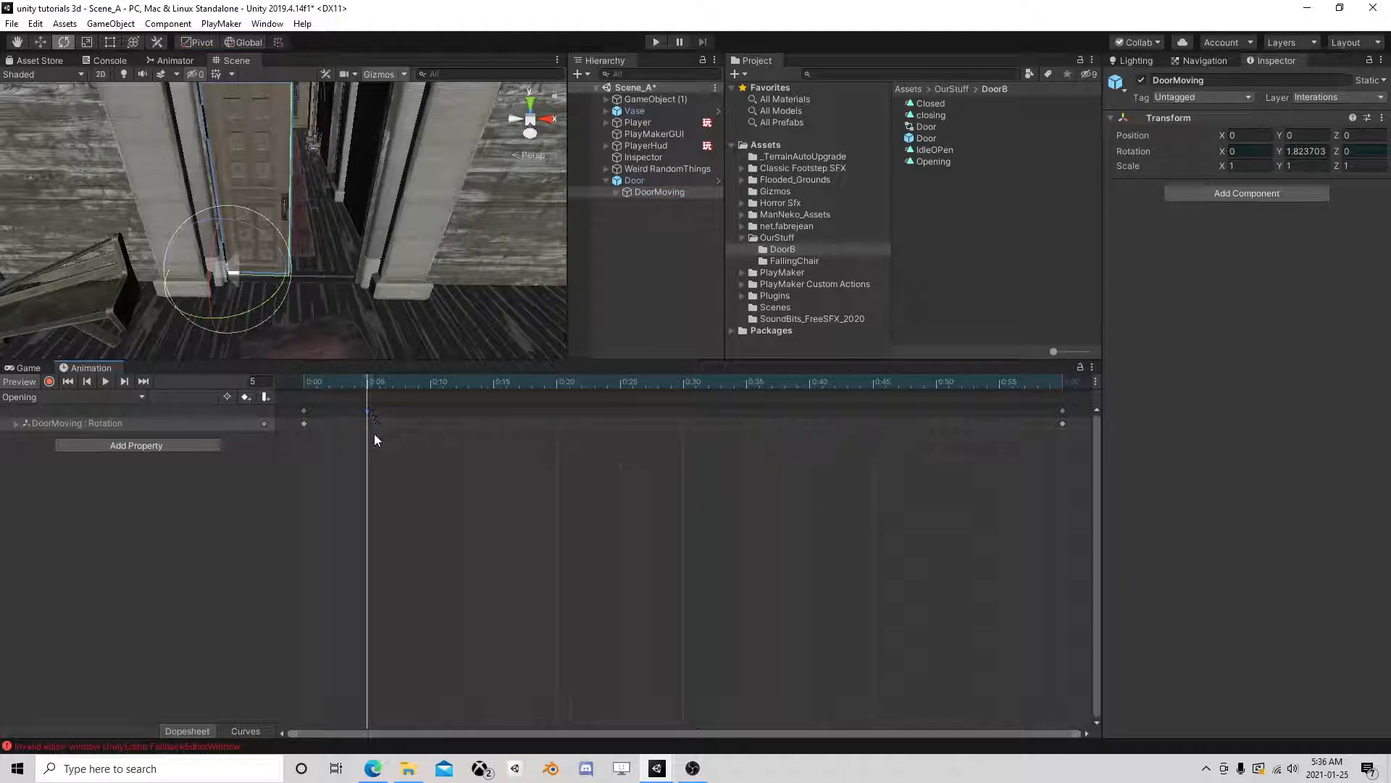
click(266, 397)
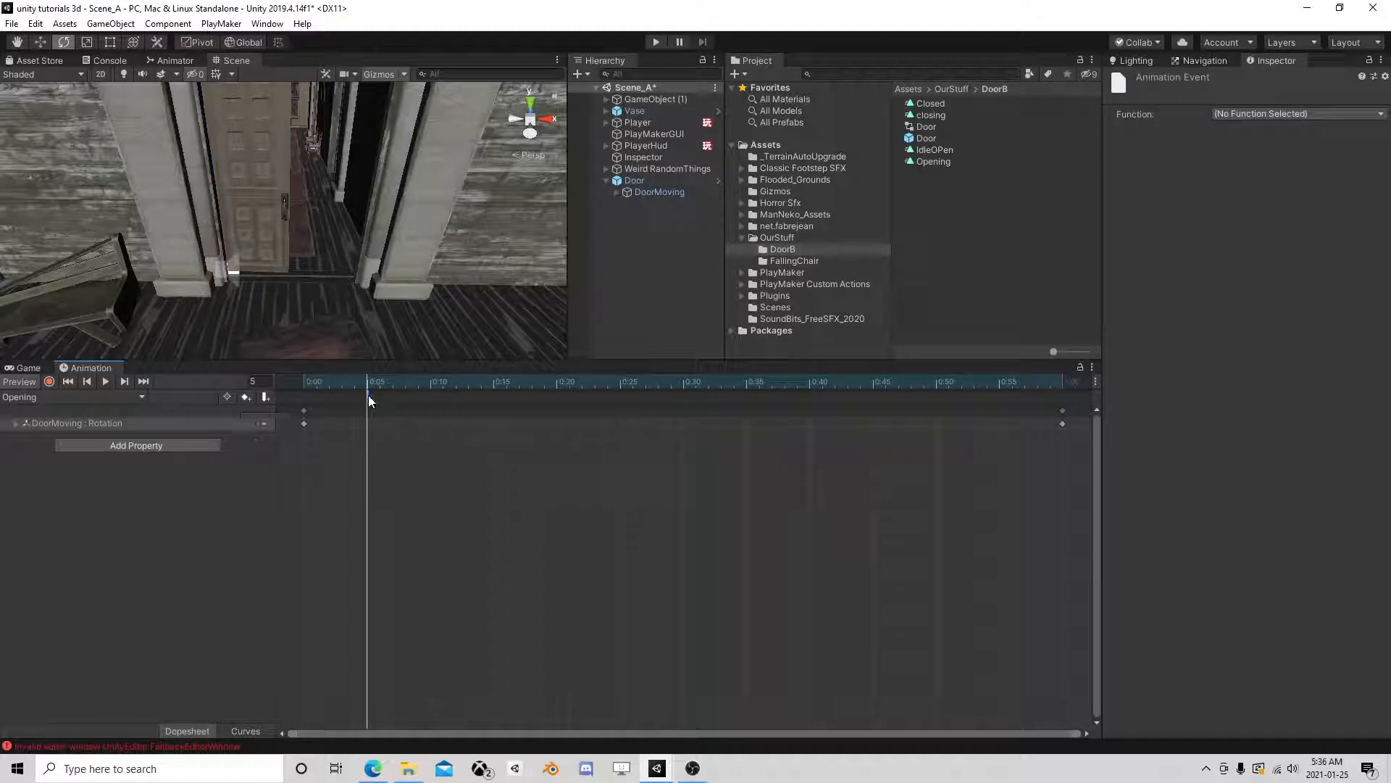
click(1293, 113)
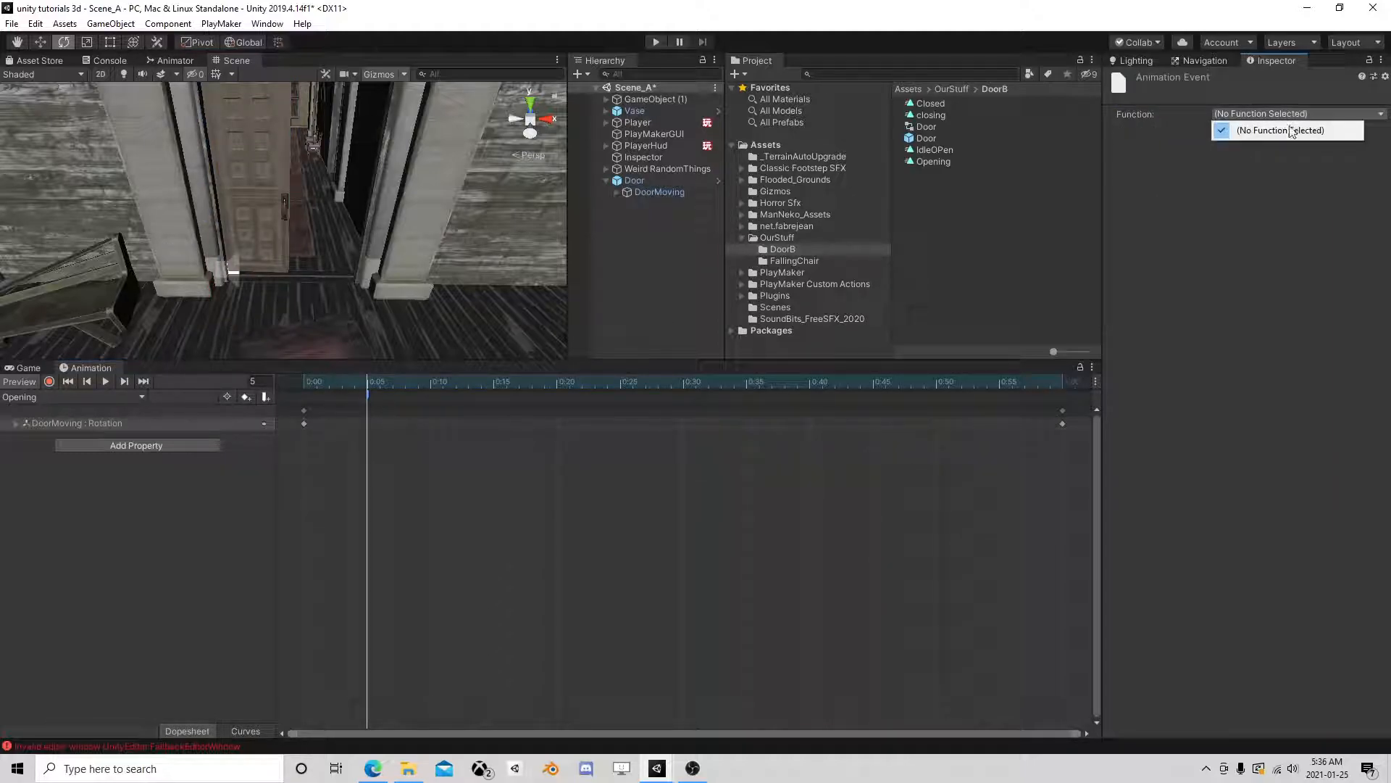
click(1232, 162)
Step: Add a PlayMakerFSM component to the Door object
click(644, 179)
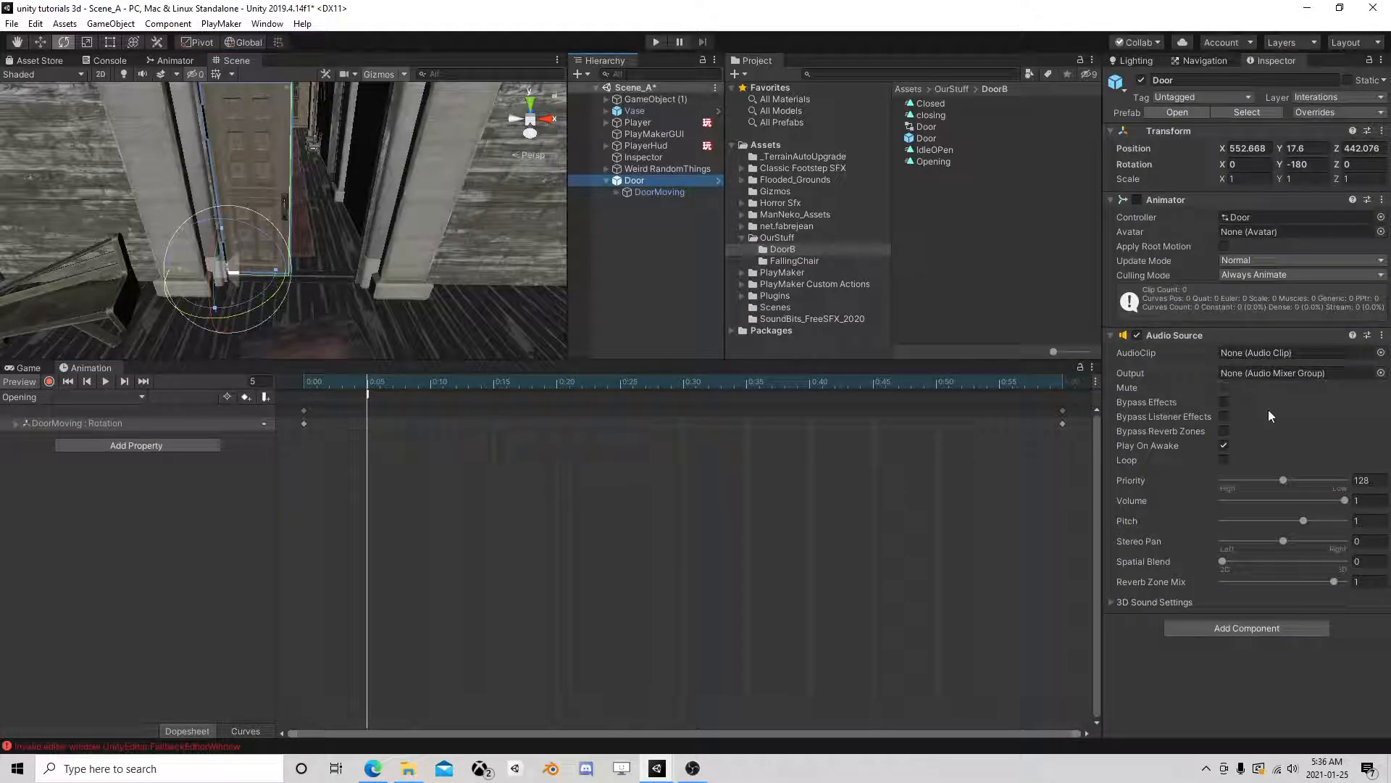
click(1275, 627)
text(fsm)
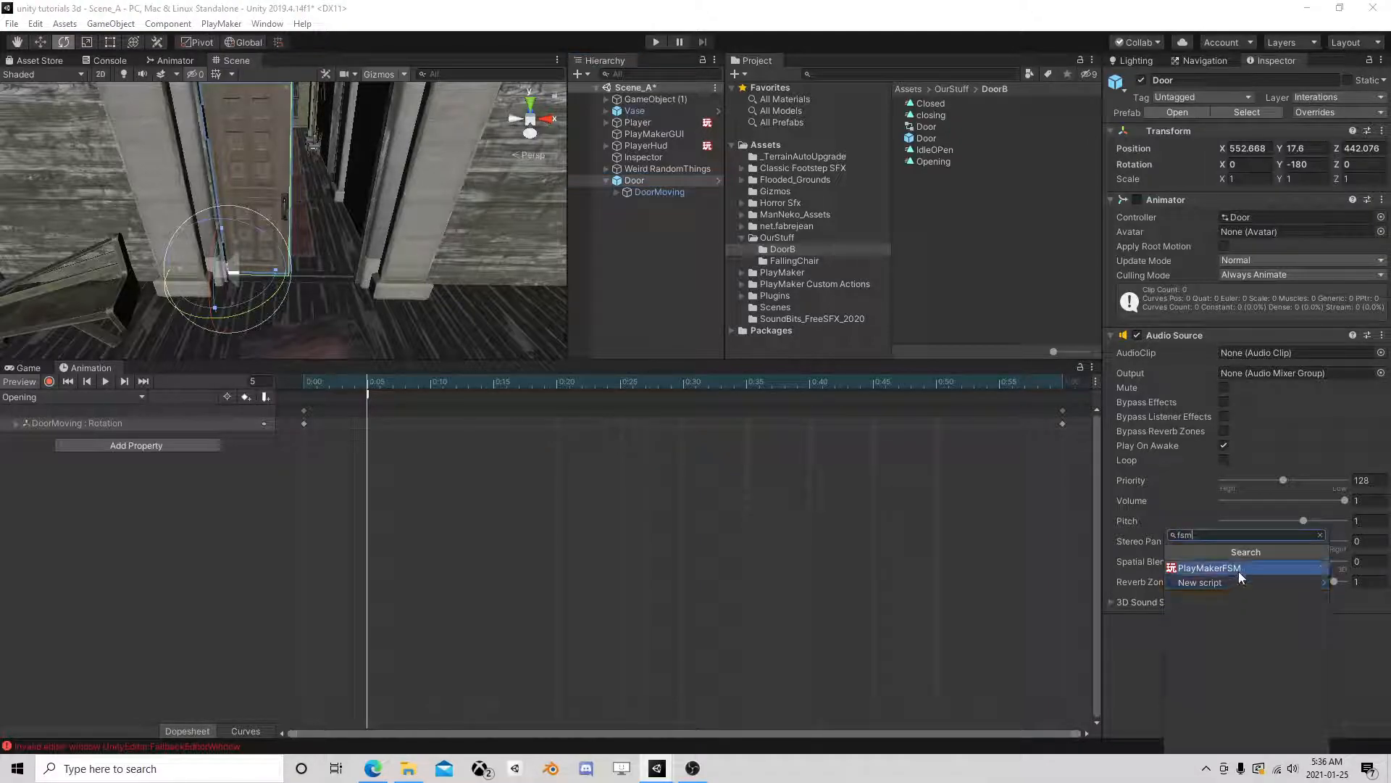
click(1218, 568)
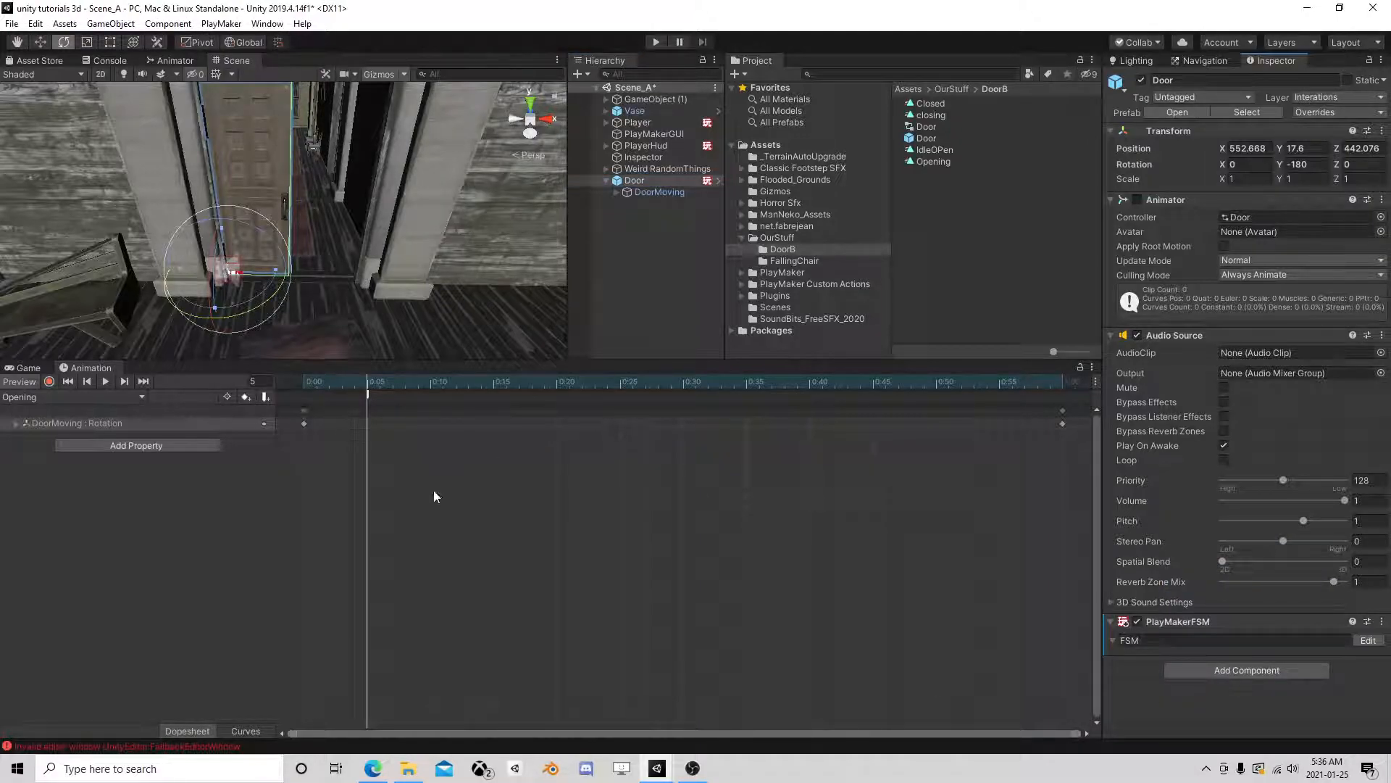
Step: Make the Opening clip's frame 5 event call SendEvent (String) with the string Sound
click(368, 394)
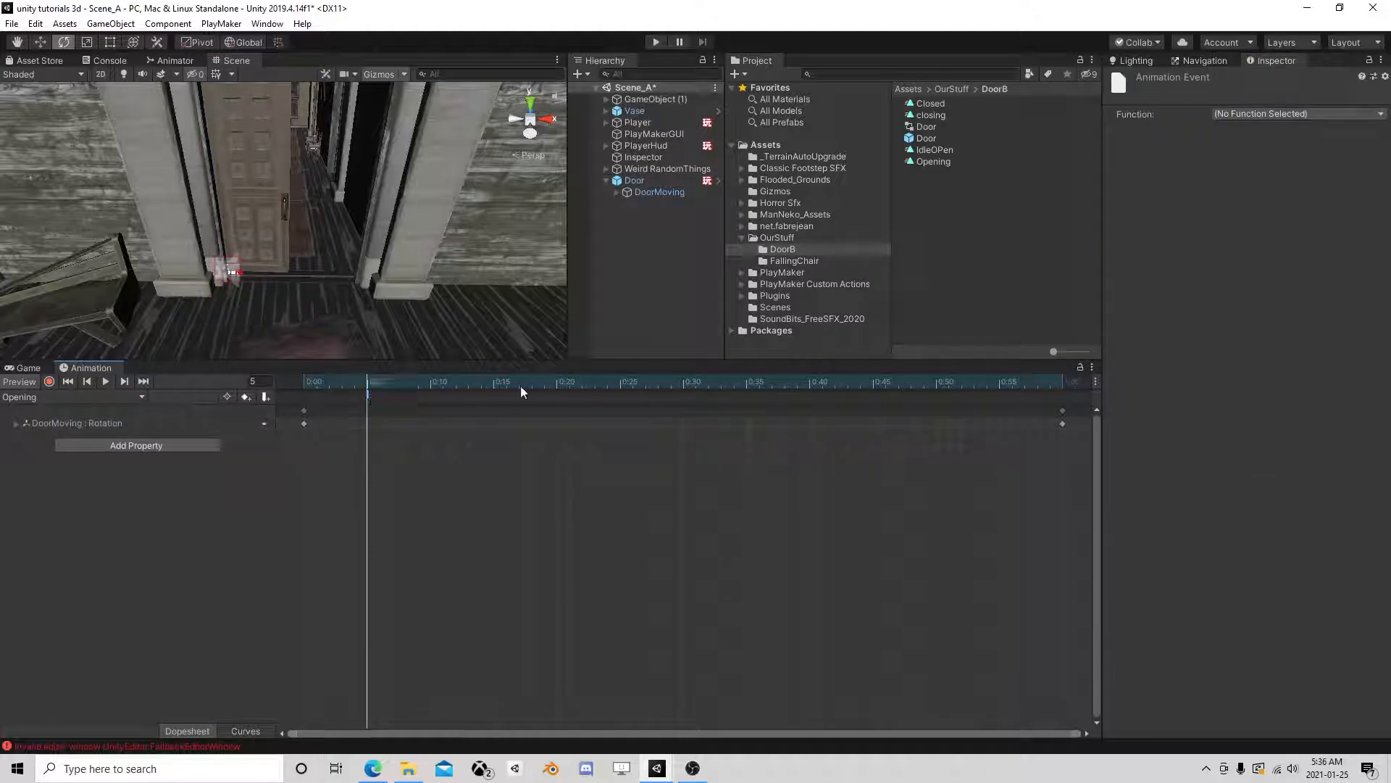
click(1328, 115)
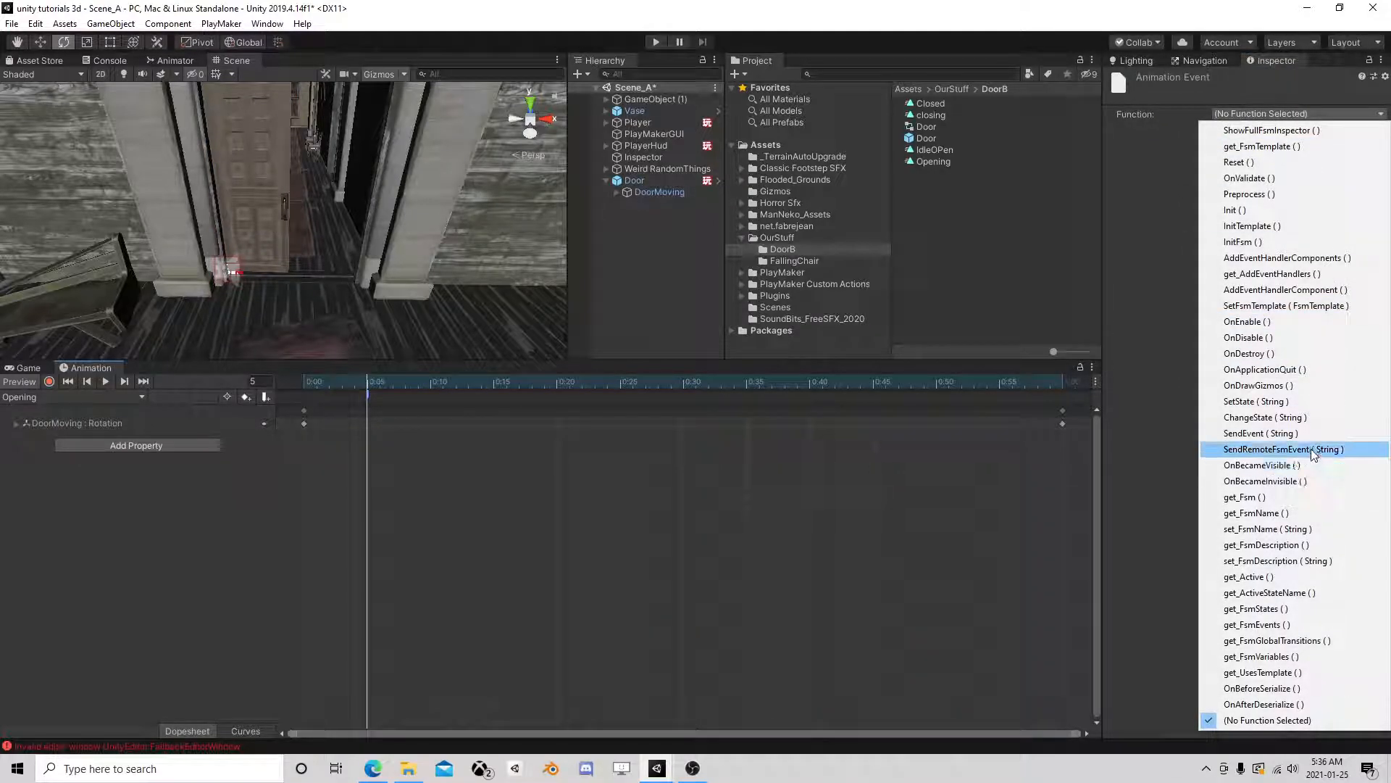
click(1293, 433)
click(1297, 149)
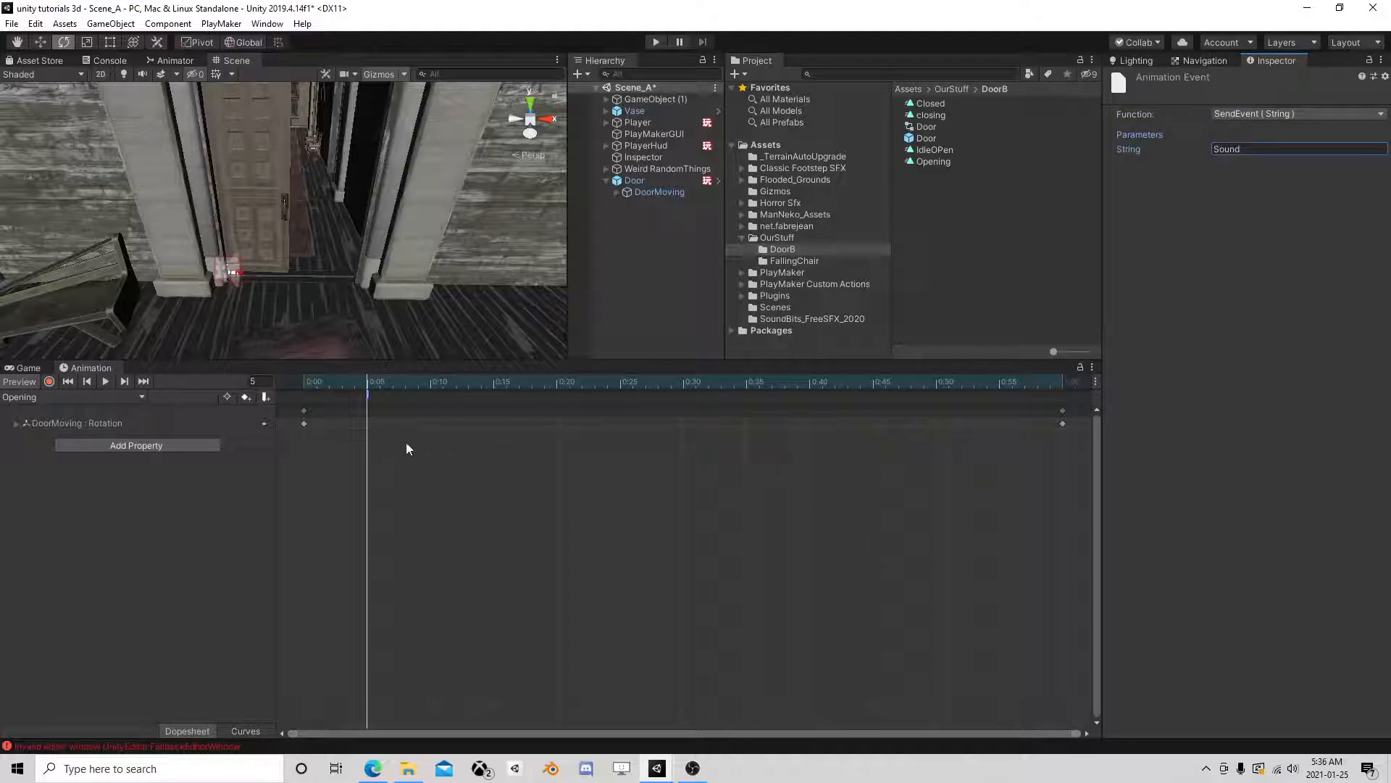
Step: Add an animation event at frame 3 of the closing clip that calls SendEvent (String) with the string Sound
click(37, 402)
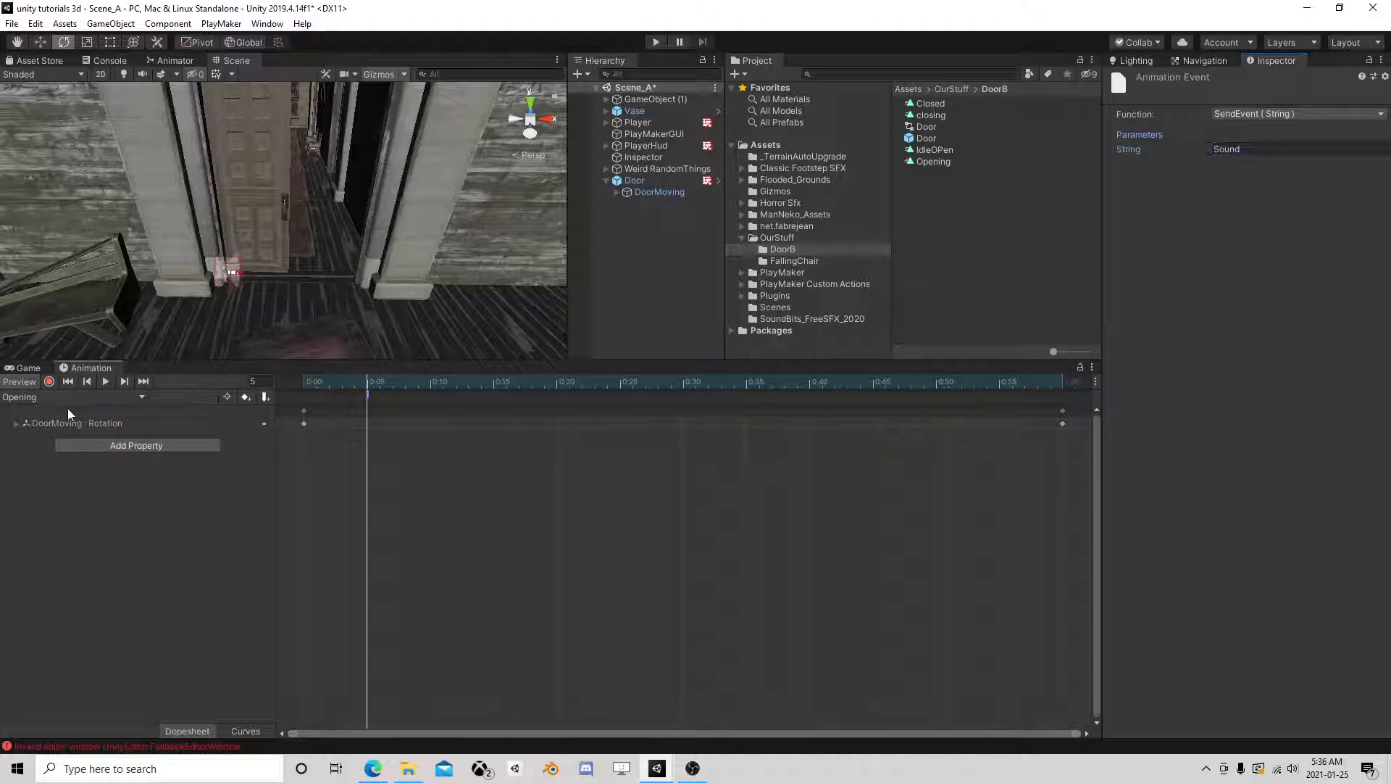
click(71, 398)
click(75, 429)
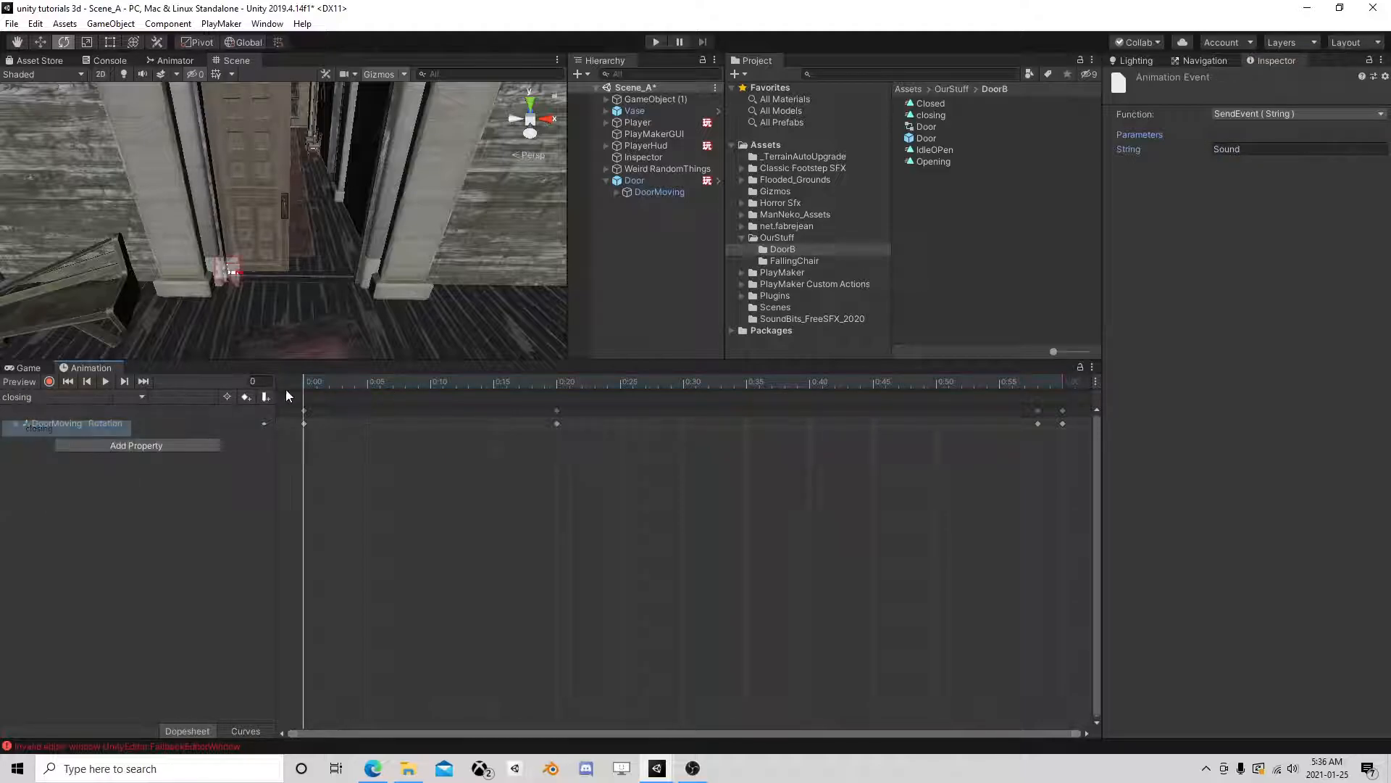
drag(313, 381, 337, 396)
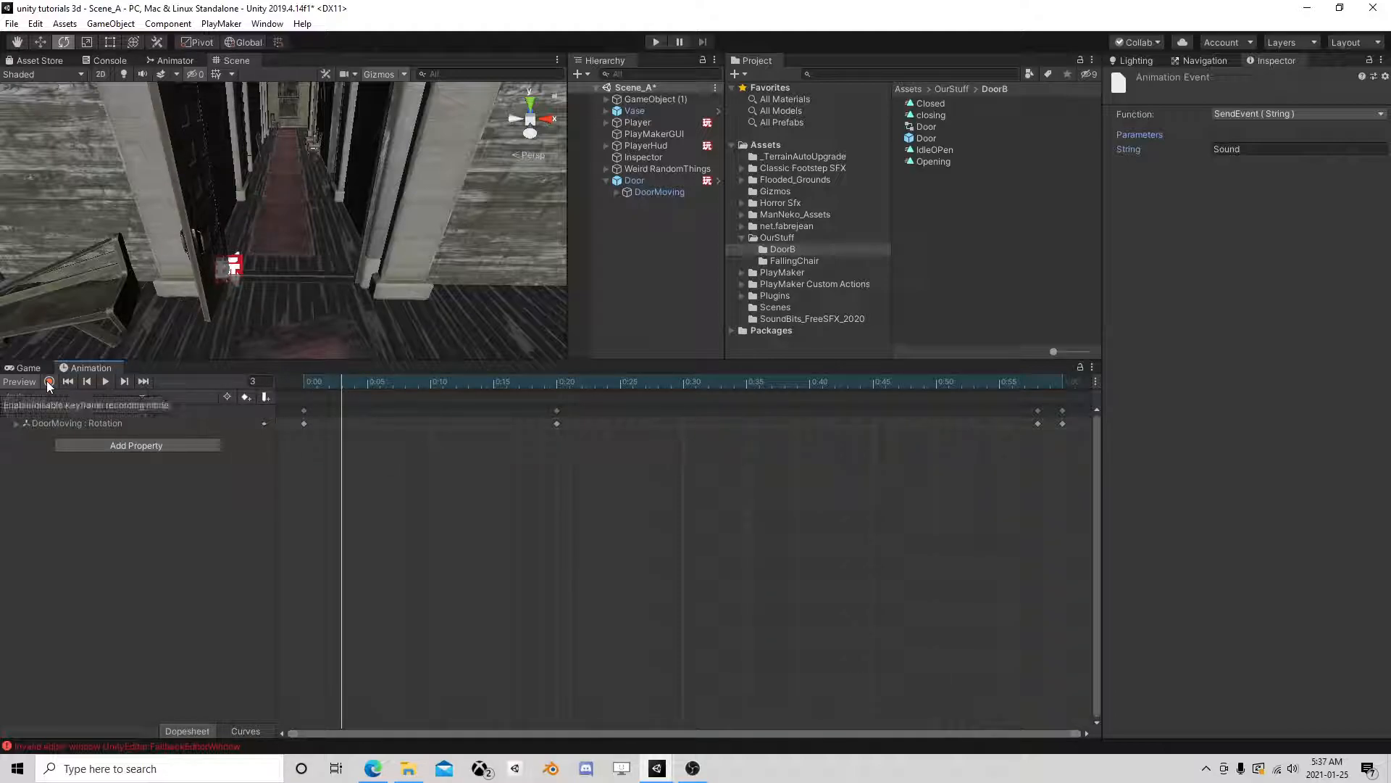
click(266, 396)
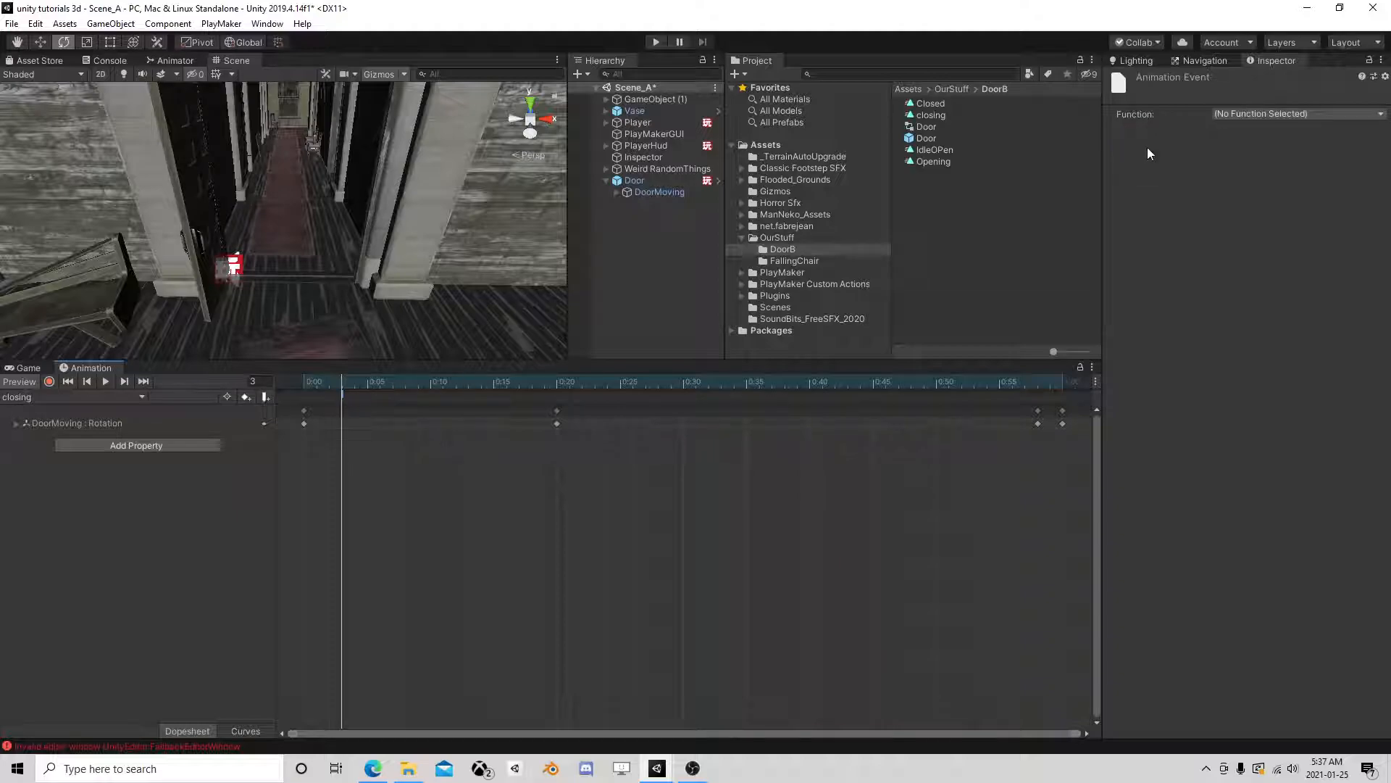
click(1241, 114)
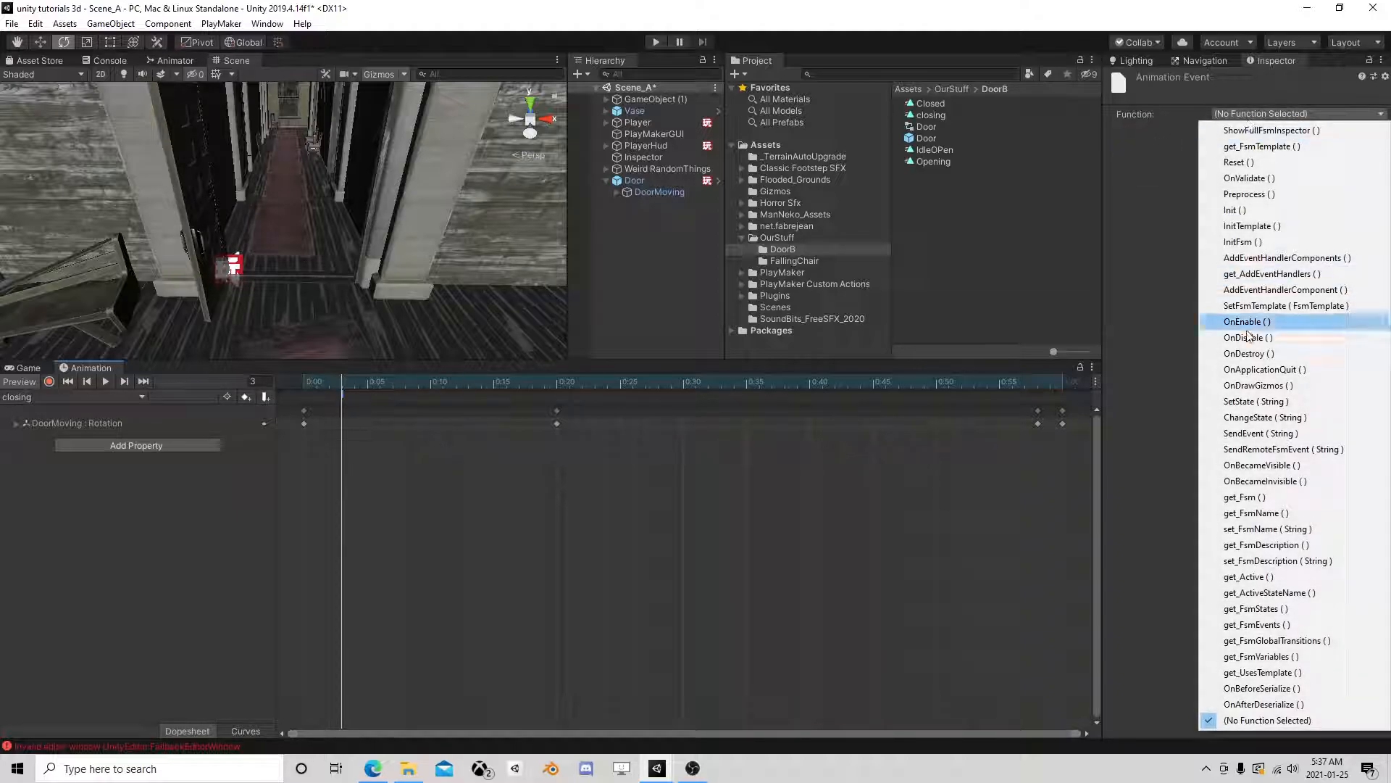
click(1297, 434)
click(1274, 150)
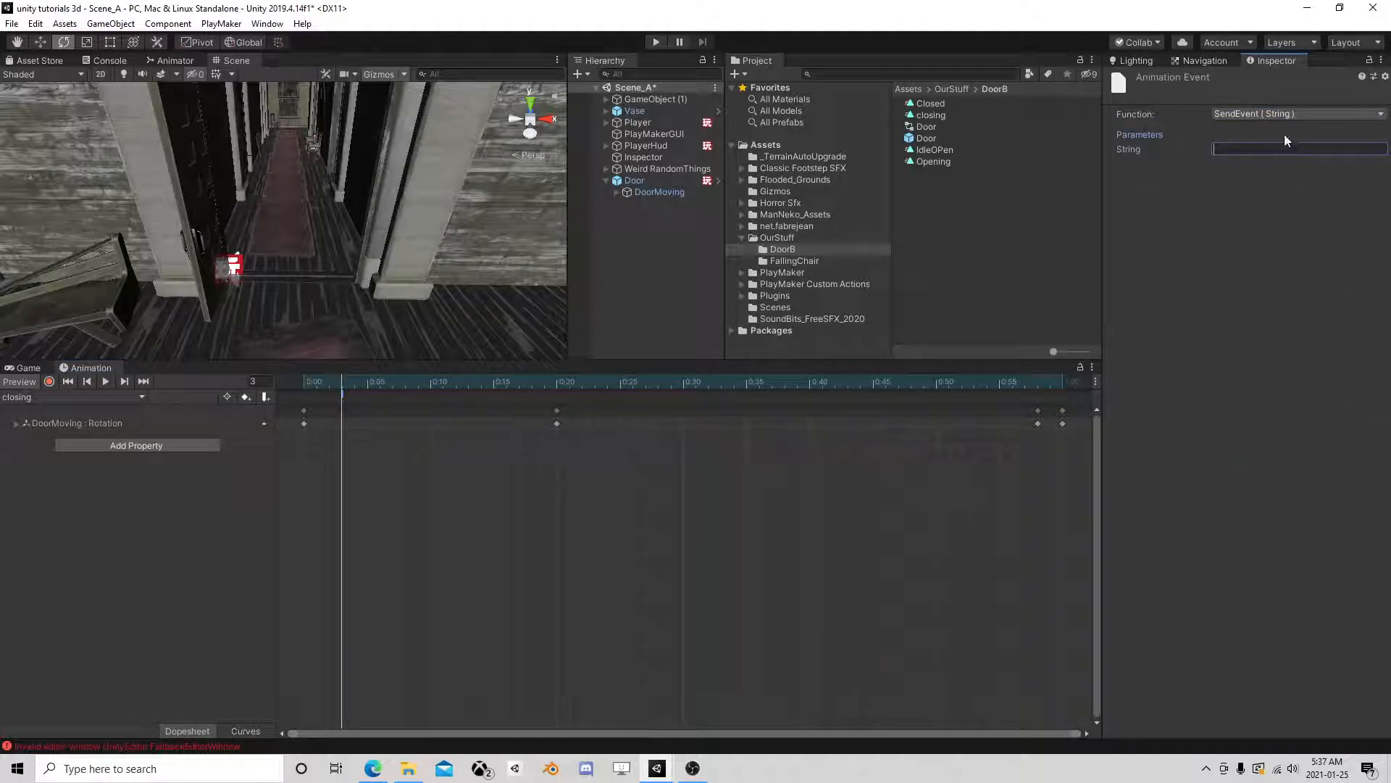
text(Sound)
drag(1055, 388, 1013, 388)
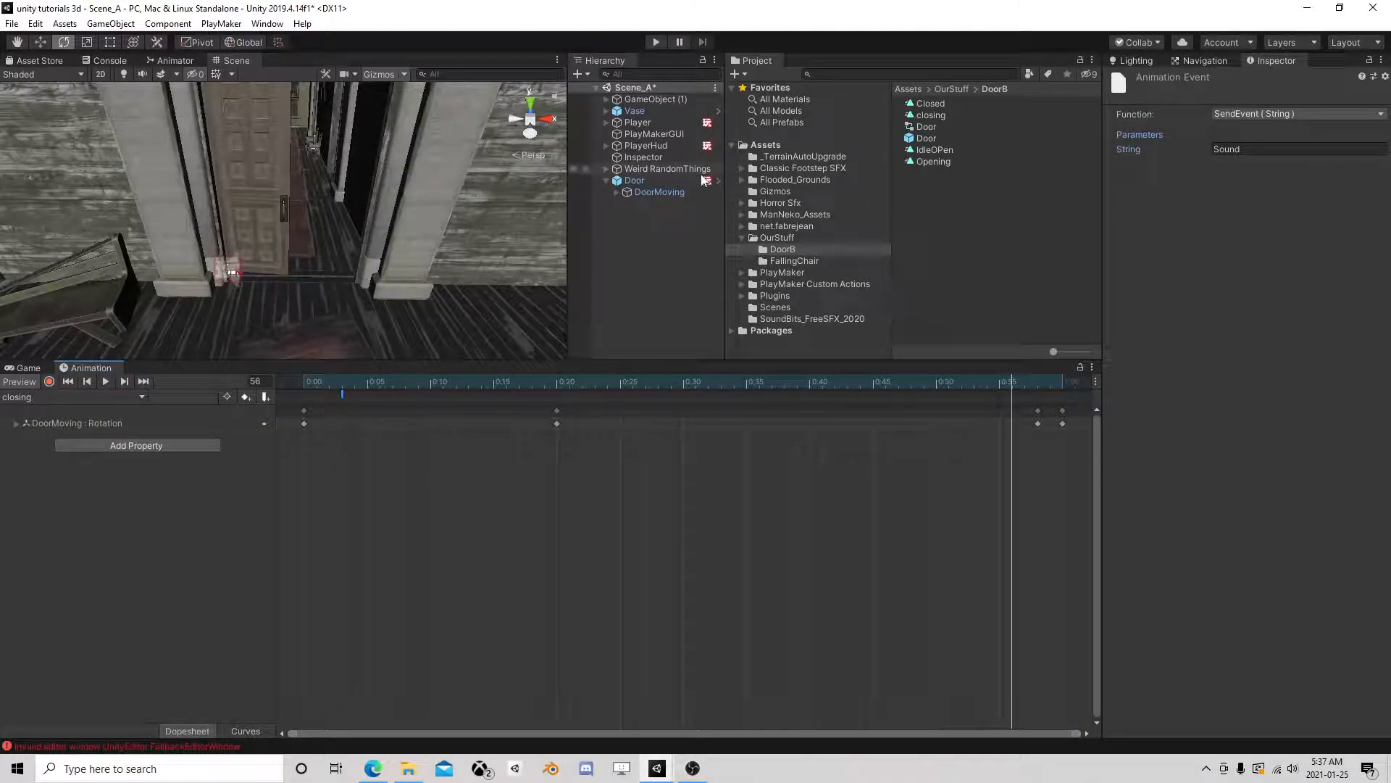
click(663, 180)
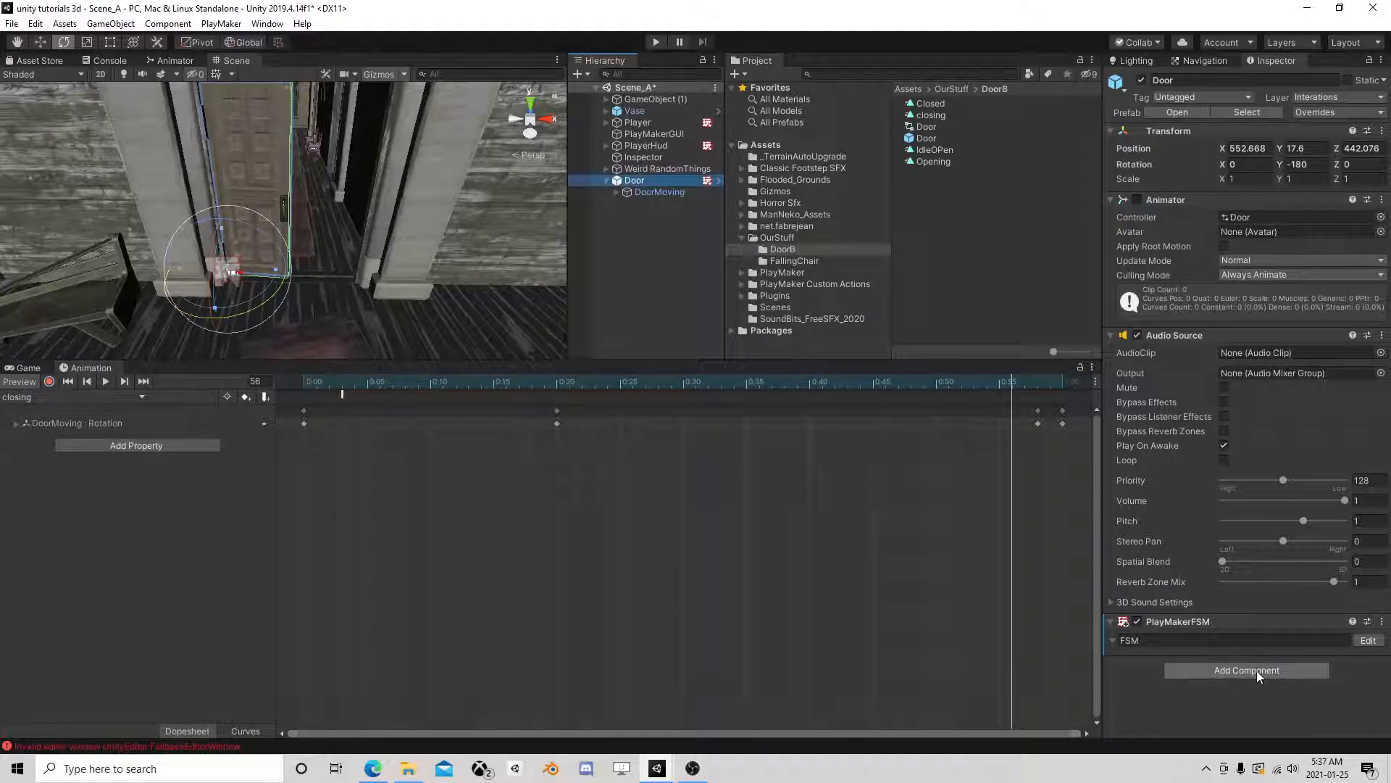
click(1368, 640)
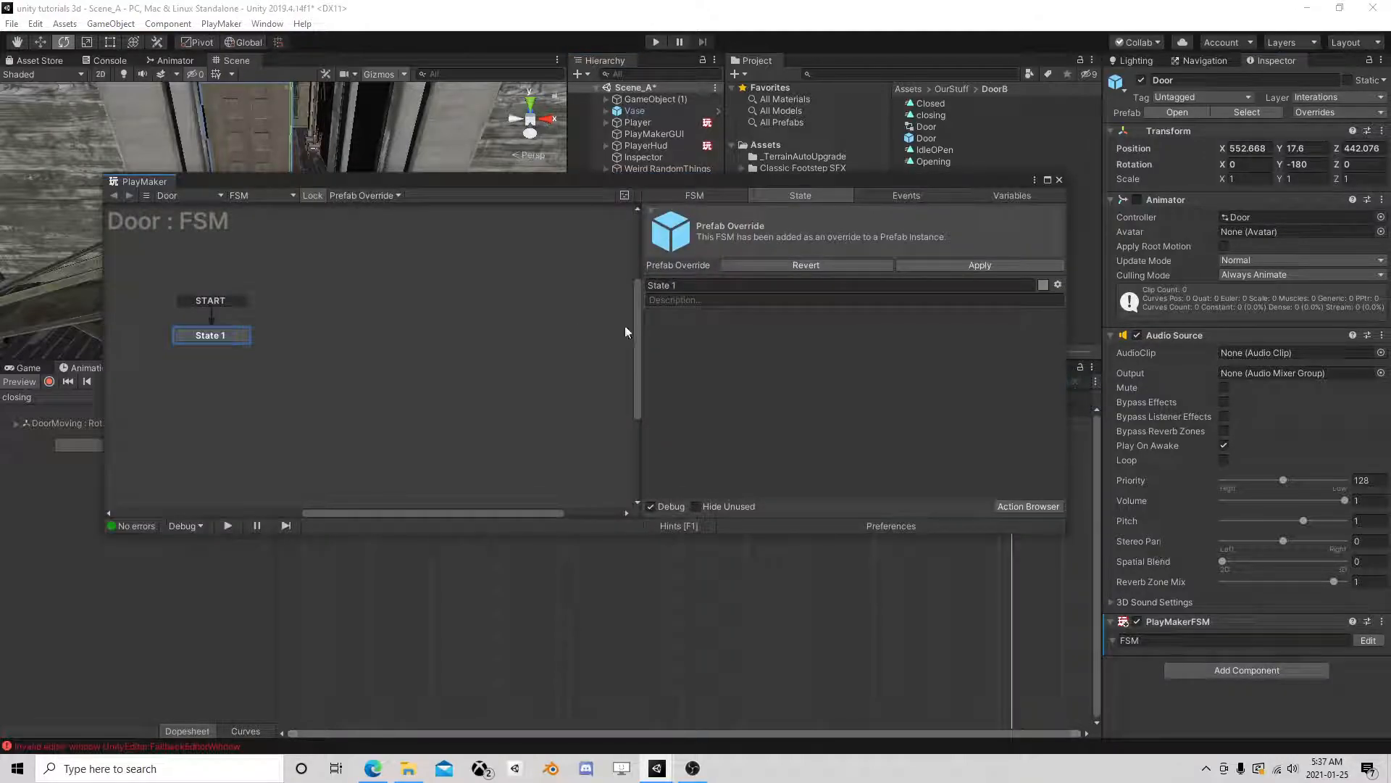
click(1059, 179)
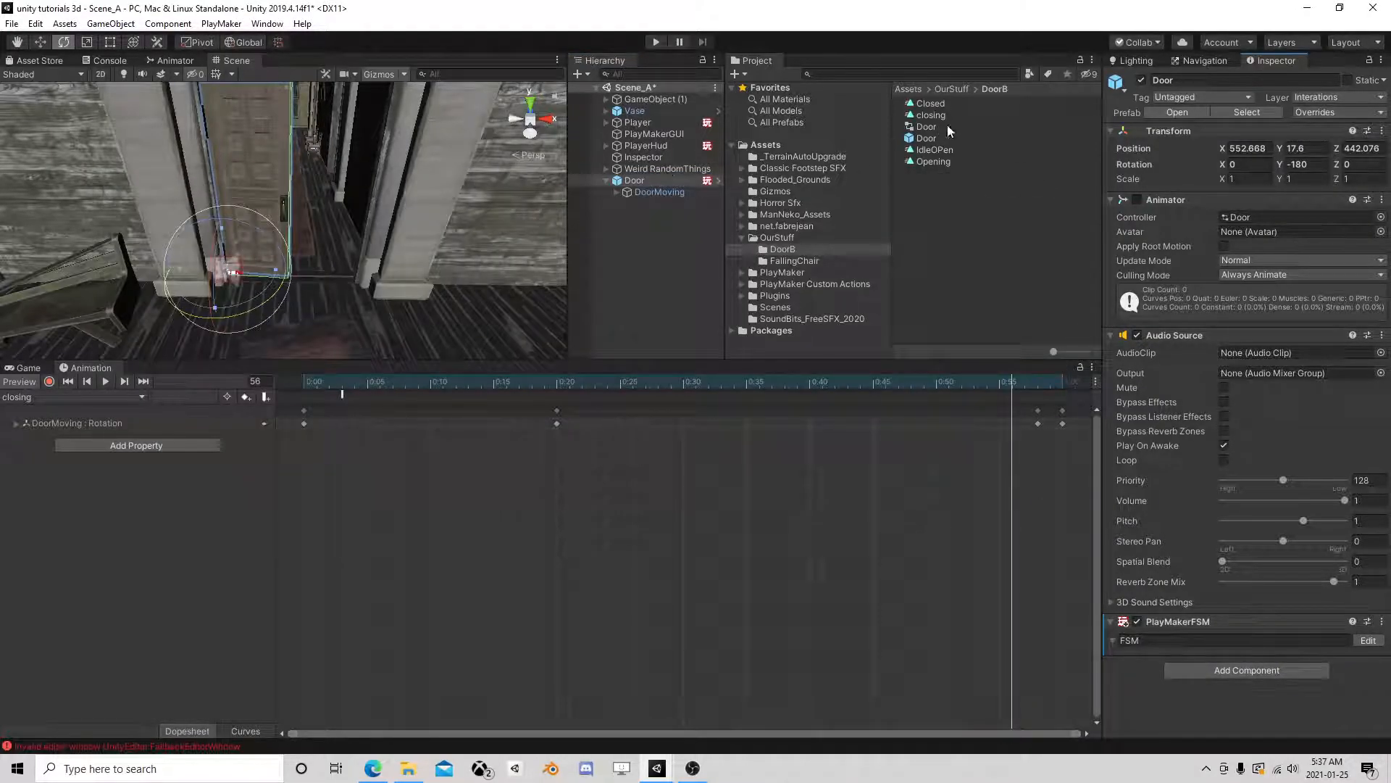
Step: Open the Door prefab from the DoorB folder for editing and add a PlayMakerFSM component to its root
click(934, 142)
click(1229, 112)
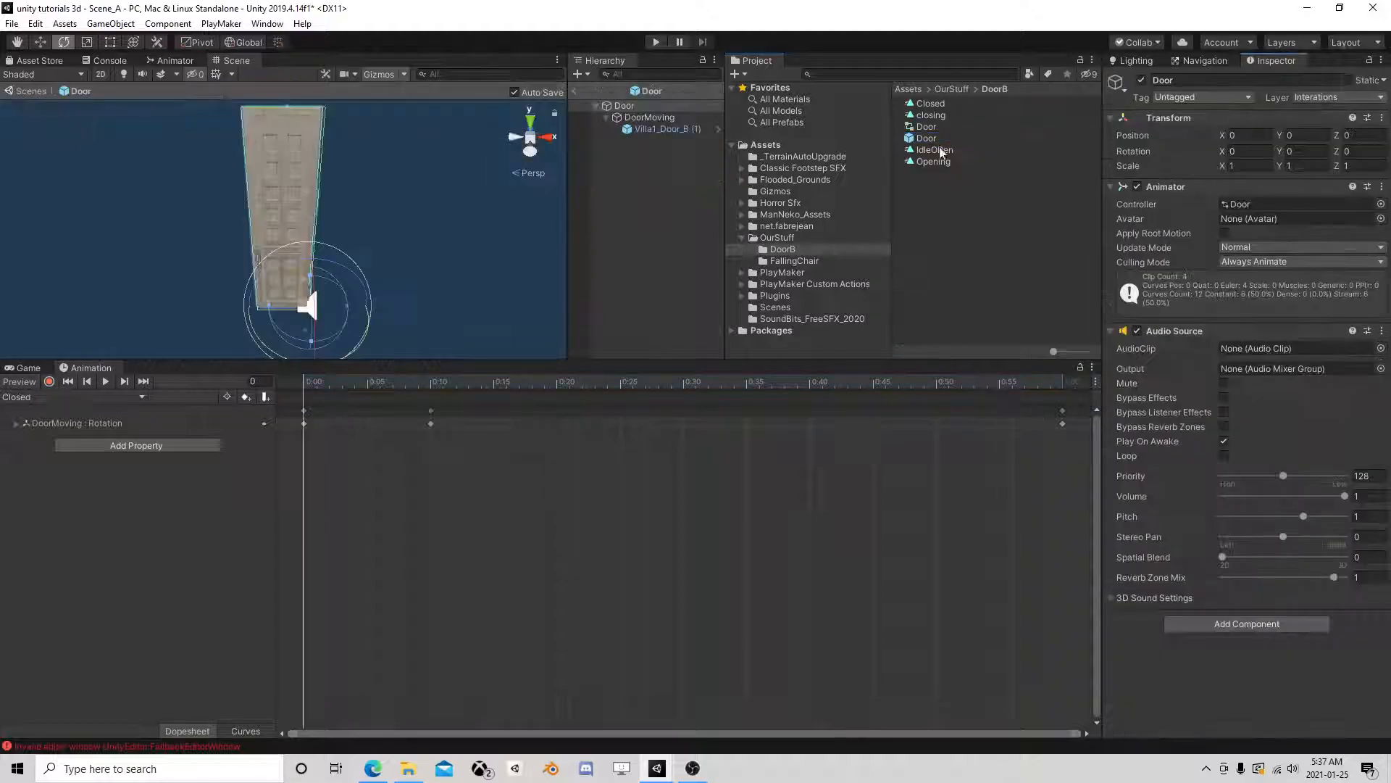
click(1238, 621)
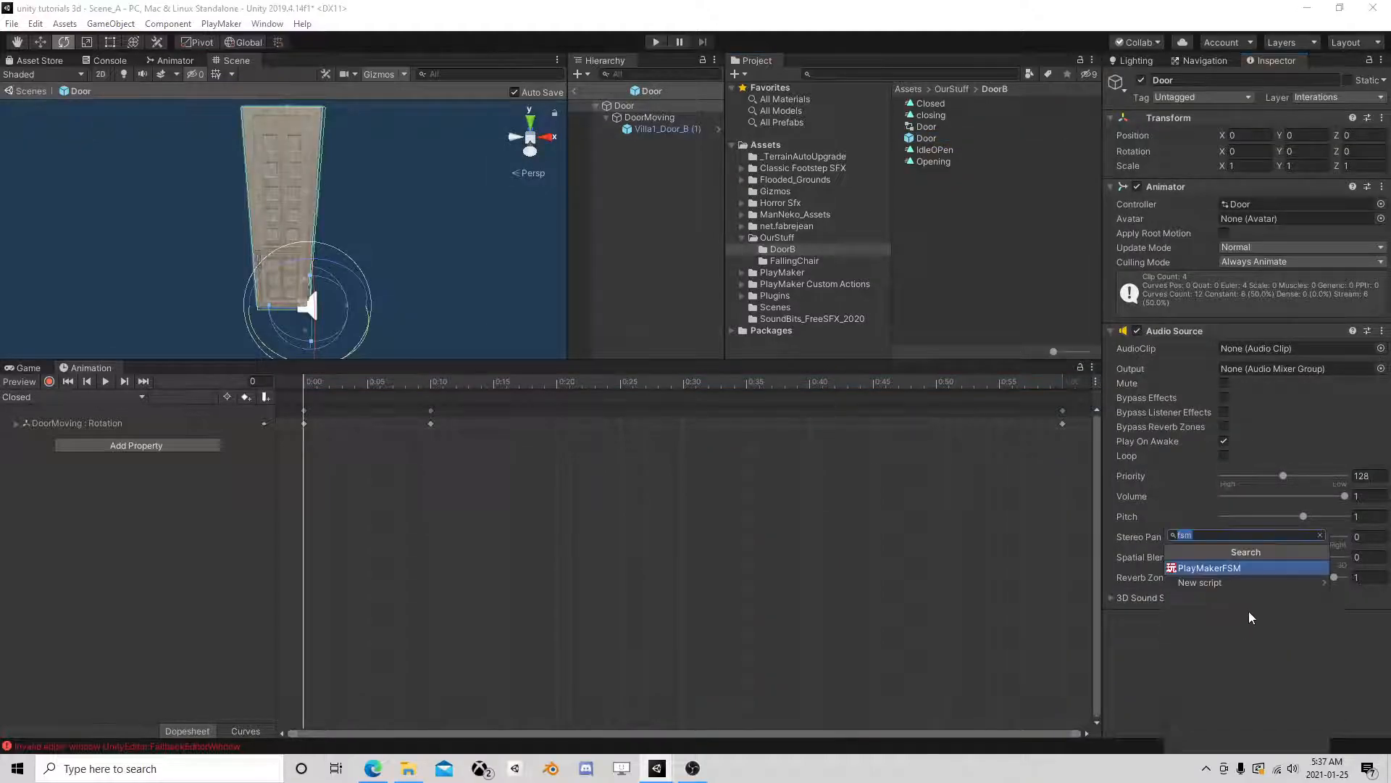
click(1244, 571)
Step: Open the prefab's FSM for editing and add an event named Sound
click(1366, 637)
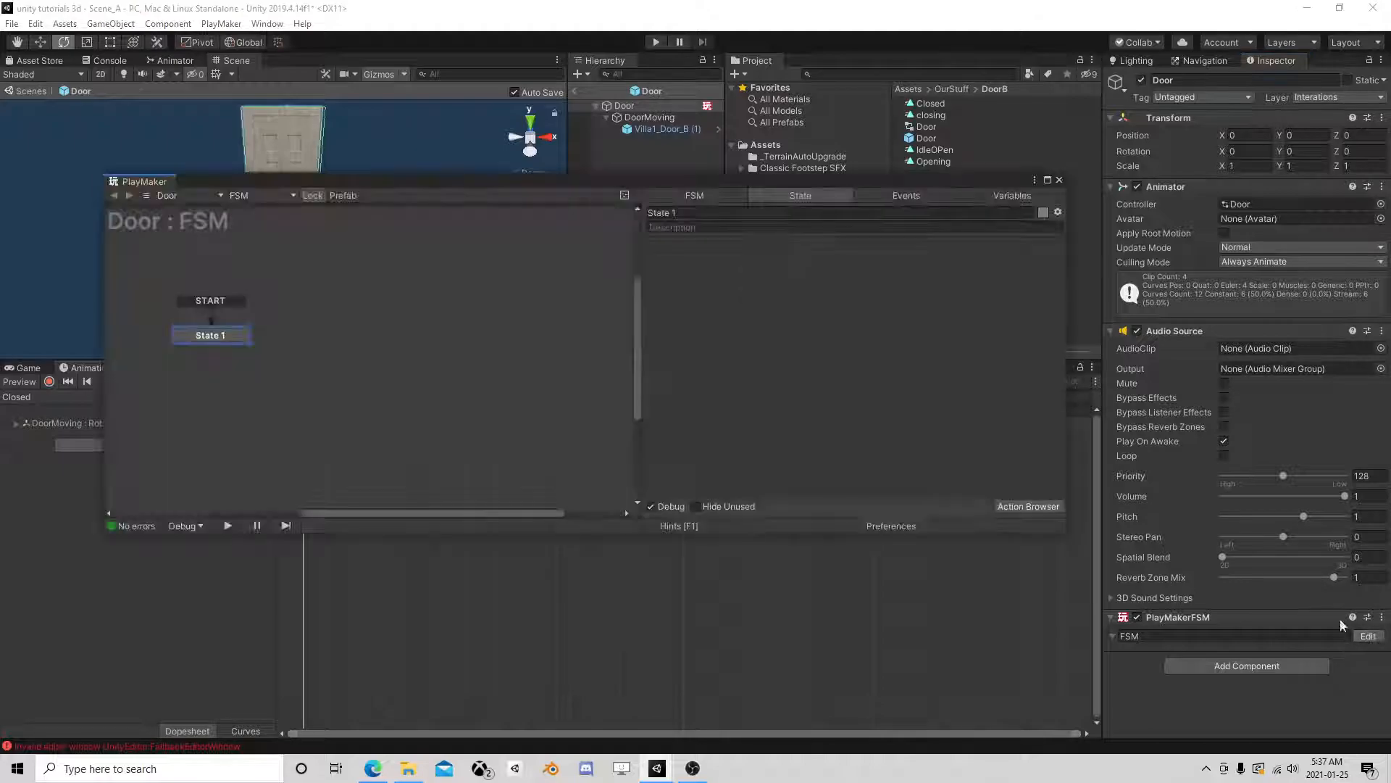
click(901, 195)
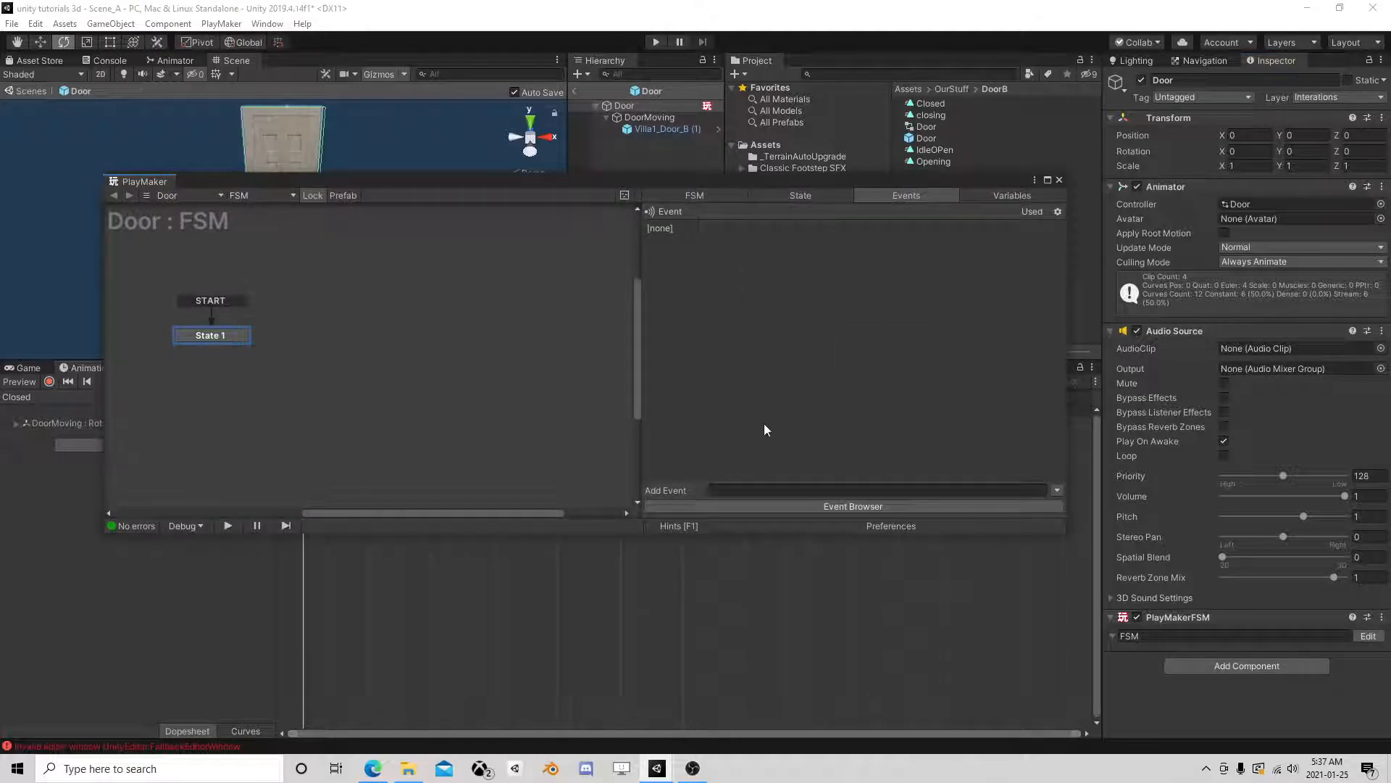
click(765, 489)
text(Sound)
key(Return)
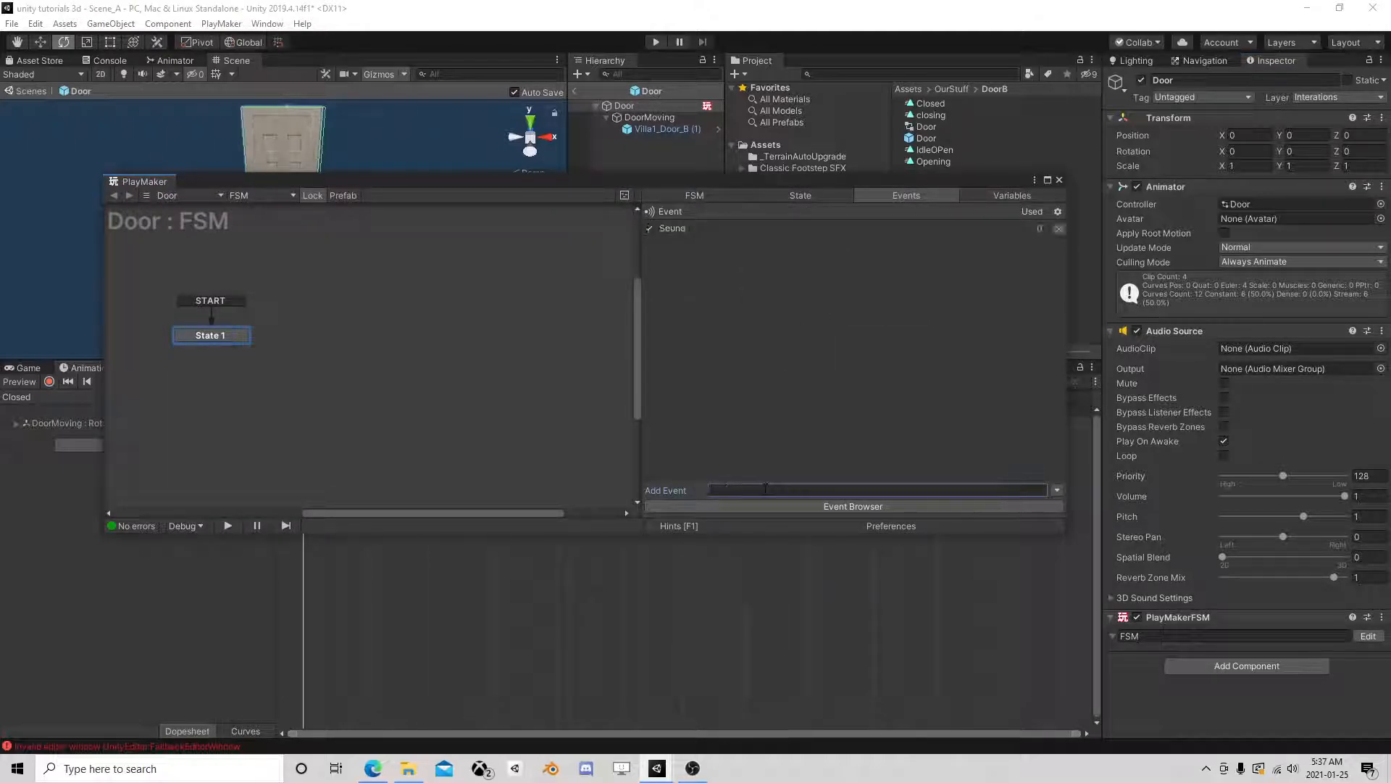
Step: Add a second state to the FSM and give it a global transition on the Sound event
right_click(390, 329)
click(417, 337)
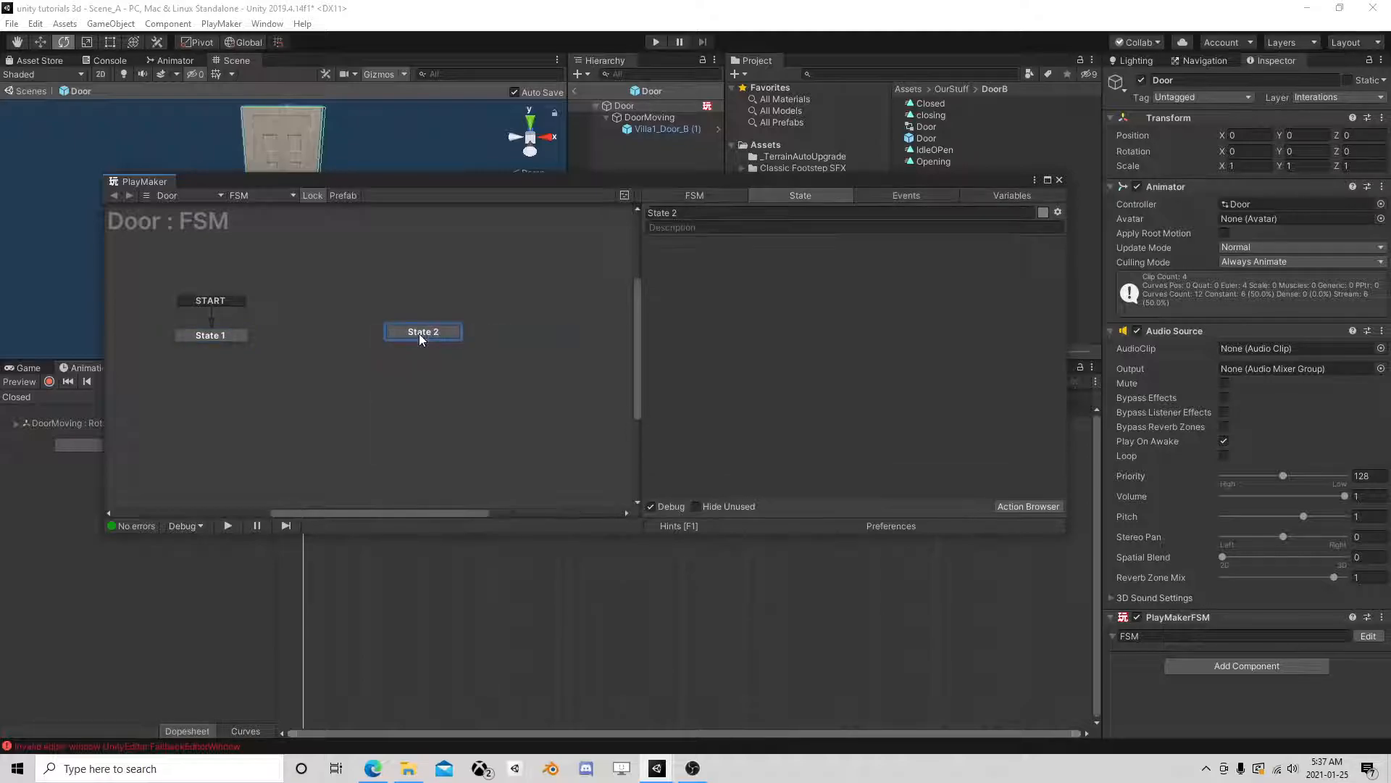
right_click(420, 332)
mouse_move(471, 360)
click(636, 360)
click(1023, 505)
text(a)
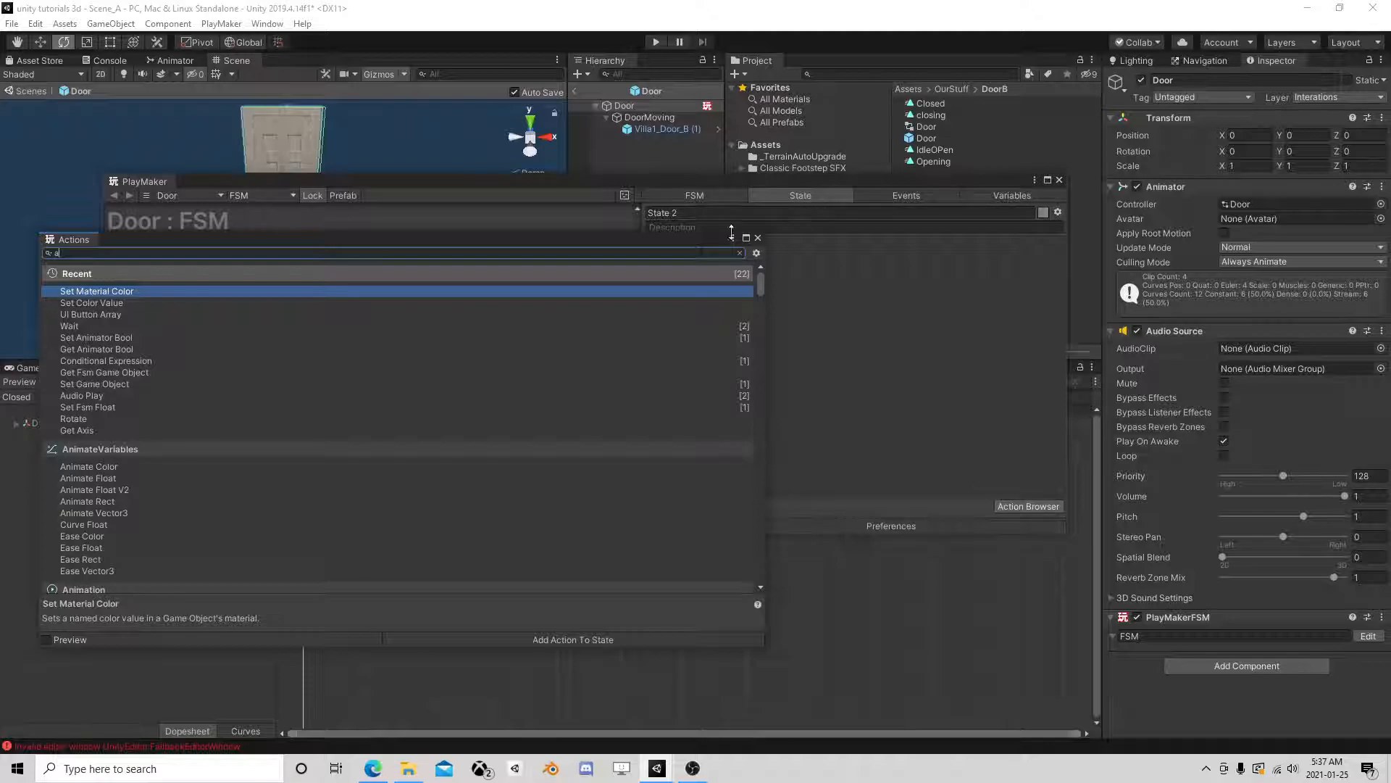
click(758, 238)
Step: Move the PlayMaker window off the Project window and audition cinematic hit, CSFX-2 and Electro-Mechanics clips in the SoundBits_FreeSFX_2020 folder
drag(1004, 185, 580, 133)
click(773, 319)
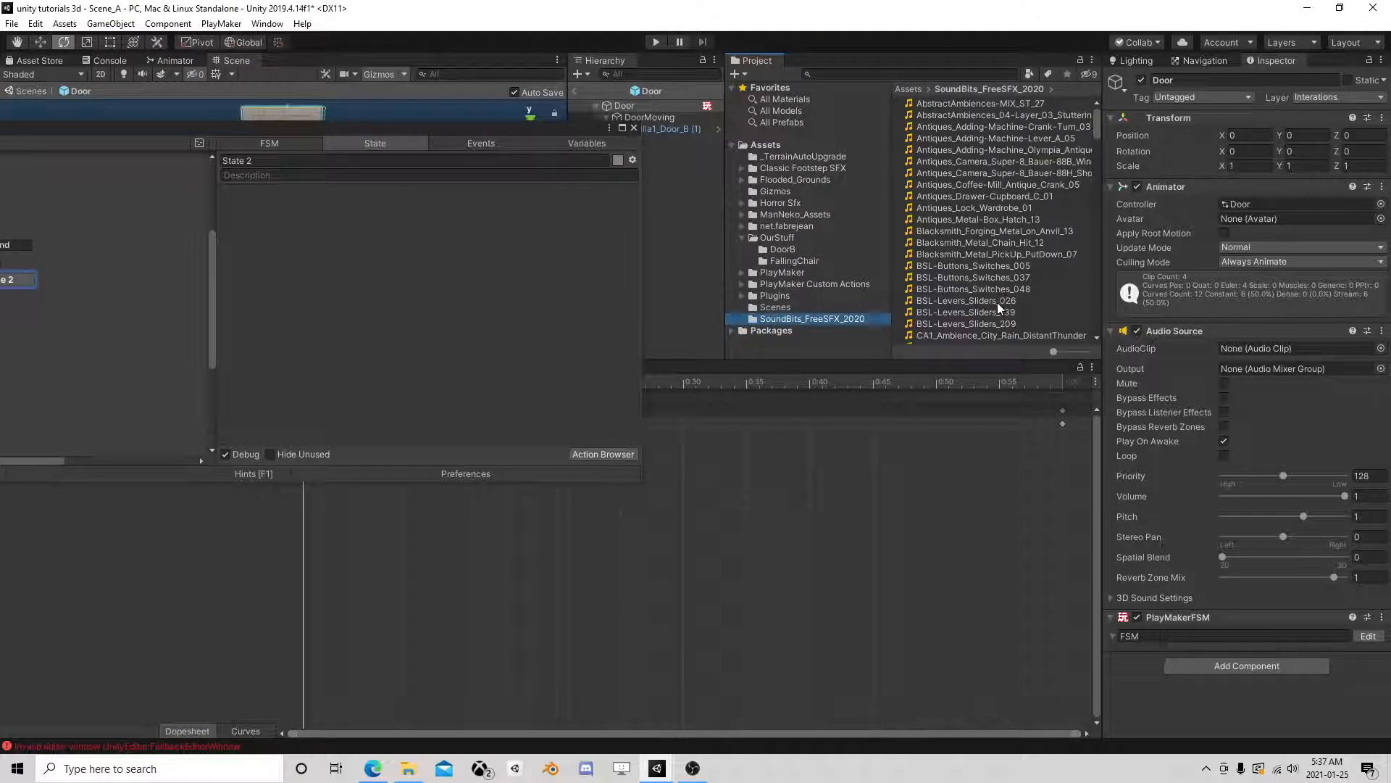
scroll(1002, 290, down, 10)
scroll(978, 292, down, 5)
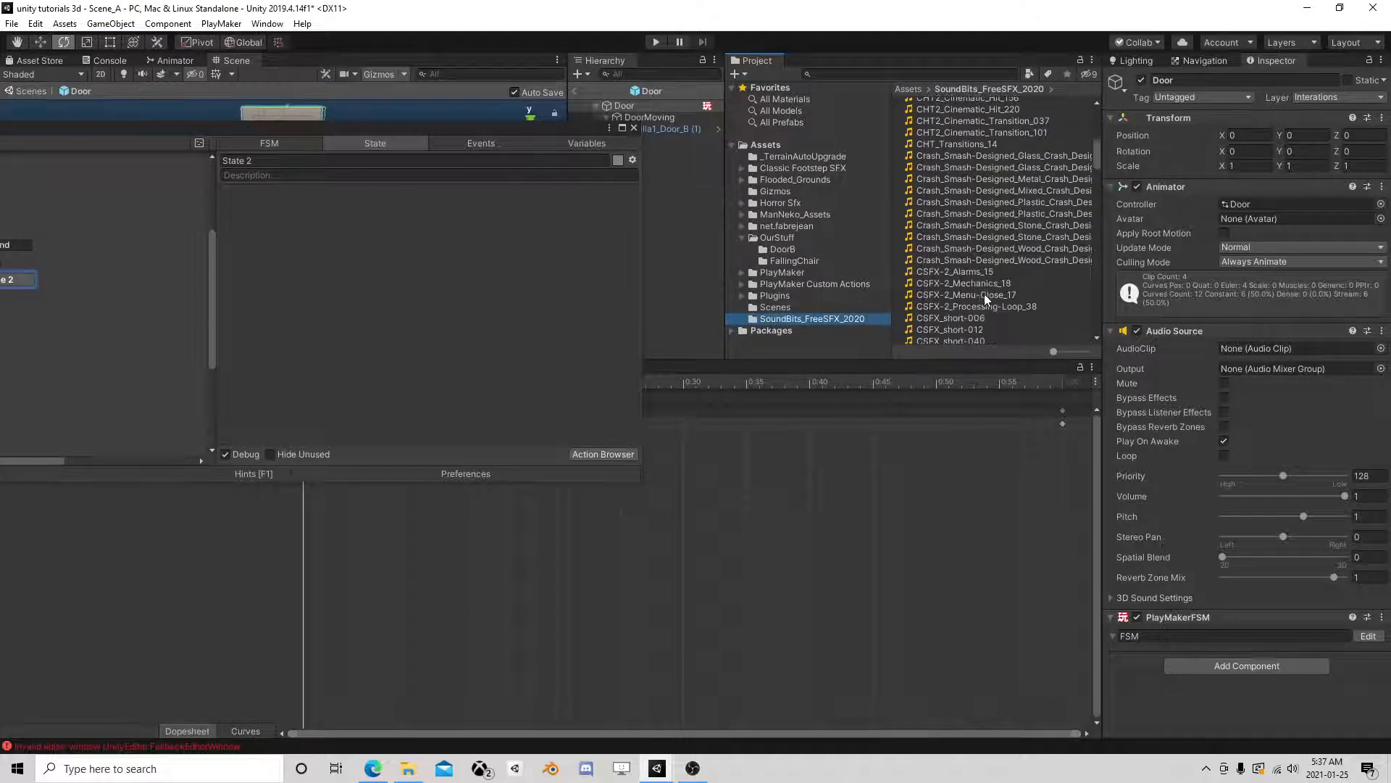
click(961, 134)
key(Up)
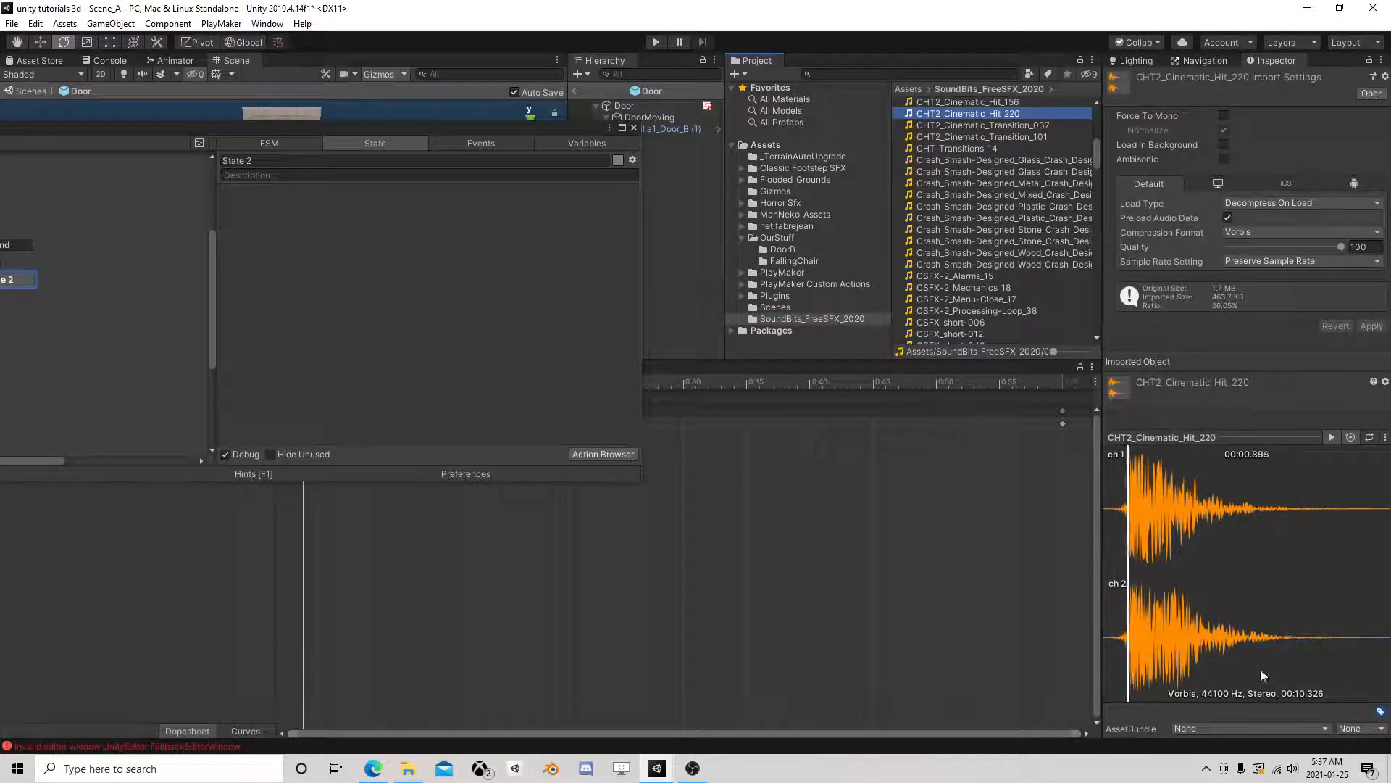
click(958, 275)
click(966, 296)
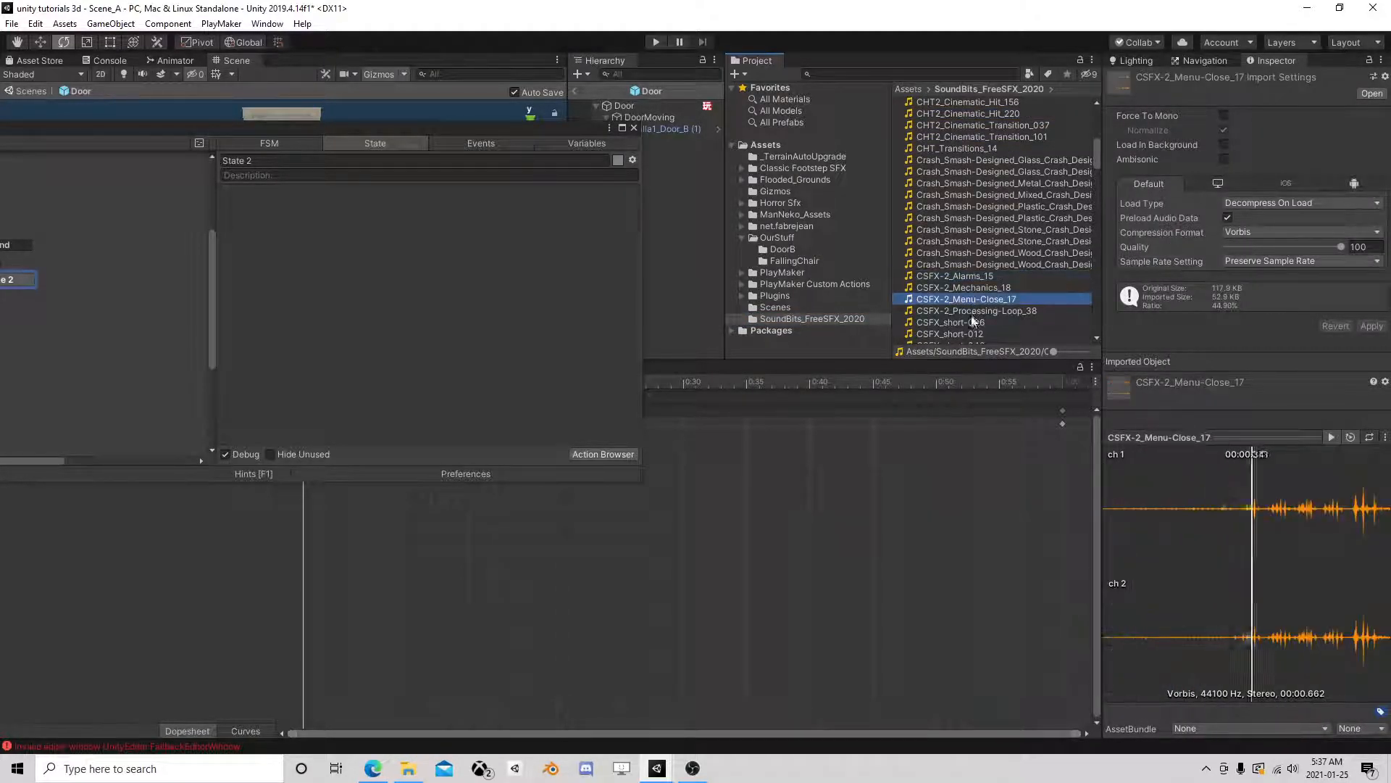
scroll(954, 227, down, 3)
click(953, 224)
scroll(955, 228, down, 5)
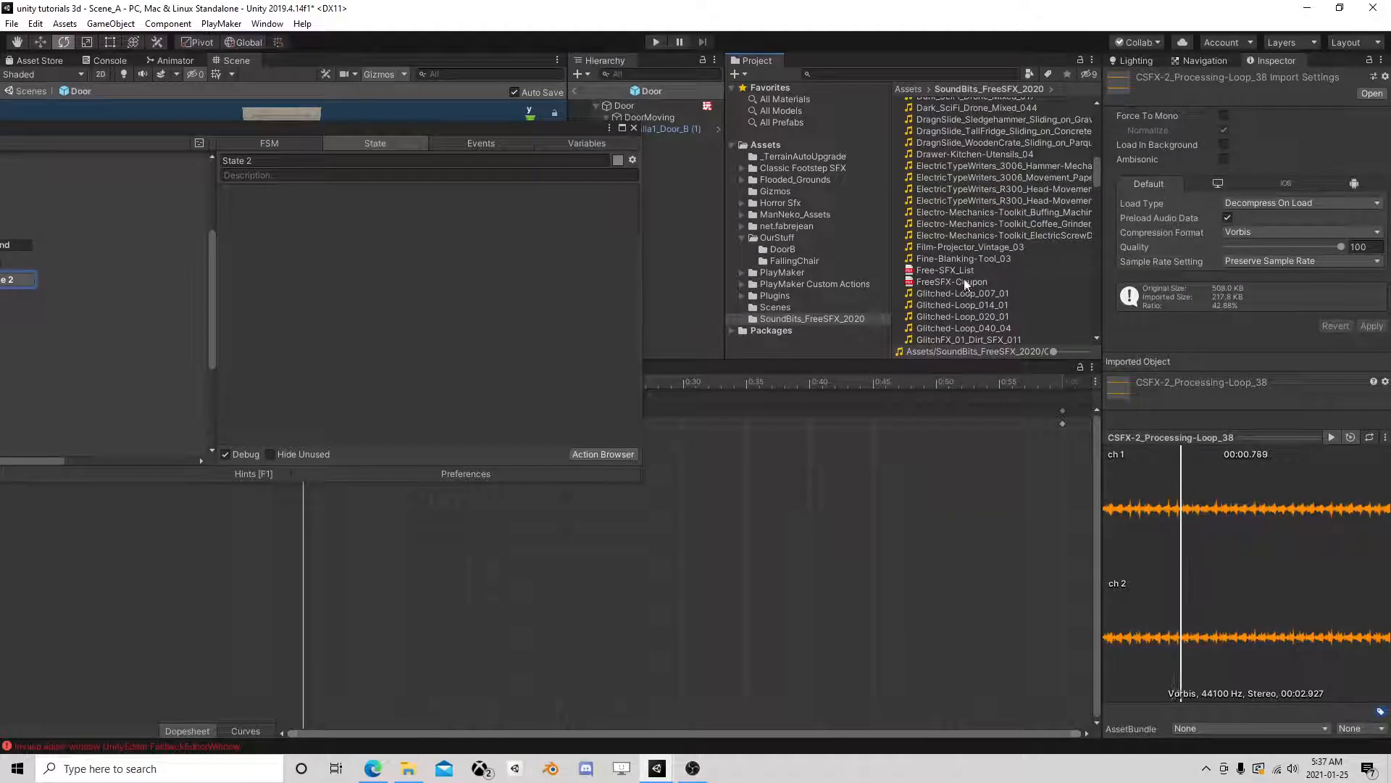
click(962, 235)
scroll(973, 269, down, 3)
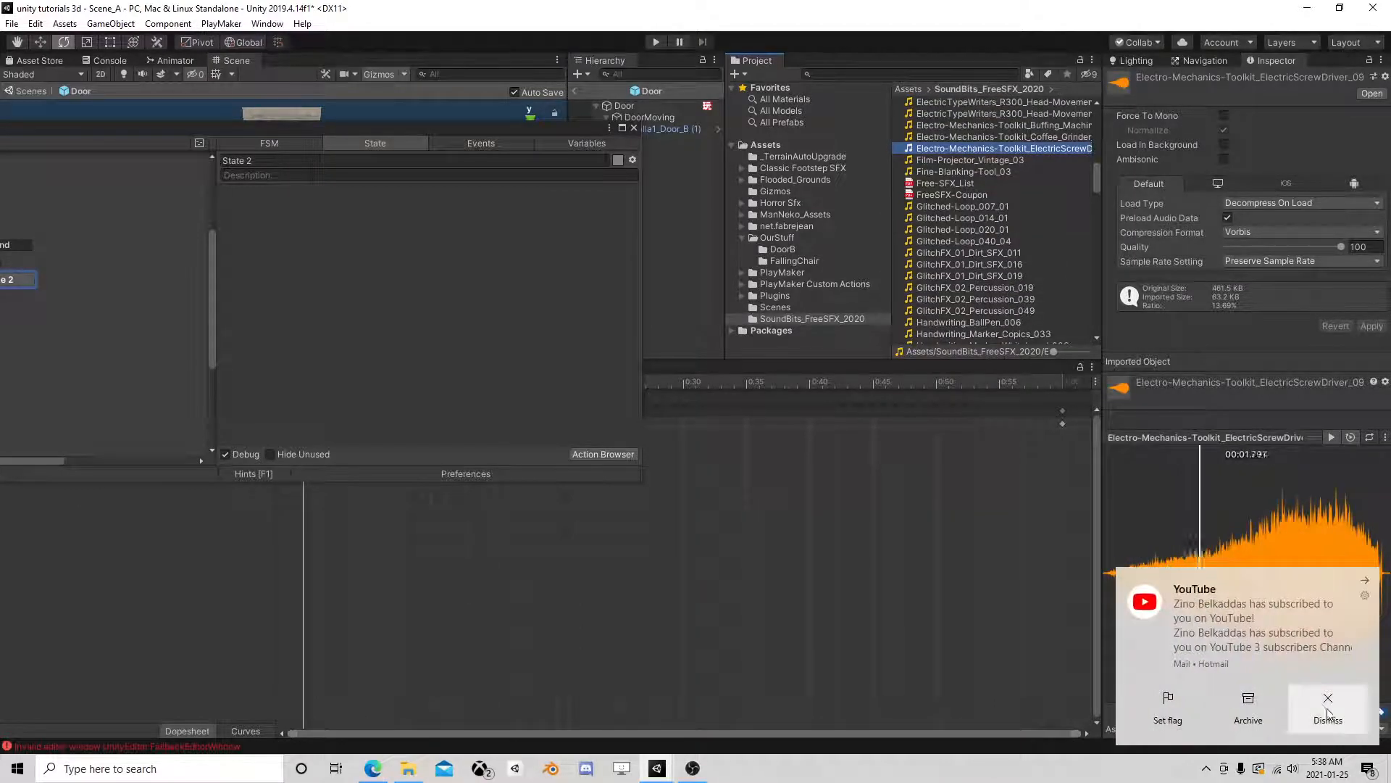
click(1332, 717)
Step: Audition the handwriting, glitch percussion, Just_Impacts and Just_Transitions clips as possible door sounds
scroll(964, 261, down, 3)
click(960, 259)
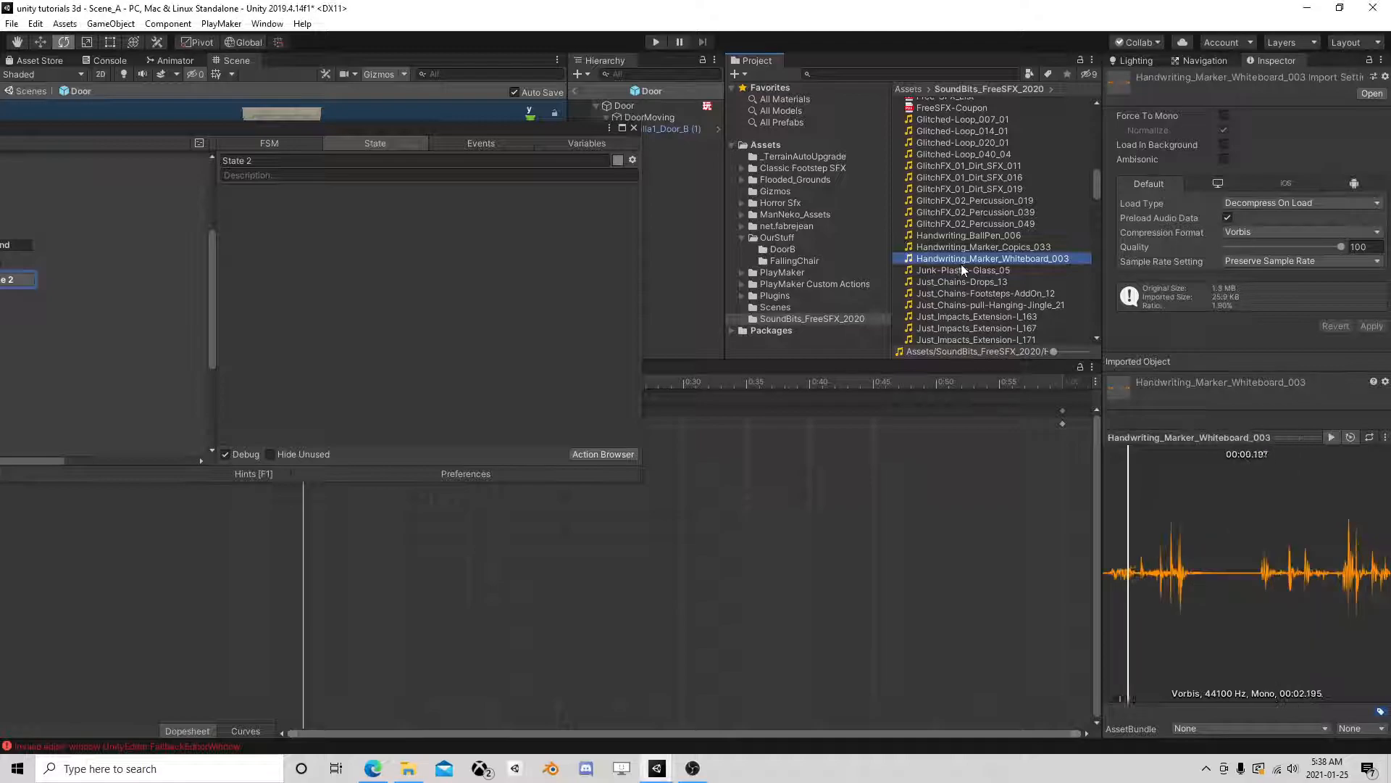
click(977, 225)
scroll(976, 239, down, 5)
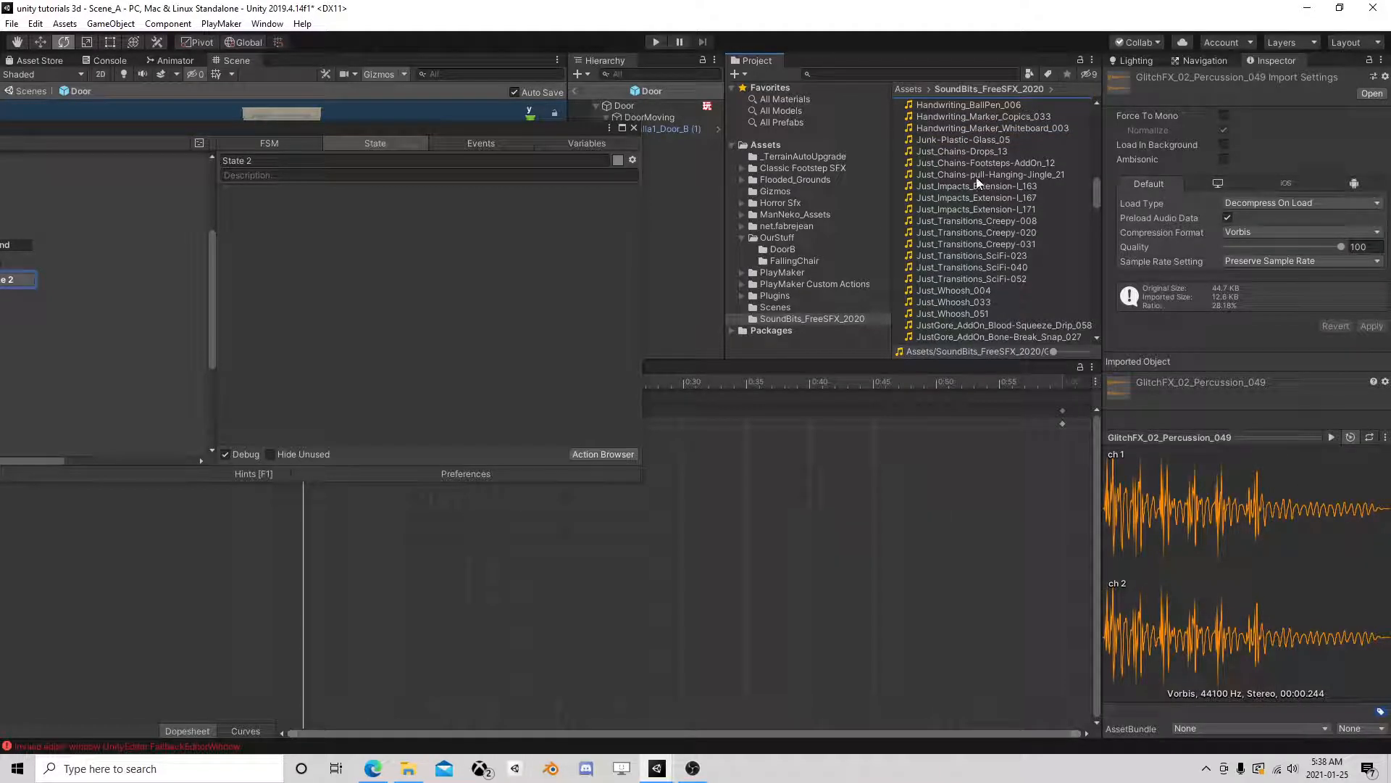
click(977, 186)
click(975, 199)
click(975, 221)
scroll(977, 246, down, 5)
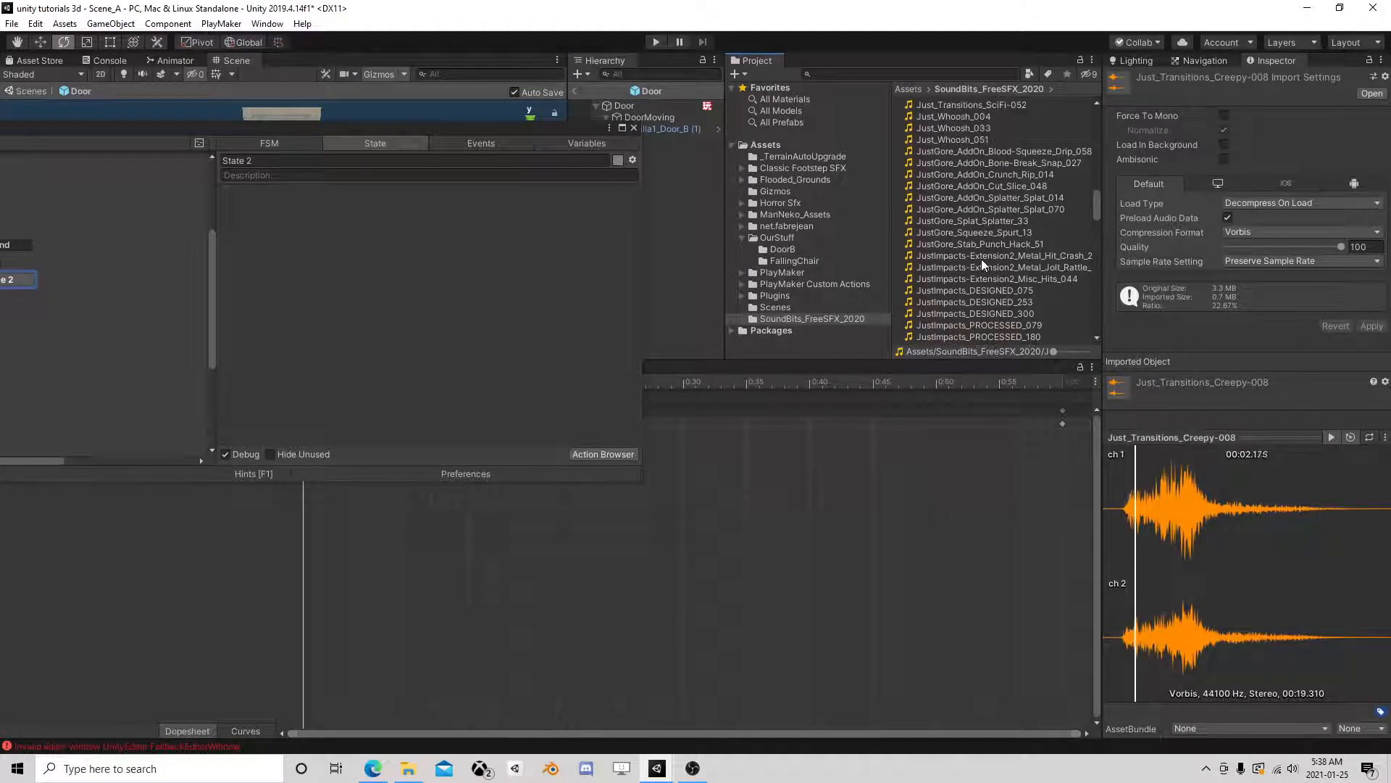
scroll(980, 262, down, 5)
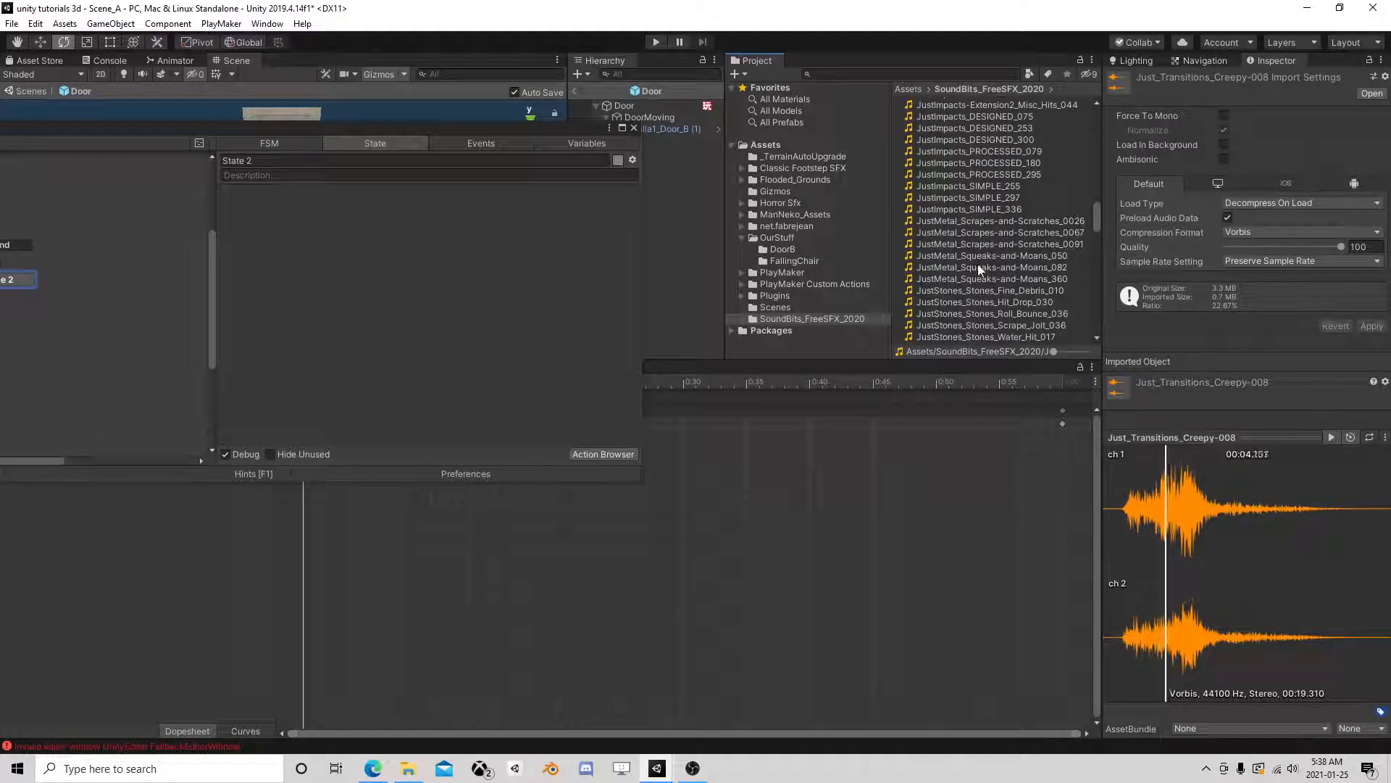
scroll(977, 262, down, 4)
scroll(977, 263, down, 4)
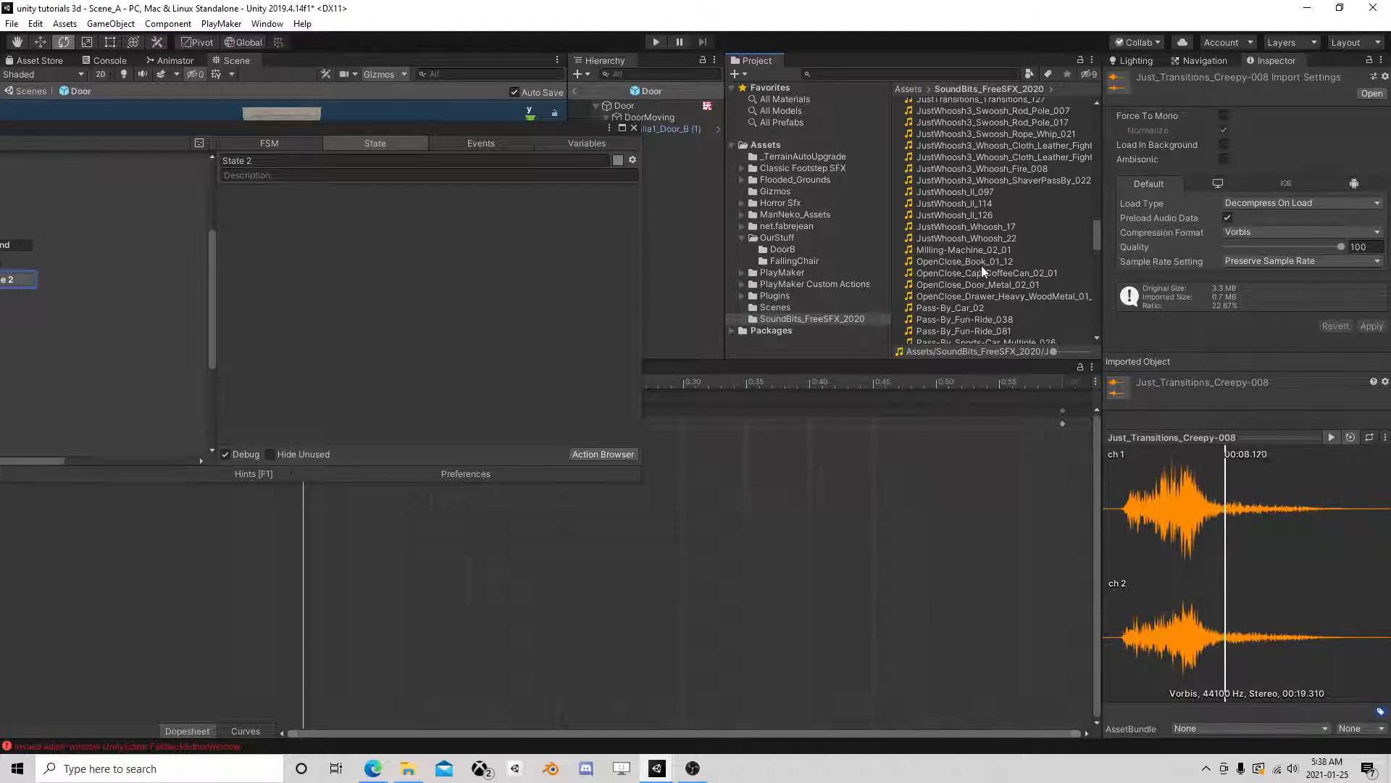
Step: Audition the OpenClose clips for the book, coffee can, metal door and heavy drawer
click(980, 261)
click(987, 274)
click(988, 286)
click(988, 295)
Step: Browse past the SciFi and scream clips and audition the SotD LoFiToms, Zombie_Moan and TinyTransitions Goose_Hissing sounds
scroll(988, 290, down, 8)
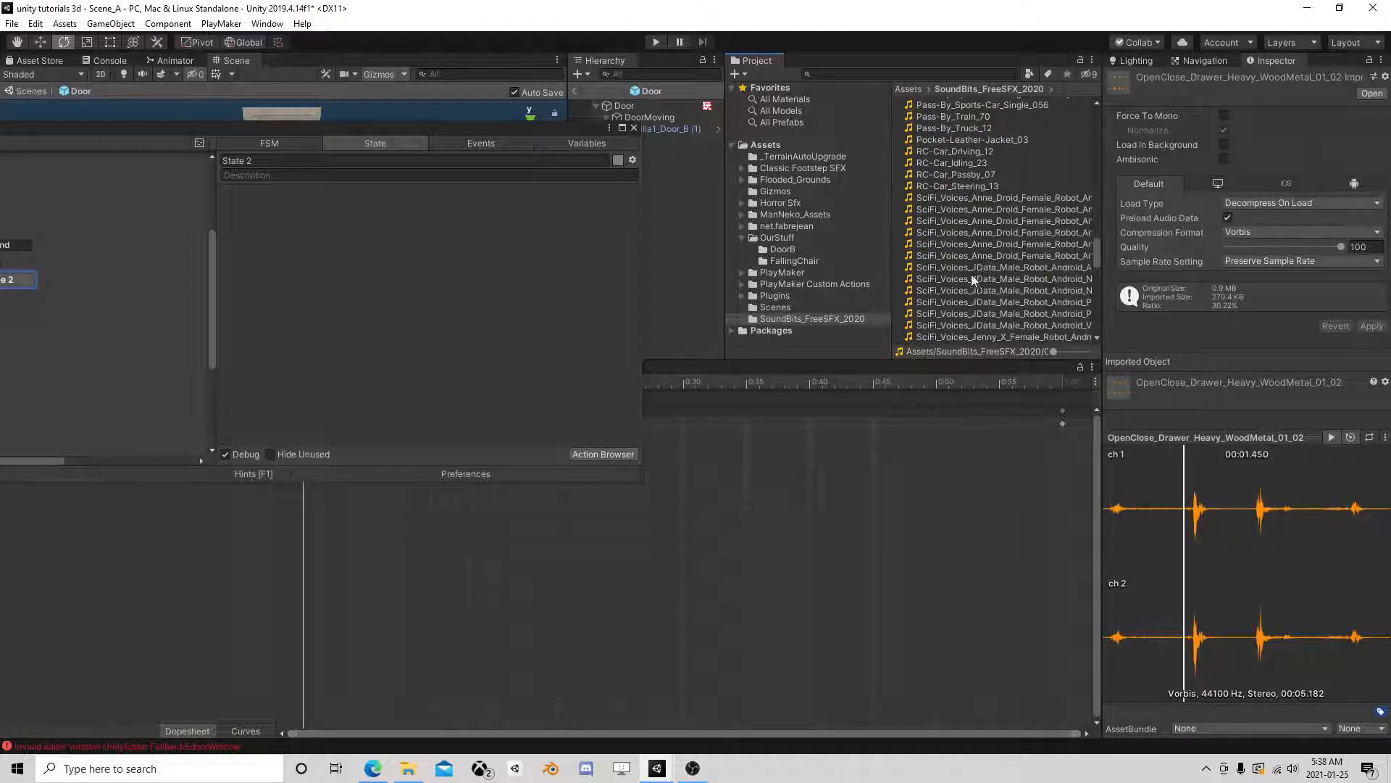
scroll(963, 246, up, 3)
scroll(963, 246, down, 10)
scroll(965, 250, down, 5)
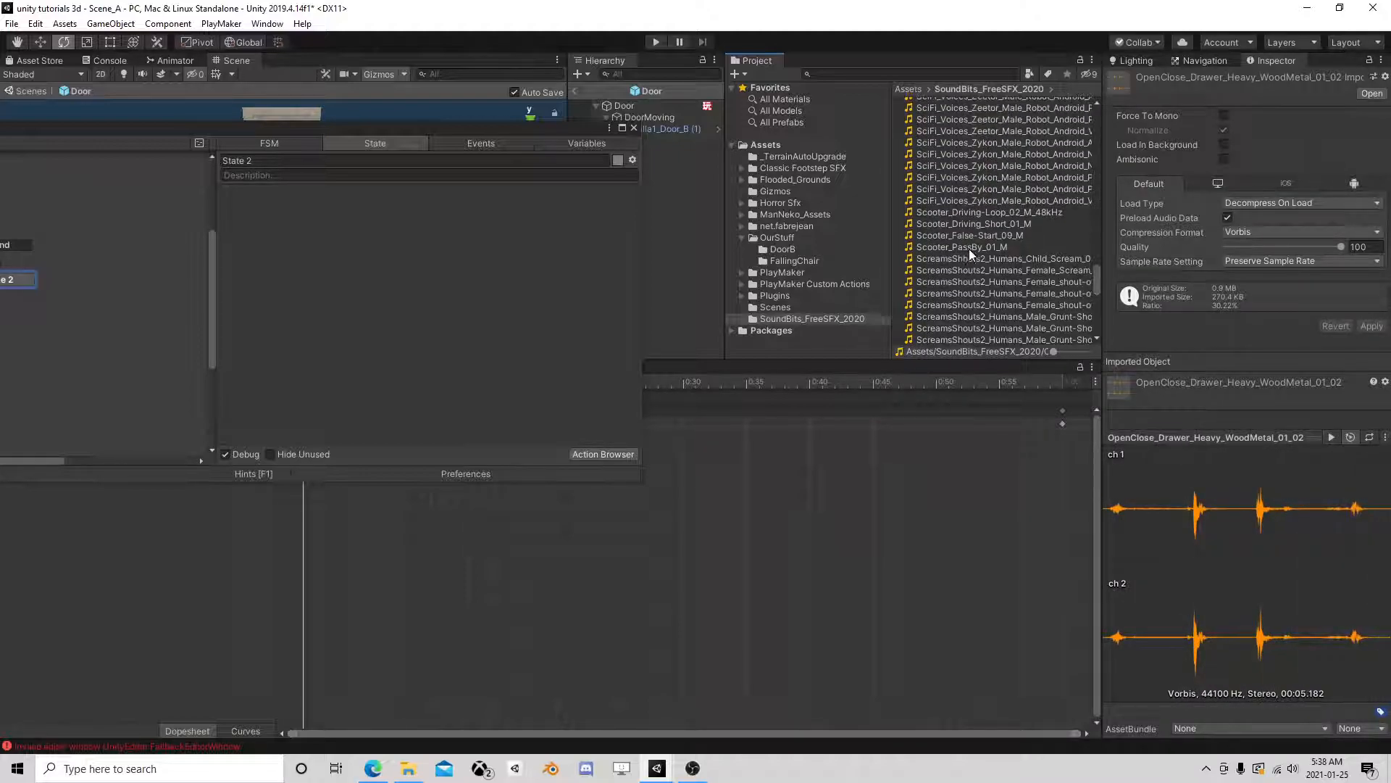
scroll(993, 274, down, 2)
scroll(995, 274, down, 6)
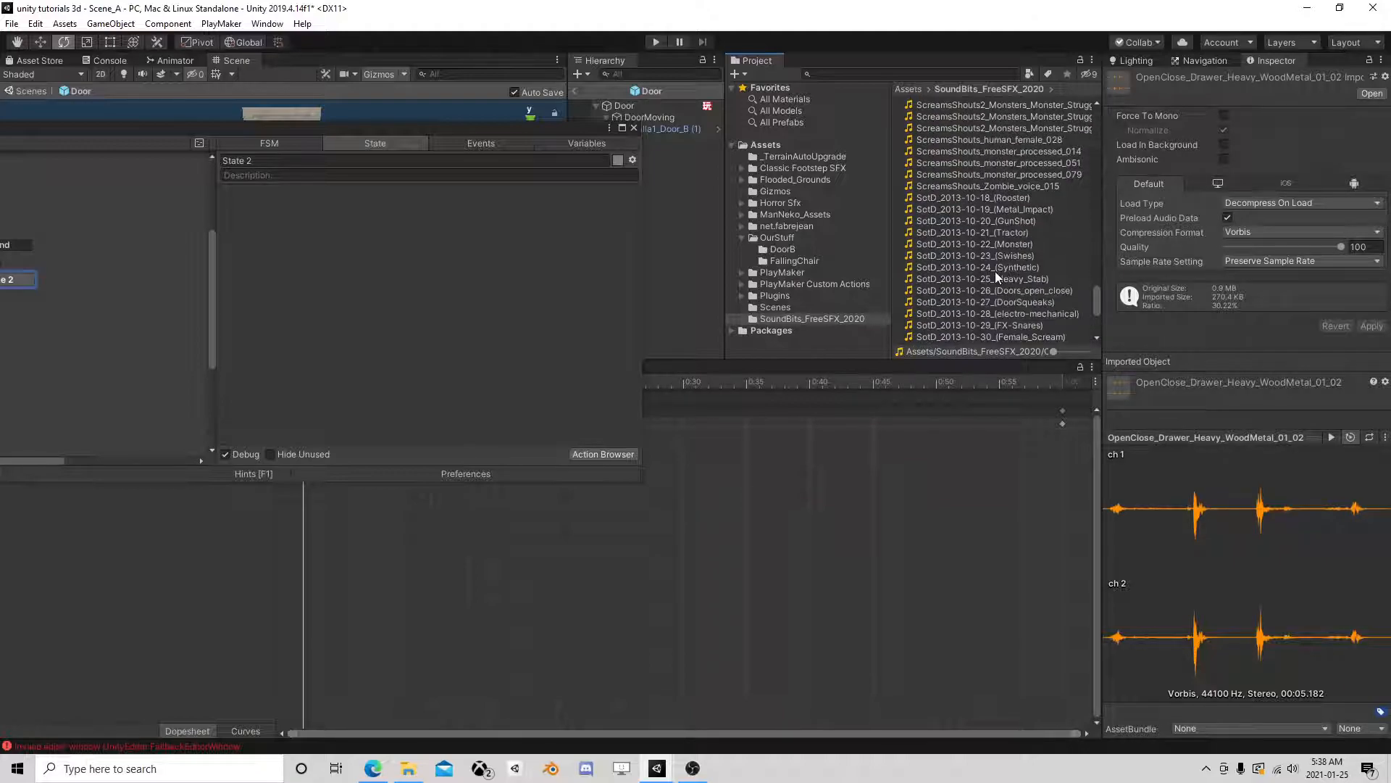
click(990, 230)
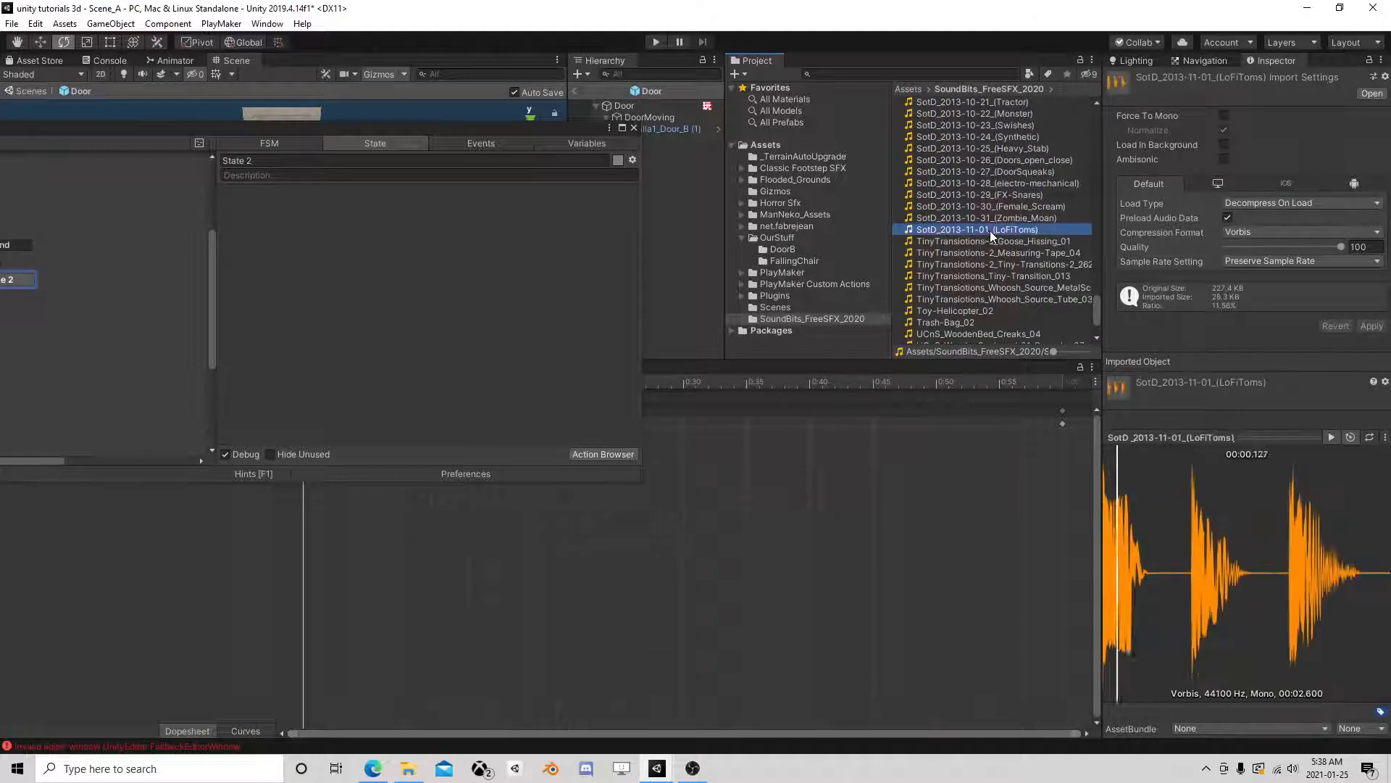
click(991, 218)
click(986, 242)
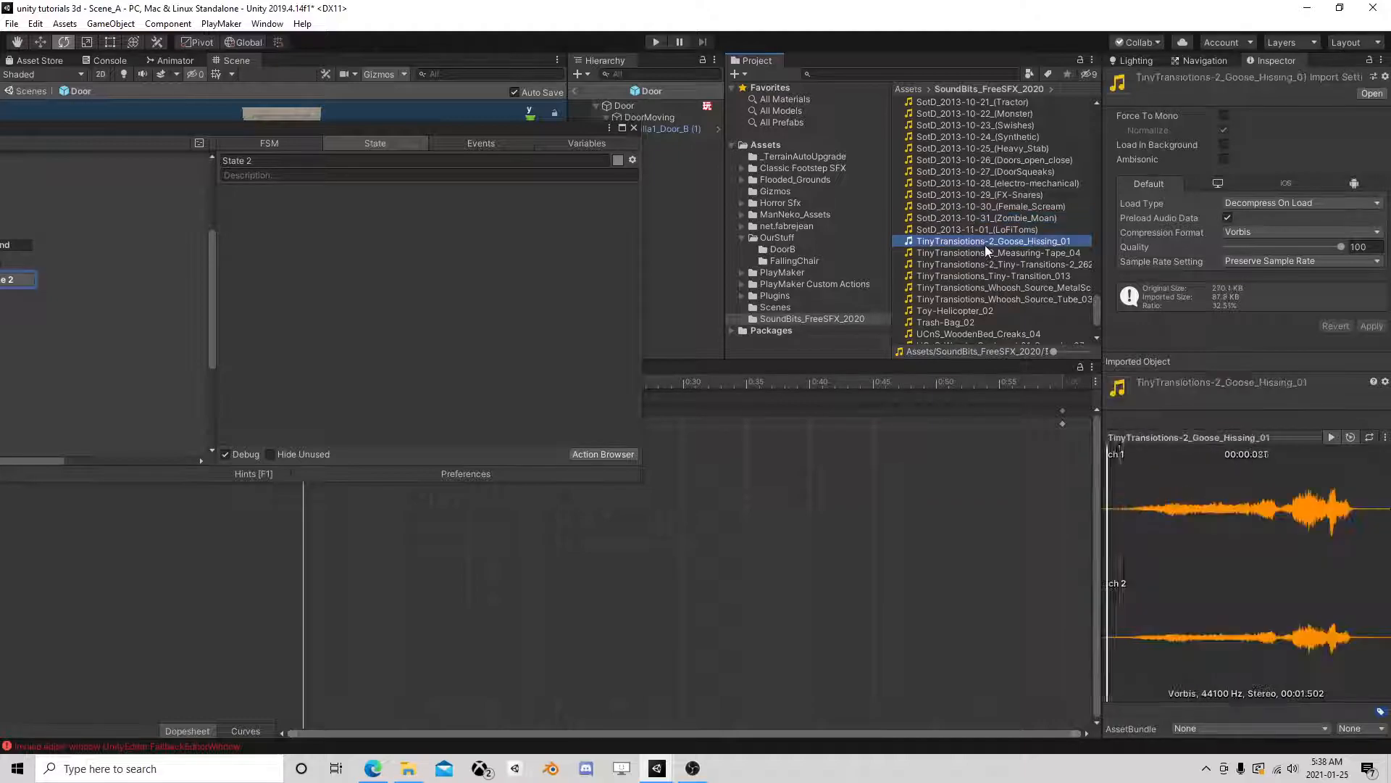
Step: Audition the Unsettling-Squeaks-Creaks adhesive tape, dry ice and metal creak clips and the WhooshesImpacts2 clips
scroll(1004, 274, down, 3)
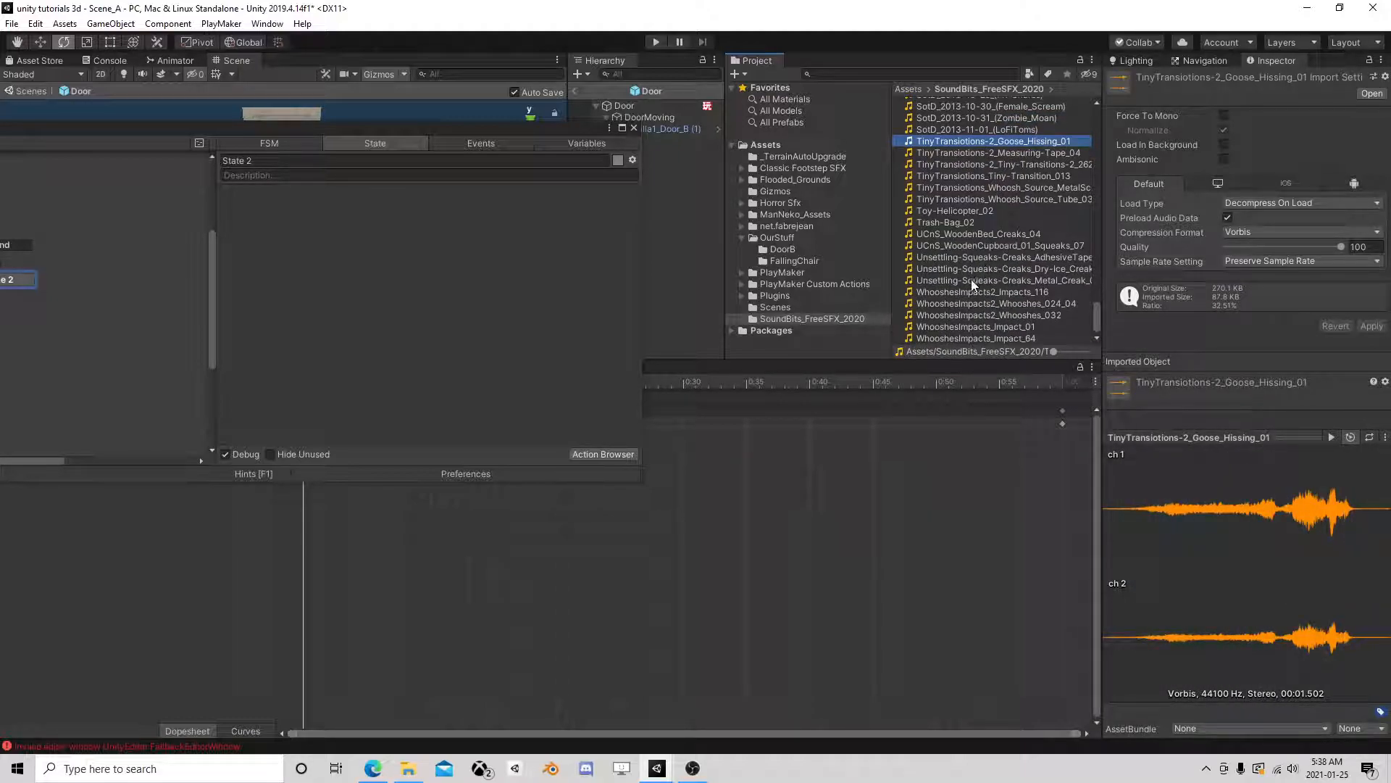
click(976, 257)
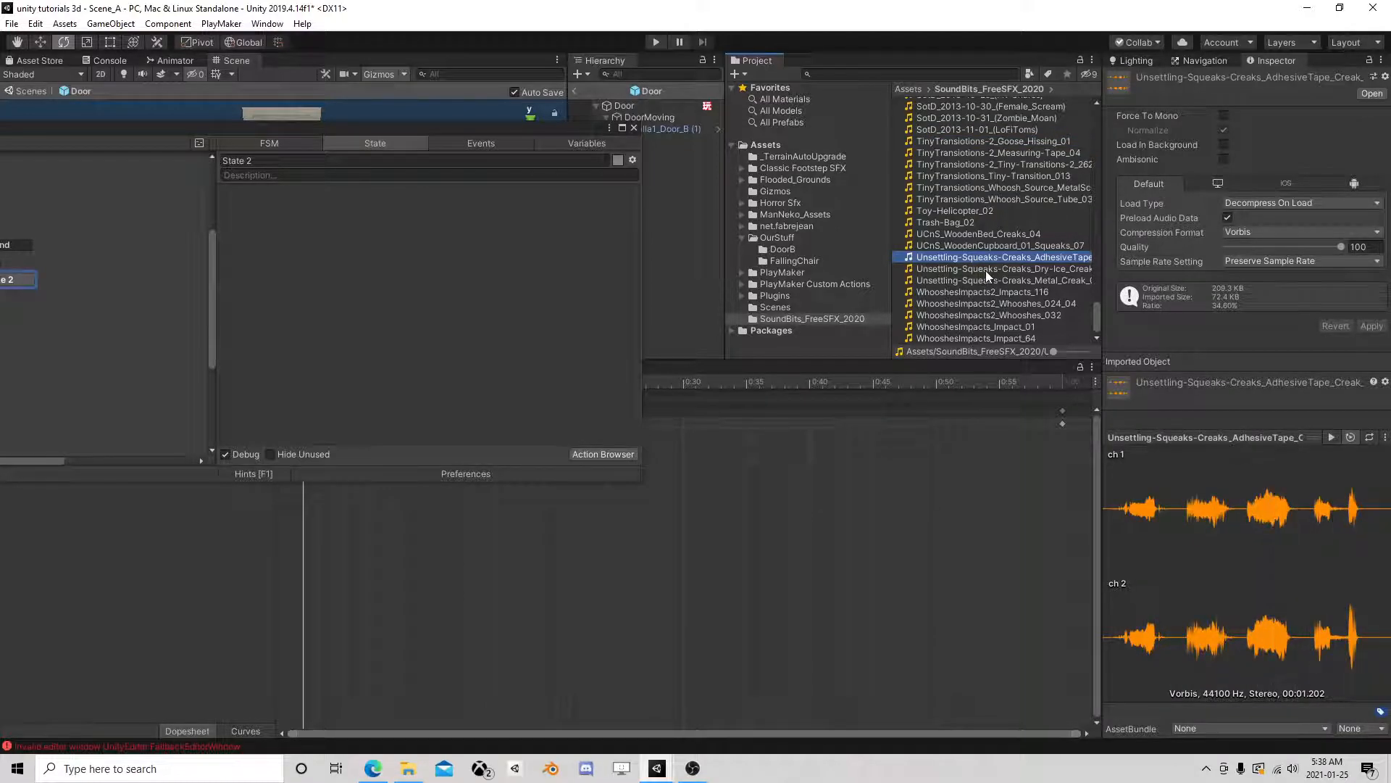
click(986, 270)
click(989, 280)
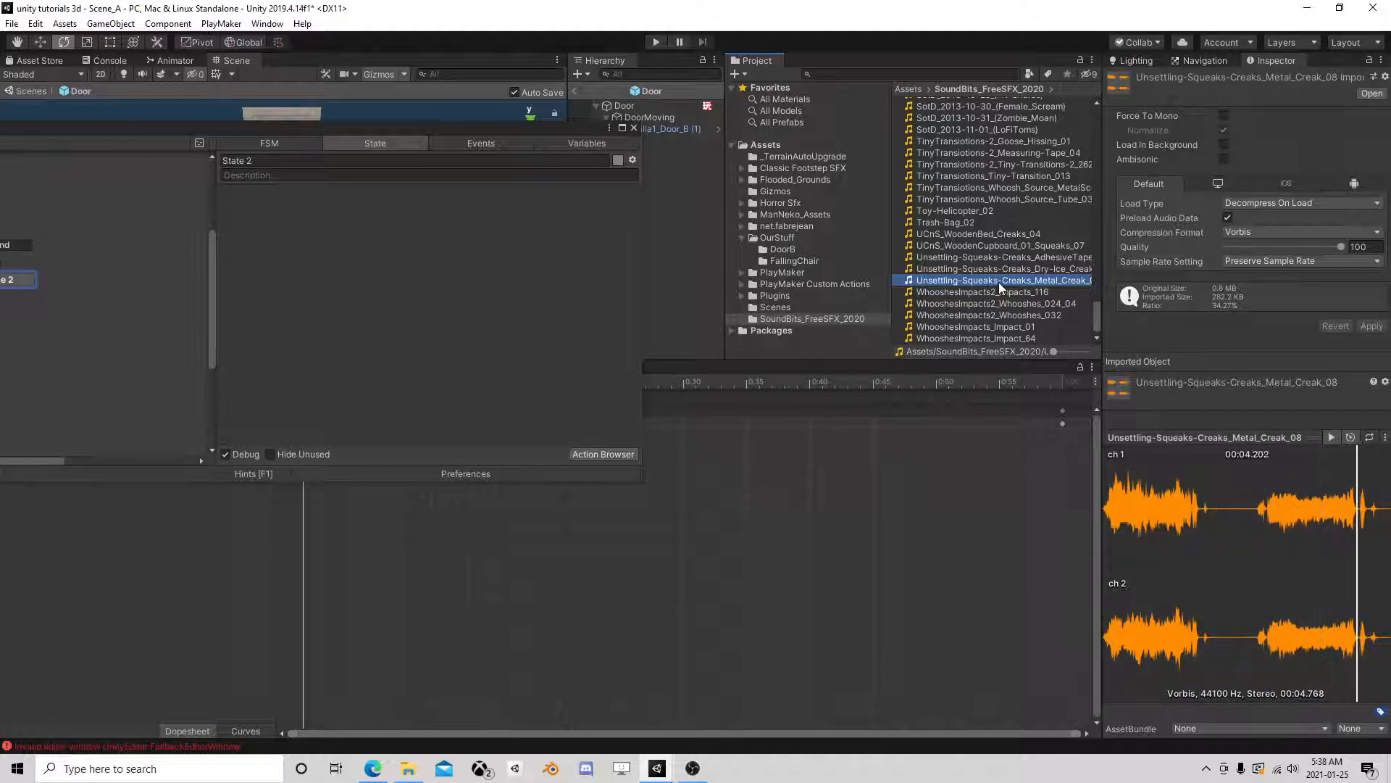
click(1003, 303)
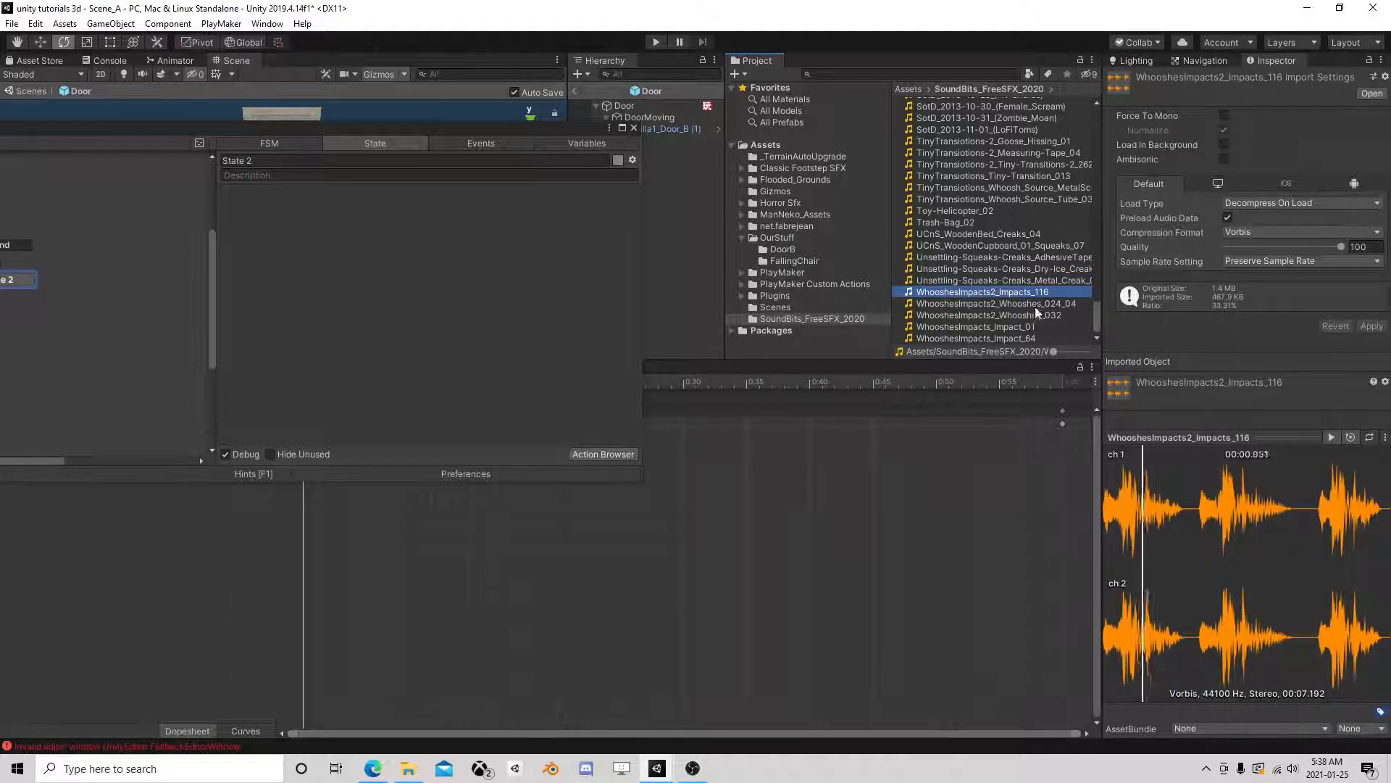
Step: Return to the start of the sound list and audition the Antiques adding machine, coffee mill, drawer and wardrobe lock clips
drag(1095, 316, 1098, 95)
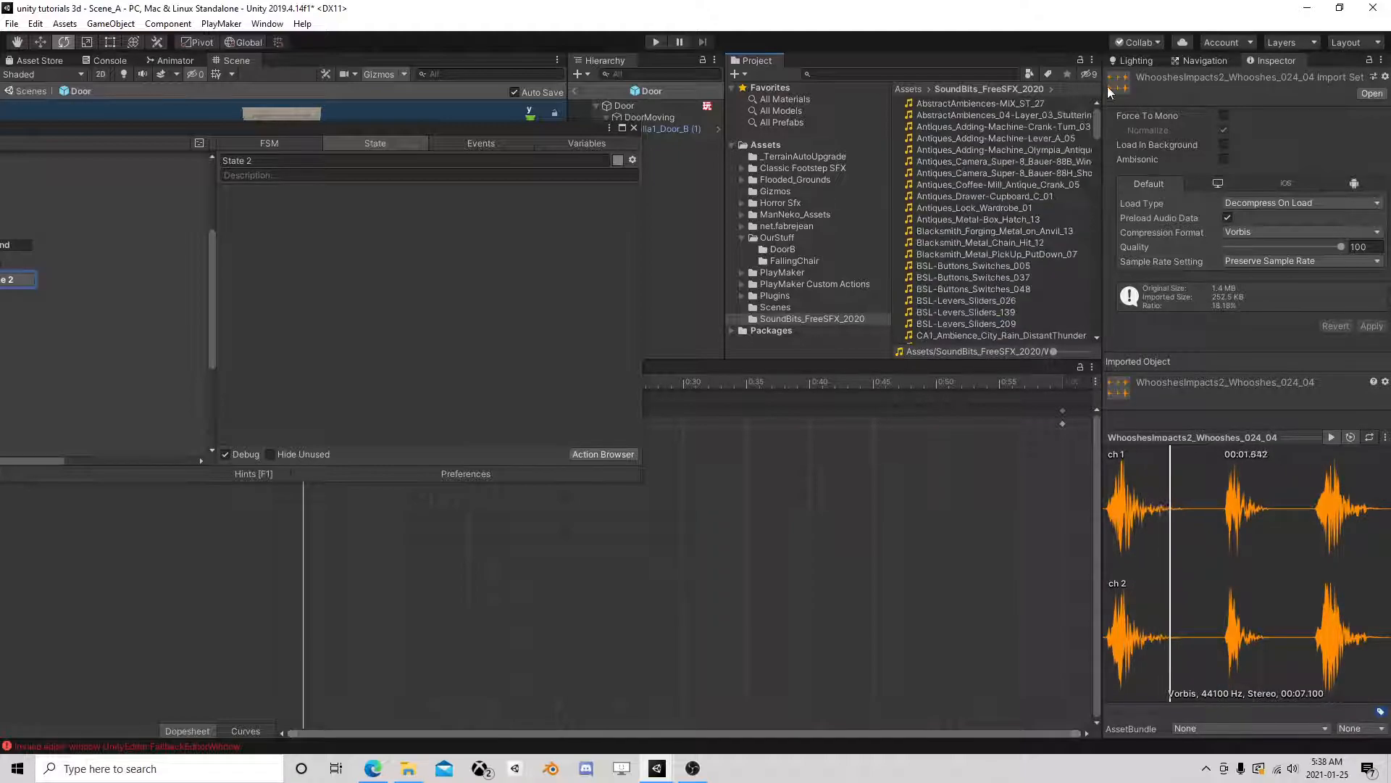
click(978, 128)
click(968, 139)
click(973, 150)
click(980, 185)
click(982, 196)
click(982, 209)
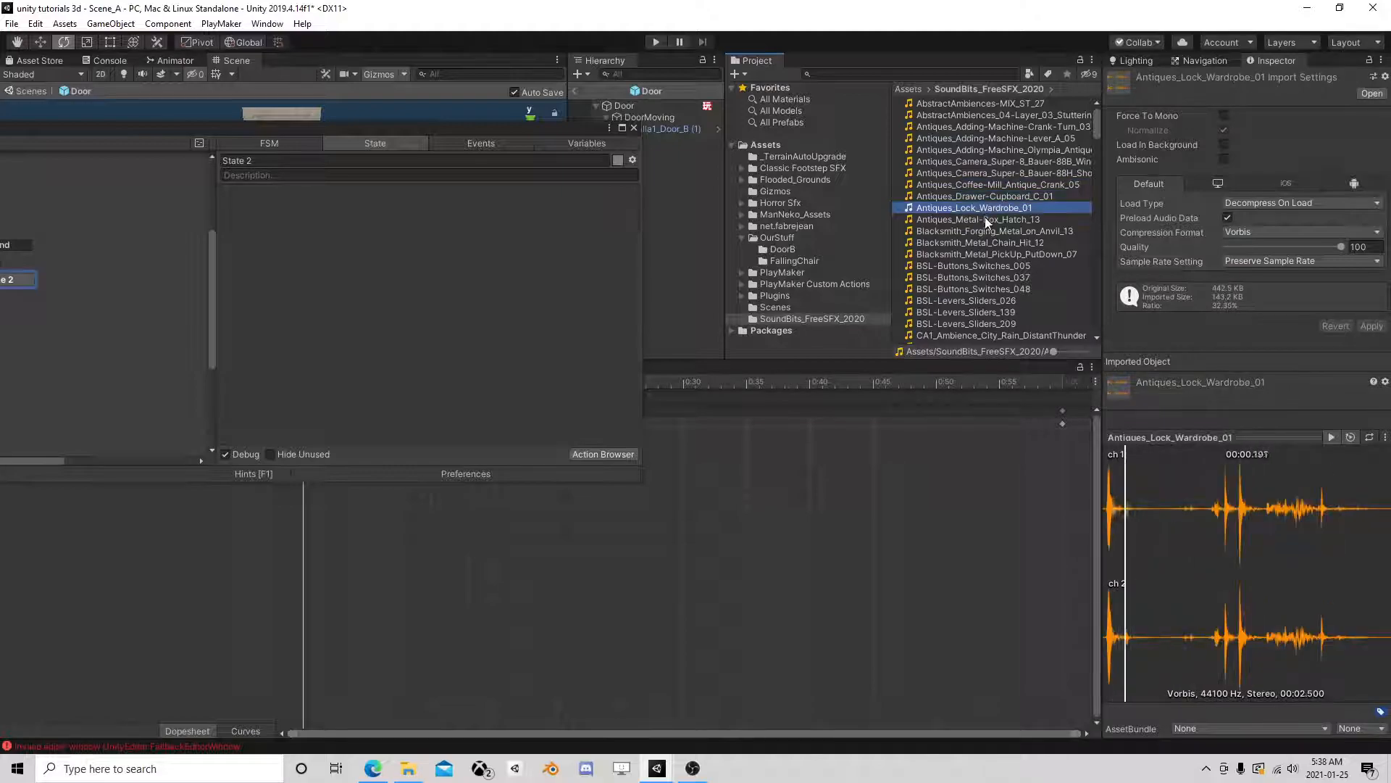
click(985, 220)
key(Up)
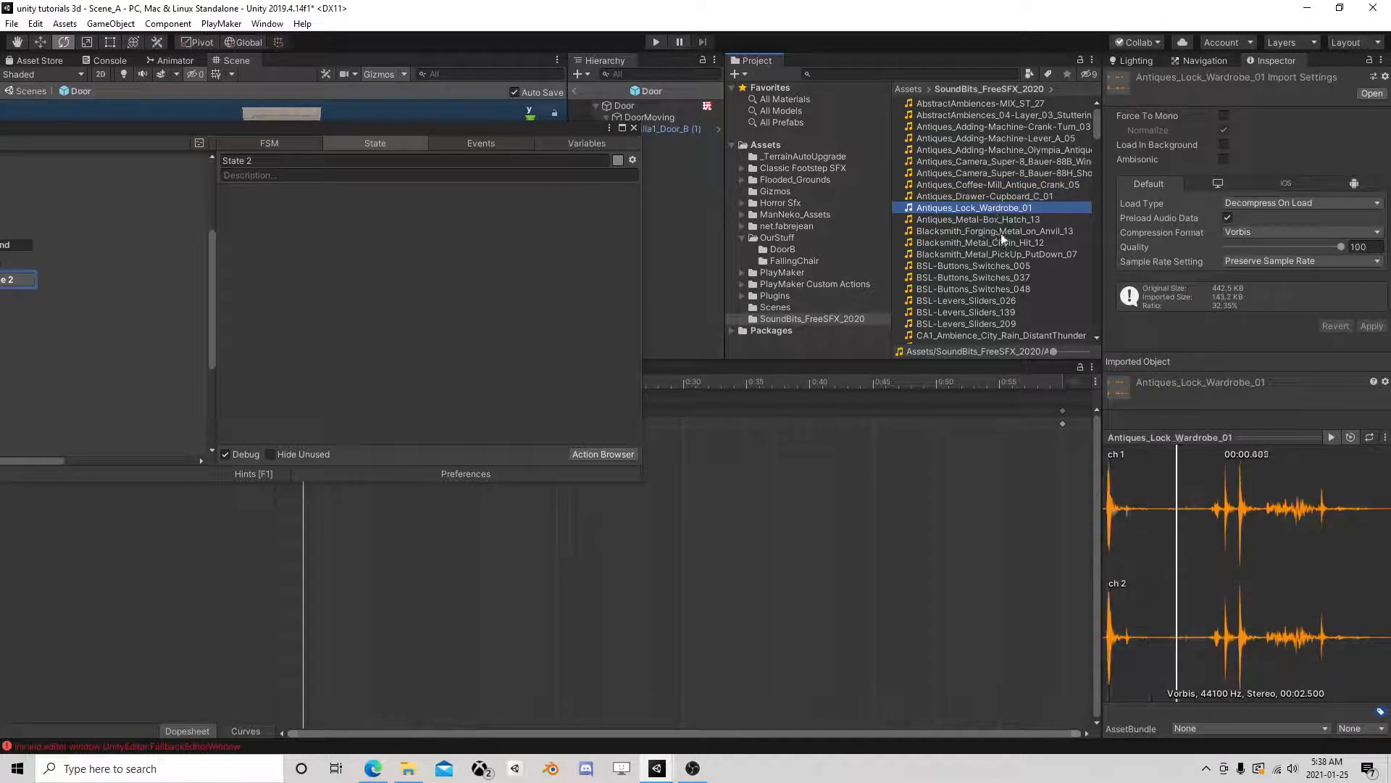
Step: Audition the Antiques metal box hatch, Blacksmith metal, BSL-Buttons_Switches and BSL-Levers_Sliders clips
click(1014, 223)
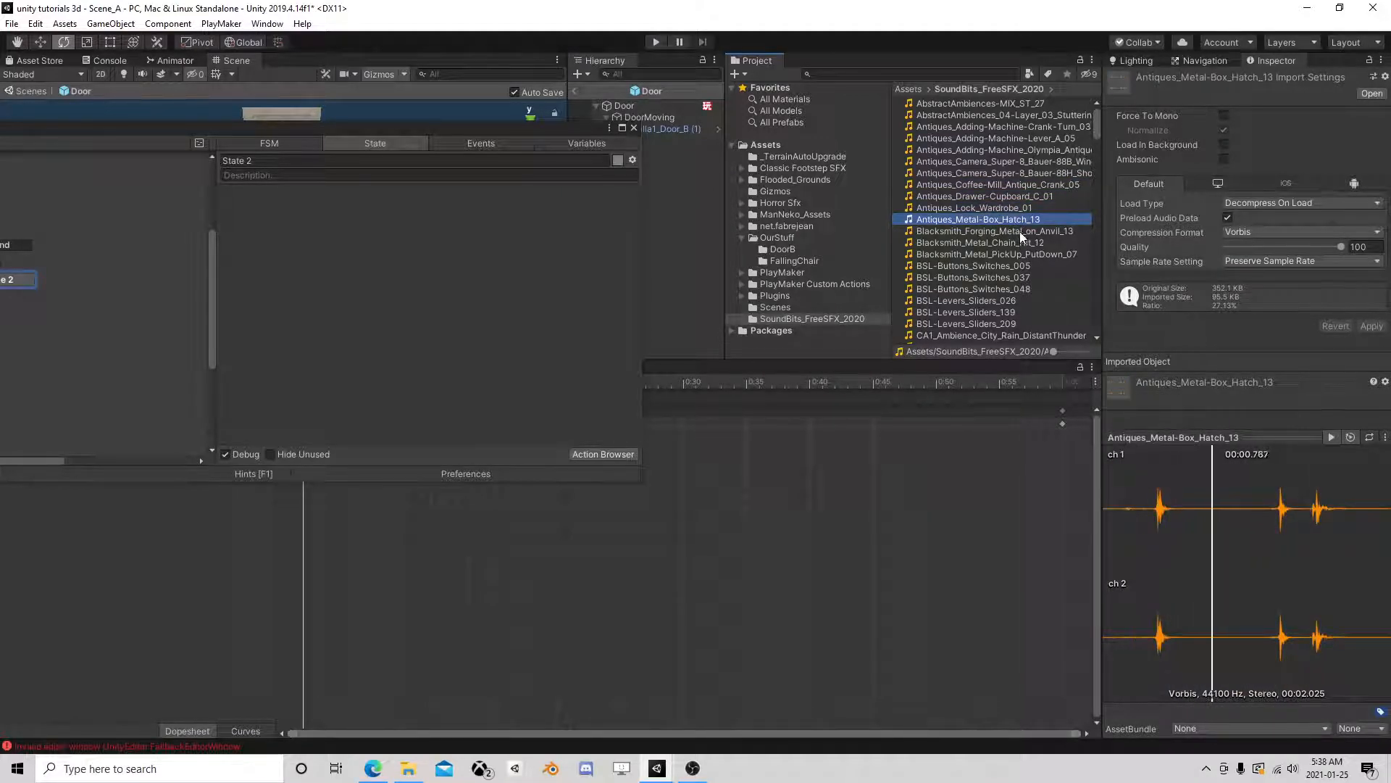
click(1010, 231)
click(1006, 242)
click(1007, 254)
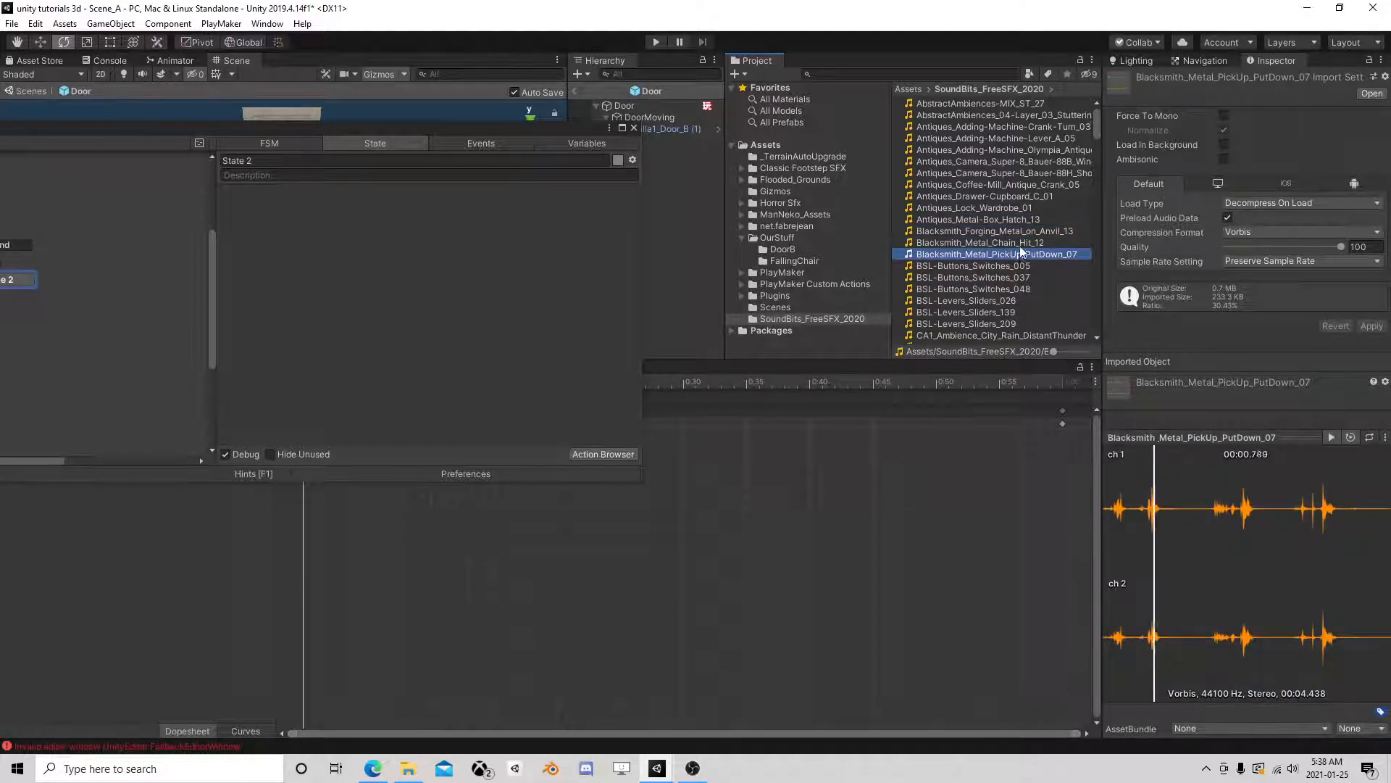
click(1016, 242)
click(999, 266)
click(997, 278)
scroll(997, 279, down, 3)
click(985, 227)
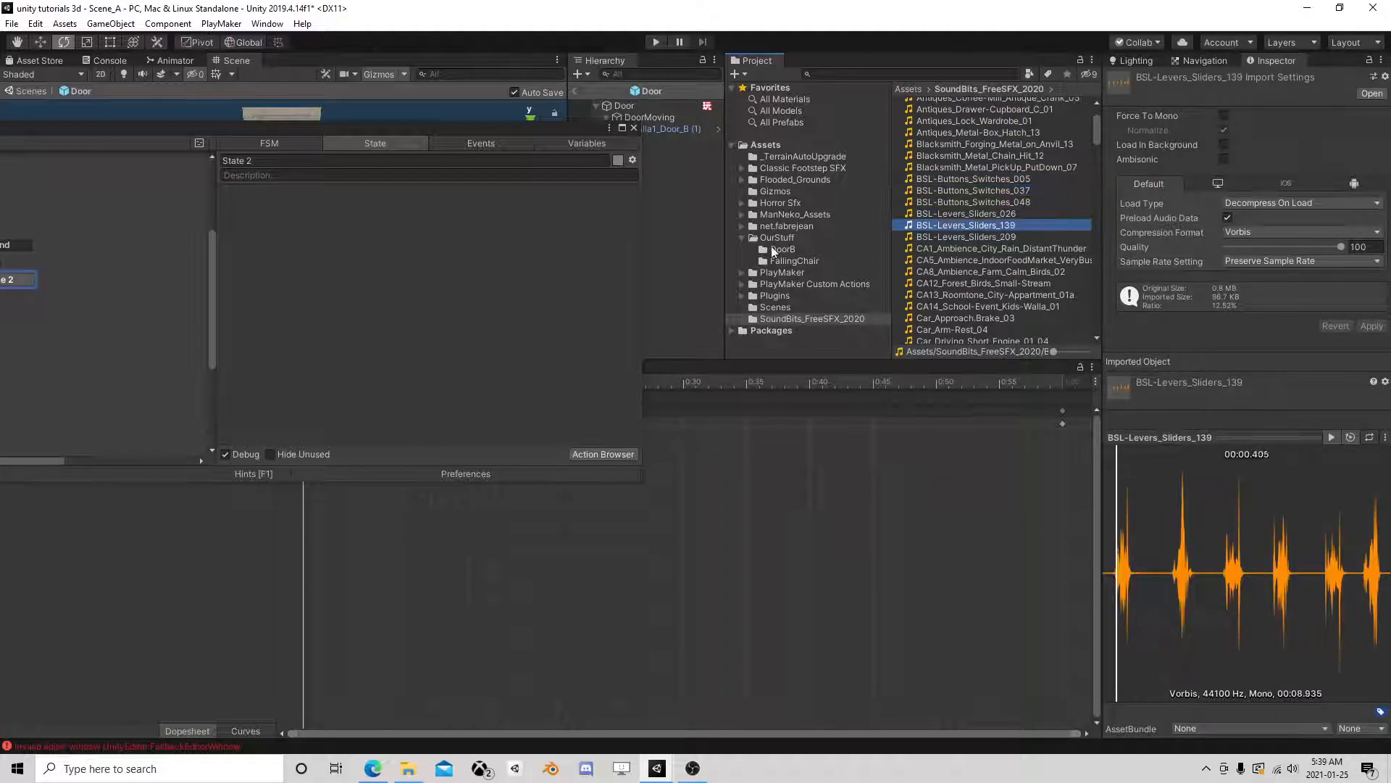
Step: Audition the city rain and school ambience clips and the Car arm rest, engine, side mirror, door and pass-by clips
click(987, 250)
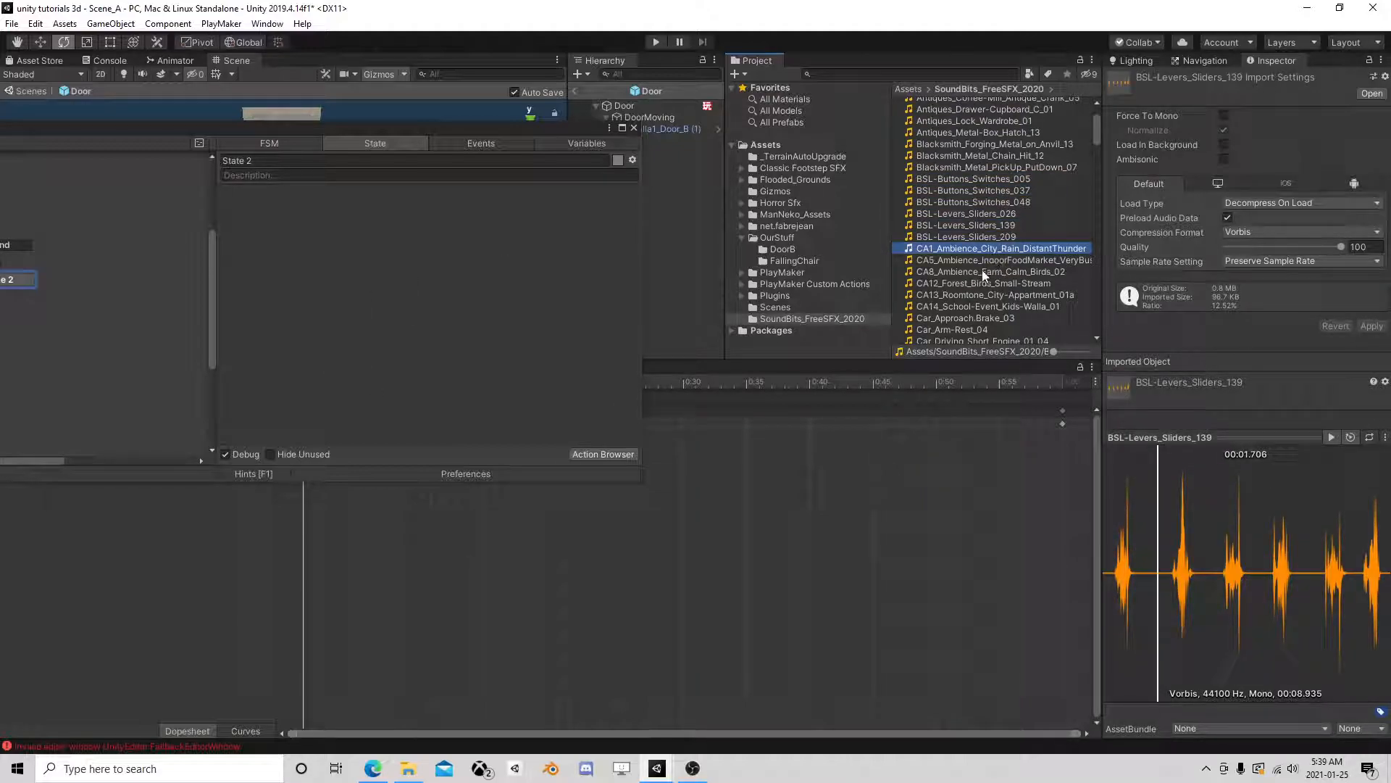
scroll(987, 250, down, 3)
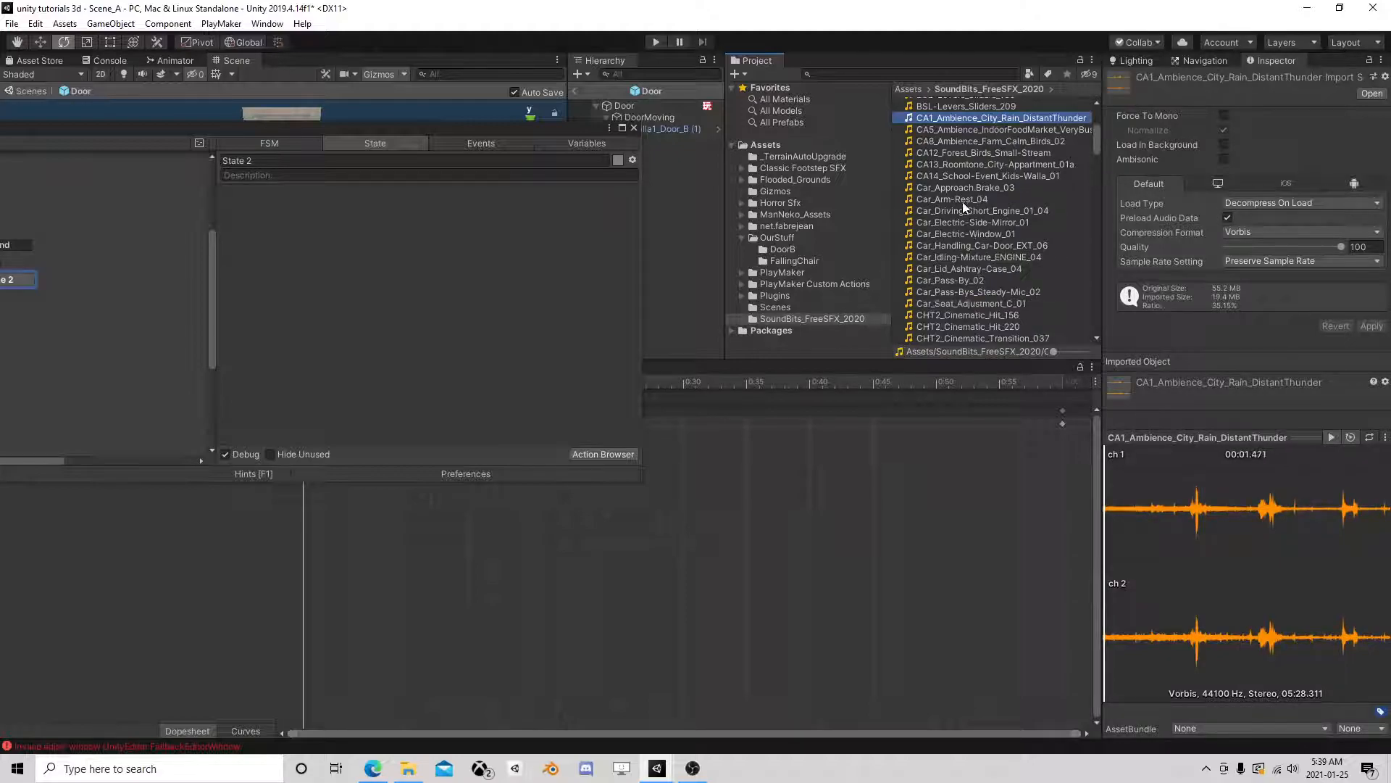
click(963, 201)
click(968, 176)
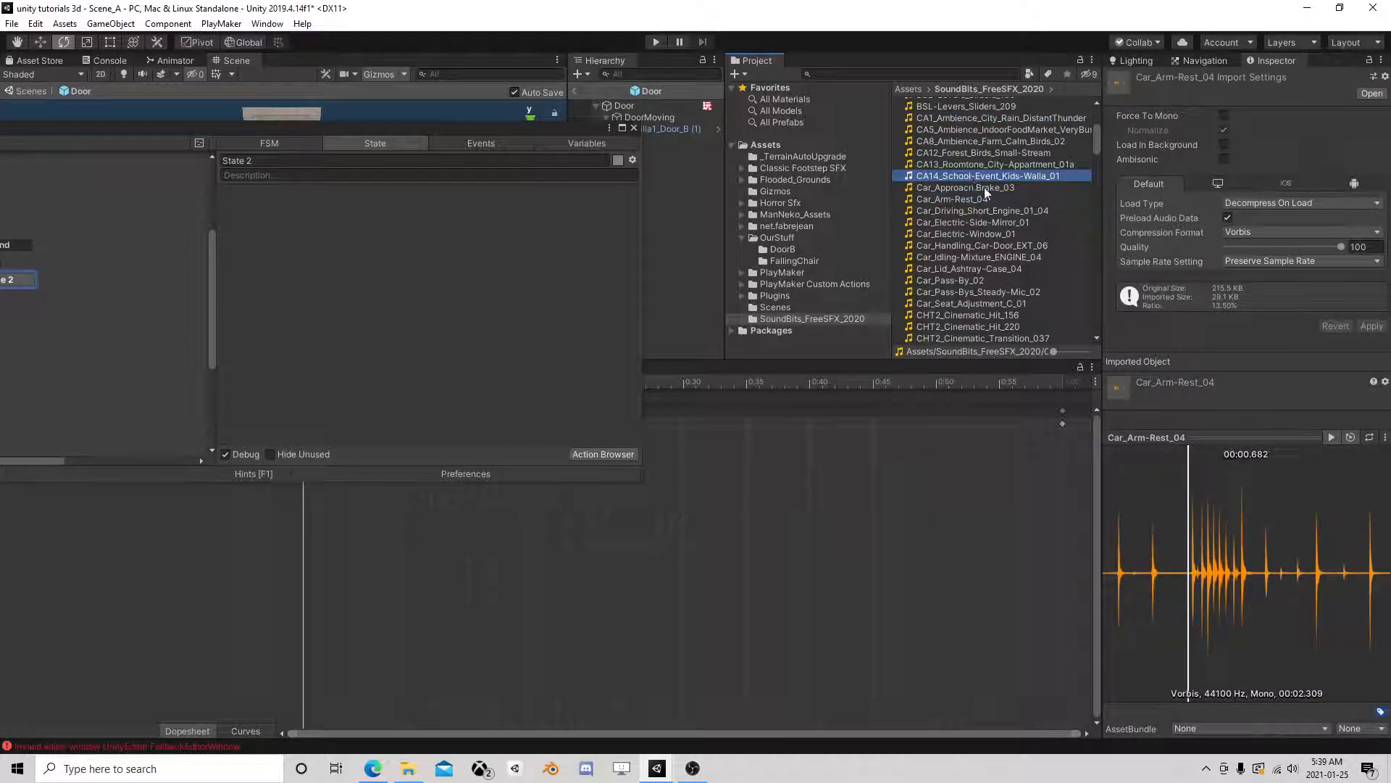
click(970, 211)
click(970, 222)
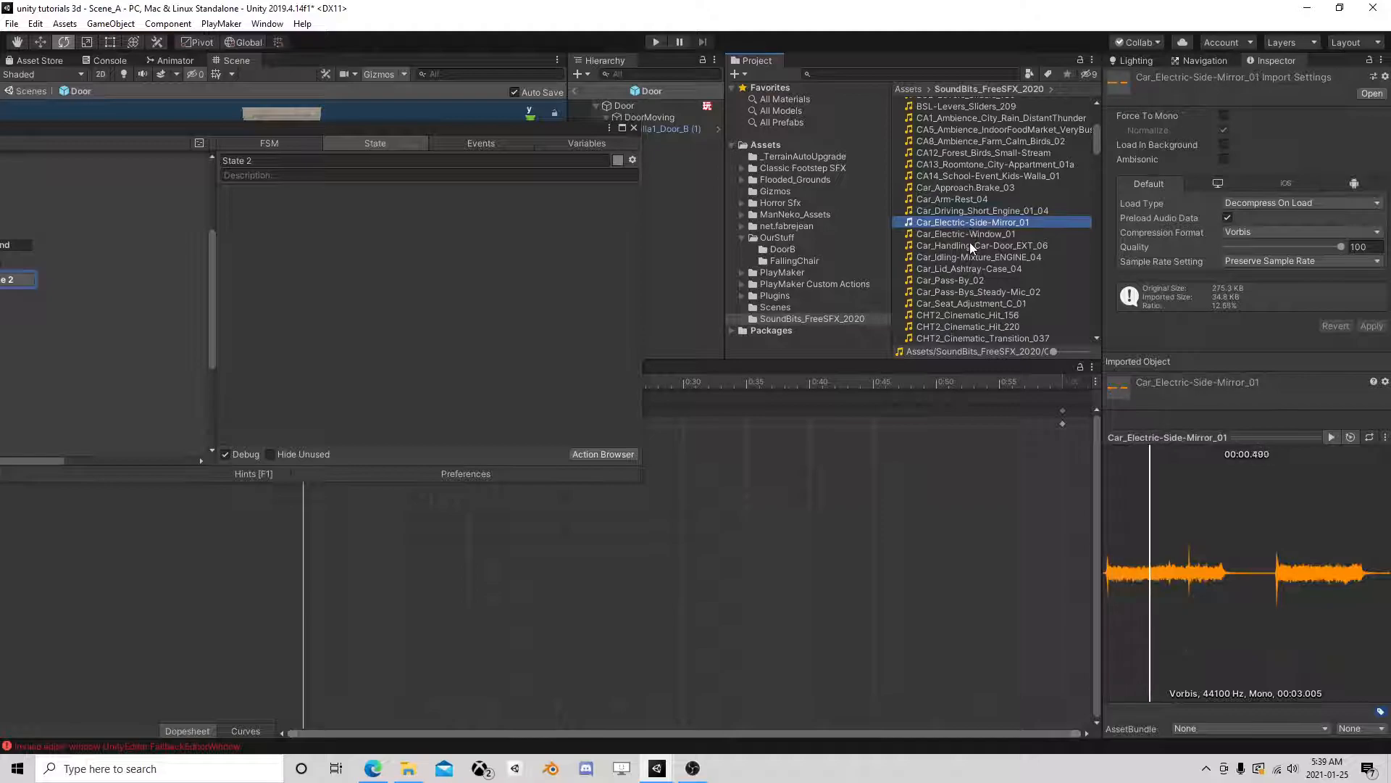
click(970, 245)
click(964, 280)
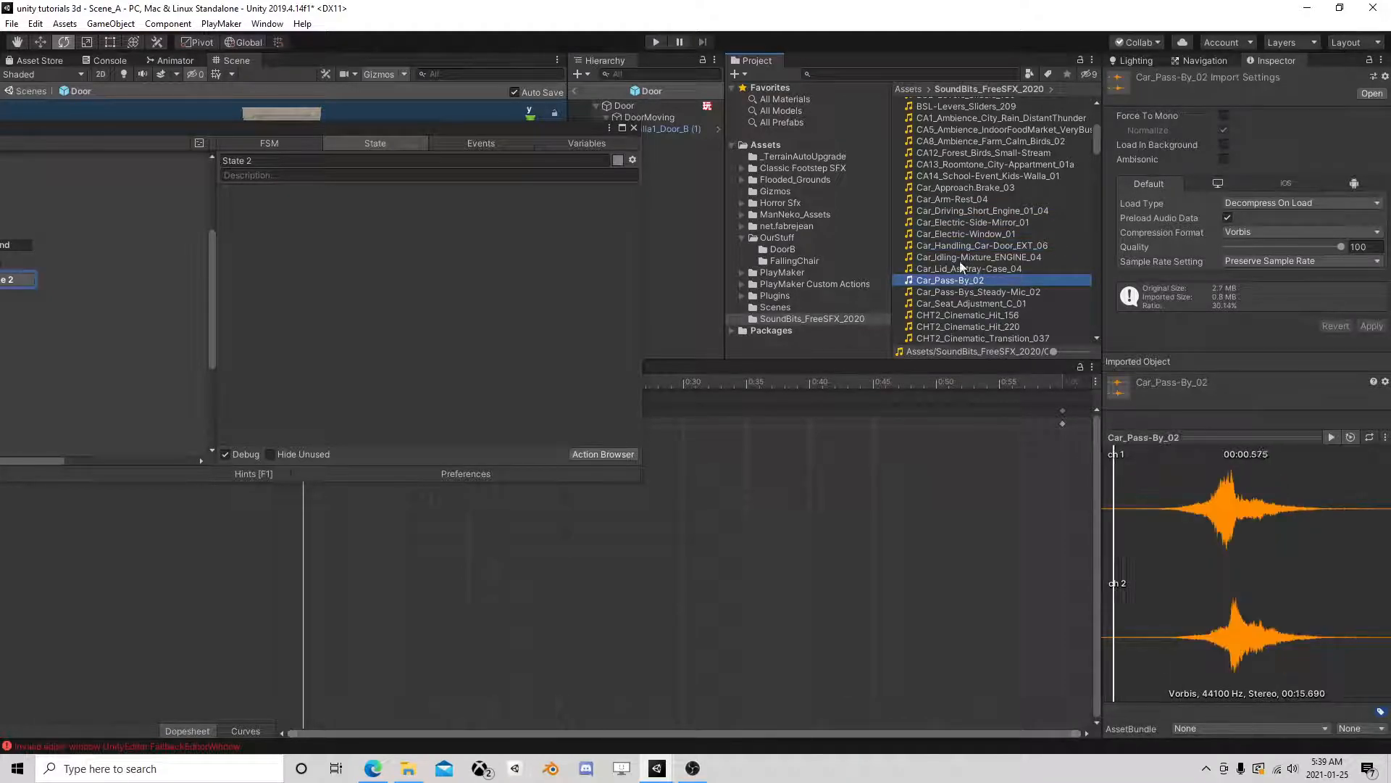
Step: Open the Wav folder of Horror Sfx and audition Ambience_MonstersBelly_00, Blood_Dripping_Loop_00 and Gate_Open_00
click(757, 203)
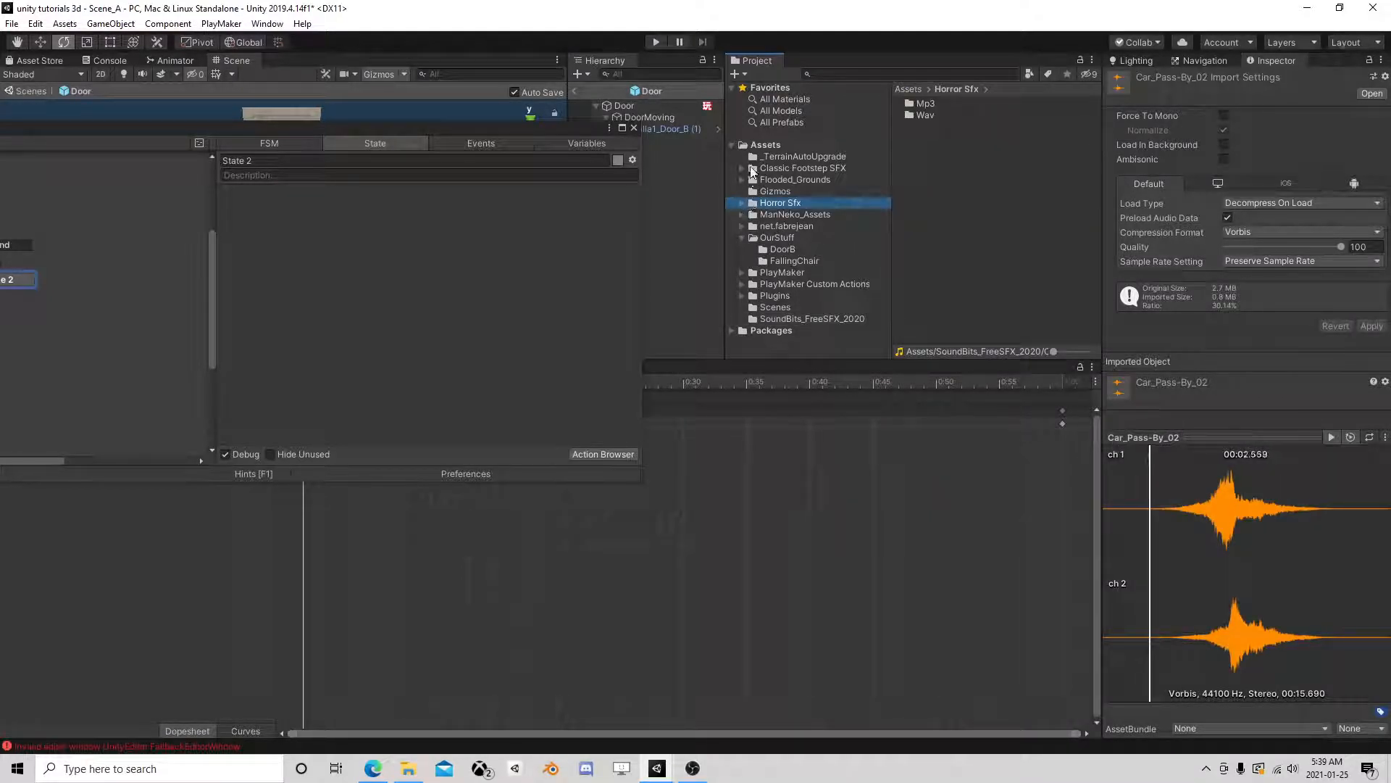
click(742, 204)
click(774, 216)
click(777, 227)
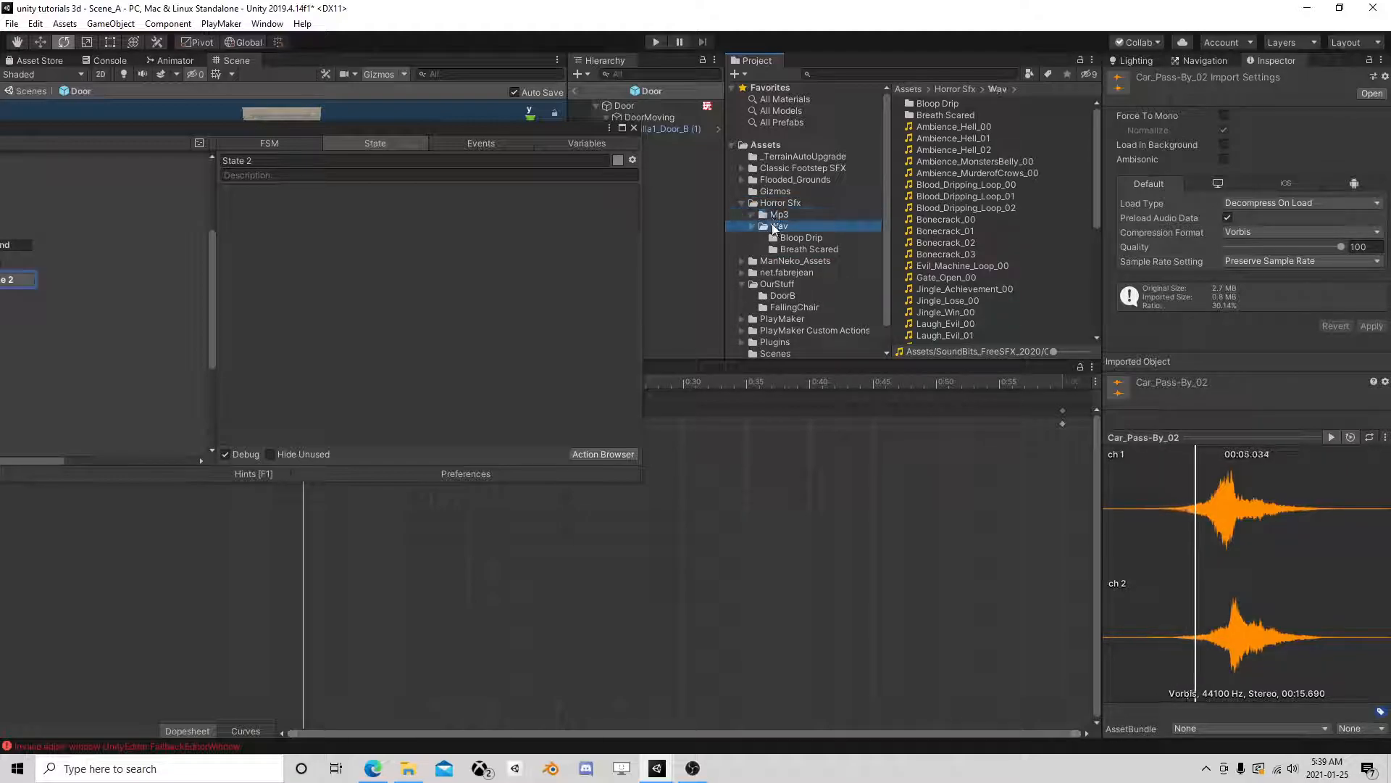
click(983, 162)
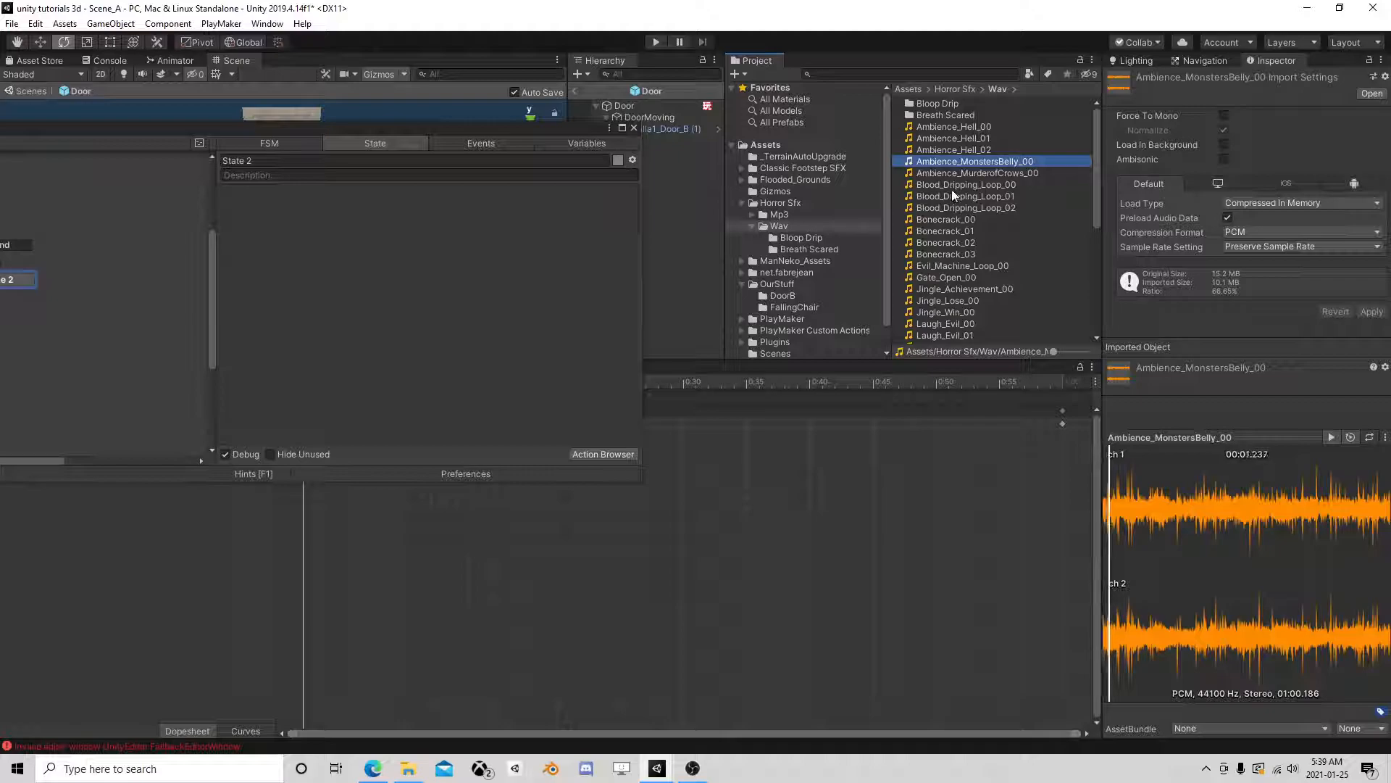
click(955, 187)
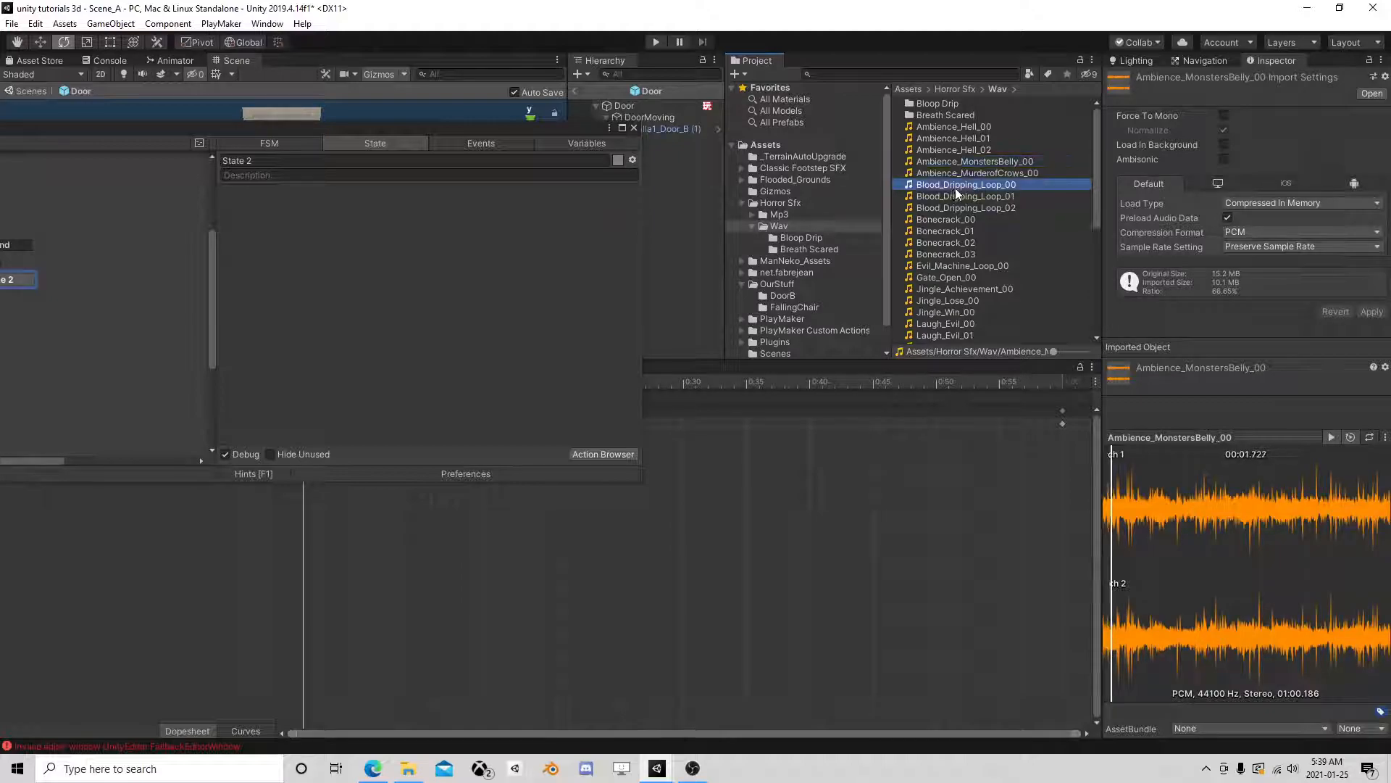
click(940, 276)
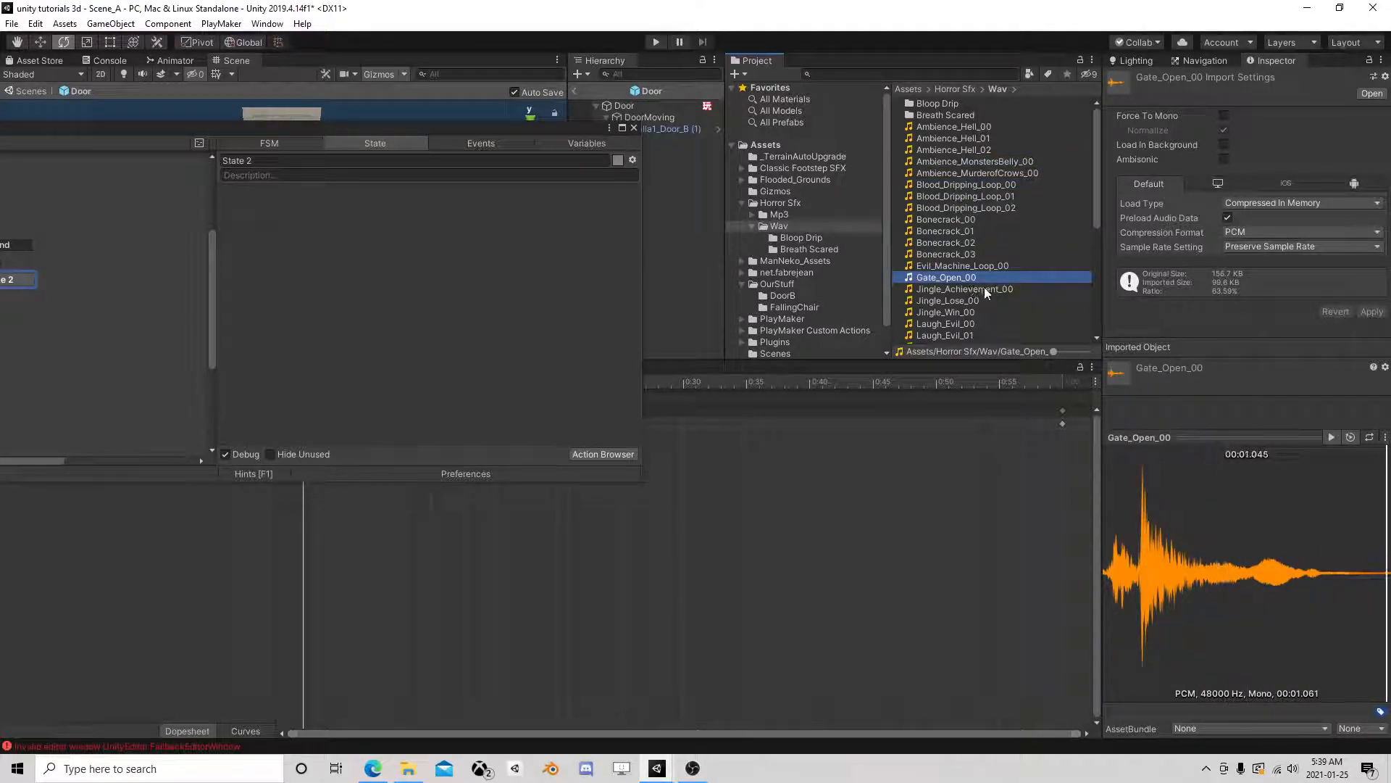
Step: Add an Audio Play action to State 2 with Gate_Open_00 as its one shot clip
drag(969, 280, 433, 288)
mouse_move(435, 287)
click(588, 283)
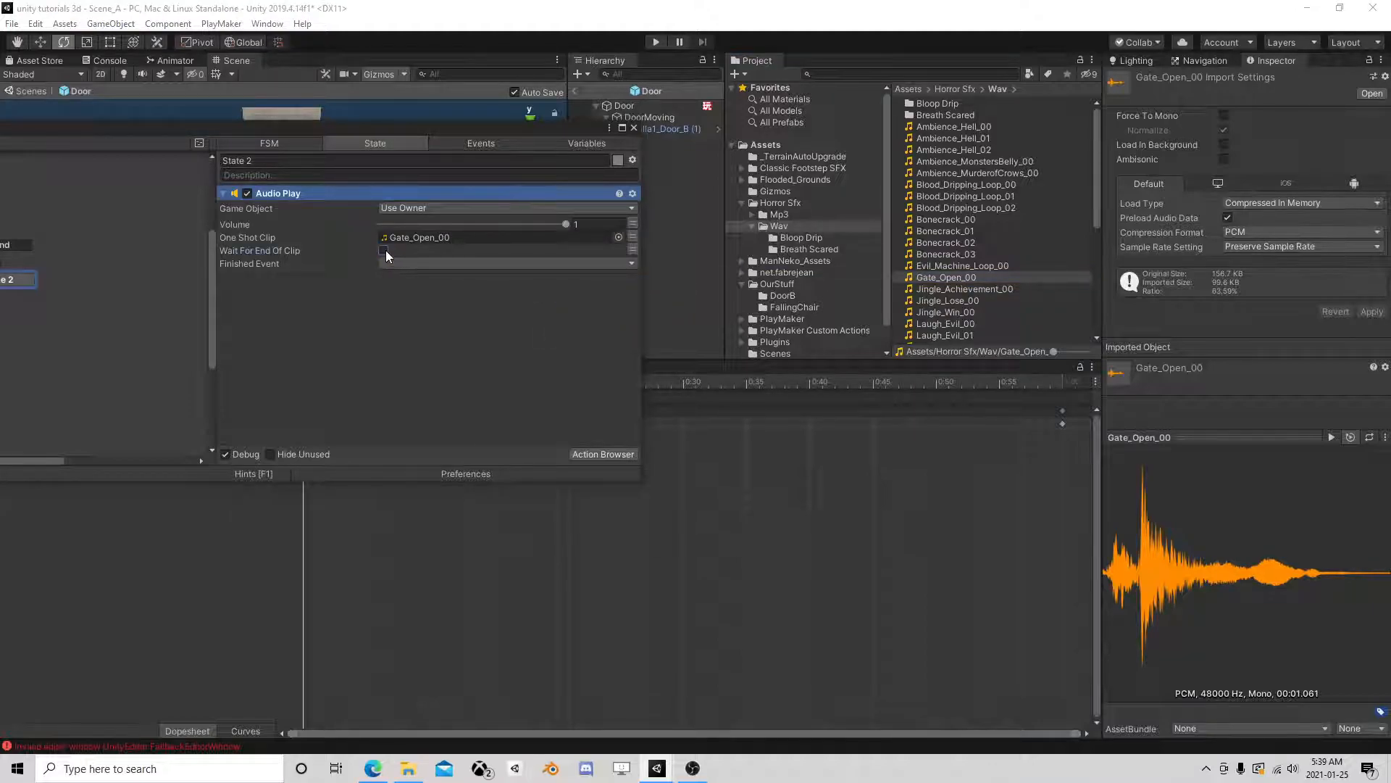
Step: Close the PlayMaker editor and leave the Door prefab to return to Scene_A
drag(640, 127, 681, 124)
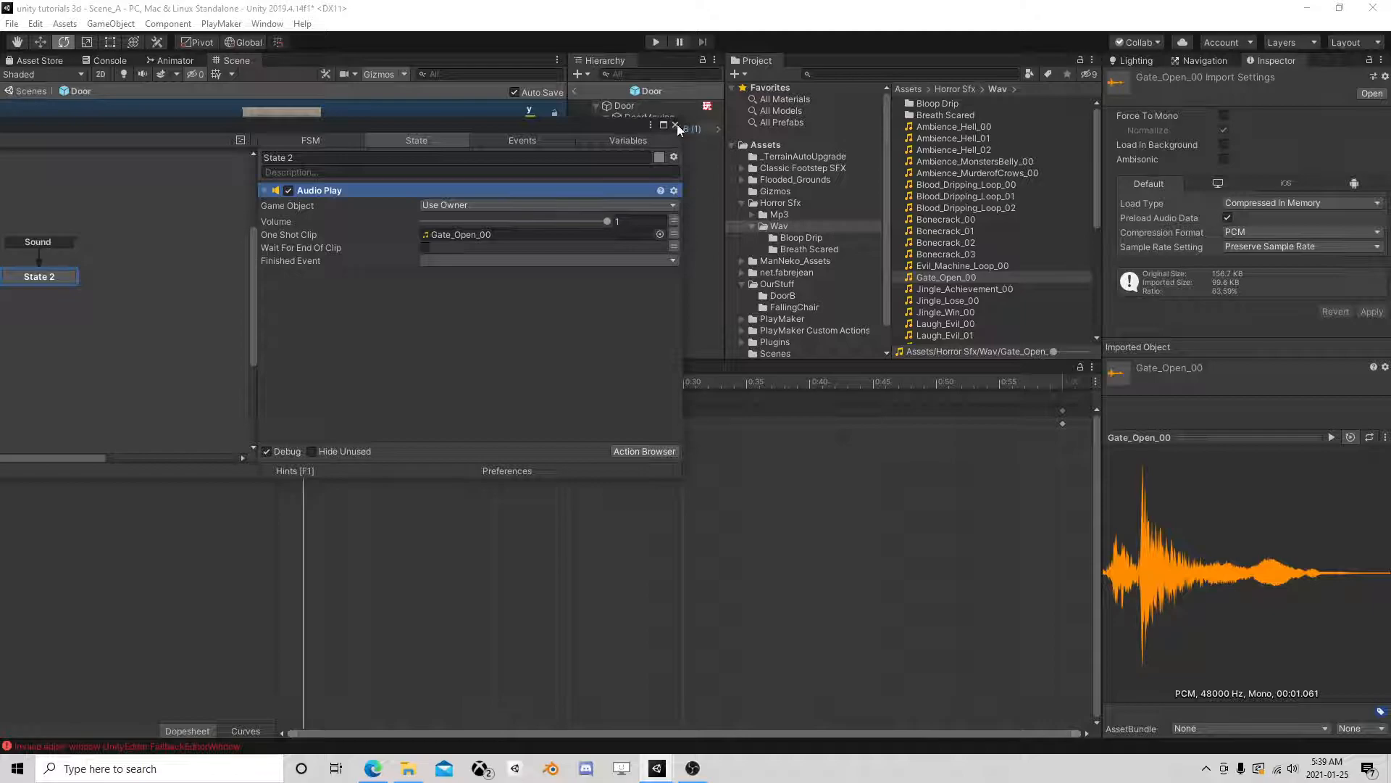
click(676, 125)
click(577, 92)
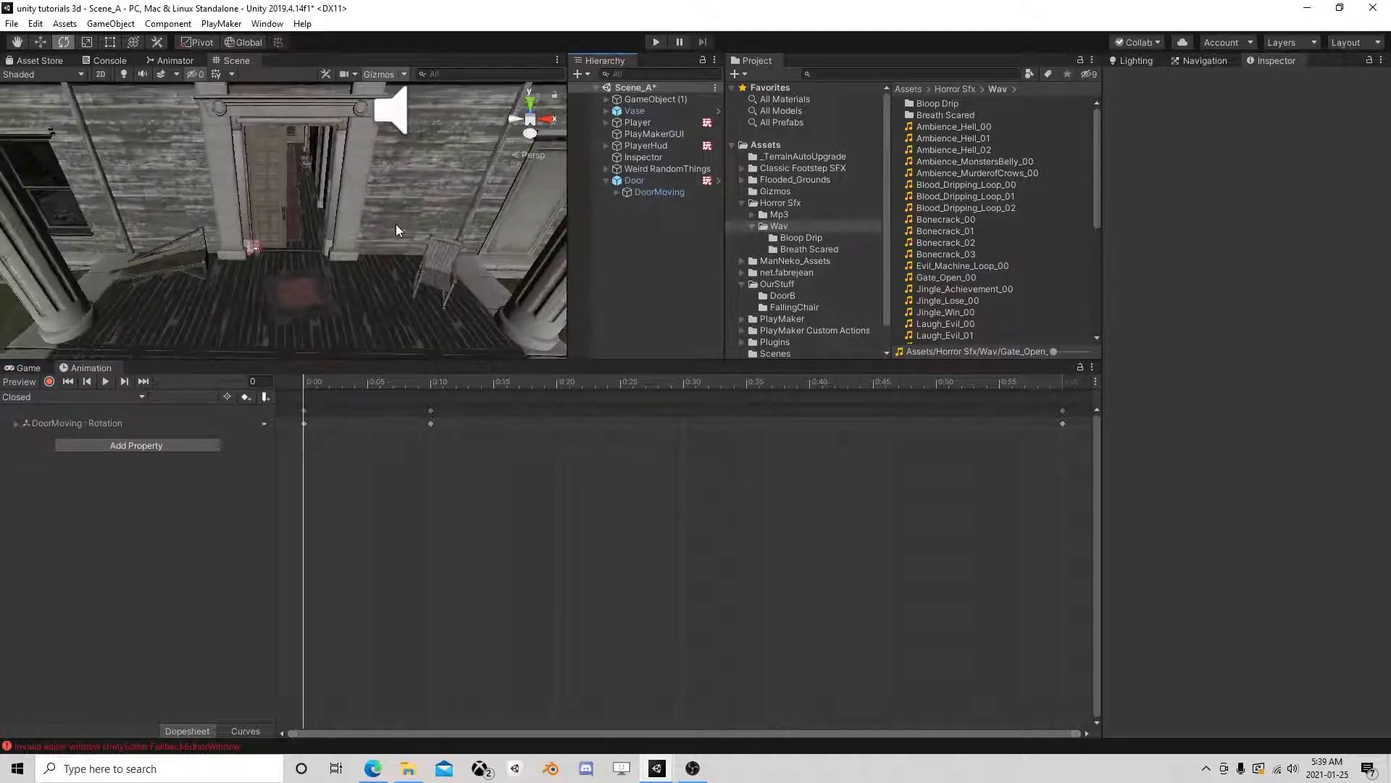
Step: Select Door in the scene and inspect both of its PlayMaker FSMs to tell which one holds the Sound event
scroll(367, 219, up, 3)
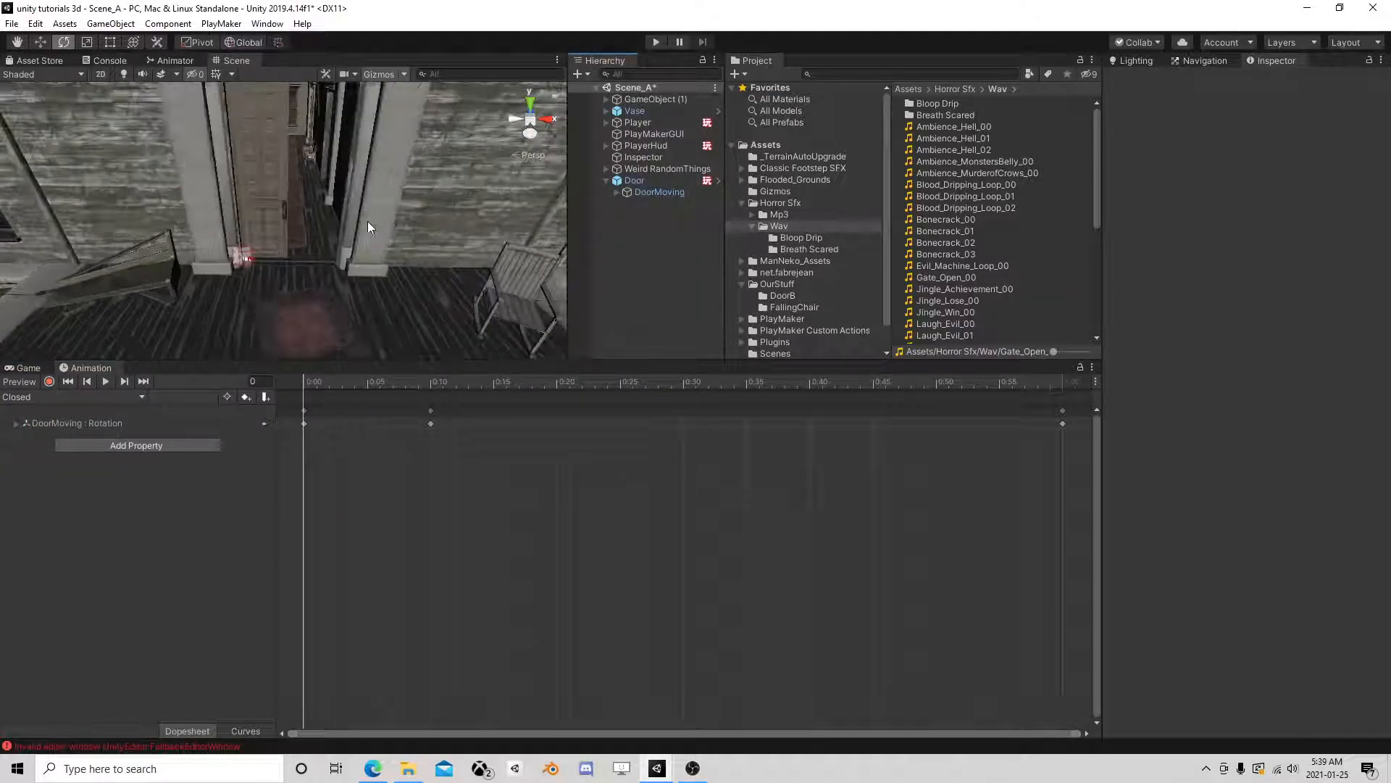
middle_drag(367, 219, 395, 245)
scroll(395, 250, up, 2)
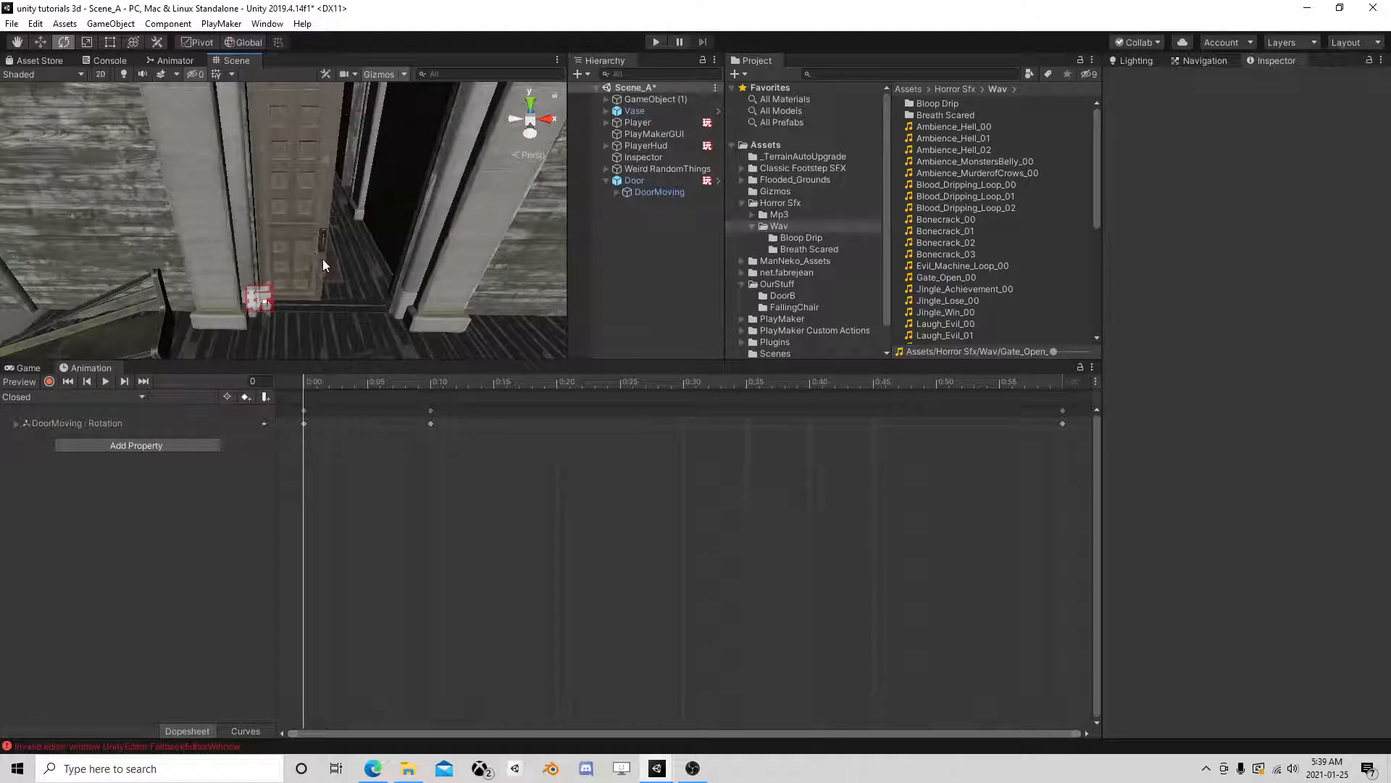
click(650, 182)
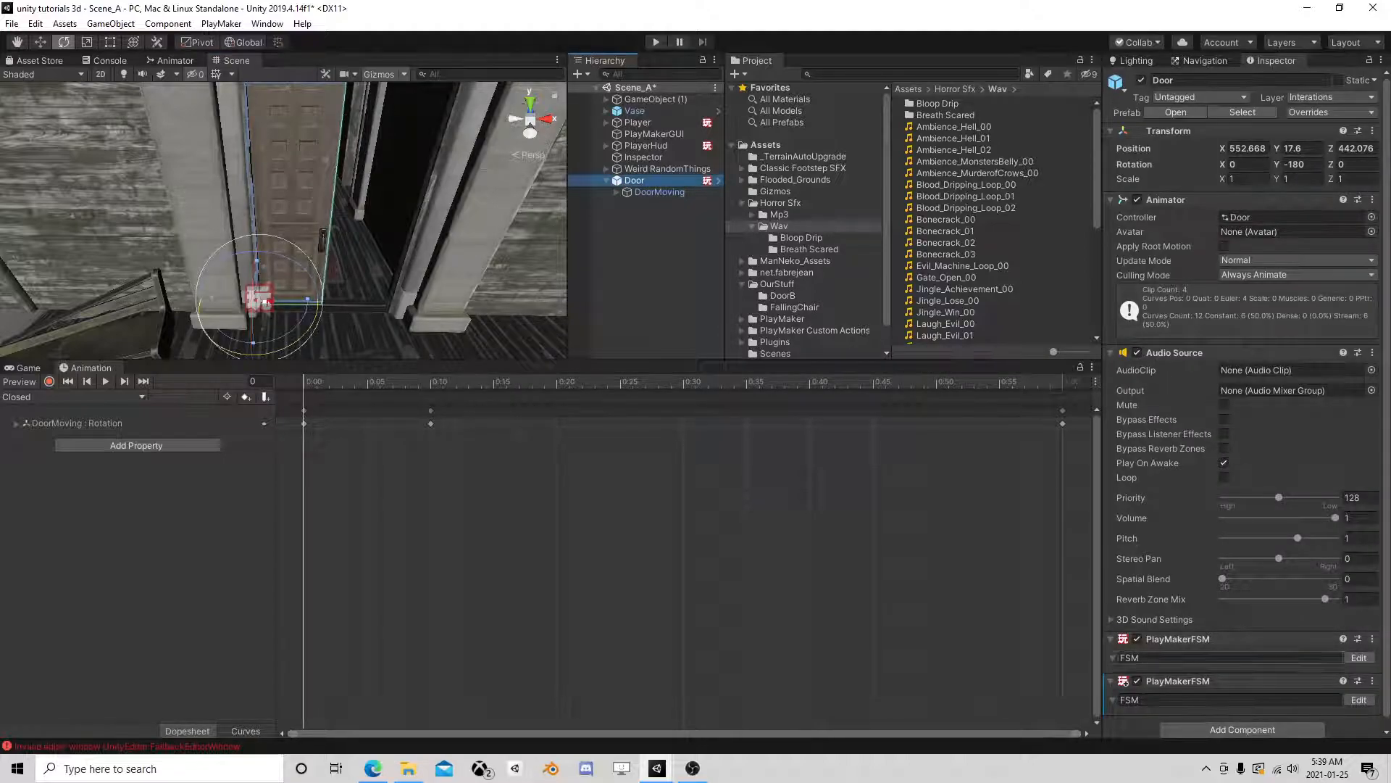
click(1358, 699)
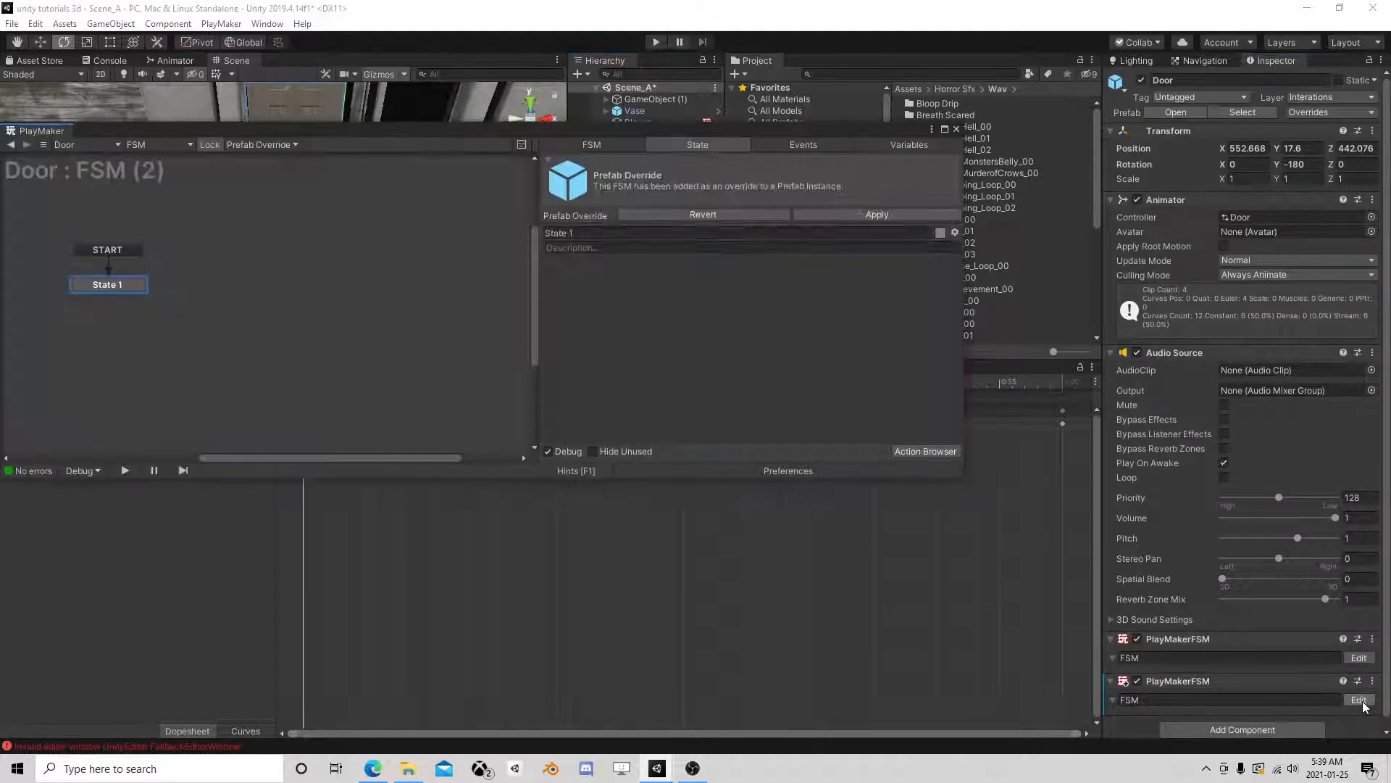
click(1359, 659)
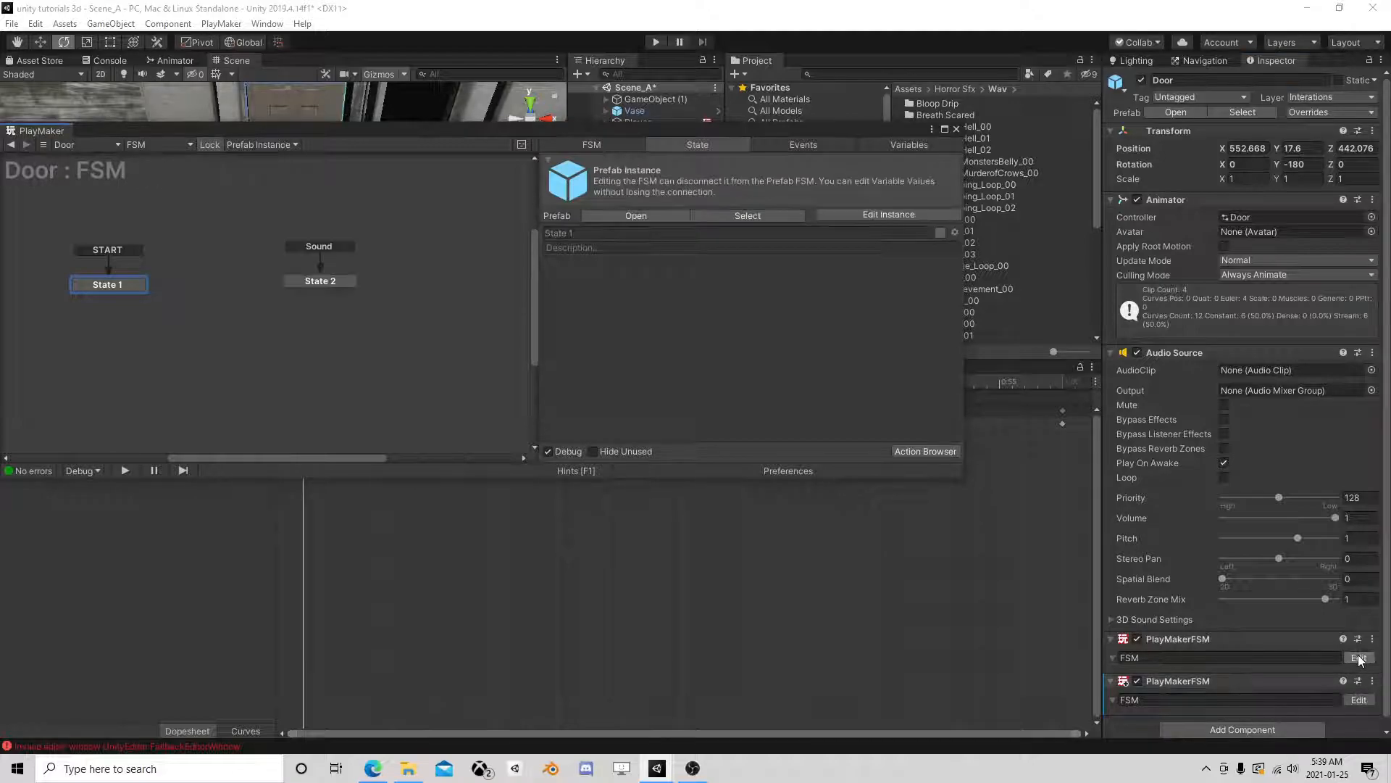
Step: Close the PlayMaker editor and remove the second PlayMaker FSM component from the scene's Door
click(1171, 464)
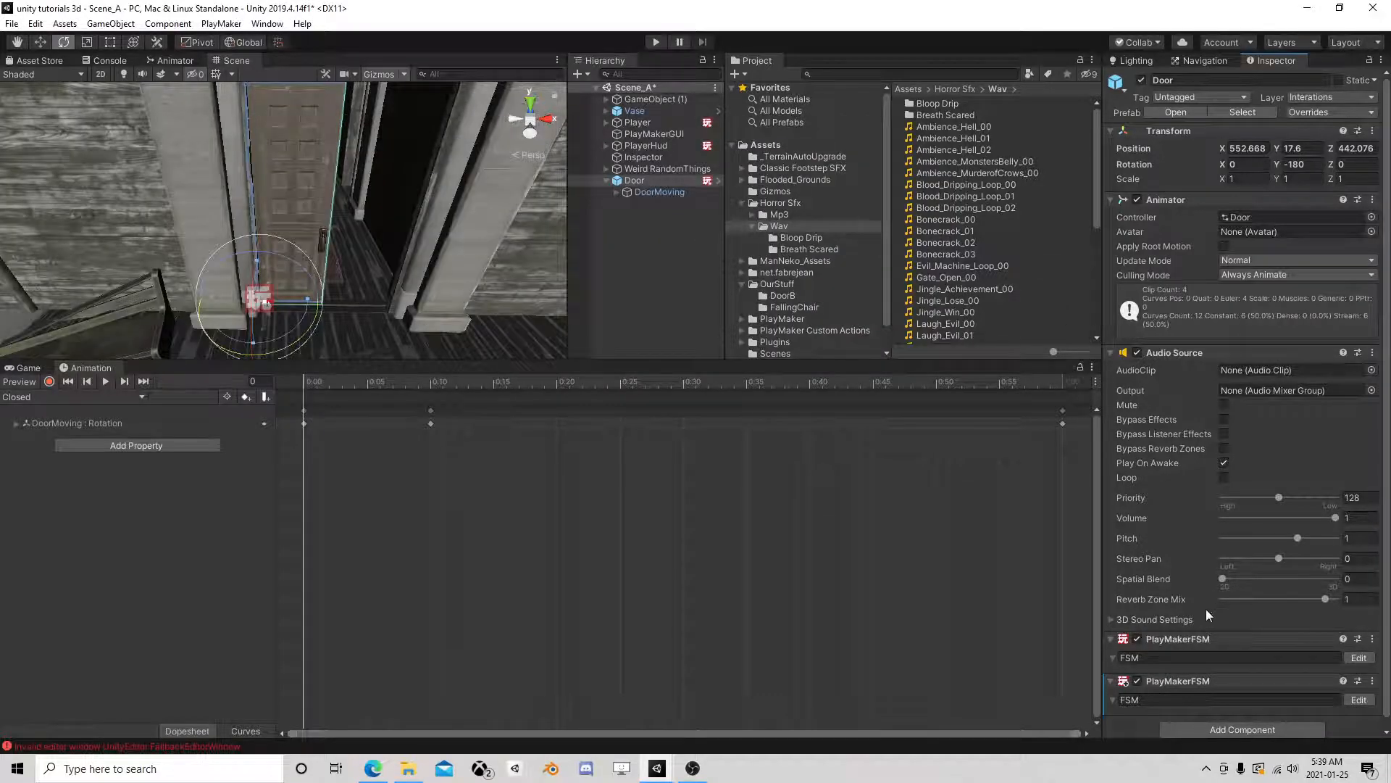
right_click(1178, 683)
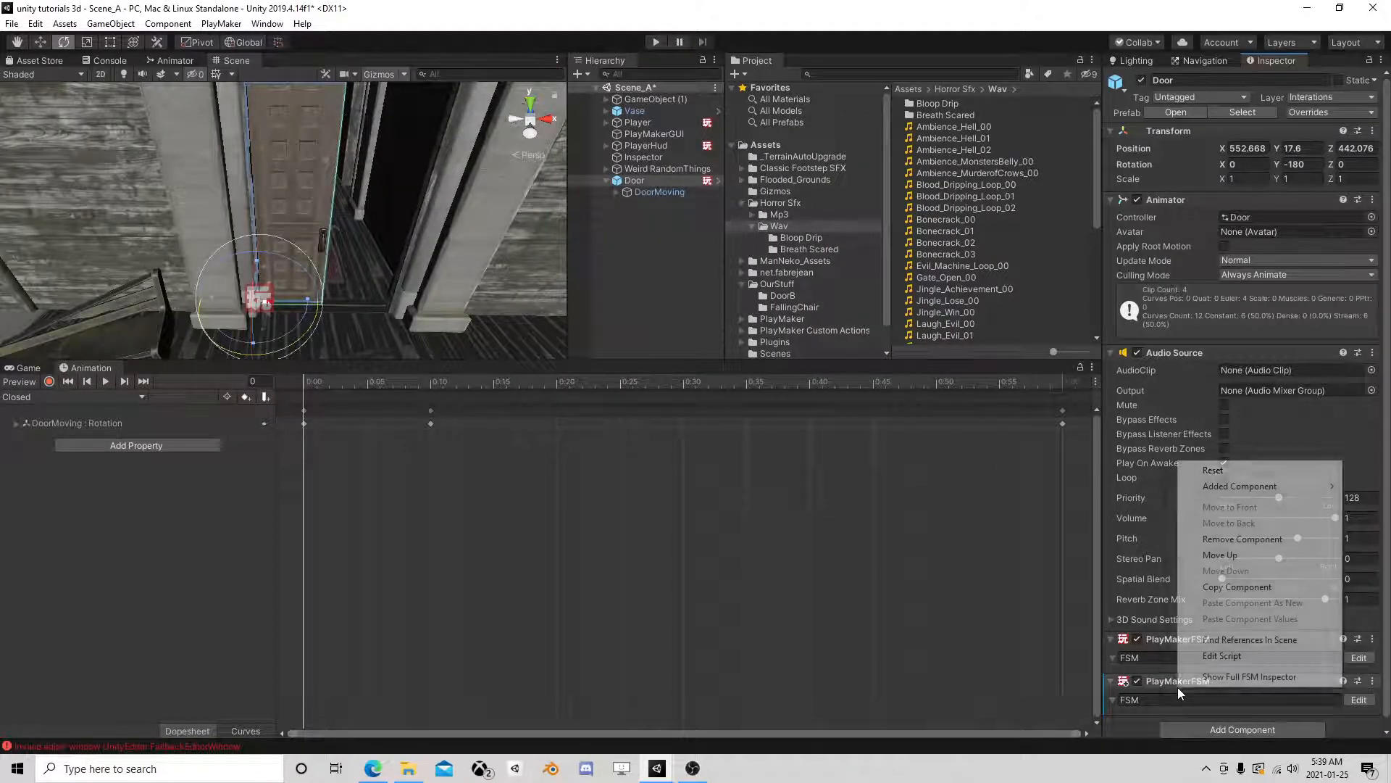
click(1242, 539)
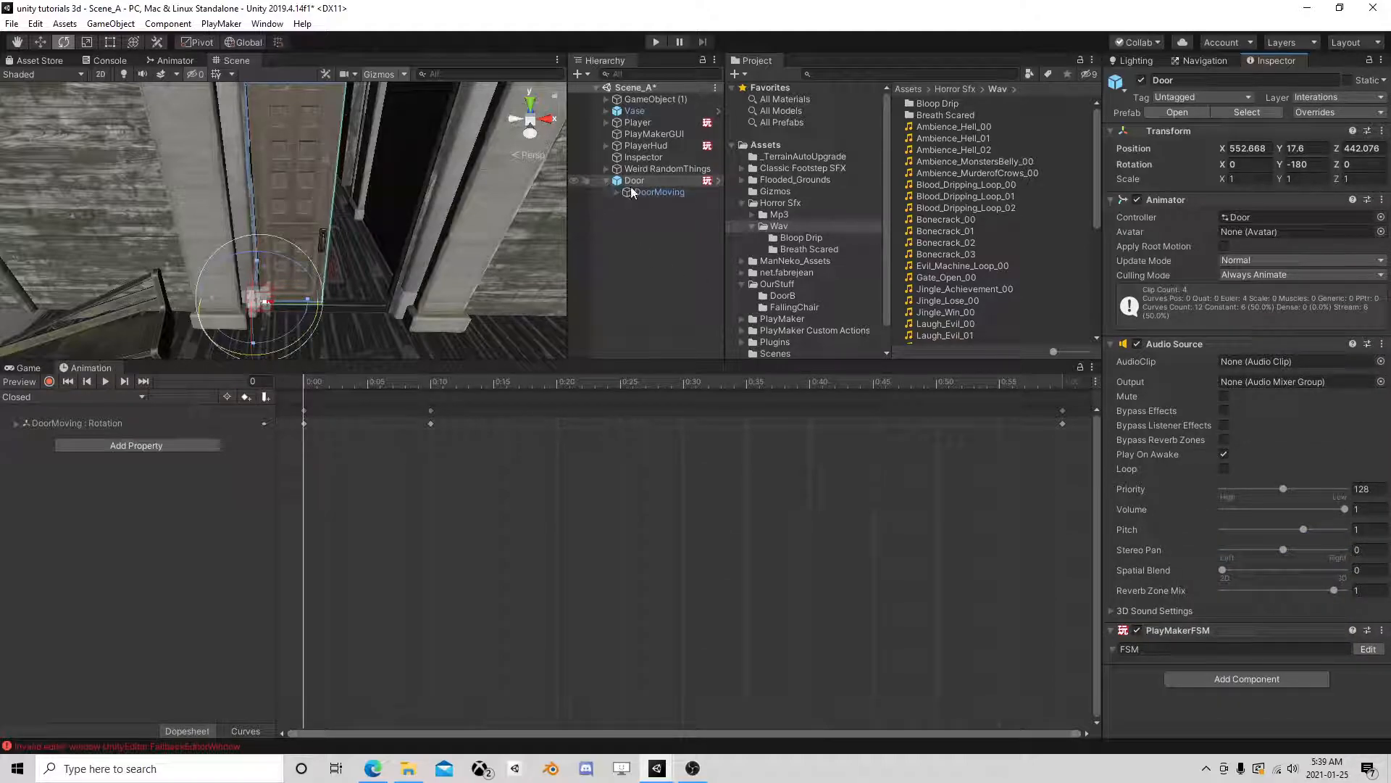
Step: Open Door's remaining FSM to check State 2, and close the PlayMaker editor
click(1367, 649)
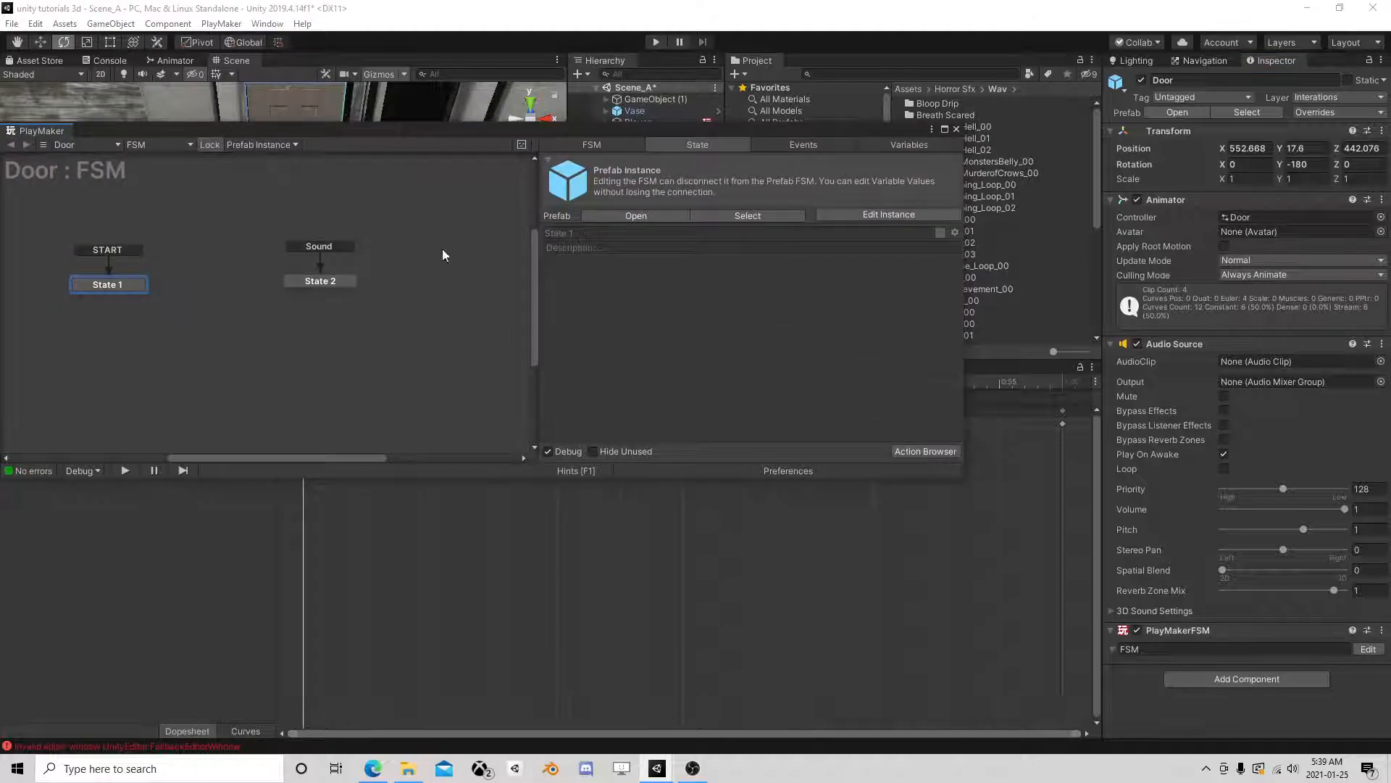
click(324, 281)
click(956, 130)
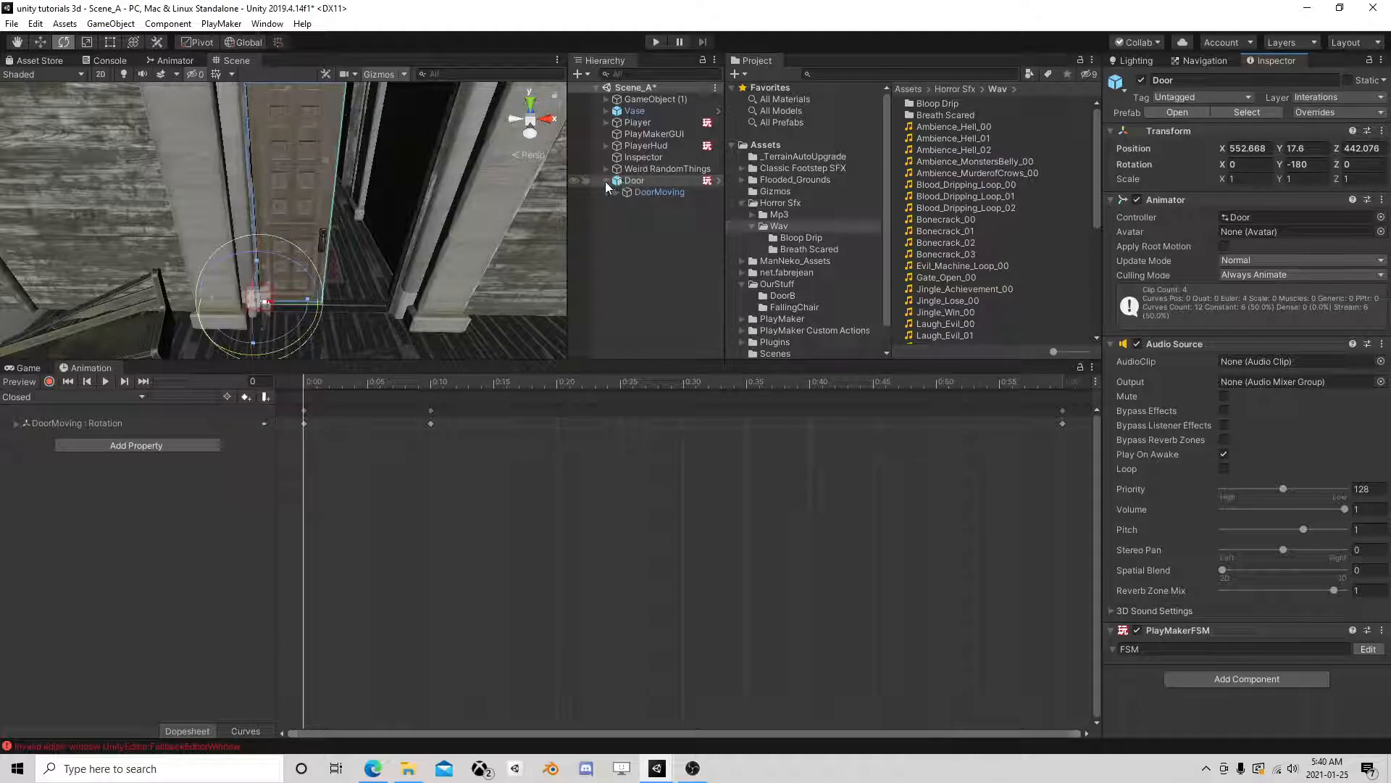
Step: Open the Door prefab for editing, look at the components of Villa1_Door_B (1), and select the Door root
click(1187, 113)
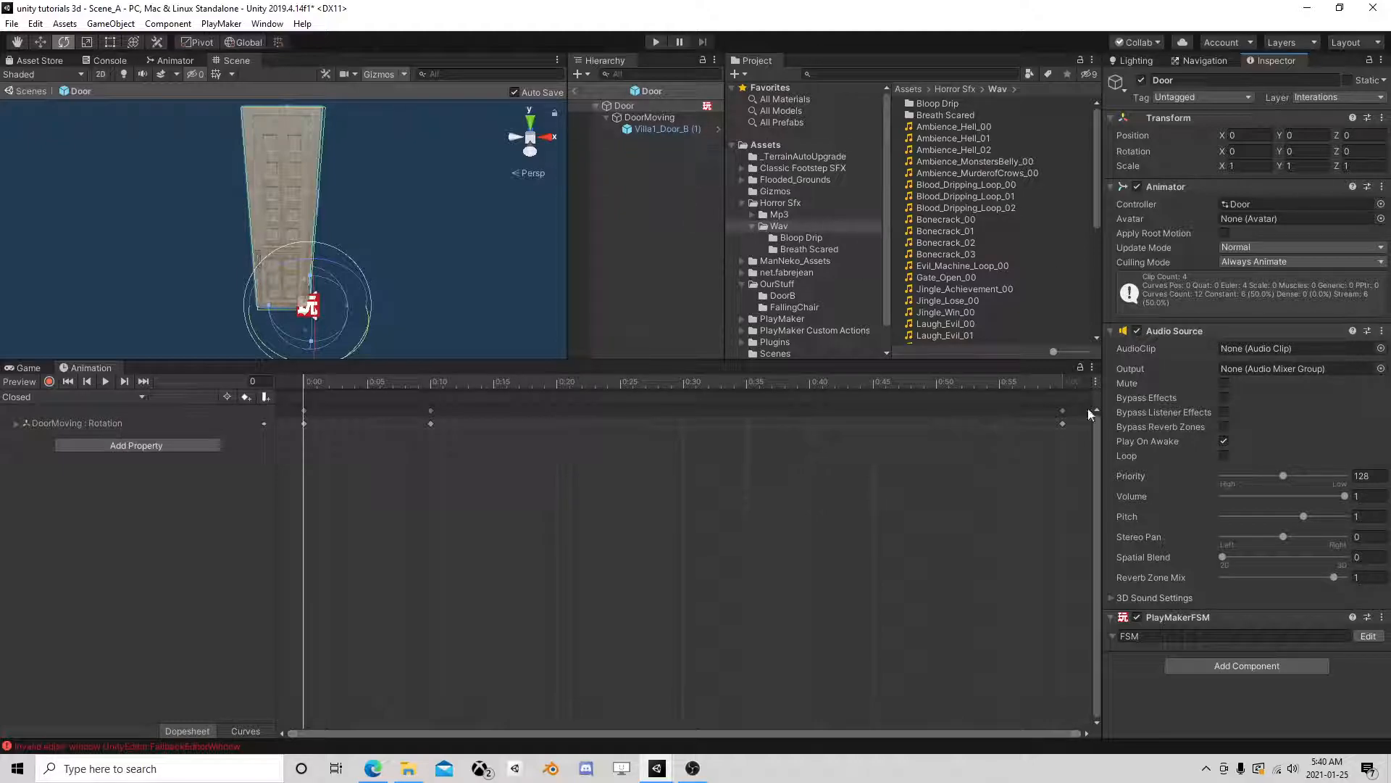
click(668, 128)
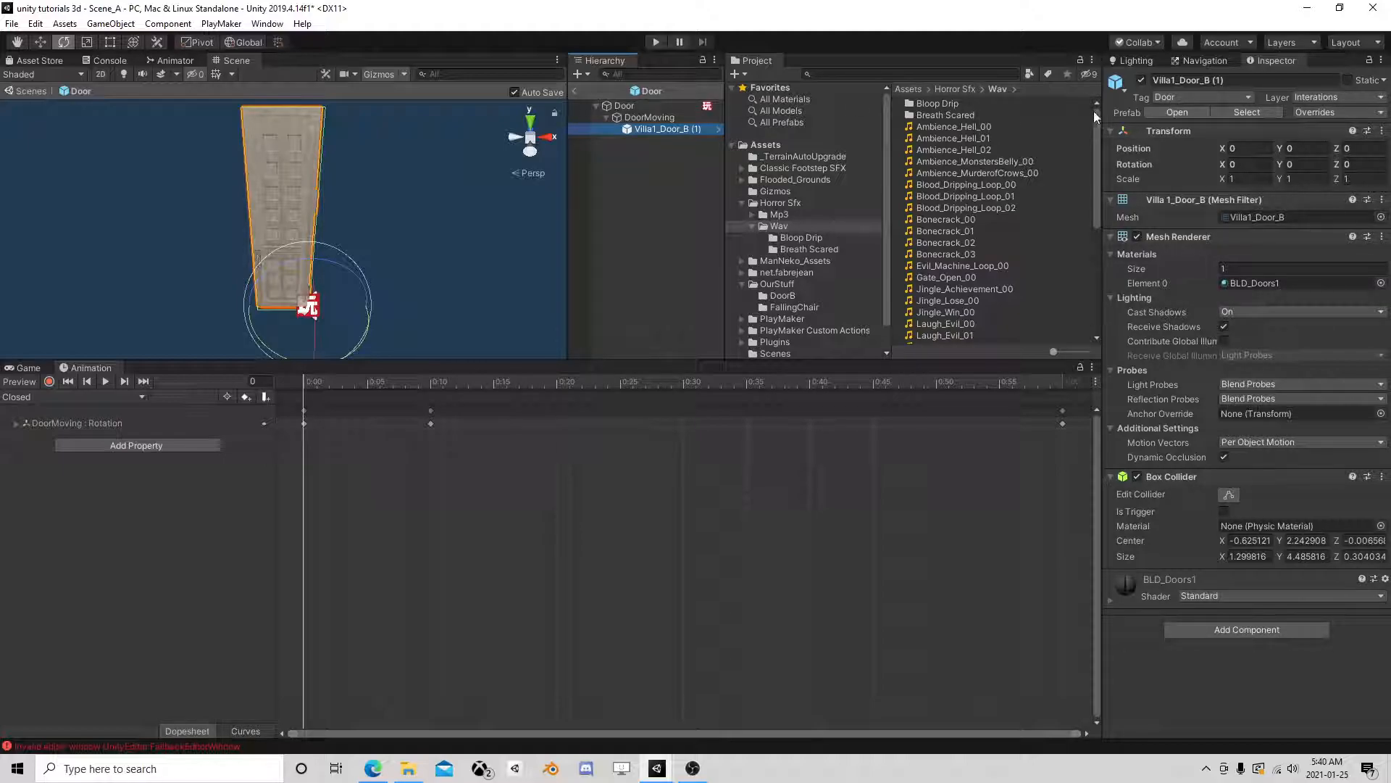
click(642, 107)
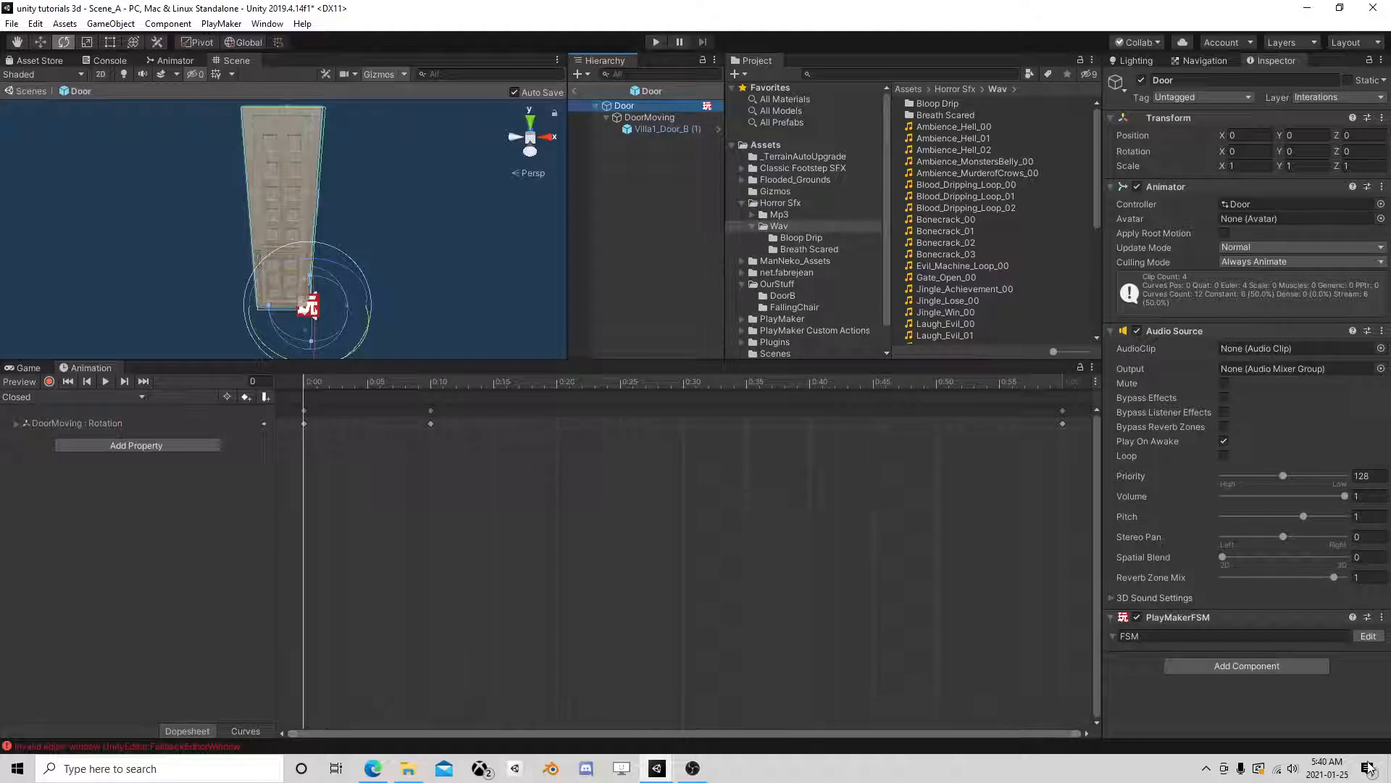
Step: Try a Send Event action targeting Self in State 1 of Door's FSM, and remove it again
click(1368, 636)
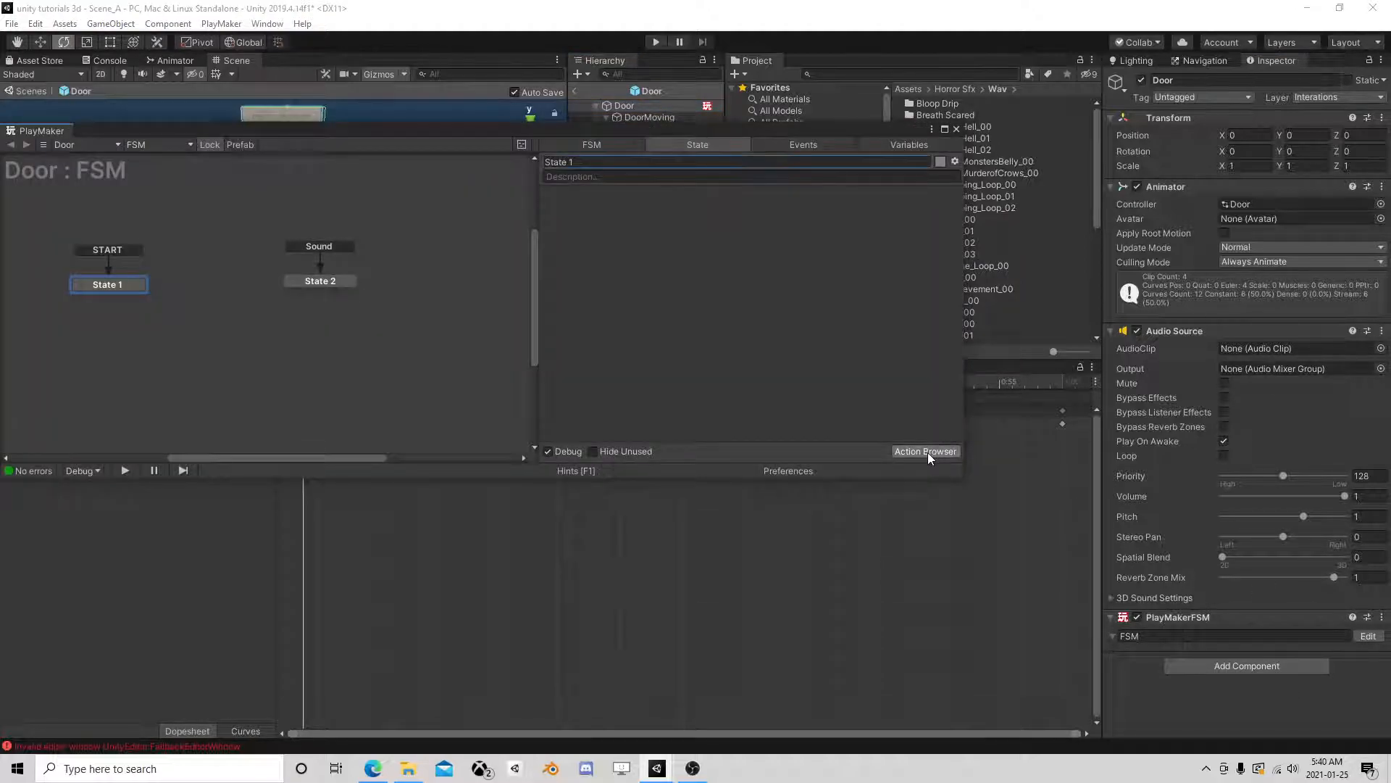
click(926, 452)
text(send)
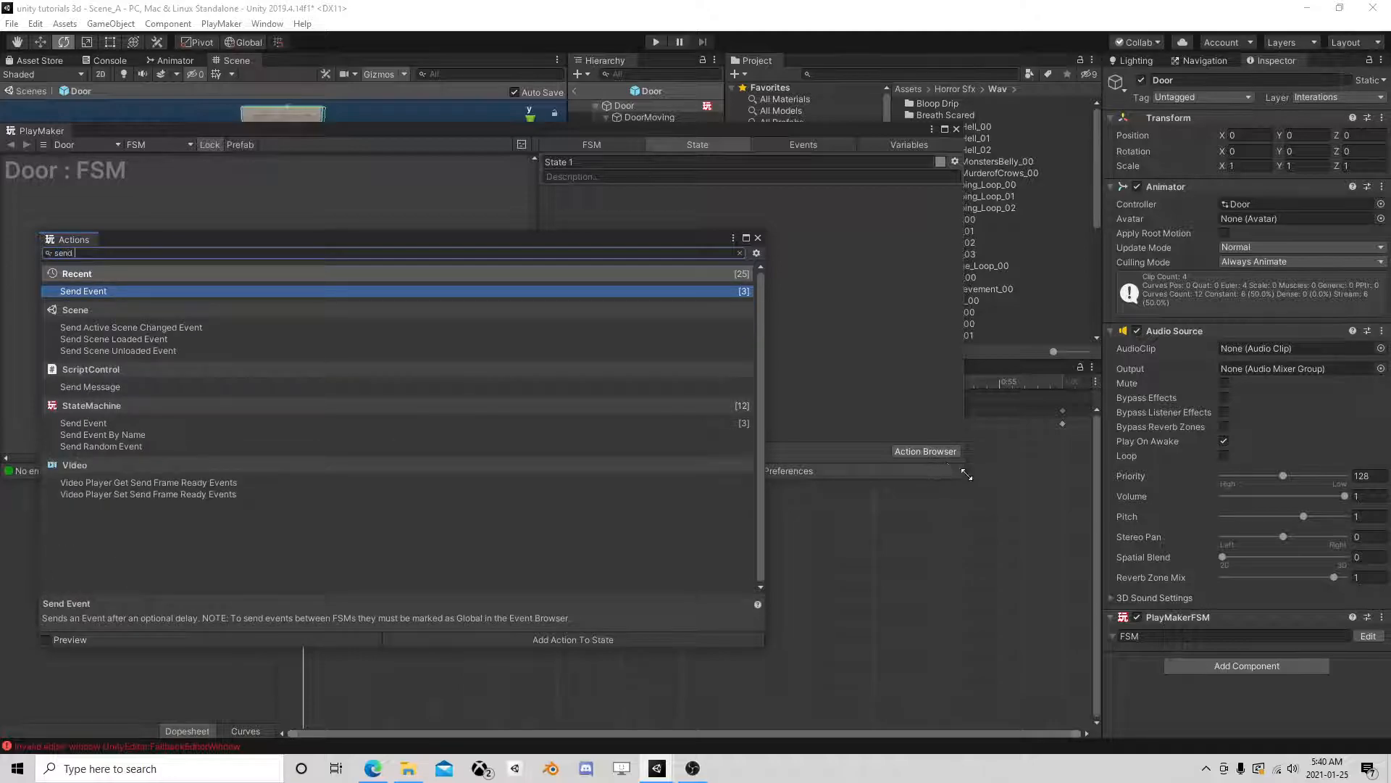
text( eve)
double_click(105, 292)
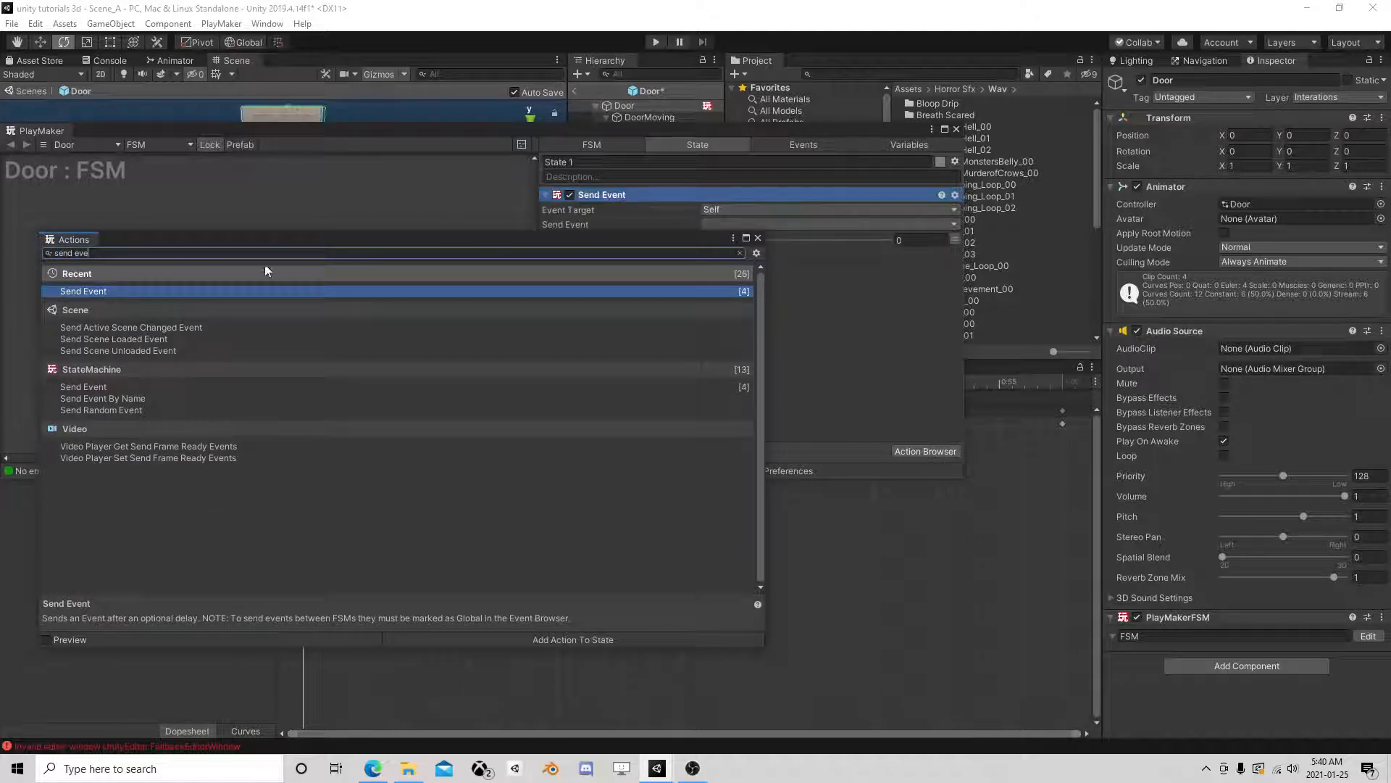
click(733, 211)
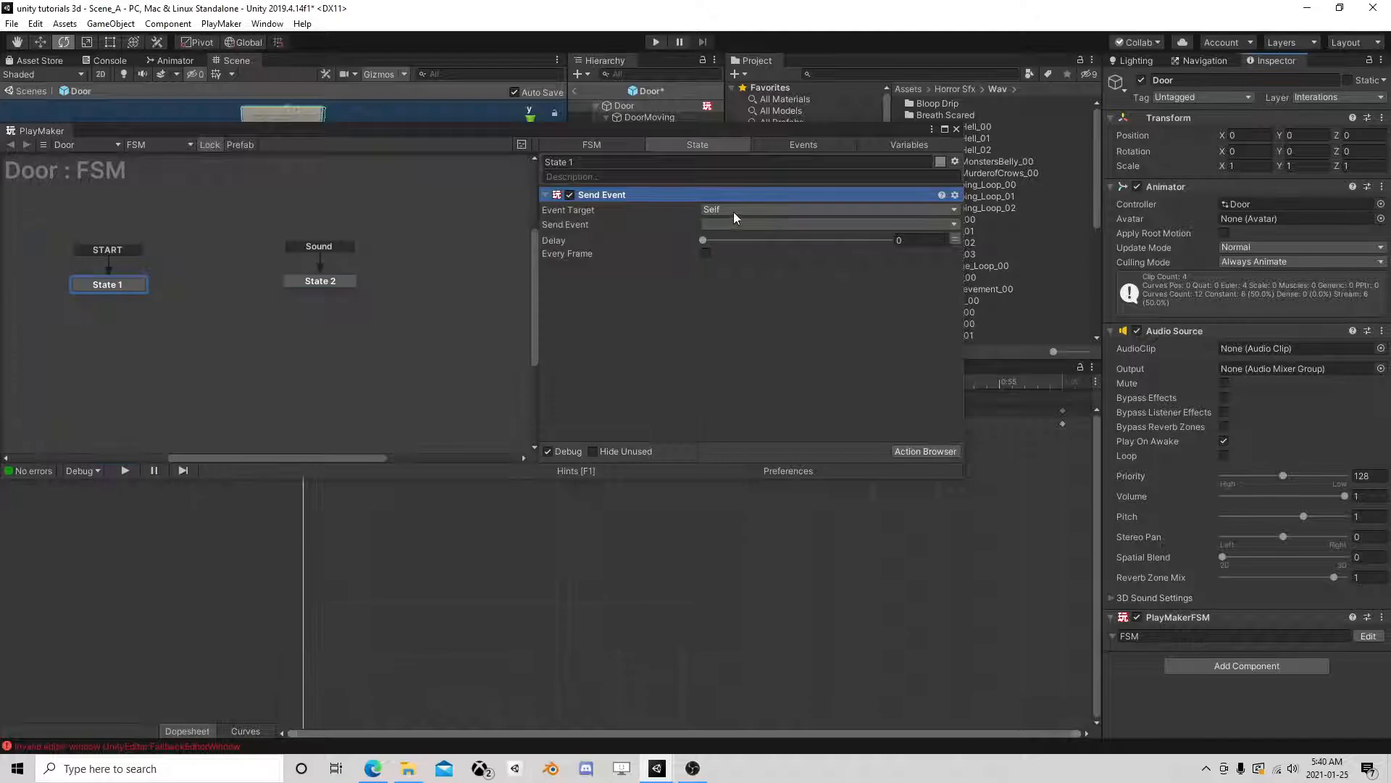
click(733, 211)
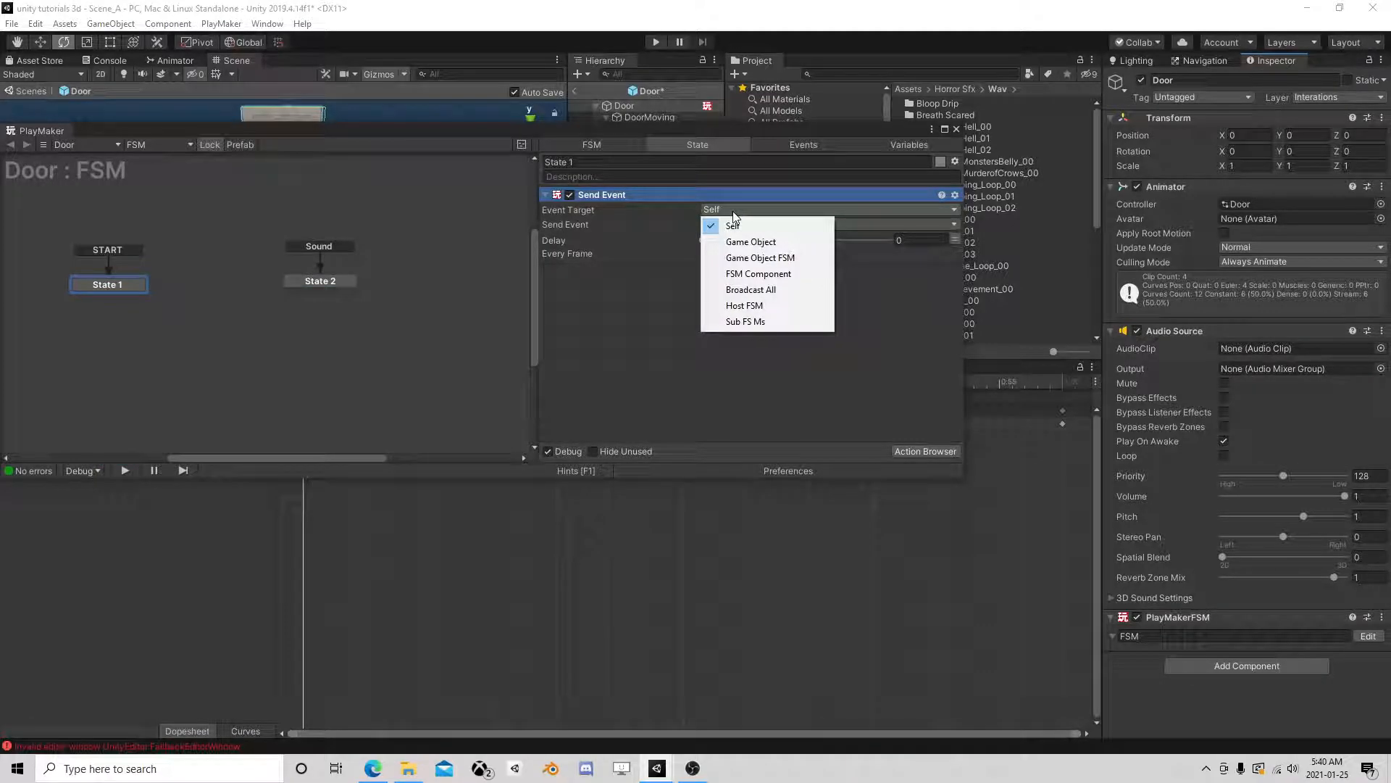
click(726, 227)
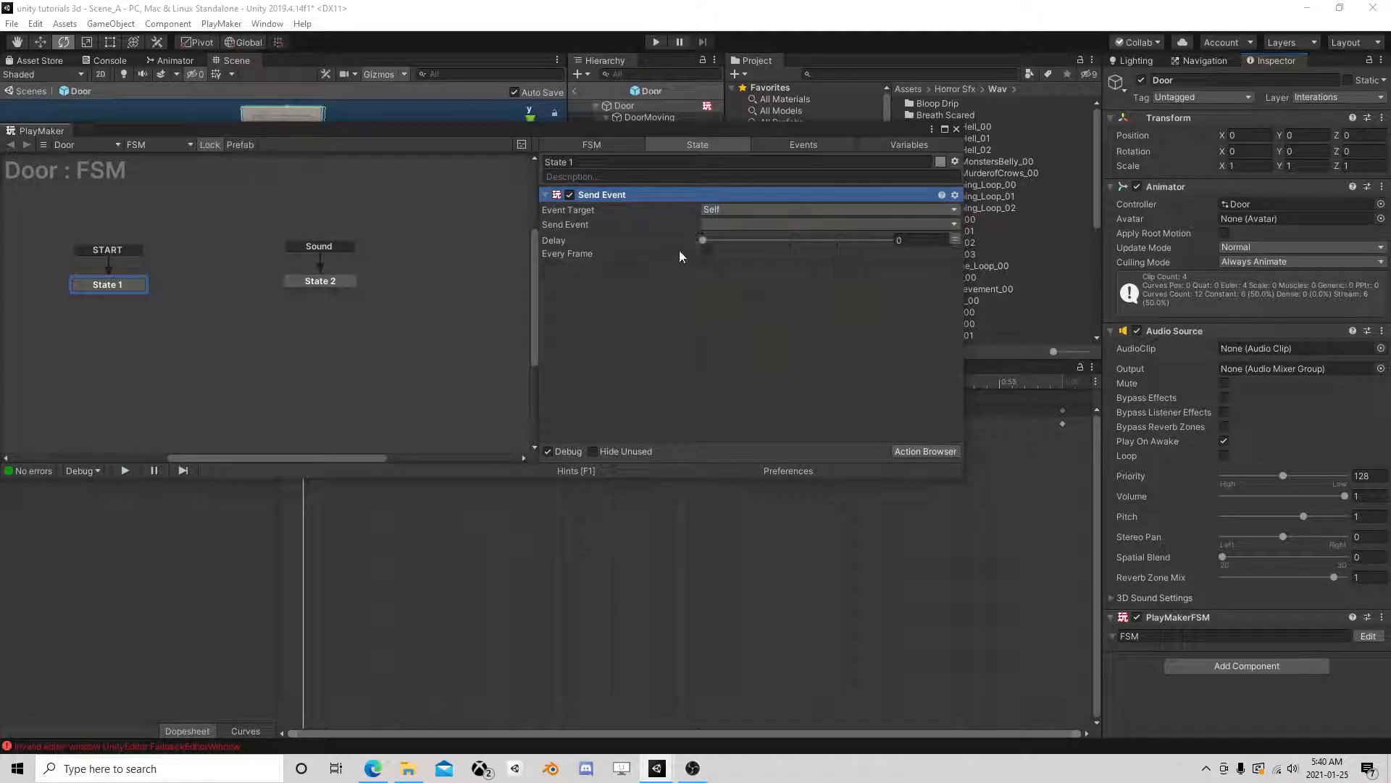
click(725, 224)
click(628, 298)
right_click(619, 192)
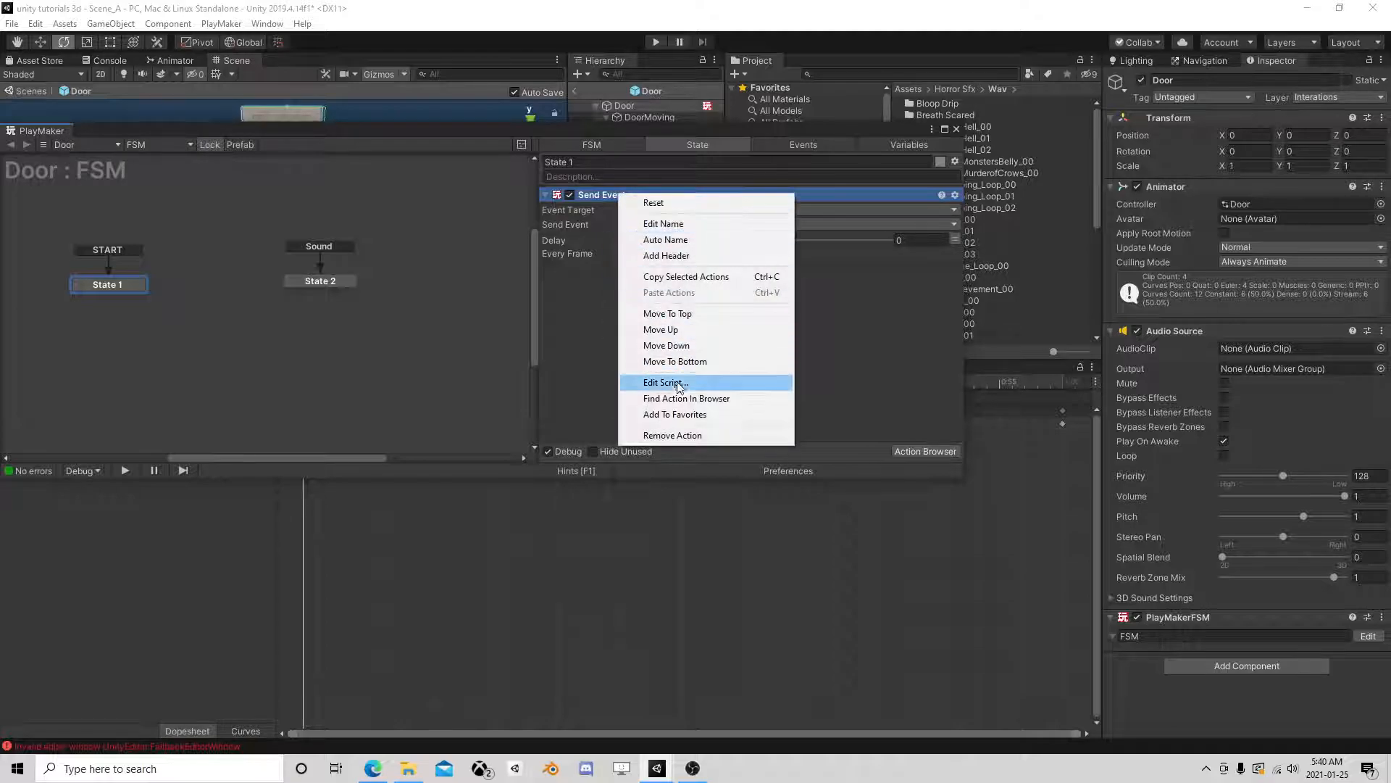
click(678, 434)
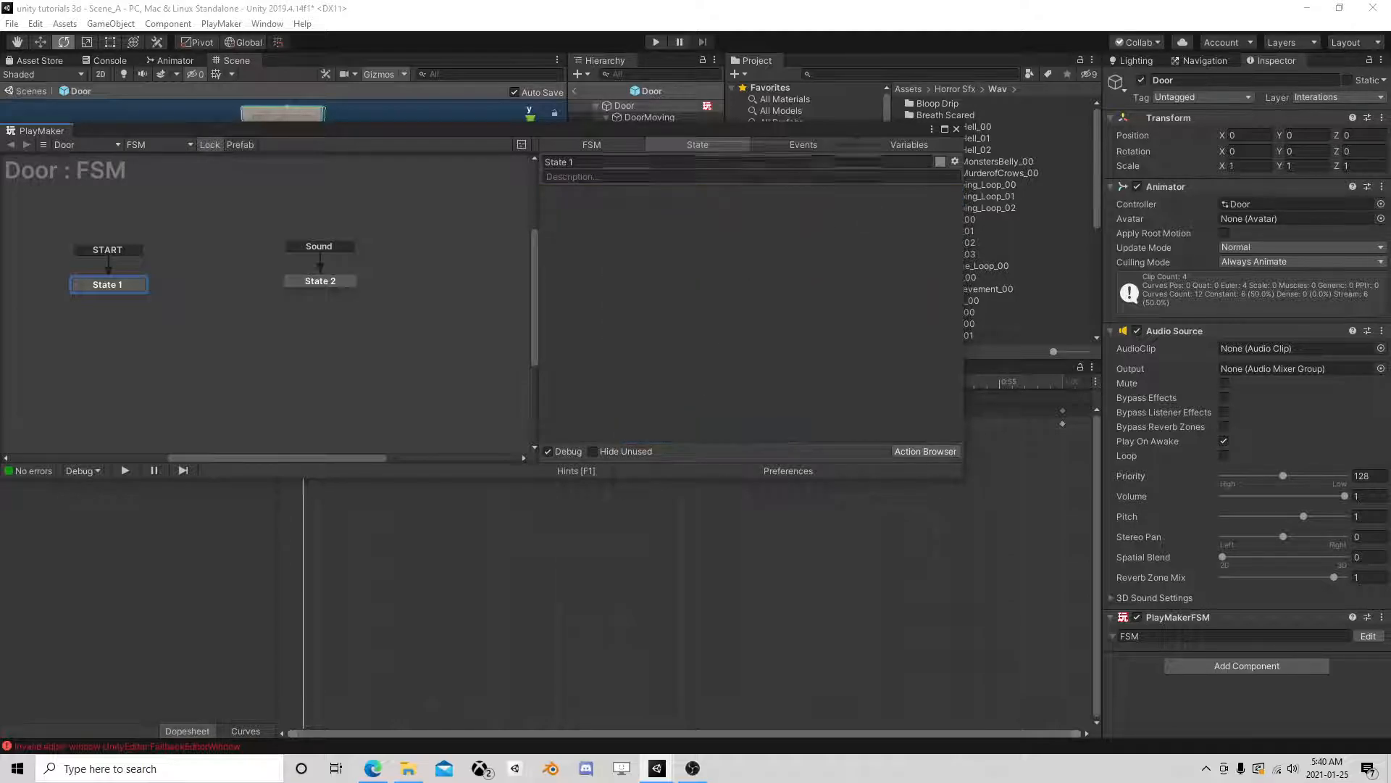
click(956, 129)
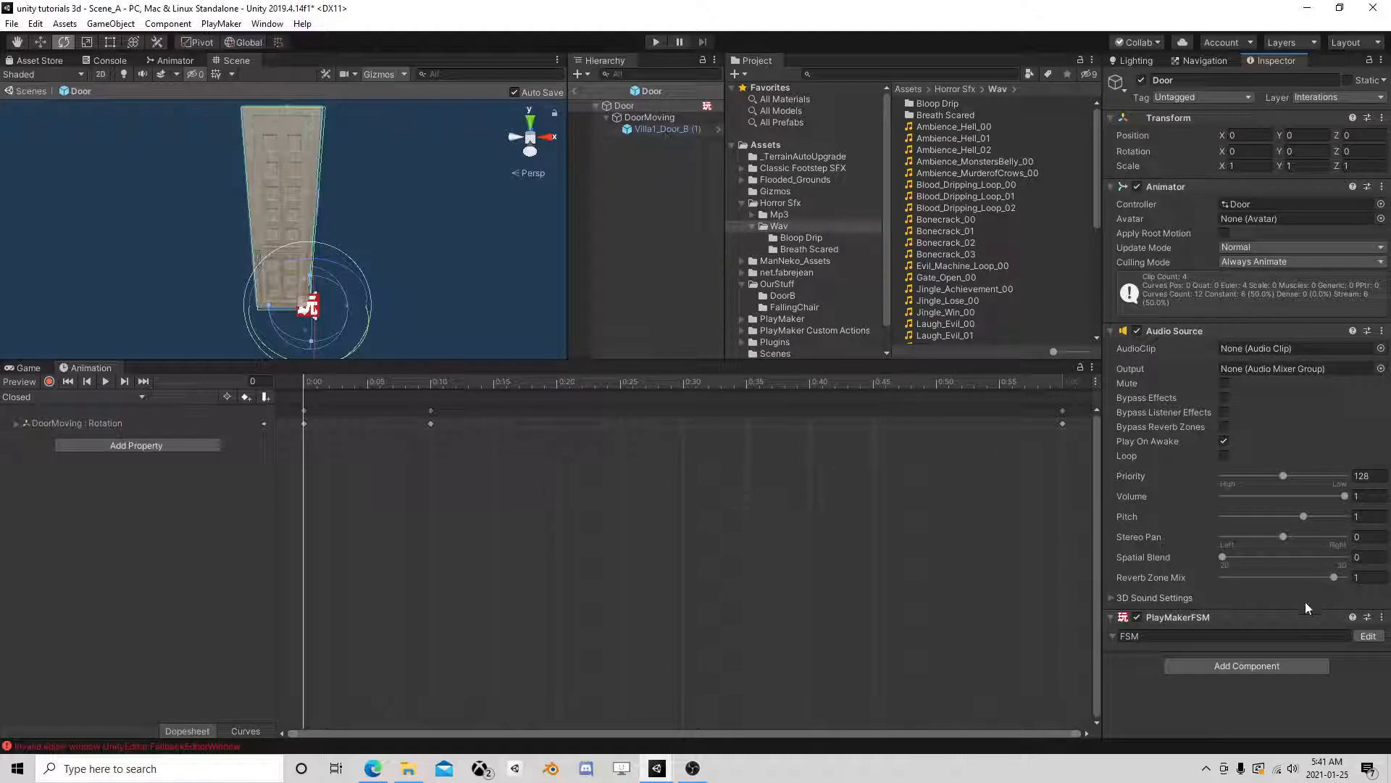
click(1367, 637)
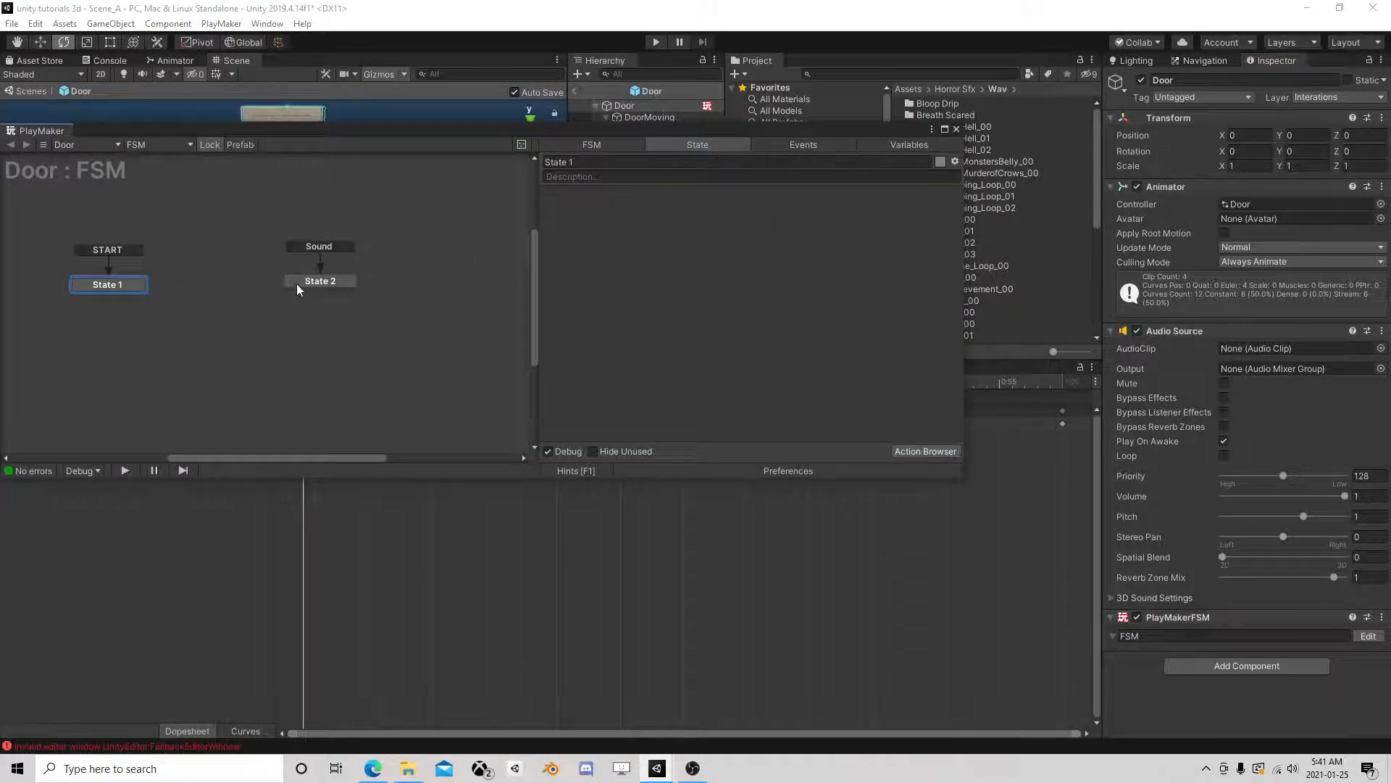
click(900, 453)
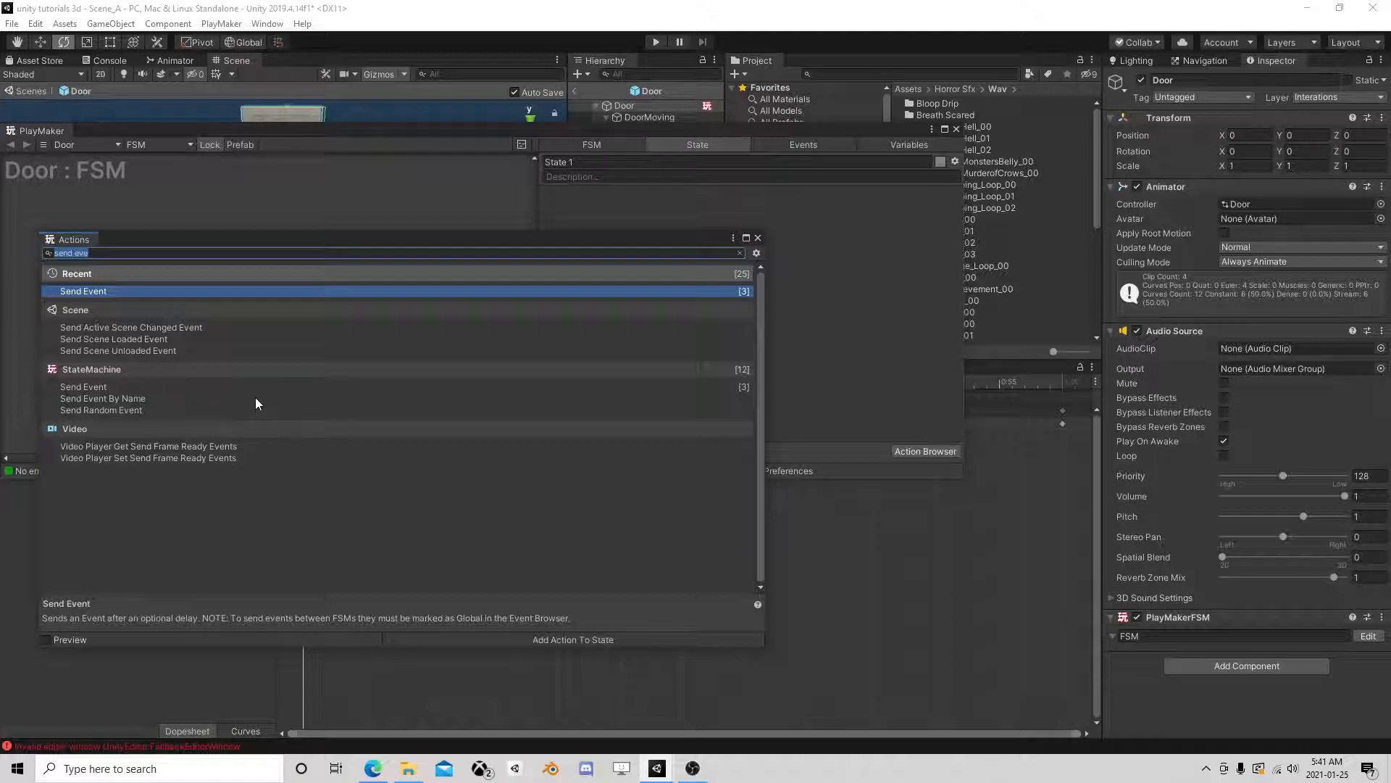
text(part)
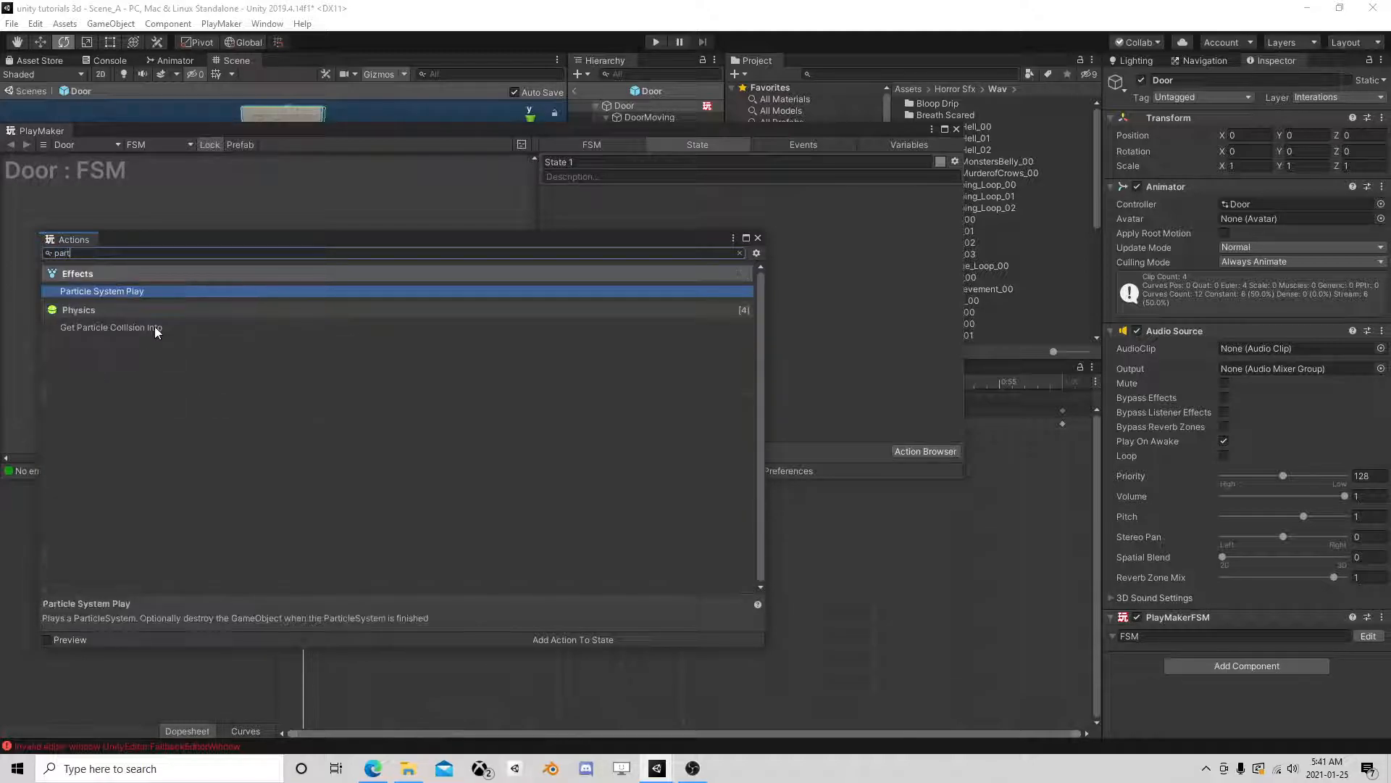
key(BackSpace)
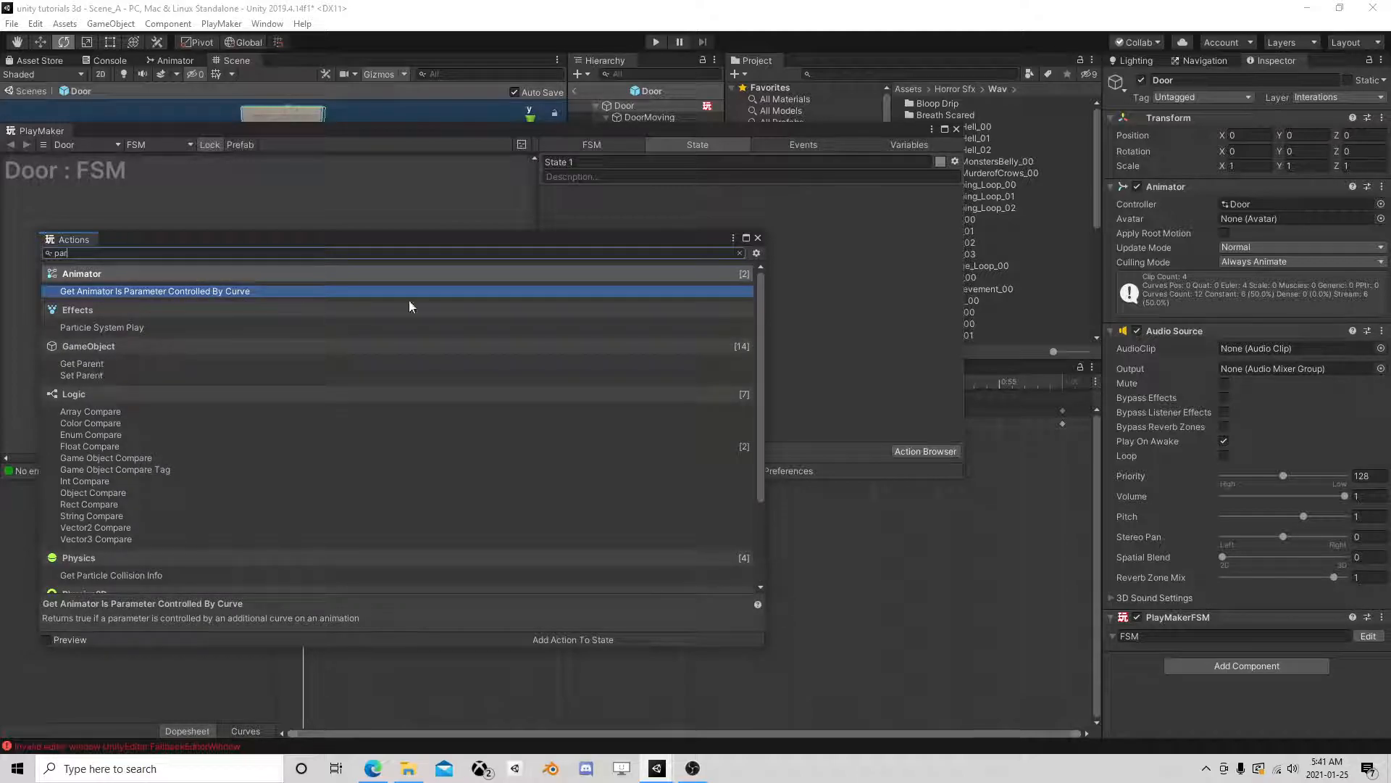
click(758, 238)
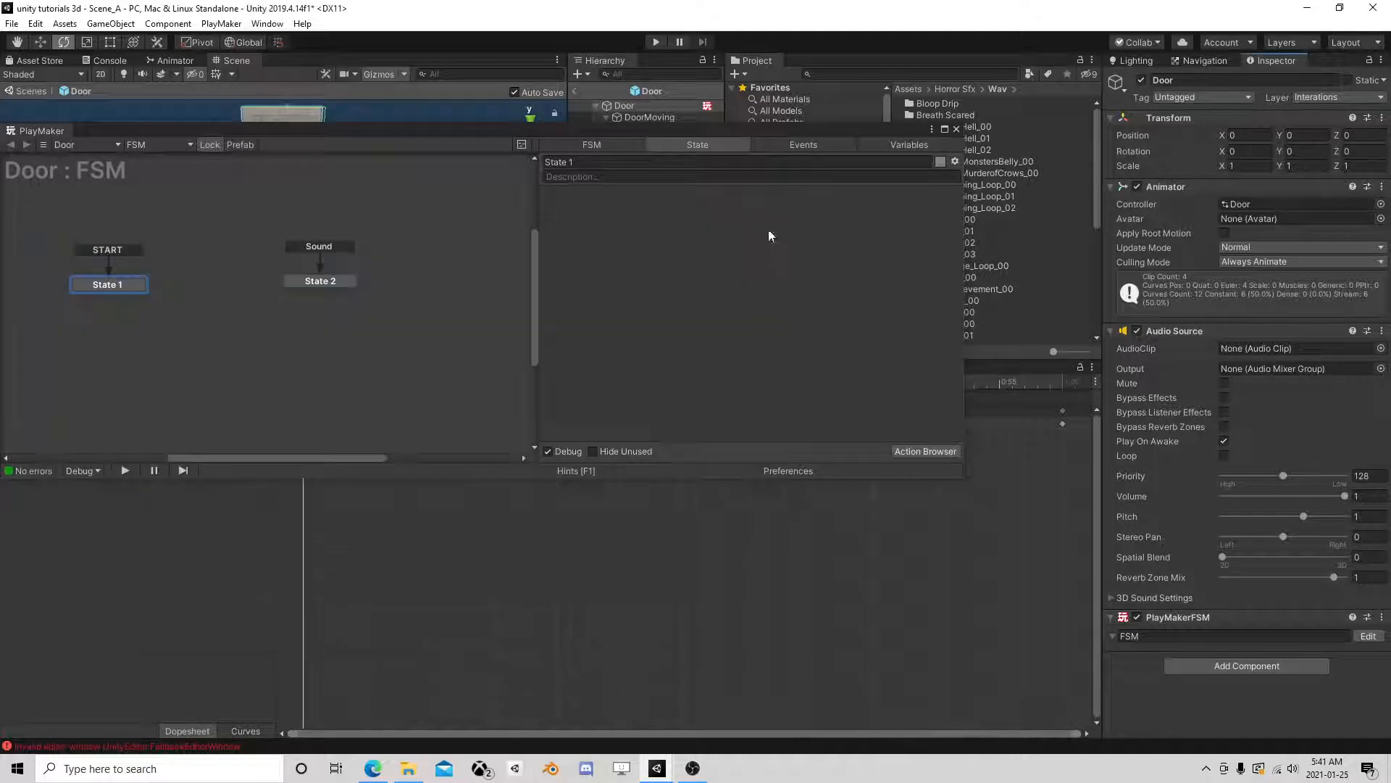
click(956, 129)
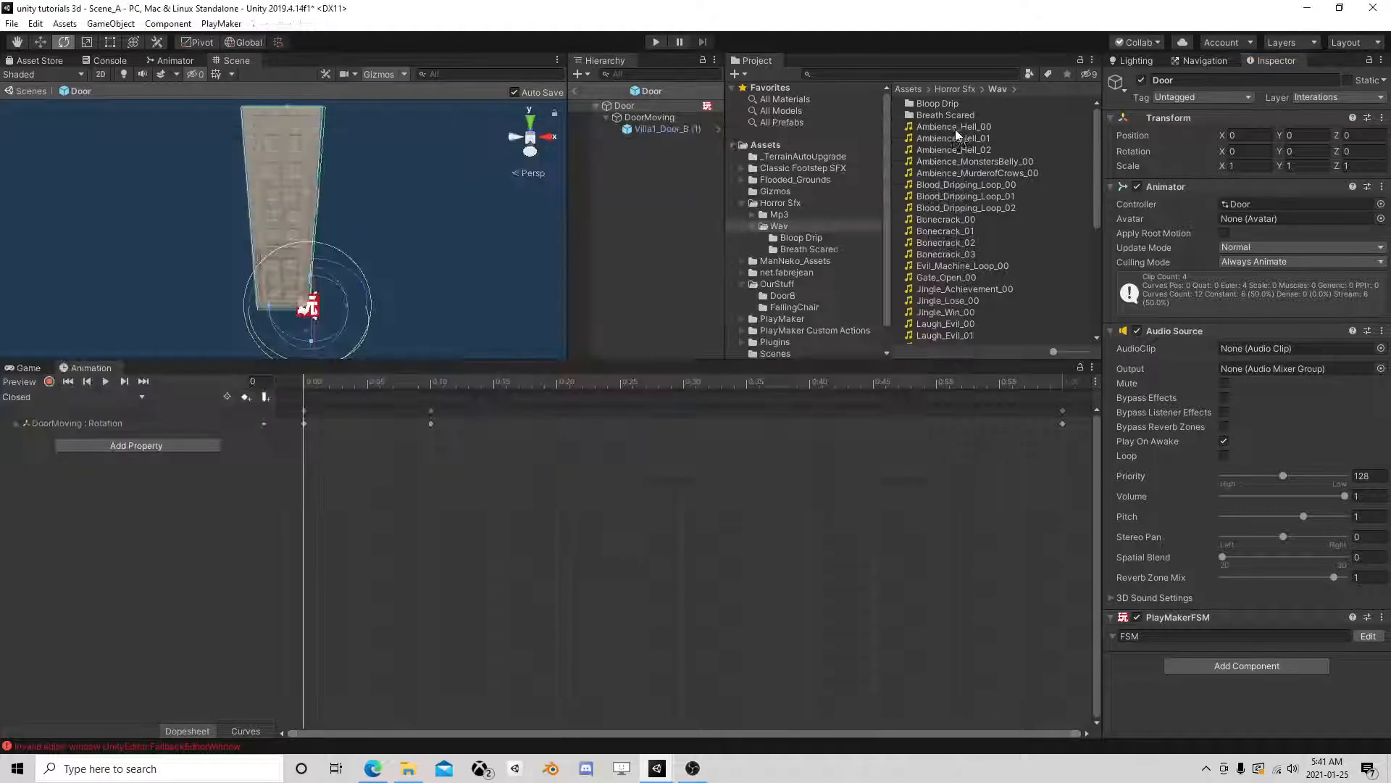
Step: Add a PlayMaker FSM component to Villa1_Door_B (1) and name it Interact
click(674, 130)
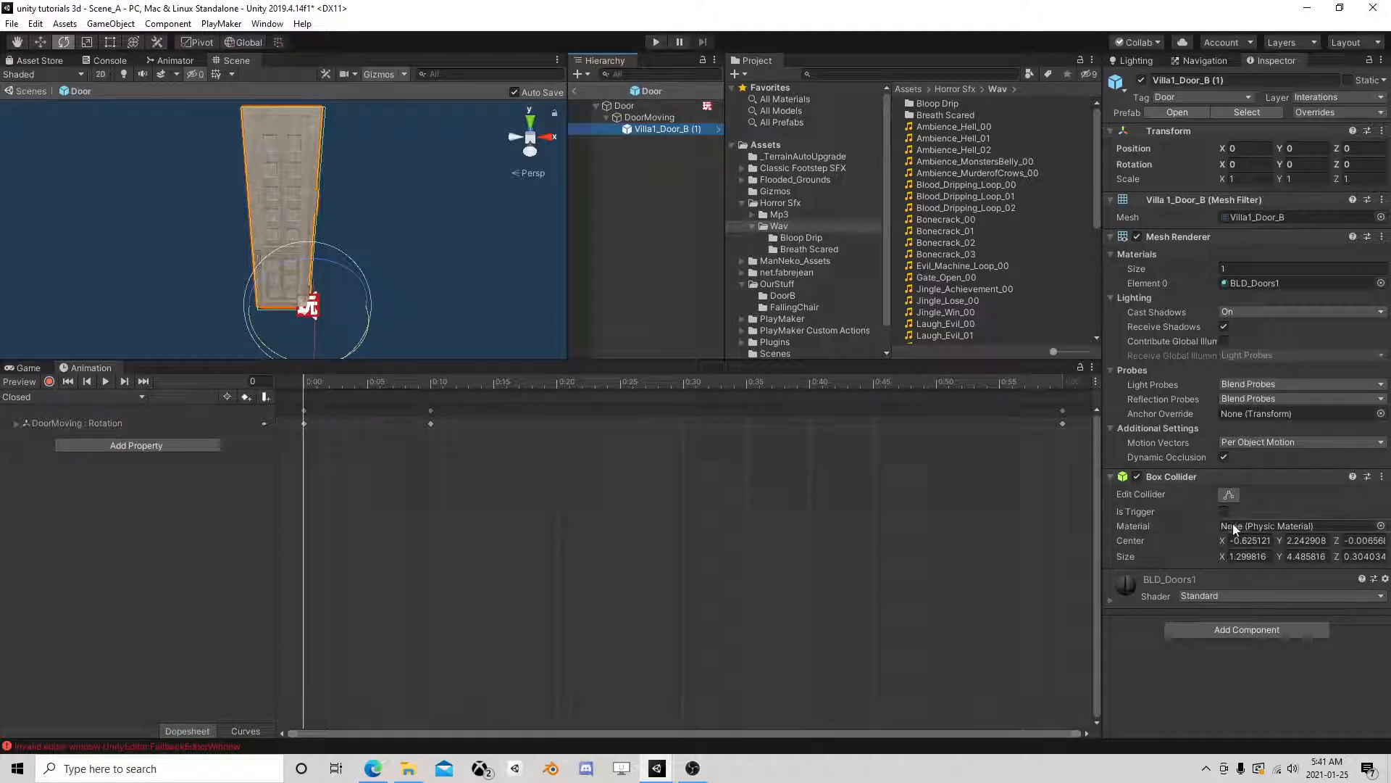
click(1242, 627)
click(1248, 571)
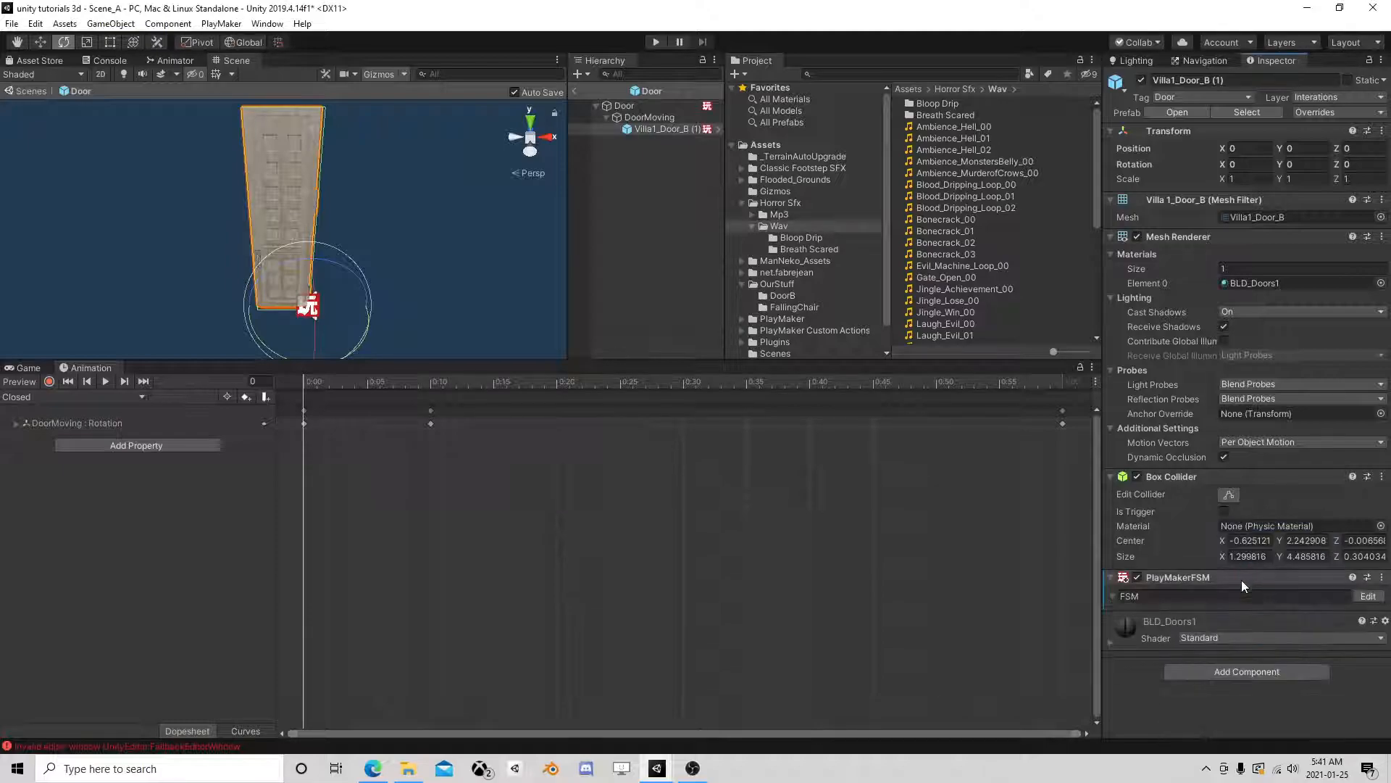
click(1232, 598)
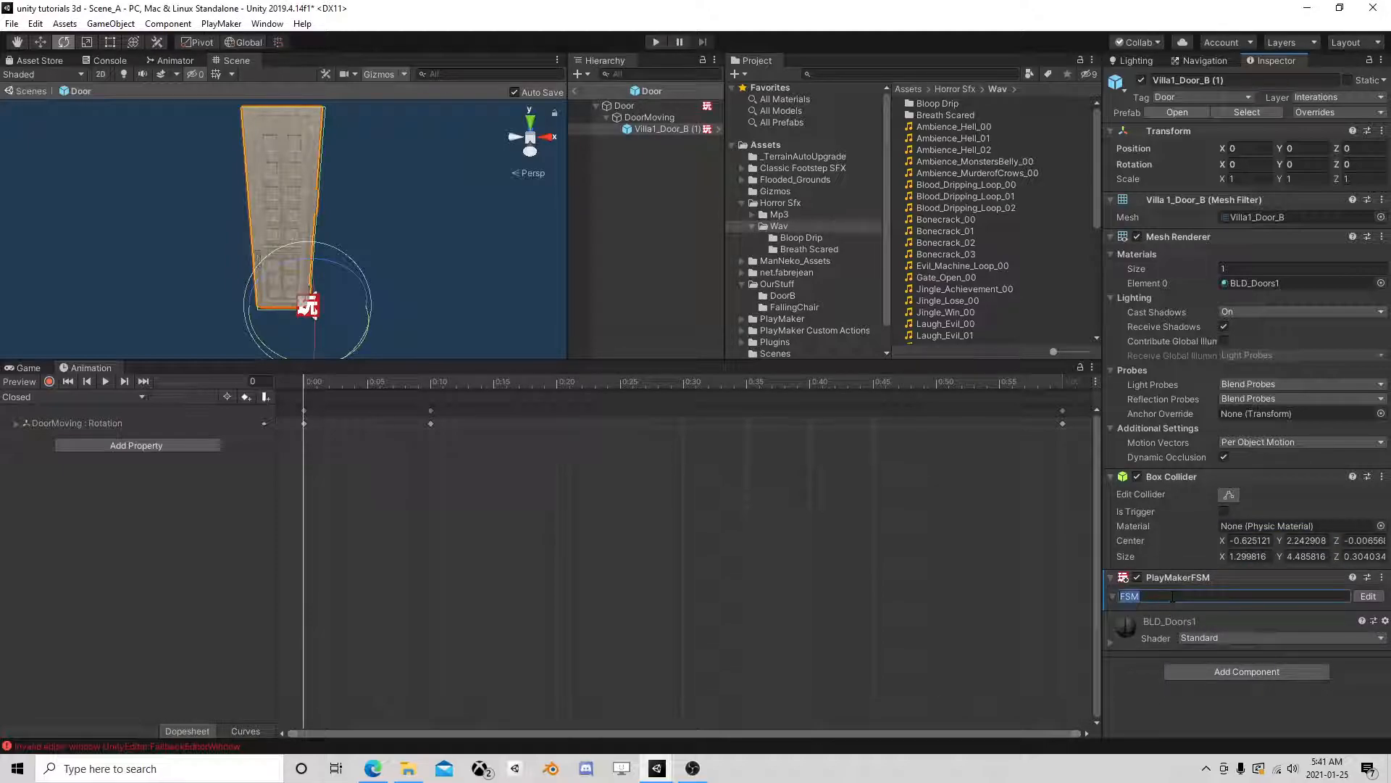
text(Ini)
text(eract)
Step: Look at the Interact FSM's prefab override, close the editor, and unpack the Villa1_Door_B (1) prefab instance
click(1369, 596)
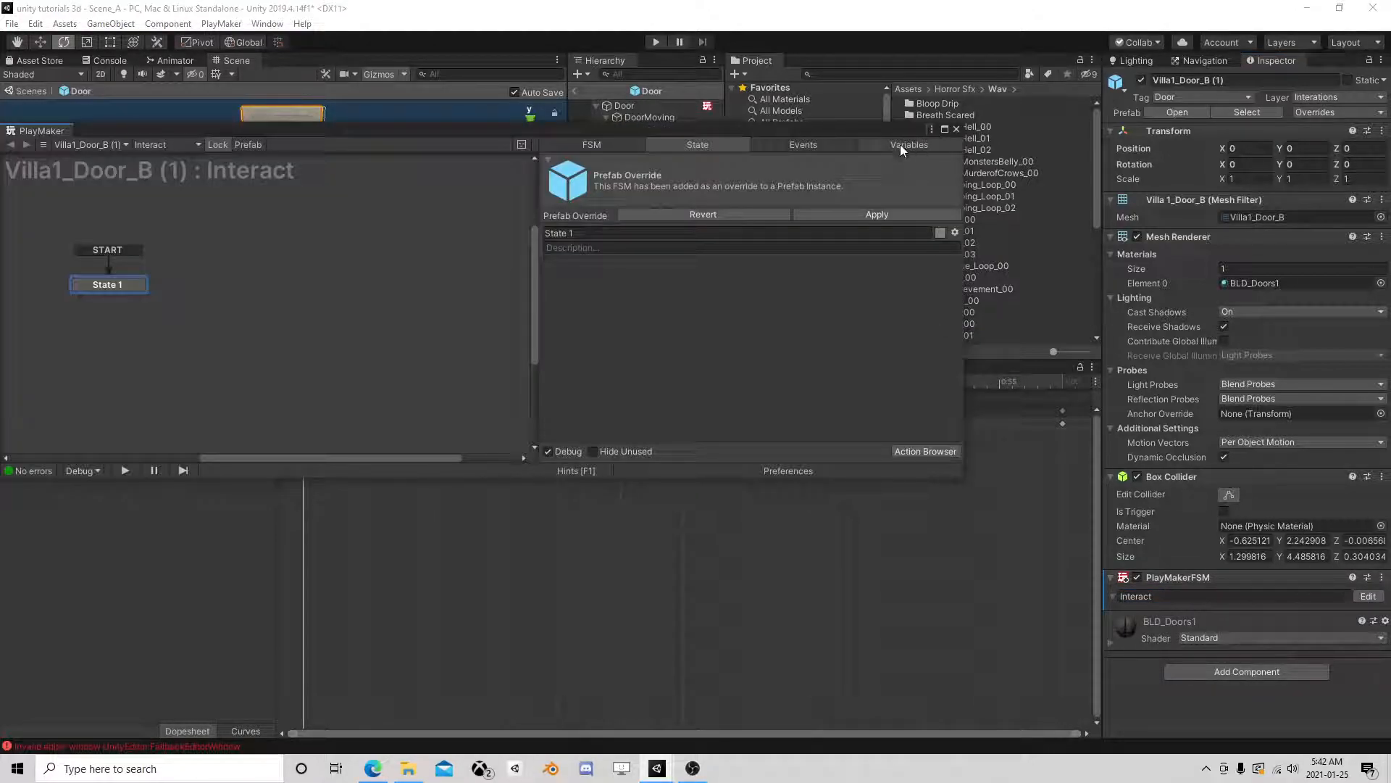
click(957, 128)
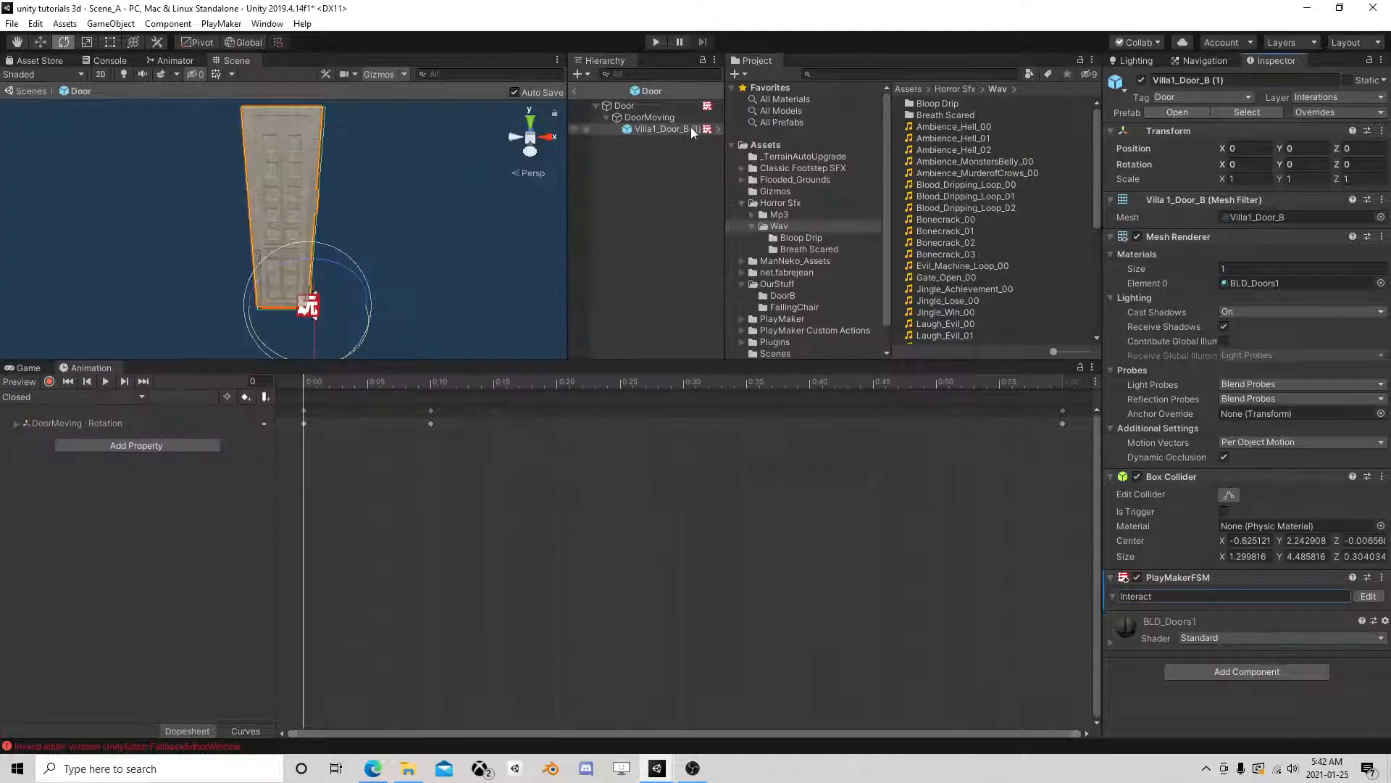
right_click(659, 127)
click(724, 289)
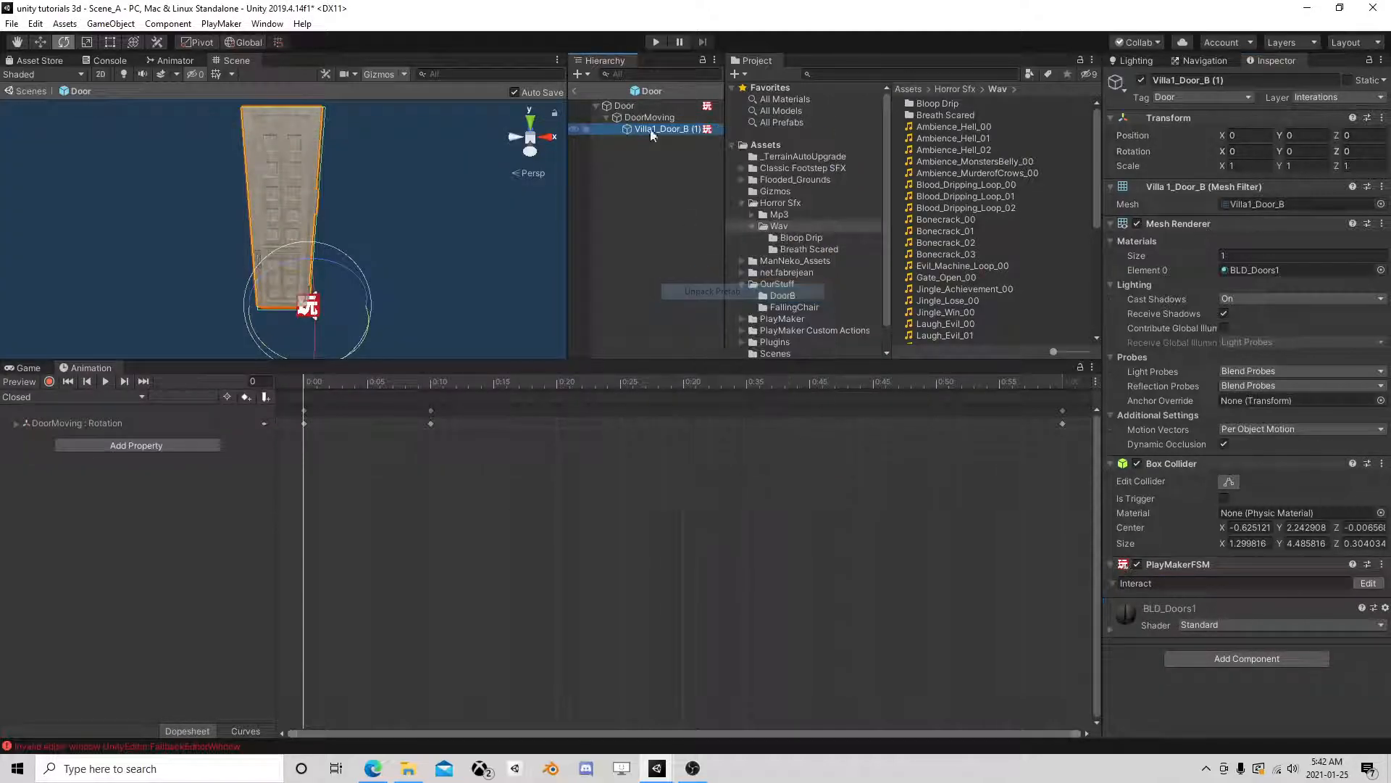
Step: Create a variable in the Interact FSM from the Animator component of the Door root
click(1368, 582)
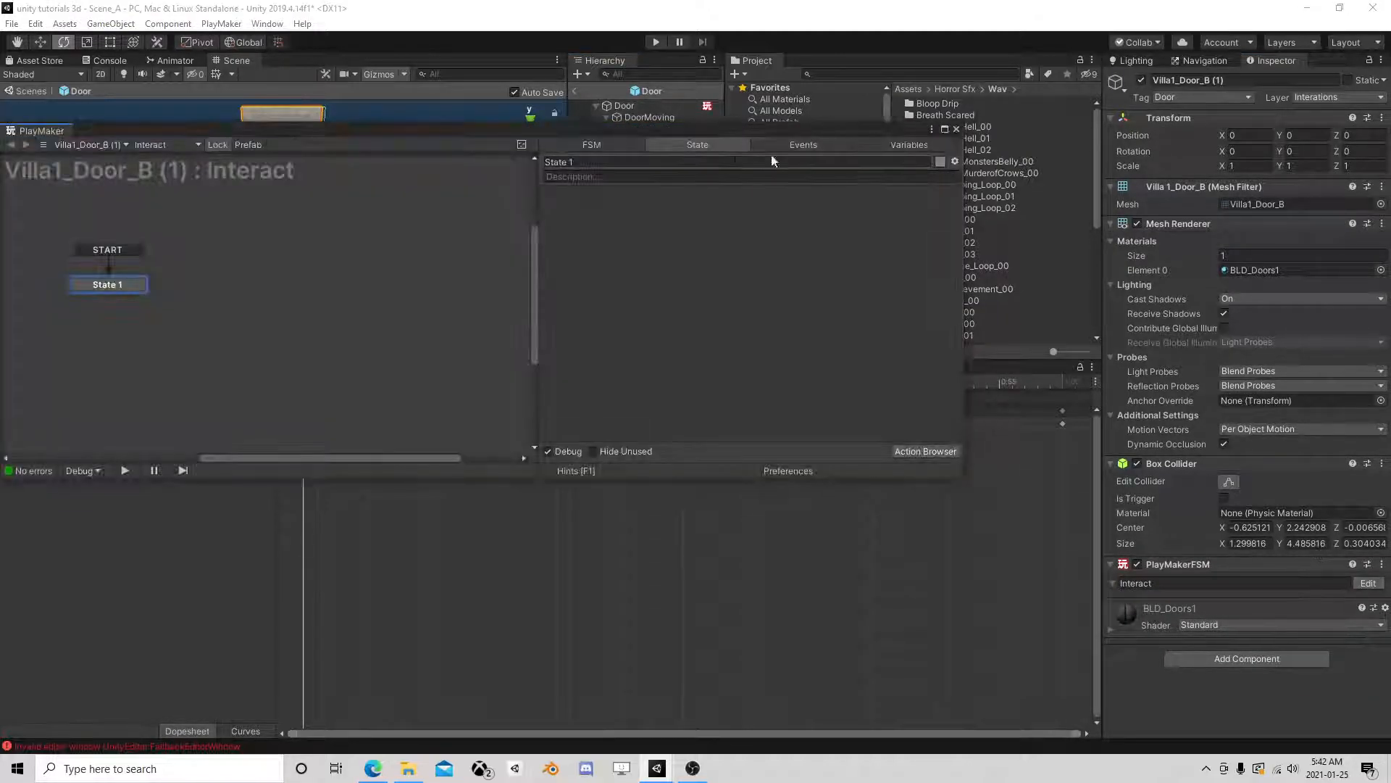
click(882, 145)
drag(887, 129, 790, 157)
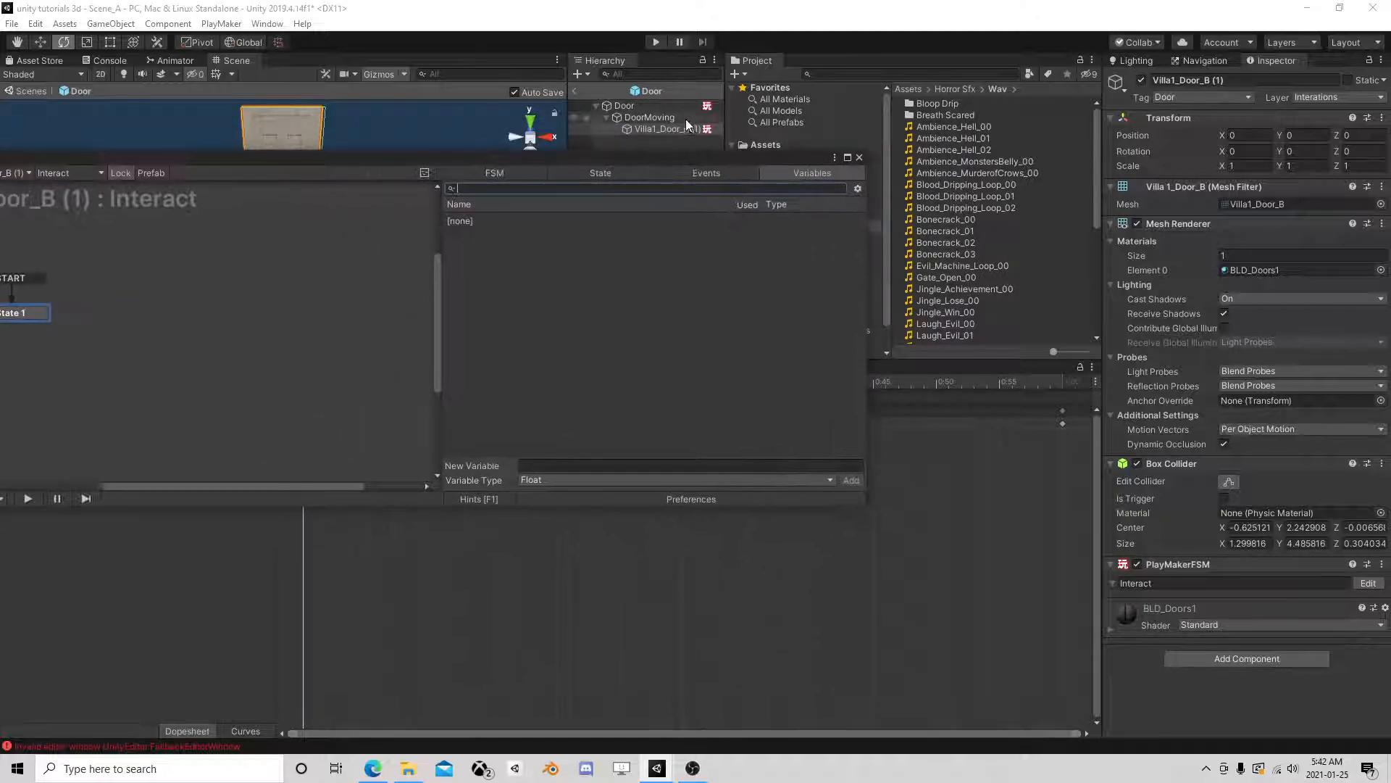
click(658, 106)
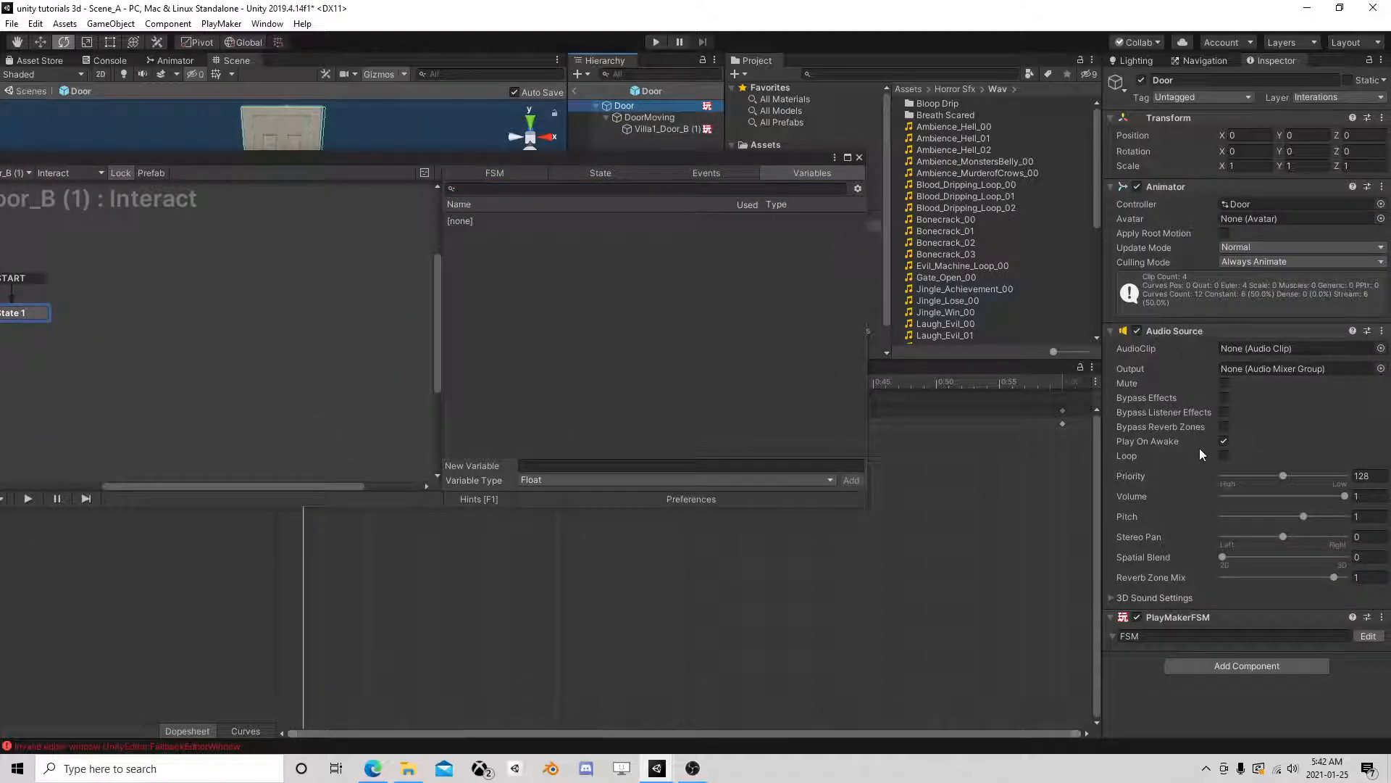
drag(1167, 187, 605, 269)
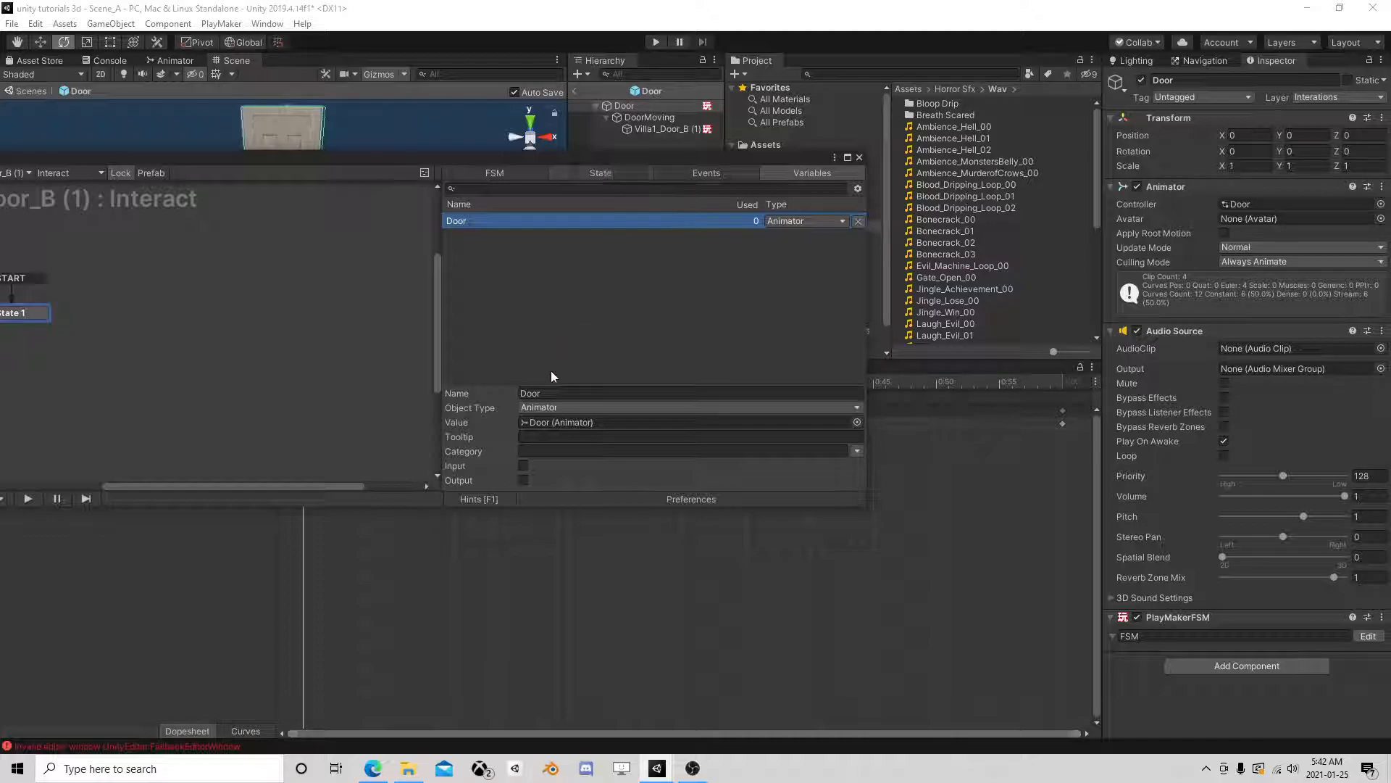
Step: Add a Bool variable named IsLocked to the Interact FSM
click(581, 347)
click(558, 481)
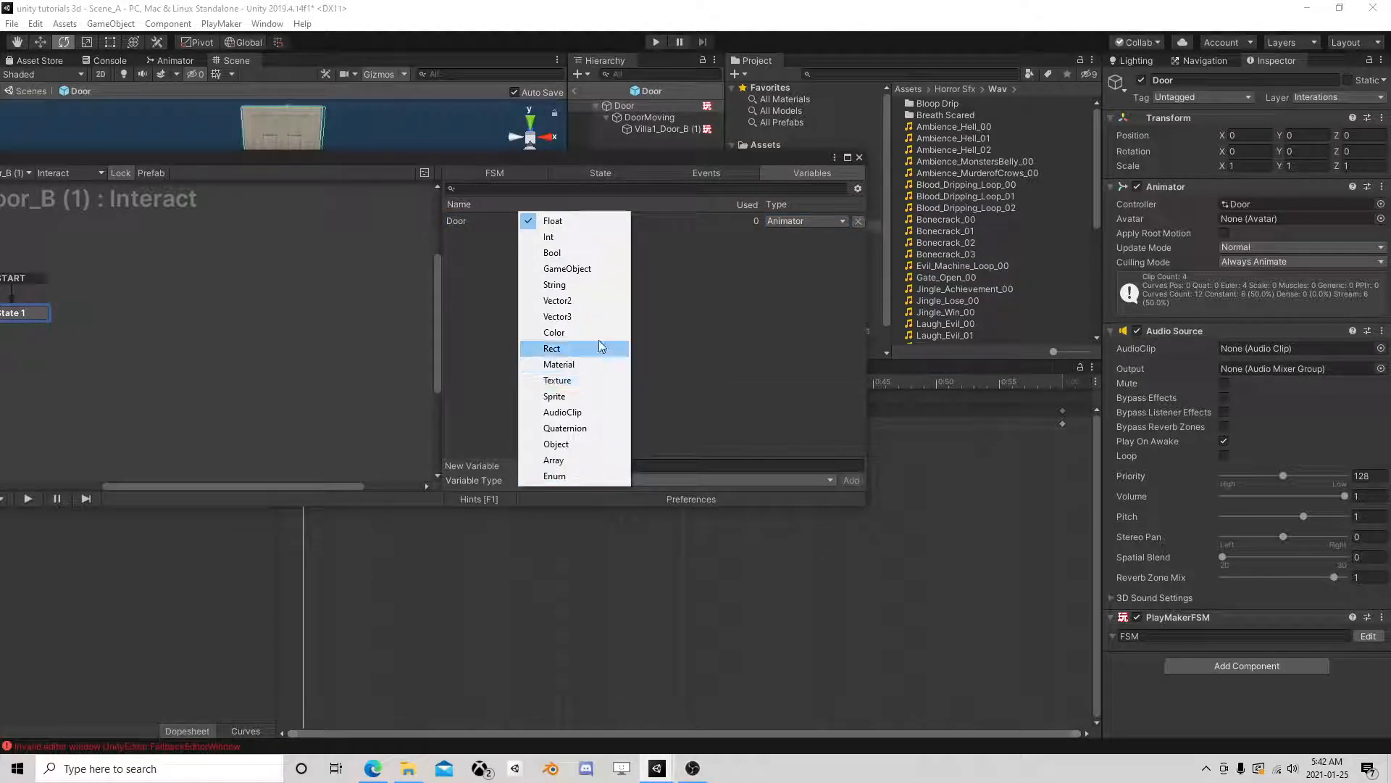
click(552, 252)
click(564, 466)
text(IsLocked)
key(Return)
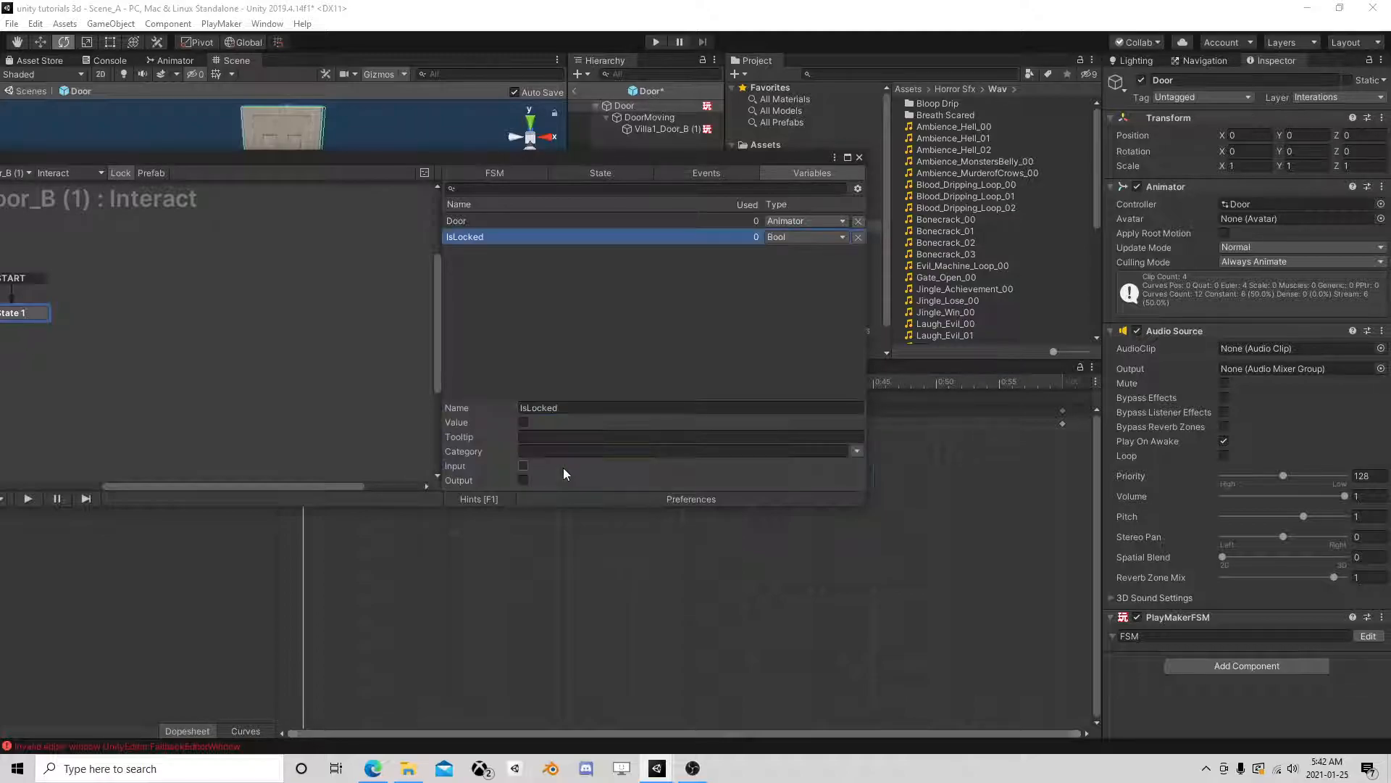
Step: Return from the Door prefab to Scene_A and look at the Interact FSM on the scene door's Villa1_Door_B (1)
click(860, 158)
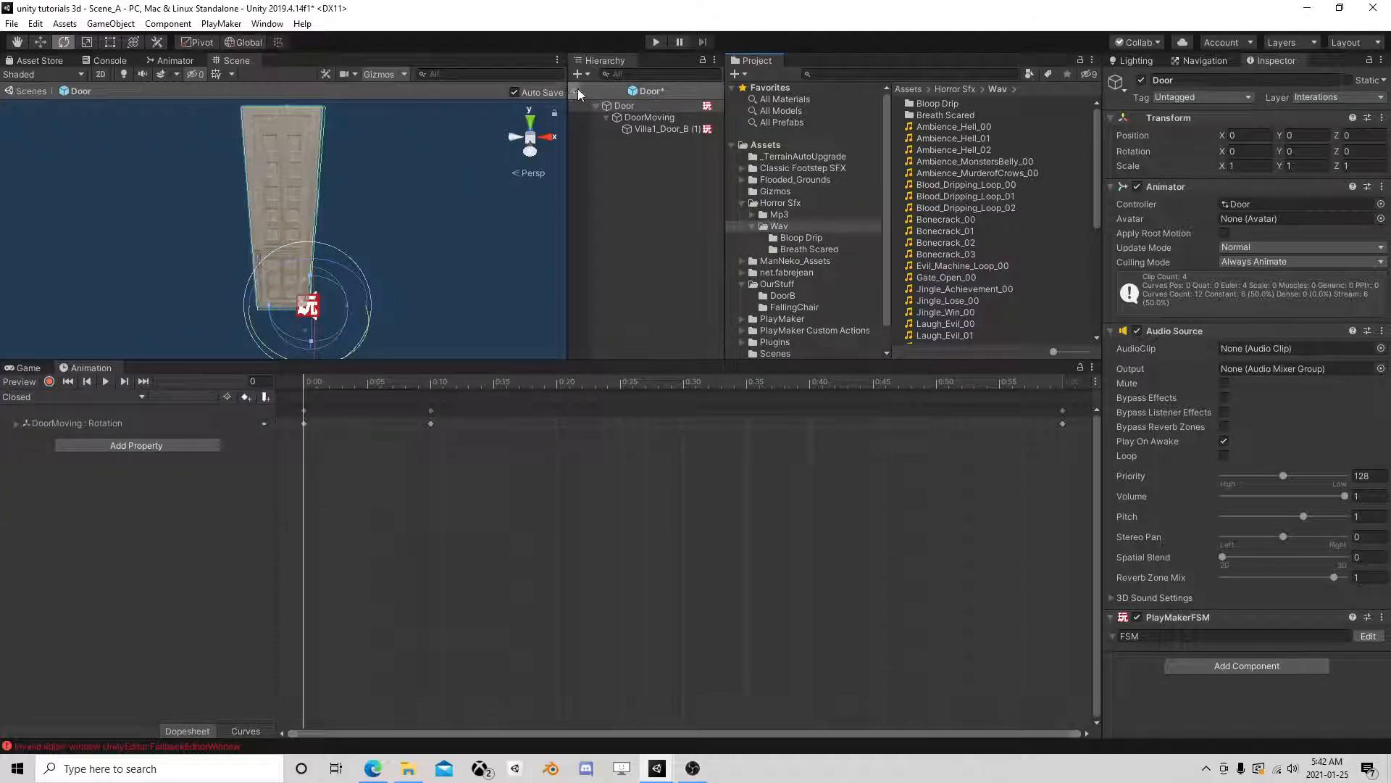
click(575, 92)
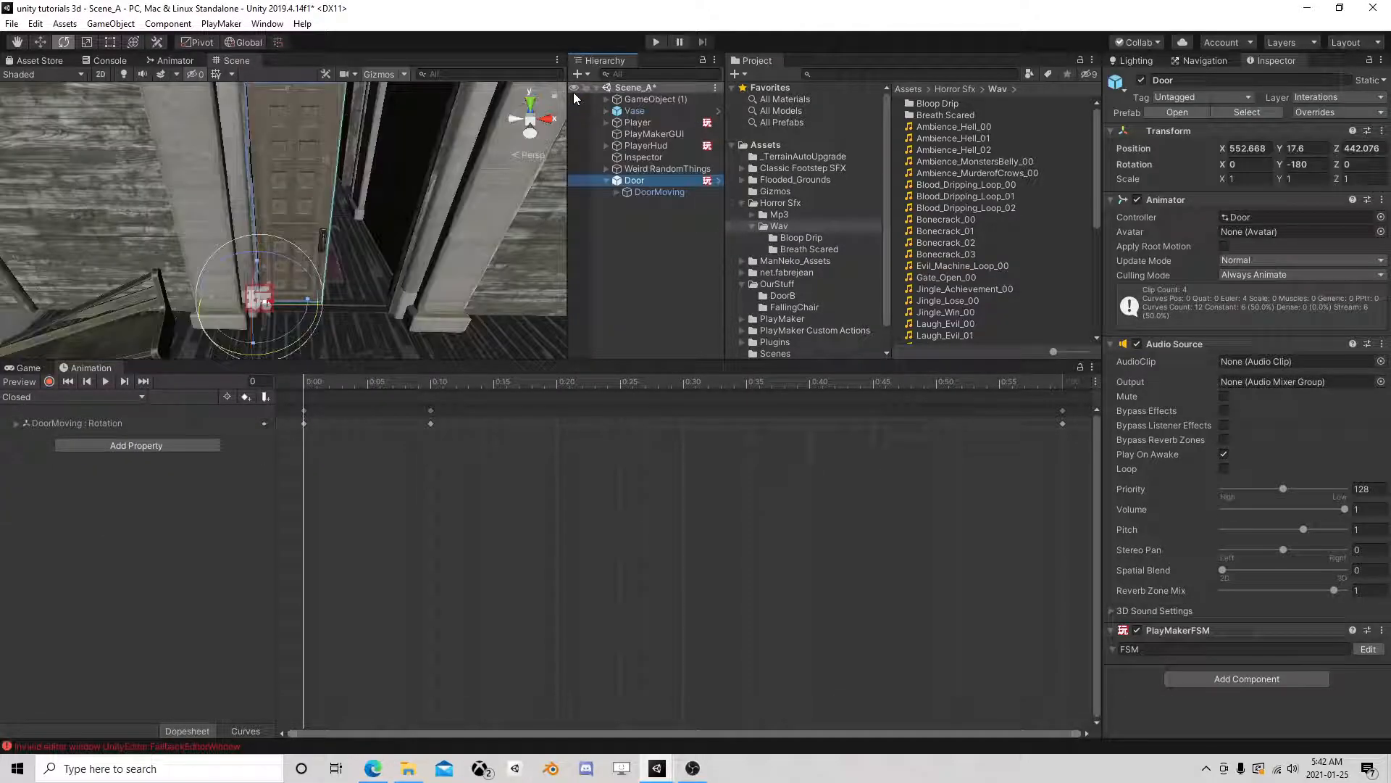
click(616, 193)
click(650, 202)
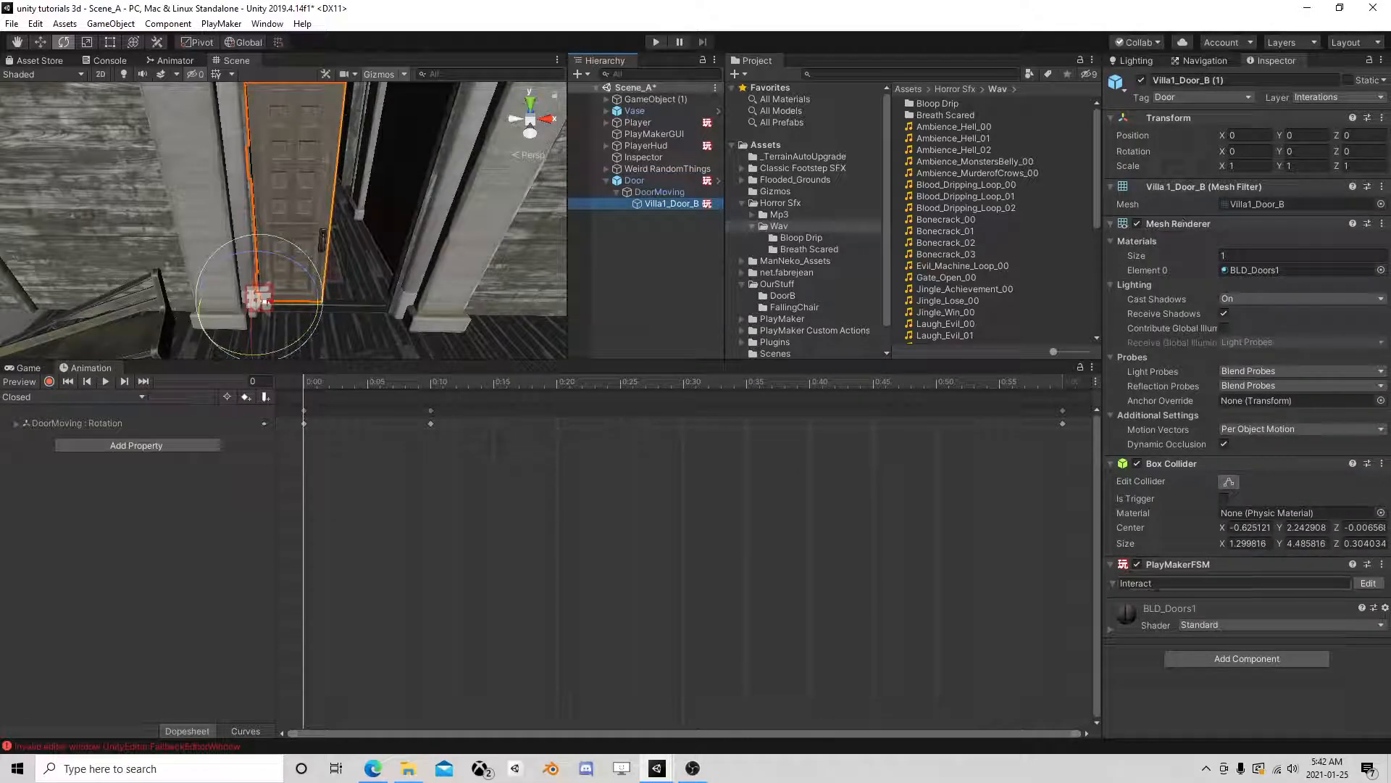
click(1368, 583)
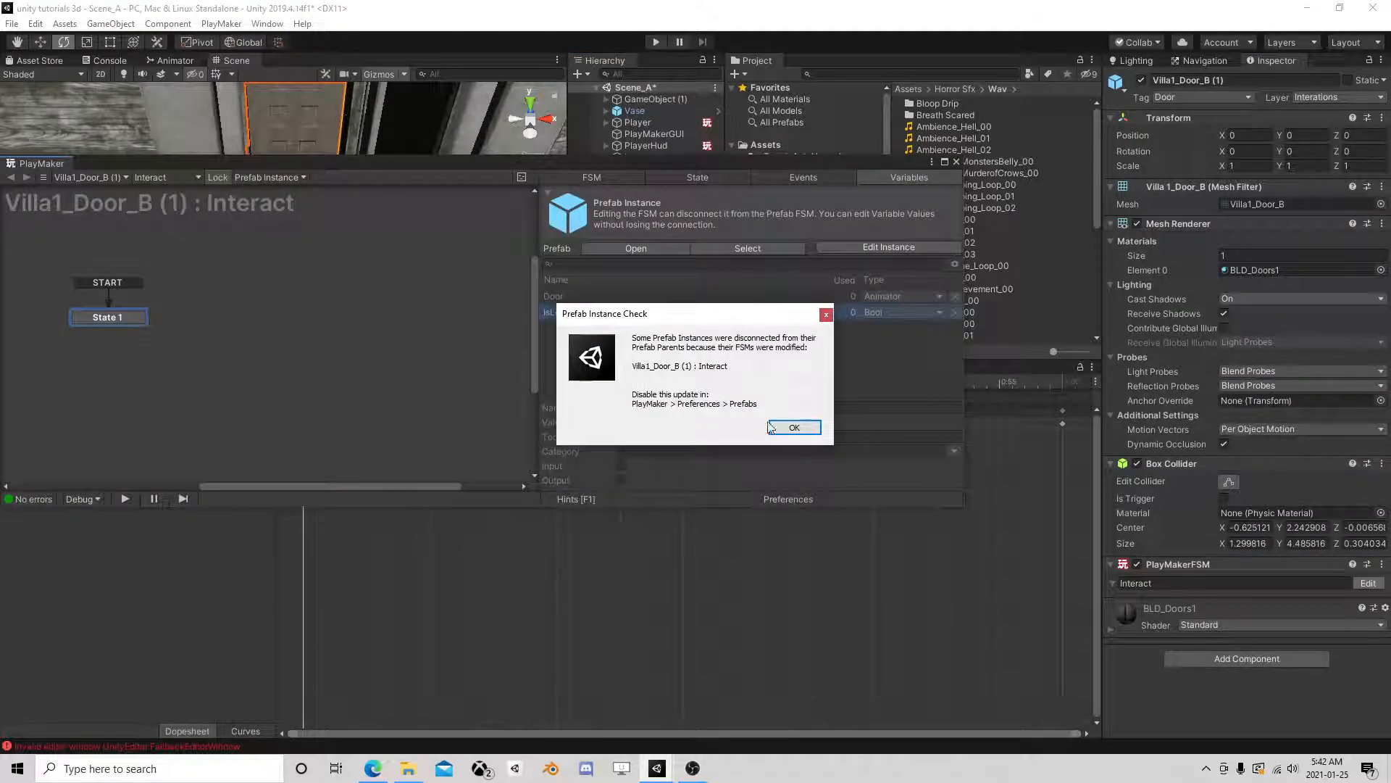
click(794, 428)
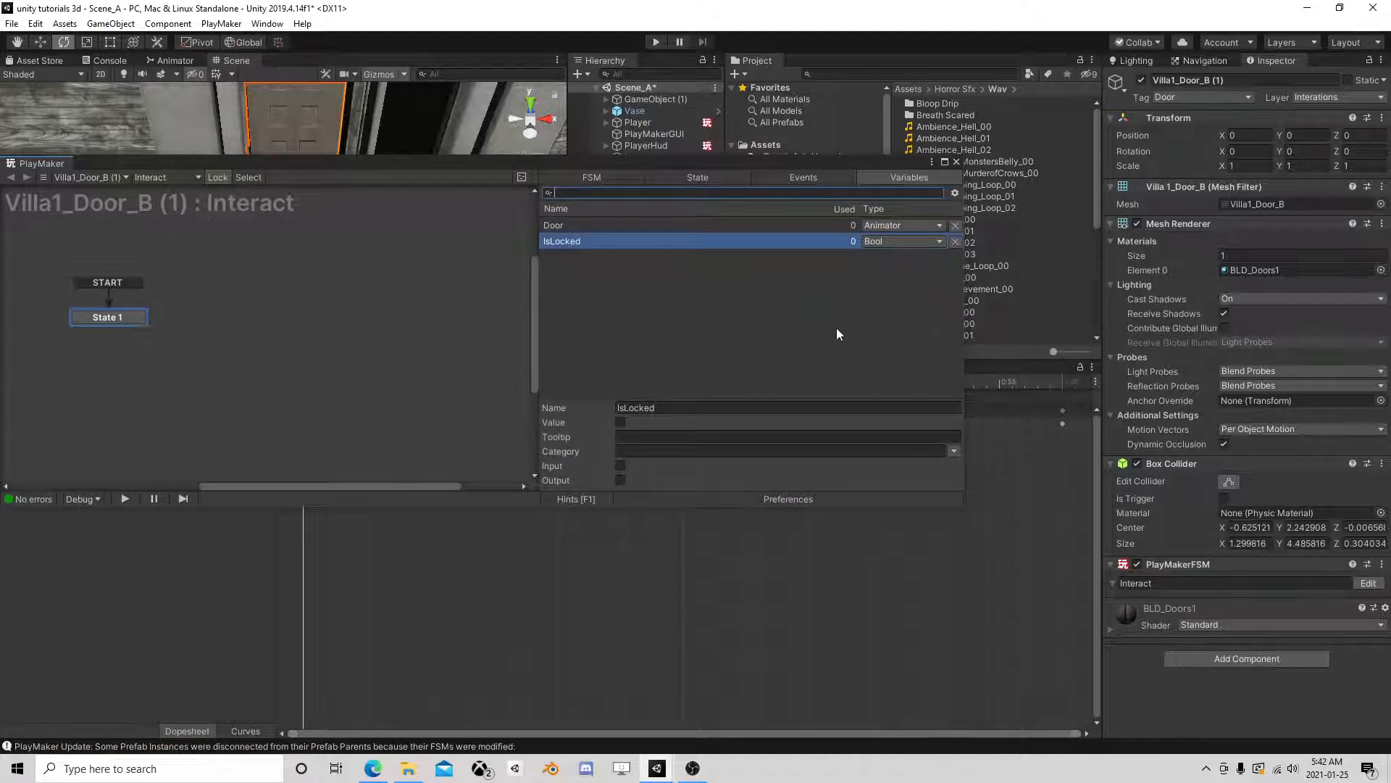
click(956, 161)
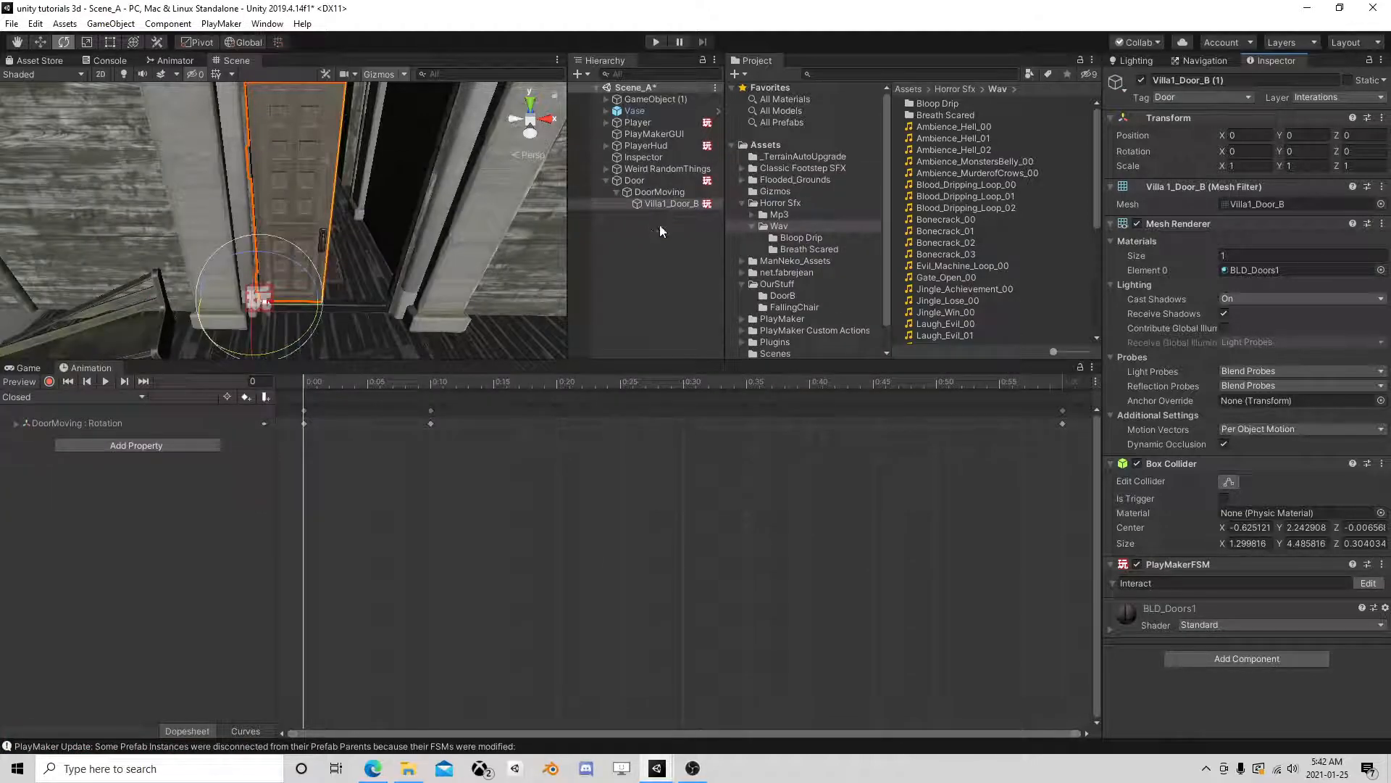
Step: Collapse the Horror Sfx folder and copy the Transform component of the Door in the scene
click(788, 238)
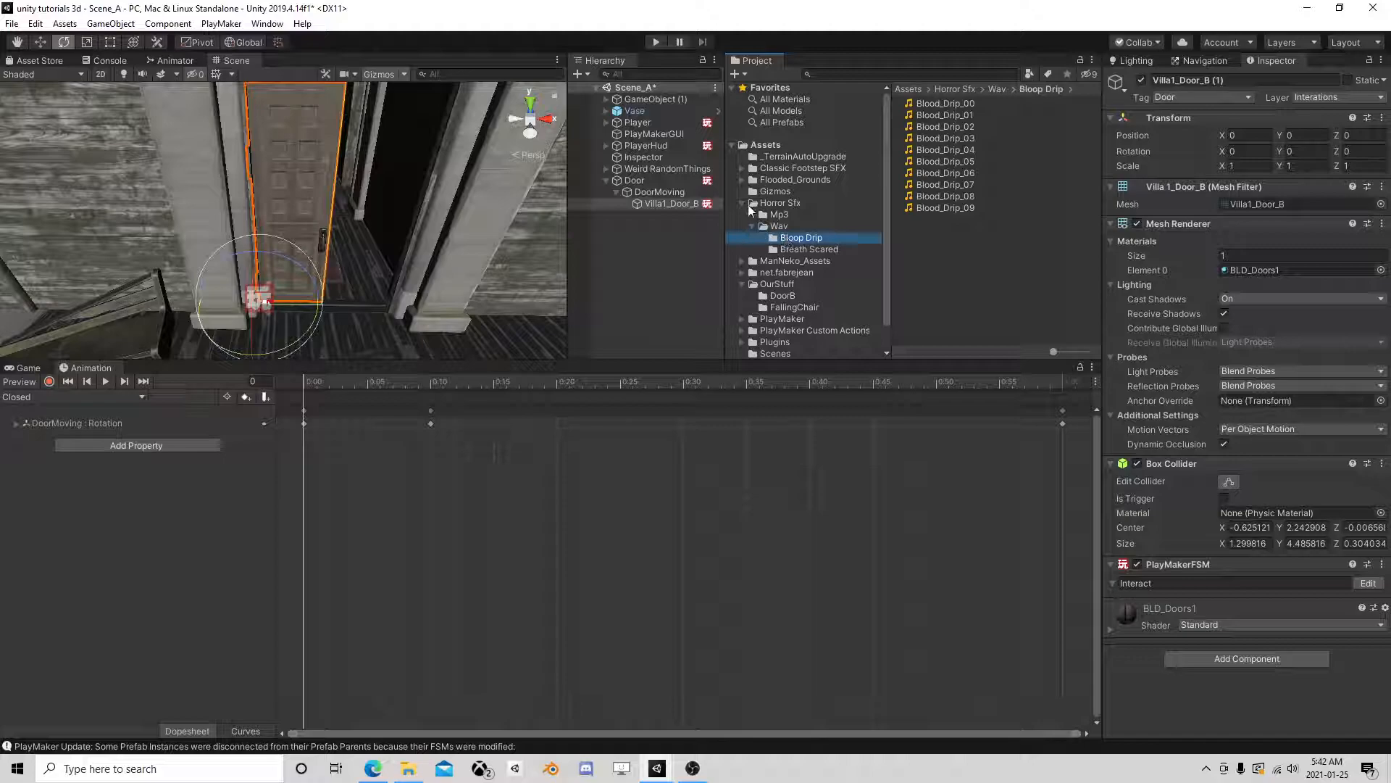
click(743, 203)
click(697, 181)
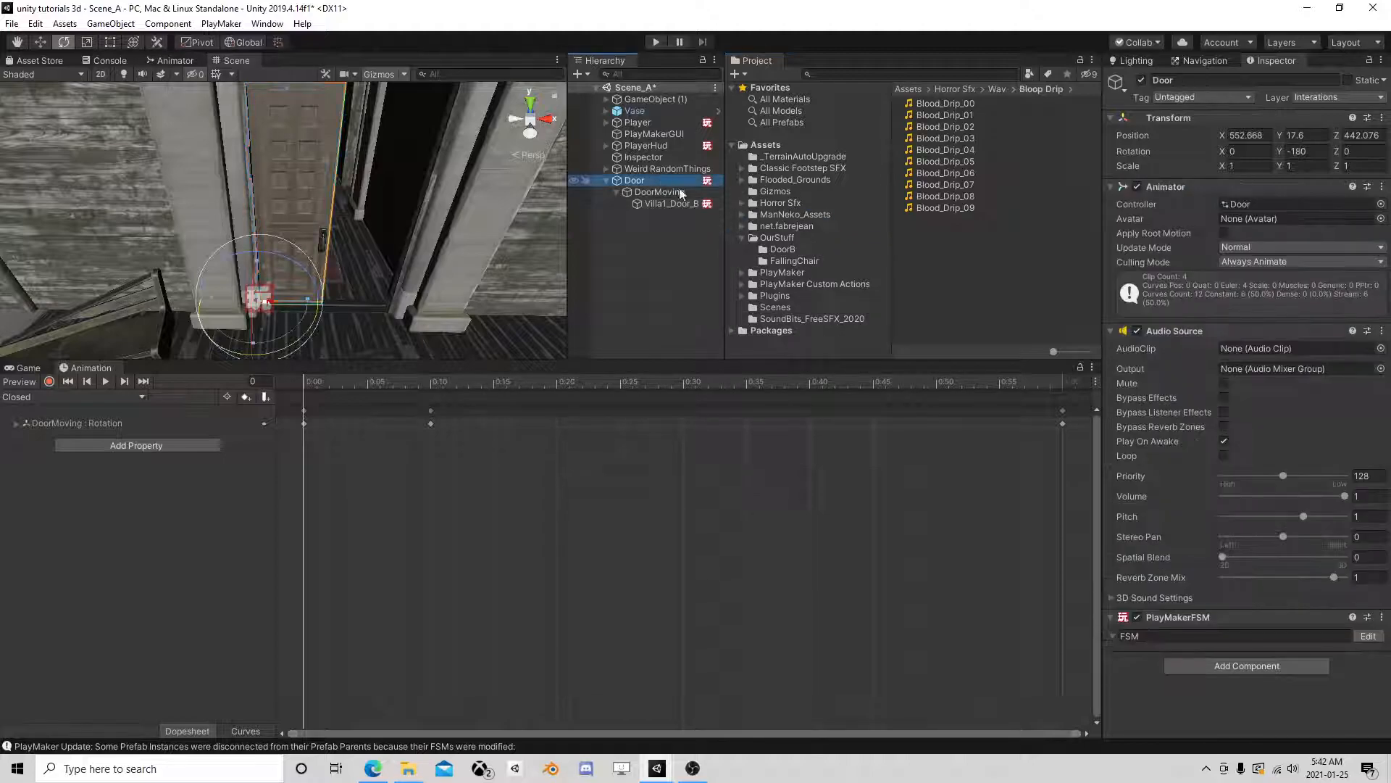
right_click(1155, 116)
click(1174, 184)
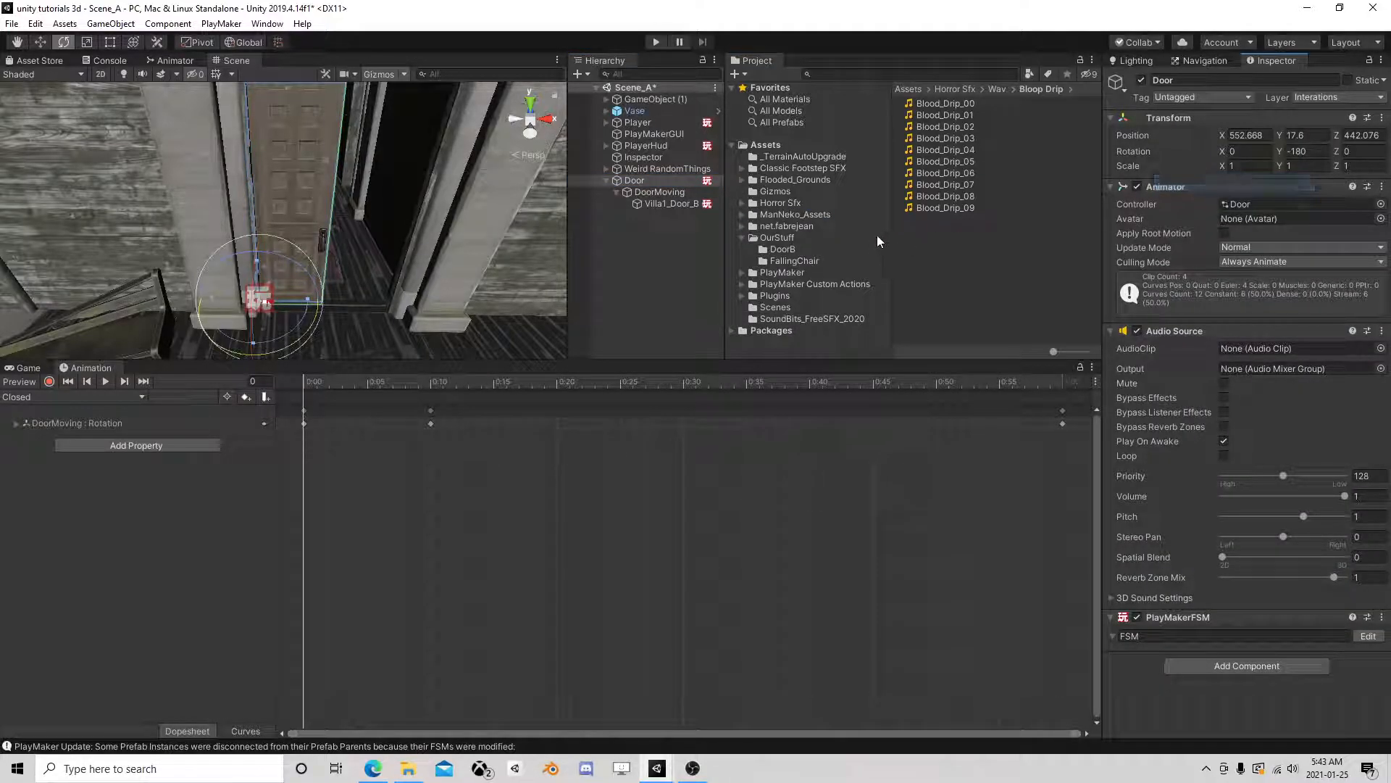
Step: Add a new instance of the Door prefab from OurStuff/DoorB to the scene and paste the copied transform values onto it
click(782, 250)
drag(936, 138, 640, 254)
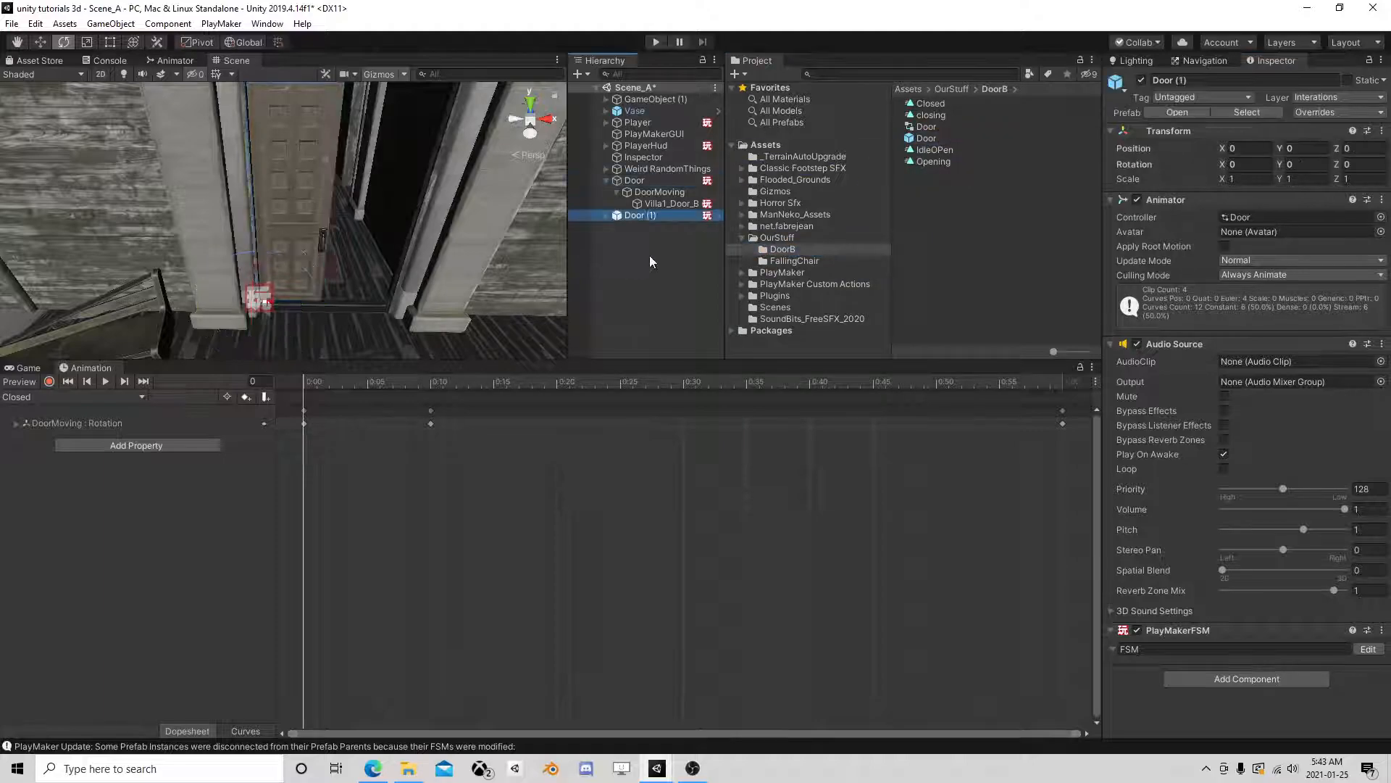
right_click(1169, 125)
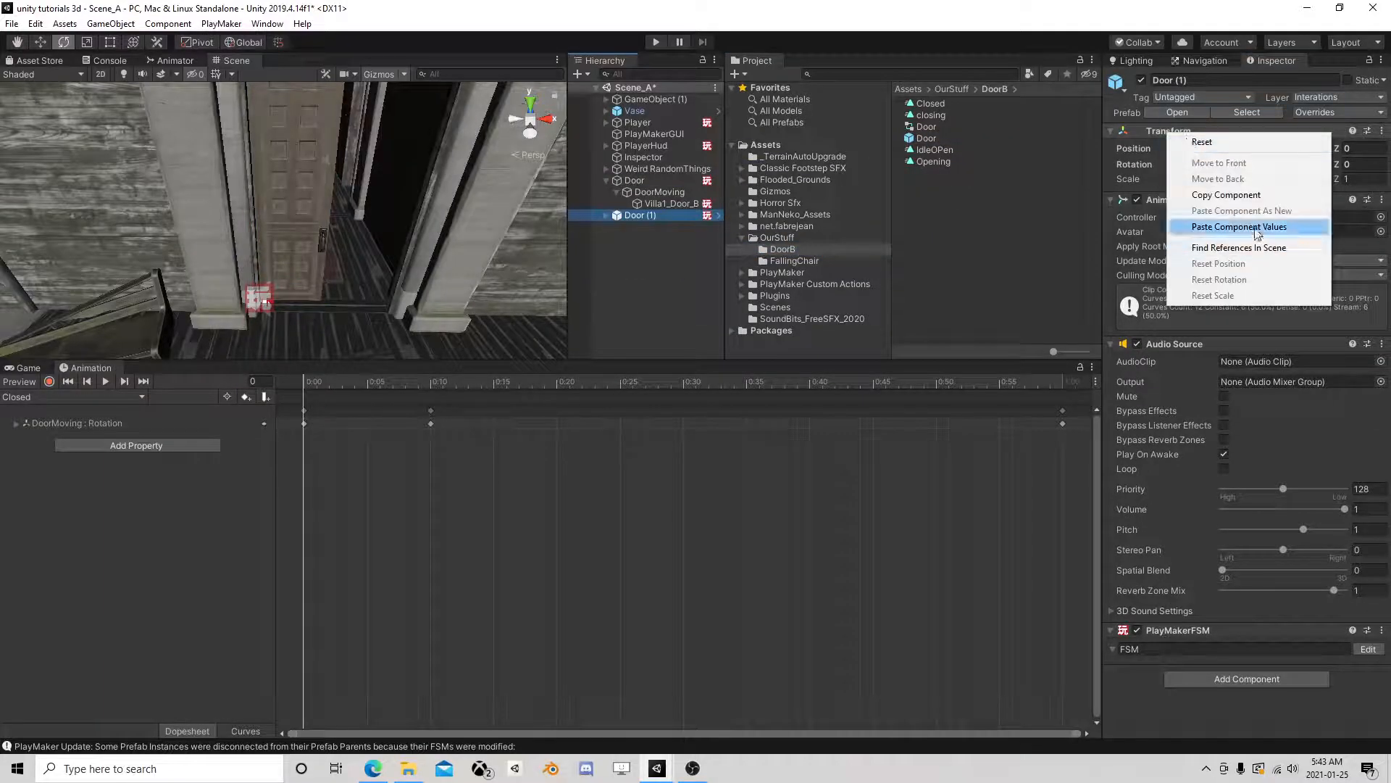
click(1202, 223)
Step: Delete the old disconnected Door from the scene and expand the replacement Door (1) in the hierarchy
click(651, 179)
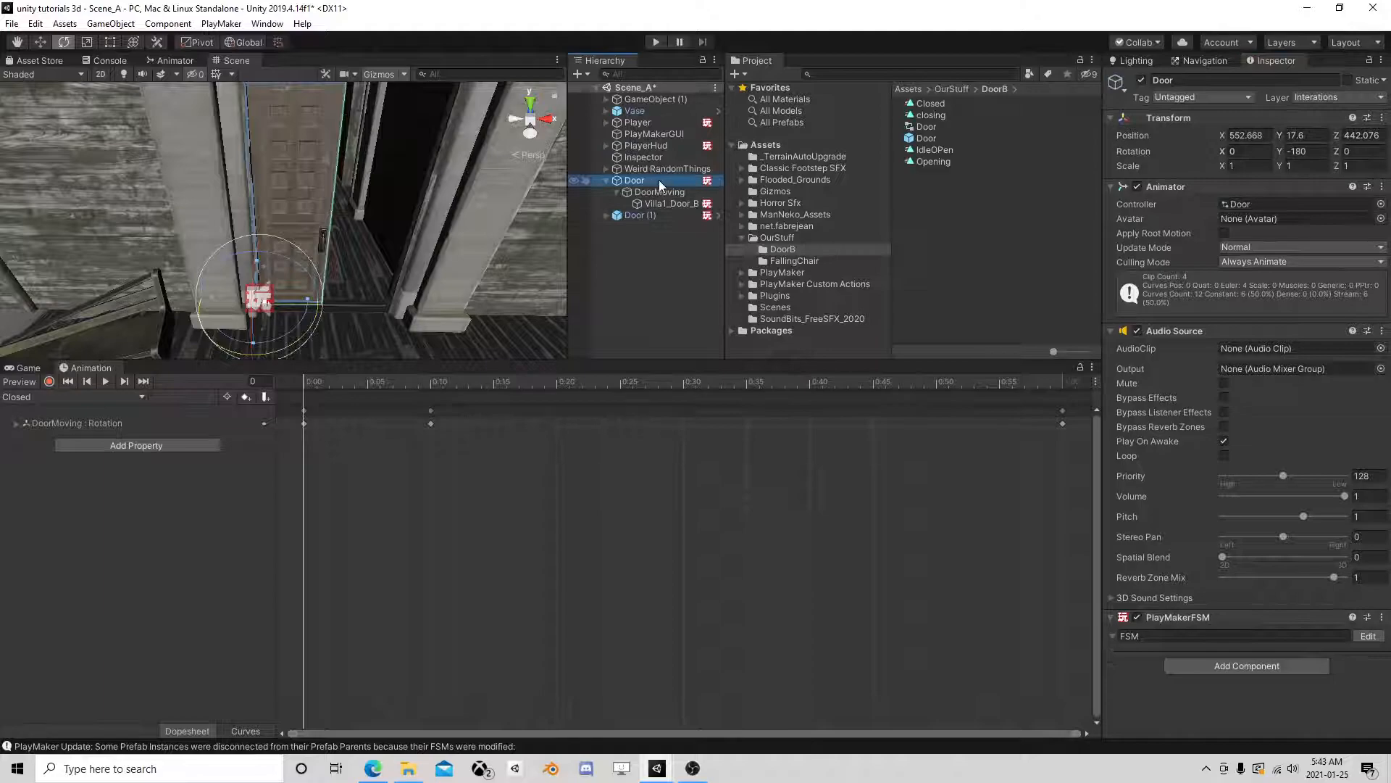
key(Delete)
click(631, 180)
click(606, 180)
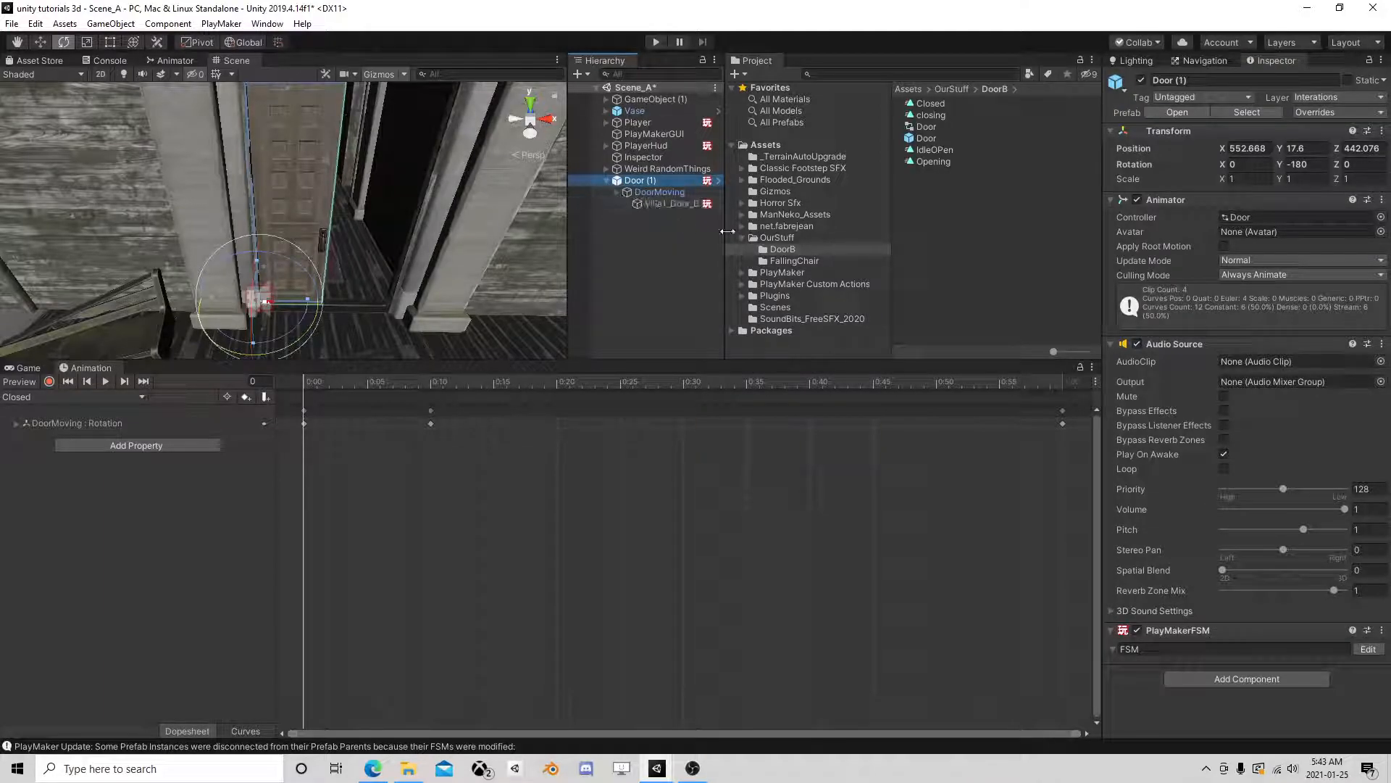
Step: Look at the FSM of Door (1), dismissing the prefab instance check, and close the editor
click(1367, 648)
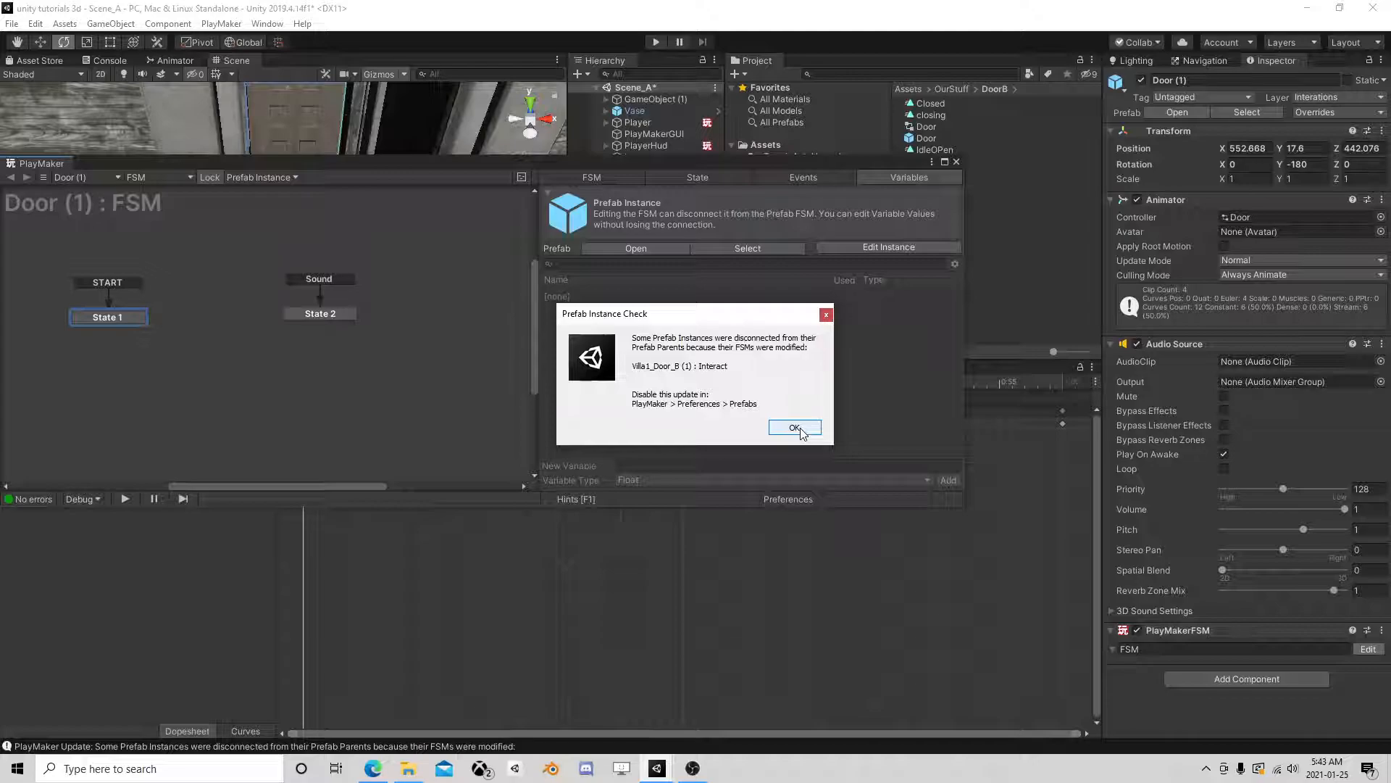
click(795, 427)
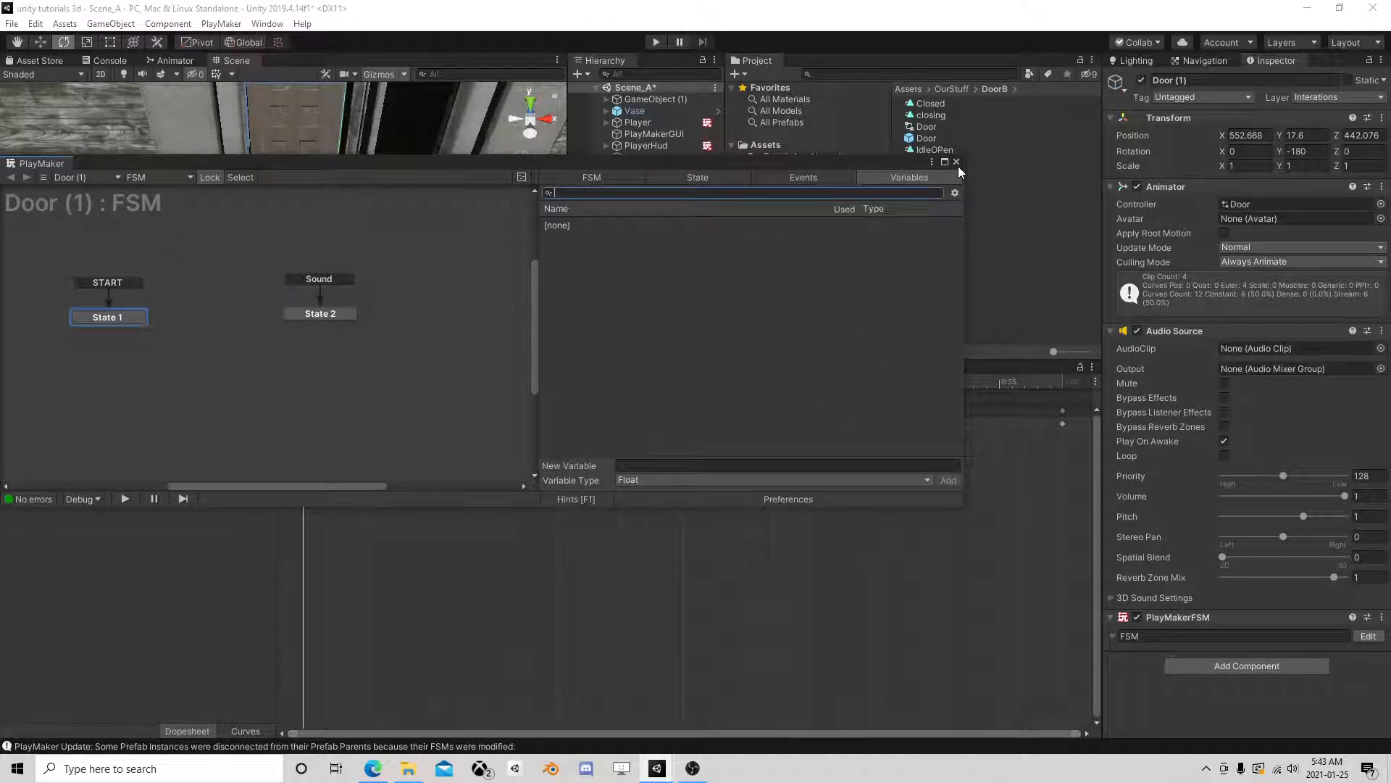
click(957, 162)
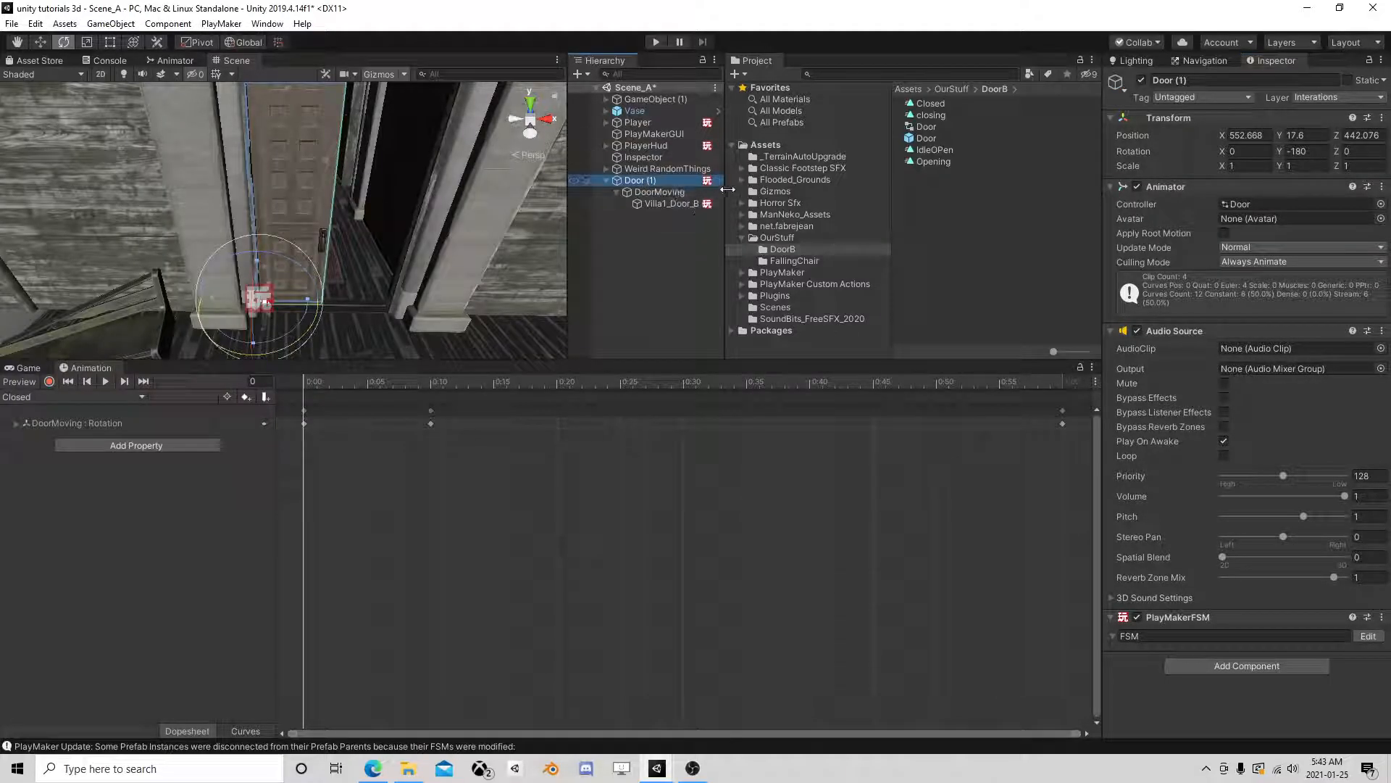
Step: Open the Door prefab and examine the components and FSMs of Door, DoorMoving and Villa1_Door_B (1), along with its auto-save option
click(926, 138)
click(1194, 116)
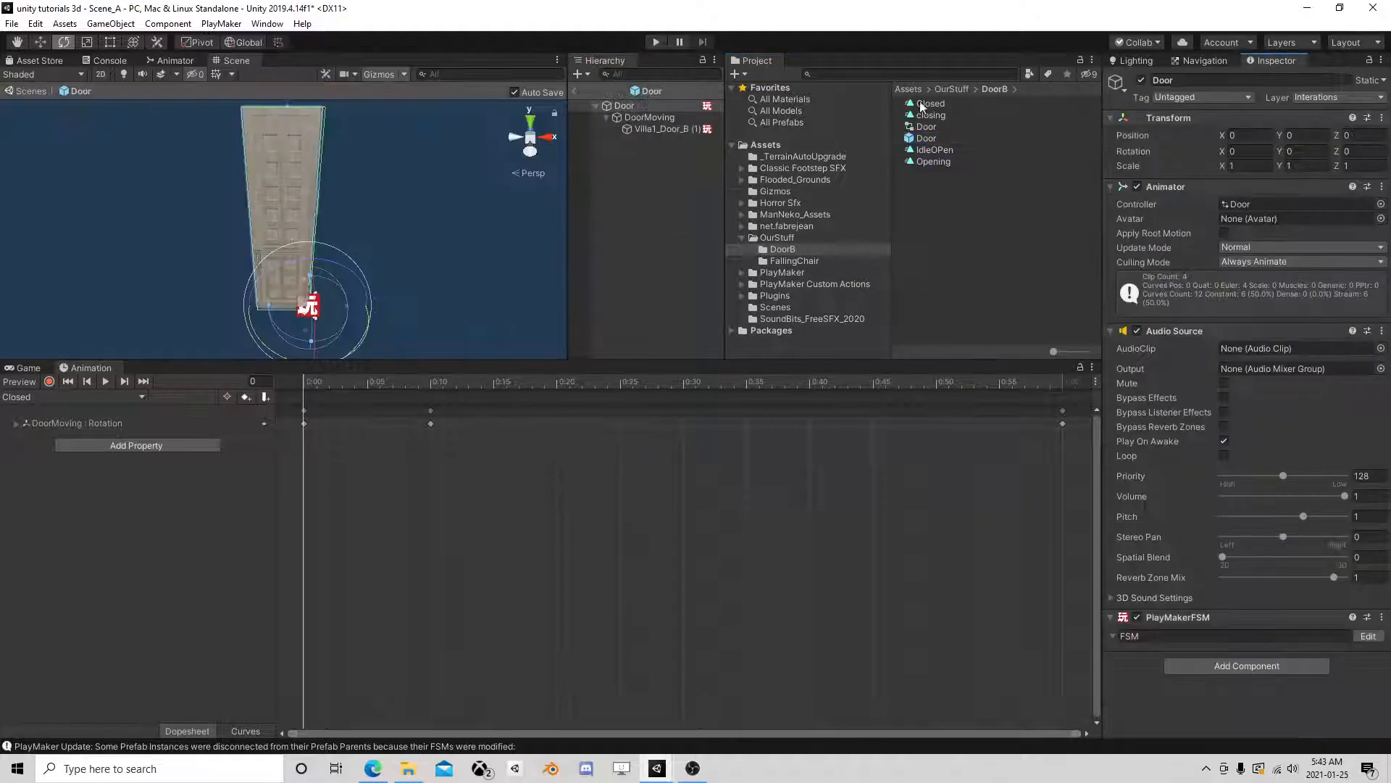
click(642, 127)
click(640, 117)
click(623, 107)
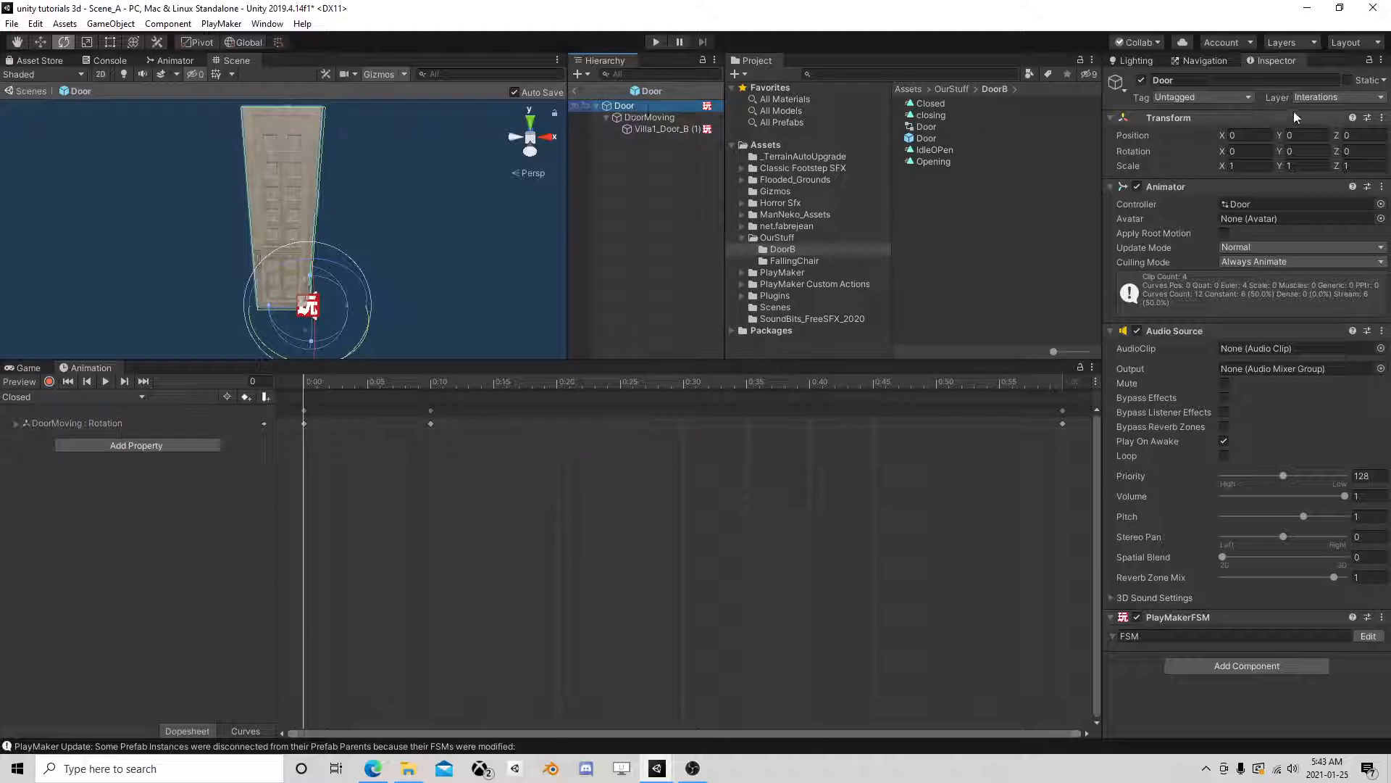
click(652, 118)
click(654, 128)
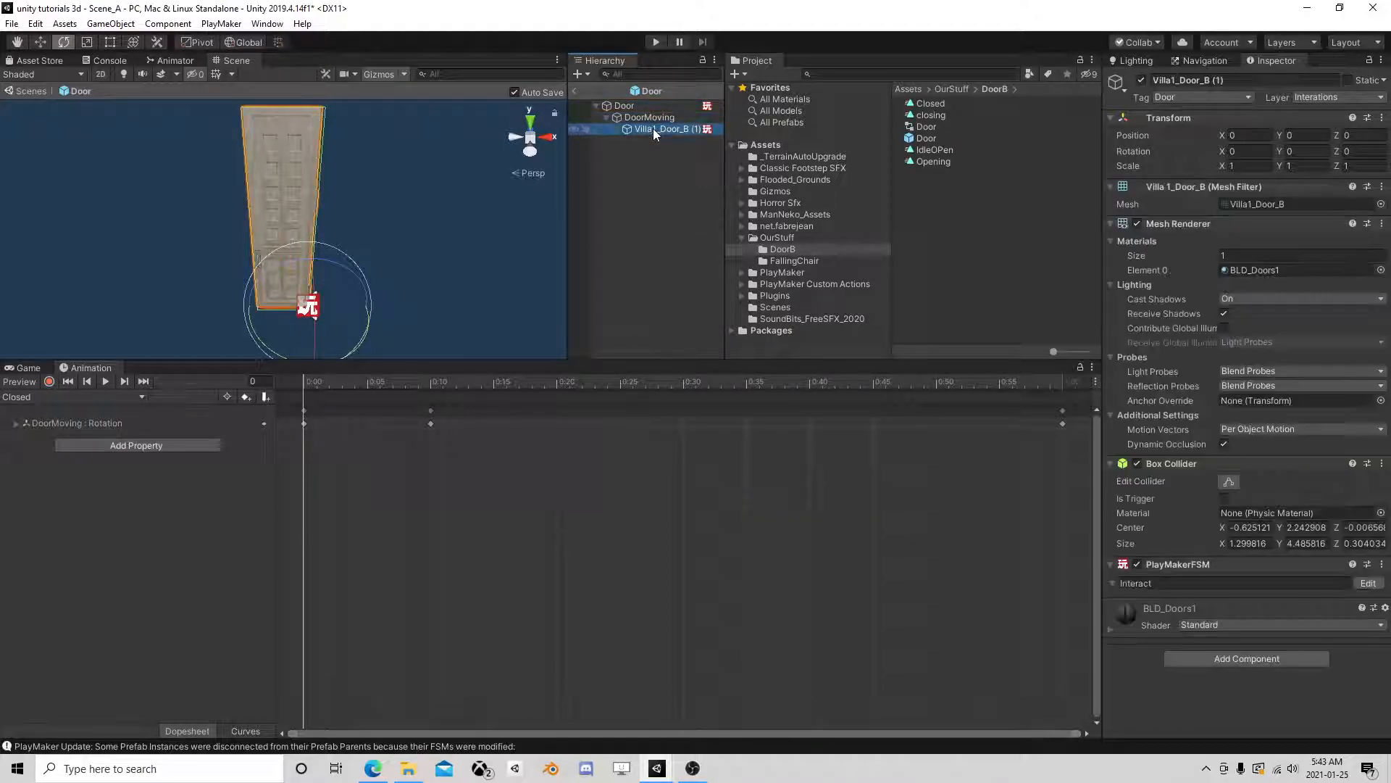
click(649, 118)
click(611, 105)
click(513, 92)
click(514, 92)
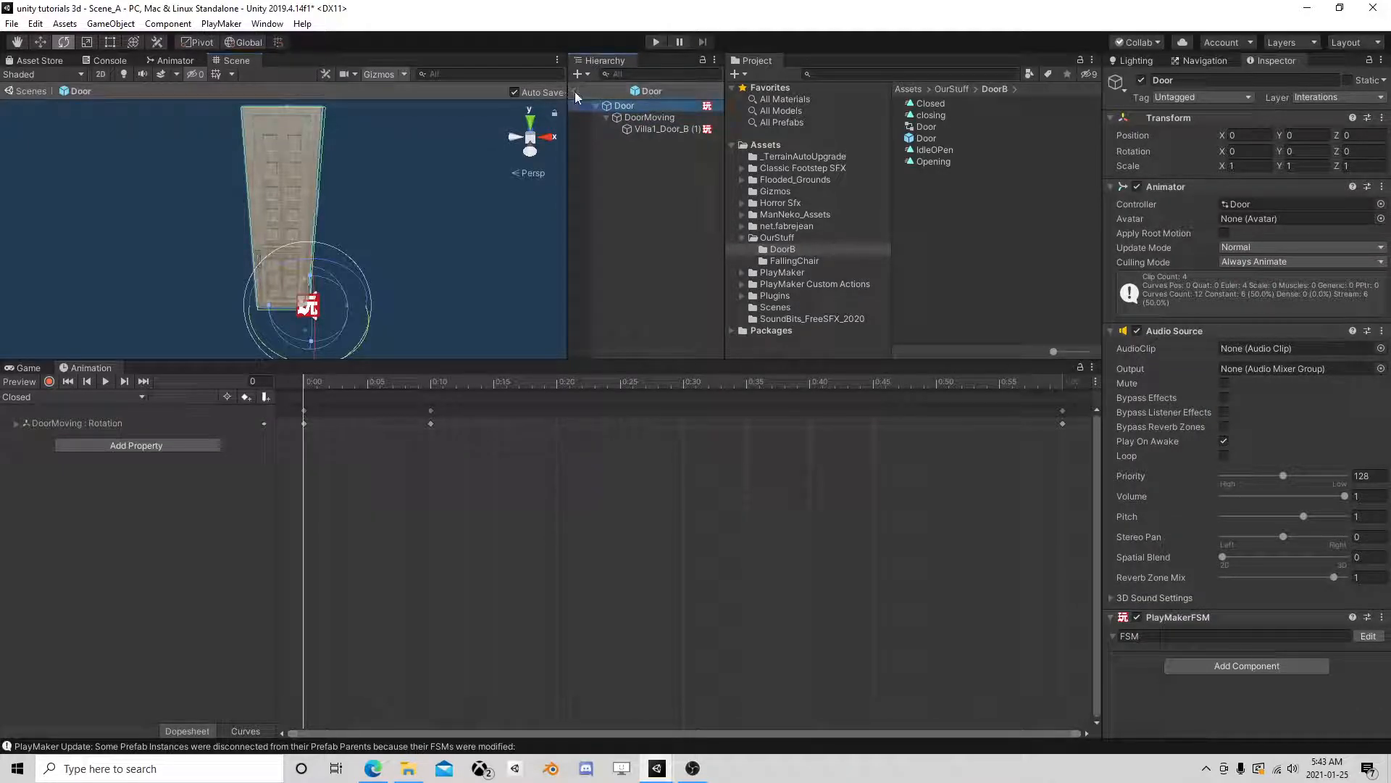
Step: Return to the scene and place another Door prefab instance on the floor beside the existing door
click(573, 92)
drag(926, 137, 401, 323)
scroll(393, 310, down, 3)
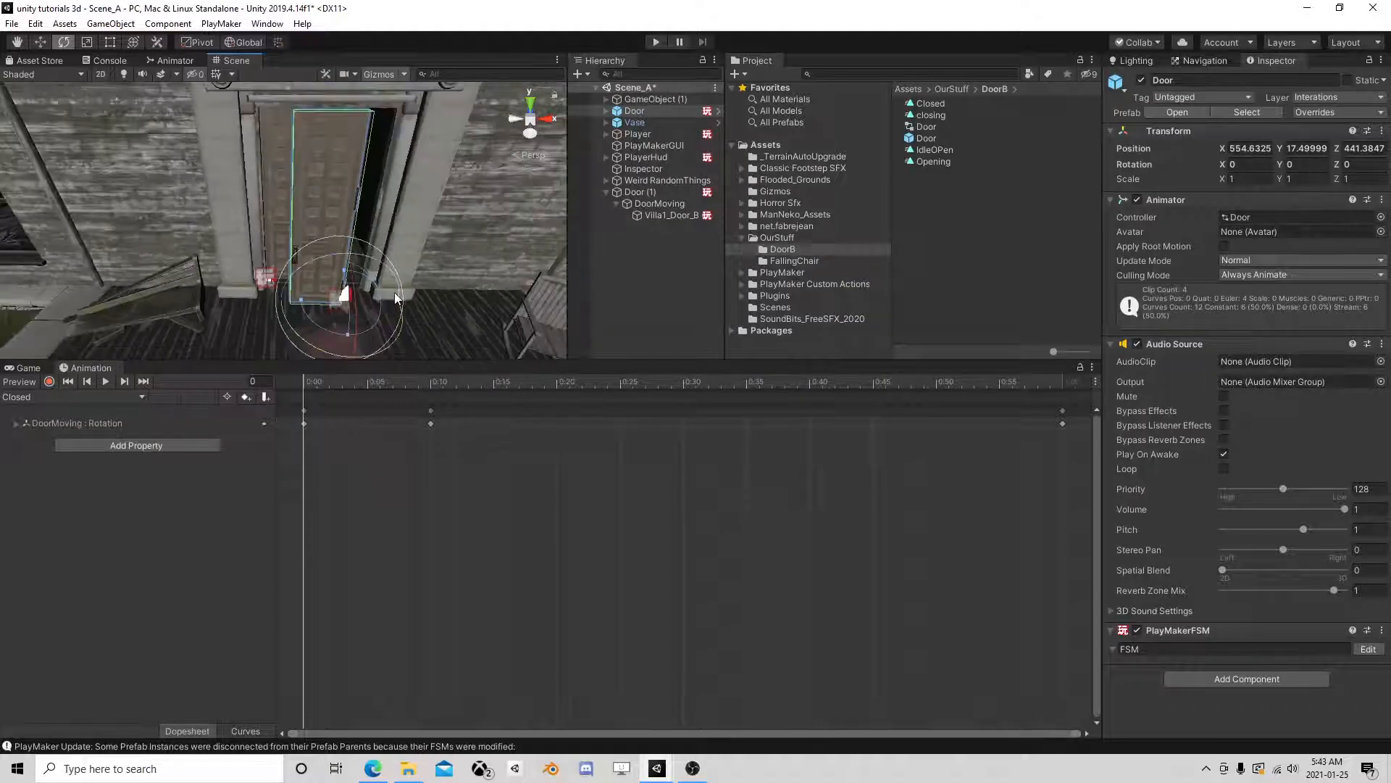
Step: Delete the selected original Door object and create an empty game object named Doors
key(Delete)
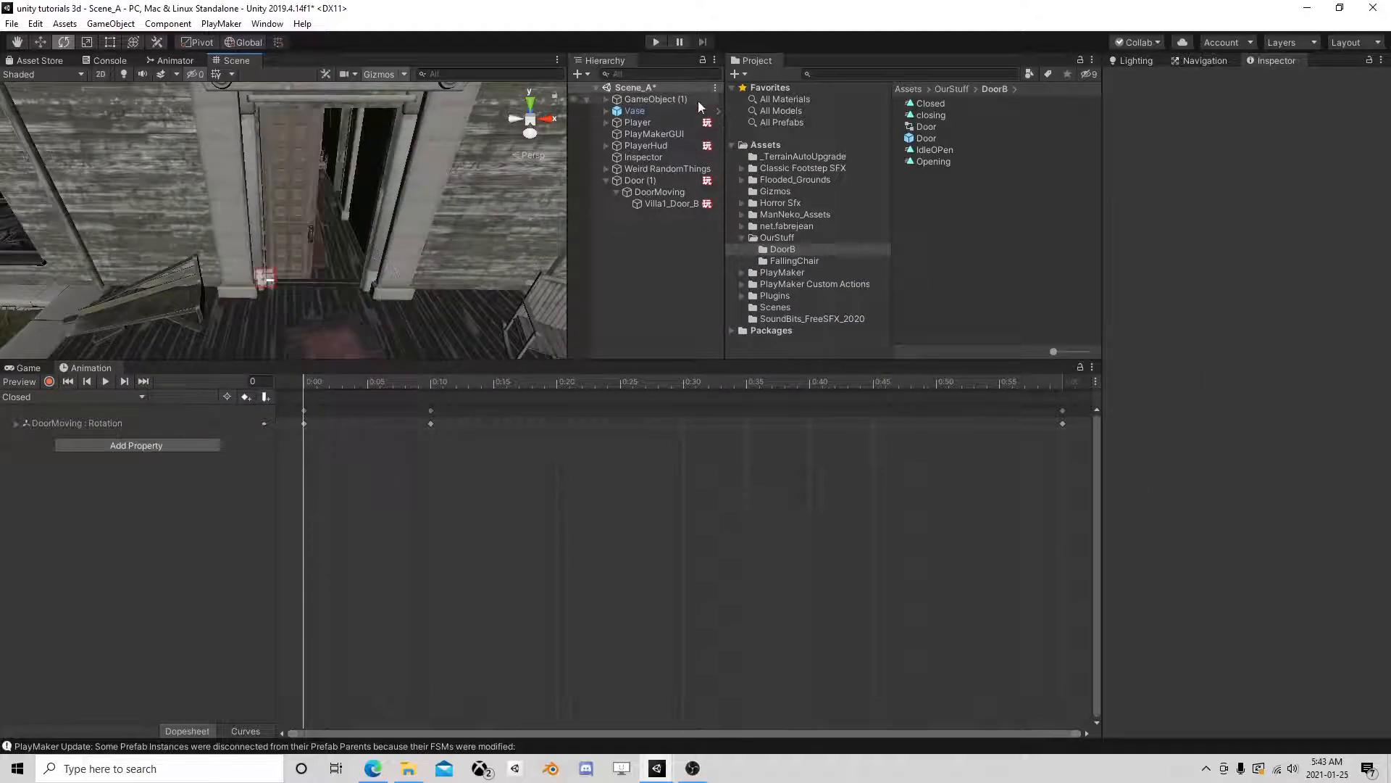
click(647, 181)
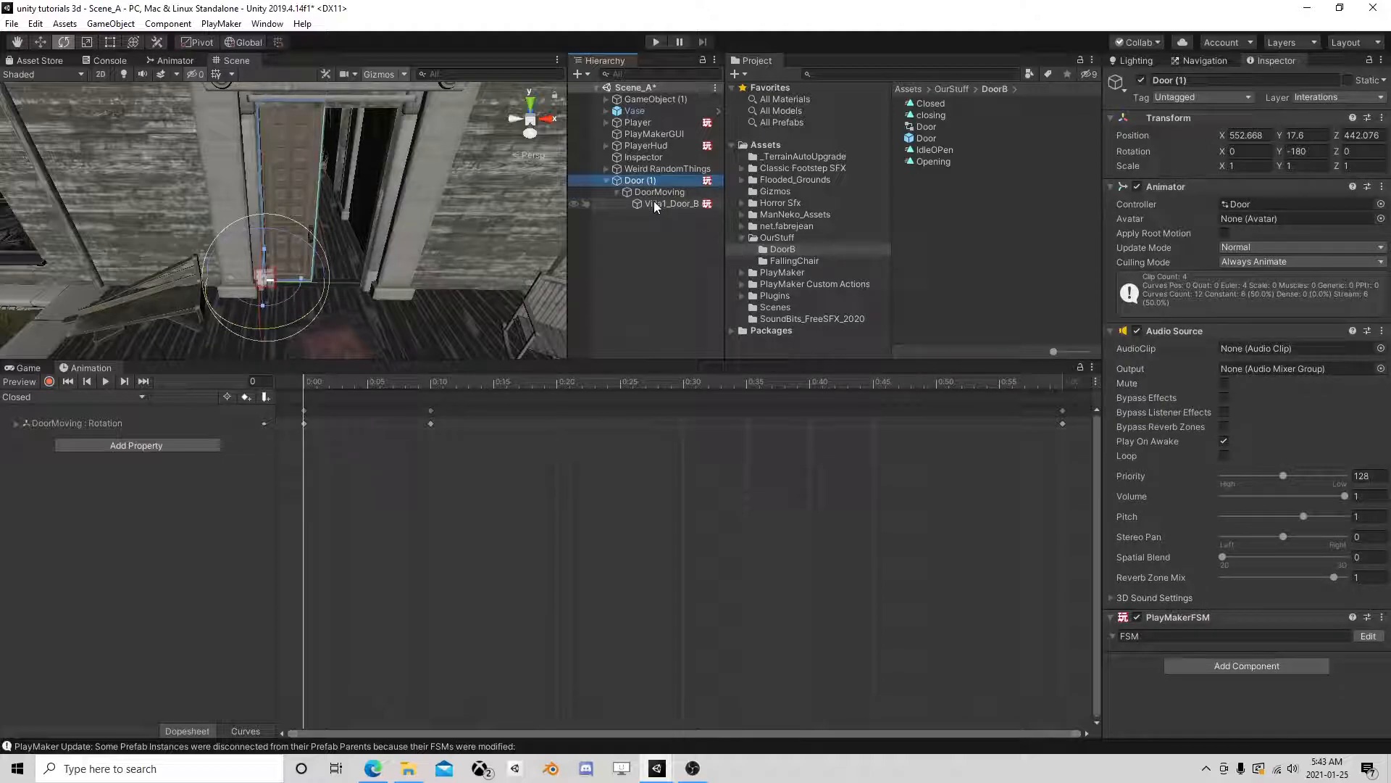
right_click(612, 246)
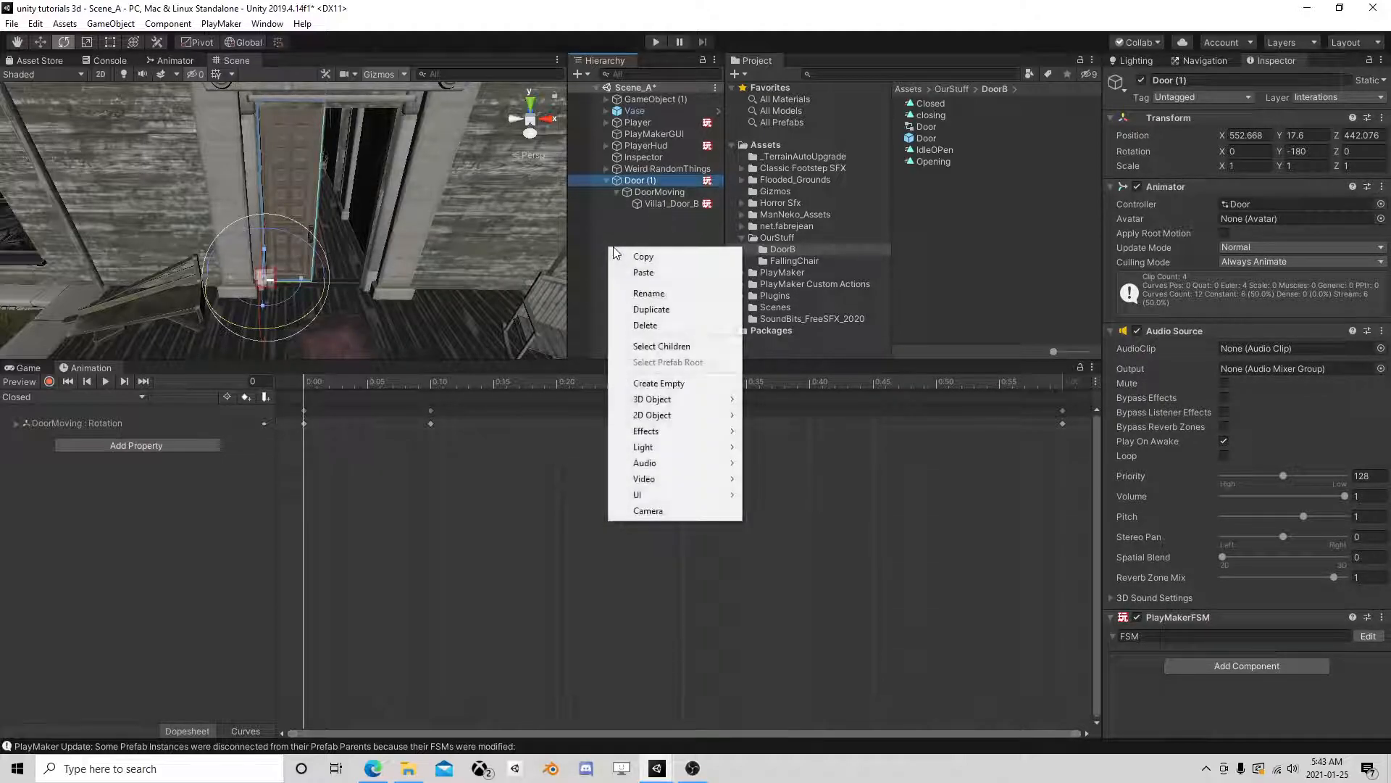
click(652, 384)
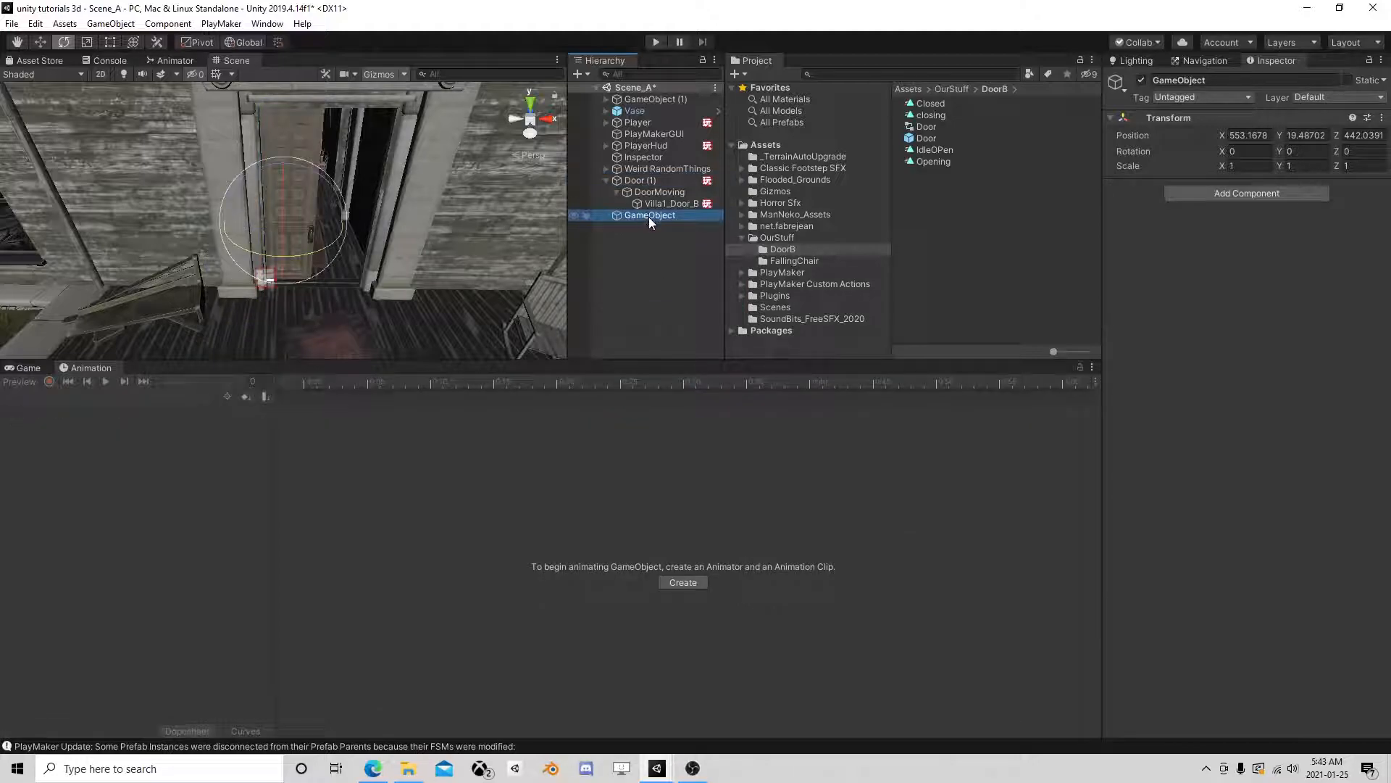
text(Door)
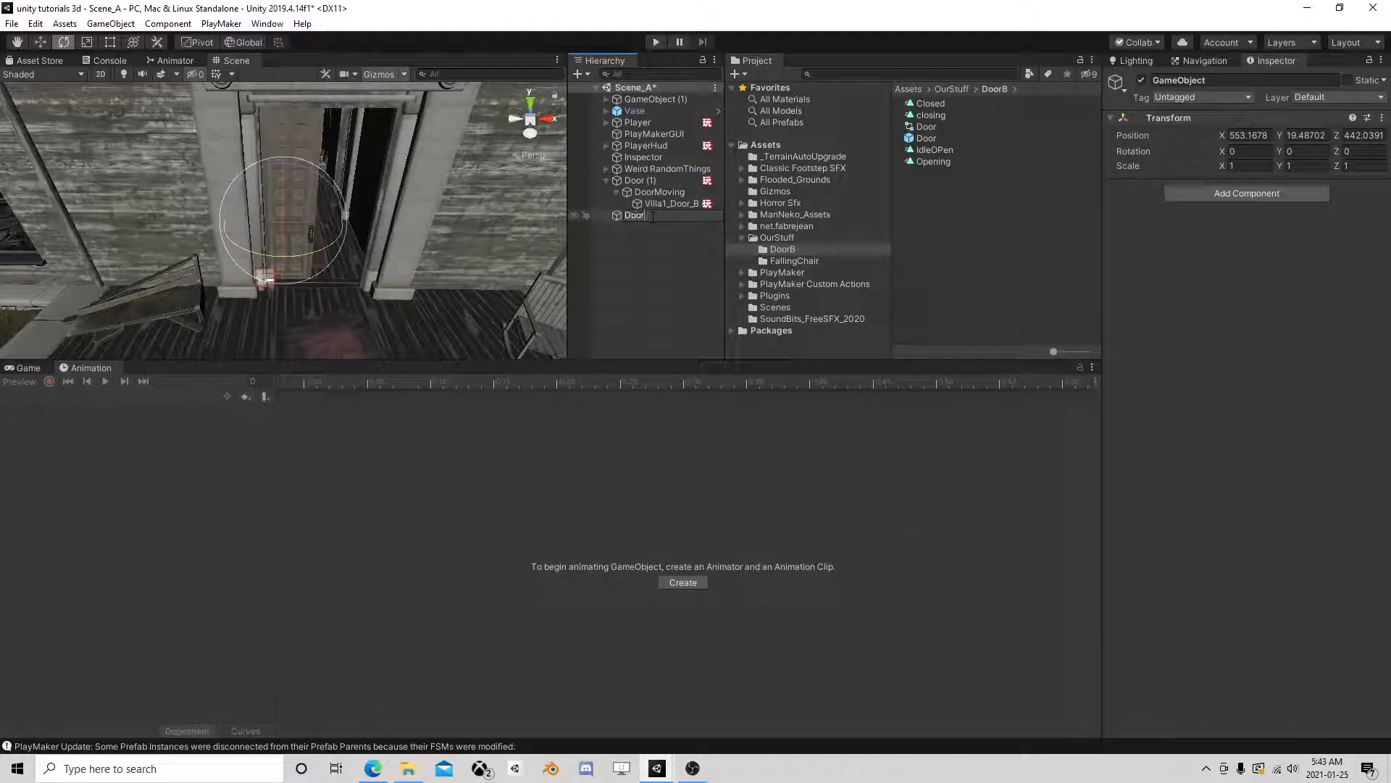
text(s)
key(Return)
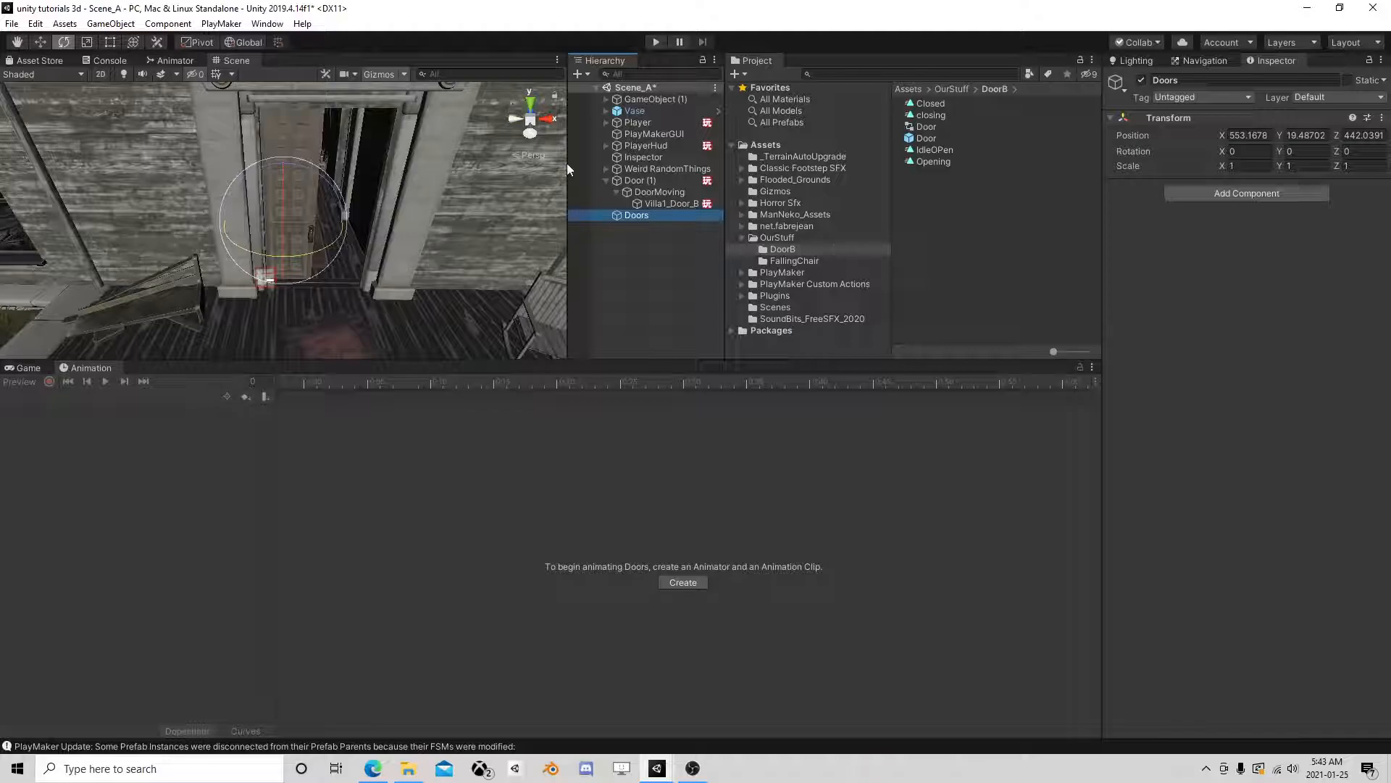
Step: Make Door (1) a child of the Doors object in the scene hierarchy
click(606, 181)
scroll(524, 210, up, 5)
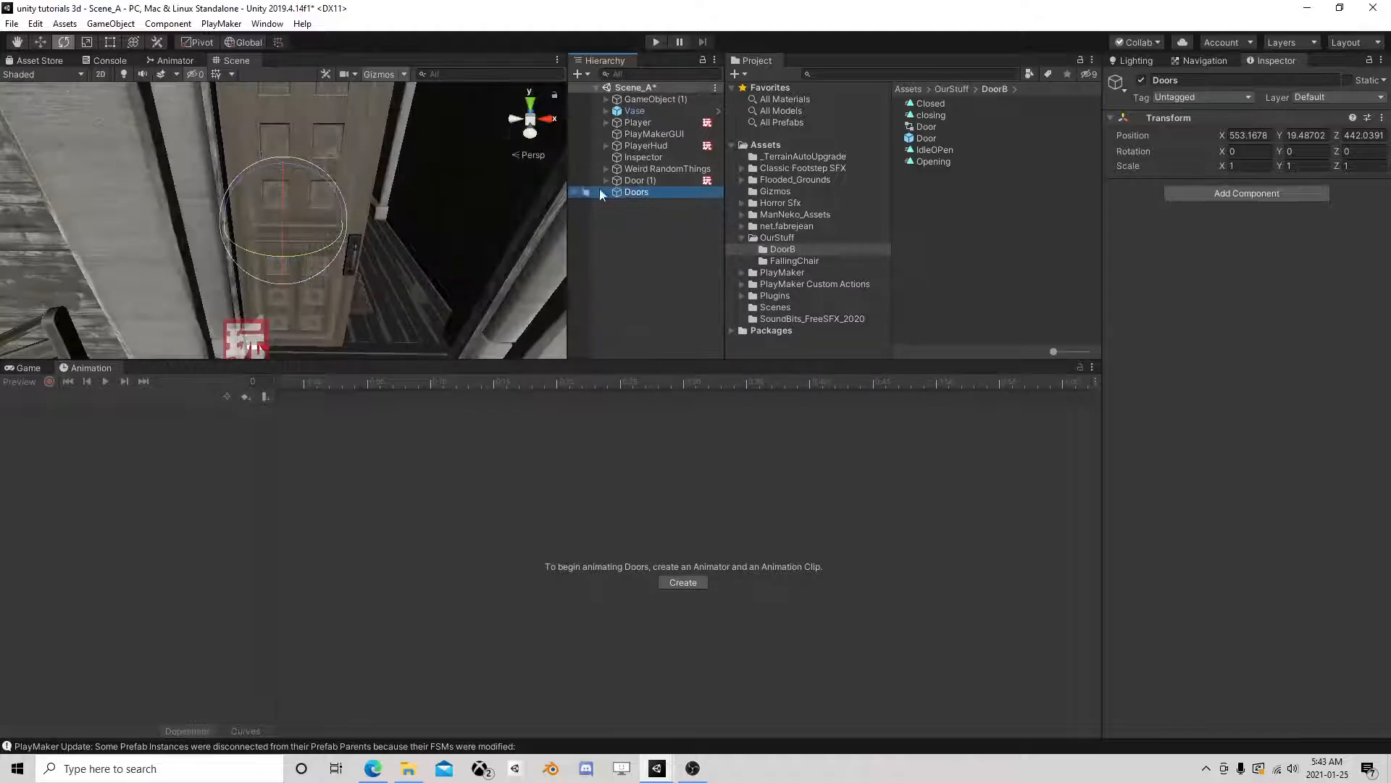
drag(645, 183, 644, 194)
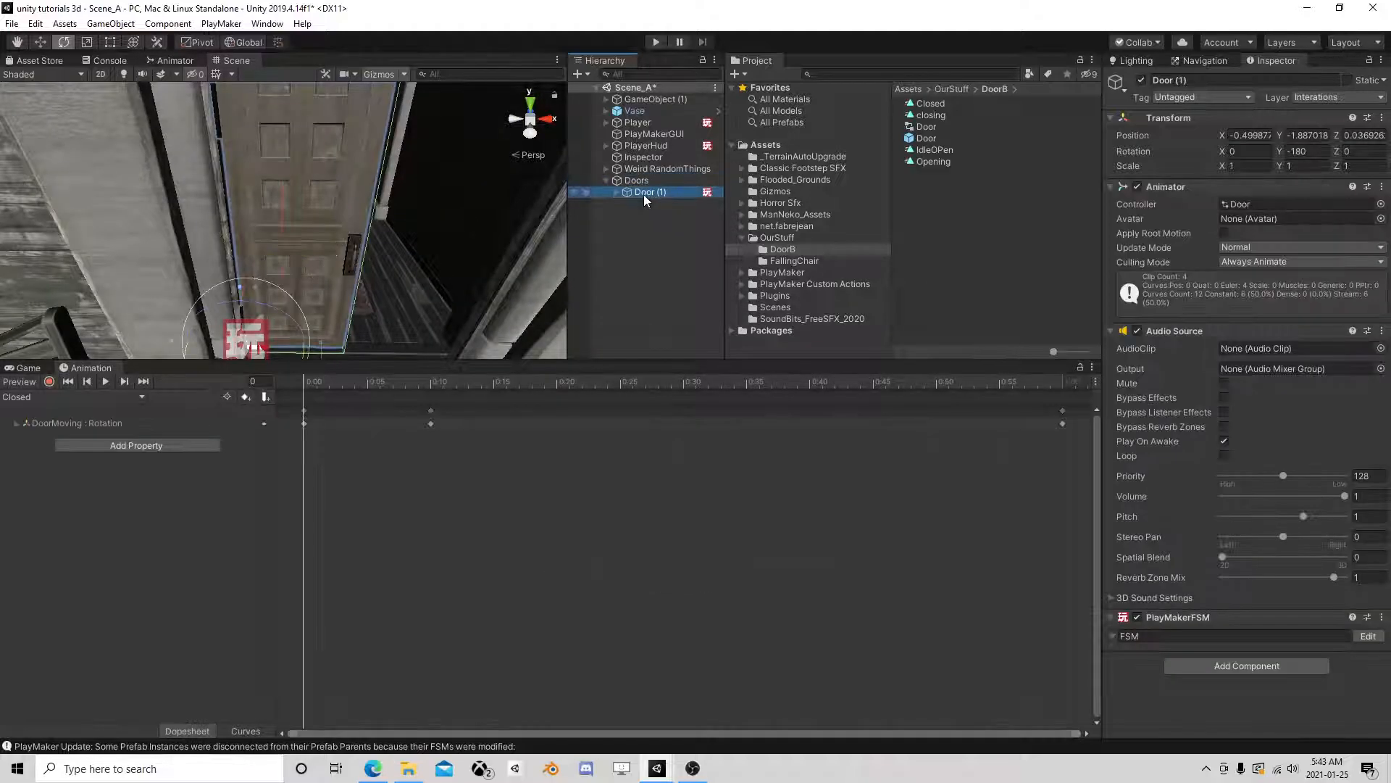
click(645, 182)
Step: Duplicate Door (1) inside Doors and set the copy's Y rotation to 0
click(646, 191)
key(ctrl+d)
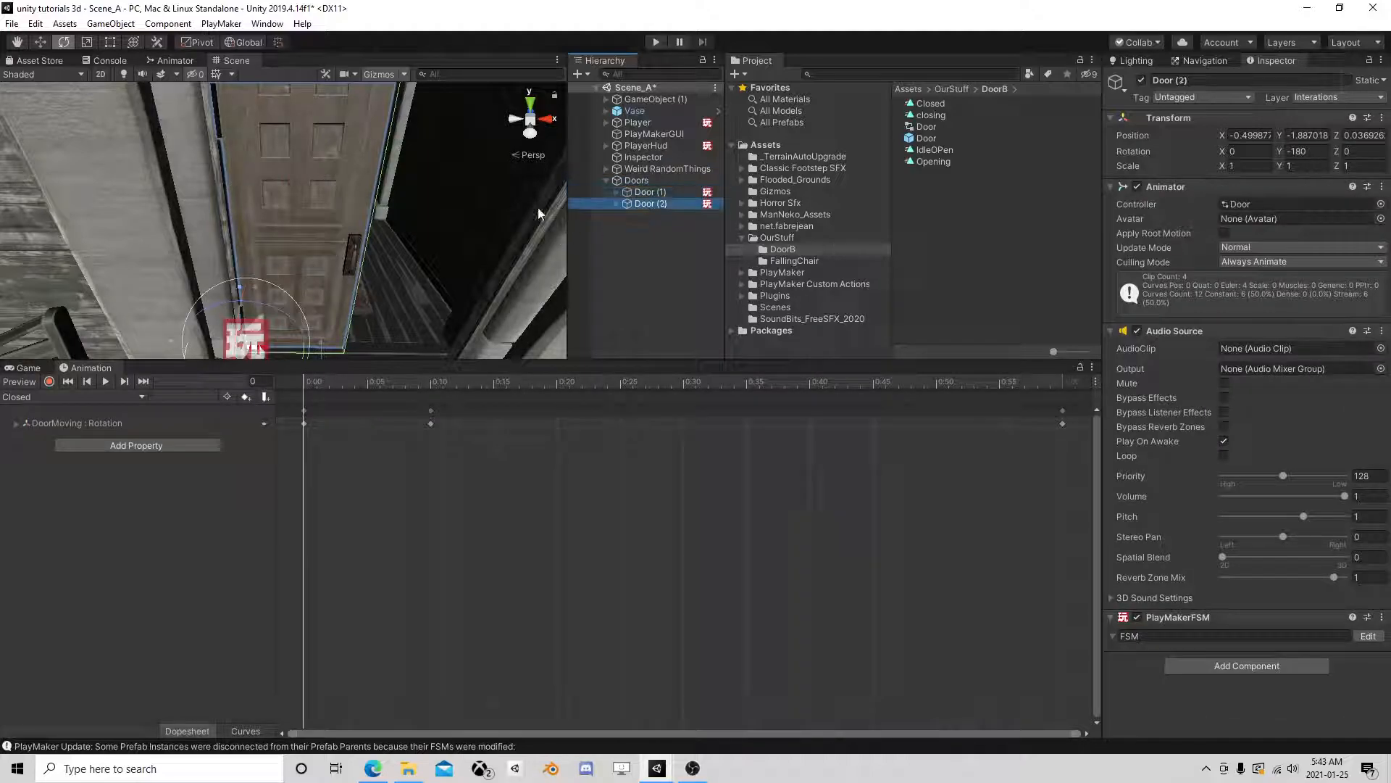
scroll(338, 213, down, 5)
middle_drag(338, 214, 319, 202)
click(1315, 151)
text(0)
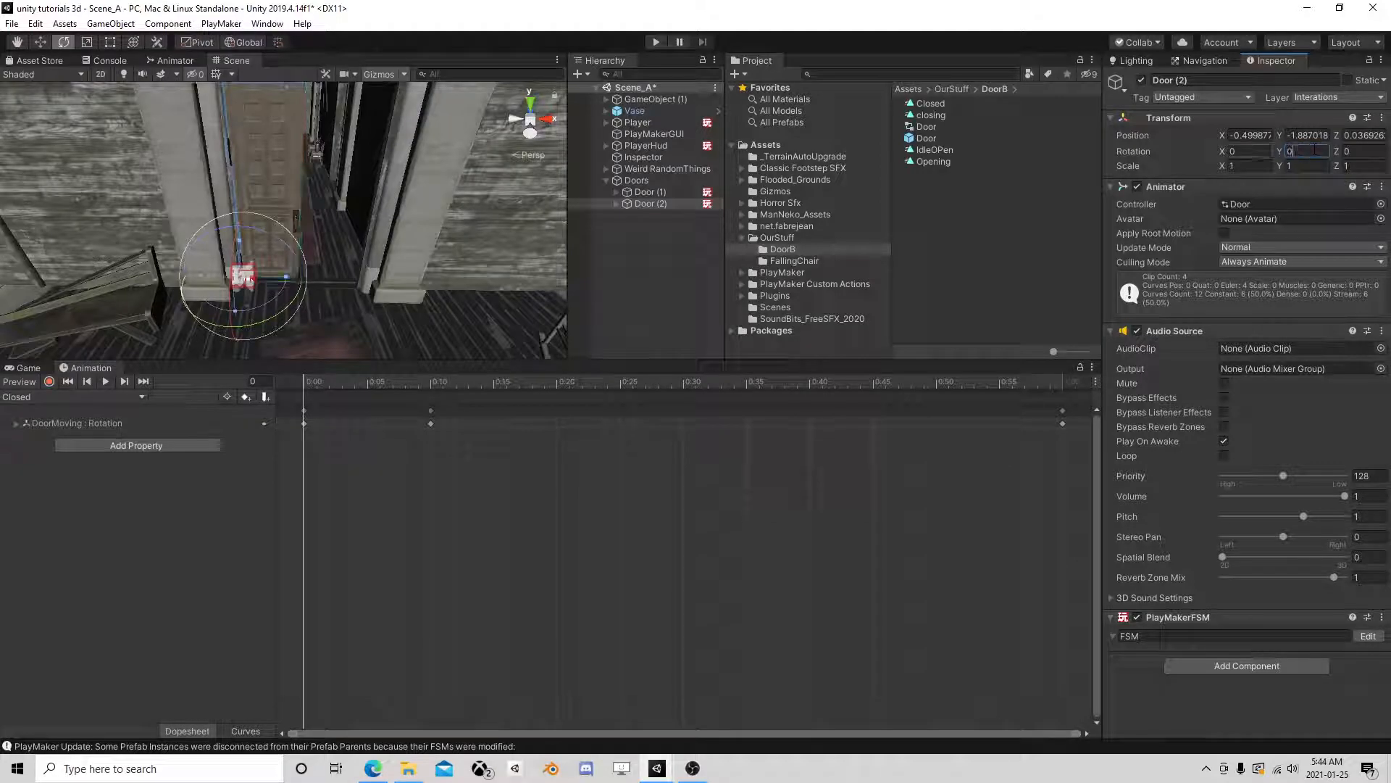
Step: Move the duplicated door along X to about 2.09 so it meets the first door as a double door
click(40, 42)
drag(302, 277, 413, 284)
scroll(410, 271, up, 4)
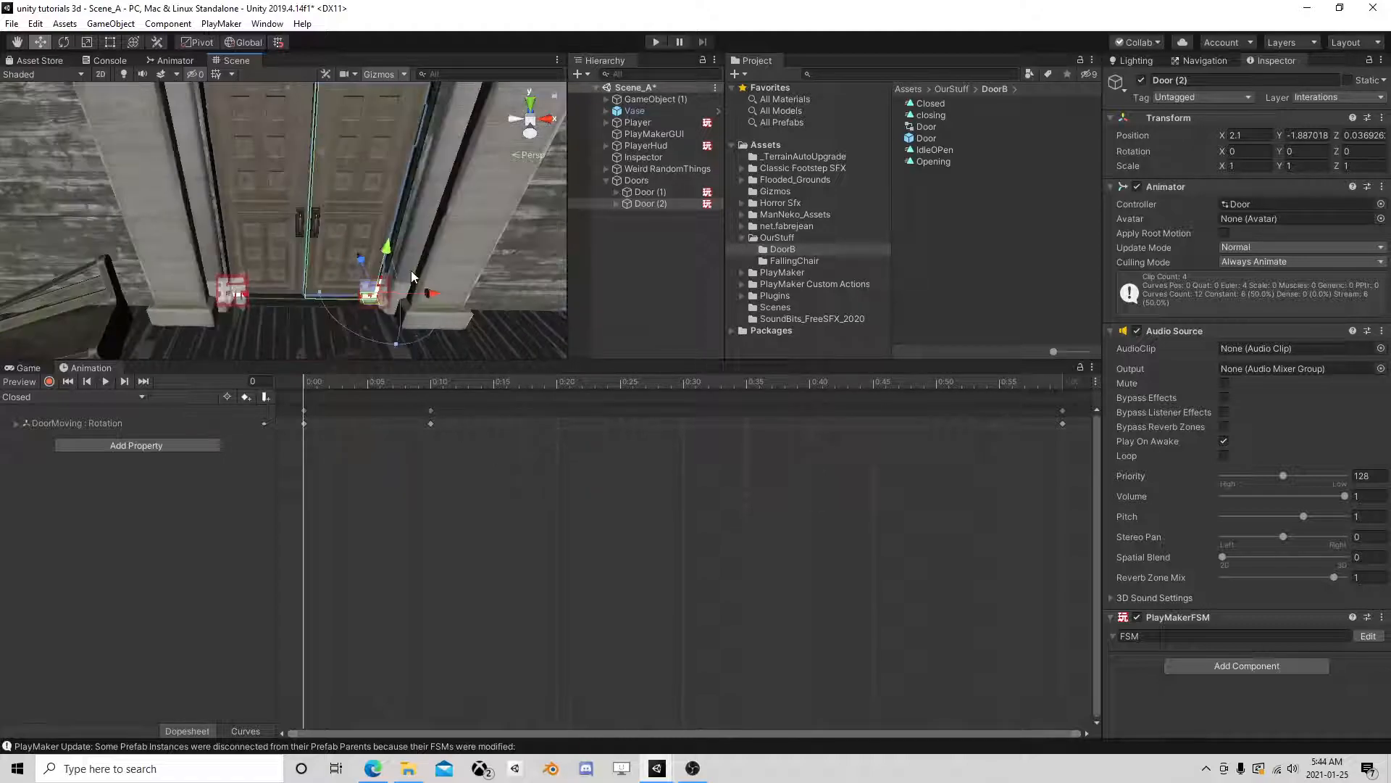
middle_drag(391, 273, 348, 244)
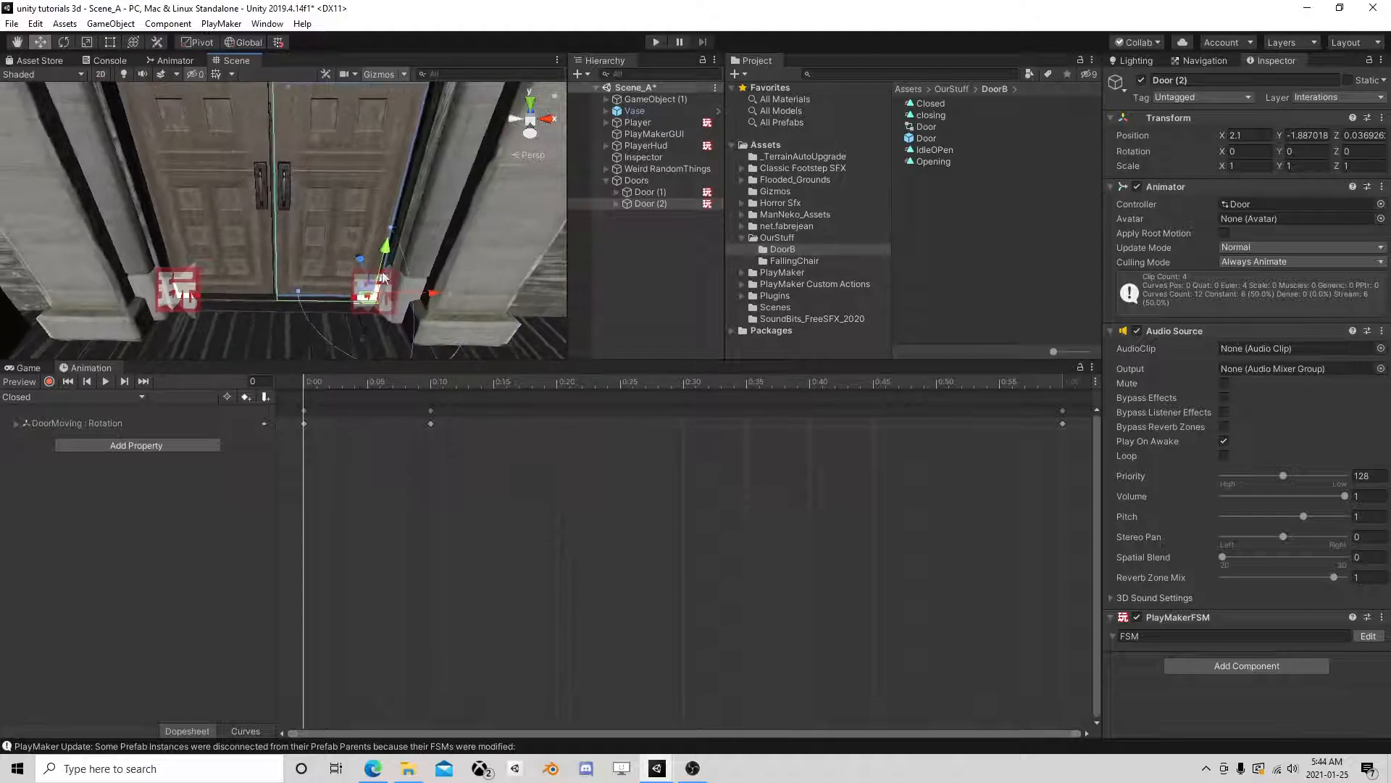
drag(441, 297, 440, 297)
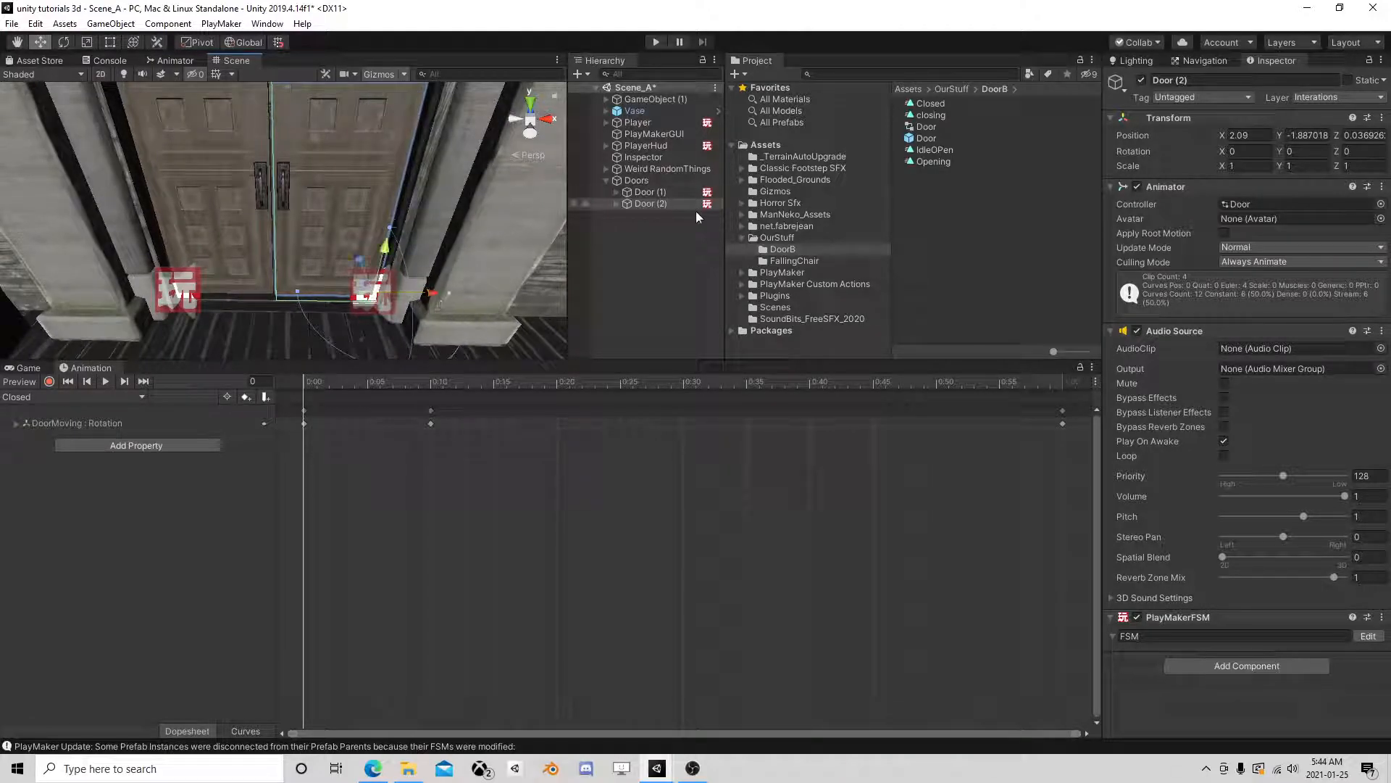
Step: Open the Interaction FSM of PlayerHud and examine the String Switch events in State 2
click(644, 182)
click(606, 179)
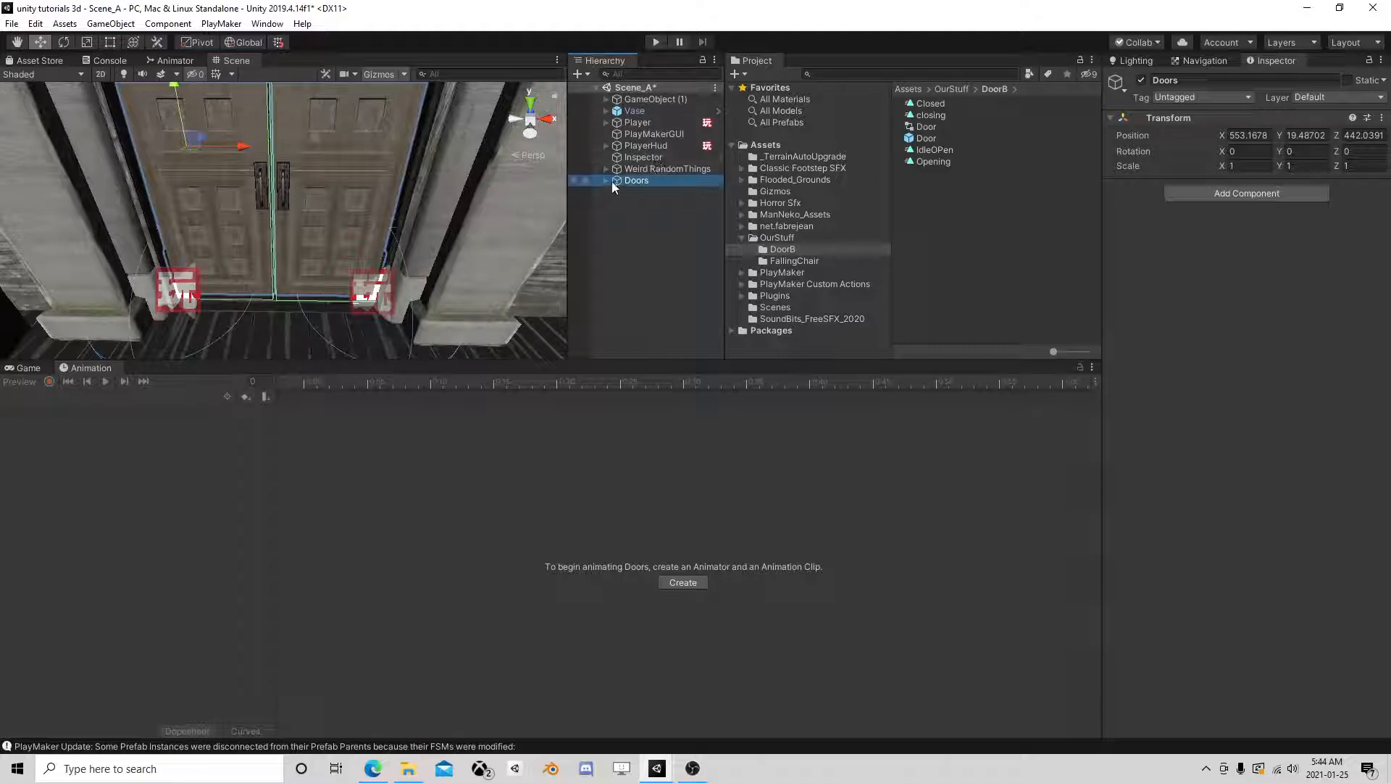
click(645, 146)
click(1365, 608)
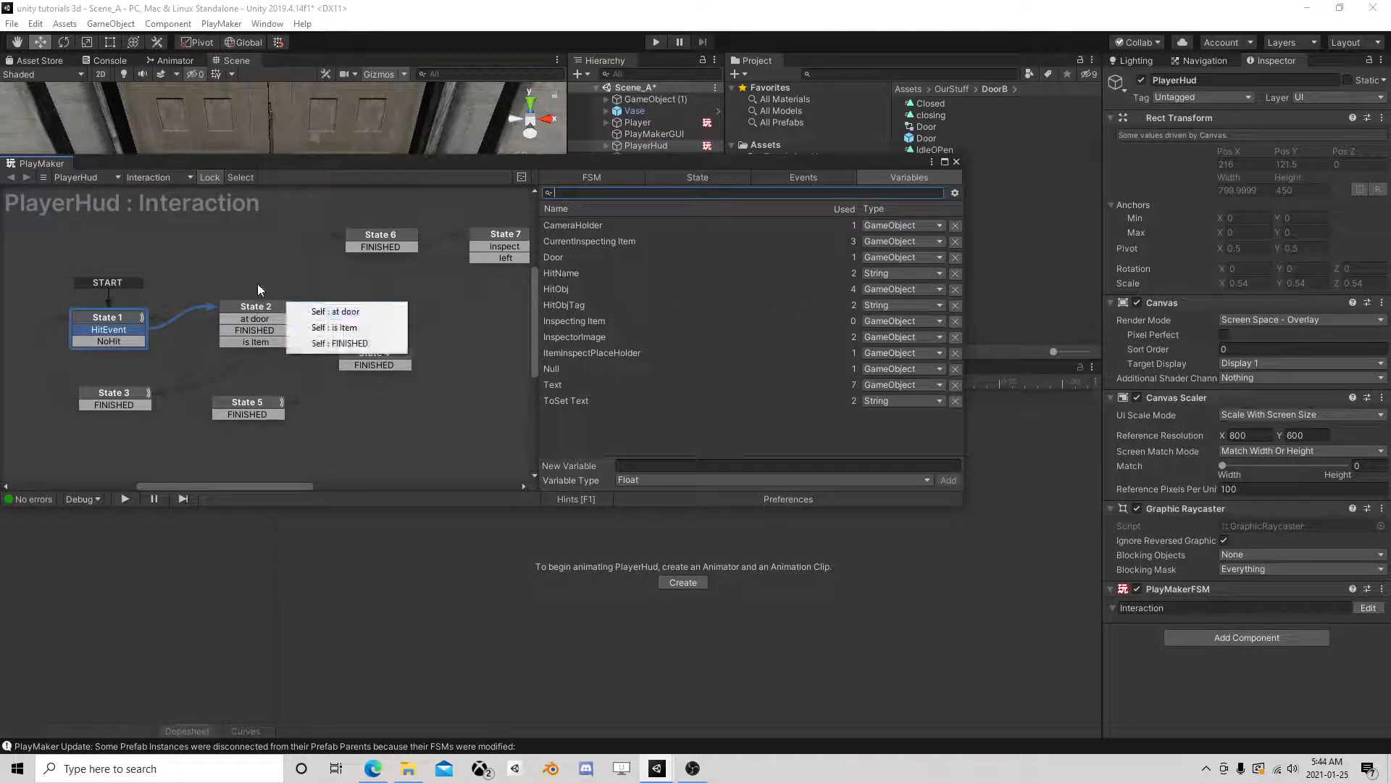
click(258, 308)
scroll(690, 336, down, 3)
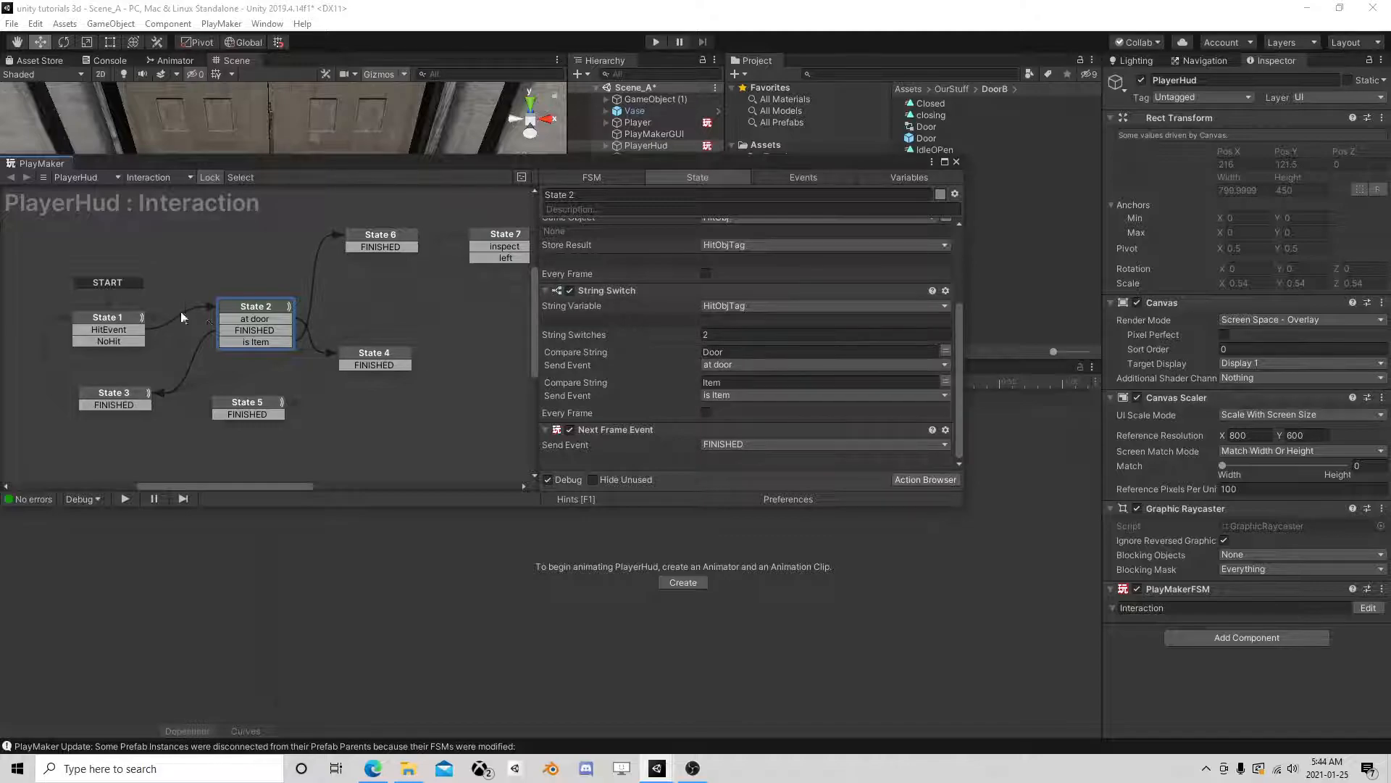
click(262, 317)
Step: Add a Set Game Object action to State 4 of the Interaction FSM
click(371, 353)
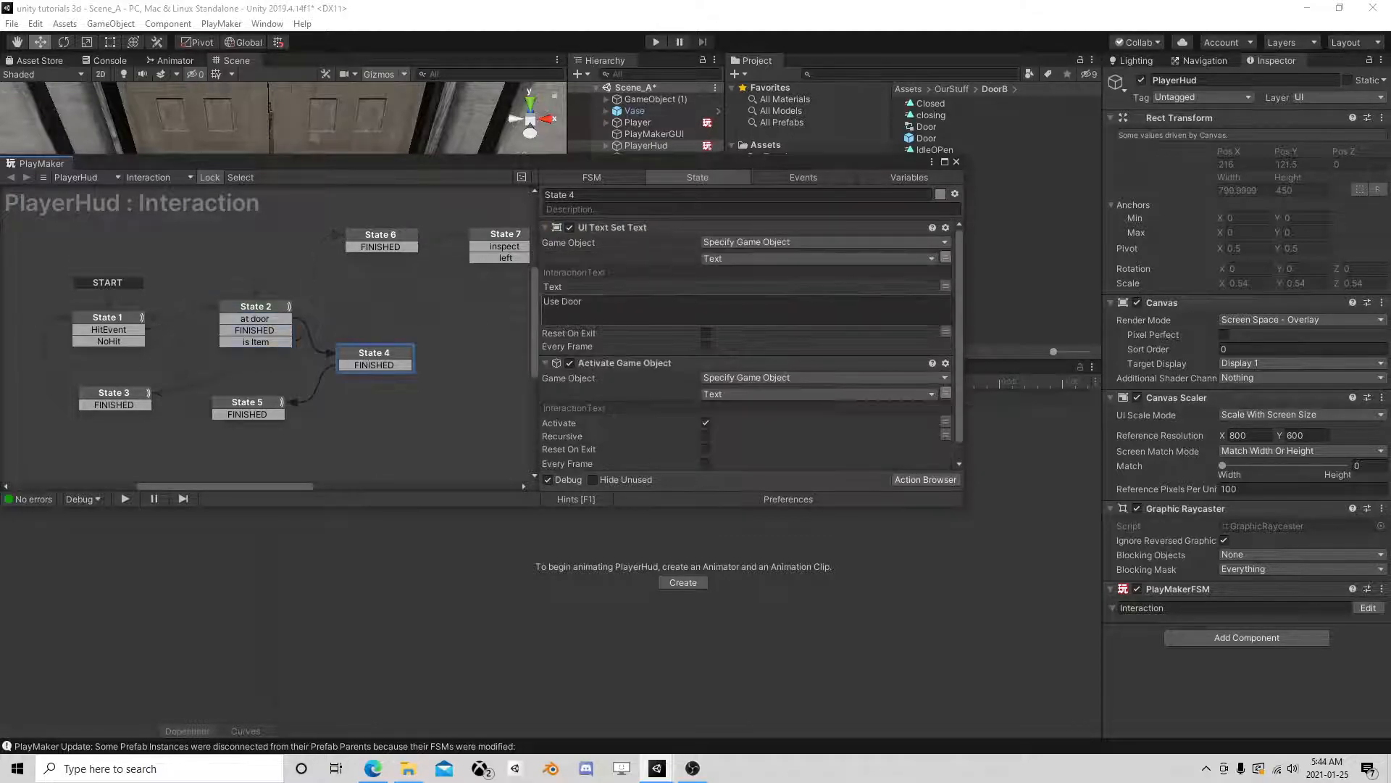
scroll(649, 364, down, 1)
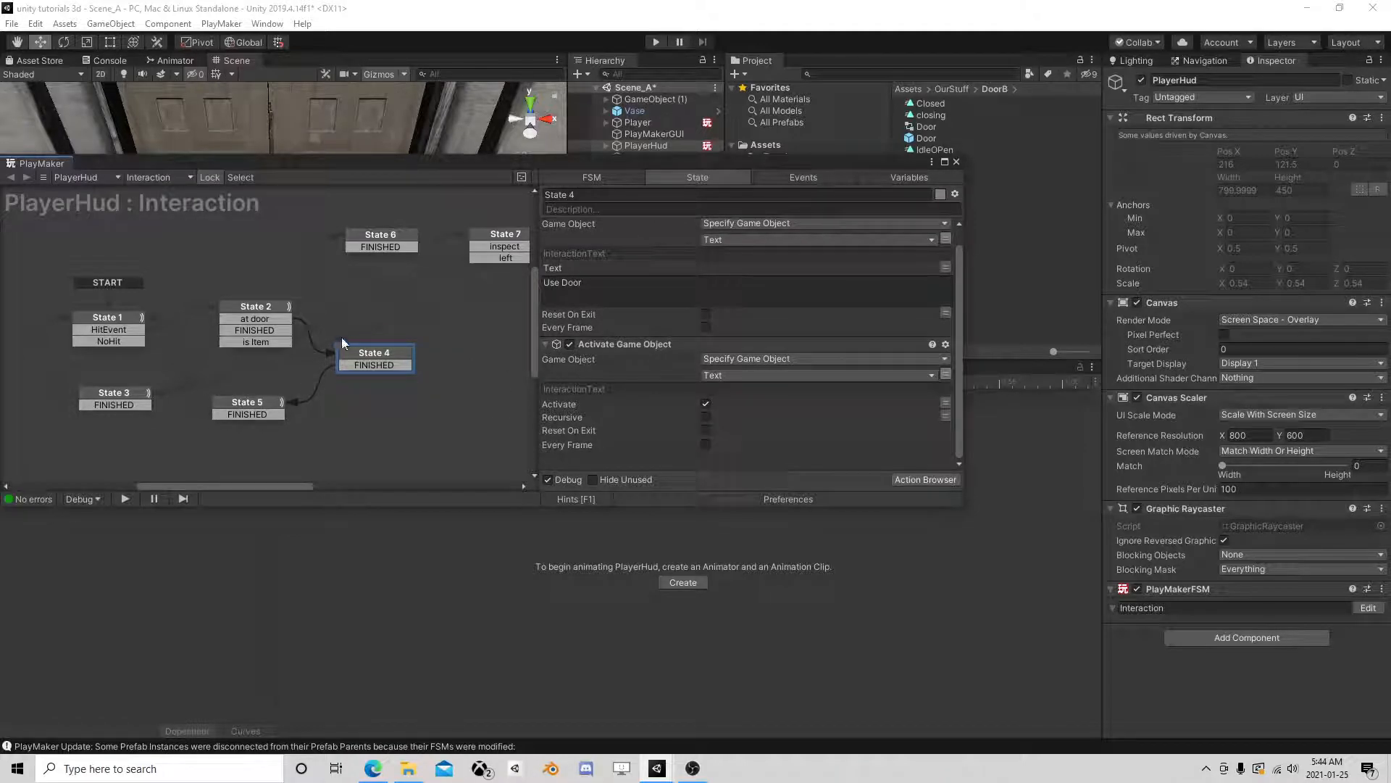
click(937, 482)
text(set g)
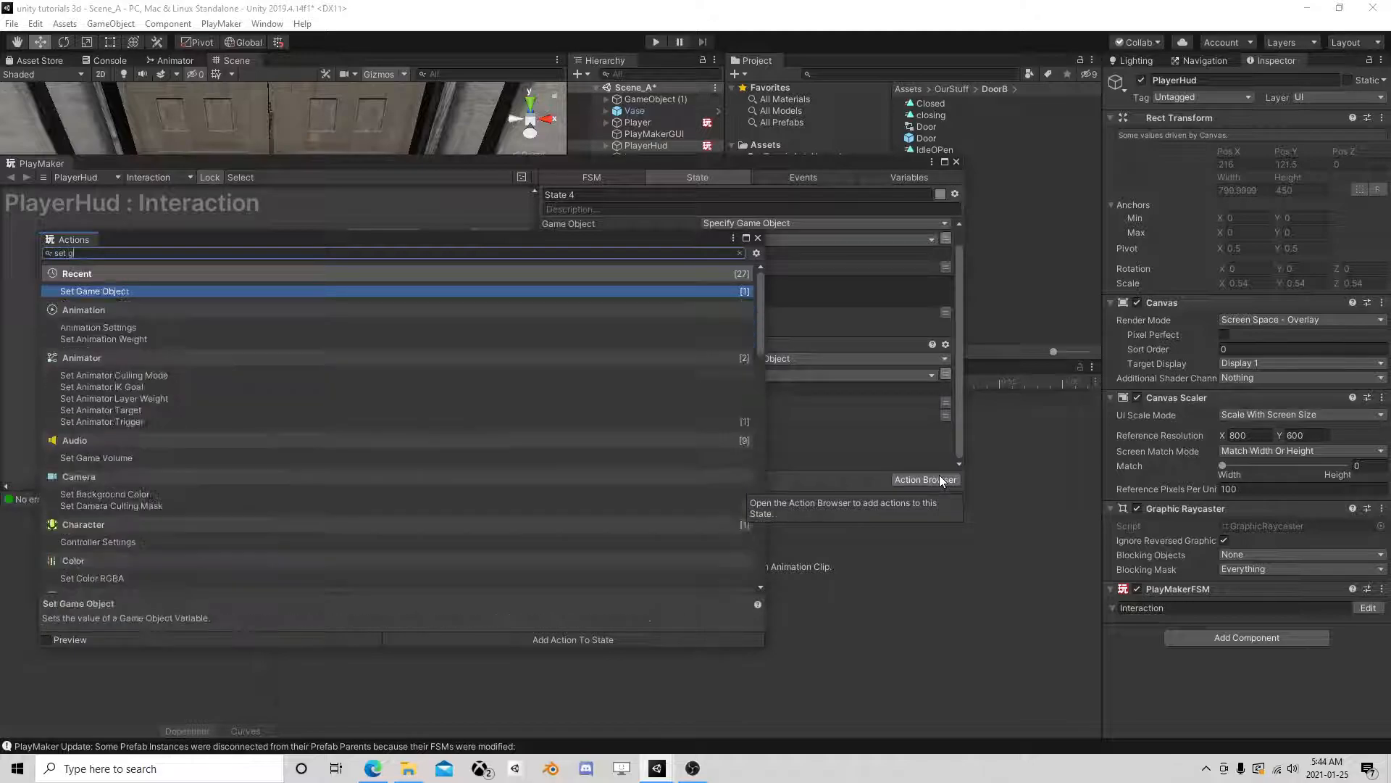
text(ame)
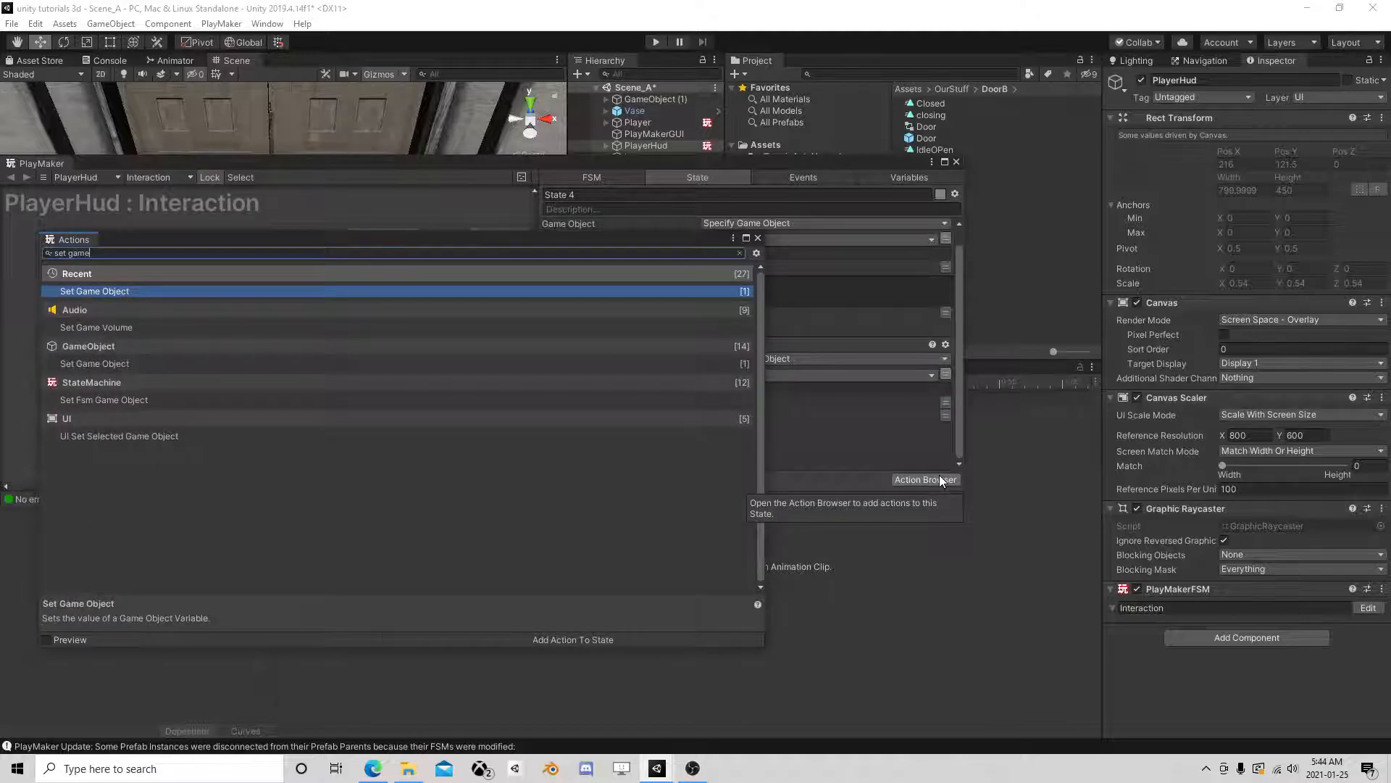
double_click(147, 291)
click(758, 238)
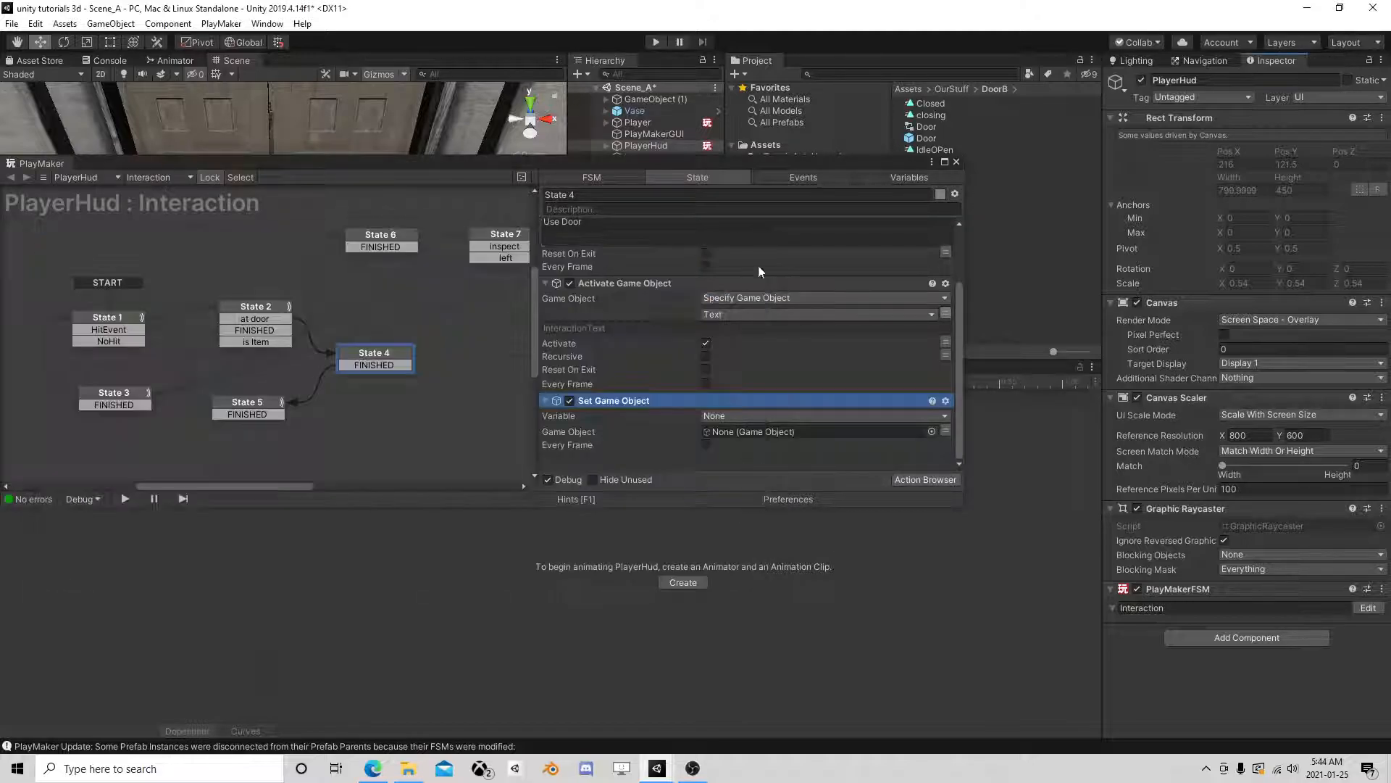
Step: Examine the FSM's state graph, its variable list, and State 2's raycast, Get Tag and String Switch actions
scroll(416, 321, down, 1)
middle_drag(415, 323, 180, 378)
middle_drag(214, 320, 304, 269)
middle_drag(242, 323, 445, 231)
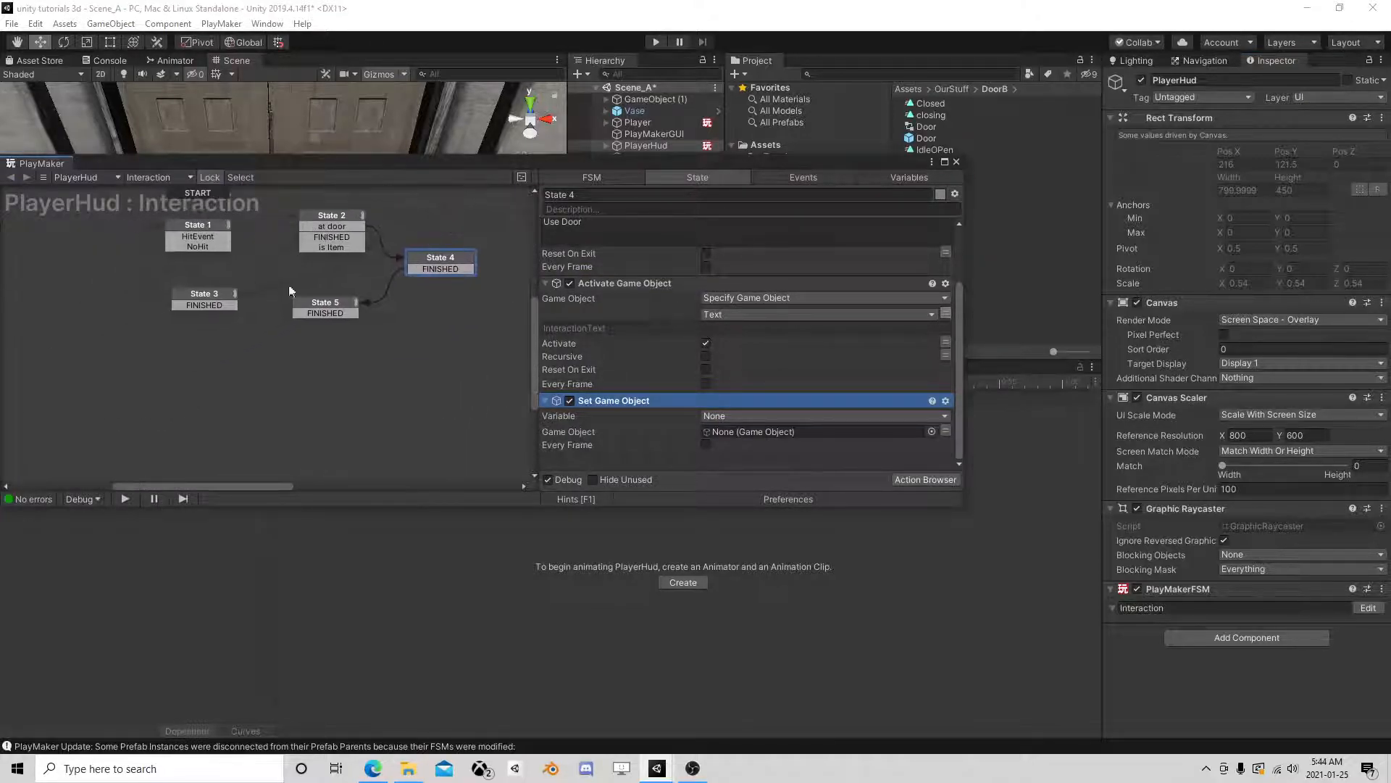
middle_drag(364, 277, 302, 346)
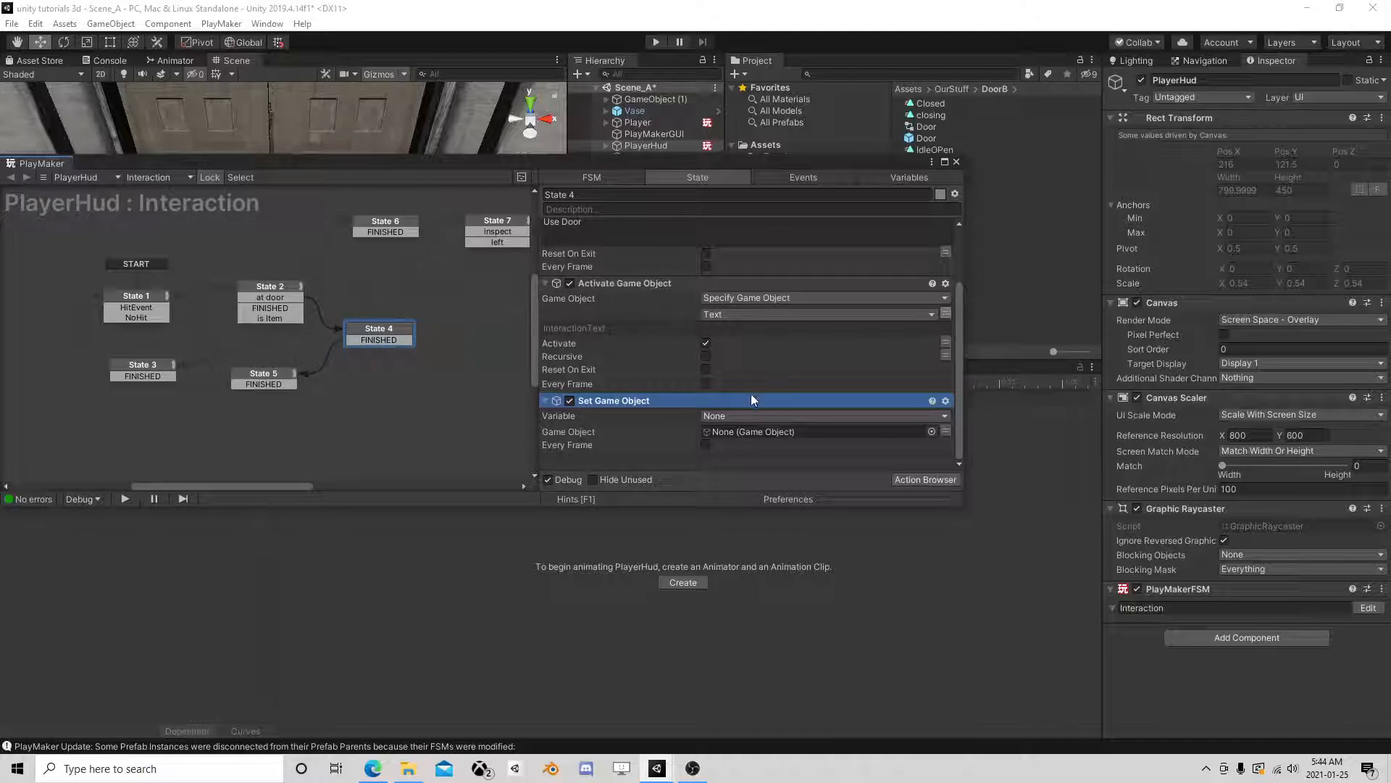
click(732, 414)
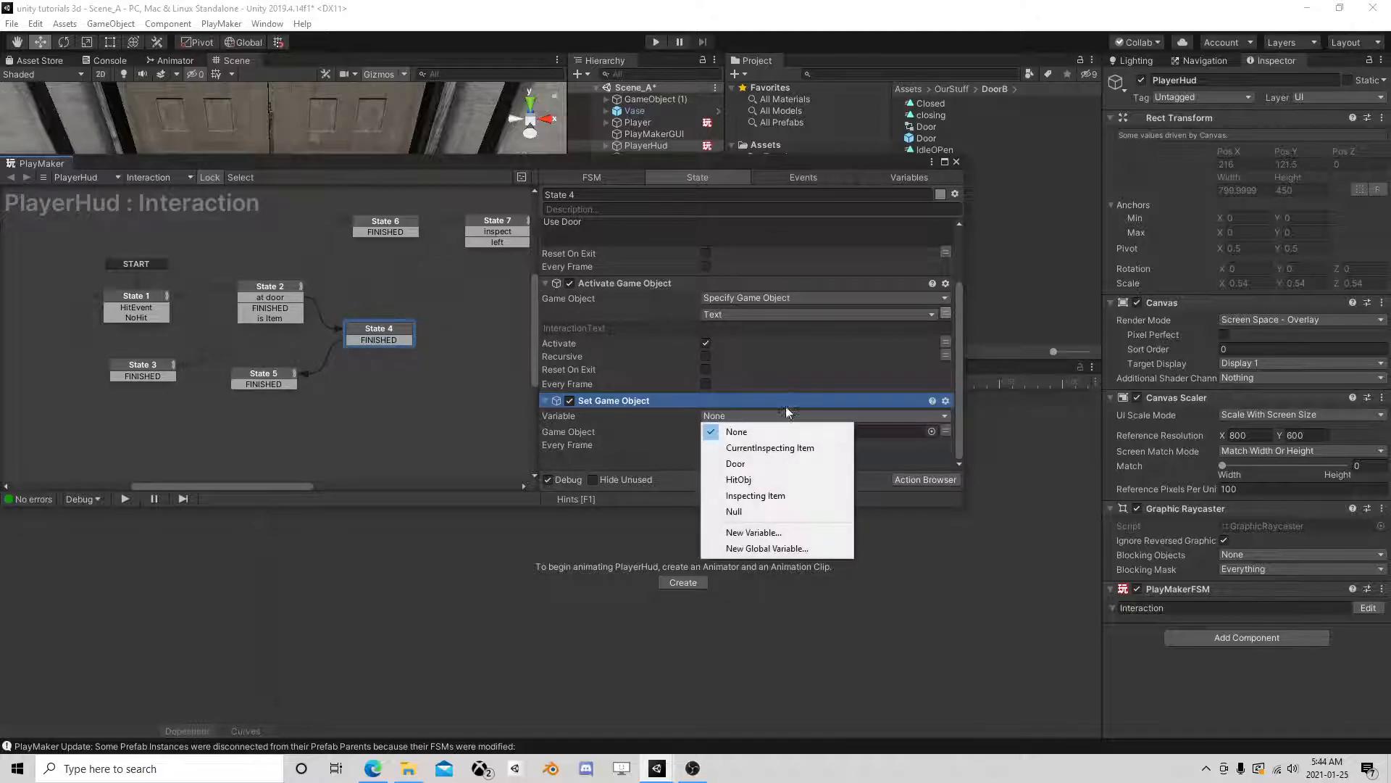
click(796, 370)
click(890, 178)
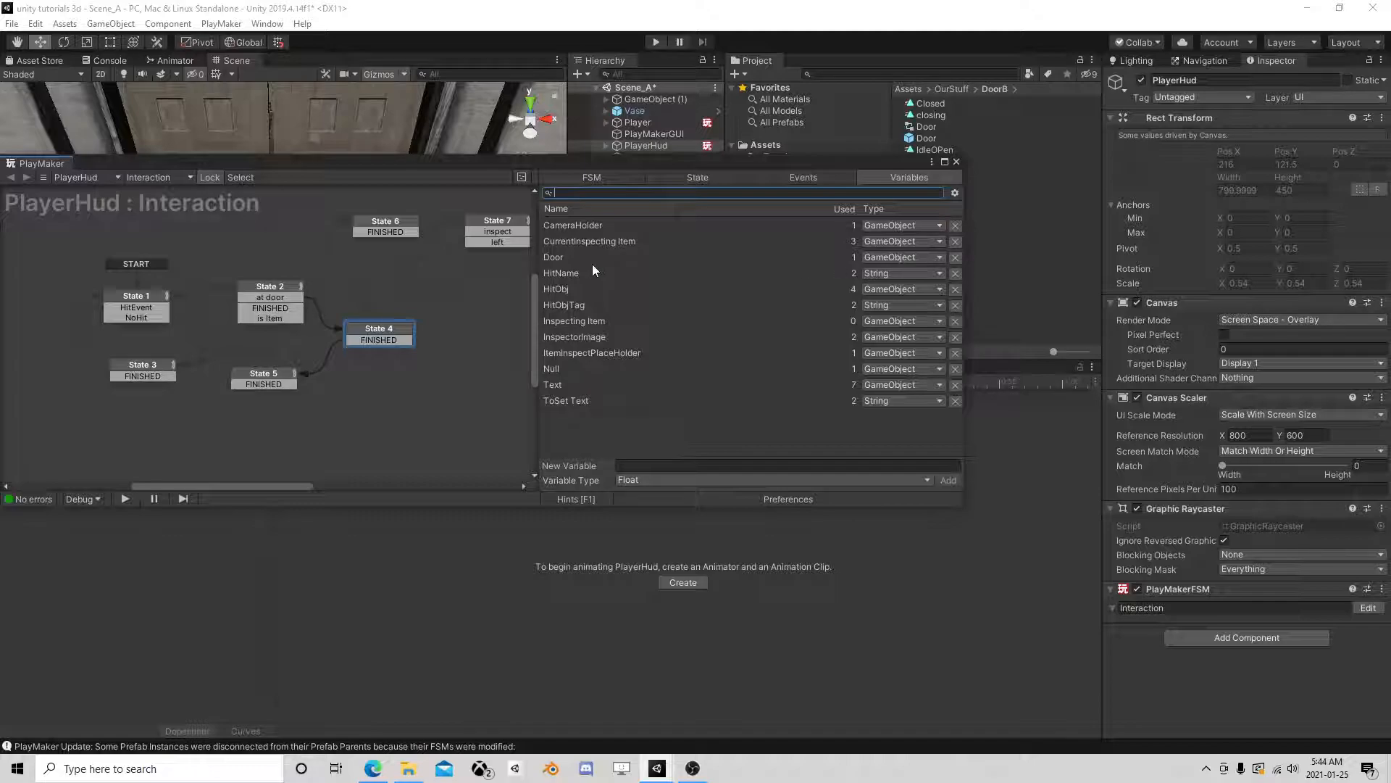
click(694, 176)
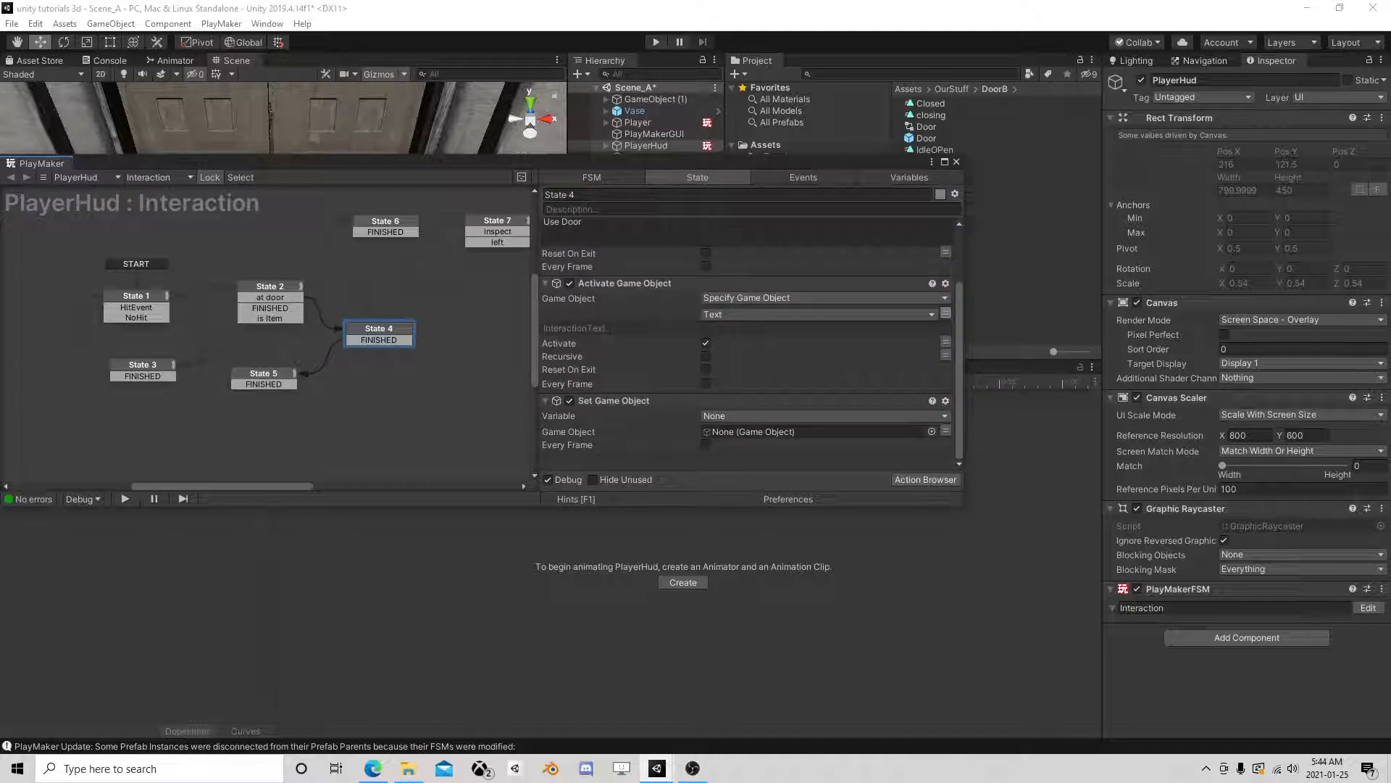
click(269, 290)
scroll(685, 342, down, 3)
scroll(685, 341, up, 3)
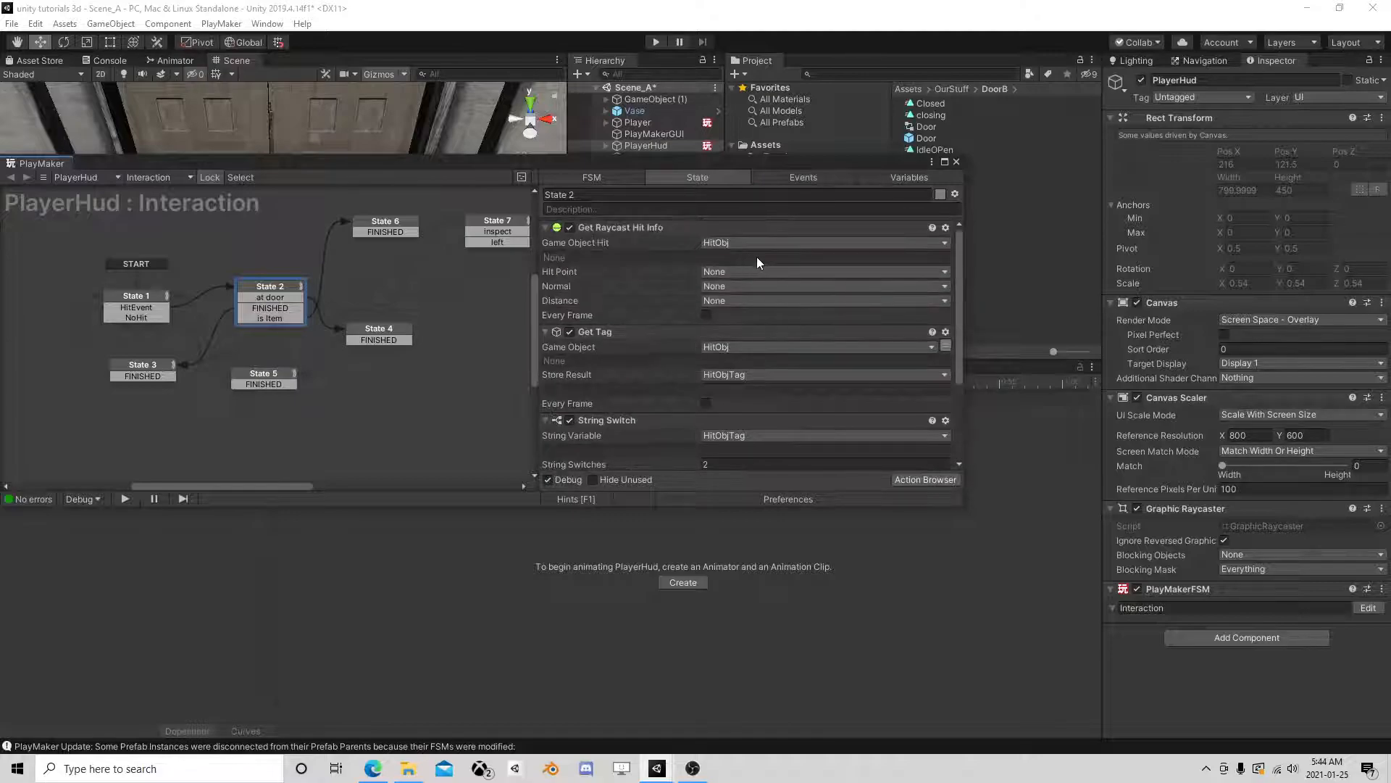
scroll(829, 382, down, 3)
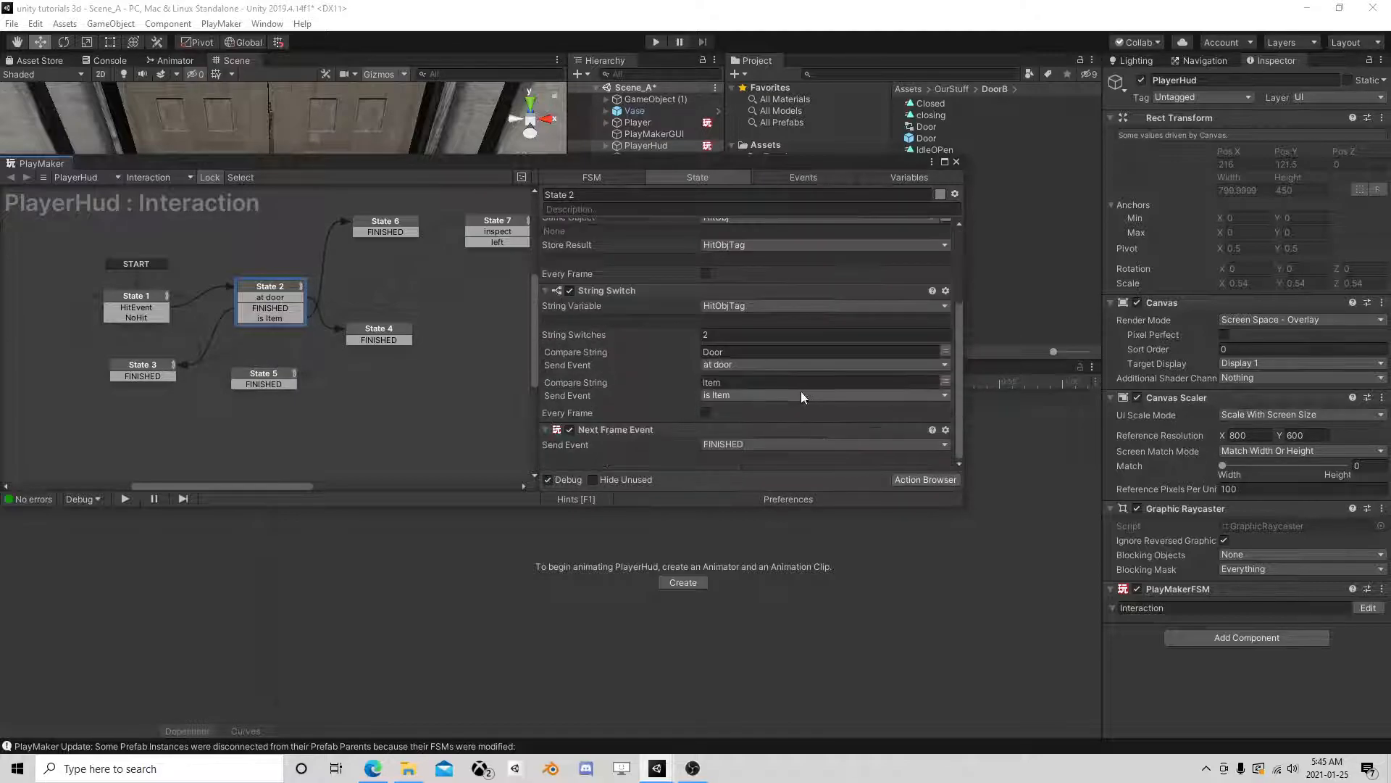
scroll(797, 377, up, 2)
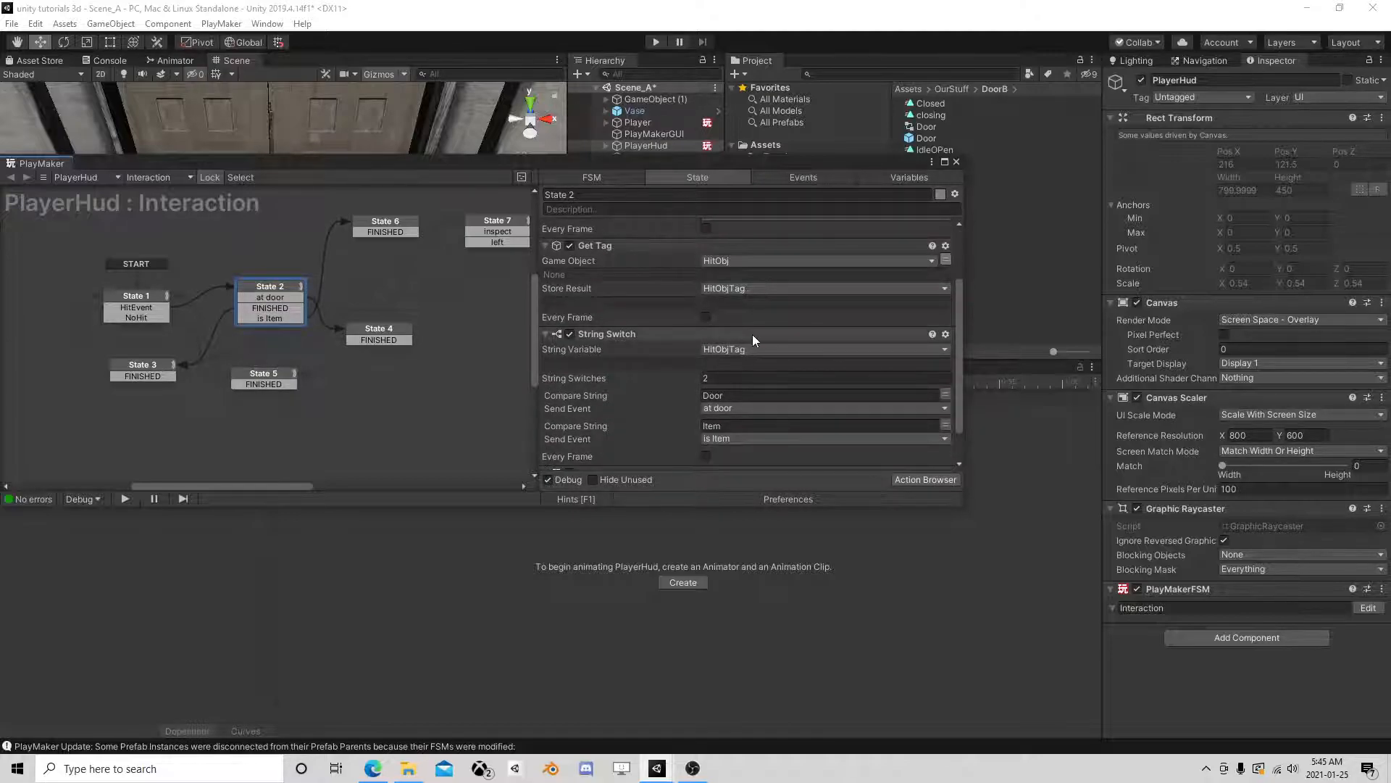
scroll(747, 401, down, 3)
Step: Set the variable of State 4's Set Game Object action to Door
click(398, 335)
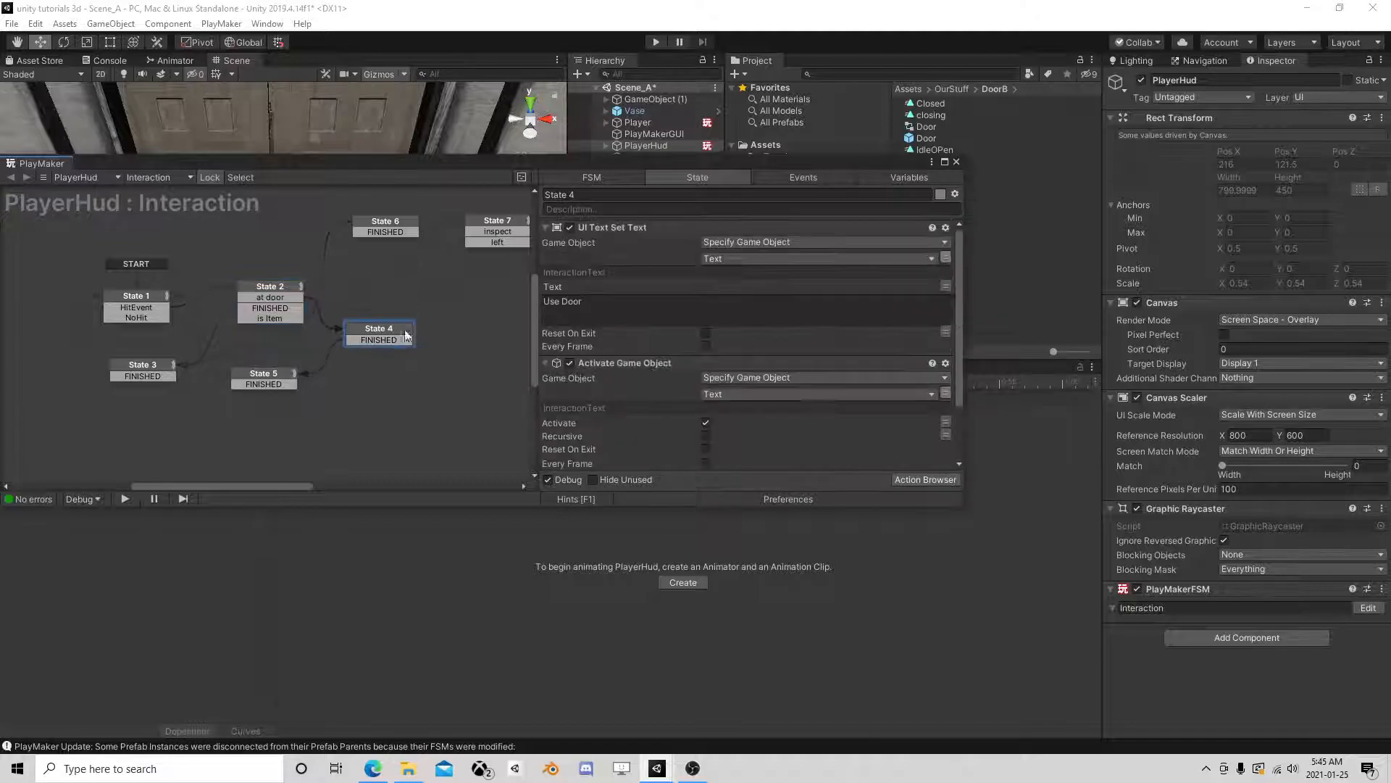
scroll(727, 335, down, 3)
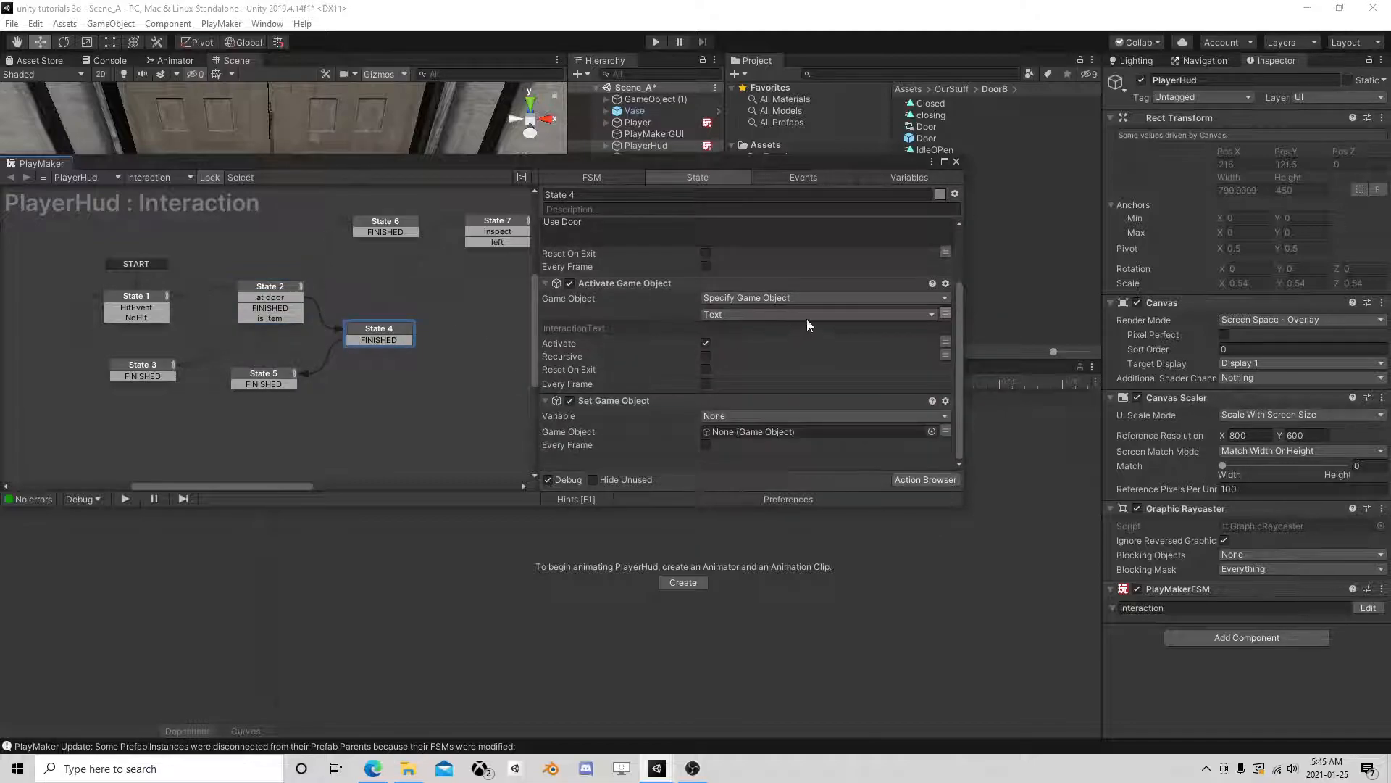
click(746, 413)
click(762, 462)
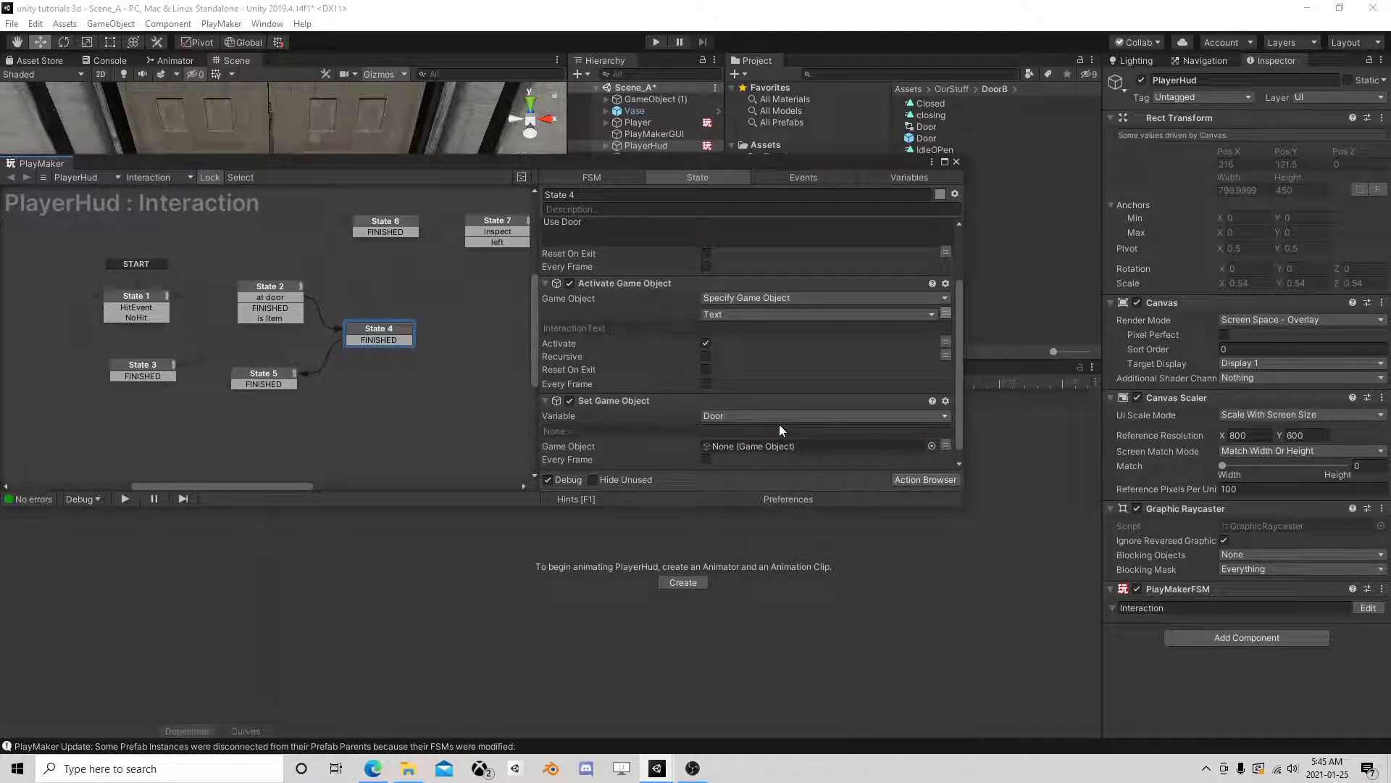
Step: Inspect the Door variable's properties and the Set Game Object action in State 3
click(892, 179)
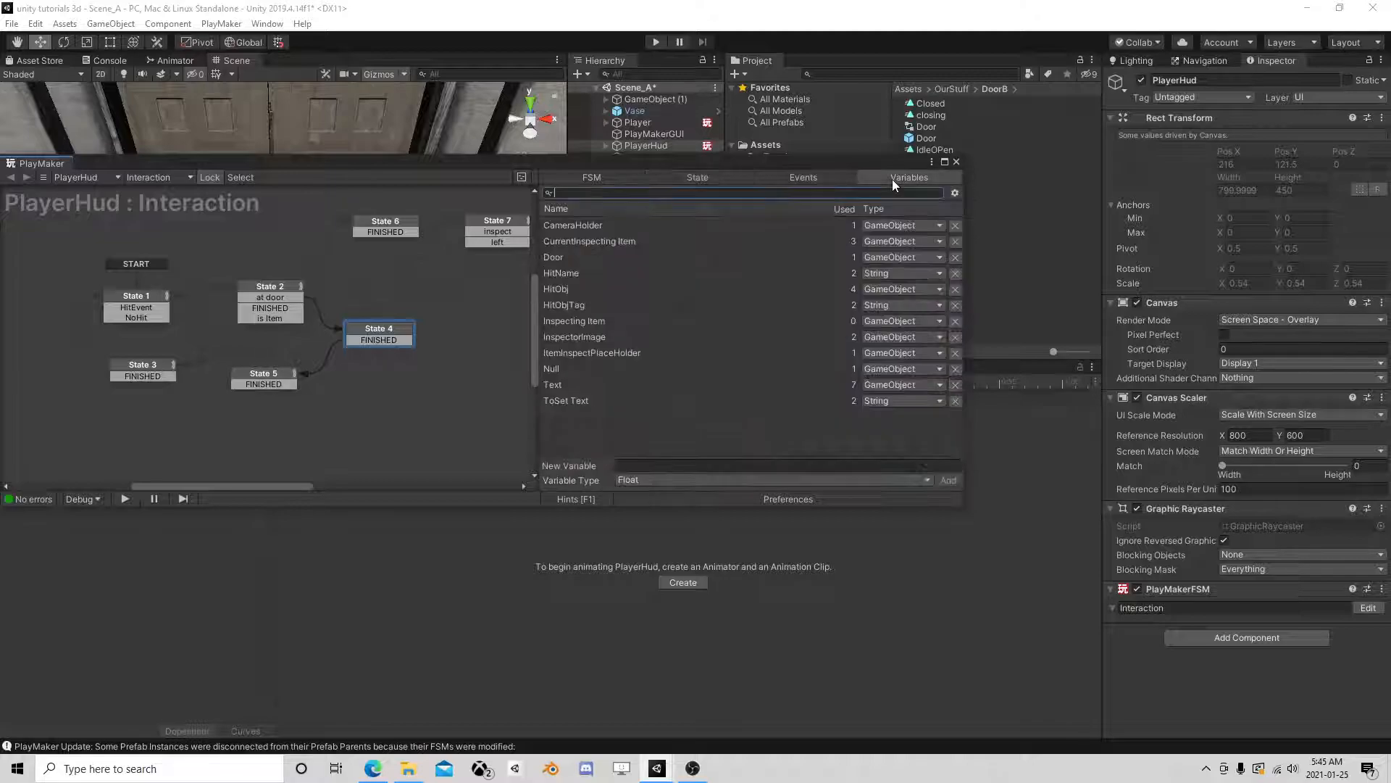
click(560, 257)
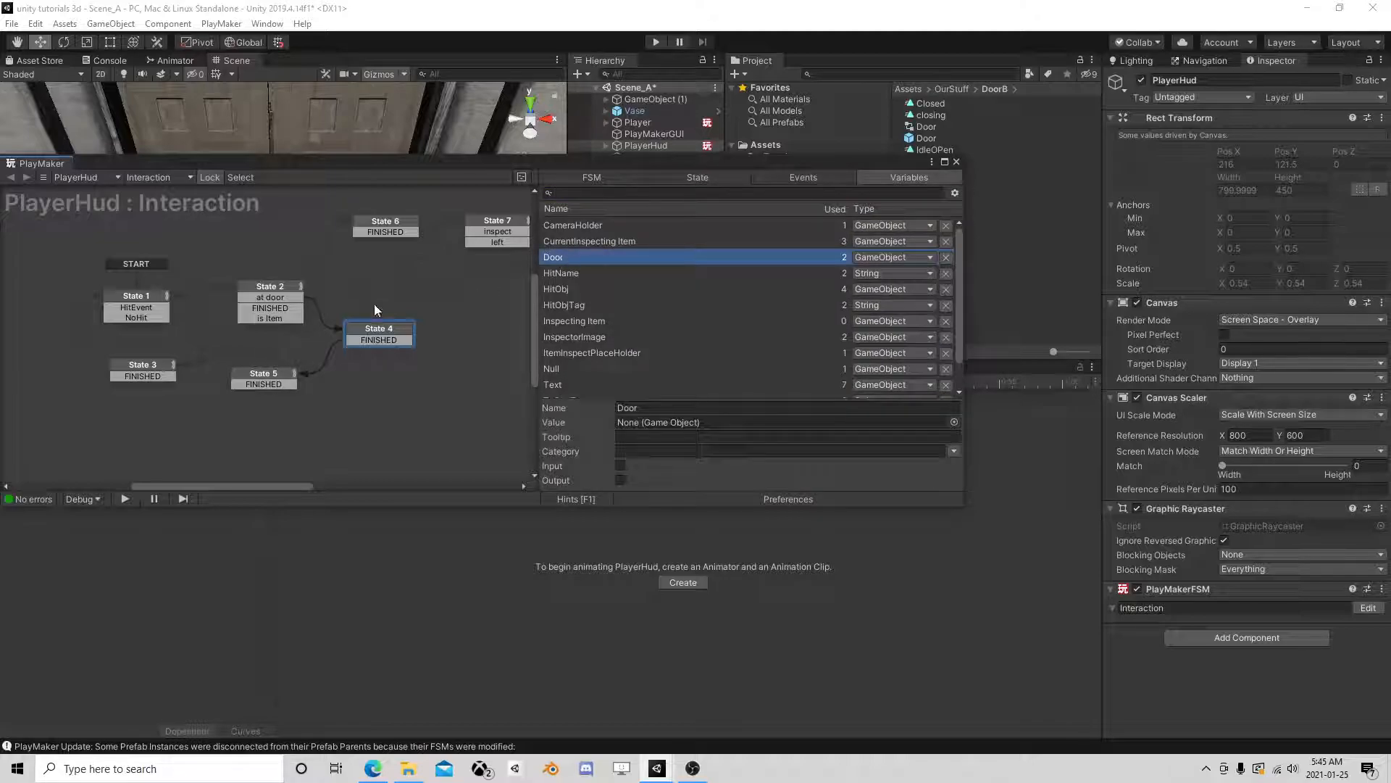
click(157, 371)
scroll(693, 358, down, 1)
scroll(662, 355, up, 1)
click(648, 346)
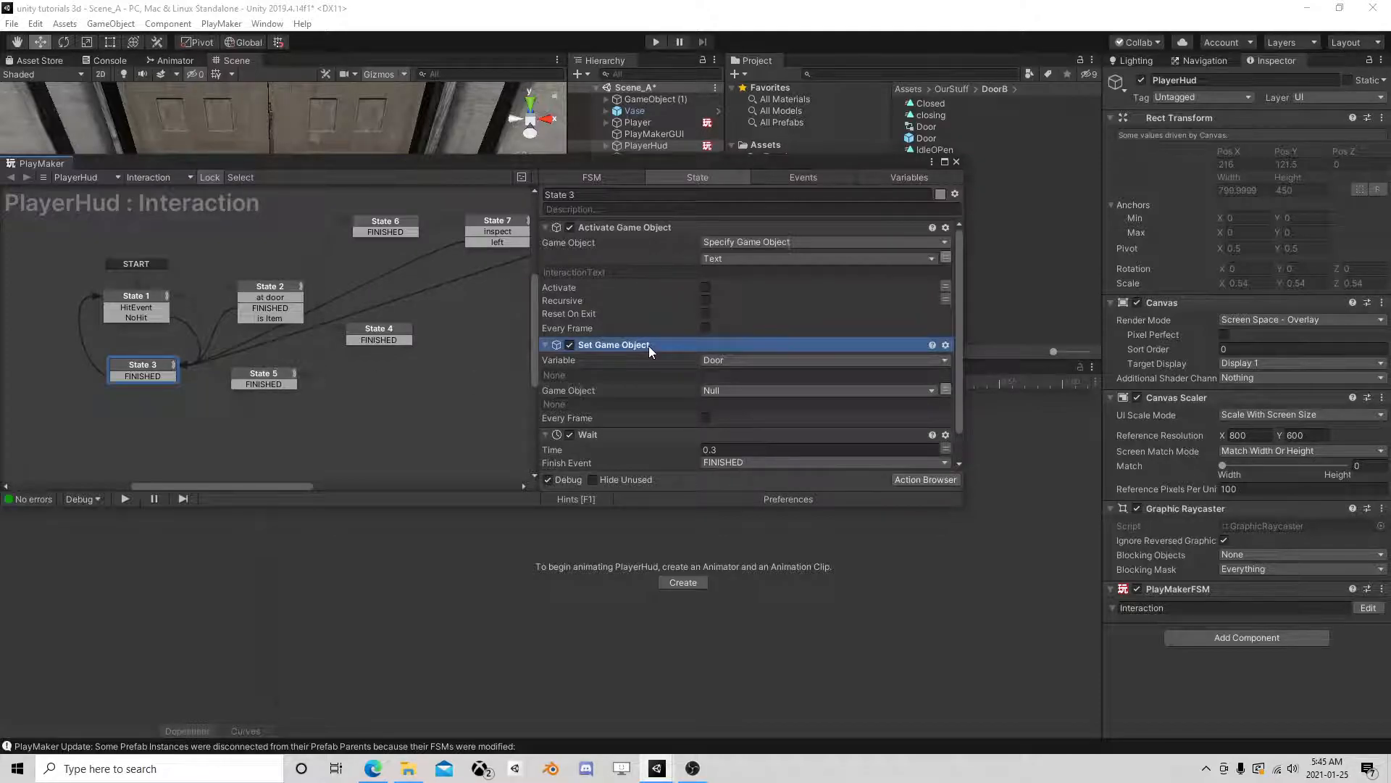
Step: Delete the Set Game Object action from State 3 and remove the Door variable from the Interaction FSM
key(Delete)
click(364, 337)
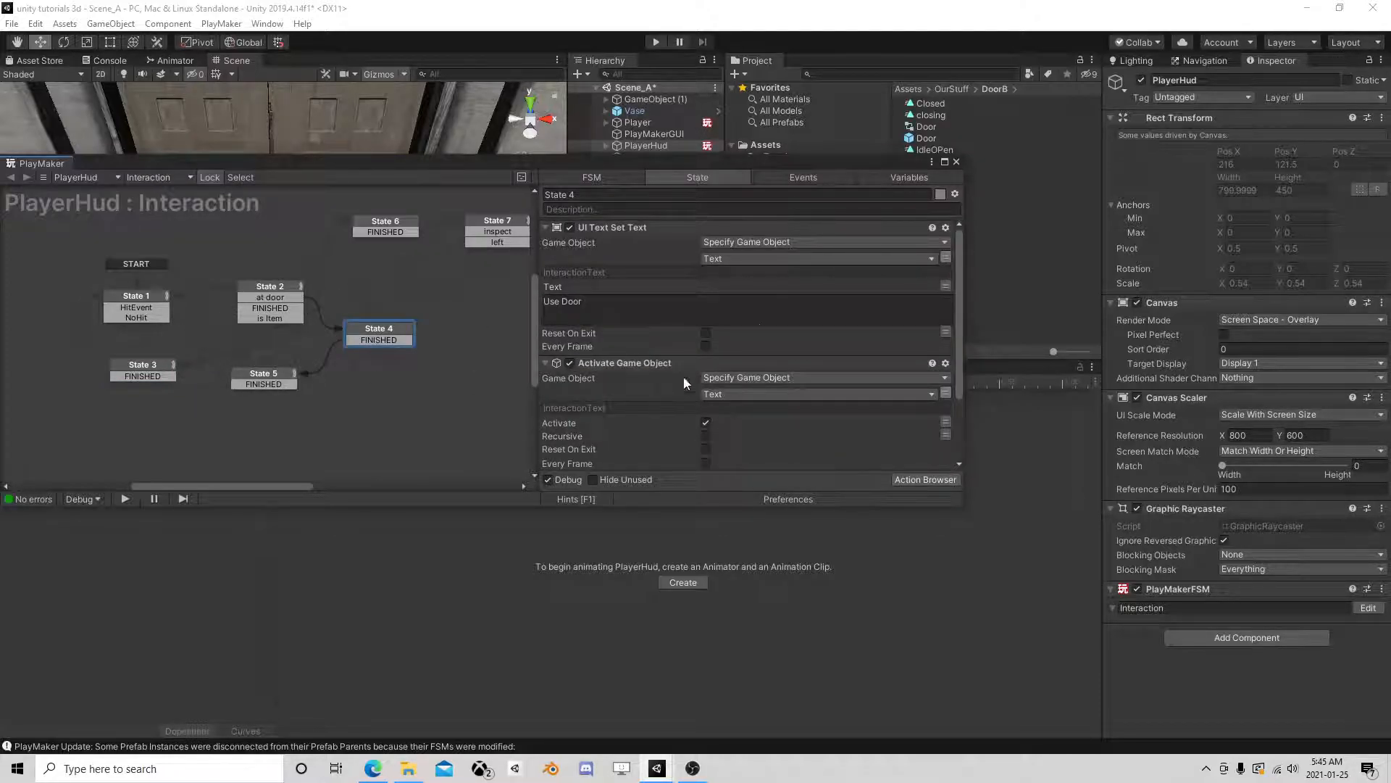
click(920, 176)
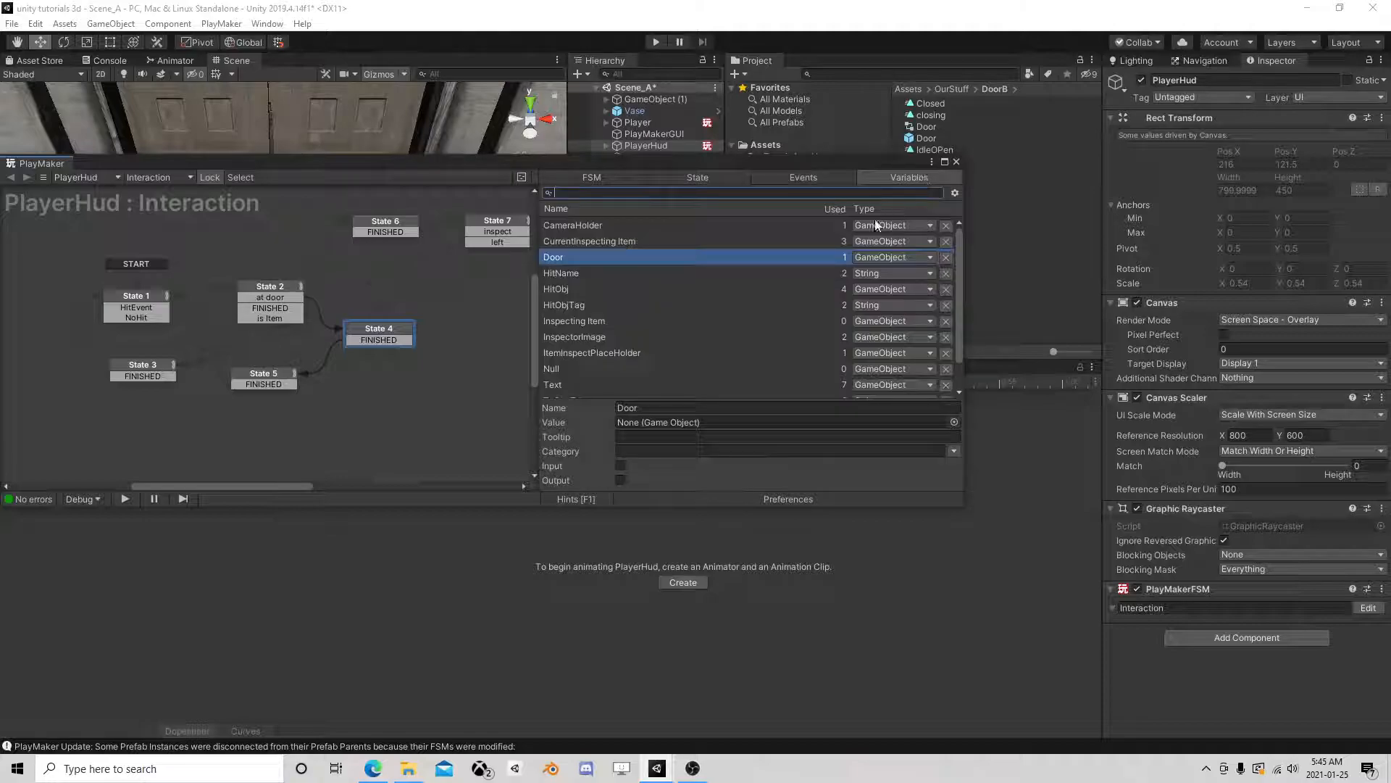
click(946, 257)
click(736, 412)
click(697, 181)
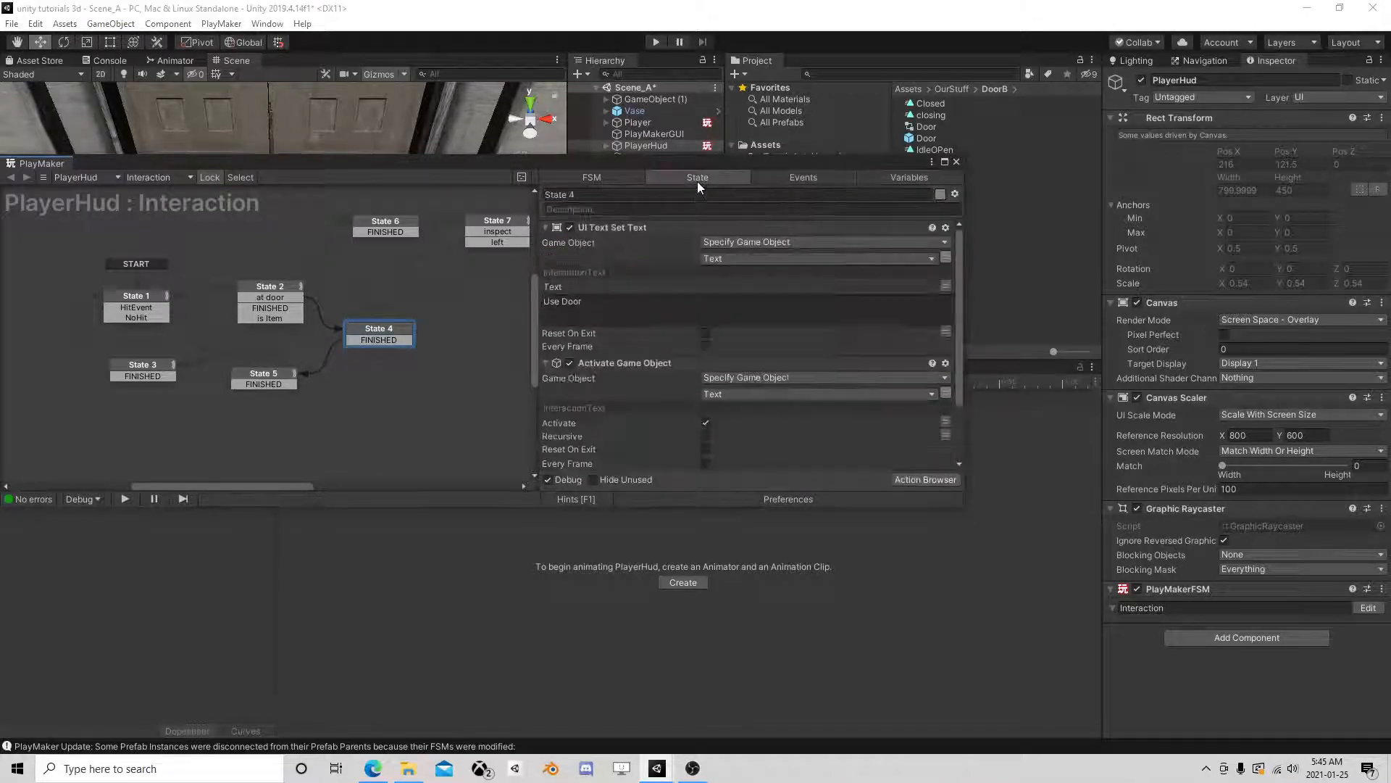
Step: Create a new variable Door for State 4's Set Game Object action and set its Game Object value to Door
scroll(648, 370, down, 3)
click(733, 415)
click(751, 515)
text(Door)
key(Return)
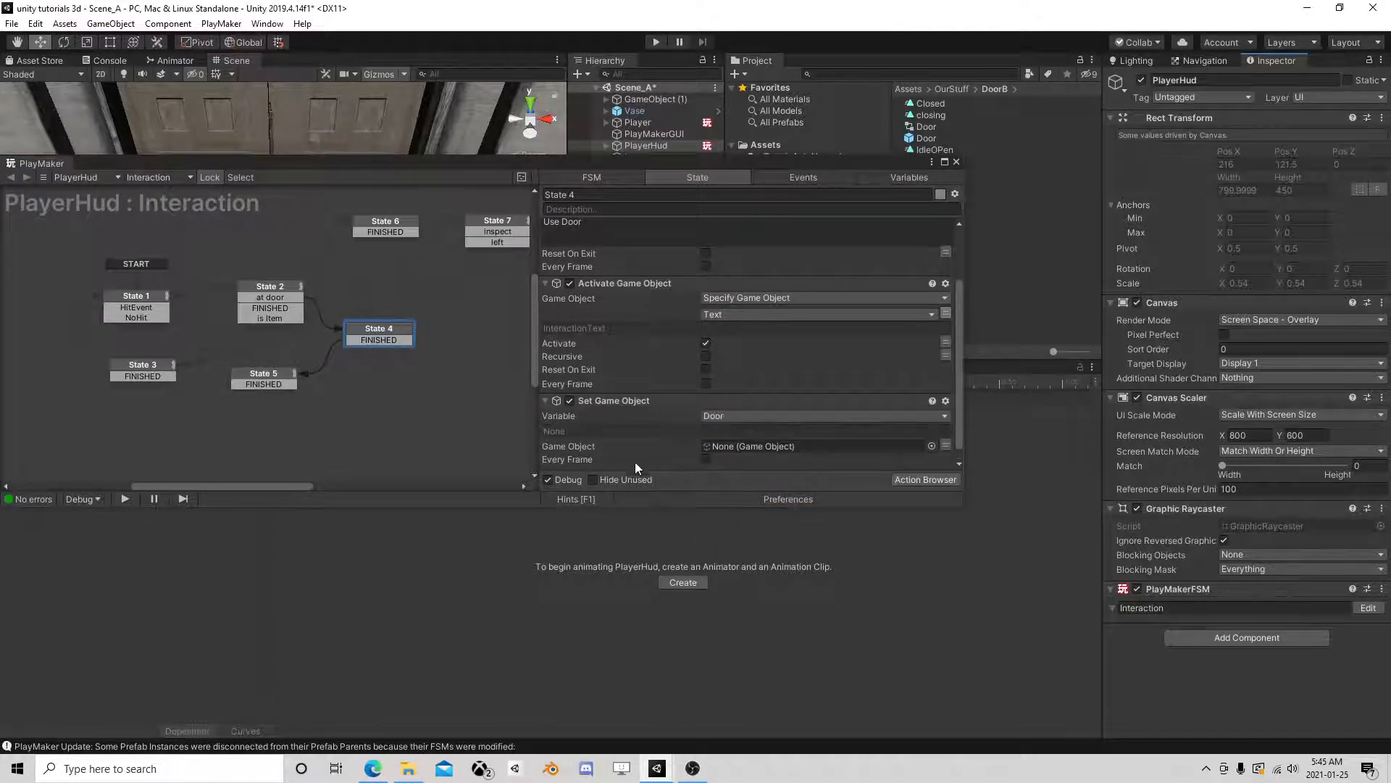
click(945, 445)
click(845, 445)
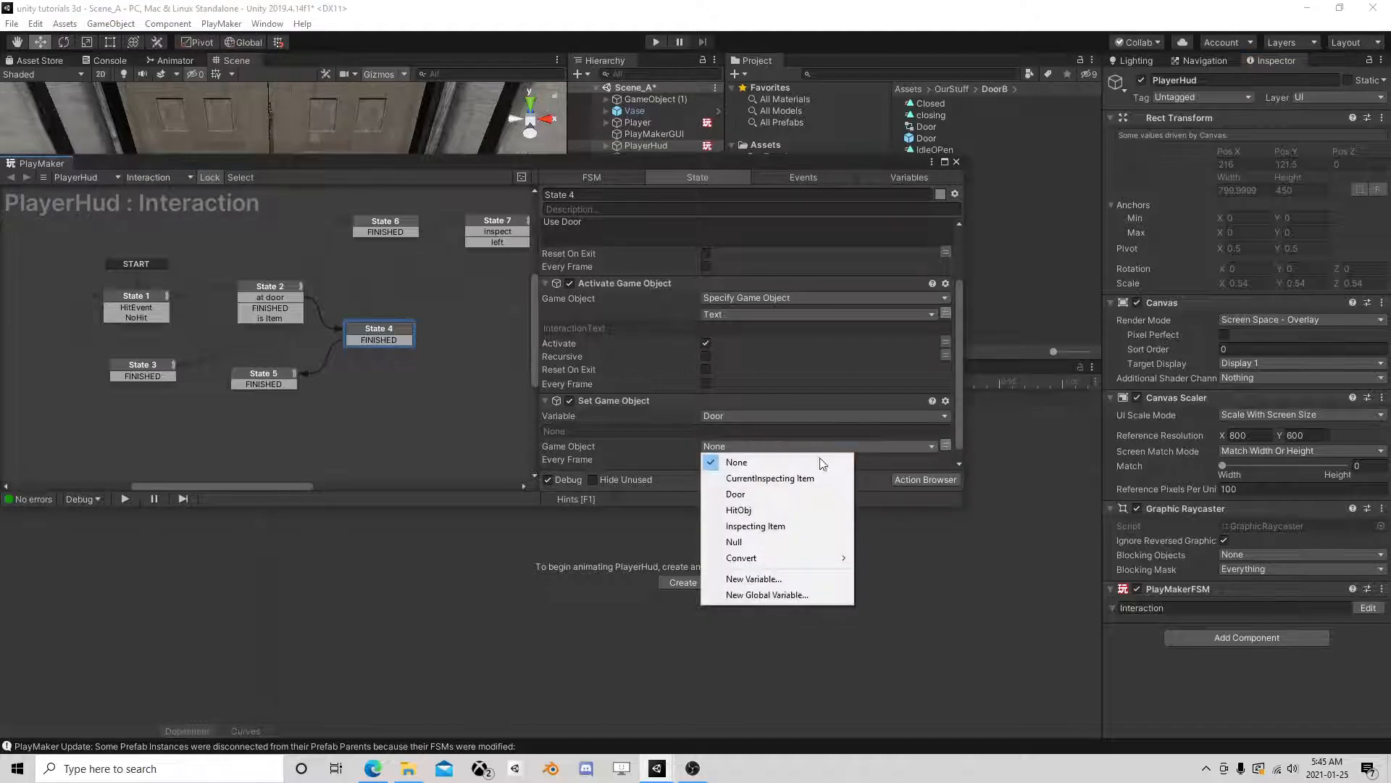
click(746, 493)
Step: Move State 4's Set Game Object action above Activate Game Object and paste a copy of it into State 3
drag(612, 397, 631, 319)
right_click(606, 324)
click(666, 408)
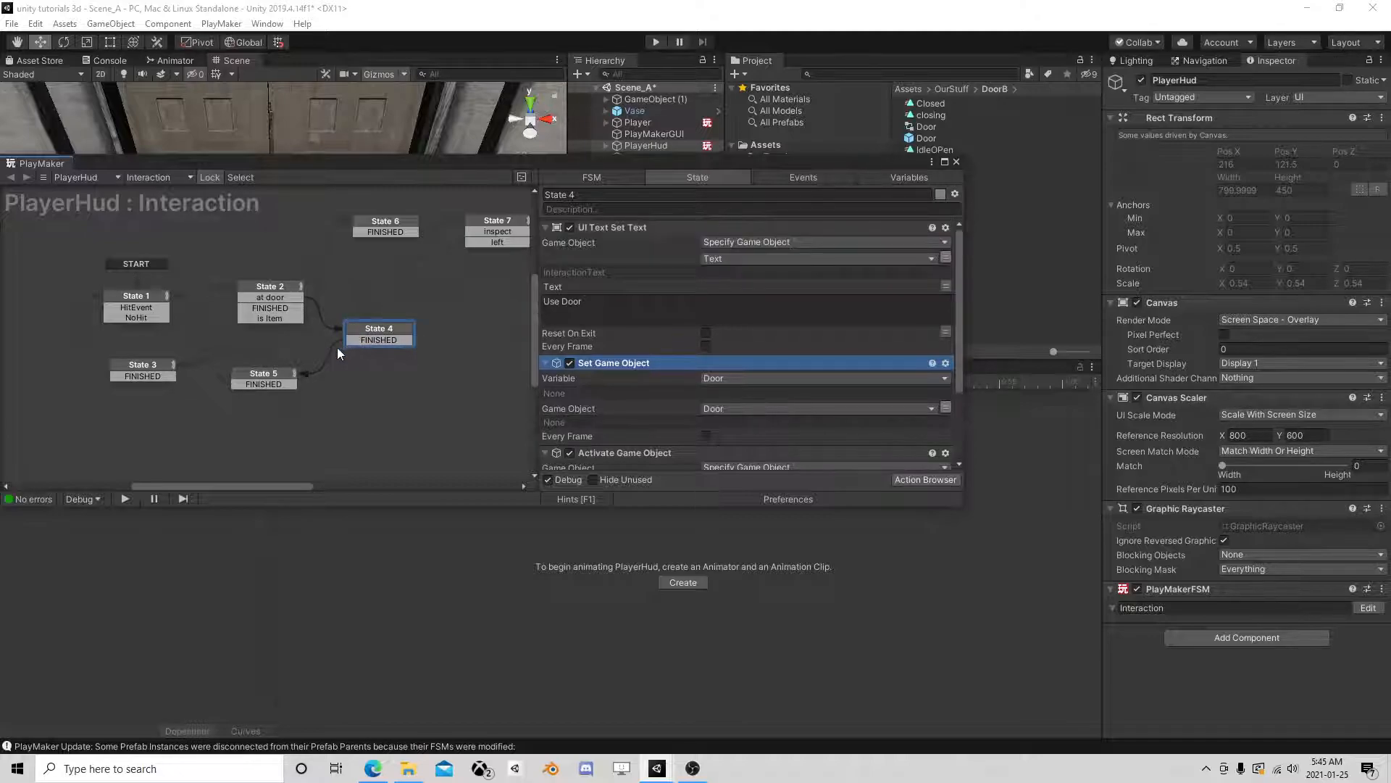
click(283, 372)
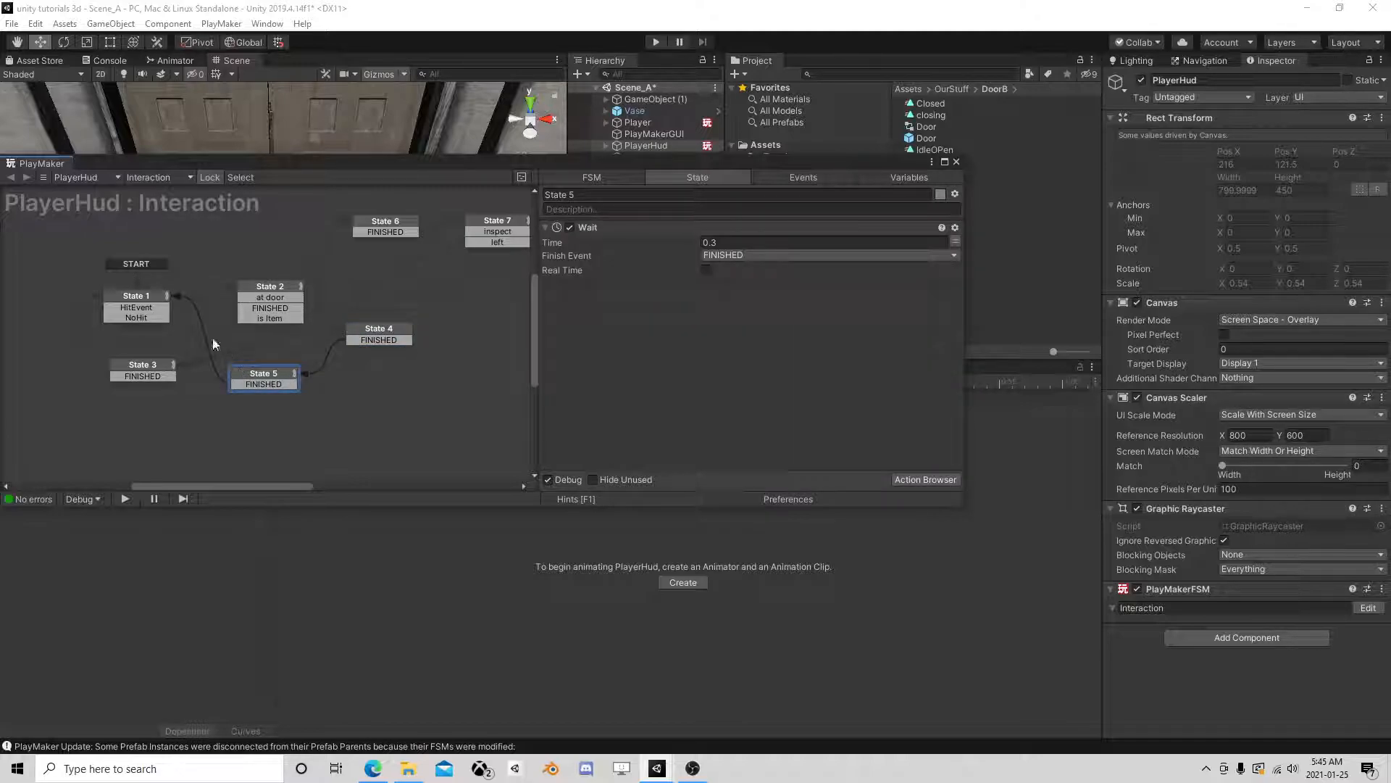
click(155, 298)
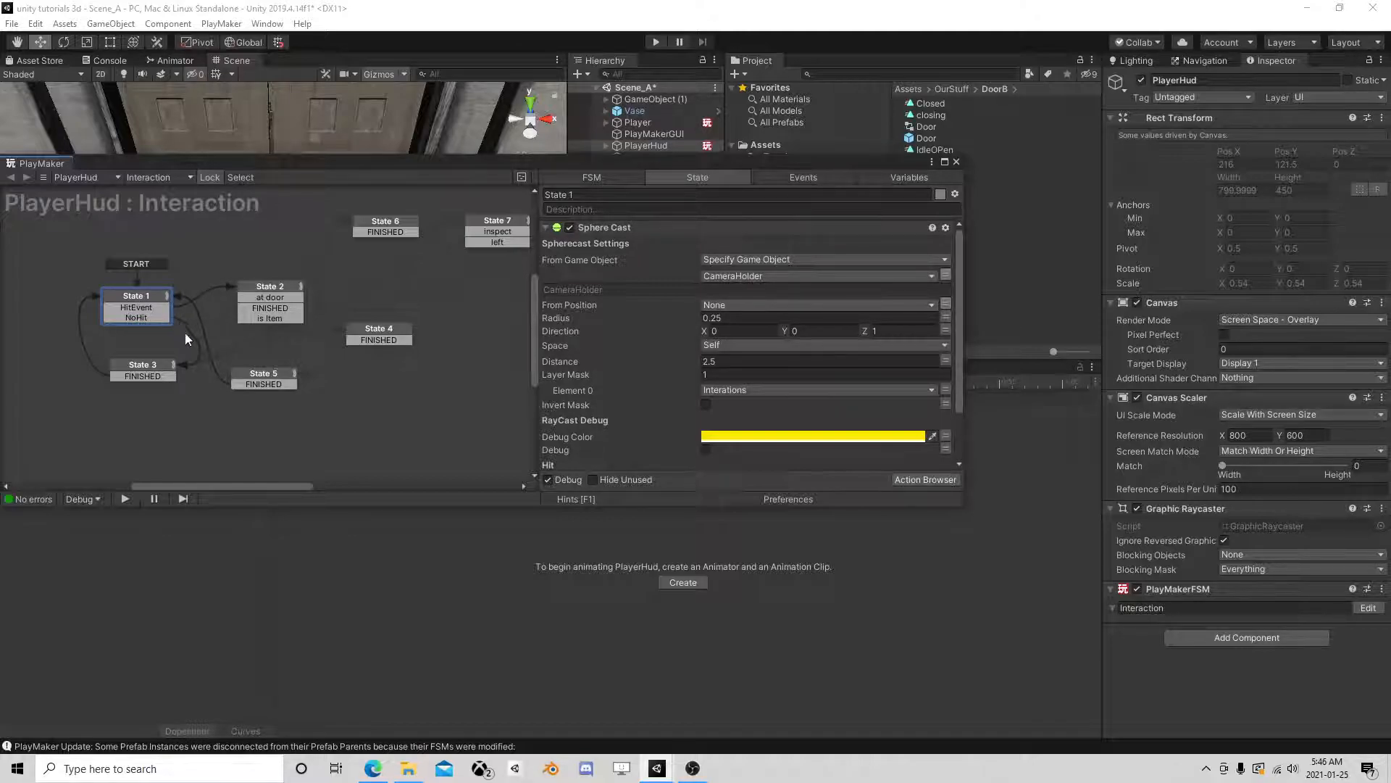
click(135, 374)
right_click(626, 426)
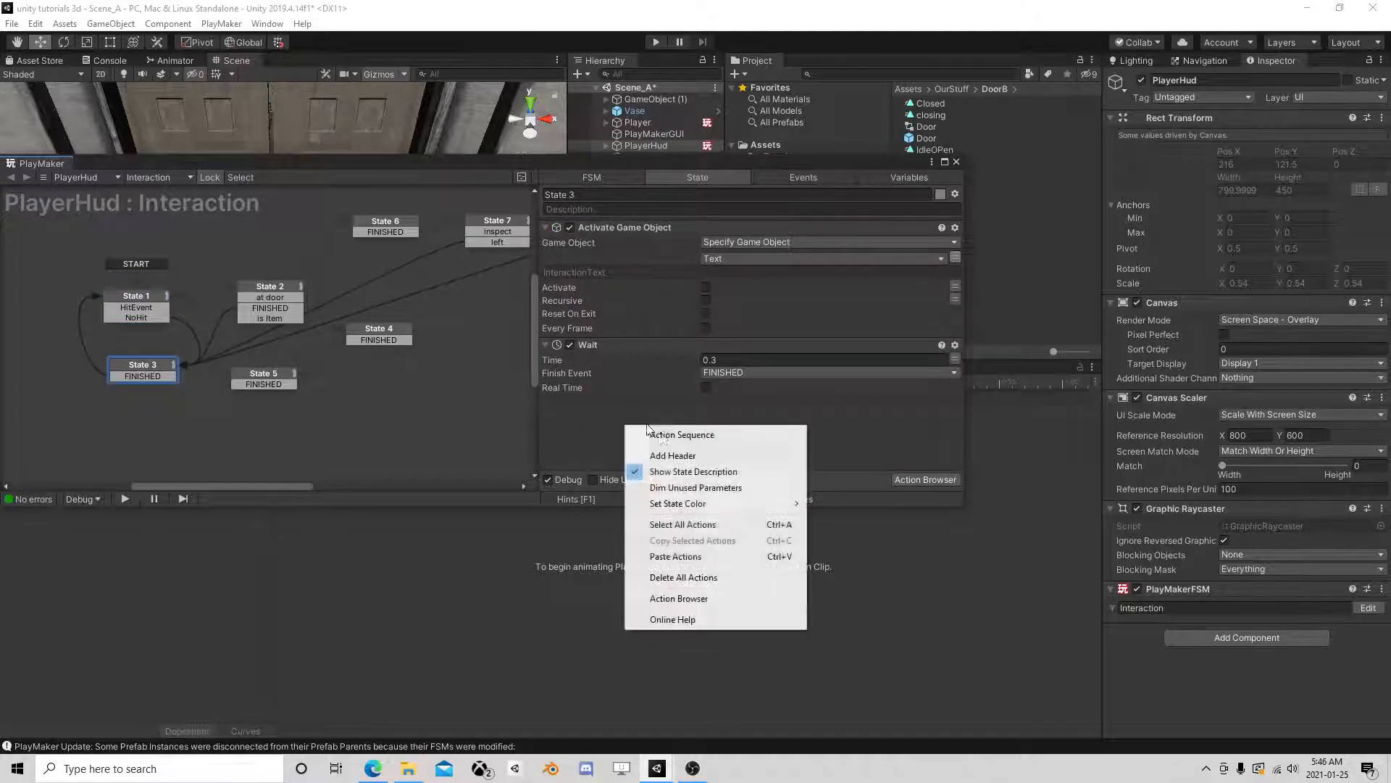
click(675, 555)
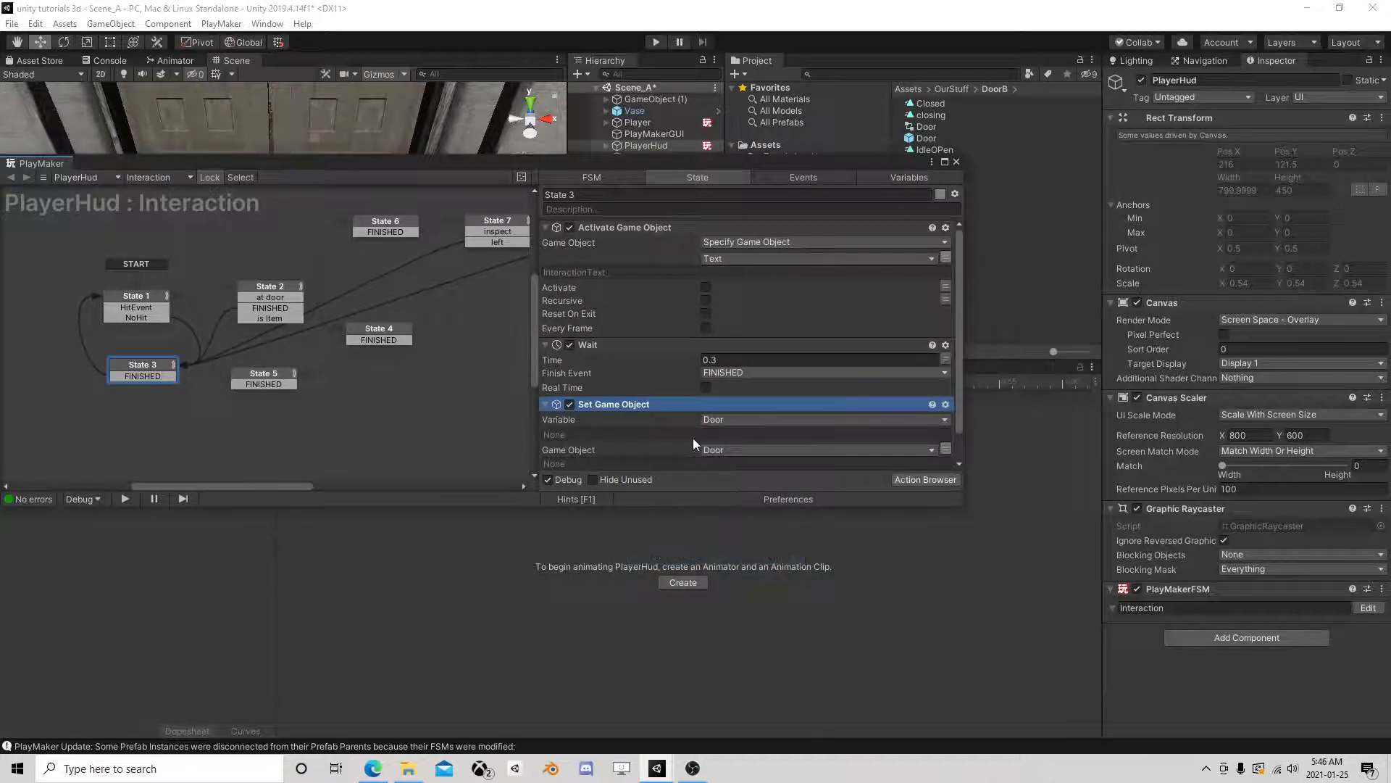
Step: Set the Game Object value of State 3's Set Game Object action to a new variable named Null2
scroll(685, 428, down, 2)
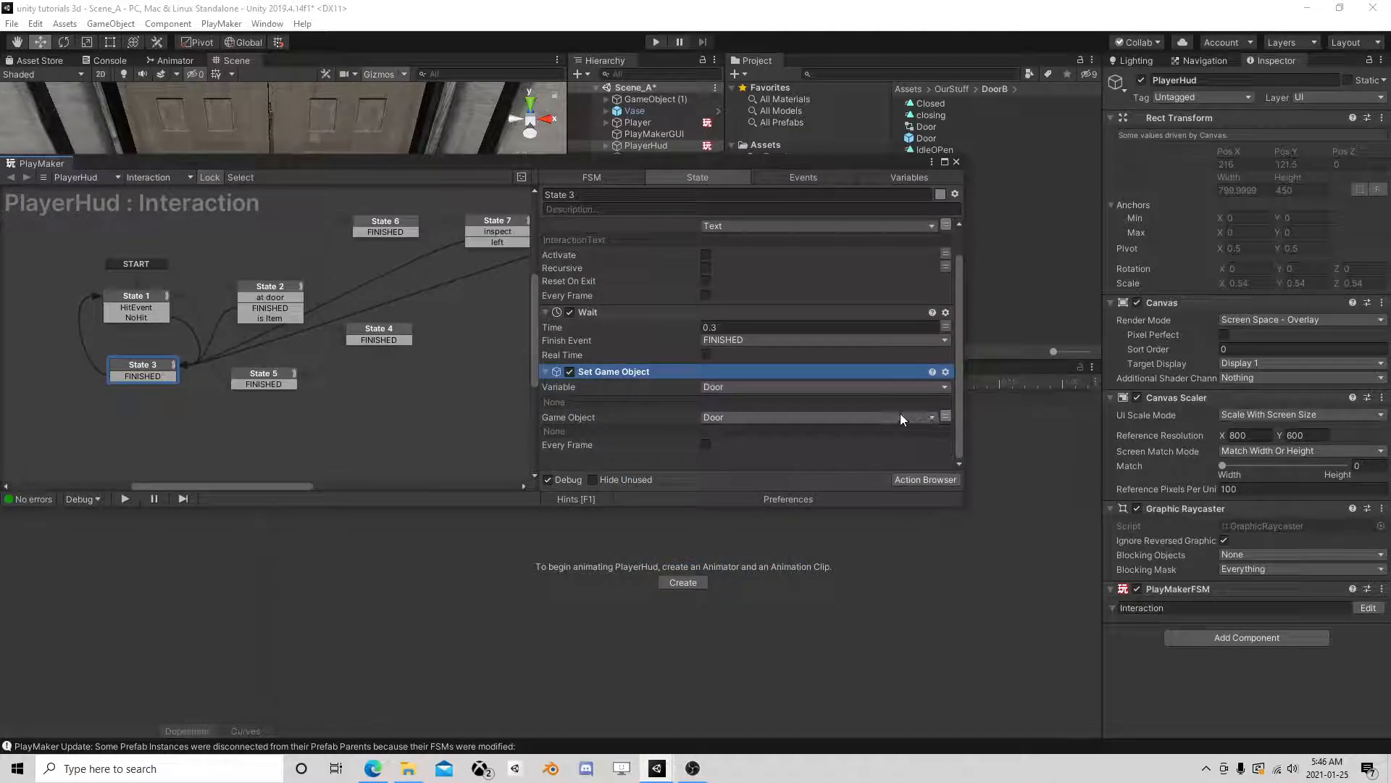
click(946, 416)
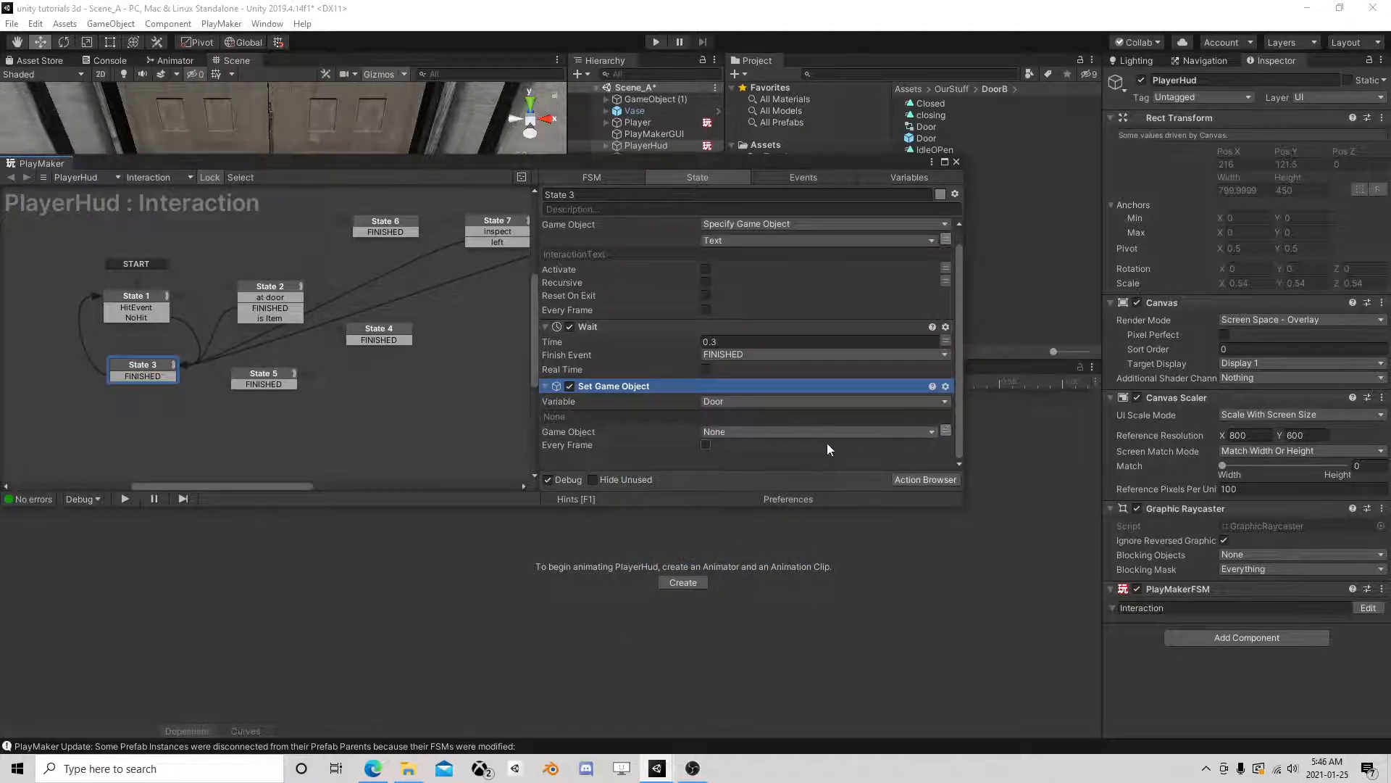
click(758, 431)
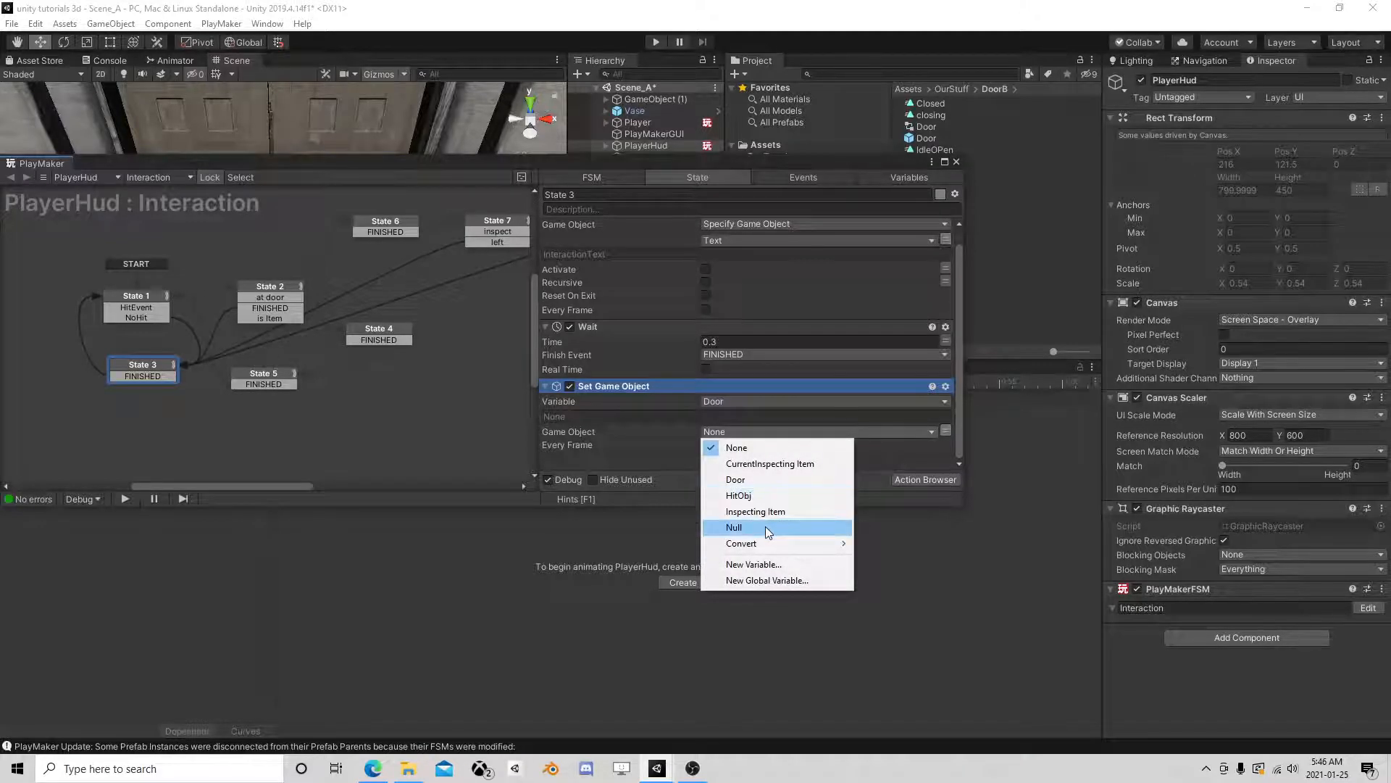
click(753, 564)
text(Null)
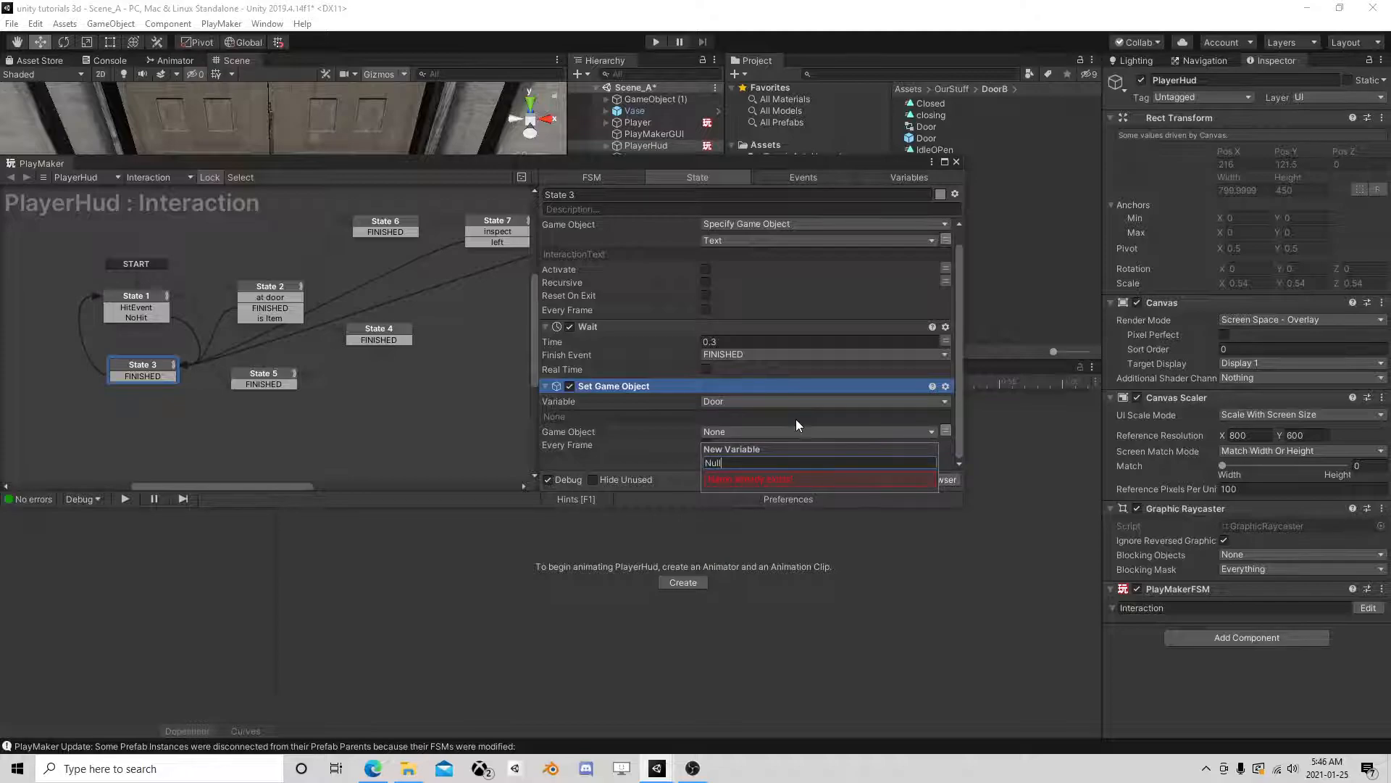
key(Escape)
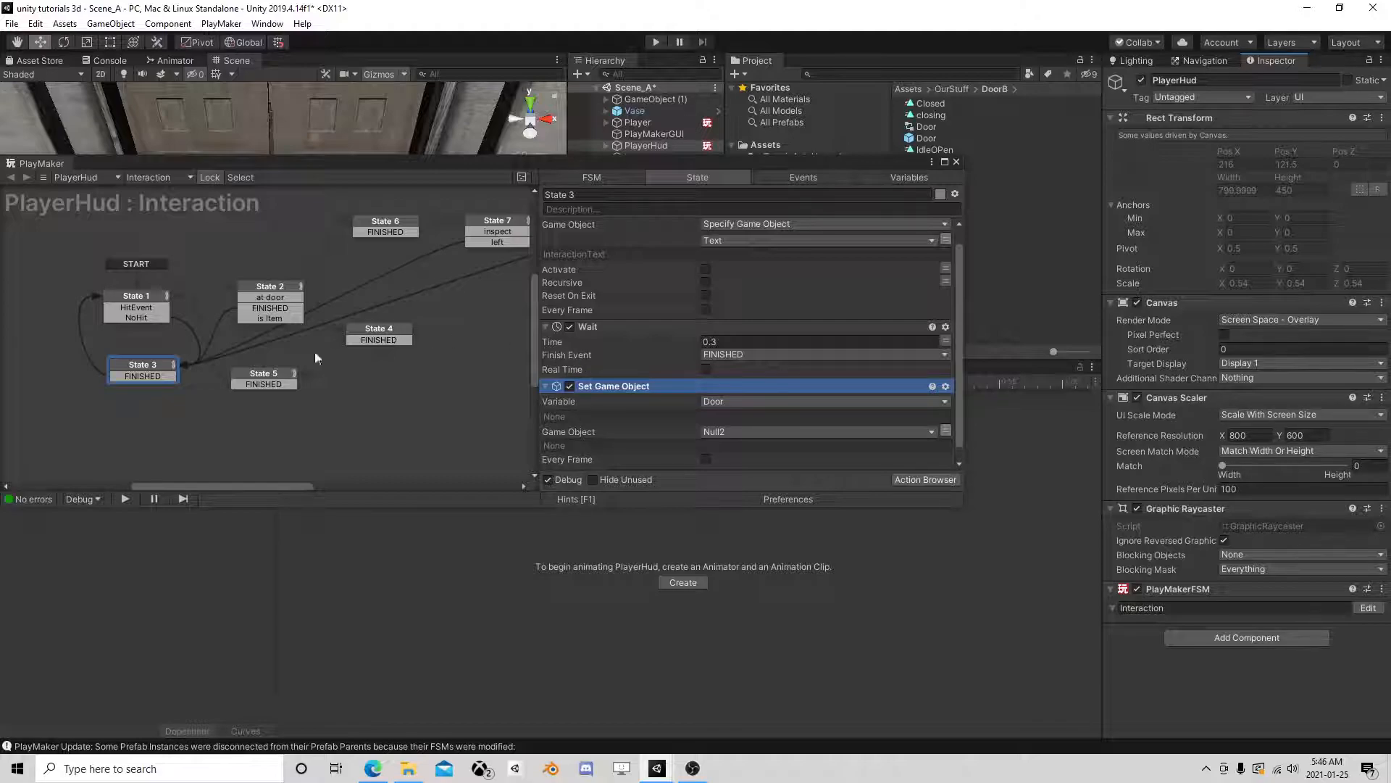
Step: Add a second PlayMakerFSM component to PlayerHud, name it DoorInteractor and open it for editing
click(957, 161)
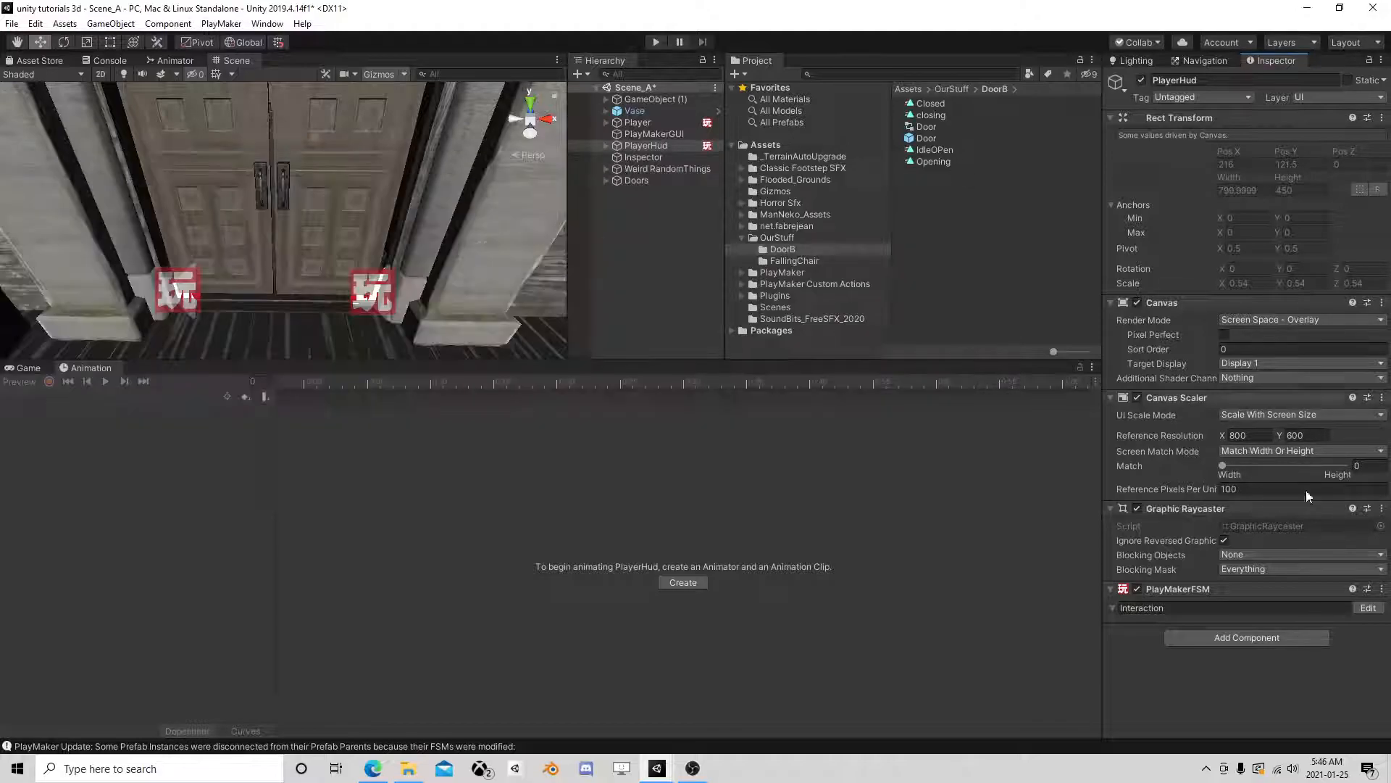
click(1263, 639)
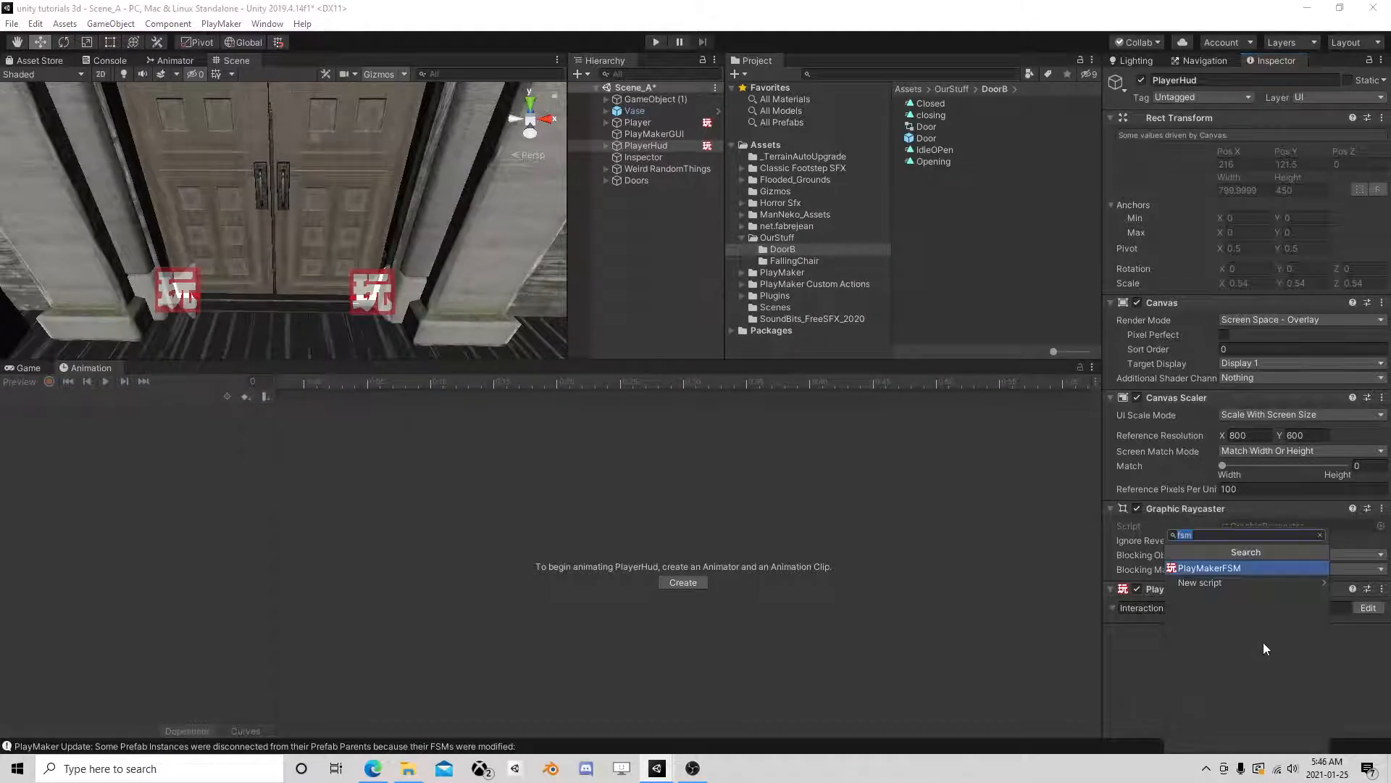
click(1224, 568)
click(1329, 653)
text(Doorinteract)
key(BackSpace)
text(toe)
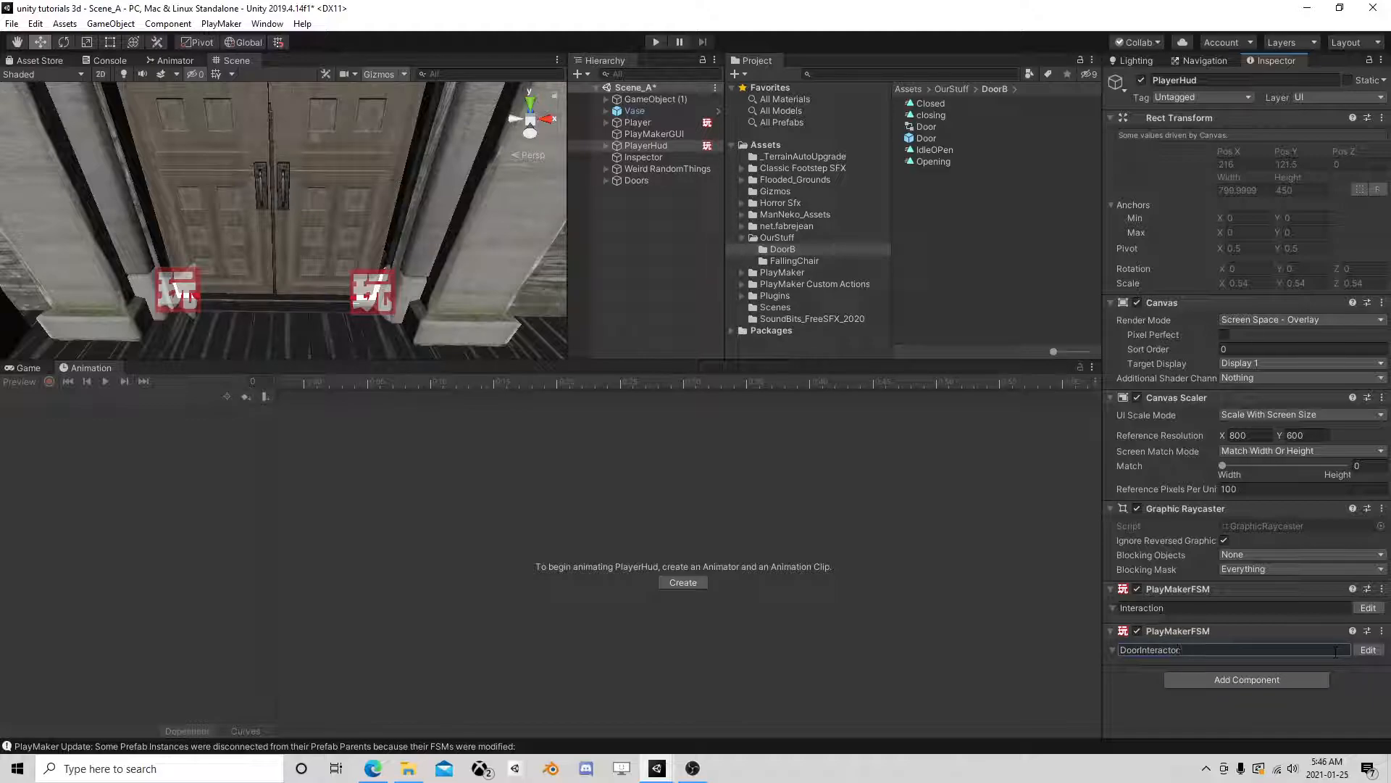
click(1368, 650)
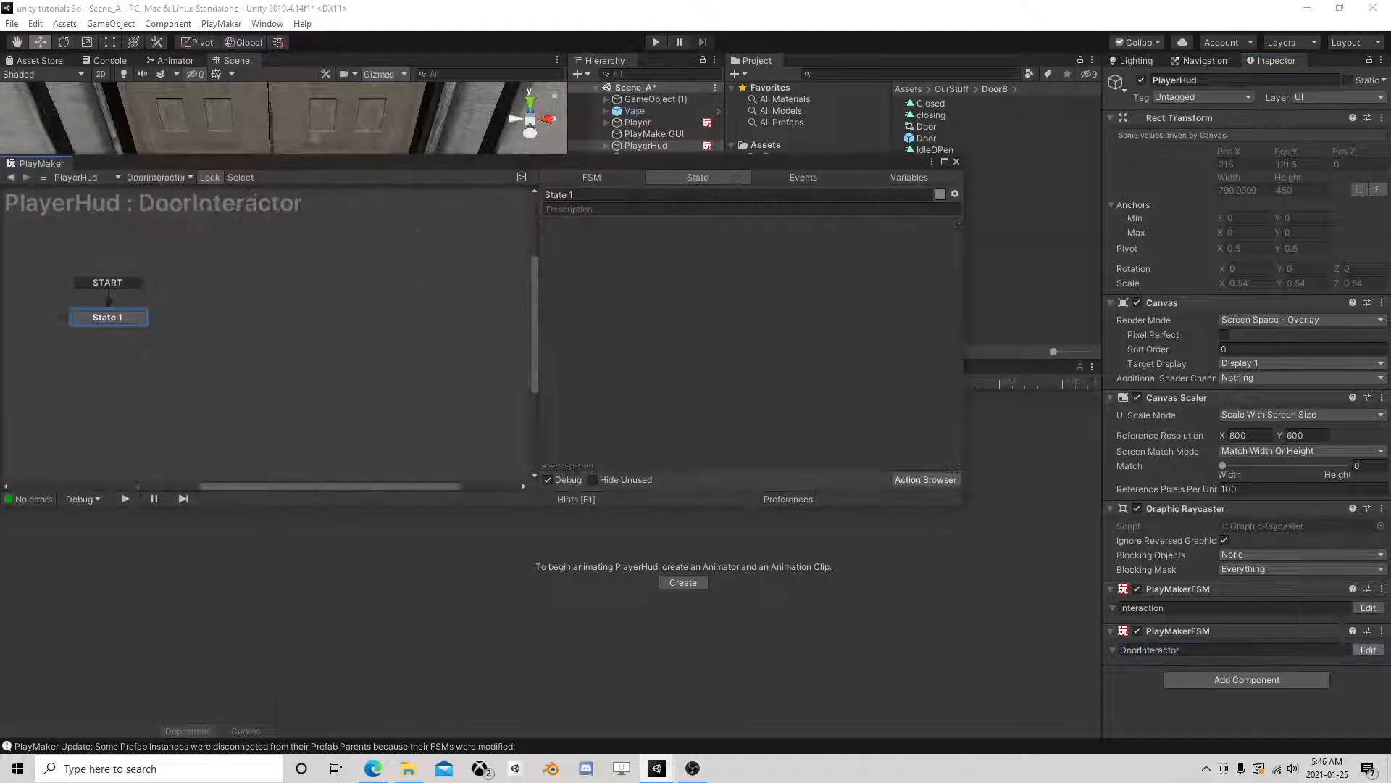
click(898, 477)
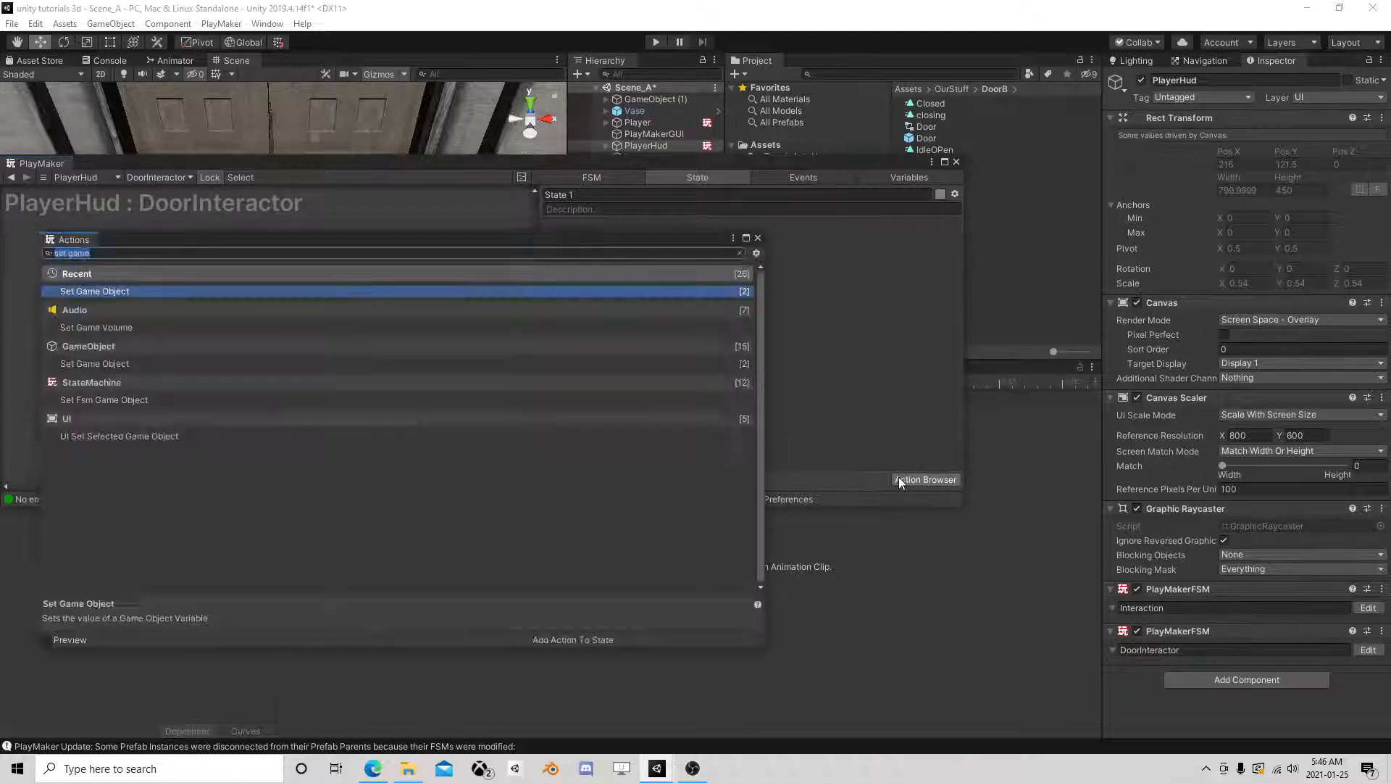
text(getfsm)
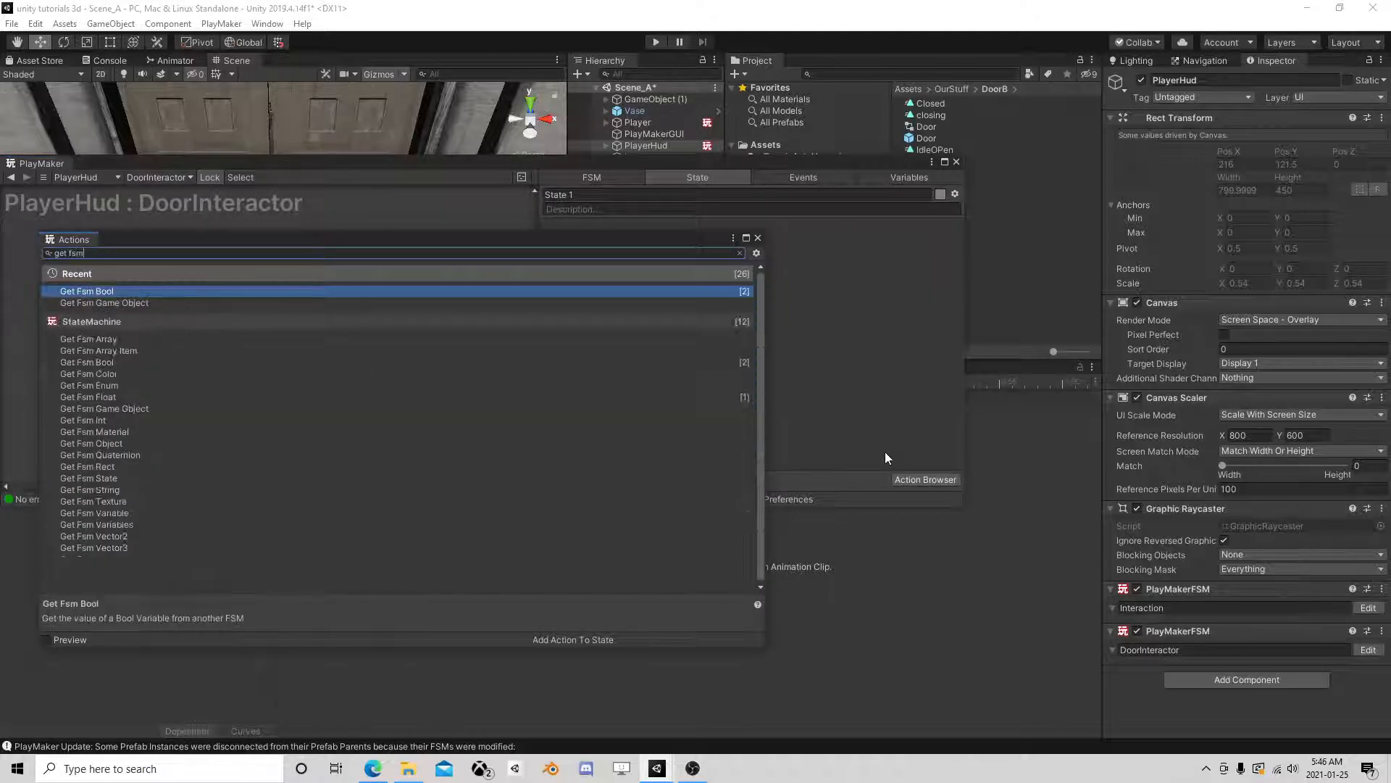
text( bool)
double_click(130, 290)
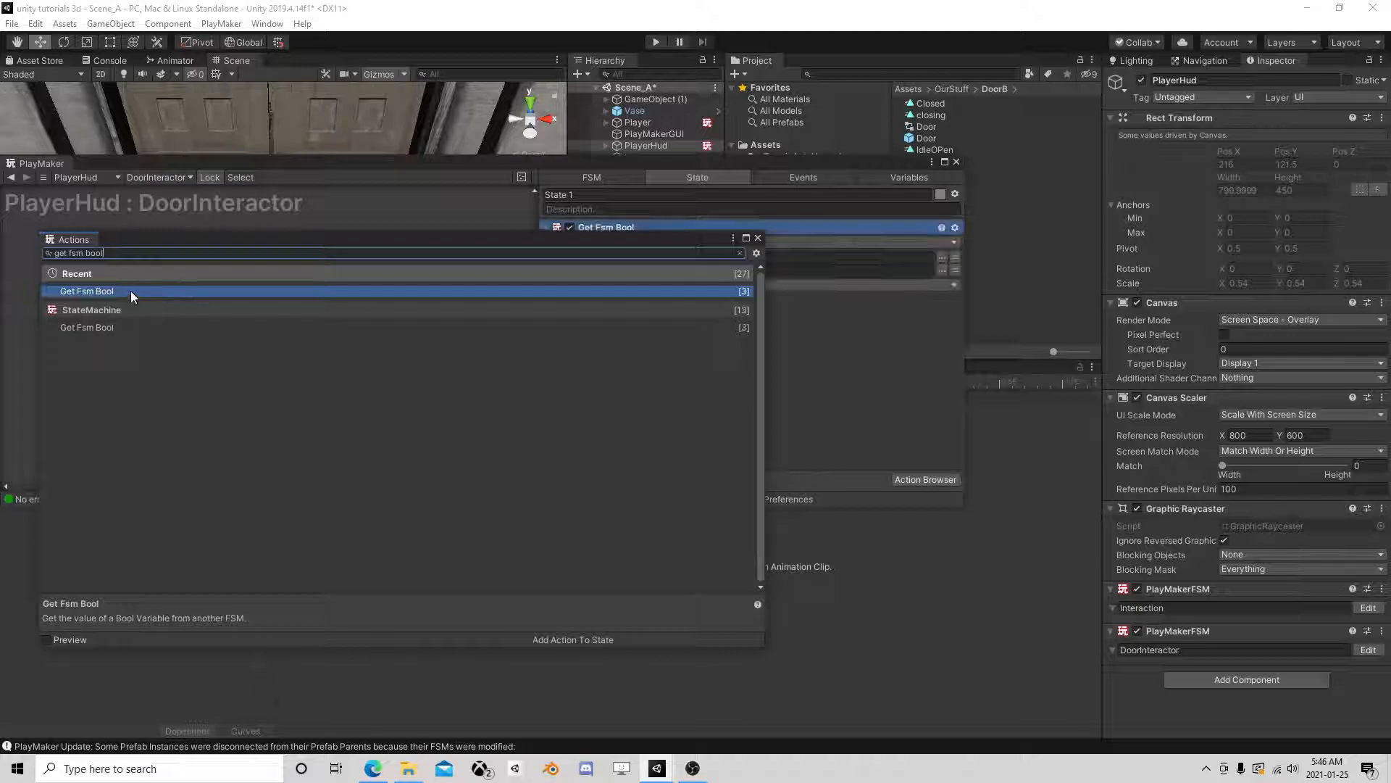
click(120, 252)
text(bool test)
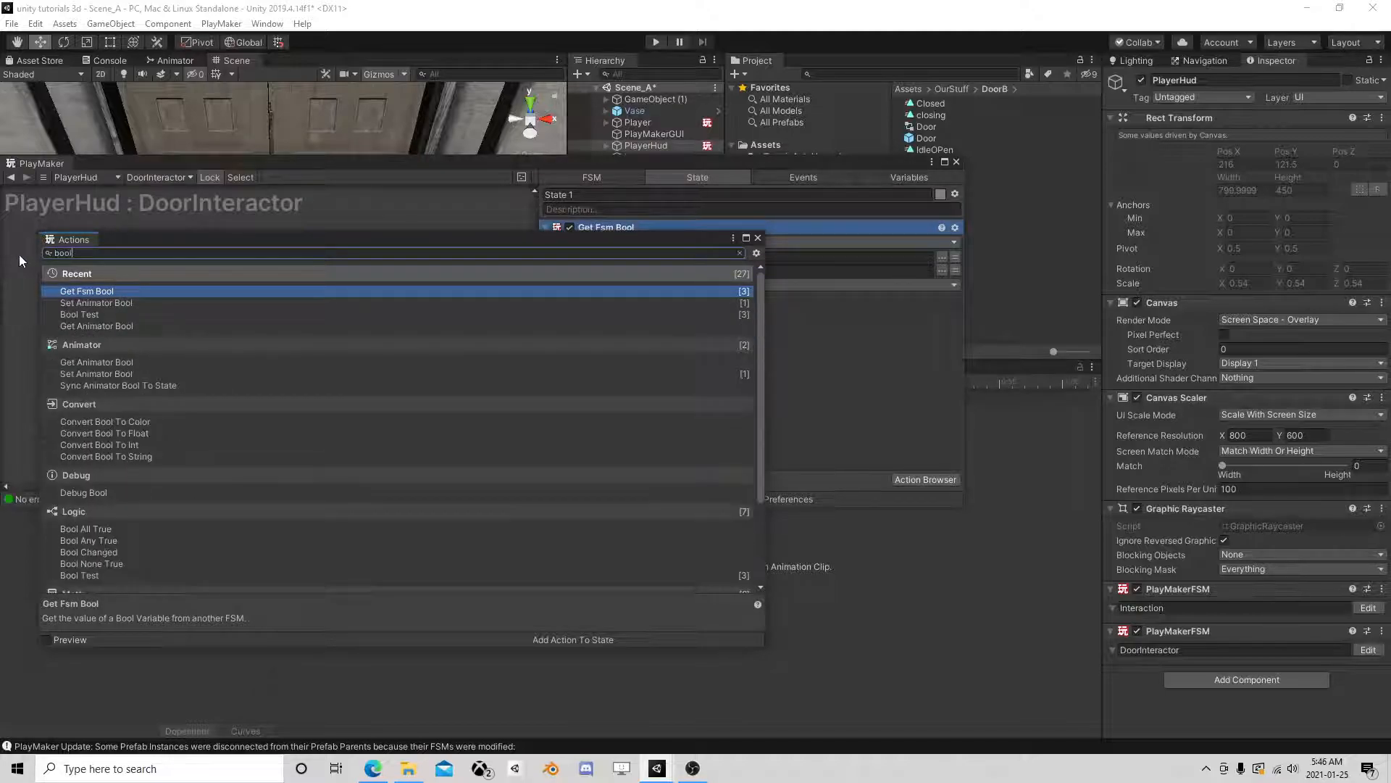
double_click(94, 291)
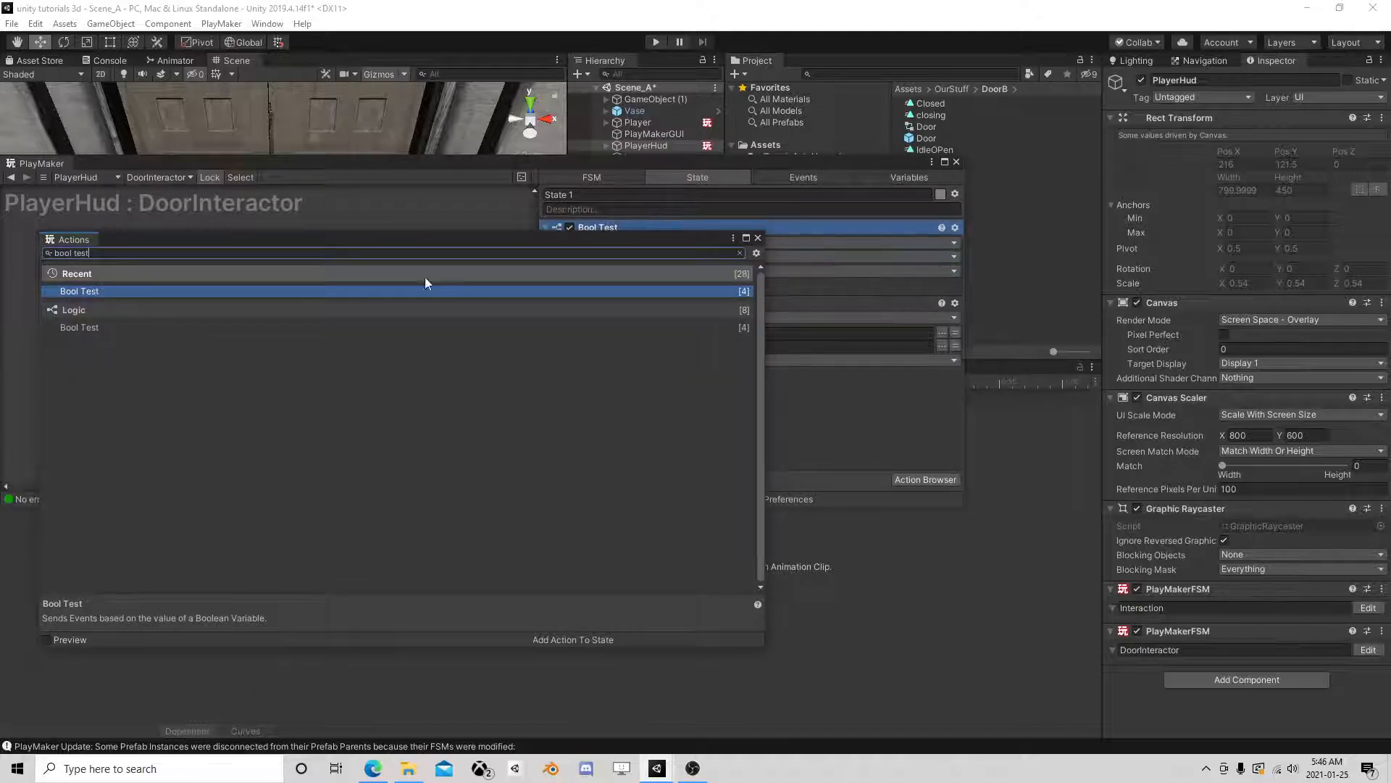
click(747, 237)
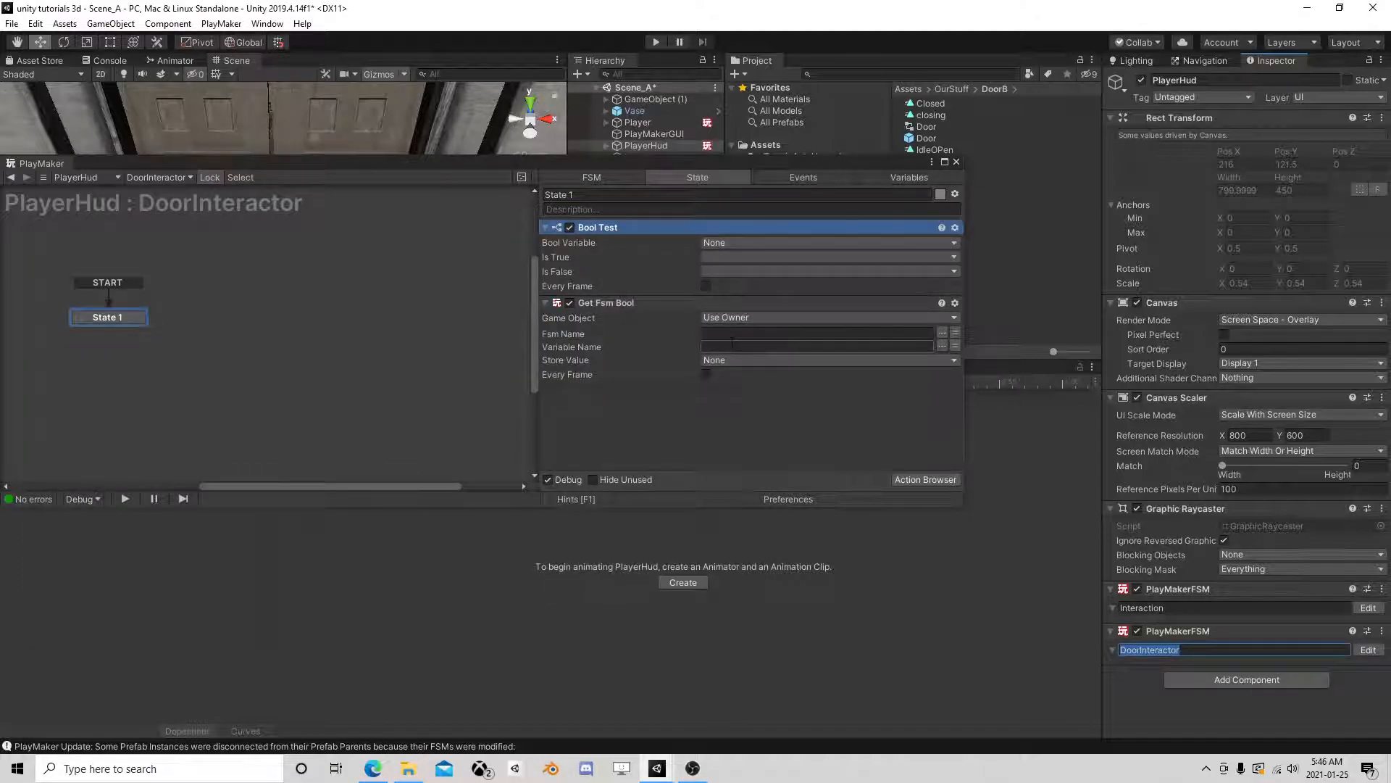
click(942, 333)
click(969, 358)
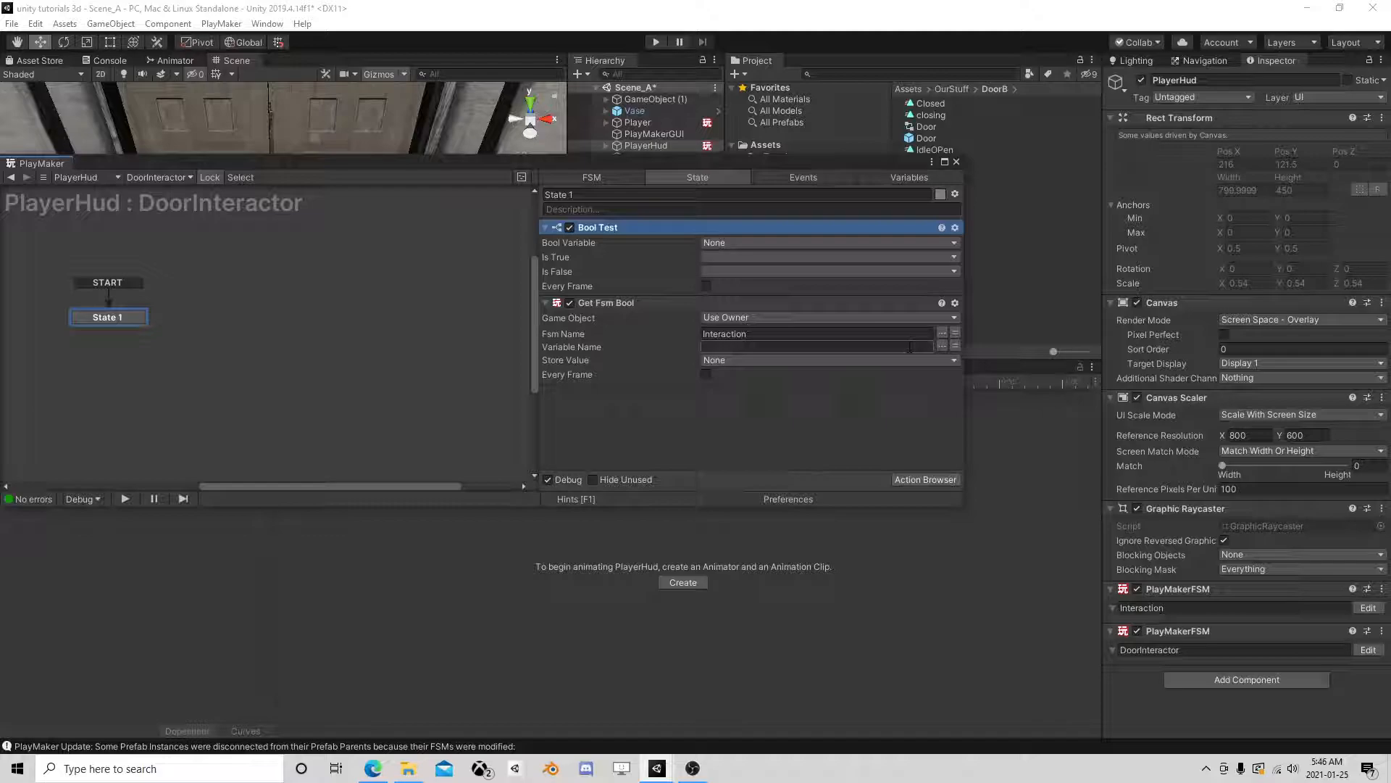
click(633, 303)
key(Delete)
click(599, 228)
key(Delete)
Step: Add a Get Fsm Game Object action to State 1 of the DoorInteractor FSM
click(928, 482)
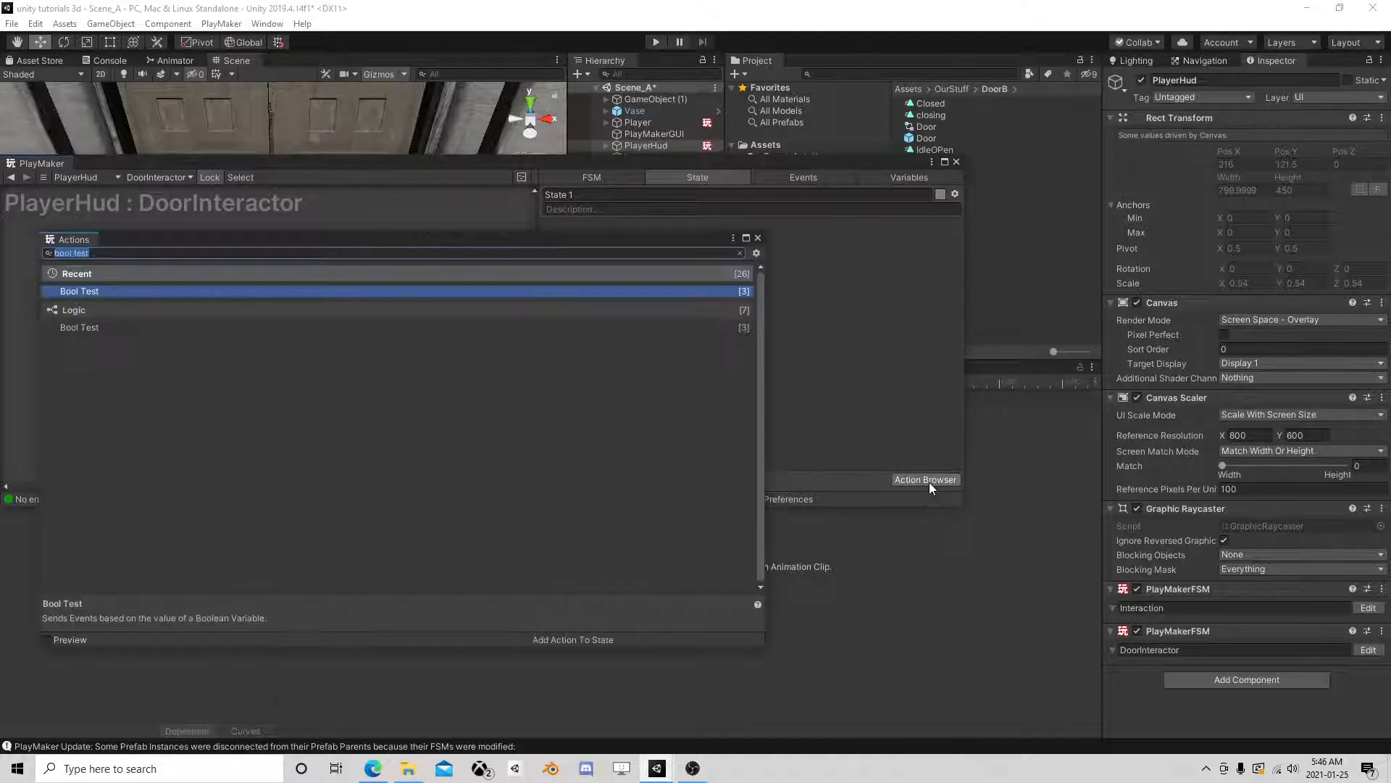
text(get fsm gam)
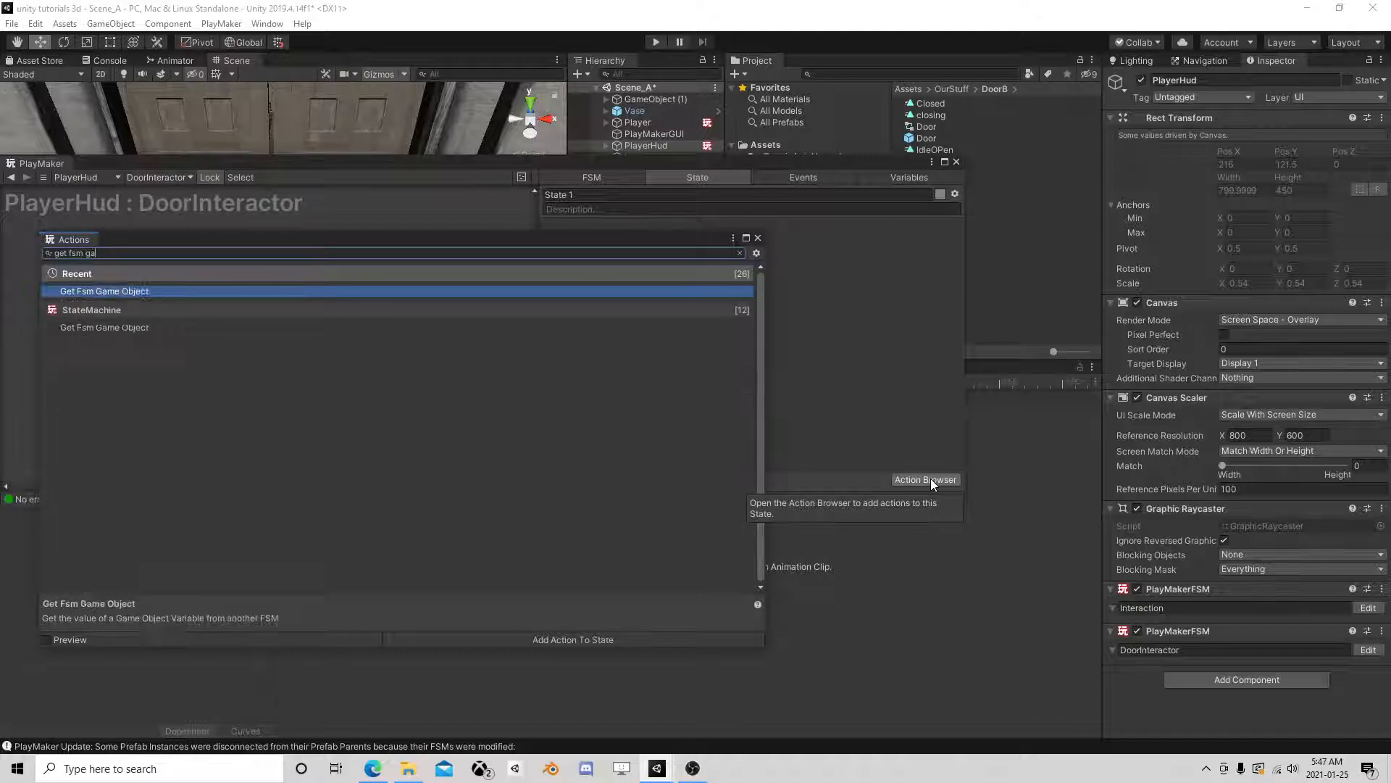
double_click(169, 291)
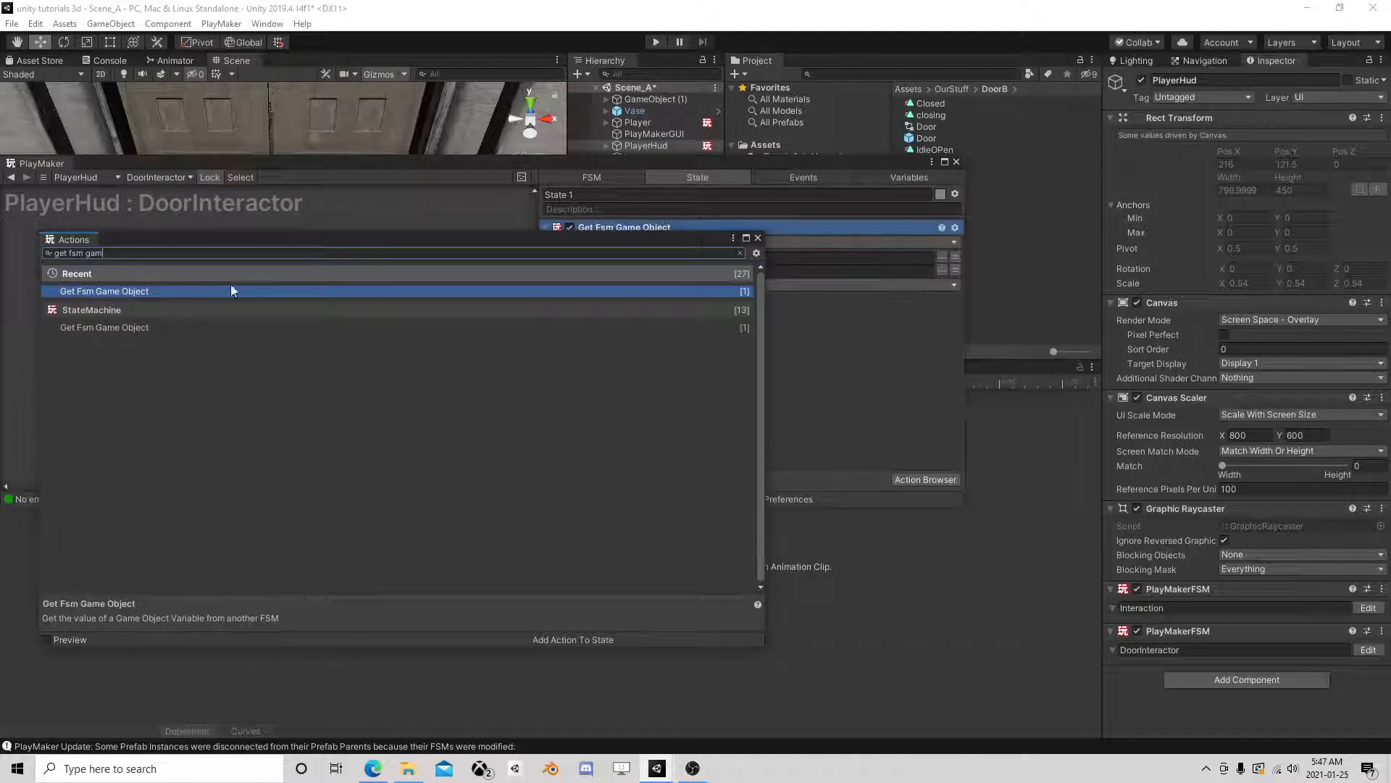
click(758, 238)
Step: Make Get Fsm Game Object read the Door variable from the Interaction FSM every frame and store it in a new variable Door
click(942, 257)
click(1000, 265)
click(942, 270)
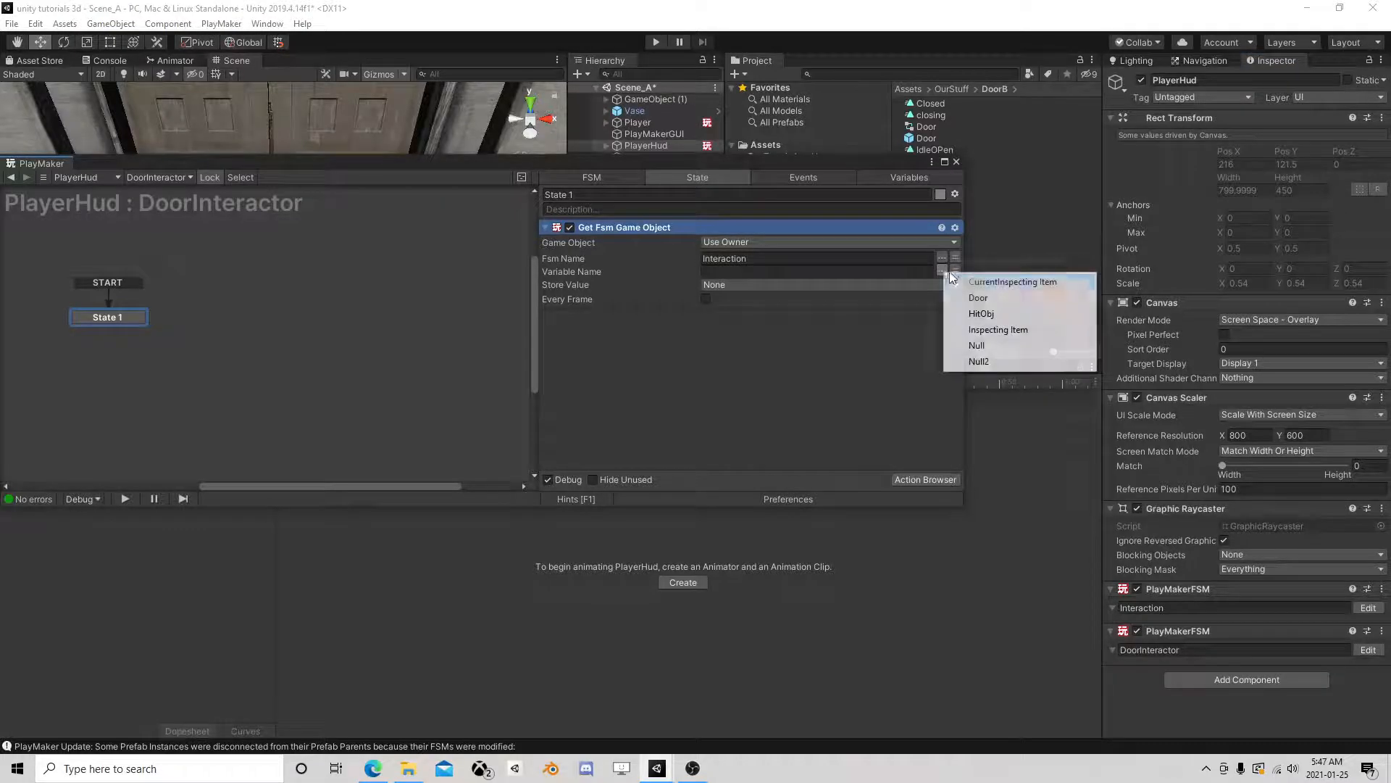
click(978, 297)
click(732, 284)
click(784, 321)
text(Door)
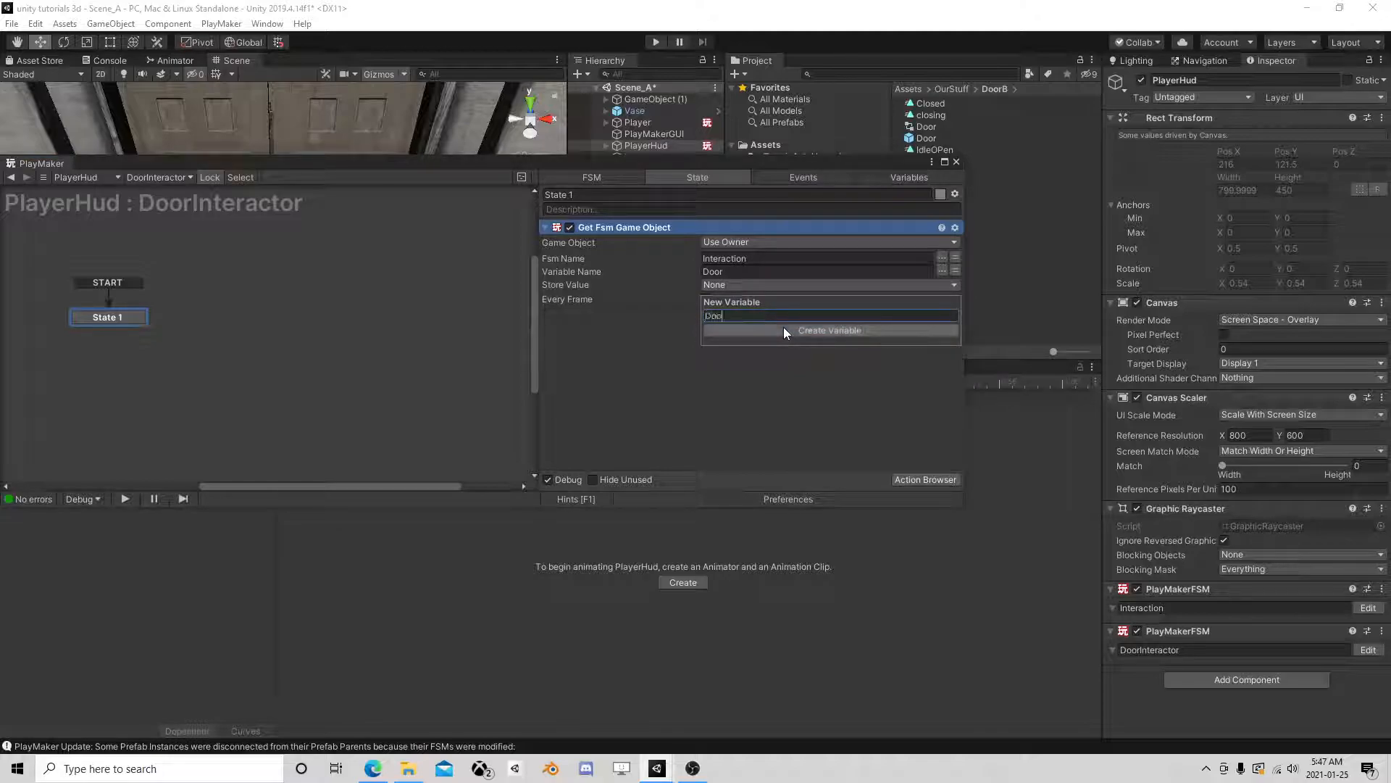
click(784, 327)
click(706, 314)
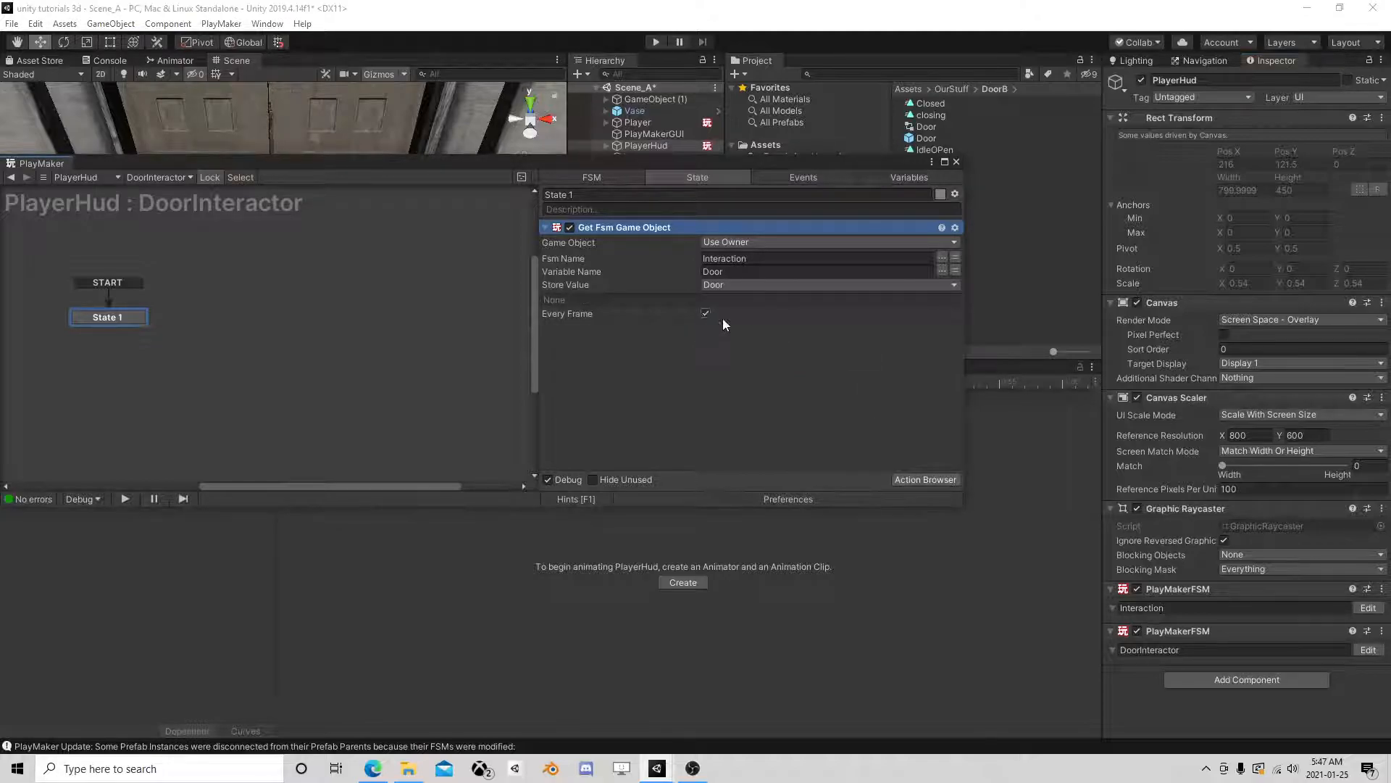
Step: Add a Conditional Expression action to State 1 and place it below Get Fsm Game Object
click(937, 479)
text(cond)
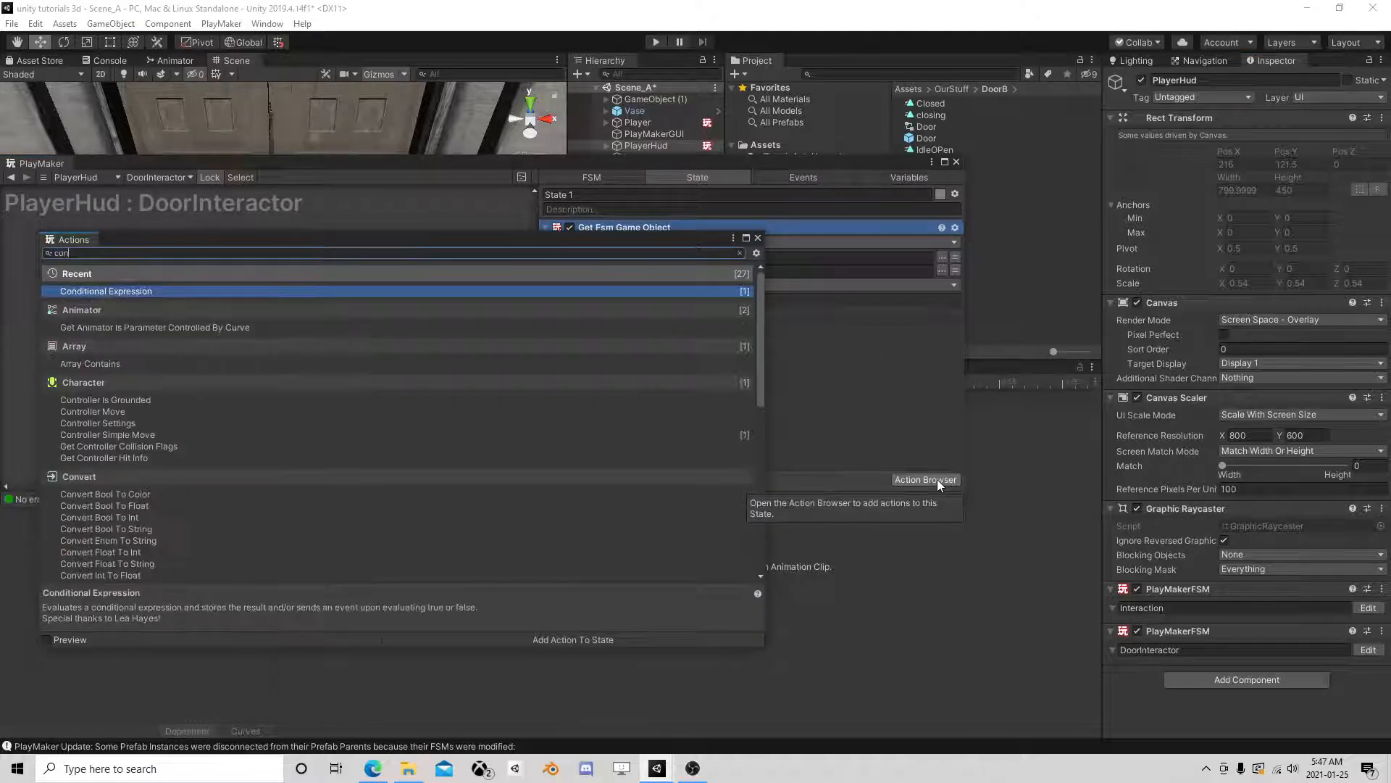
double_click(157, 291)
click(758, 237)
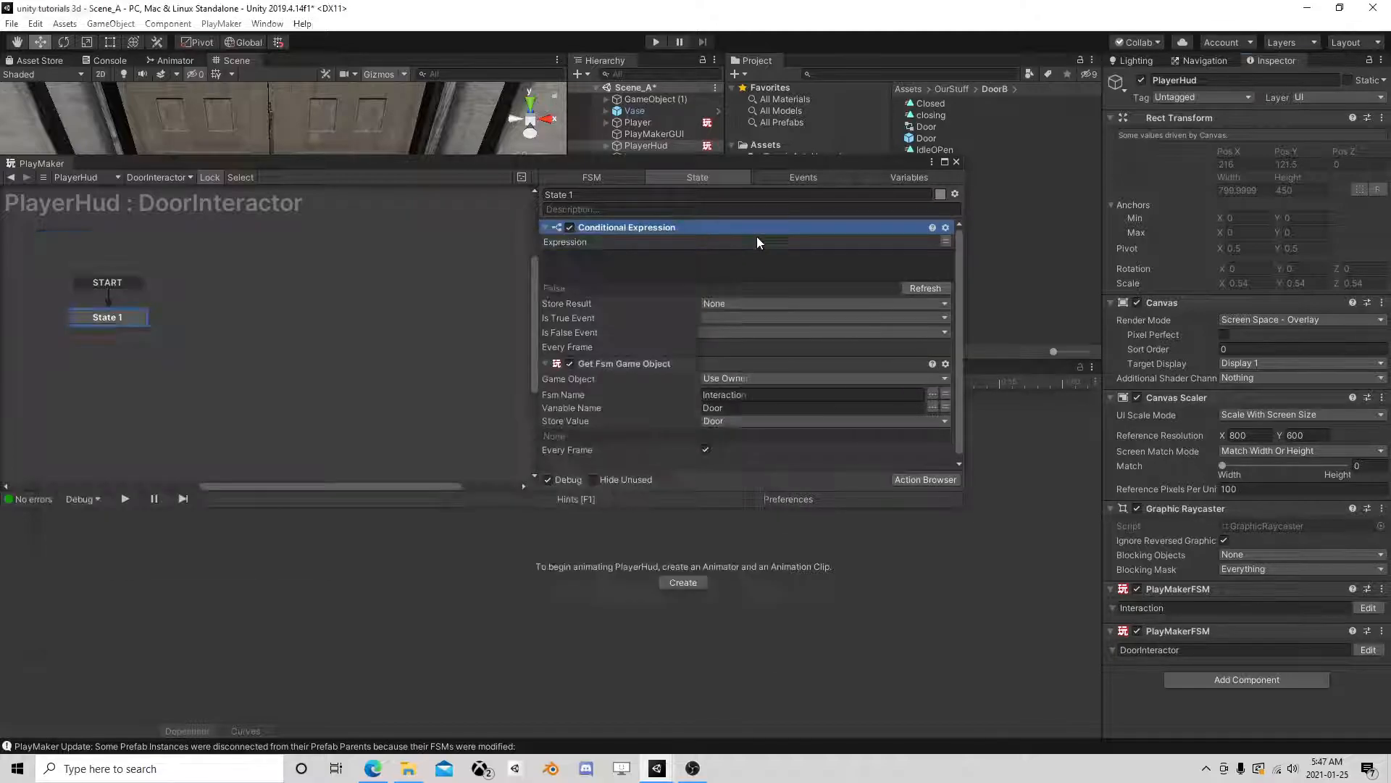
drag(590, 358, 626, 239)
Step: Give the Conditional Expression in State 1 the expression Door != null and evaluate it every frame
click(706, 449)
click(608, 354)
text(Door)
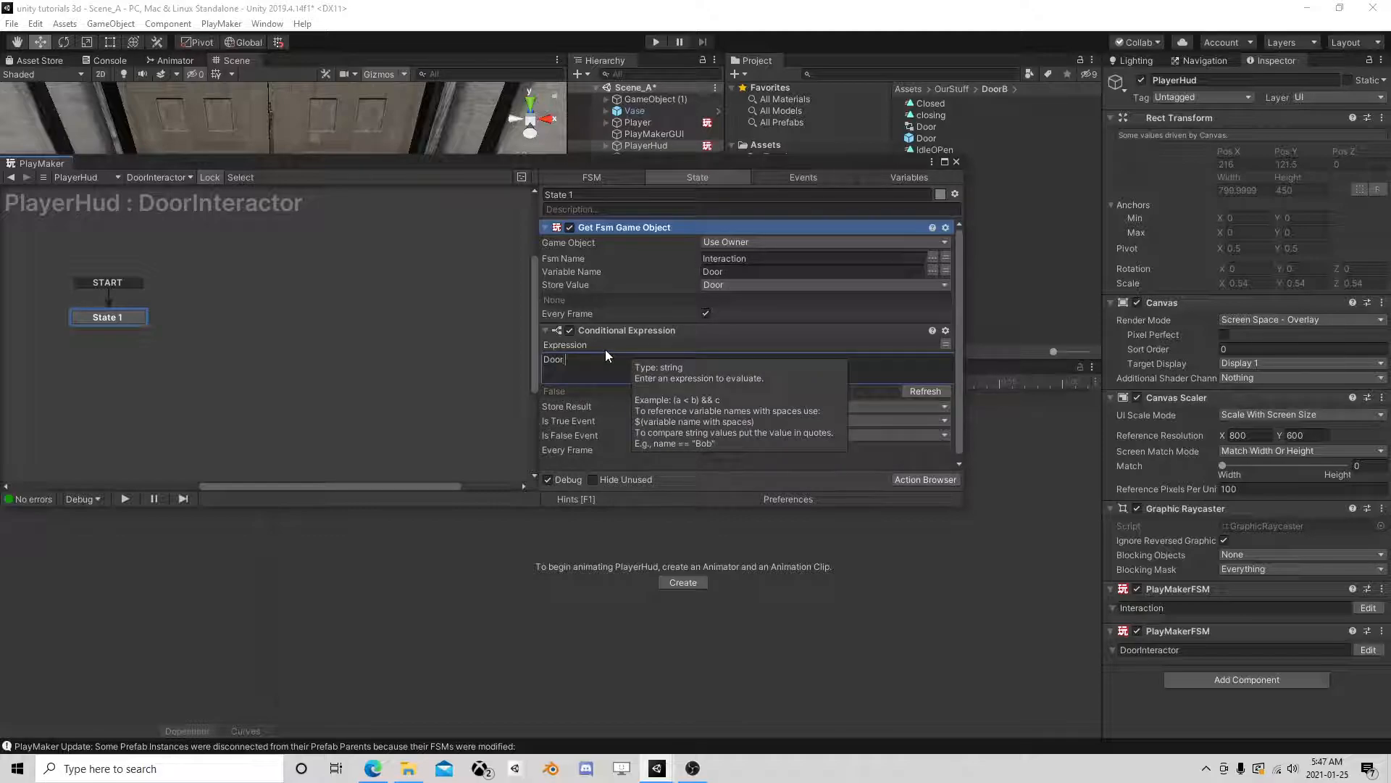
text( !)
text(===)
key(BackSpace)
key(BackSpace)
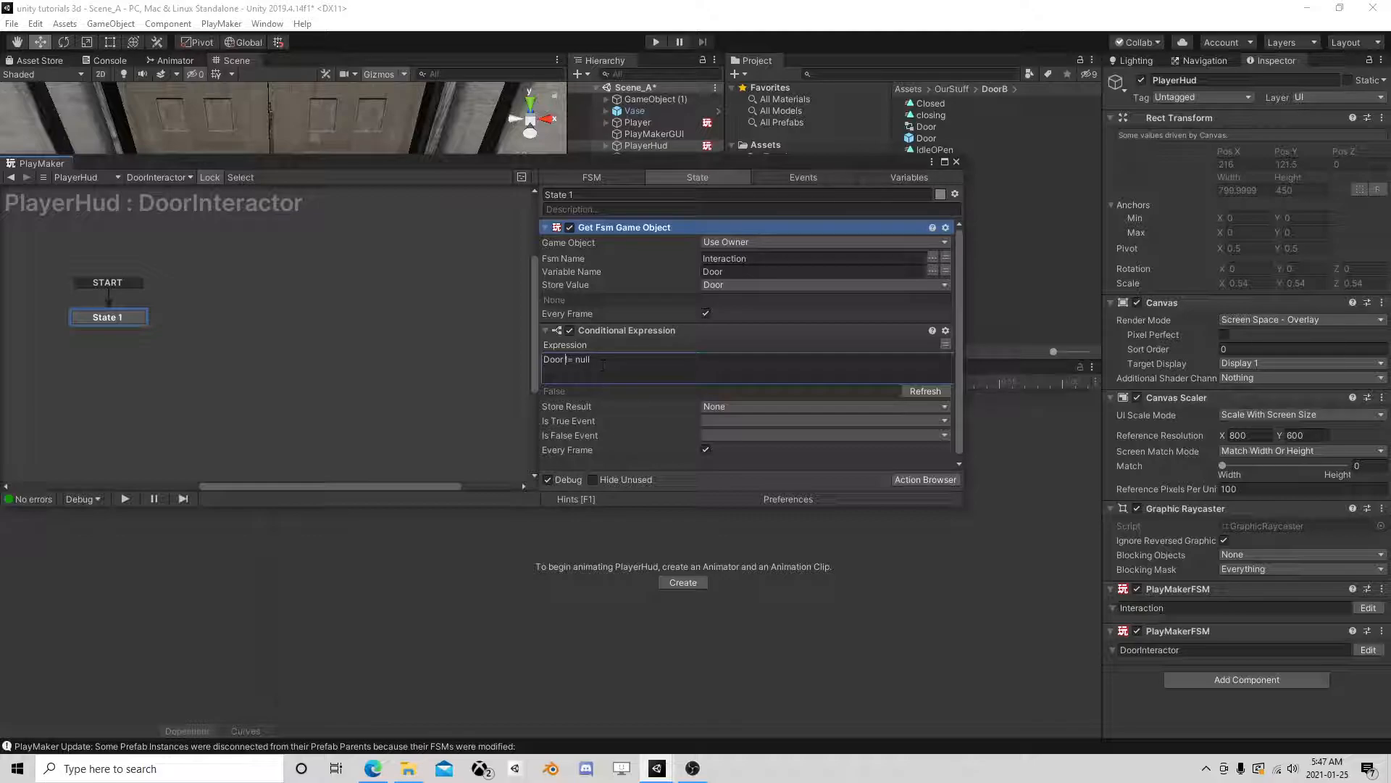
key(ctrl+a)
Step: Create a new event named "we have a door" as the Is True Event of State 1's Conditional Expression
click(729, 422)
click(747, 506)
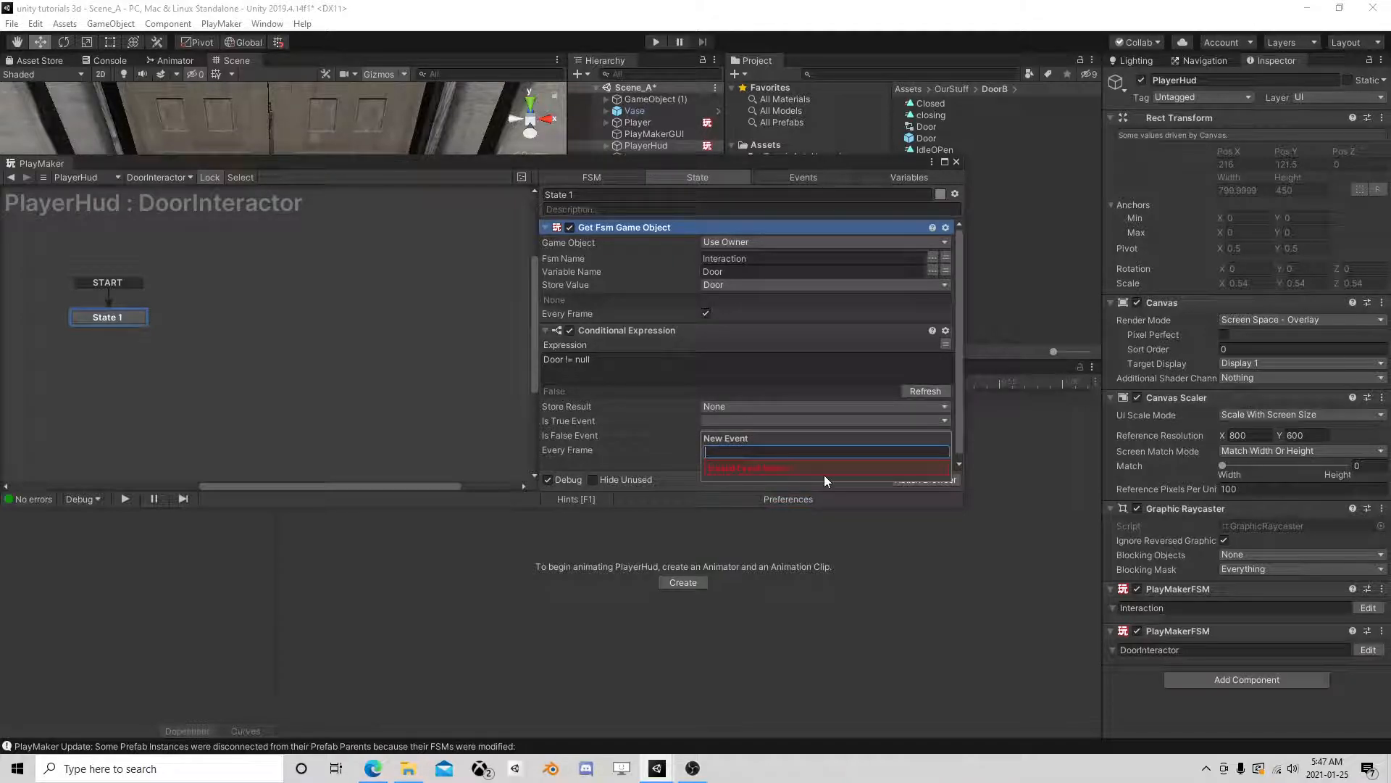
text(we have )
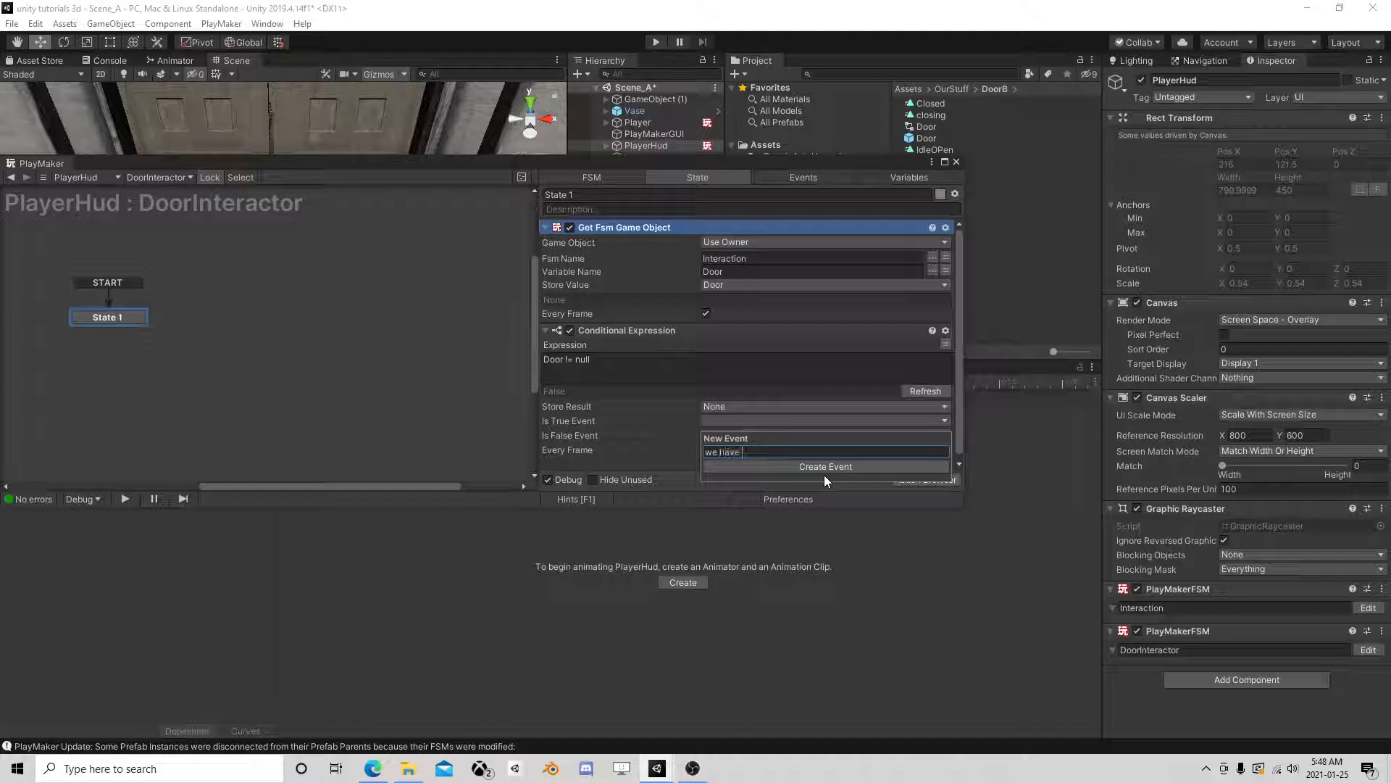
text(a door)
key(Return)
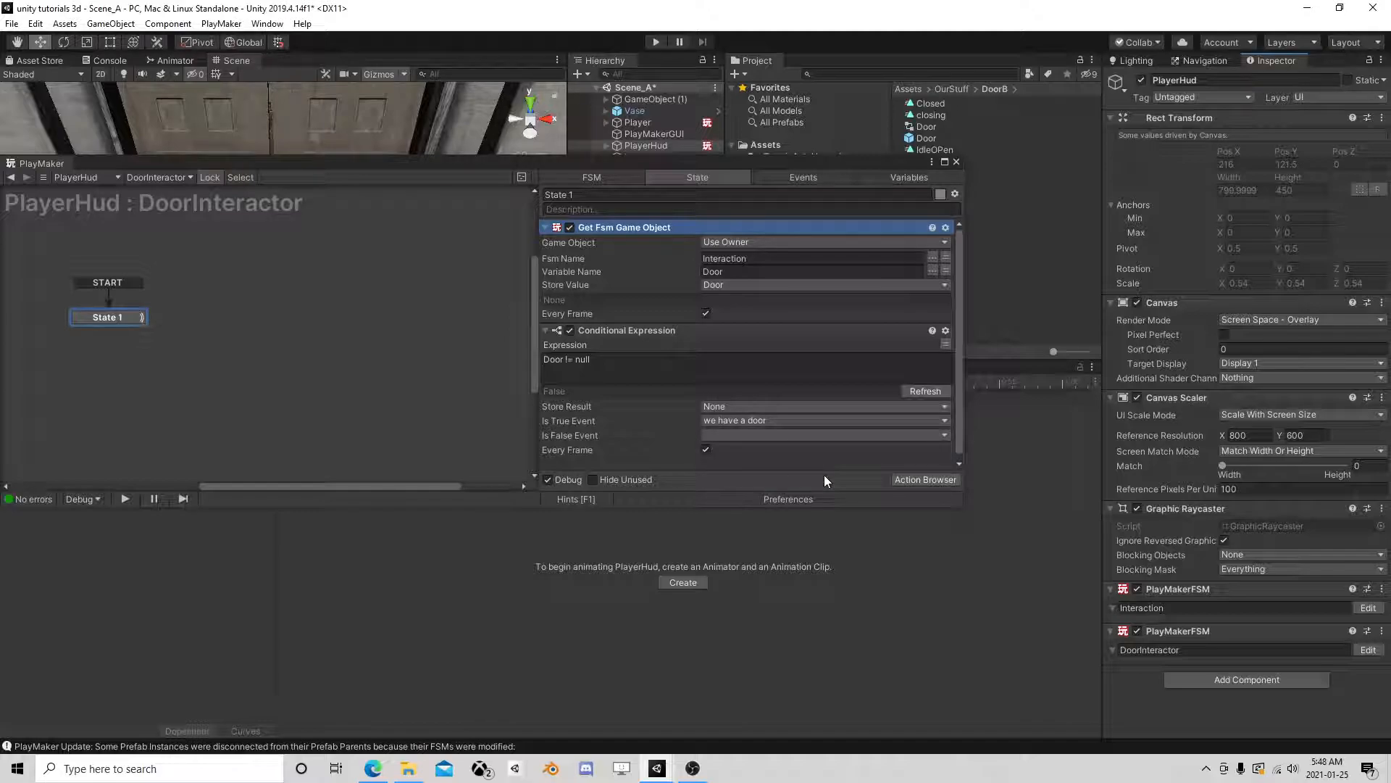
Step: Add a "we have a door" transition to State 1 and link it to a new State 2
right_click(114, 332)
mouse_move(171, 319)
click(341, 320)
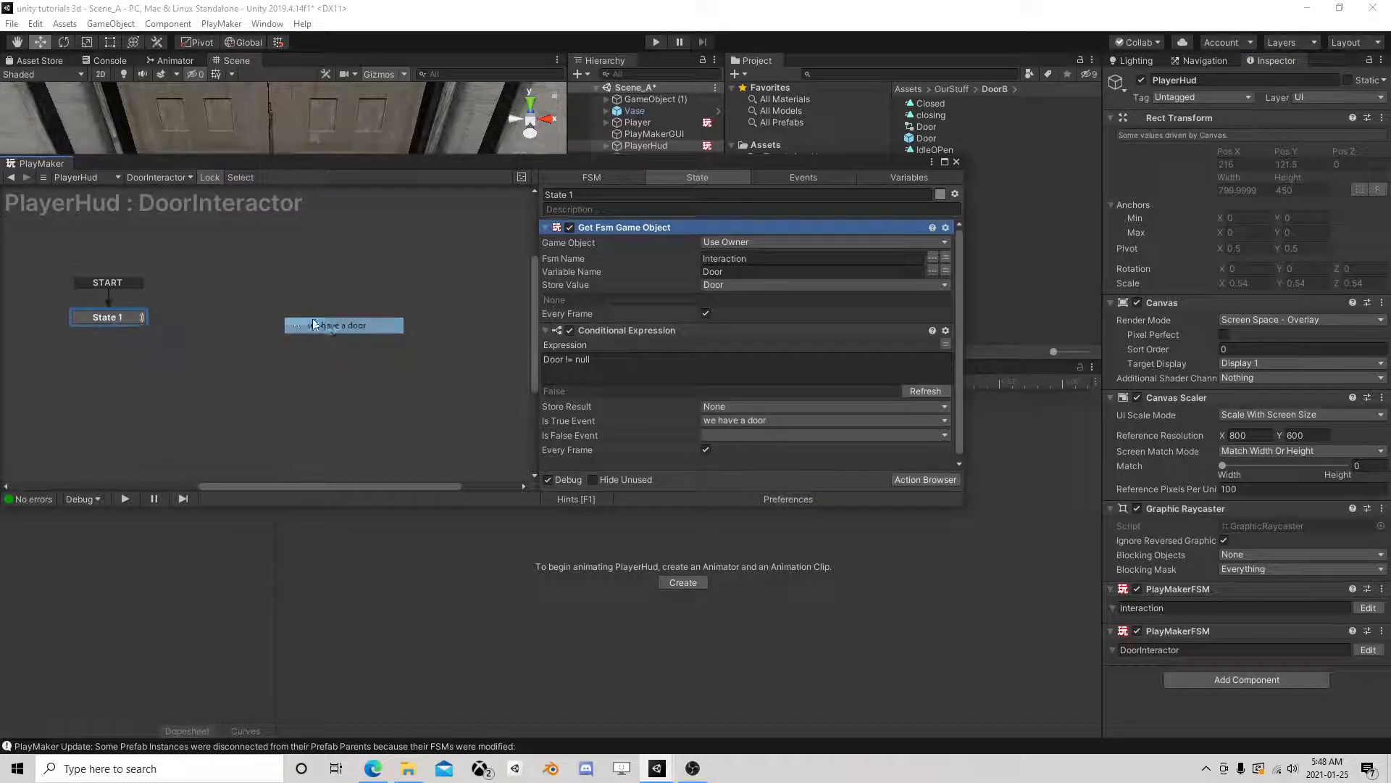
right_click(229, 317)
click(259, 326)
drag(148, 330, 272, 316)
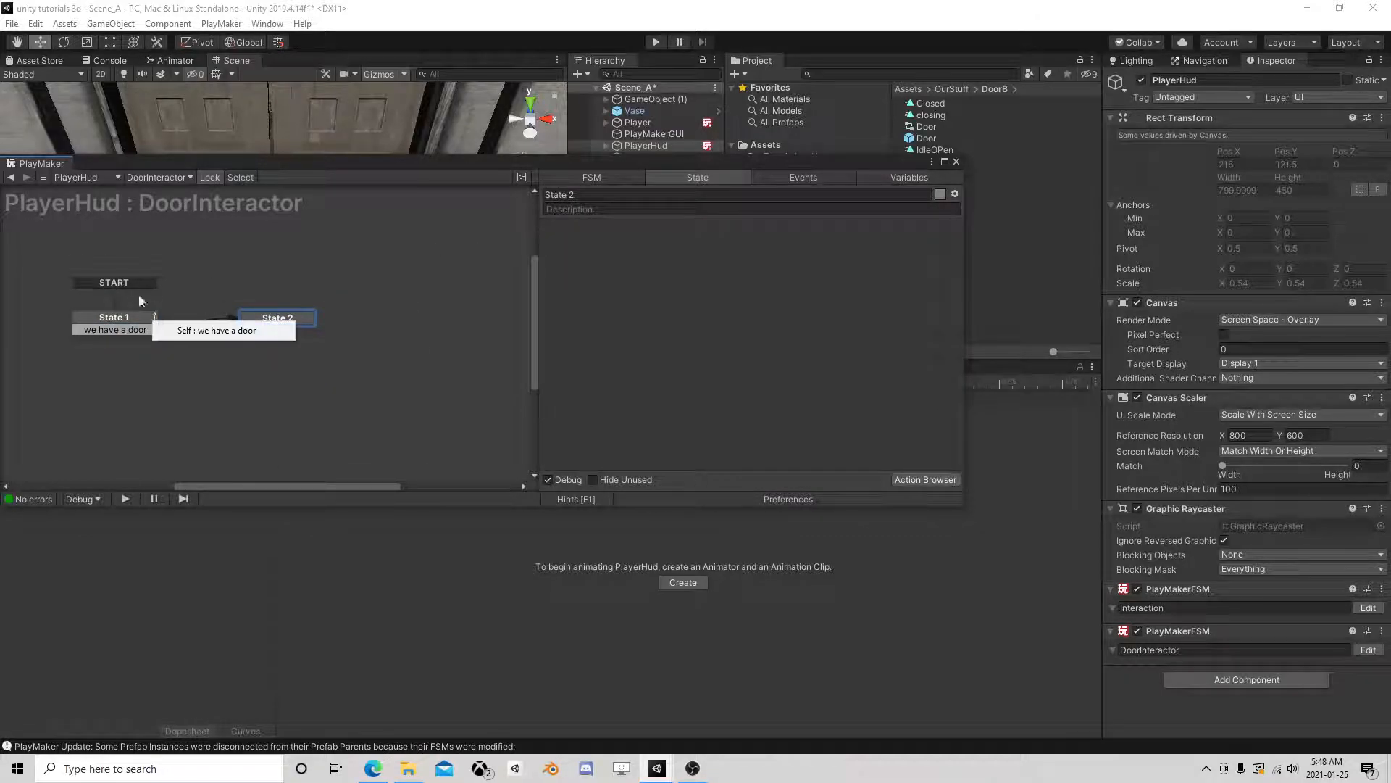
Step: Copy the Get Fsm Game Object and Conditional Expression actions from State 1 into State 2
click(122, 324)
click(612, 229)
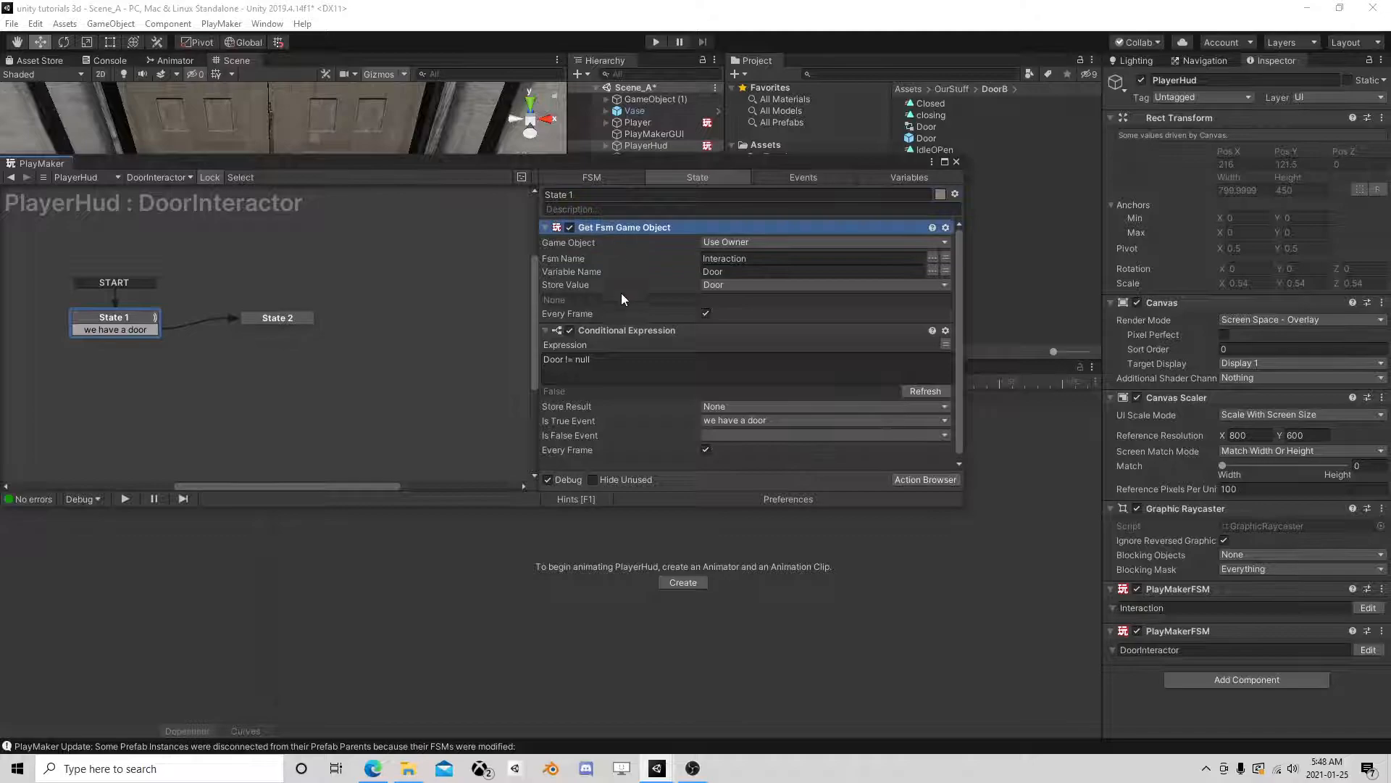
right_click(614, 329)
click(629, 415)
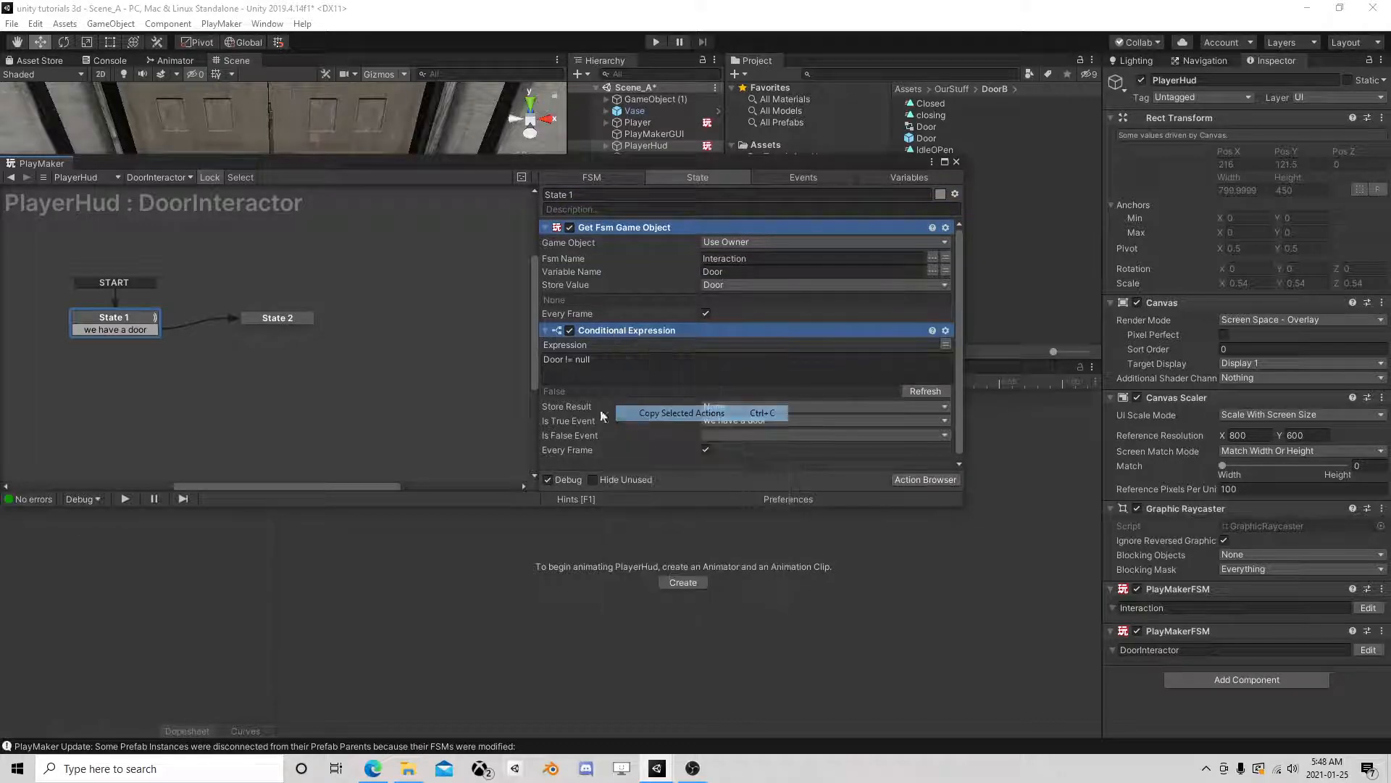
click(272, 321)
right_click(569, 259)
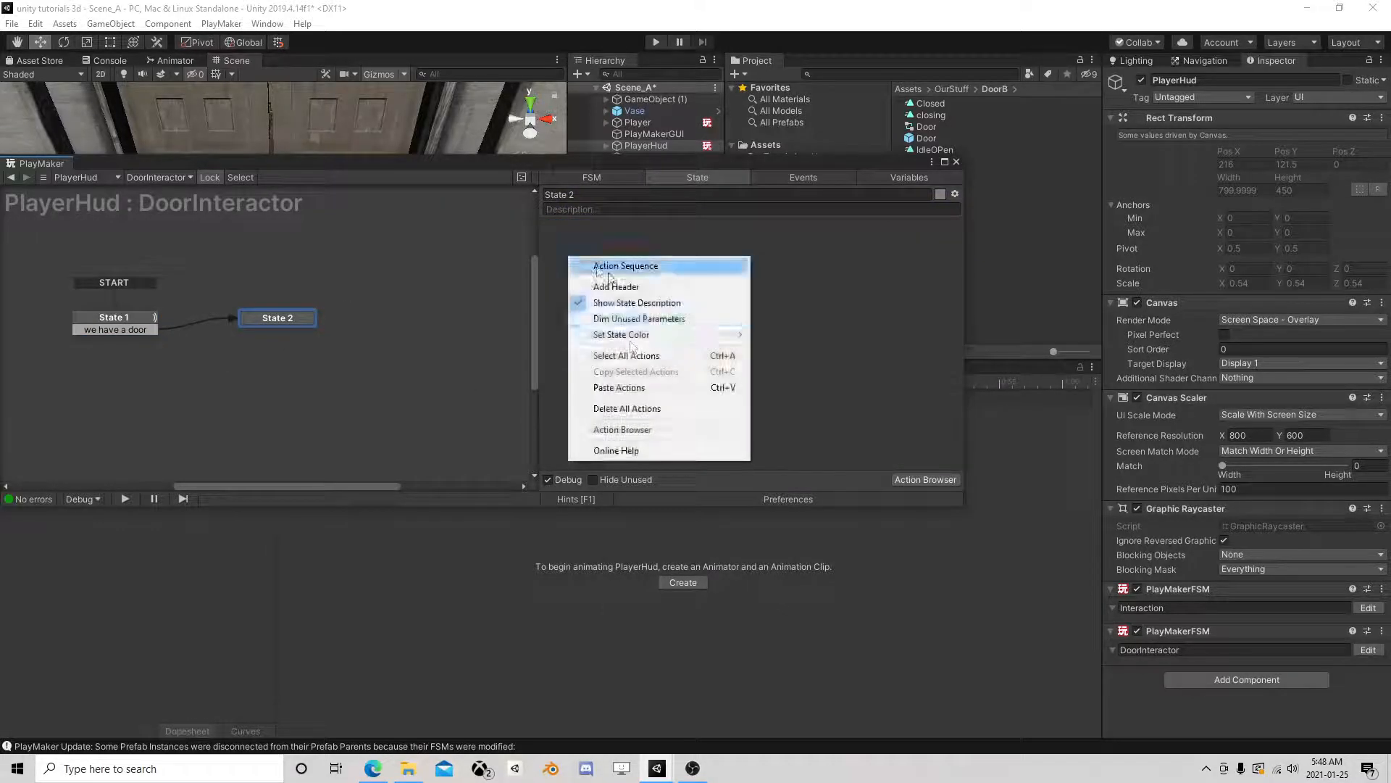
click(631, 387)
Step: Clear the Is True Event in State 2's Conditional Expression and create "we no longer have a door" as its Is False Event
click(749, 420)
click(742, 429)
click(735, 428)
click(750, 539)
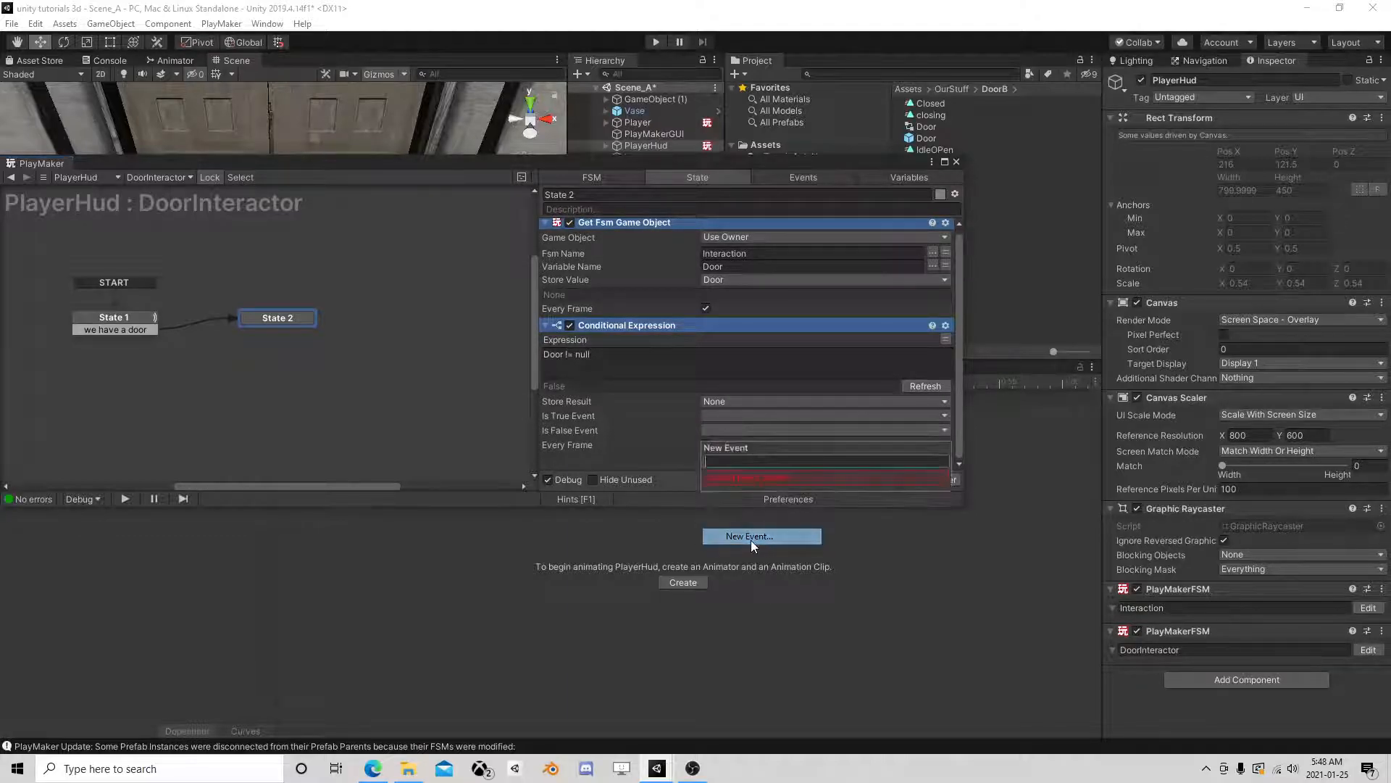
text(we )
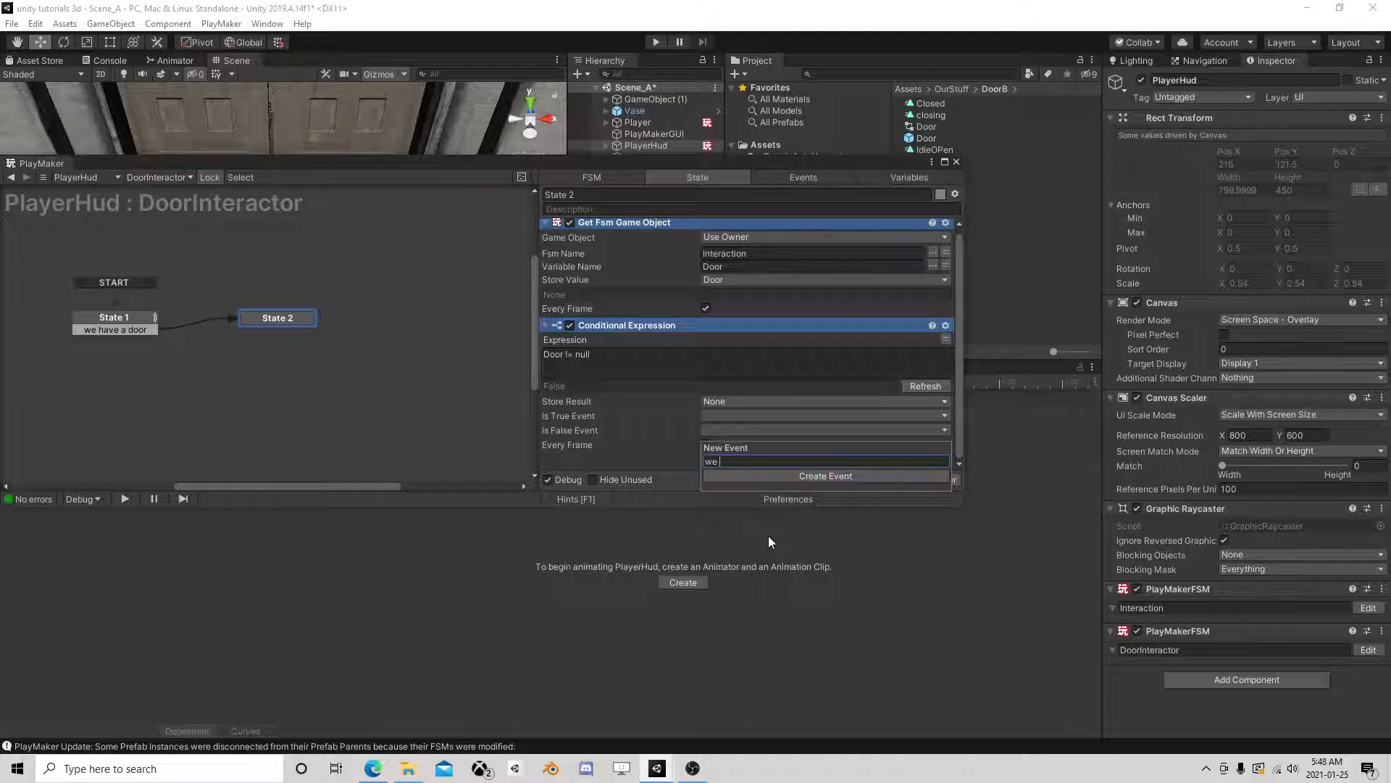
text(no longer)
text(have a door)
key(Return)
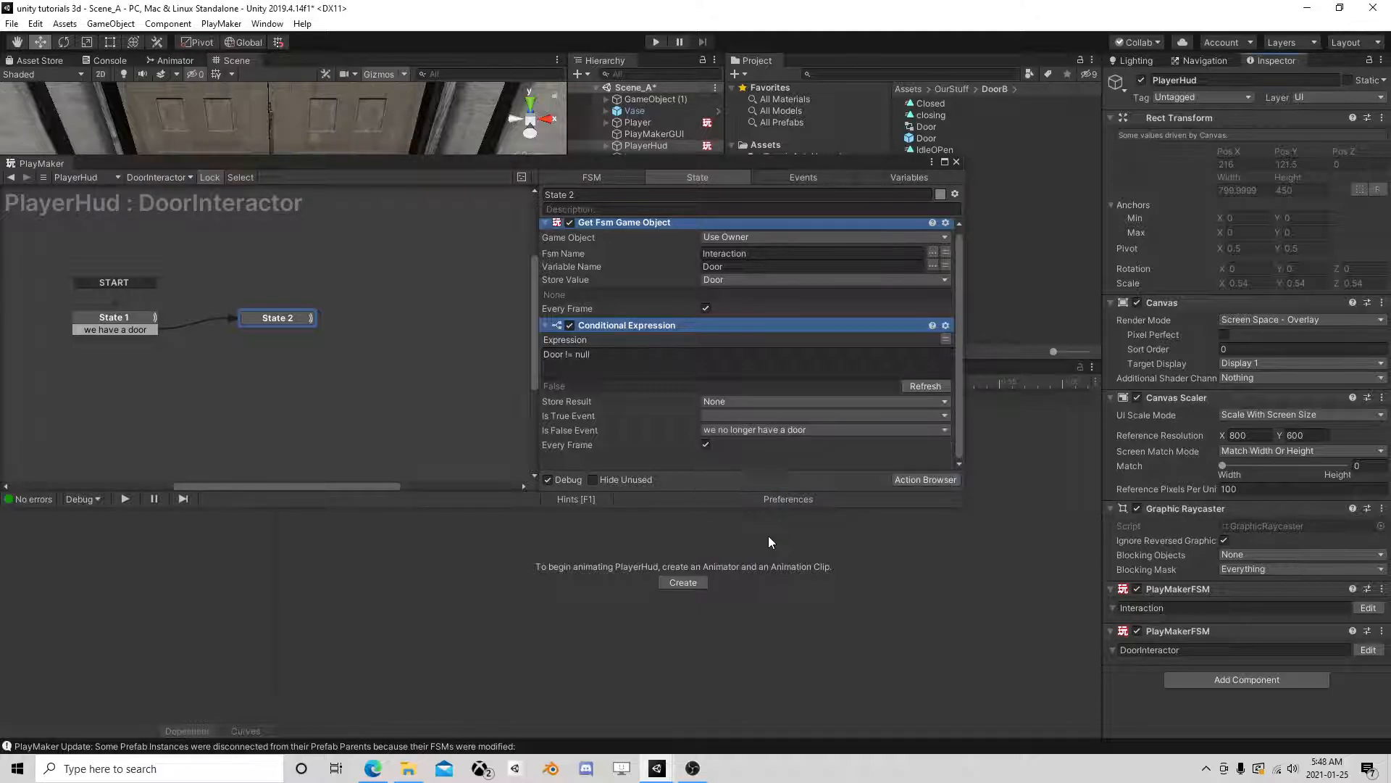
Step: Add a "we no longer have a door" transition from State 2 back to State 1 and space the two states apart
right_click(276, 320)
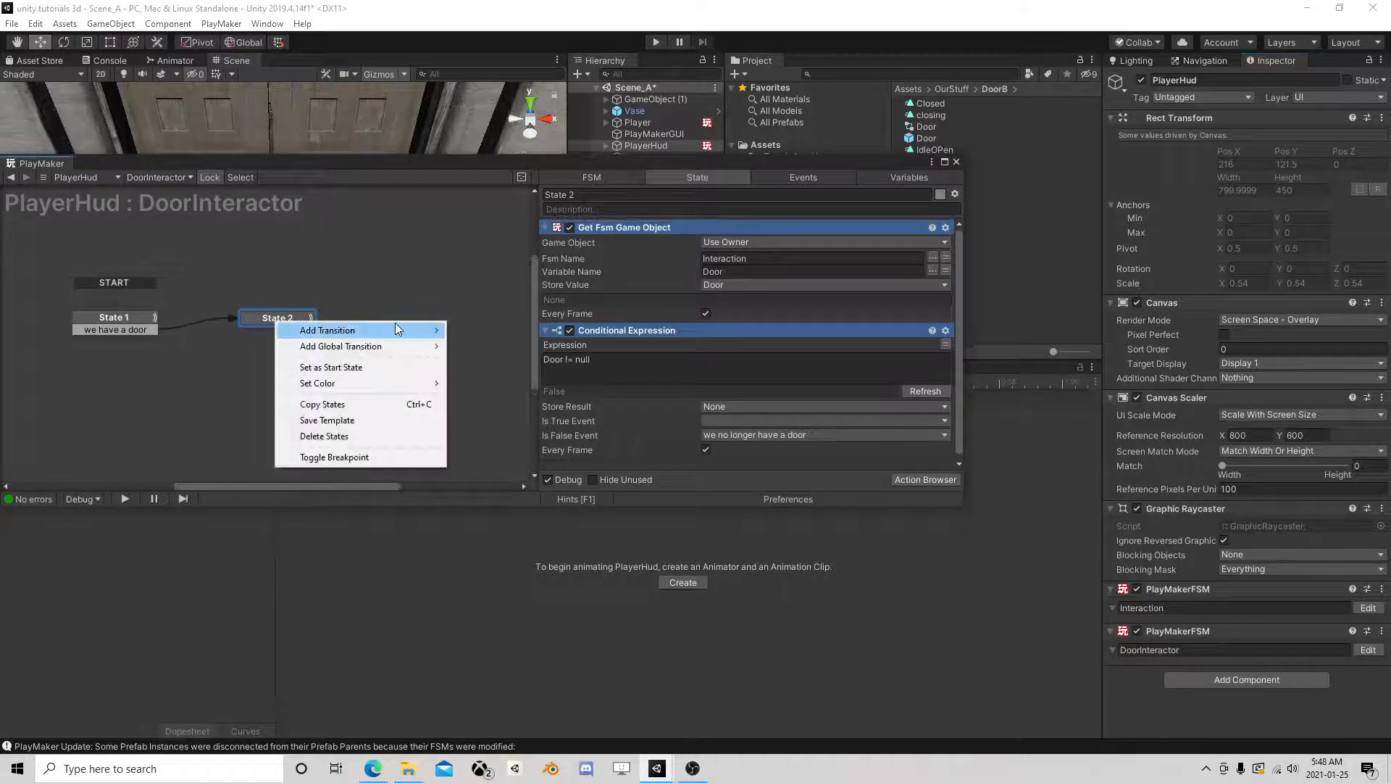
mouse_move(428, 327)
click(498, 346)
drag(292, 334, 155, 325)
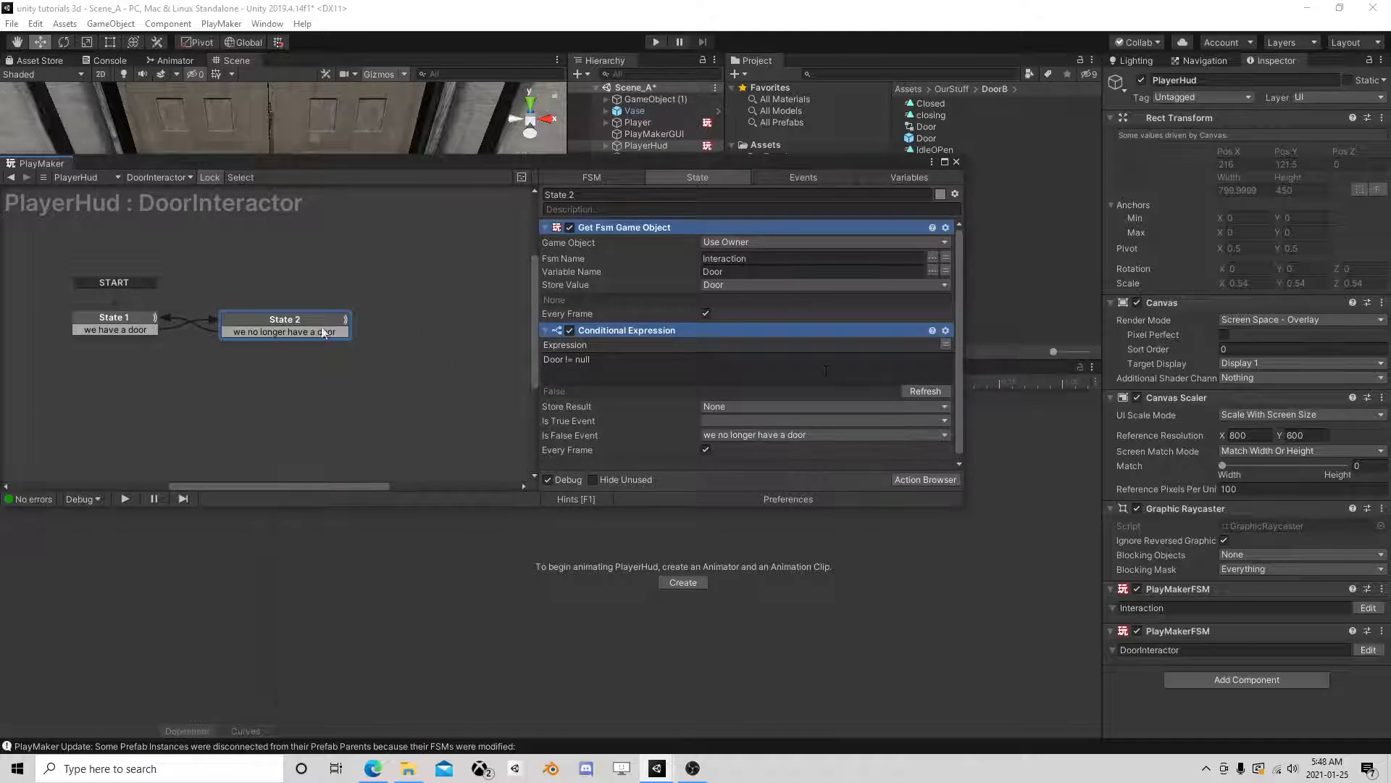
drag(272, 319, 295, 318)
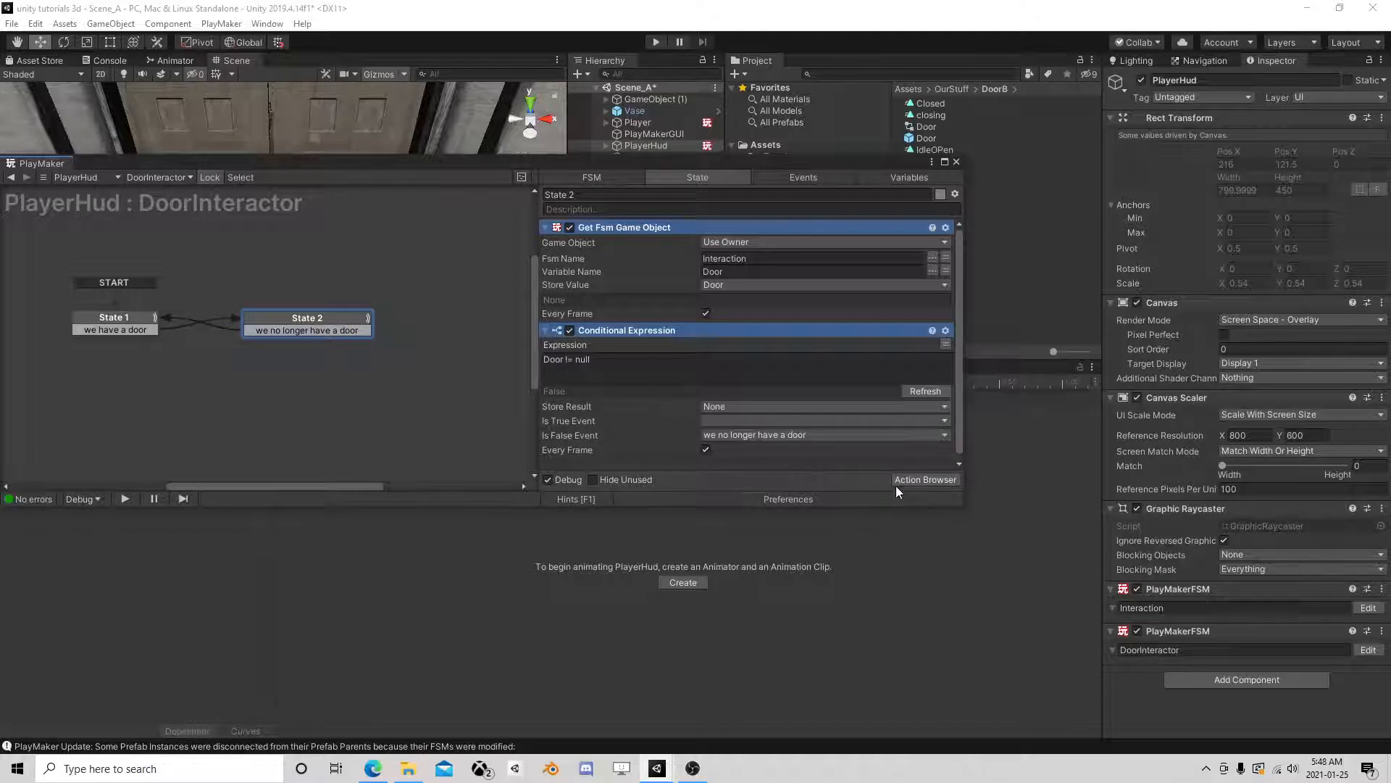
Step: Add a Get Key Down action to State 2 below the Conditional Expression
click(919, 479)
text(get)
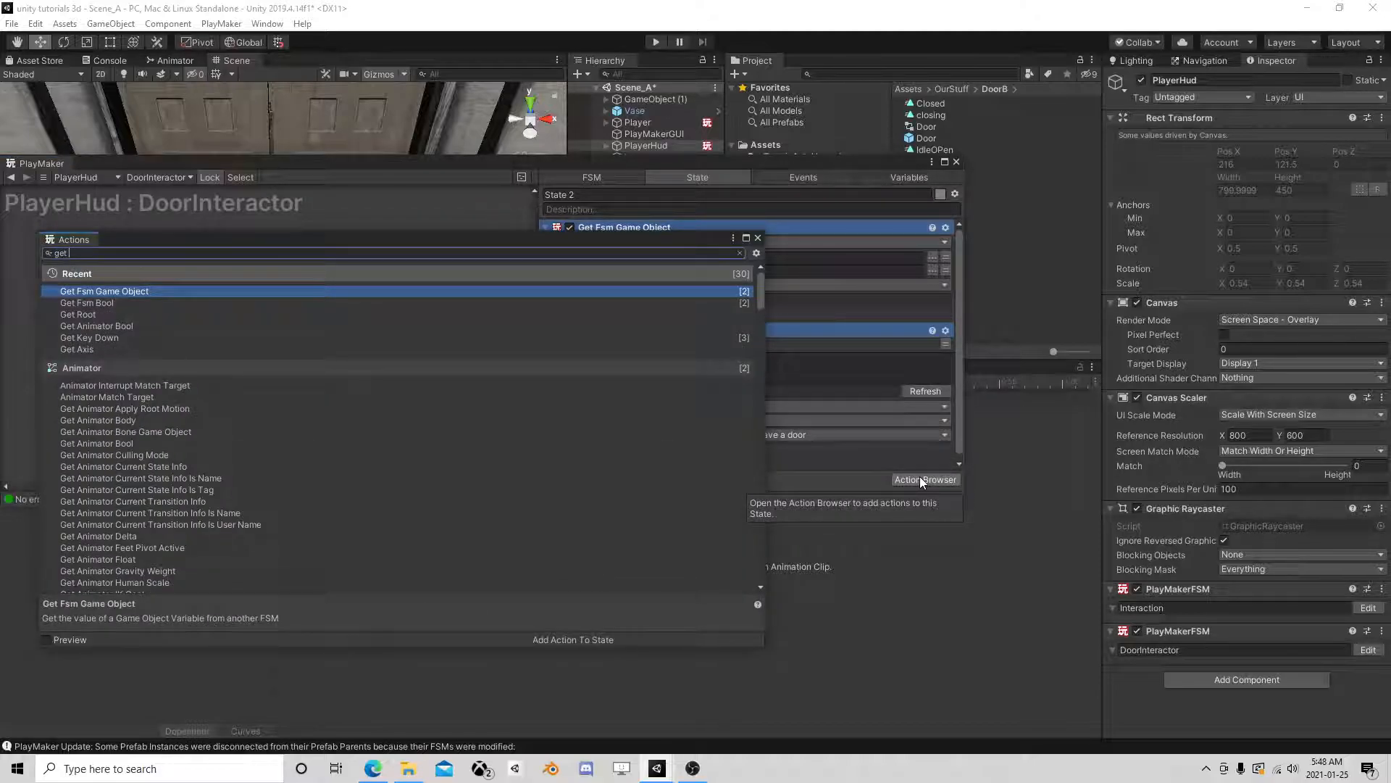
text( key)
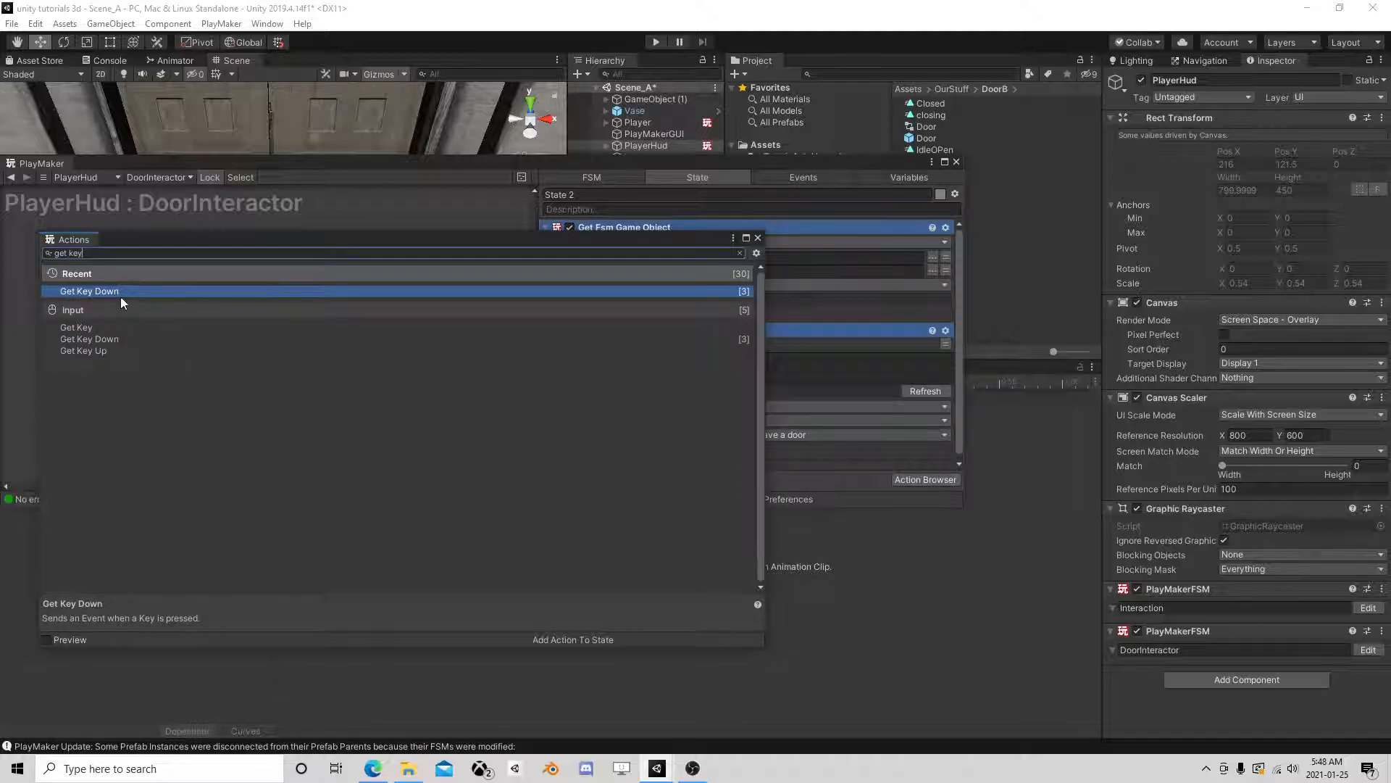
double_click(119, 291)
click(757, 238)
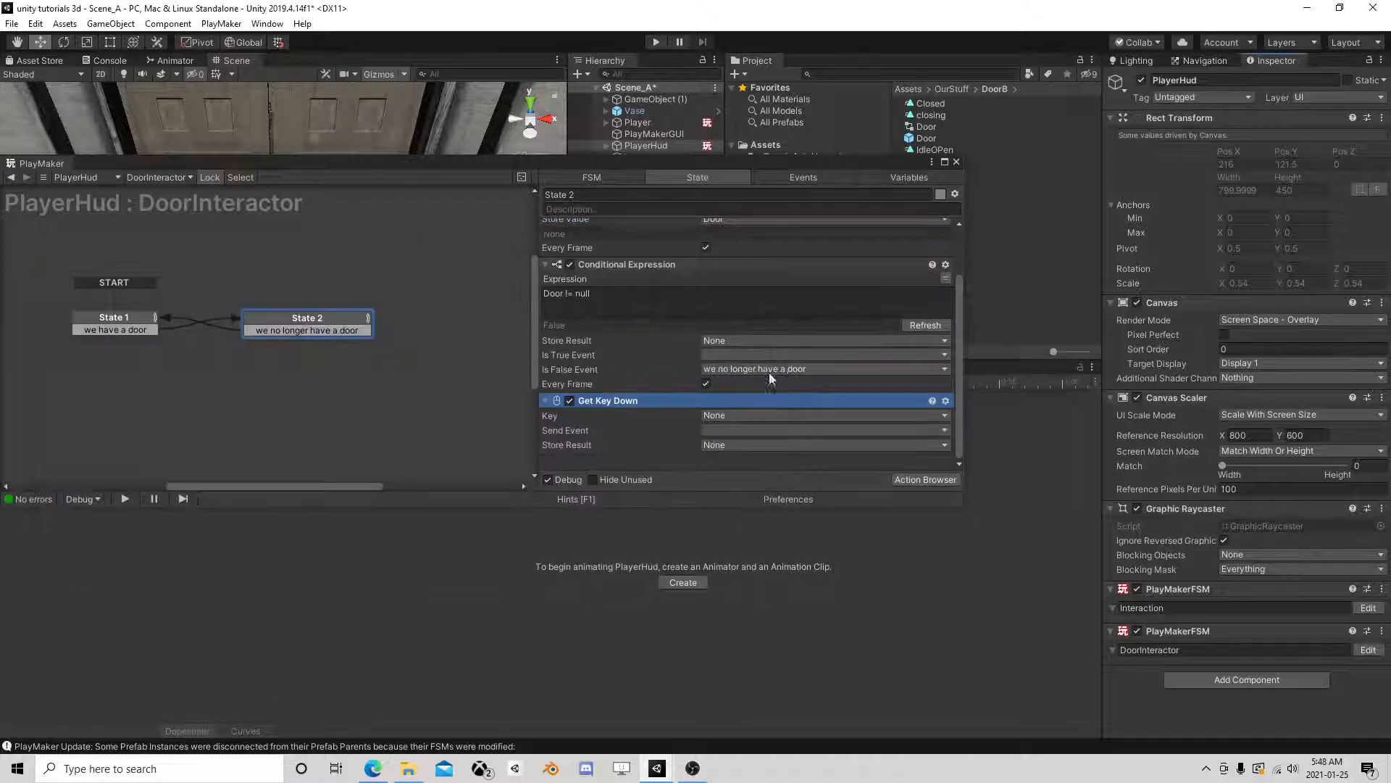
Step: Set the key of State 2's Get Key Down action to E
click(720, 415)
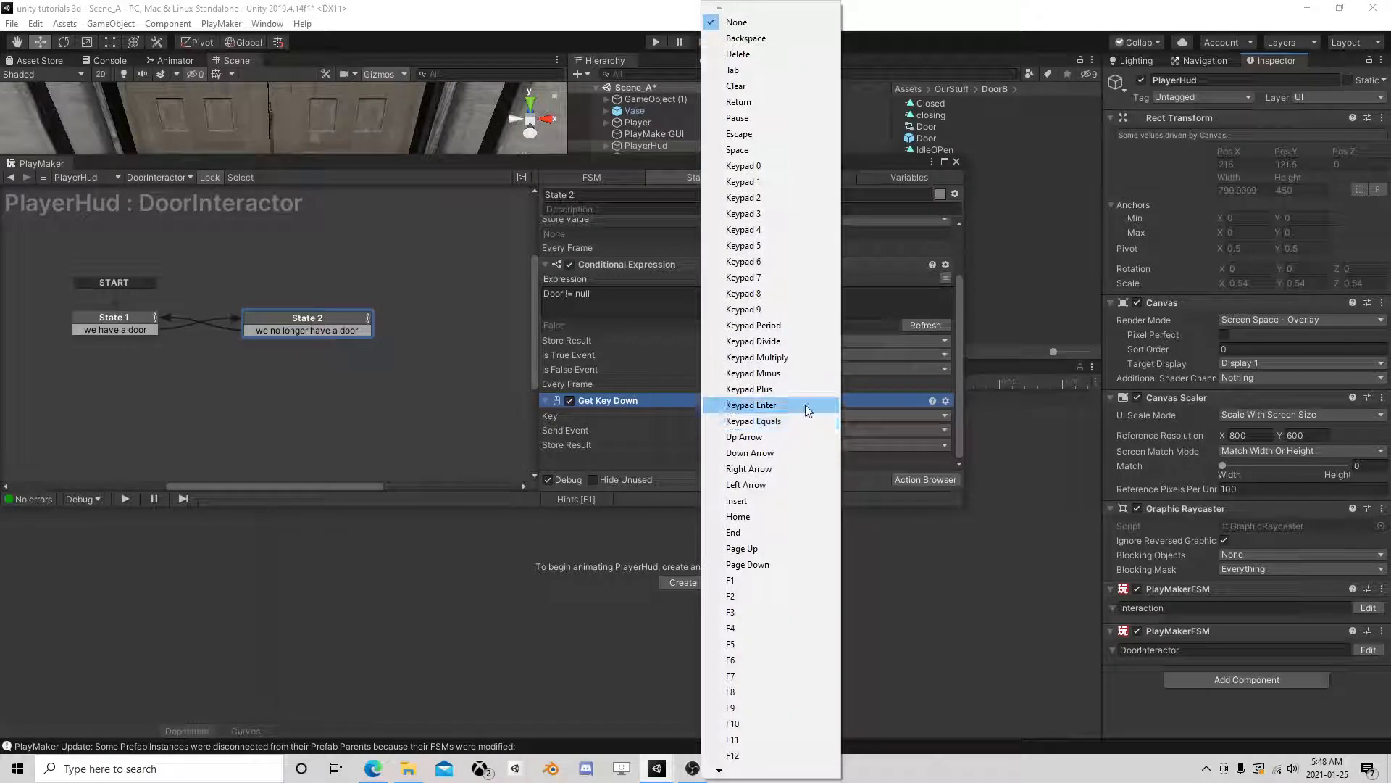
scroll(783, 631, down, 5)
key(e)
key(e)
key(e)
key(e)
key(e)
key(e)
key(e)
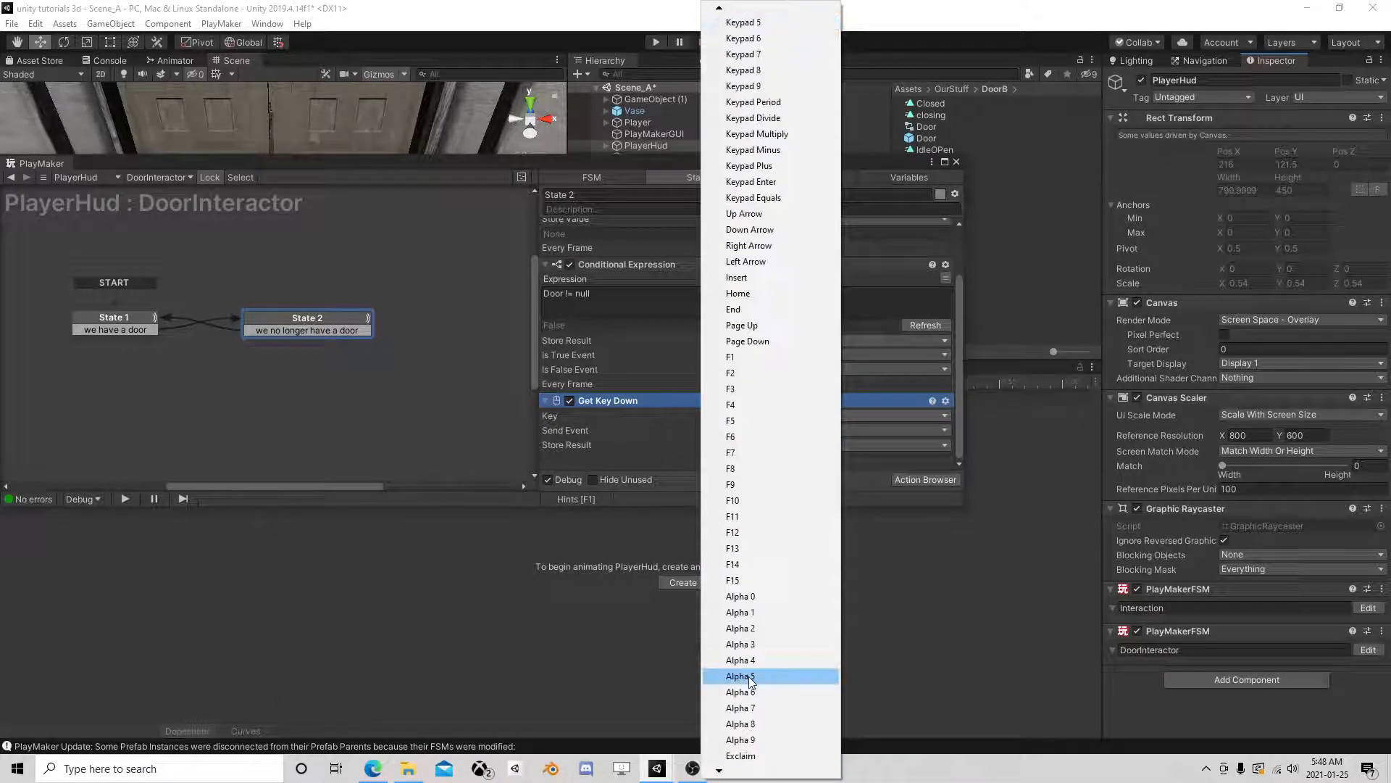
scroll(758, 707, up, 8)
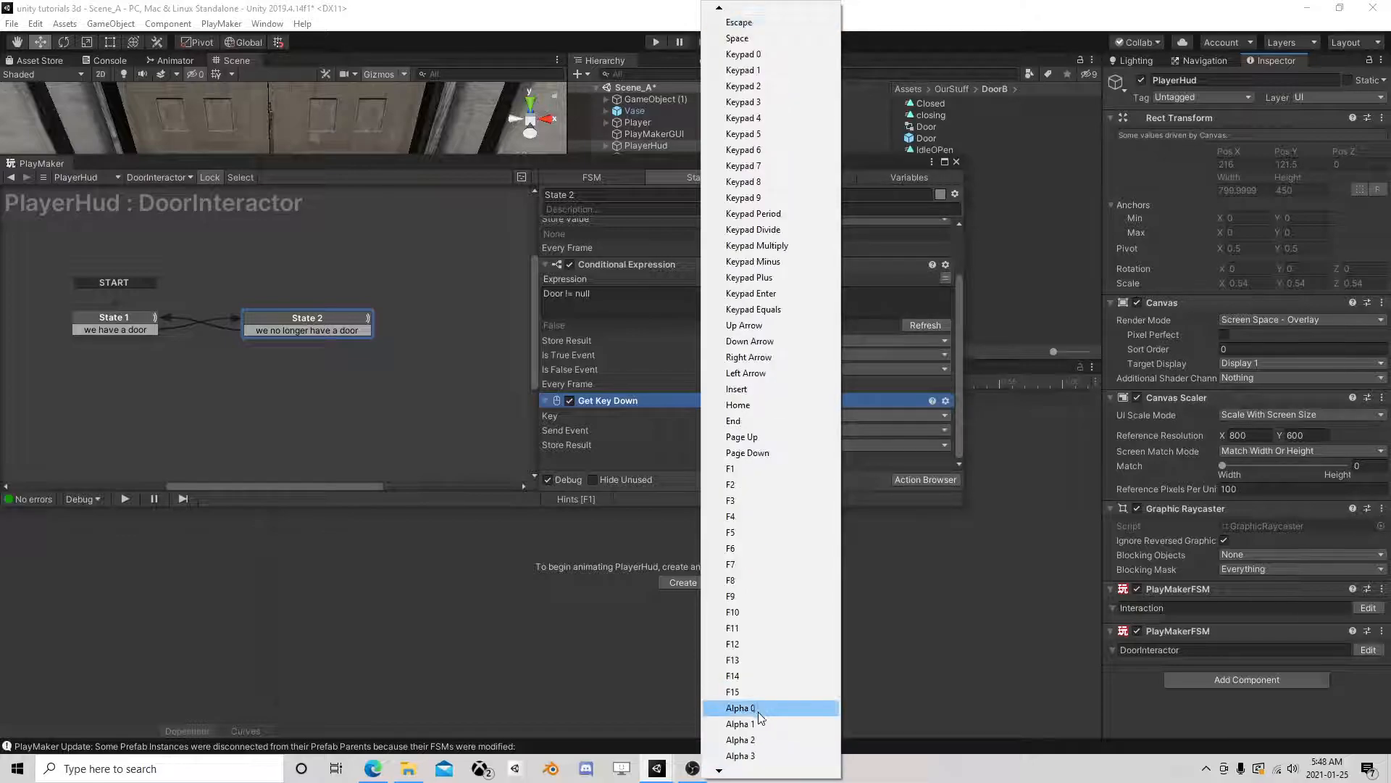
key(e)
key(e)
key(e)
key(e)
key(e)
key(e)
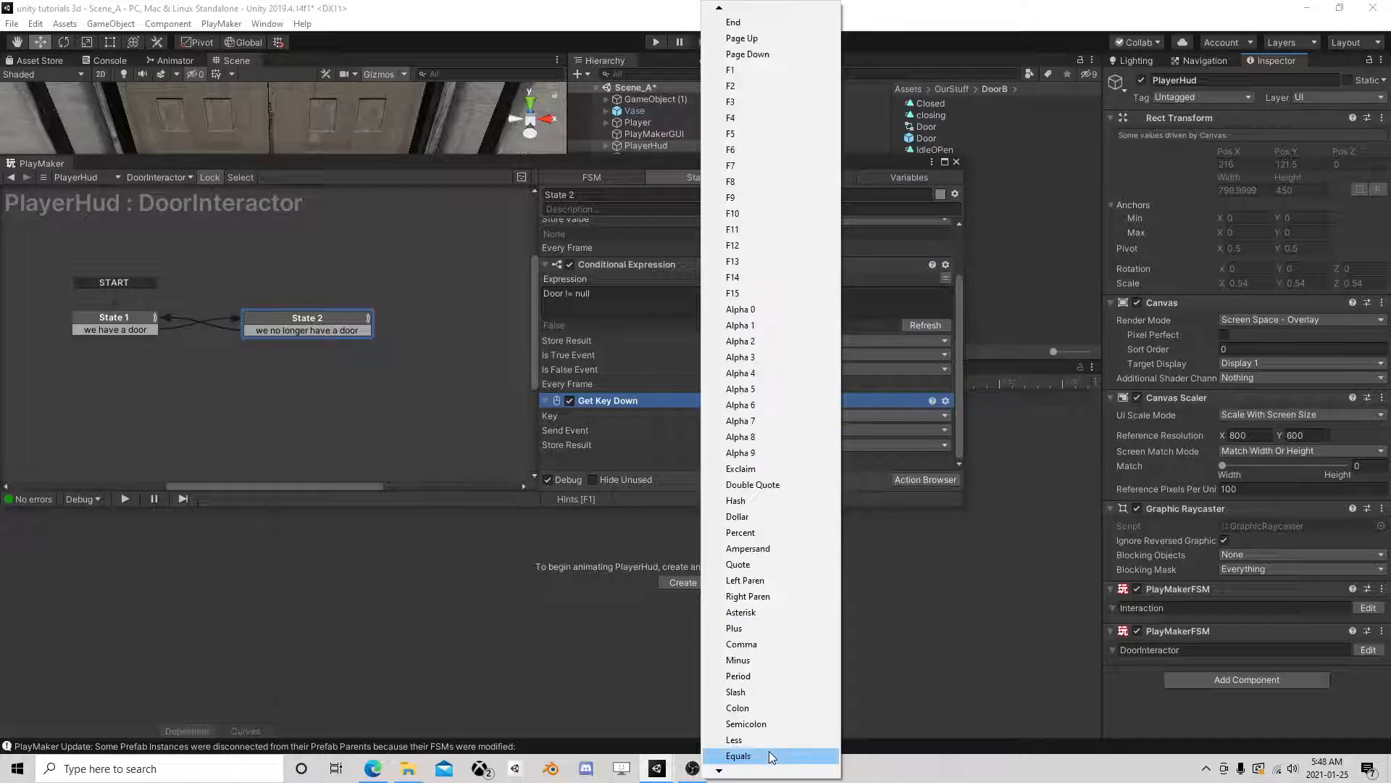
click(750, 726)
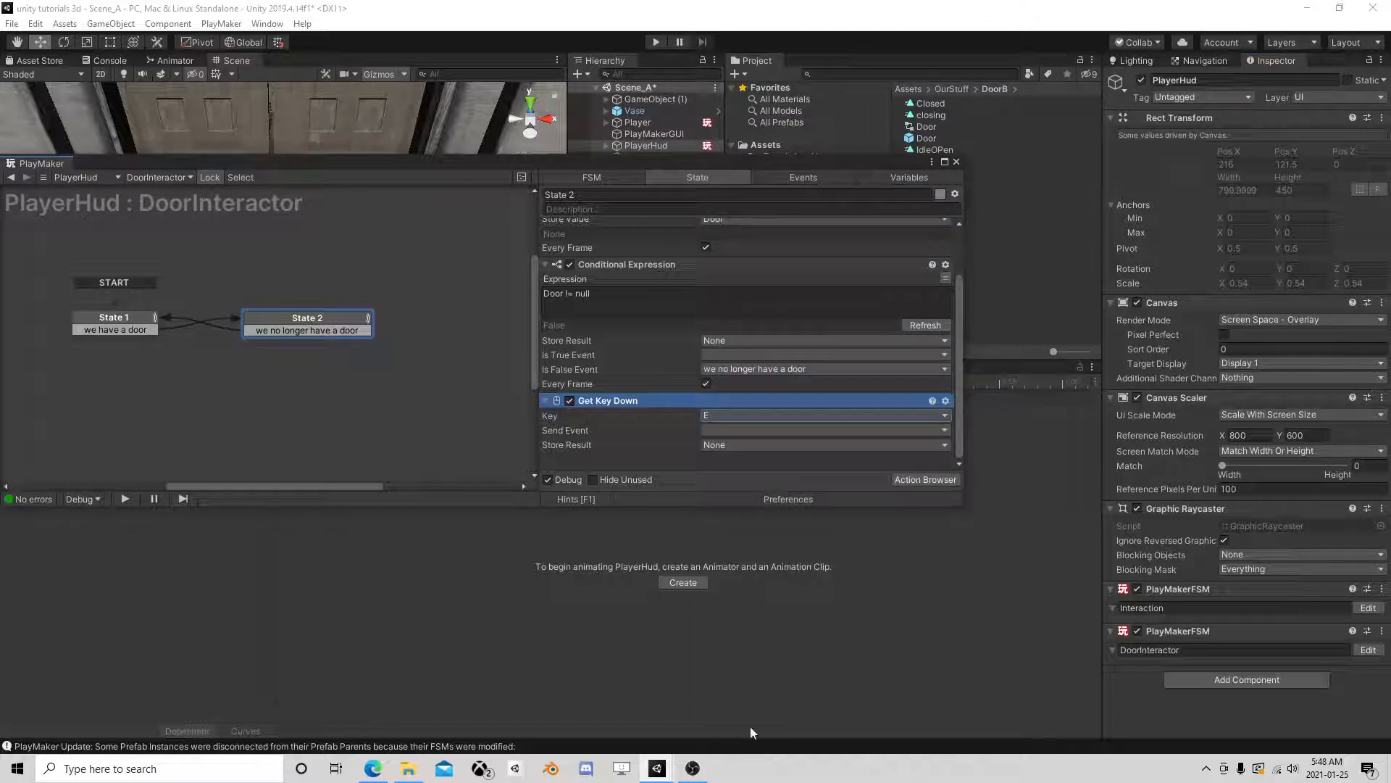
Step: Create a new event named "open" as the event sent by State 2's Get Key Down action
click(719, 428)
click(757, 547)
text(open)
key(Return)
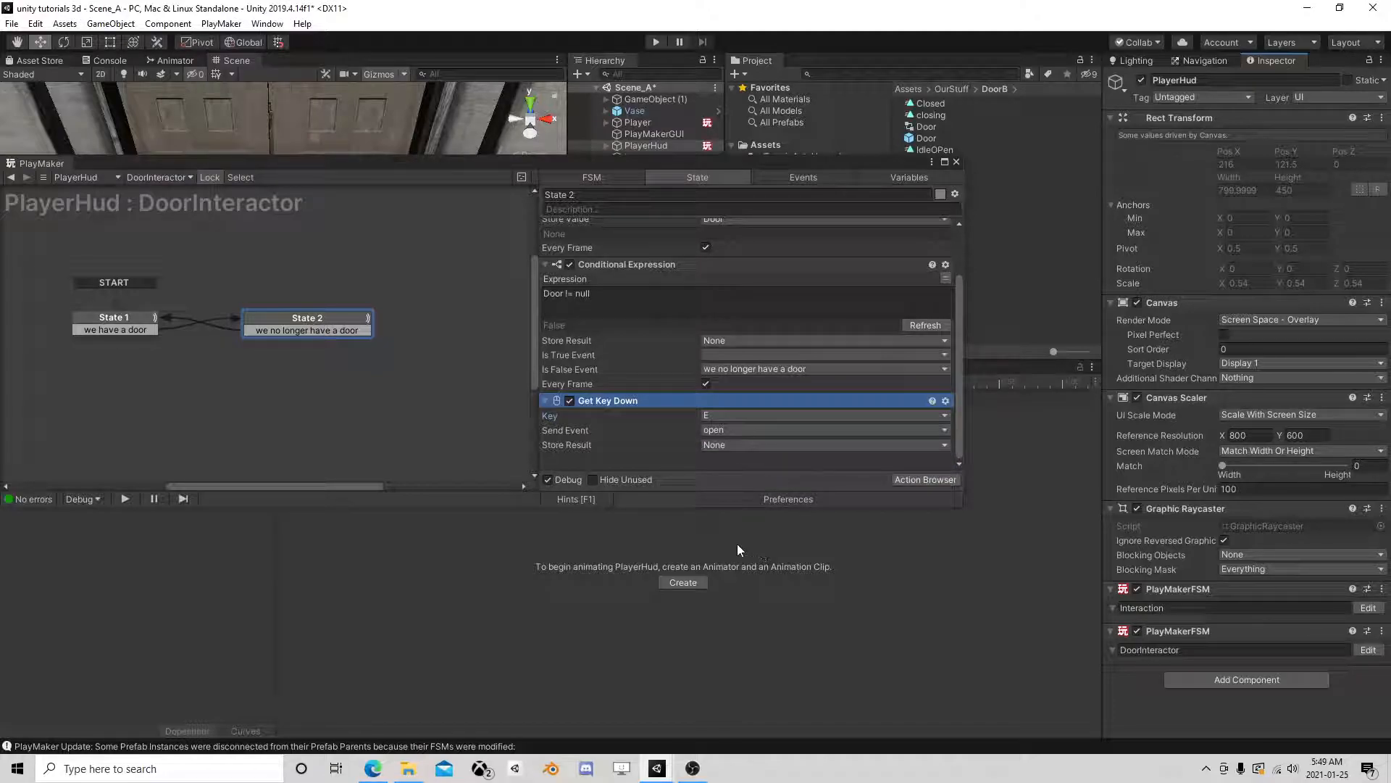
Step: Add an "open" transition to State 2 and link it to a new State 3 placed below
right_click(322, 314)
mouse_move(363, 323)
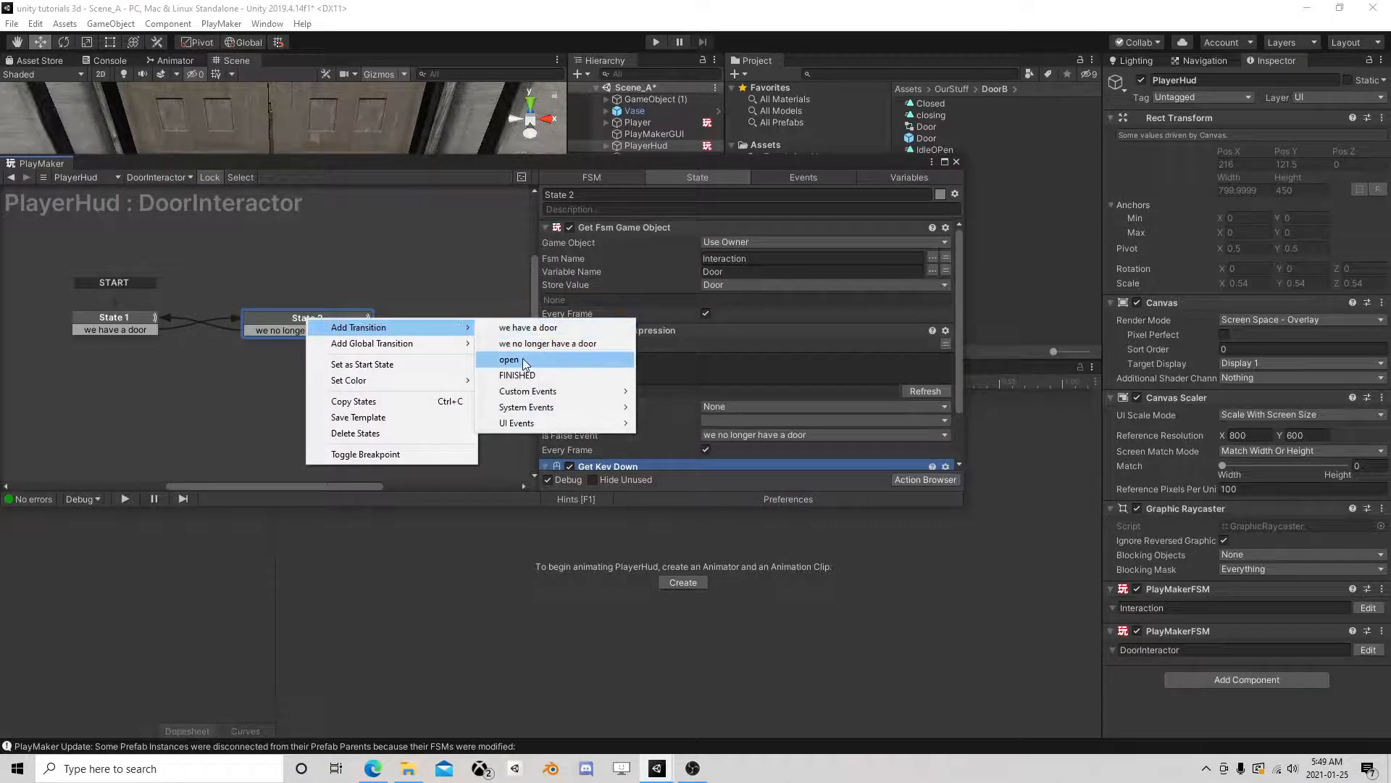
click(524, 358)
right_click(210, 395)
click(234, 403)
drag(325, 342, 291, 378)
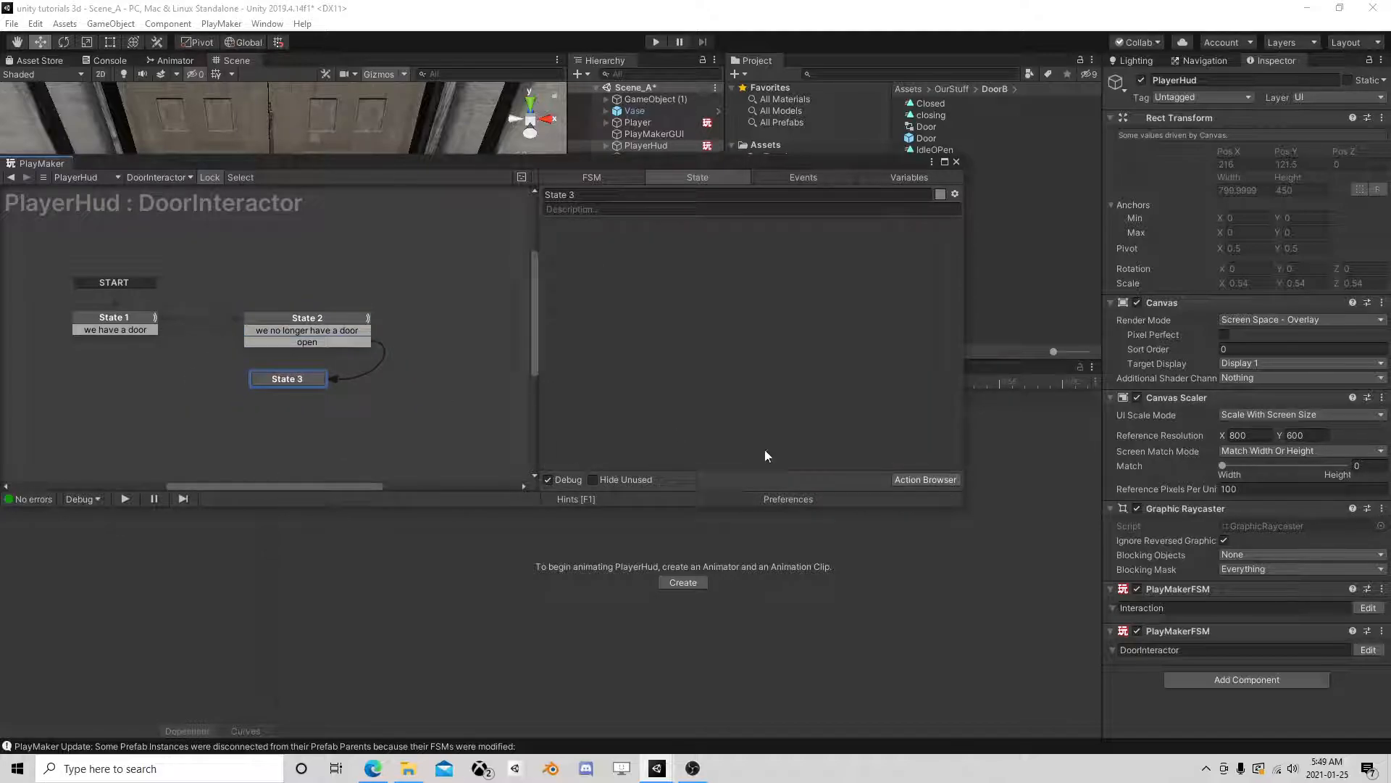
Step: Add a Get Fsm Bool action to State 3
click(906, 480)
text(get g)
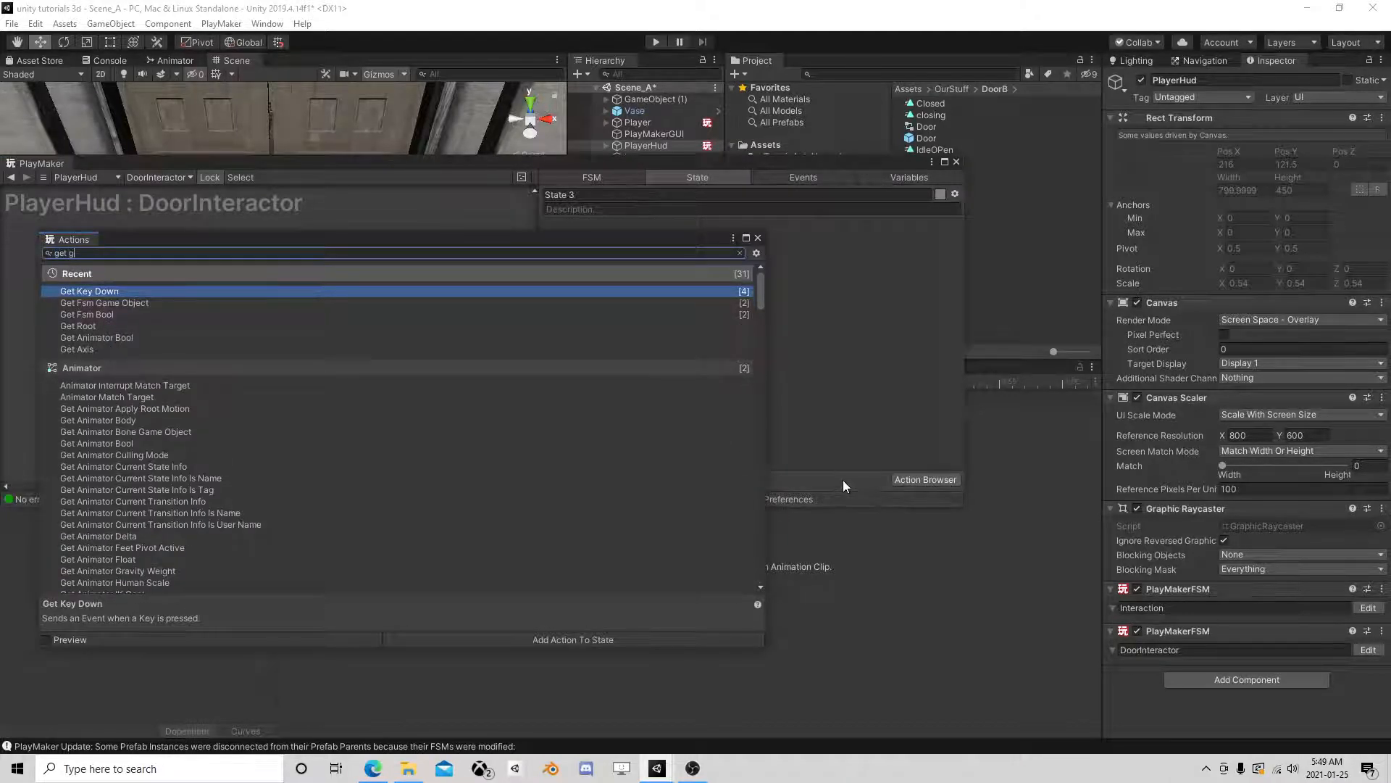
key(BackSpace)
text(fsm boo)
double_click(153, 293)
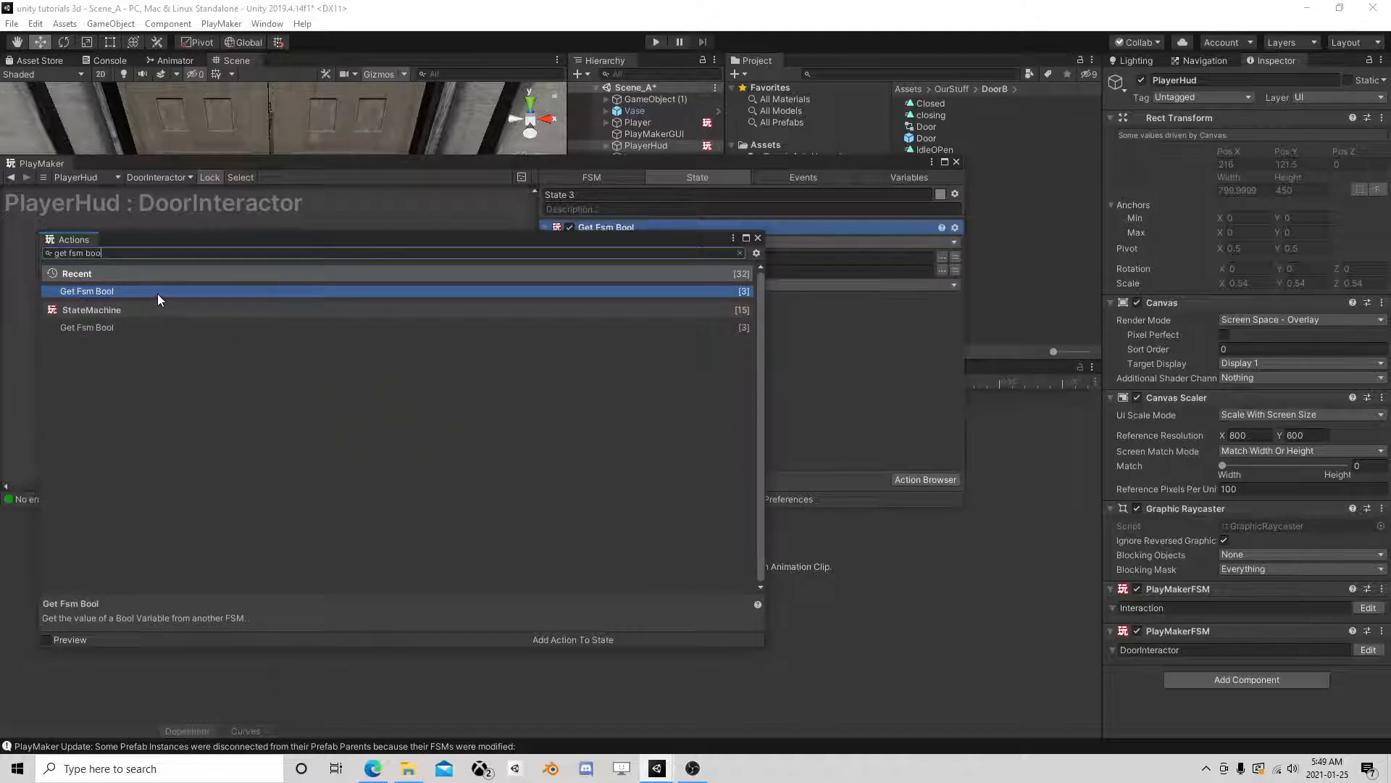
click(757, 238)
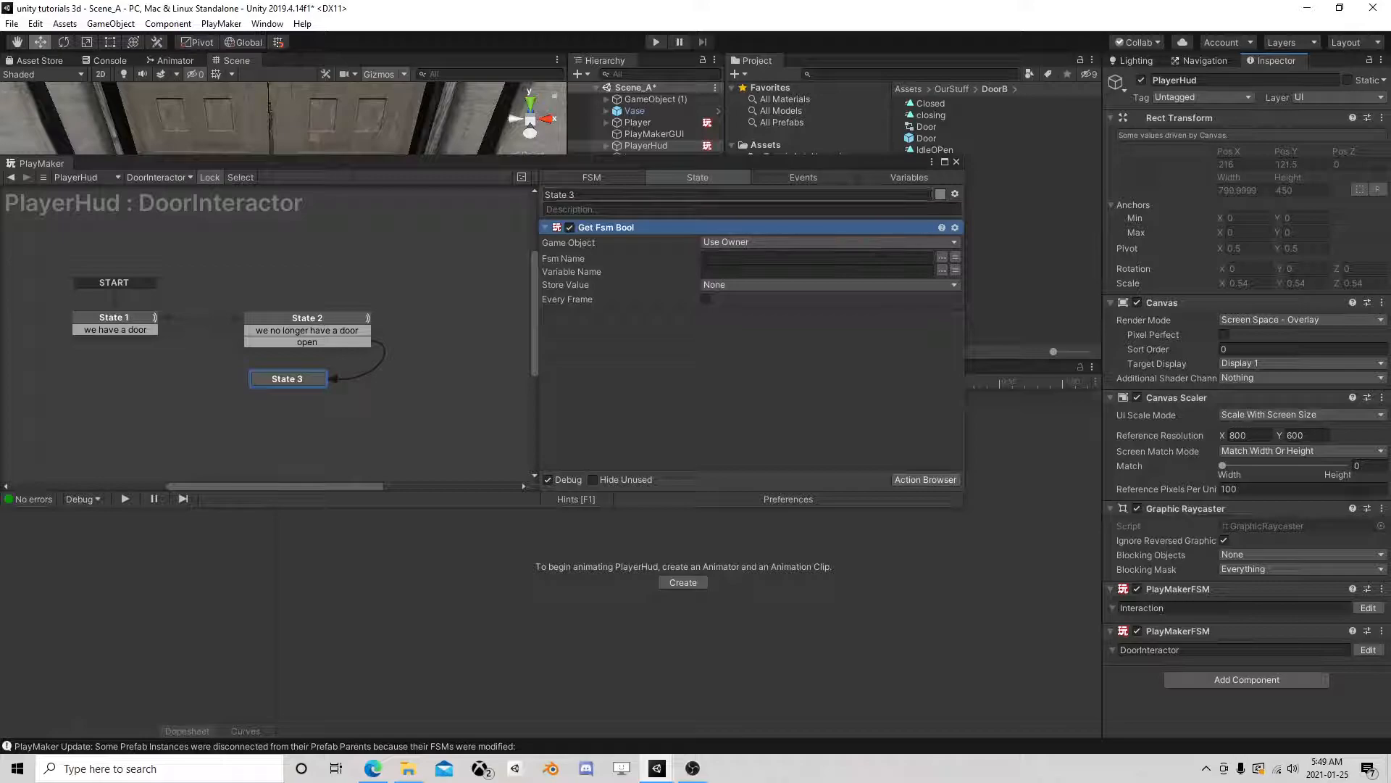
Step: Move the PlayMaker window off the Hierarchy and set Get Fsm Bool to Specify Game Object
drag(906, 161, 468, 111)
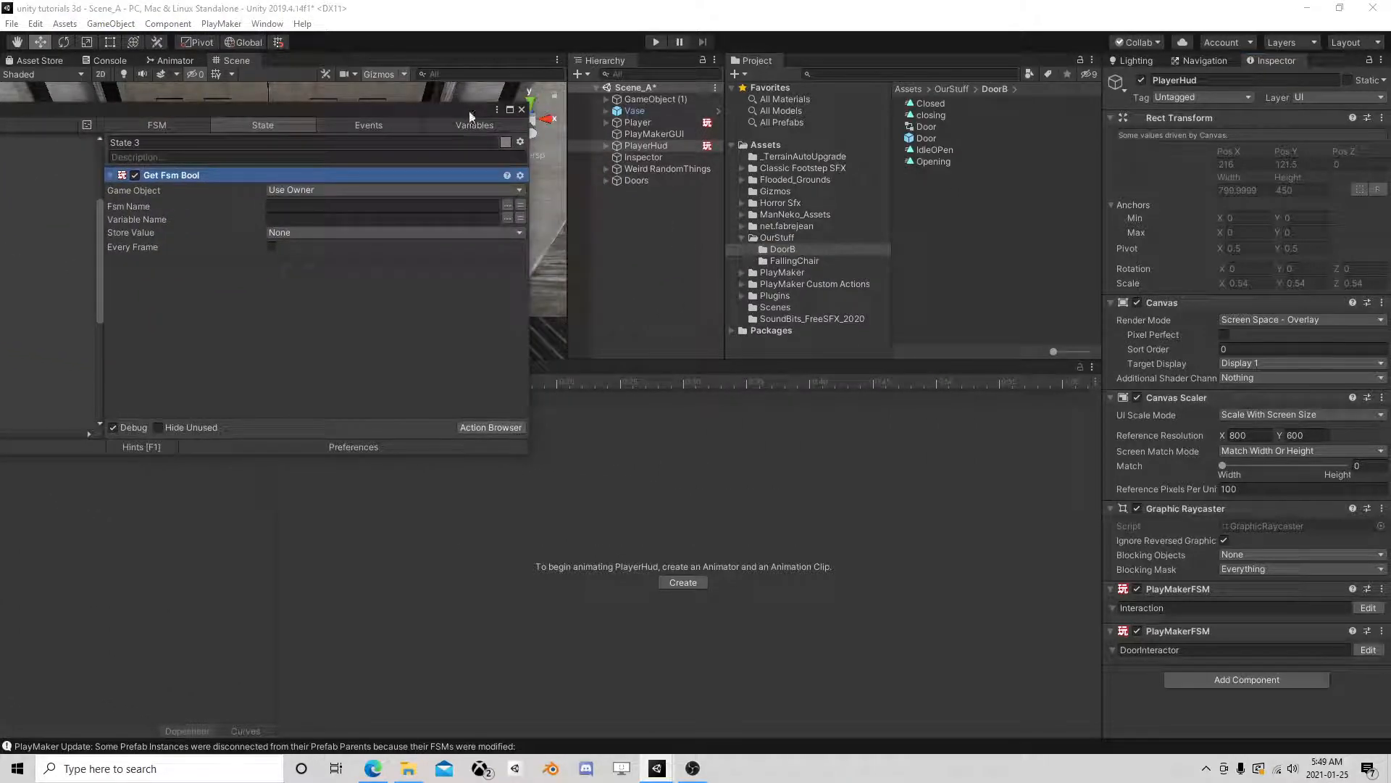
click(310, 189)
click(327, 222)
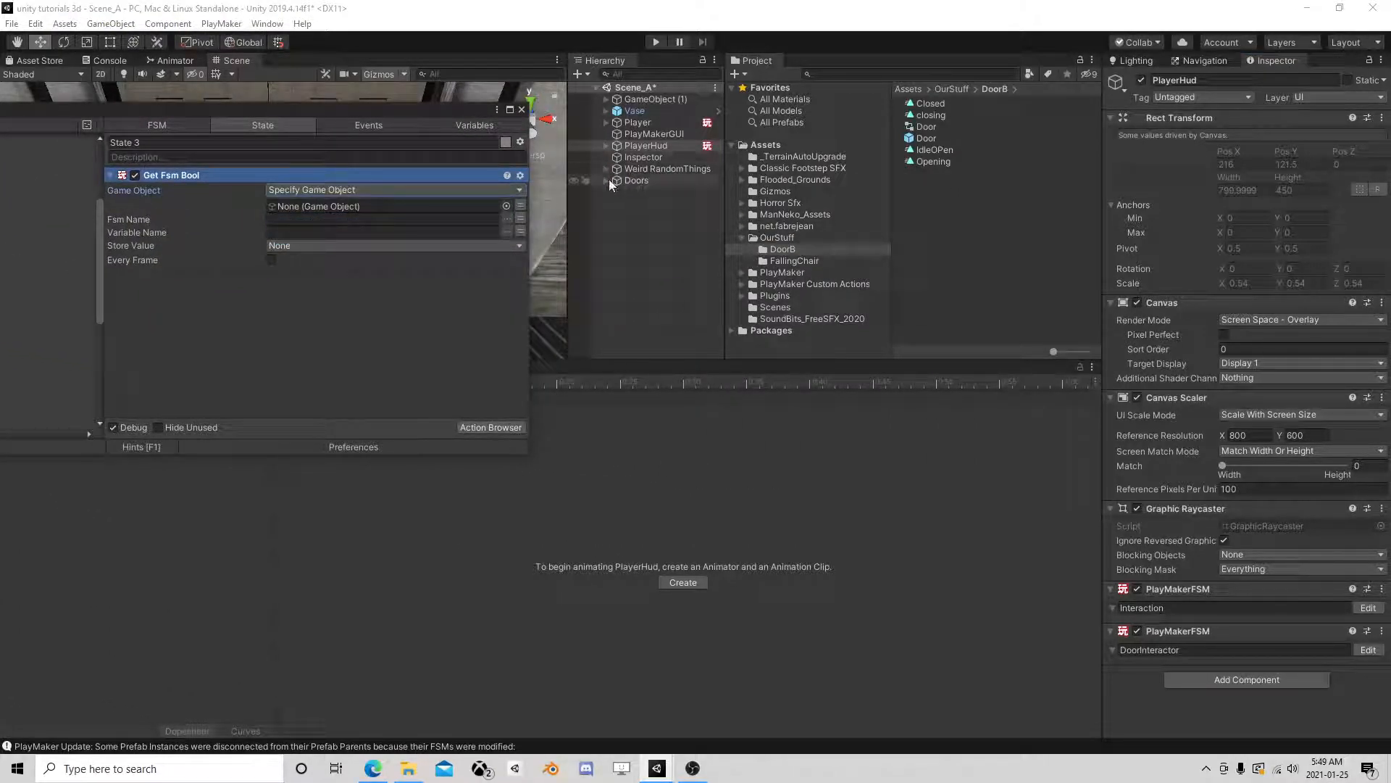
Step: Expand Doors and Door (1) in the scene and select the Villa1_Door_B (1) mesh to inspect its components
click(636, 180)
click(606, 180)
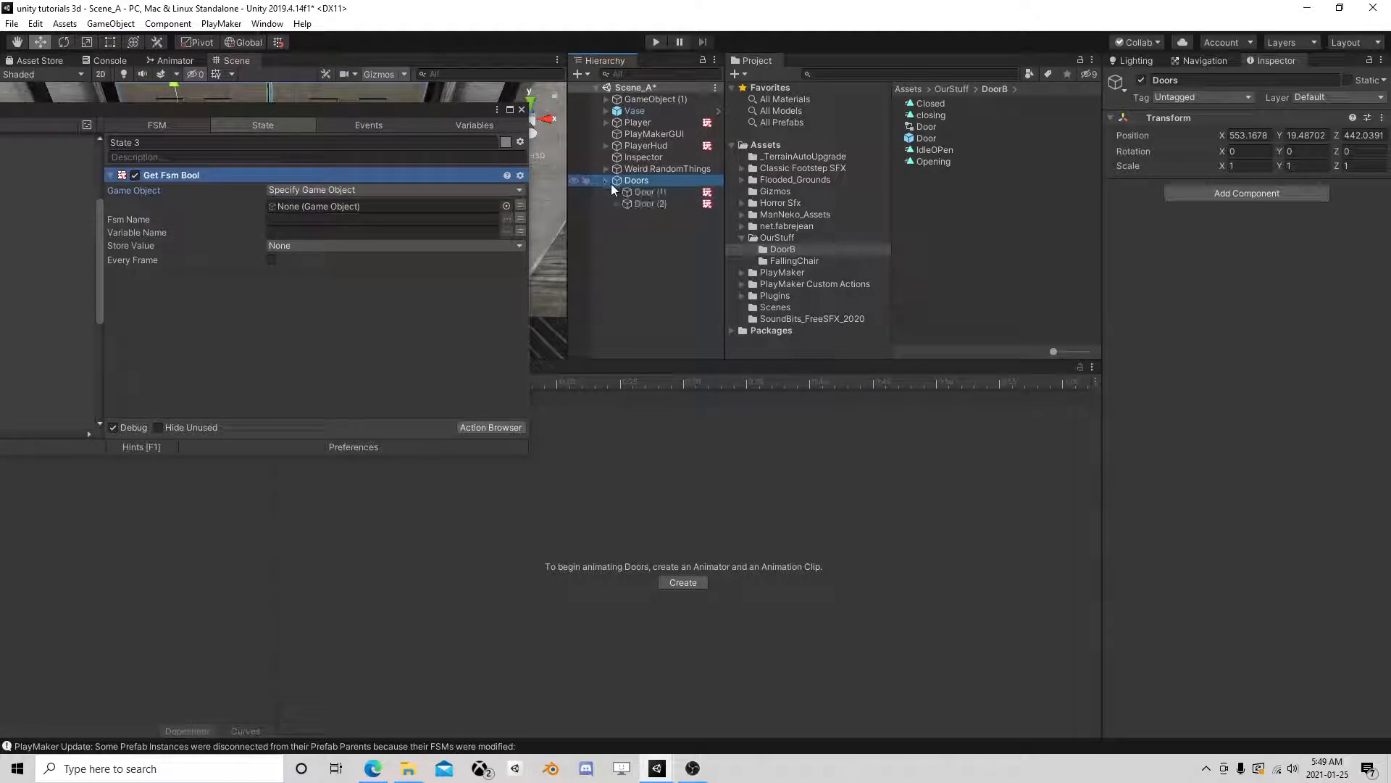
click(636, 191)
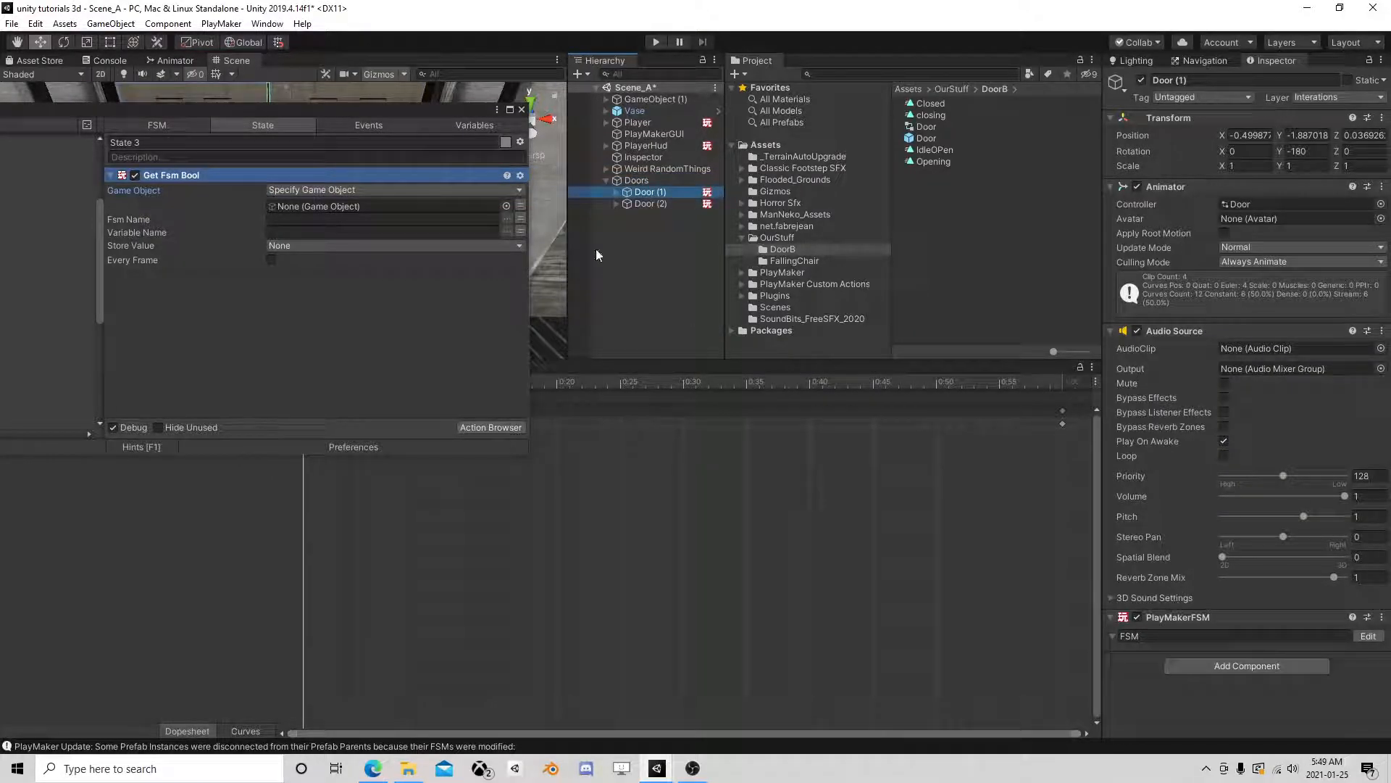
click(615, 192)
click(655, 215)
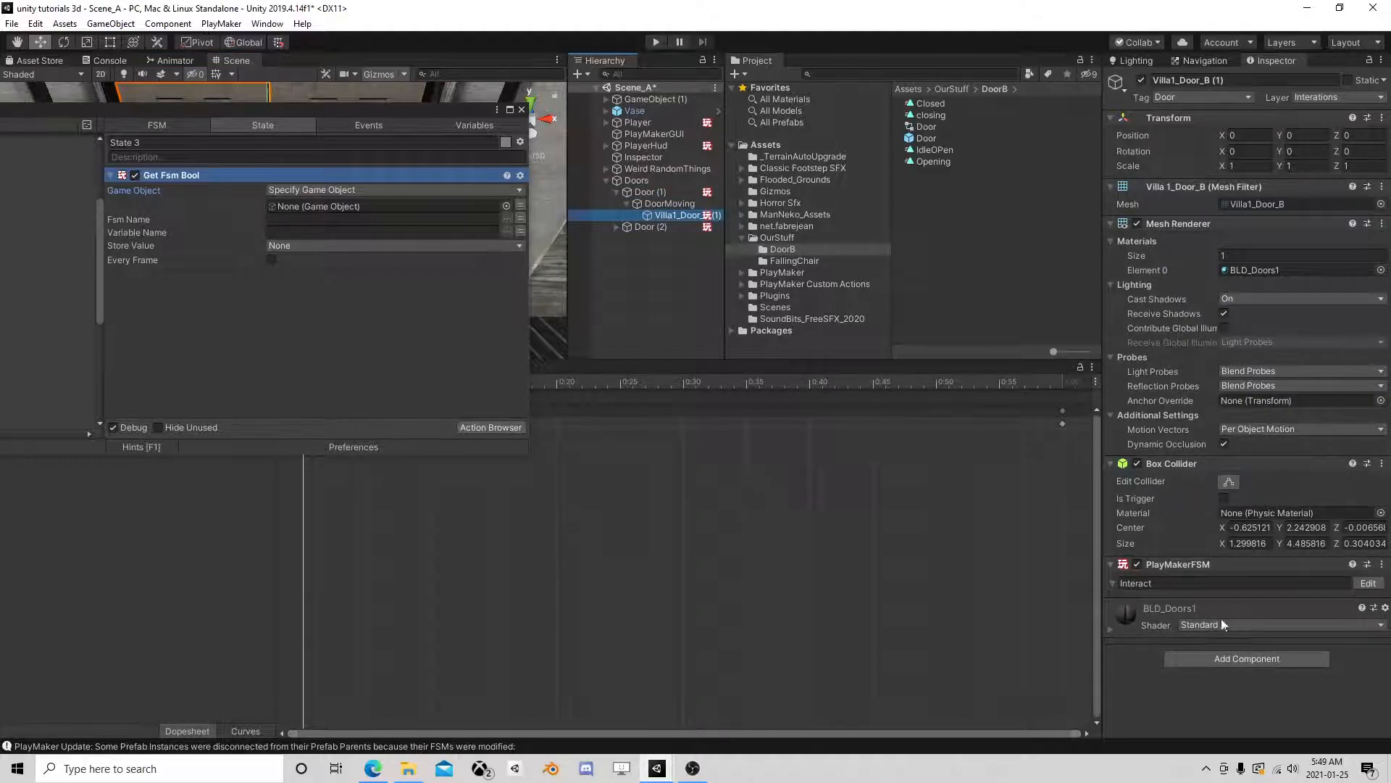
Step: Assign Villa1_Door_B (1) to State 3's Get Fsm Bool and read the IsLocked variable from its Interact FSM
drag(1175, 564, 347, 210)
click(521, 373)
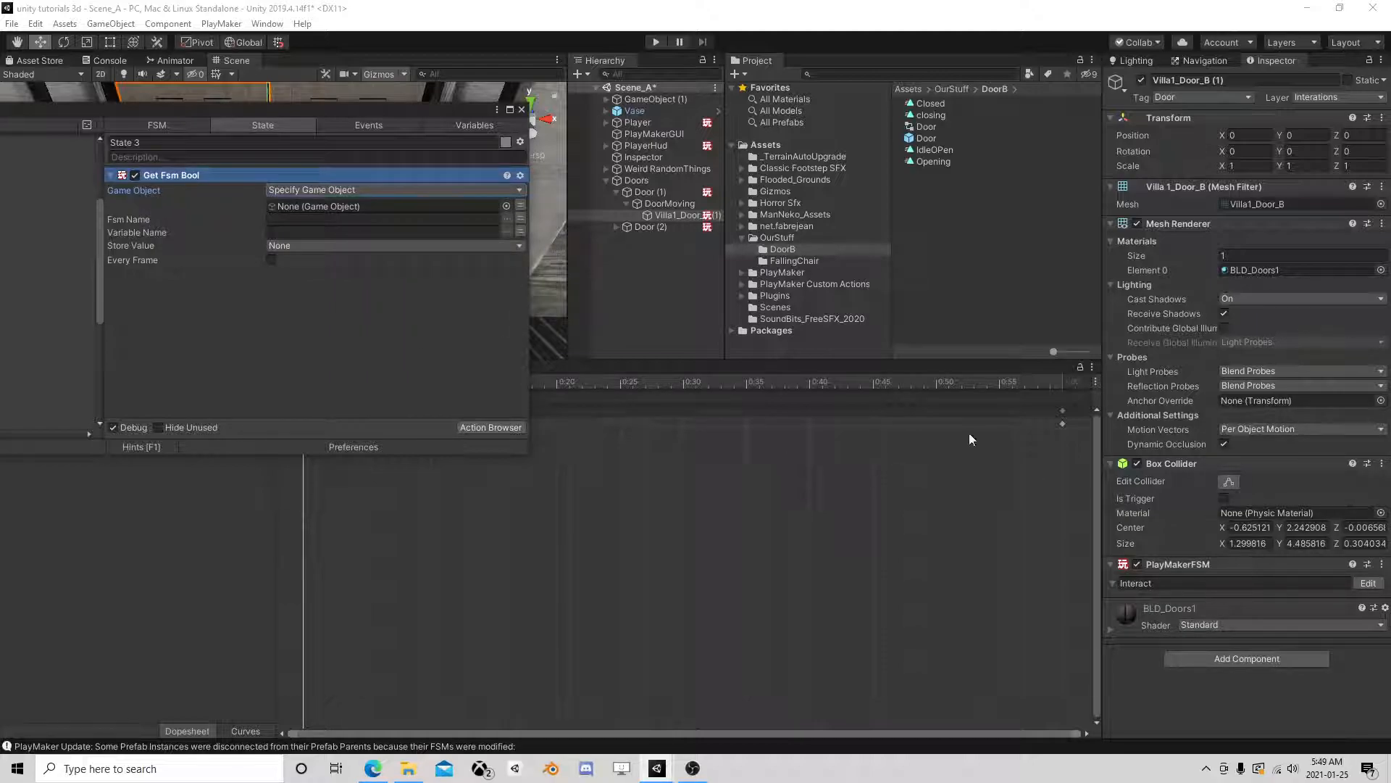
drag(663, 217, 356, 204)
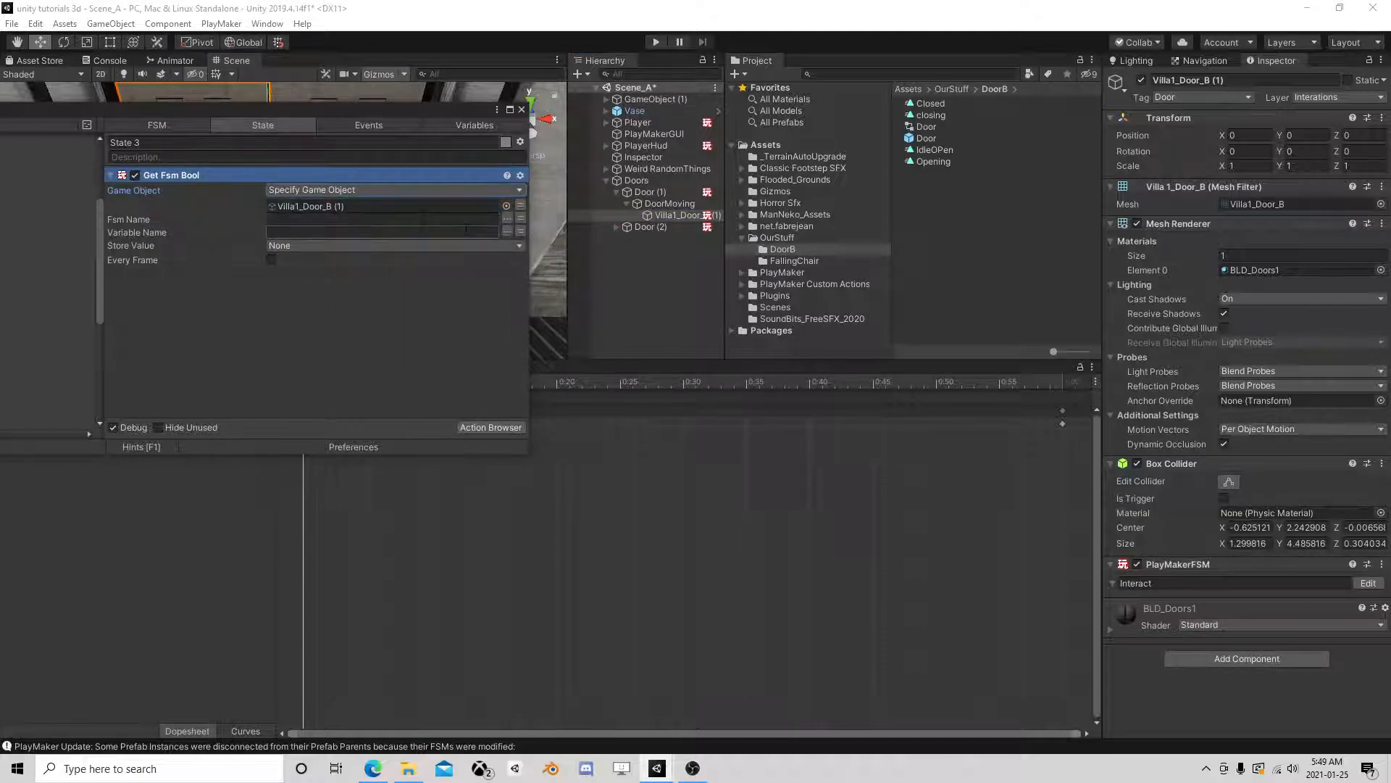
click(508, 219)
click(562, 230)
click(507, 231)
click(549, 242)
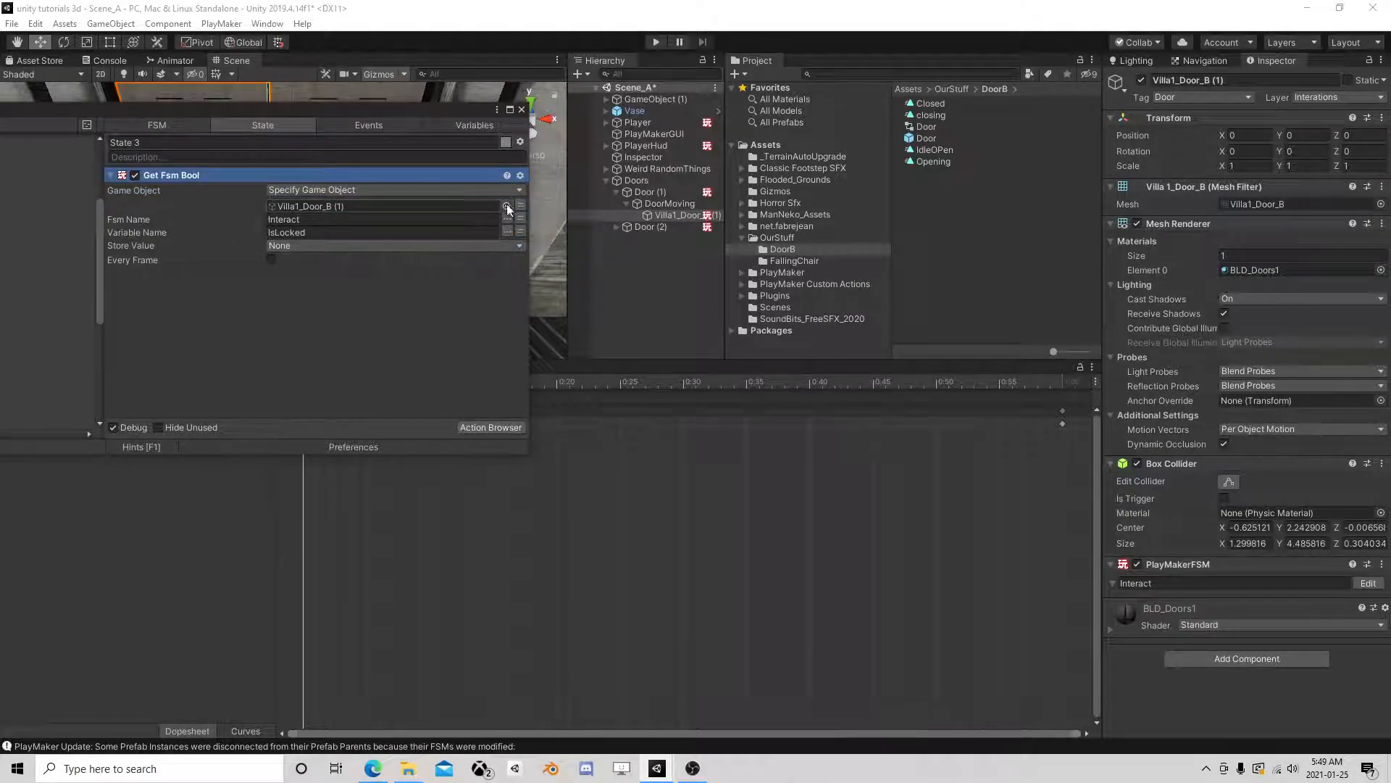
Step: Switch Get Fsm Bool's game object to the Door variable and store the result in a new "is locked" variable
click(521, 206)
click(357, 240)
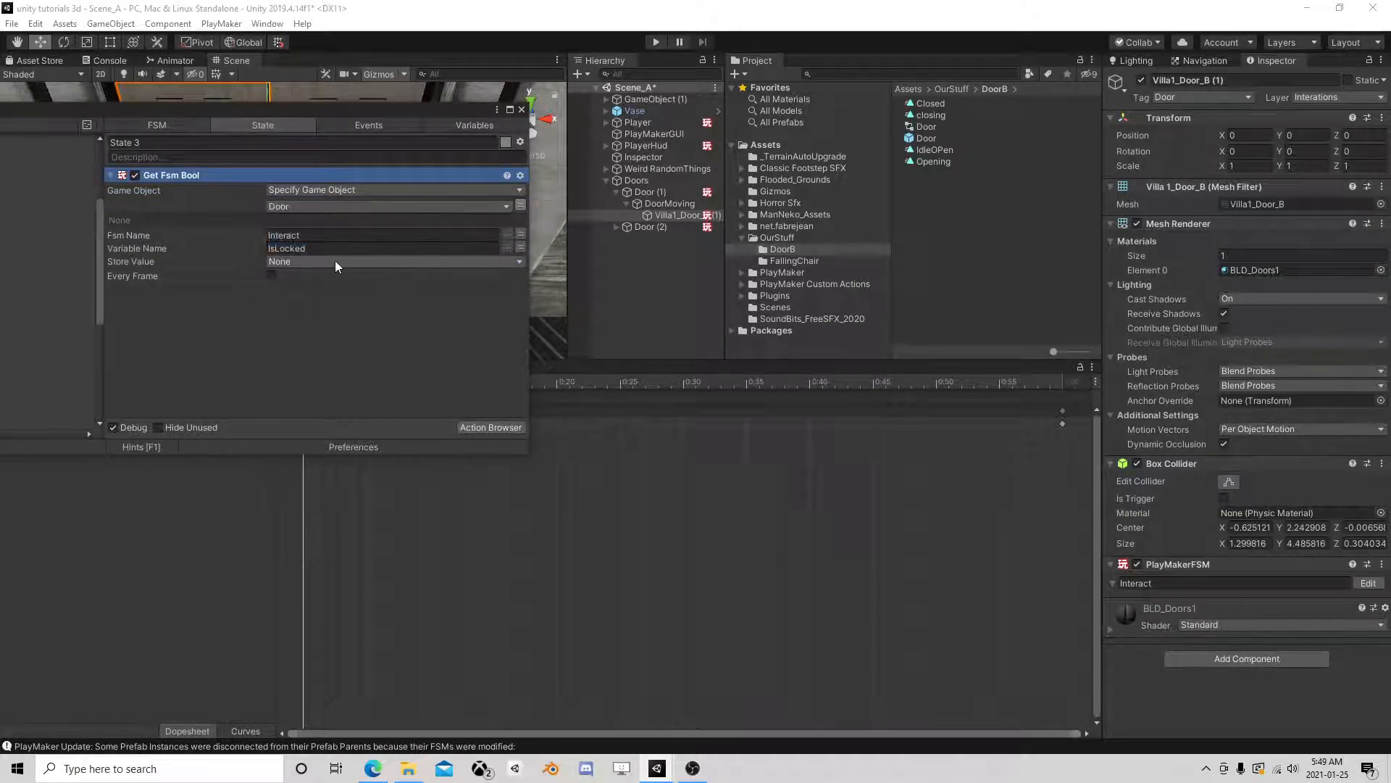
click(334, 261)
click(318, 298)
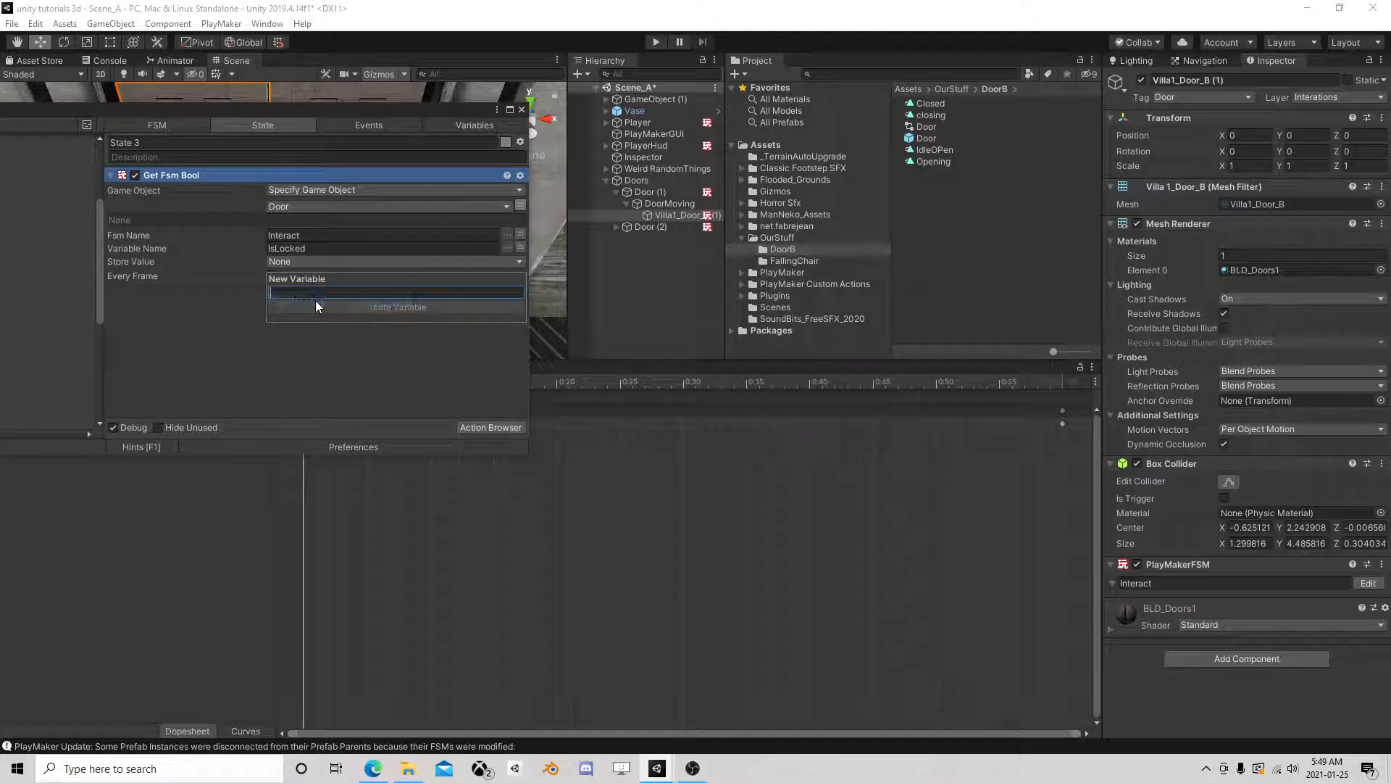
text(Is locked)
key(Return)
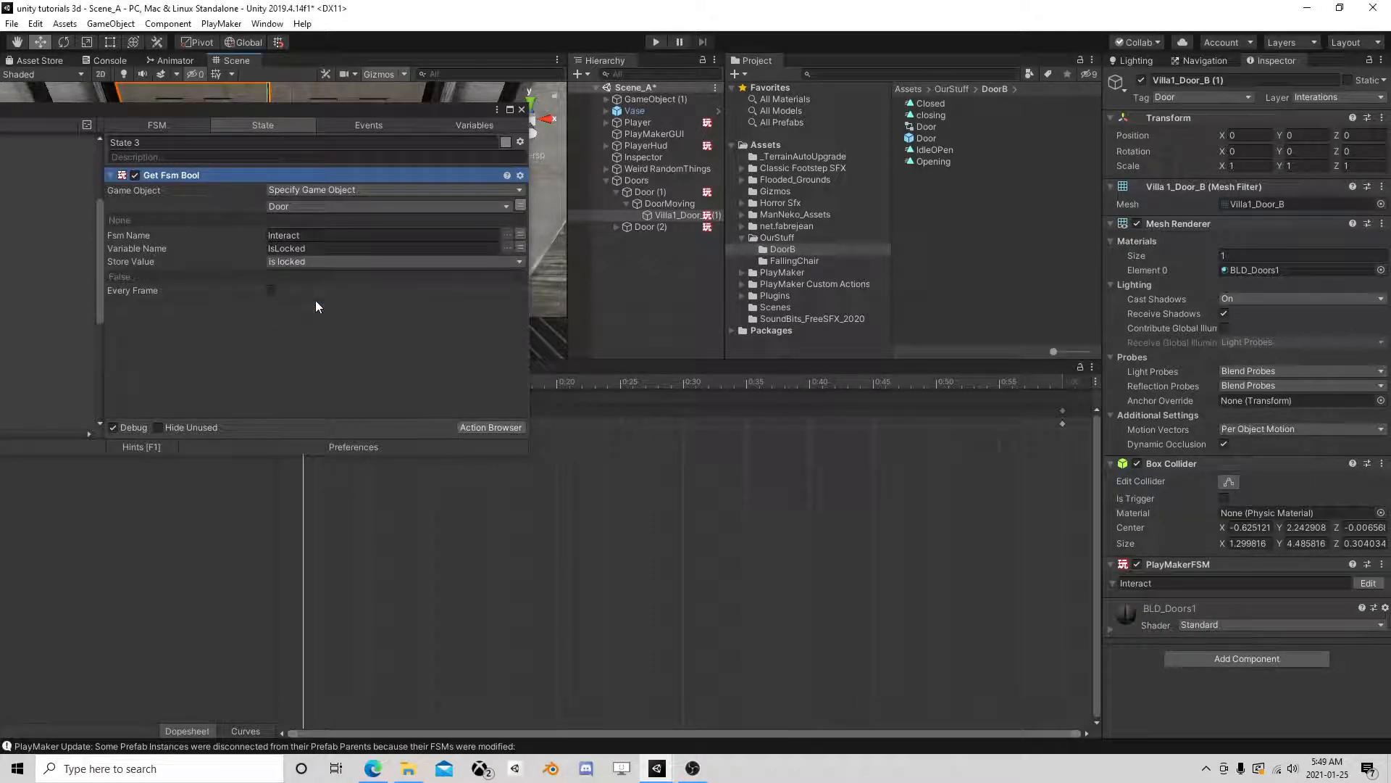
Step: Add a Bool Test action to State 3 and place it below Get Fsm Bool
click(502, 426)
text(bool)
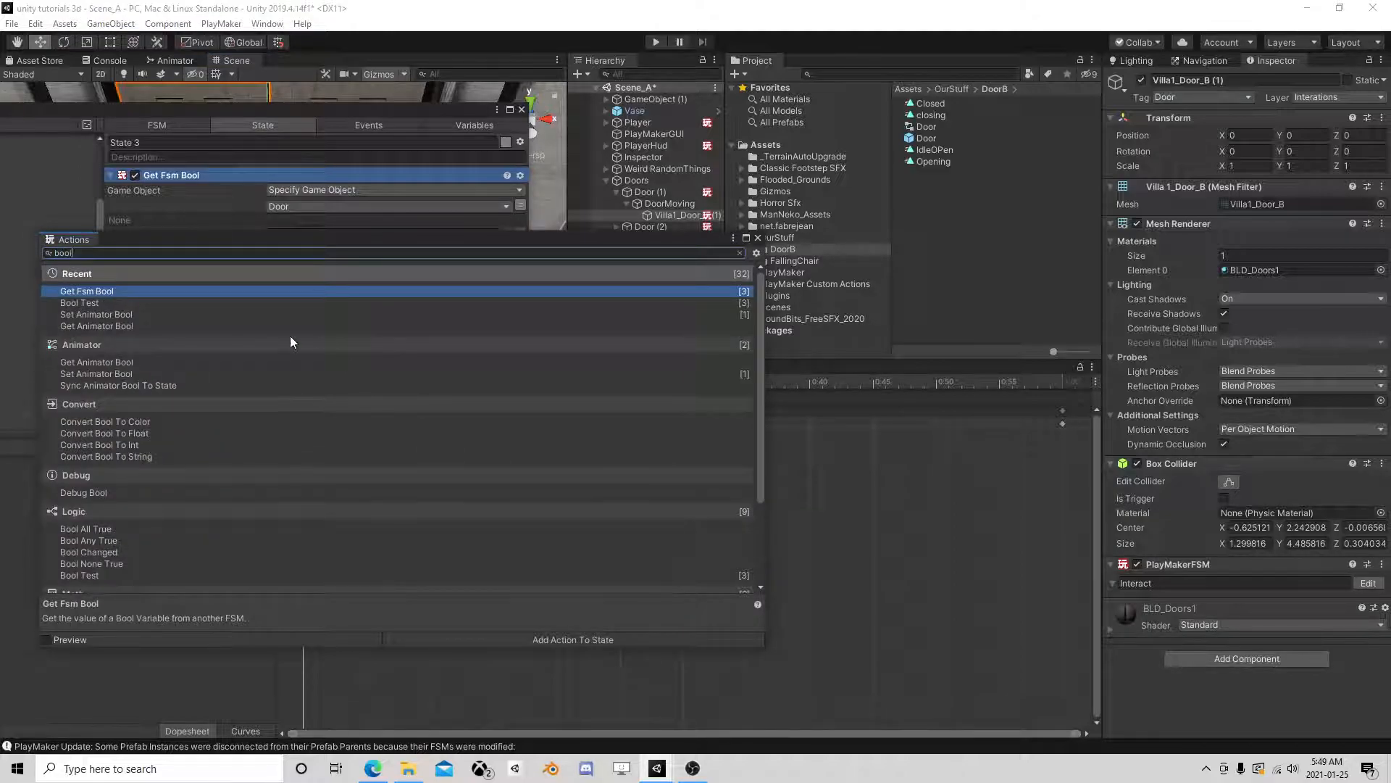
double_click(95, 304)
click(758, 239)
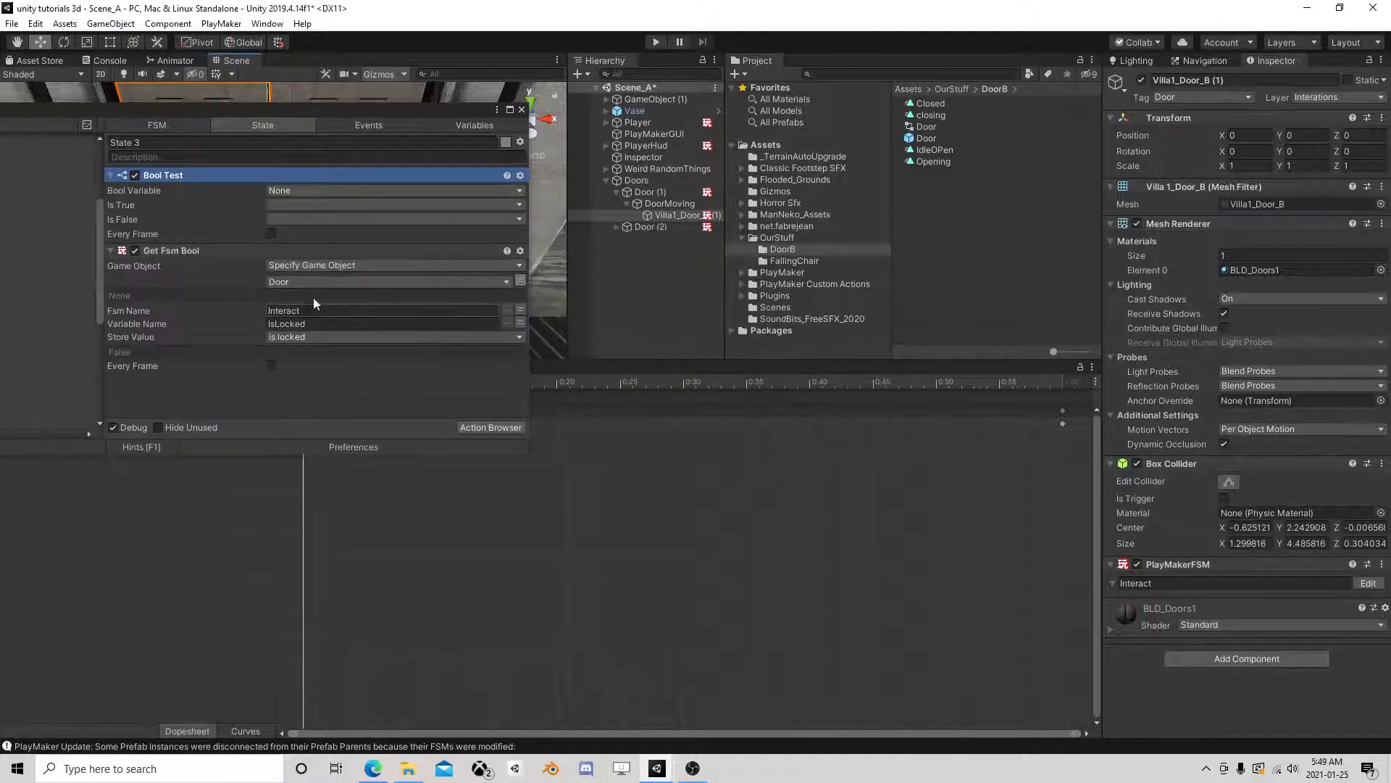
drag(139, 185, 207, 390)
Step: Have Bool Test check "is locked", sending a new "locked" event when true and a new "not locked" event when false
drag(238, 111, 750, 93)
click(813, 304)
click(812, 332)
click(811, 332)
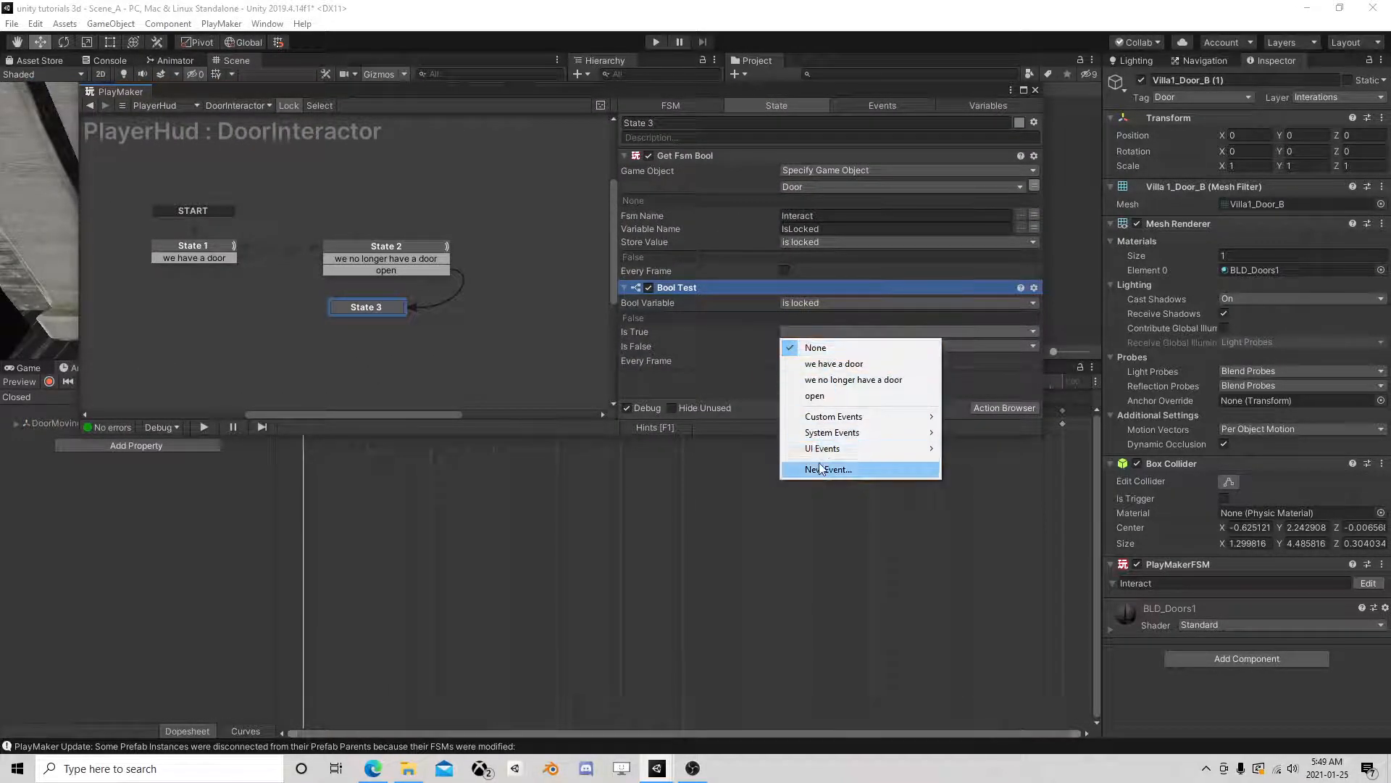
click(844, 468)
text(locked)
key(Return)
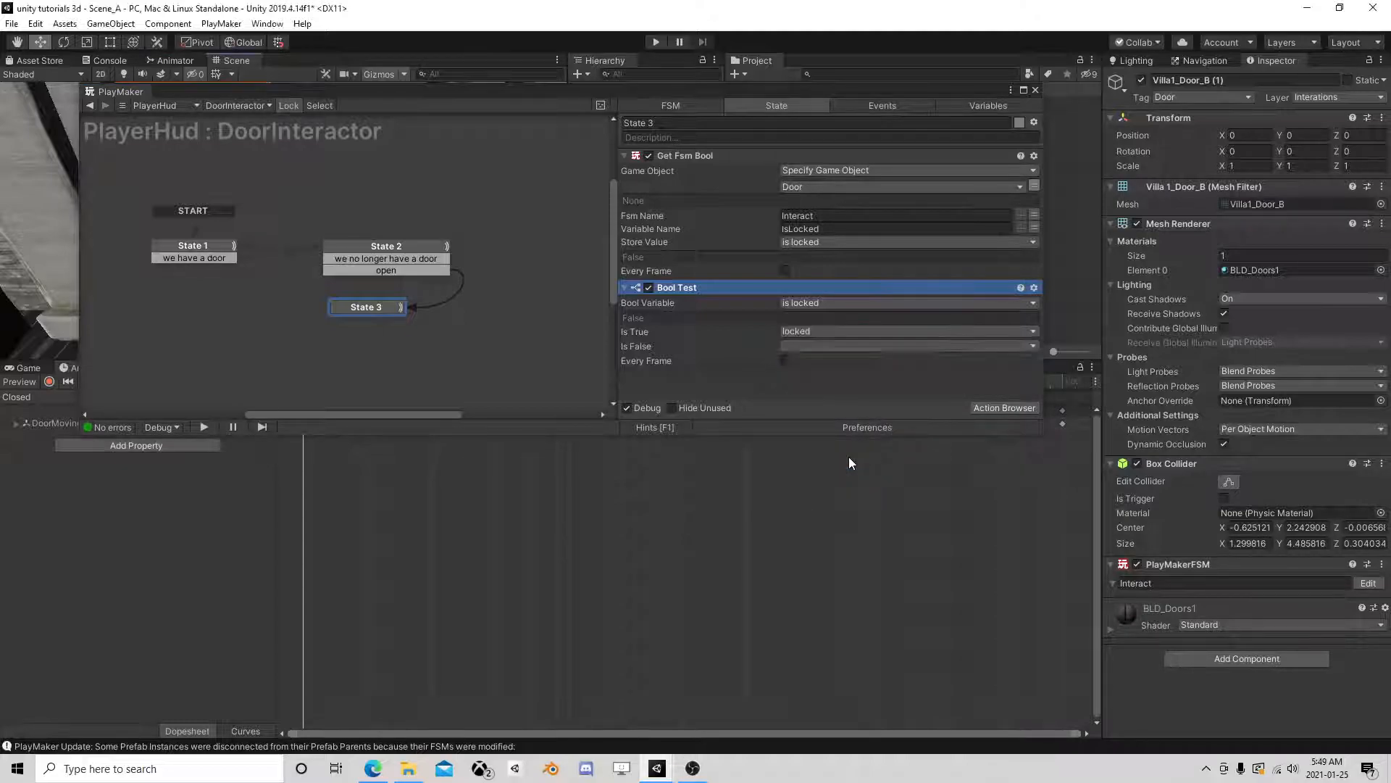
click(822, 346)
click(867, 507)
text(not locked)
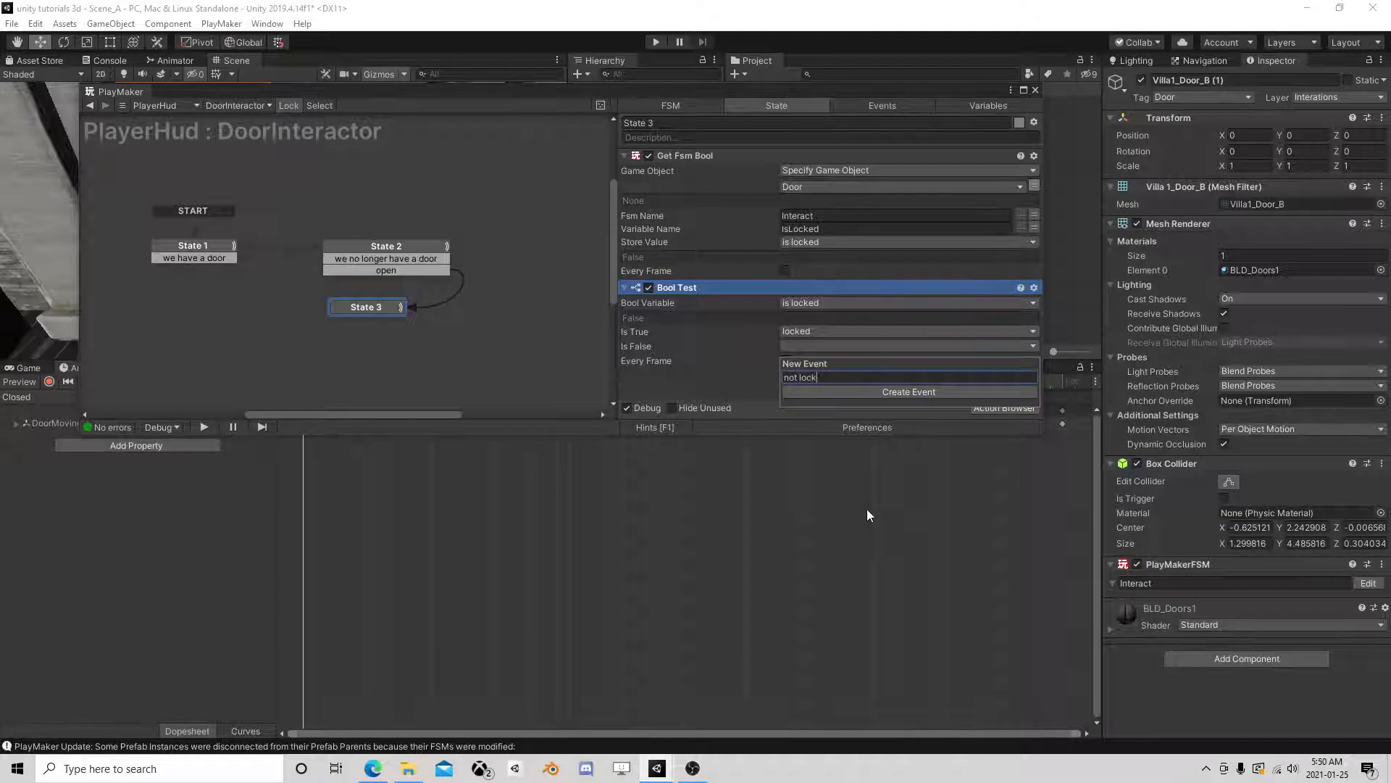
key(Return)
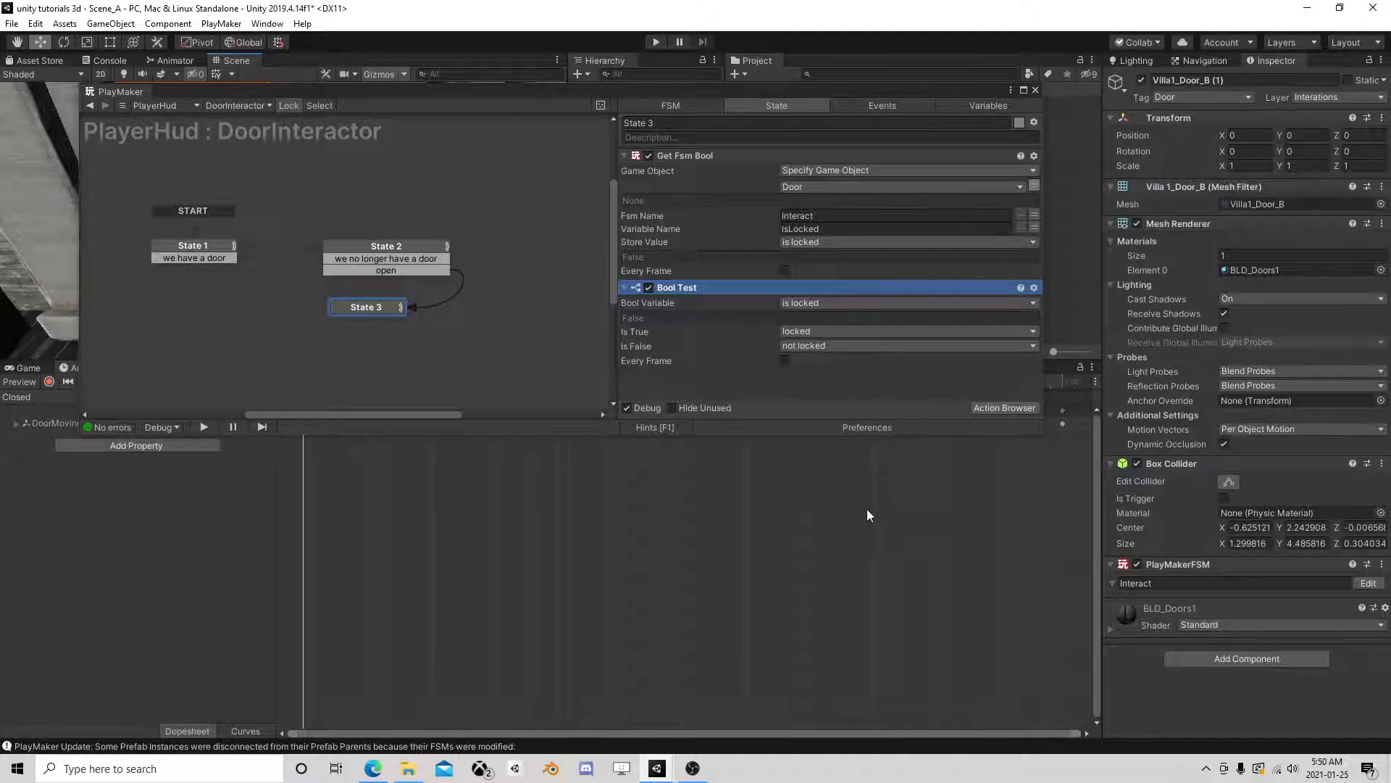
Step: Add "locked" and "not locked" transitions to State 3
right_click(355, 307)
mouse_move(442, 318)
click(565, 366)
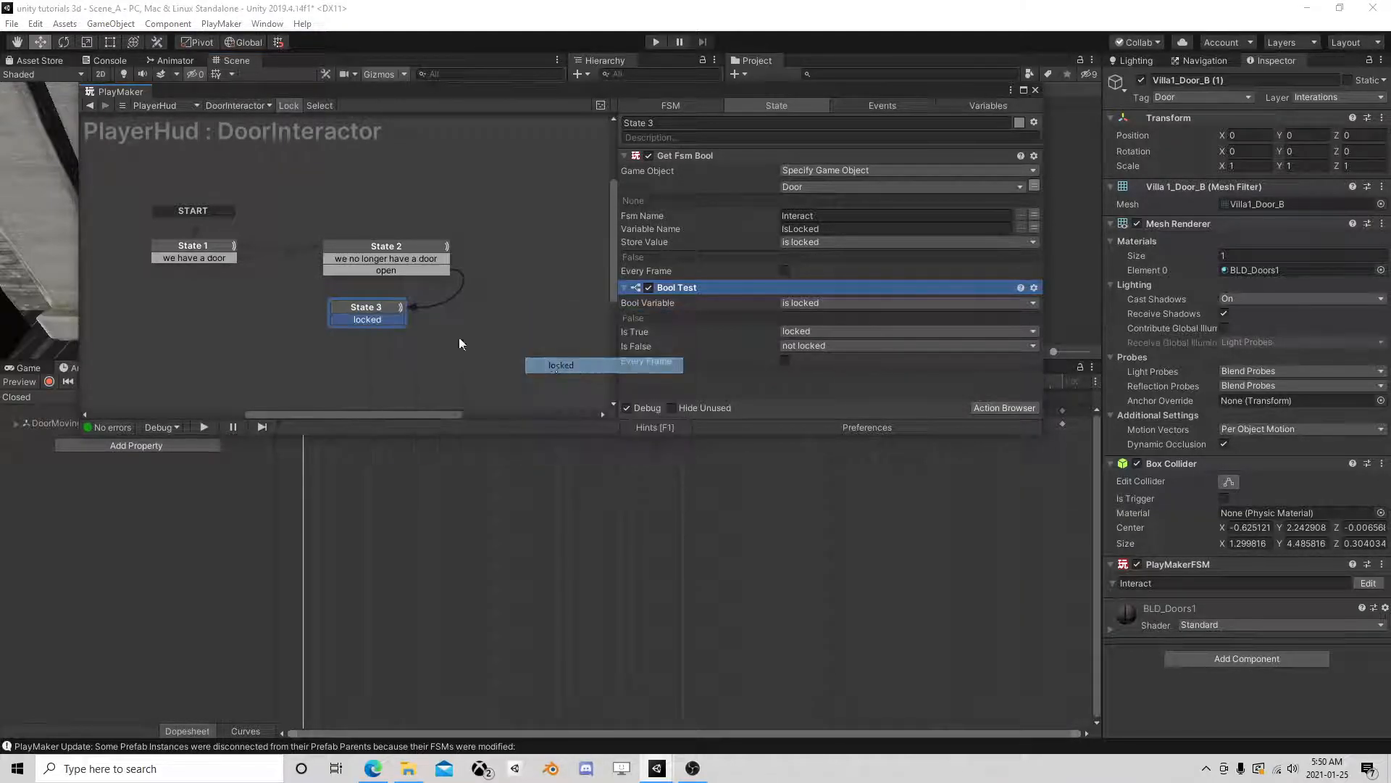
right_click(378, 308)
click(600, 384)
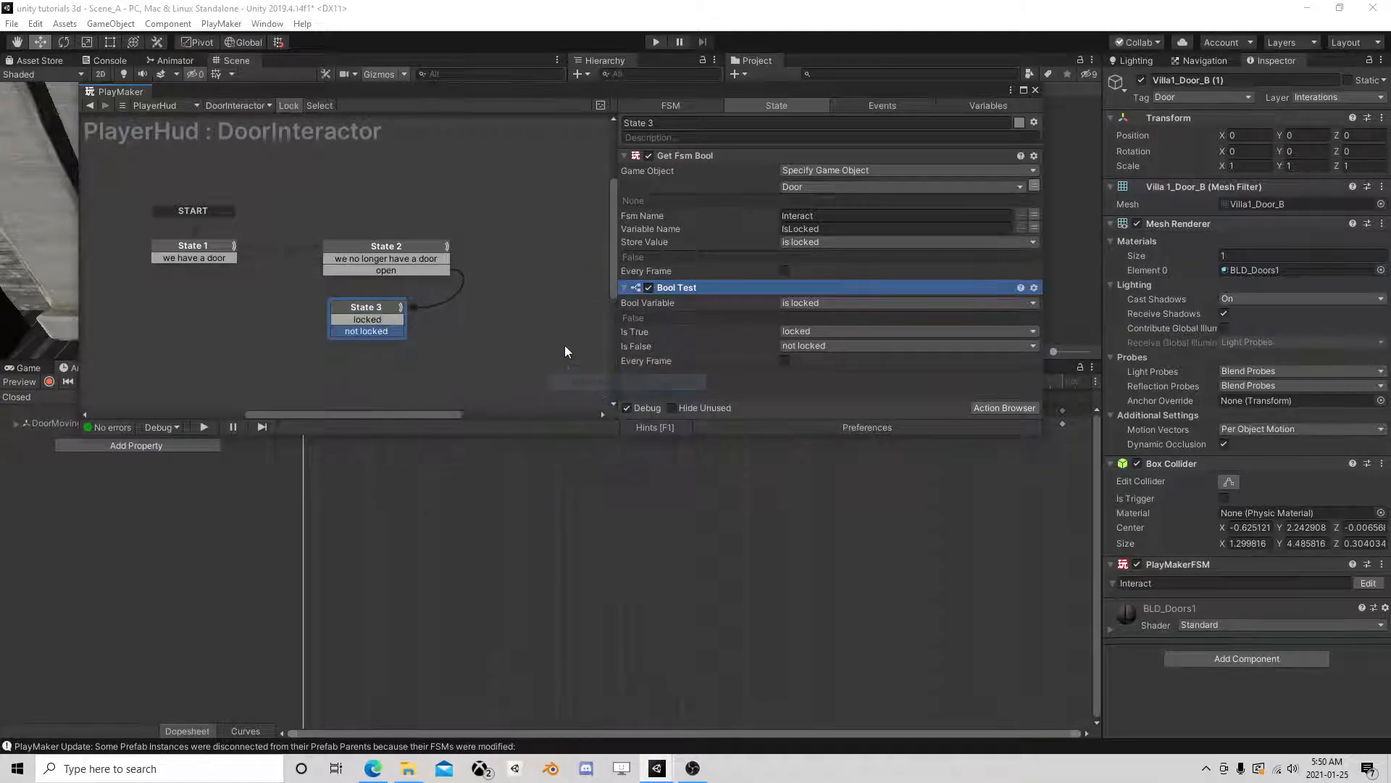
Step: Create State 4 beside State 3 and link State 3's "locked" transition to it
right_click(510, 319)
click(533, 325)
drag(375, 319, 226, 320)
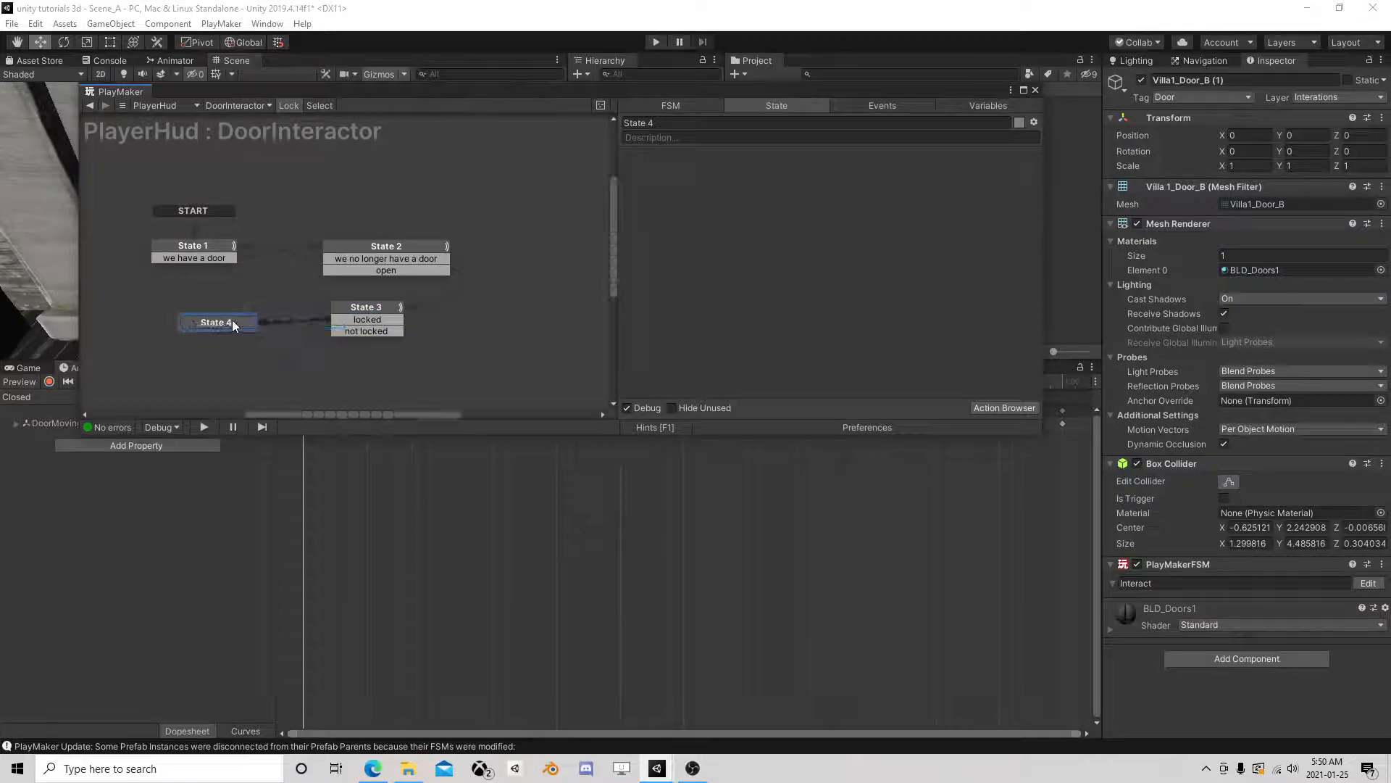
Step: Add a FINISHED transition to State 4, link it to State 2, and reposition State 4 below State 1
right_click(227, 323)
mouse_move(326, 332)
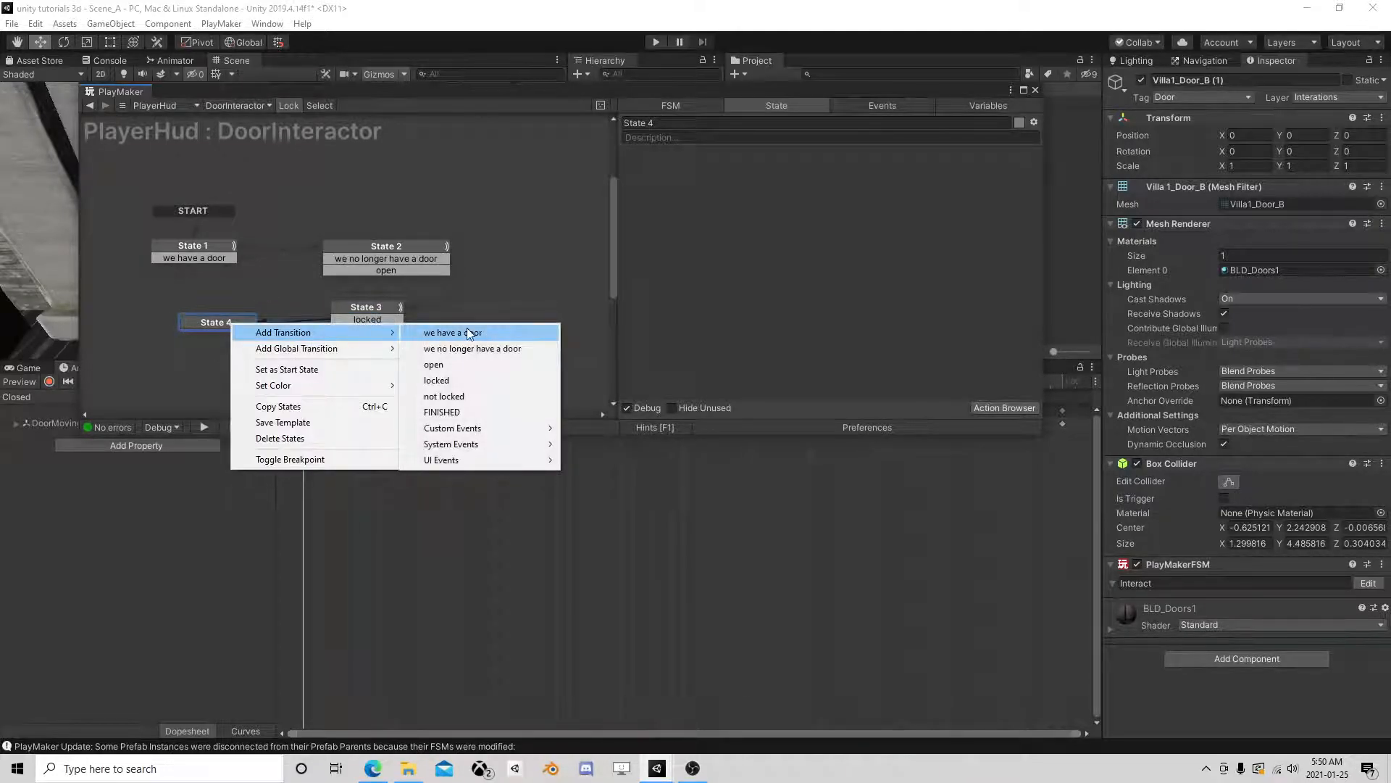
click(442, 411)
drag(245, 335, 186, 268)
drag(215, 335, 338, 259)
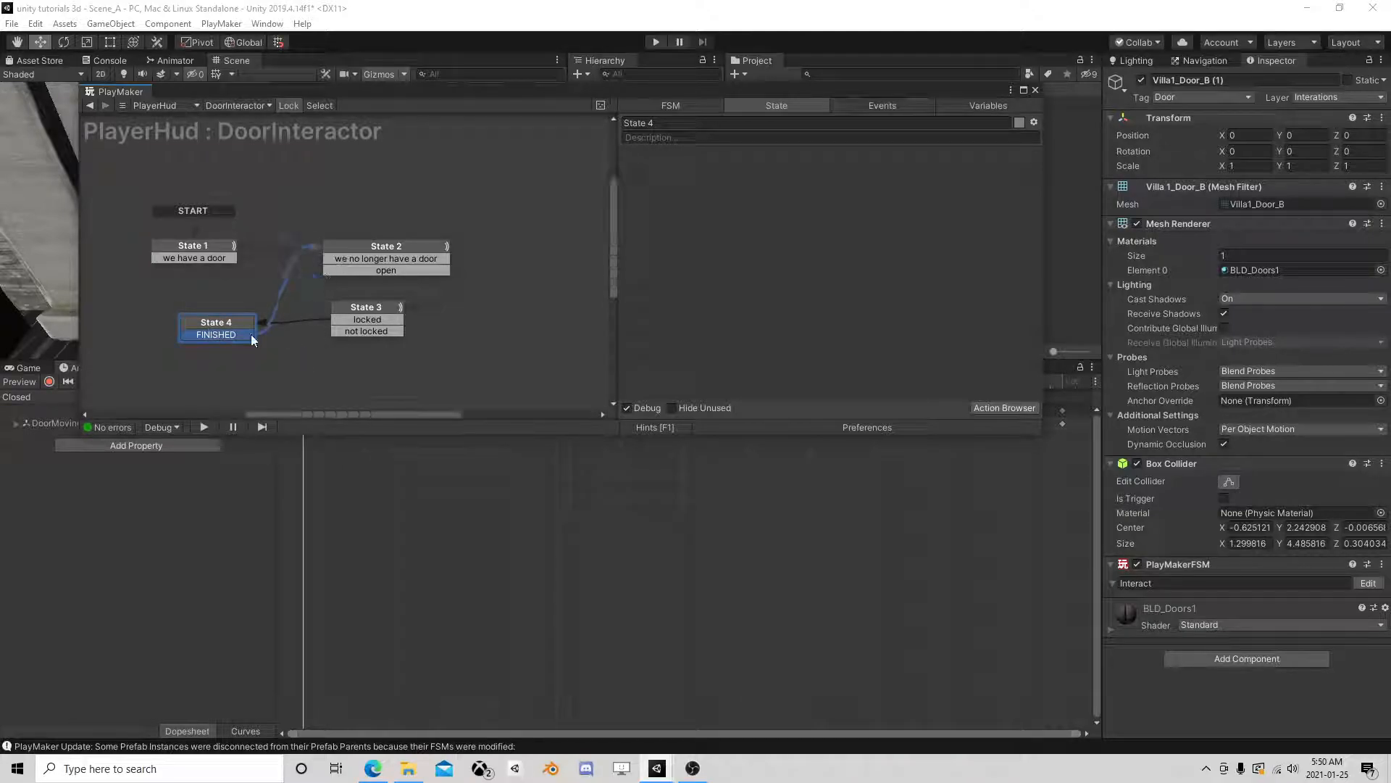
drag(226, 321, 195, 310)
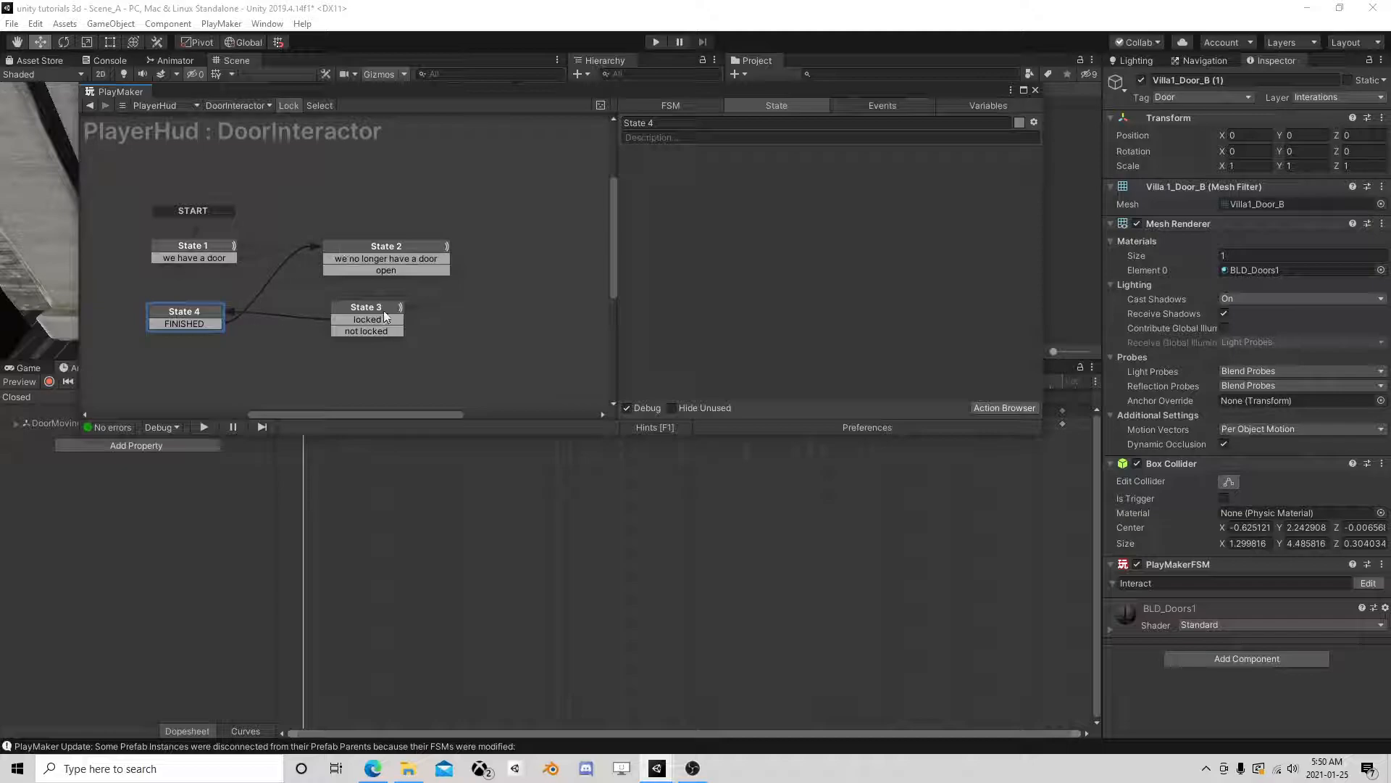
Step: Create State 5 on the opposite side of State 3 from State 4 and link the "not locked" transition to it
right_click(491, 319)
click(518, 328)
click(198, 314)
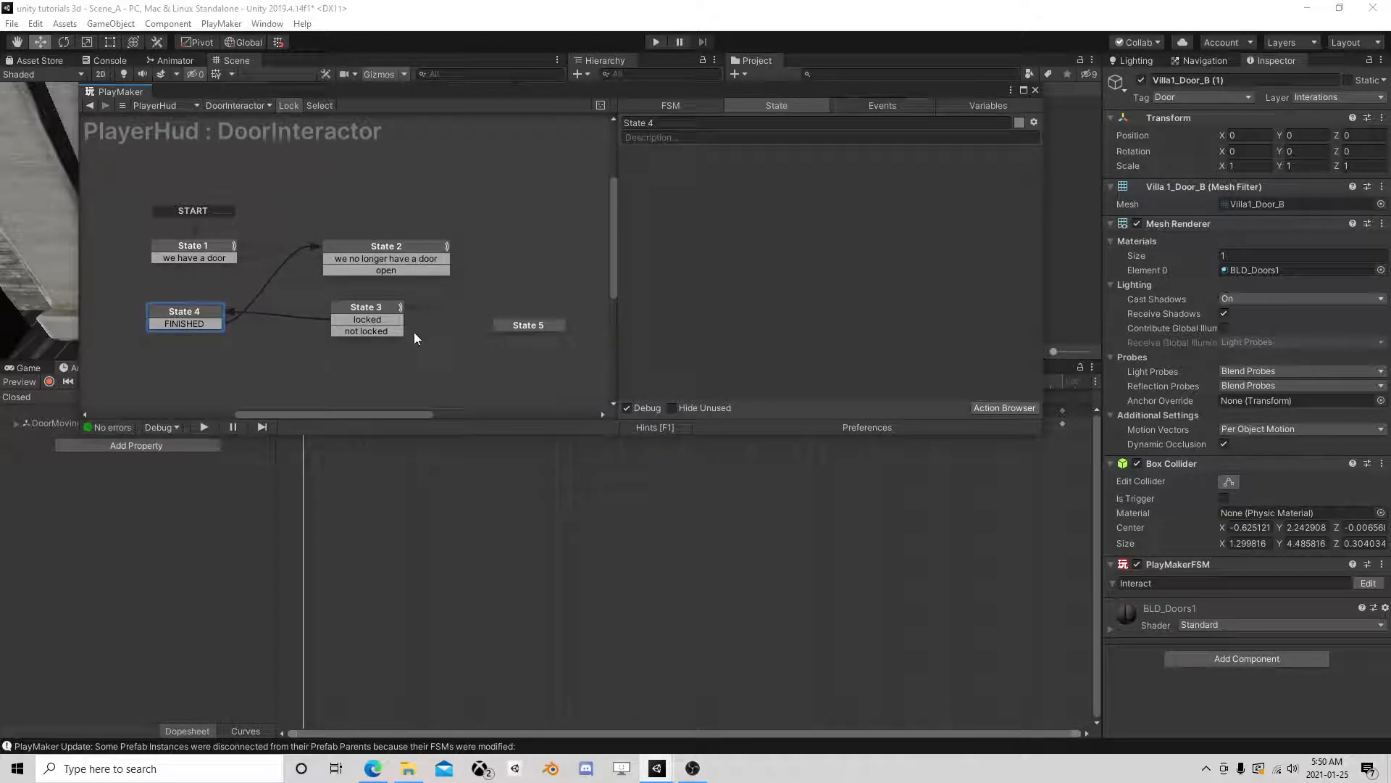
drag(387, 330, 507, 320)
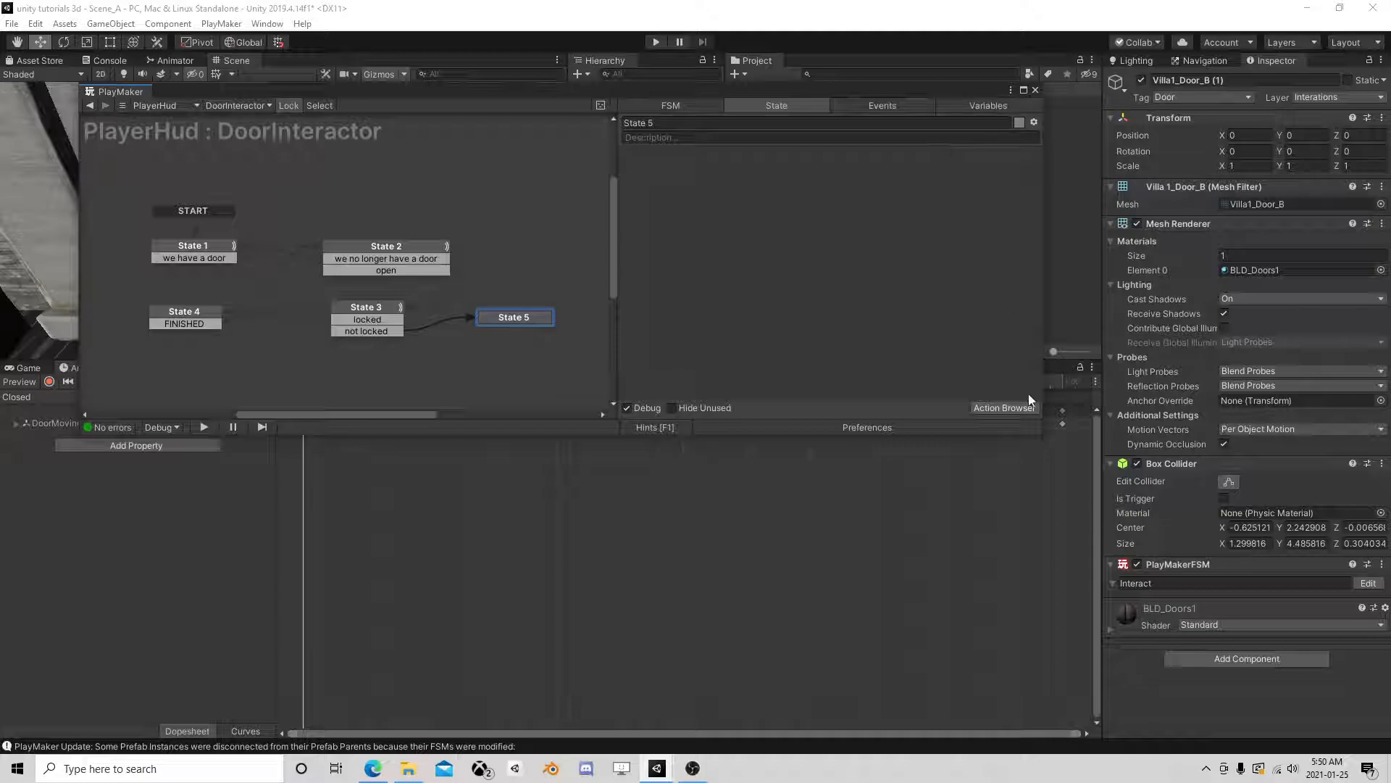
click(1005, 407)
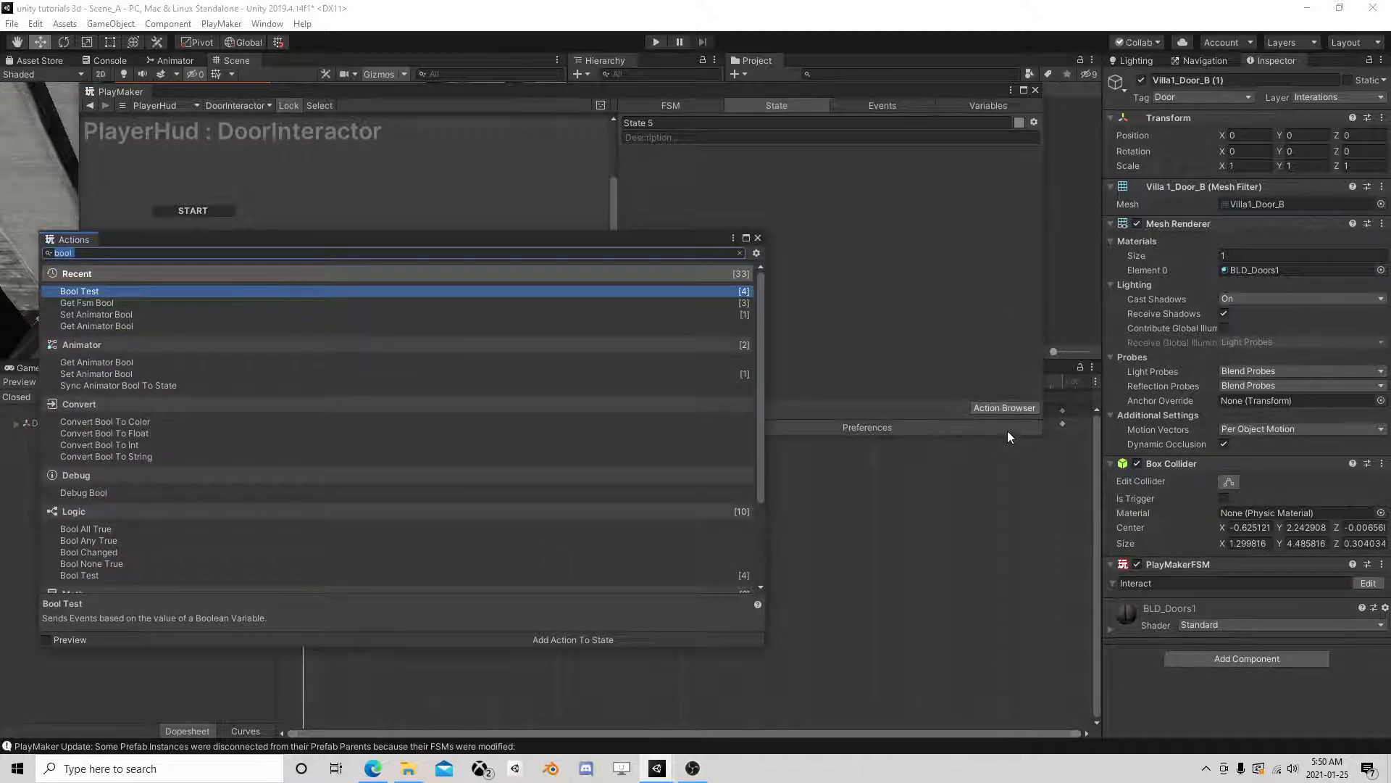
text(set)
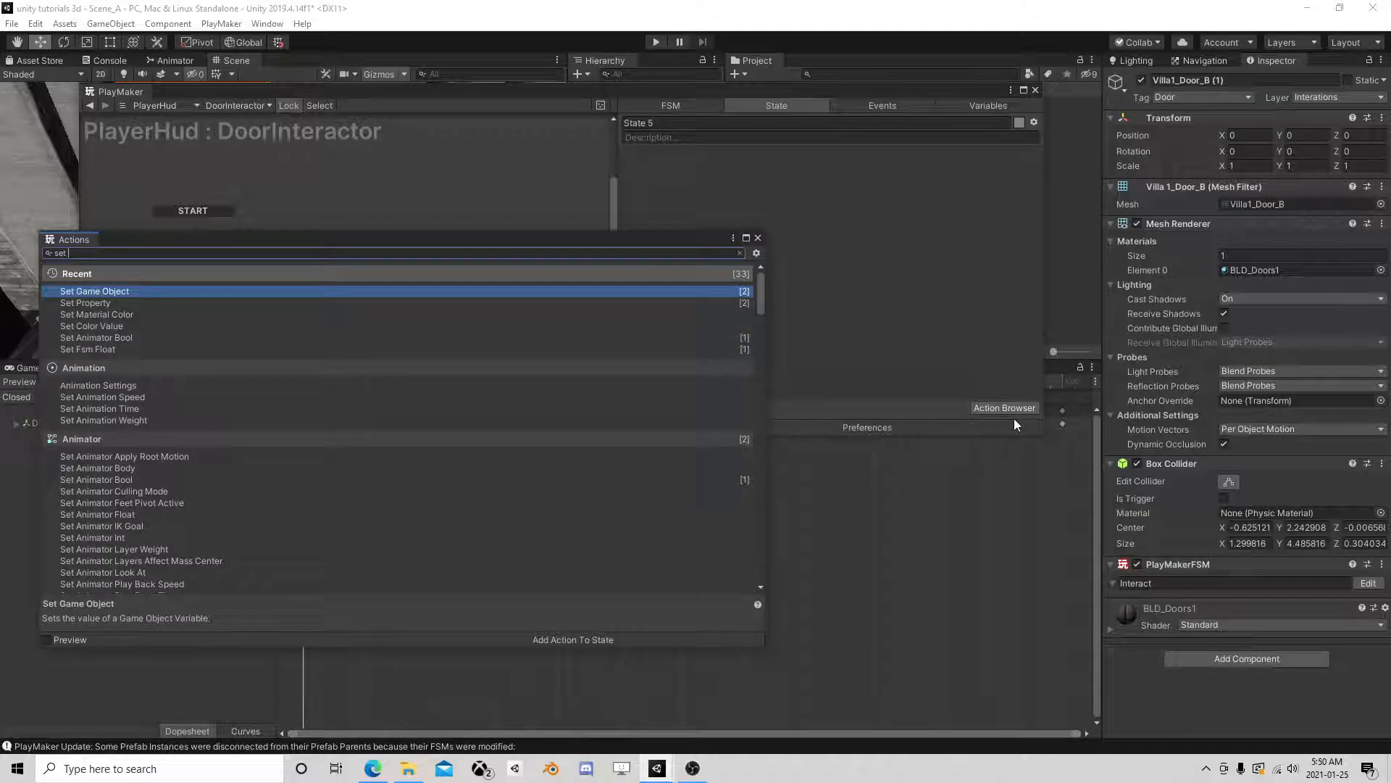
key(BackSpace)
key(BackSpace)
key(BackSpace)
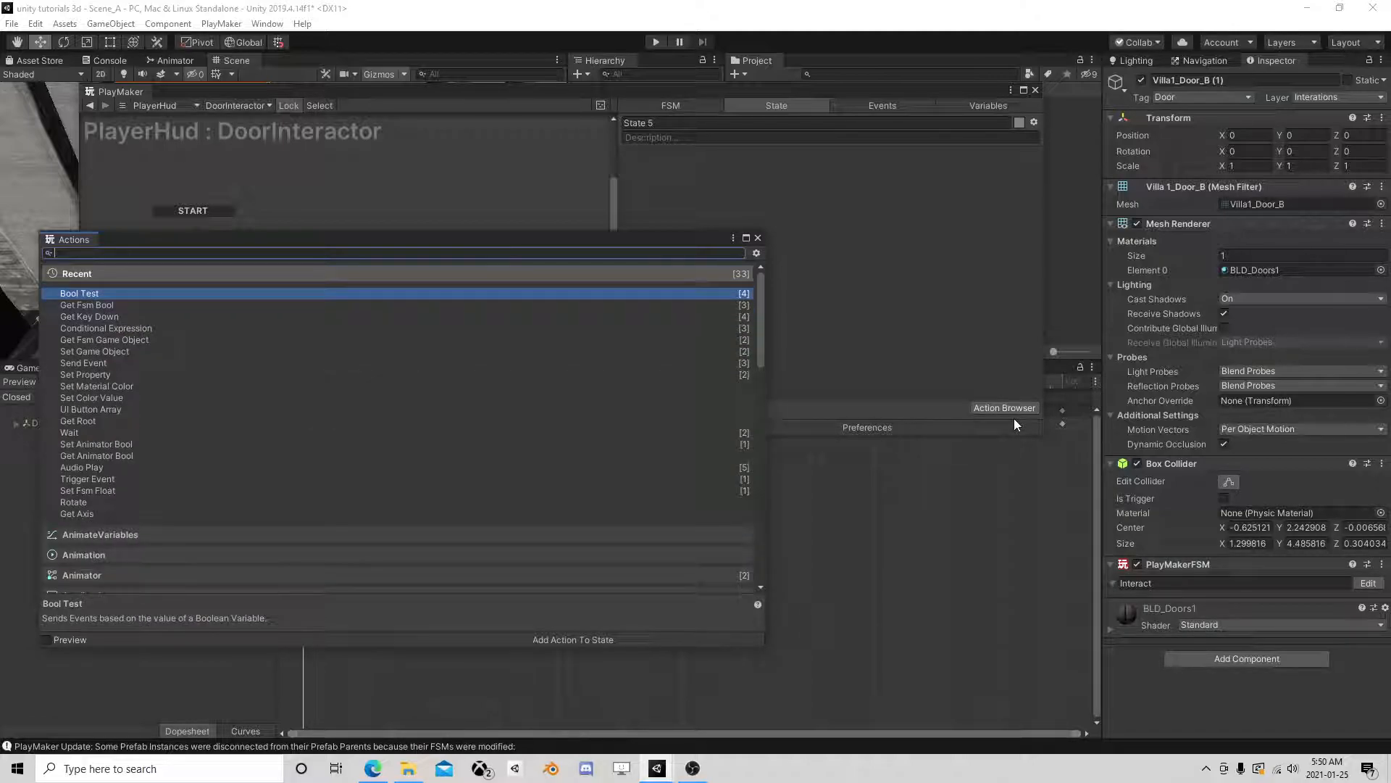
click(757, 238)
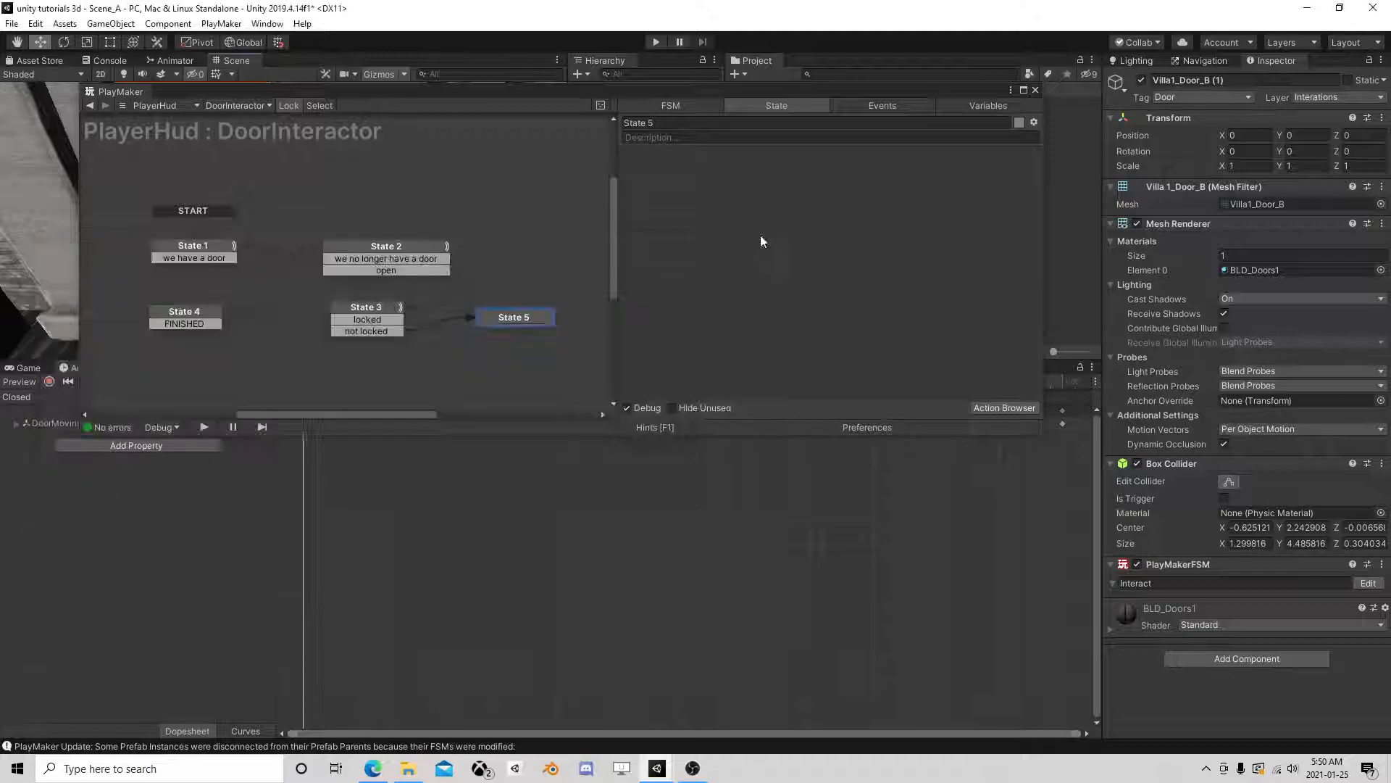
Step: Move the PlayMaker window clear of the Hierarchy and add a Get Fsm Object action to State 5
drag(878, 94, 800, 320)
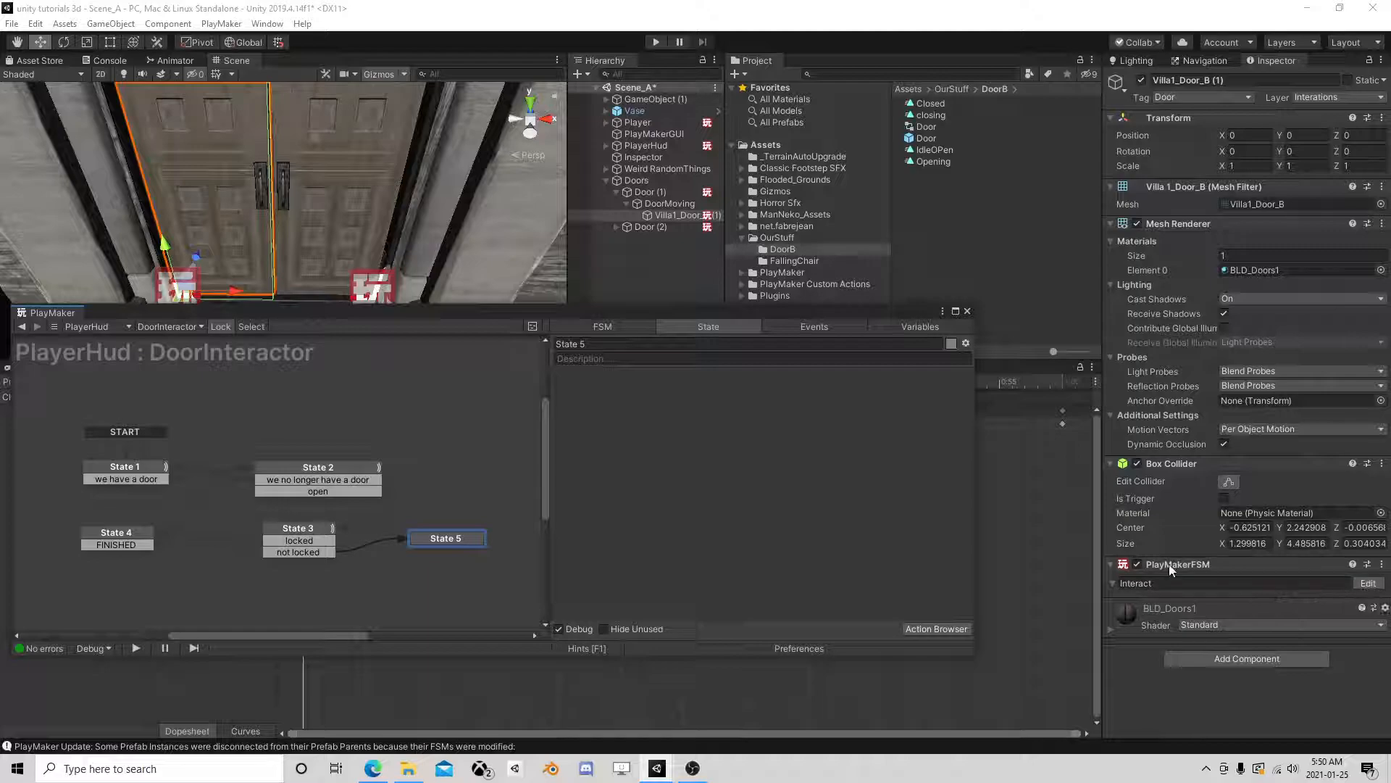
click(936, 628)
text(get fsm)
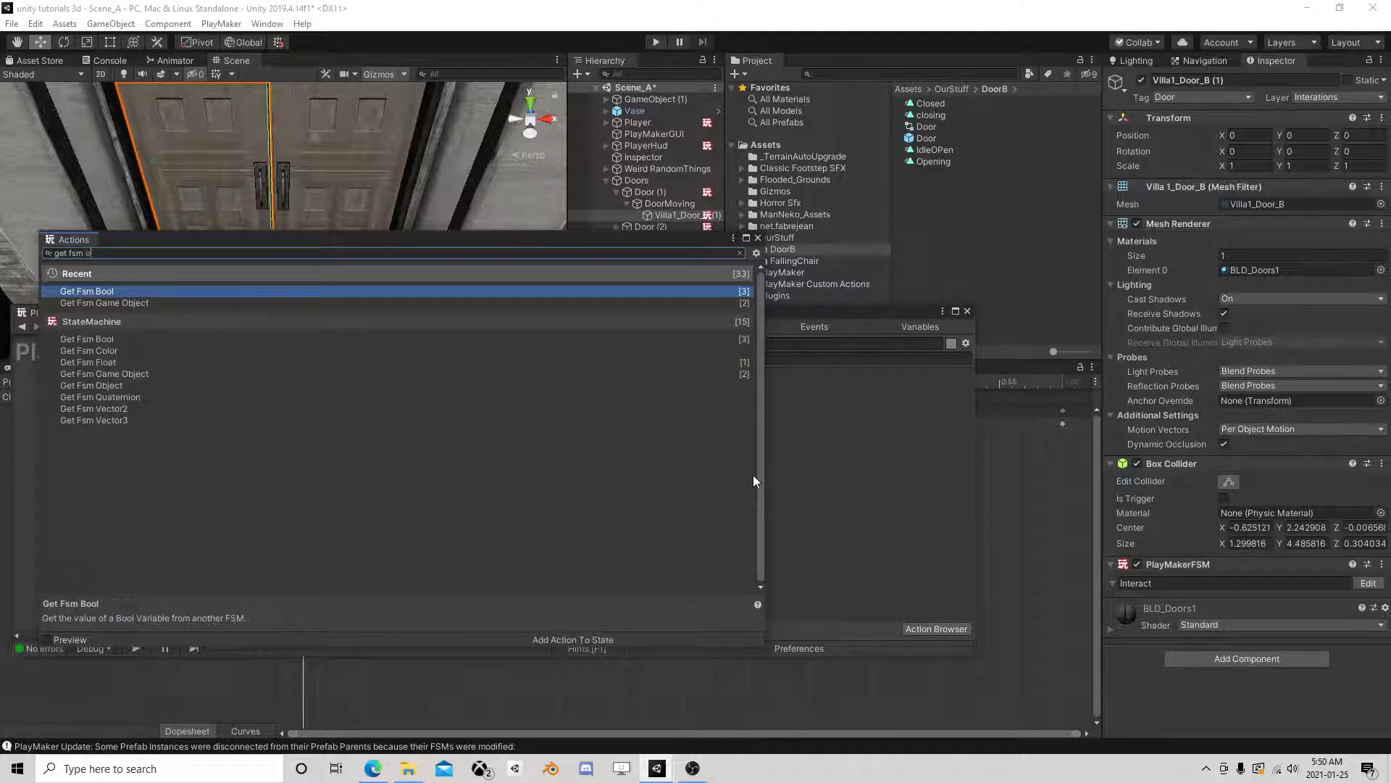
text( ob)
double_click(128, 338)
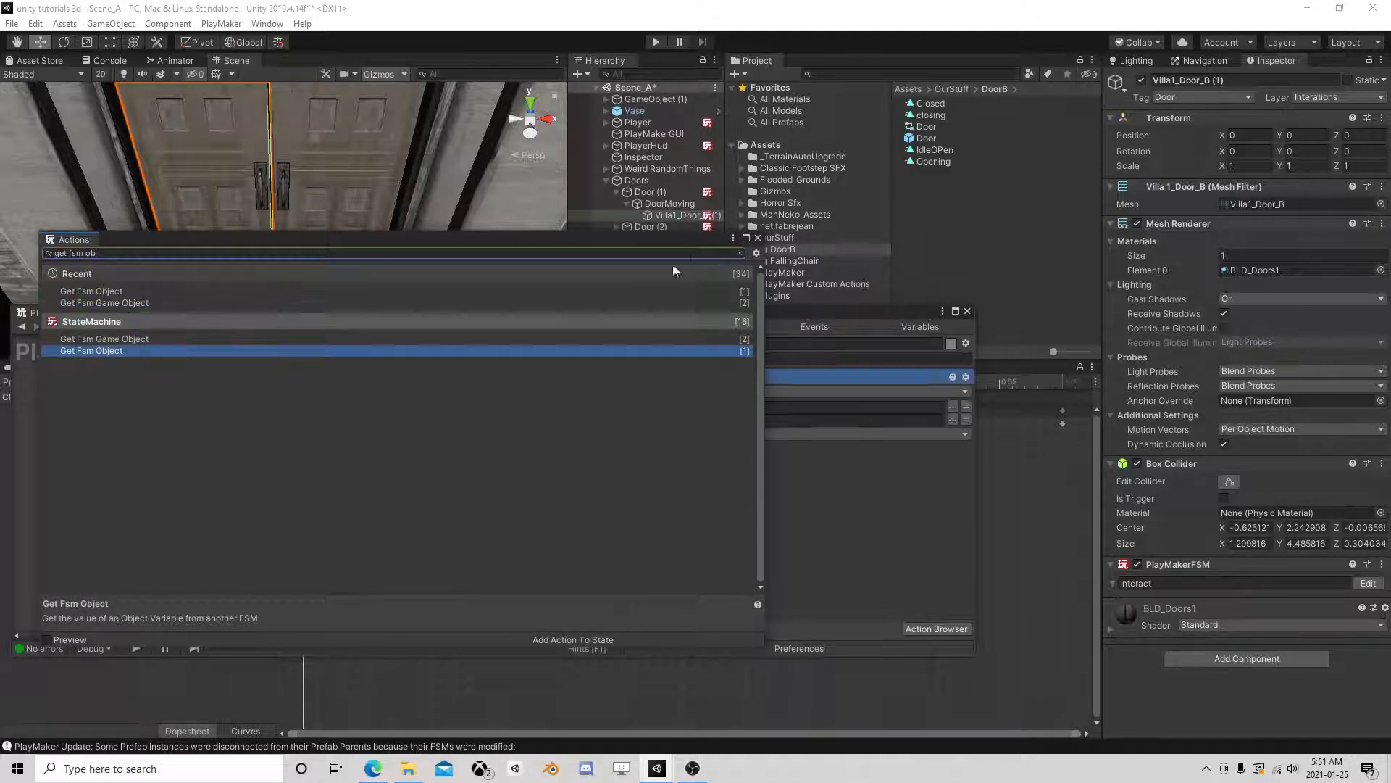
click(757, 238)
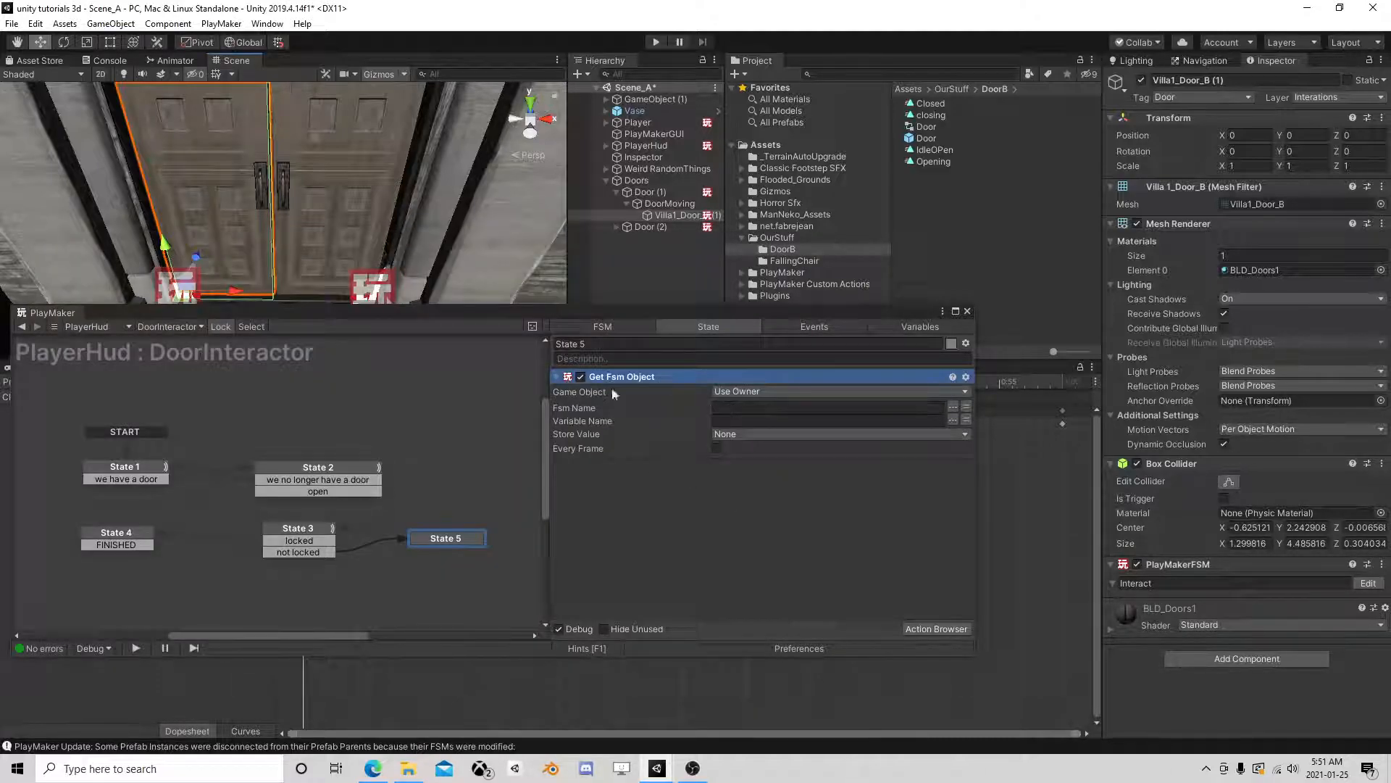
Step: Point Get Fsm Object to the specified game object Villa1_Door_B (1), reading the Door variable from its Interact FSM
click(807, 392)
click(786, 424)
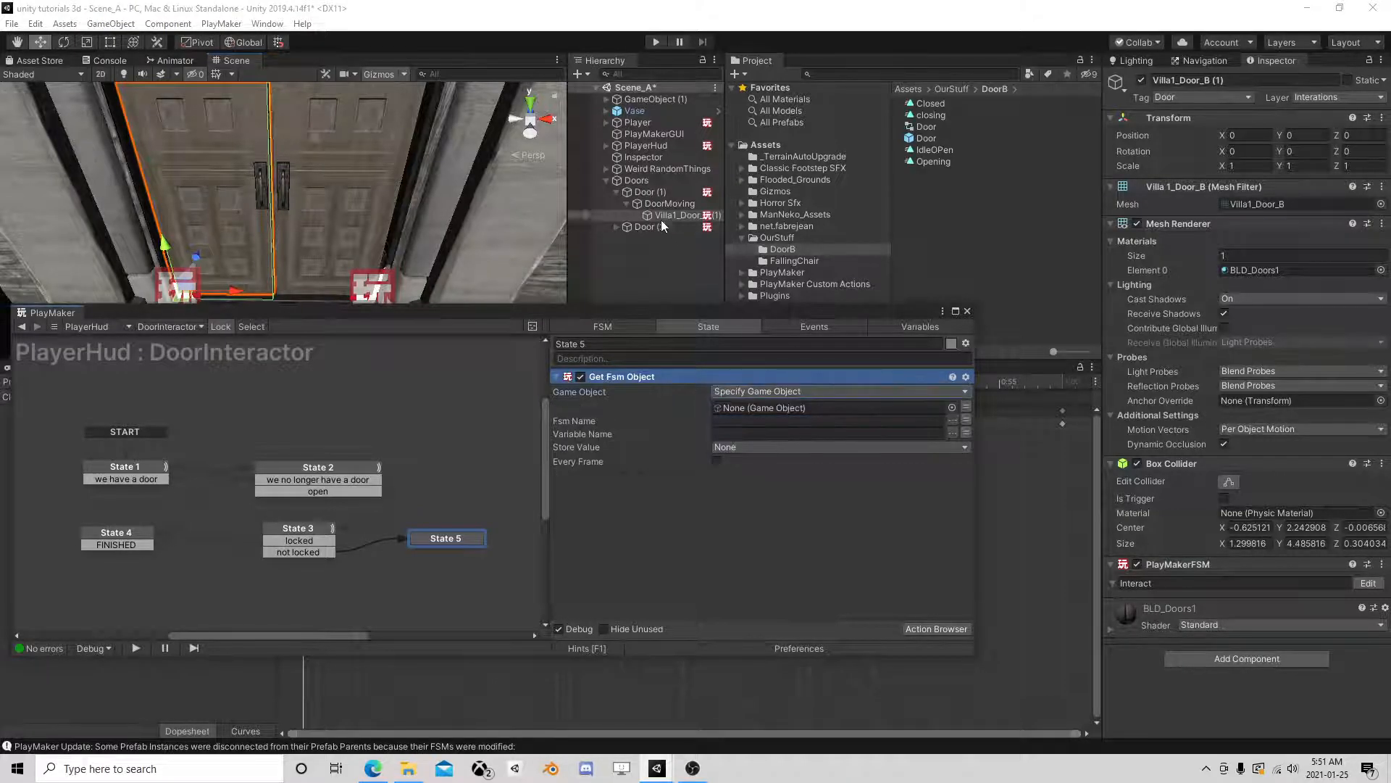
drag(676, 215, 772, 411)
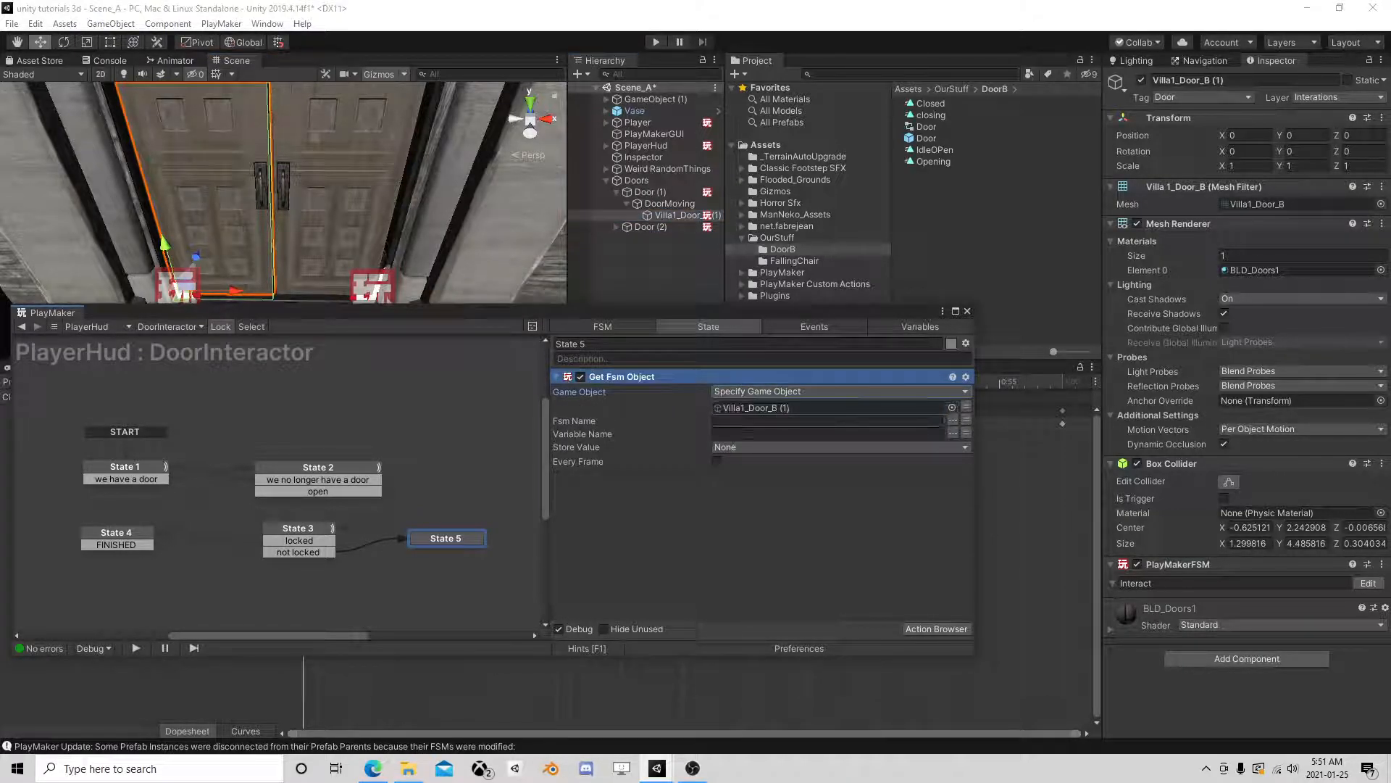
click(951, 420)
click(976, 427)
click(952, 433)
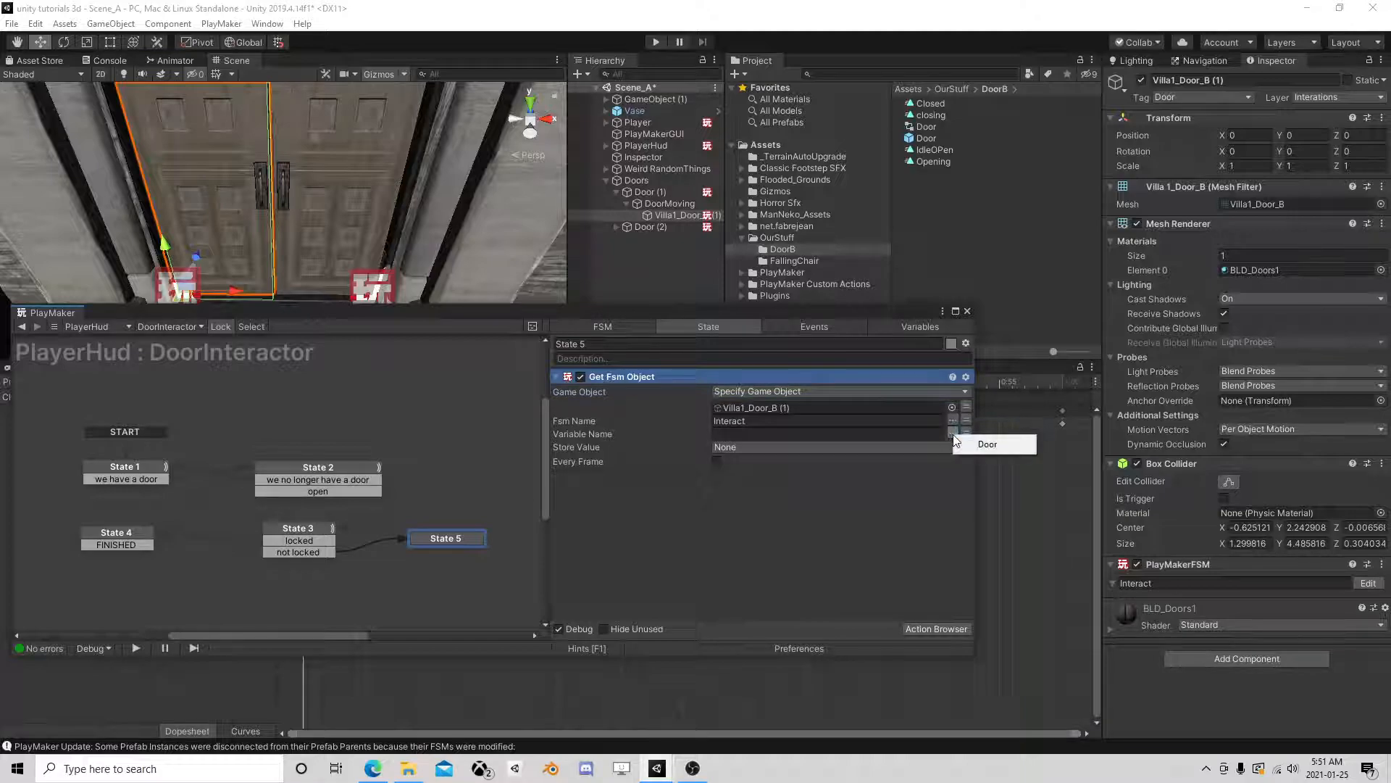
click(971, 445)
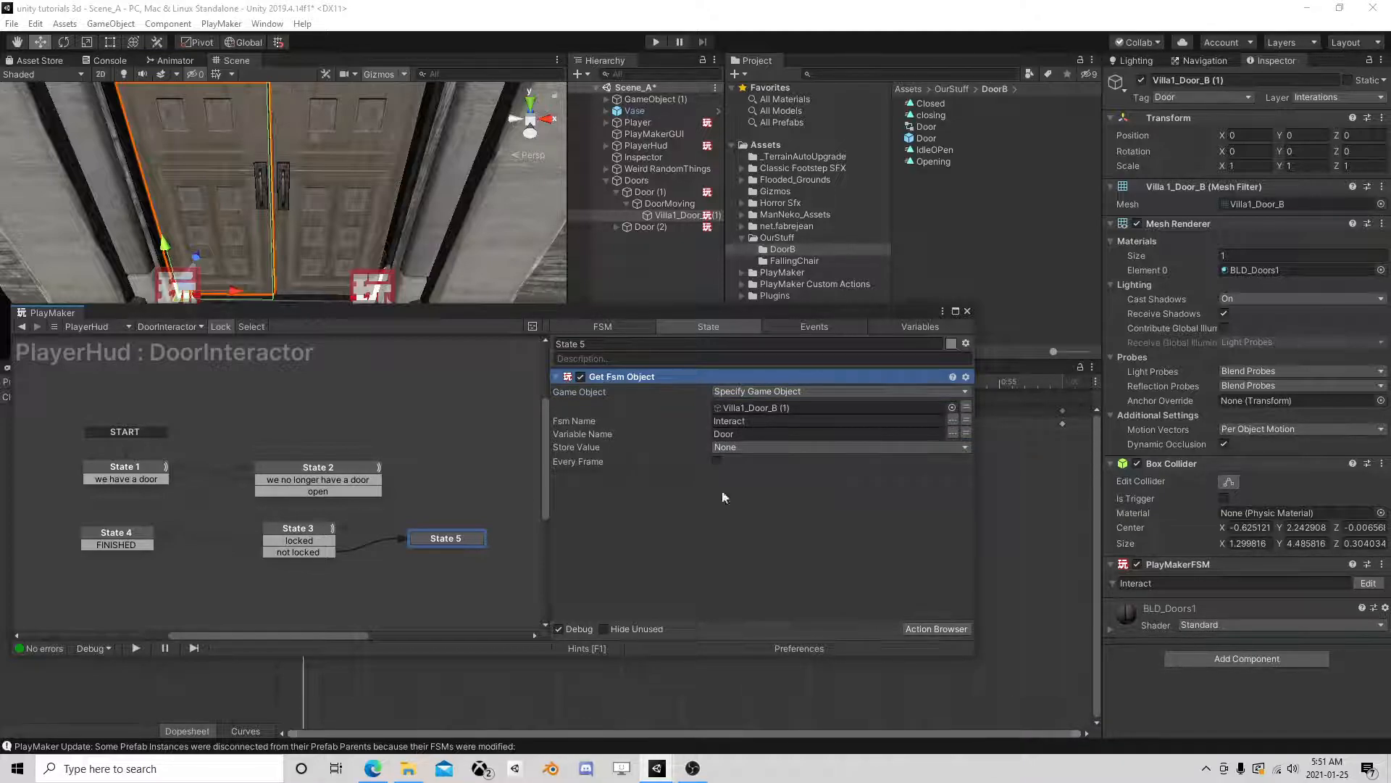
Step: Create a new Object-type variable named "Animator" in the DoorInteractor FSM
click(906, 327)
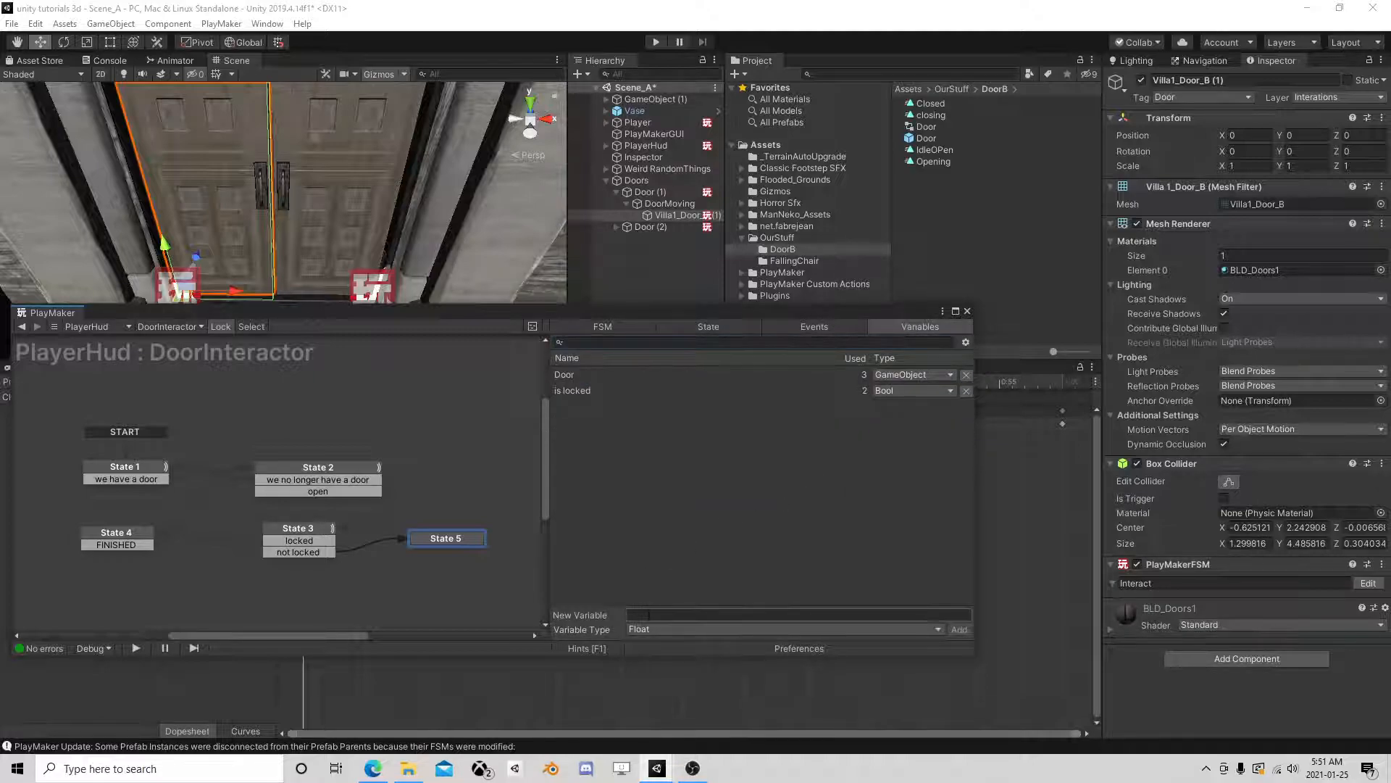
click(674, 628)
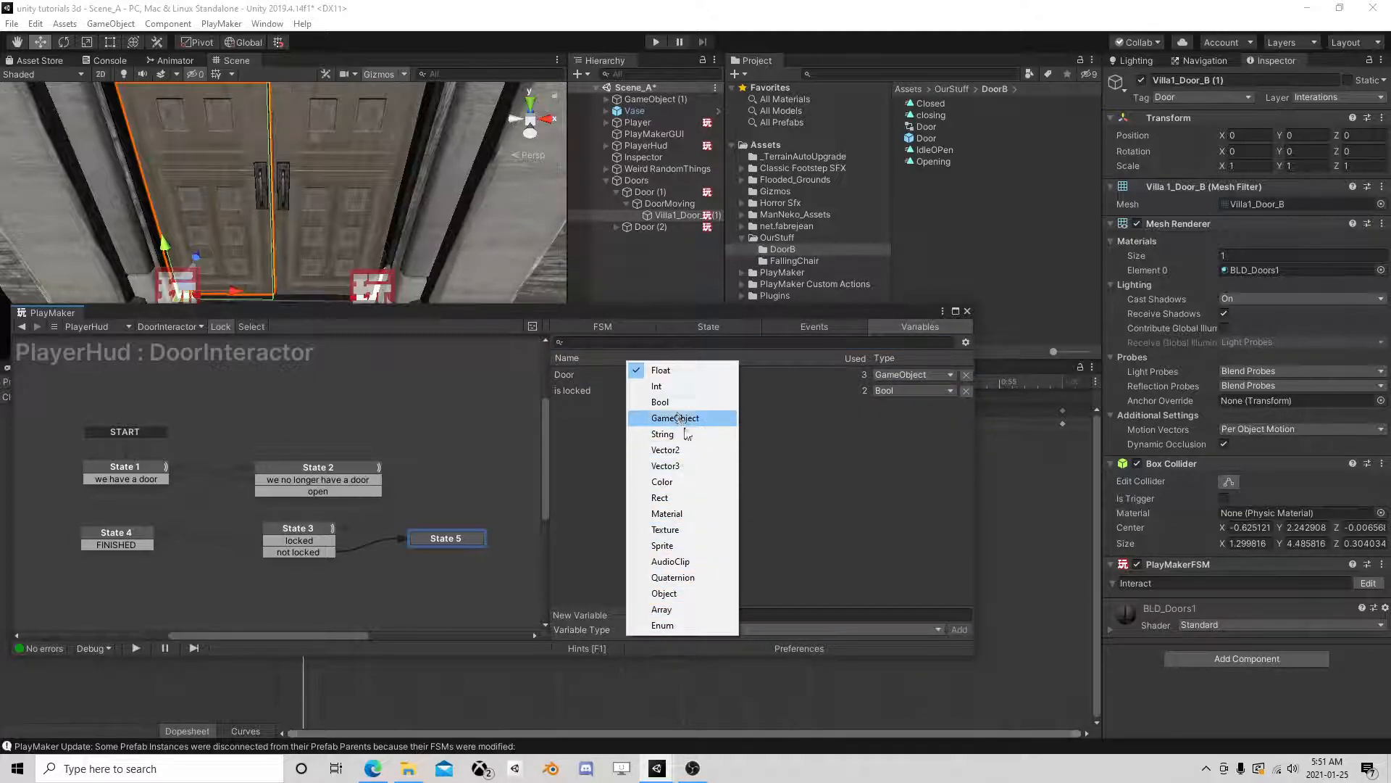
click(665, 593)
click(700, 616)
text(Animator)
key(Return)
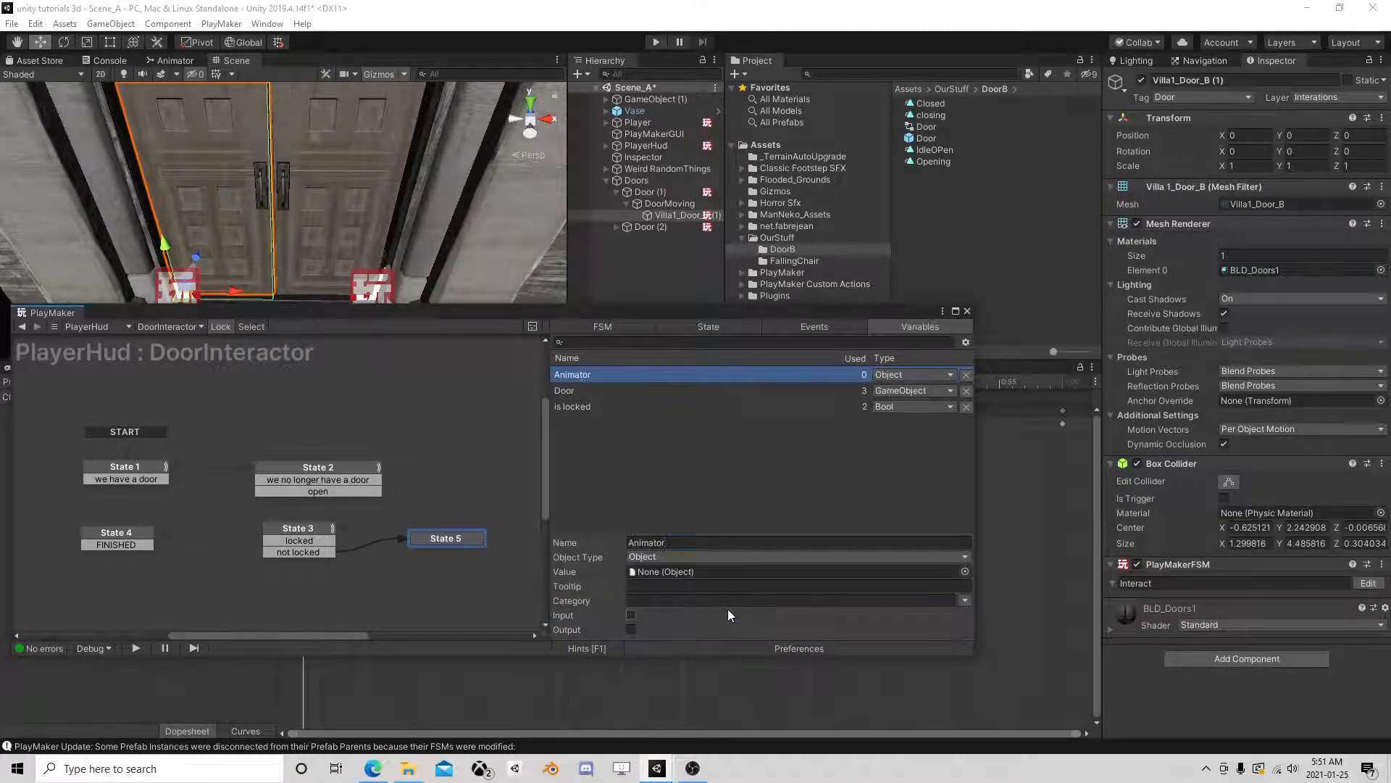
Step: Set the Animator variable's object type to UnityEngine Animator
click(685, 557)
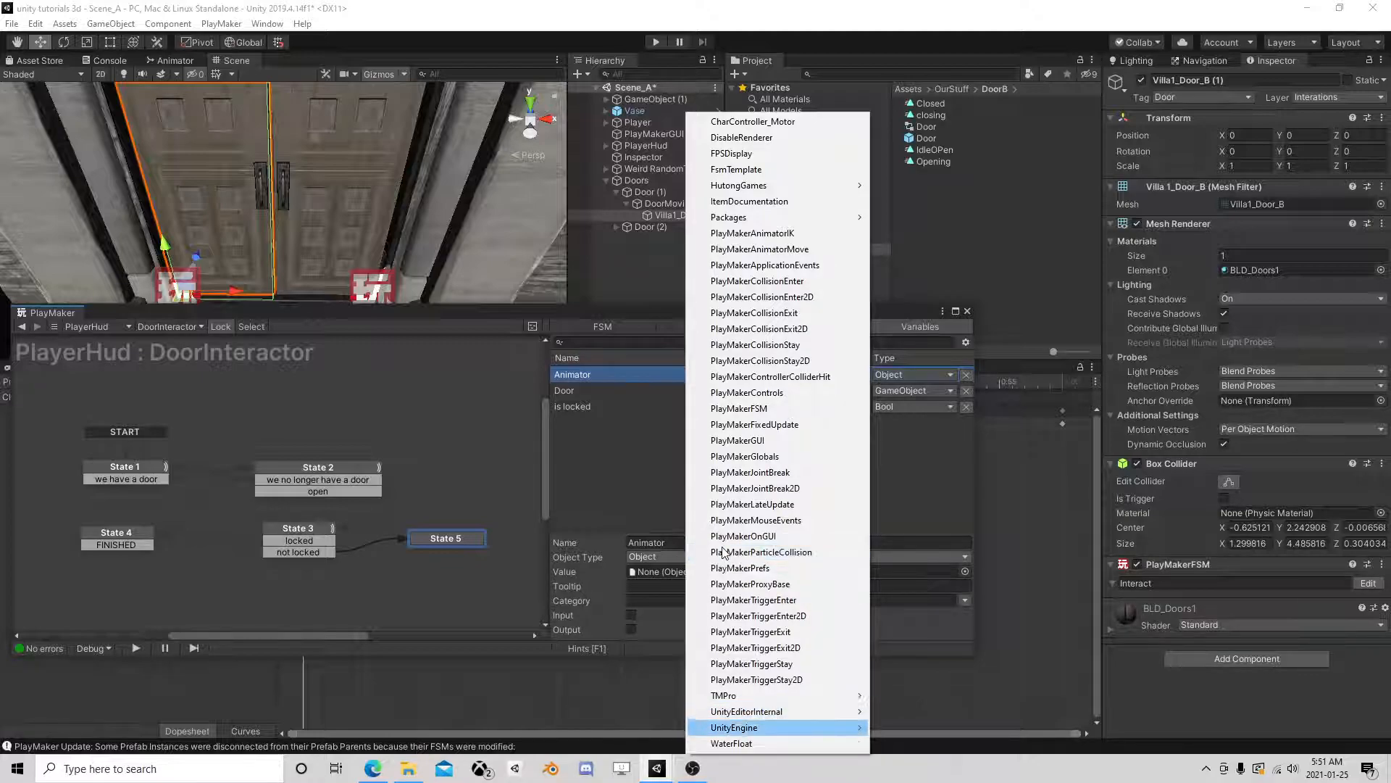
mouse_move(734, 727)
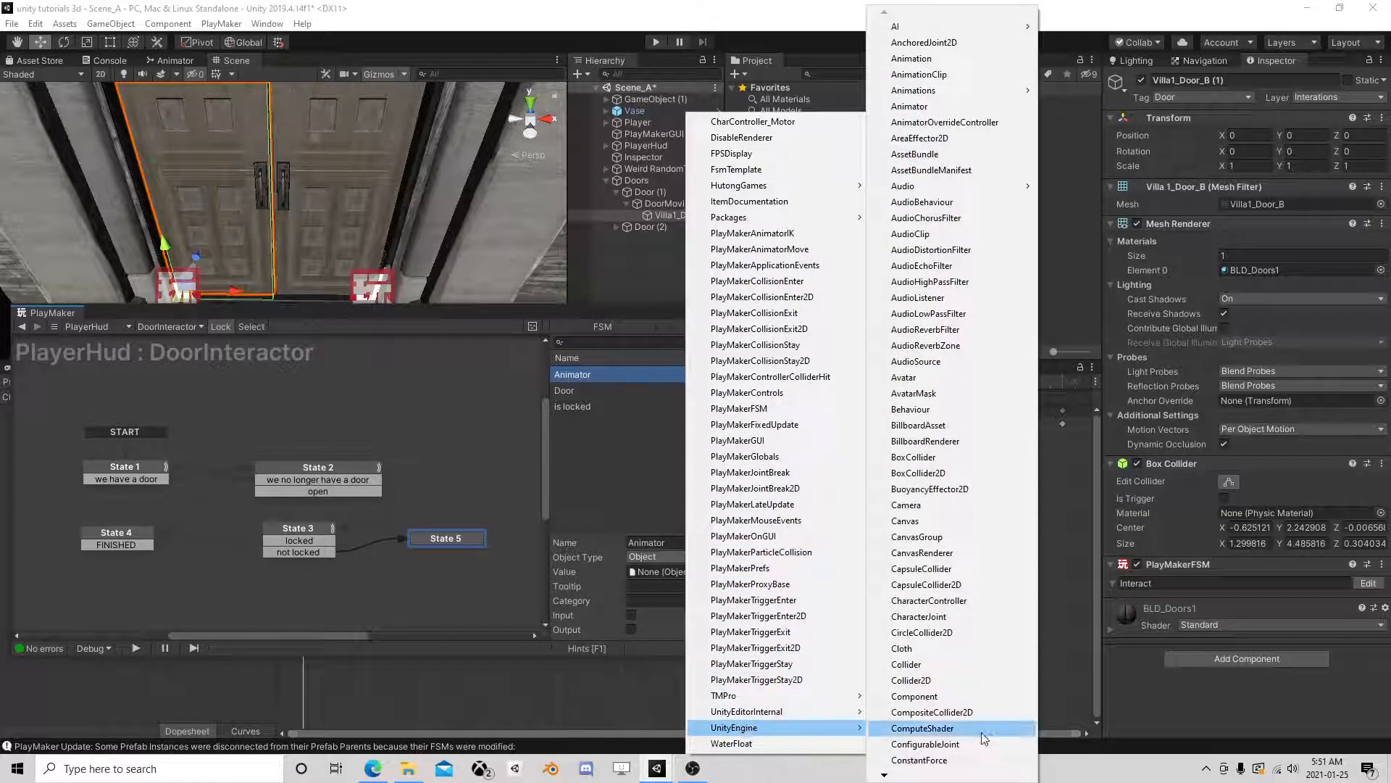
click(928, 106)
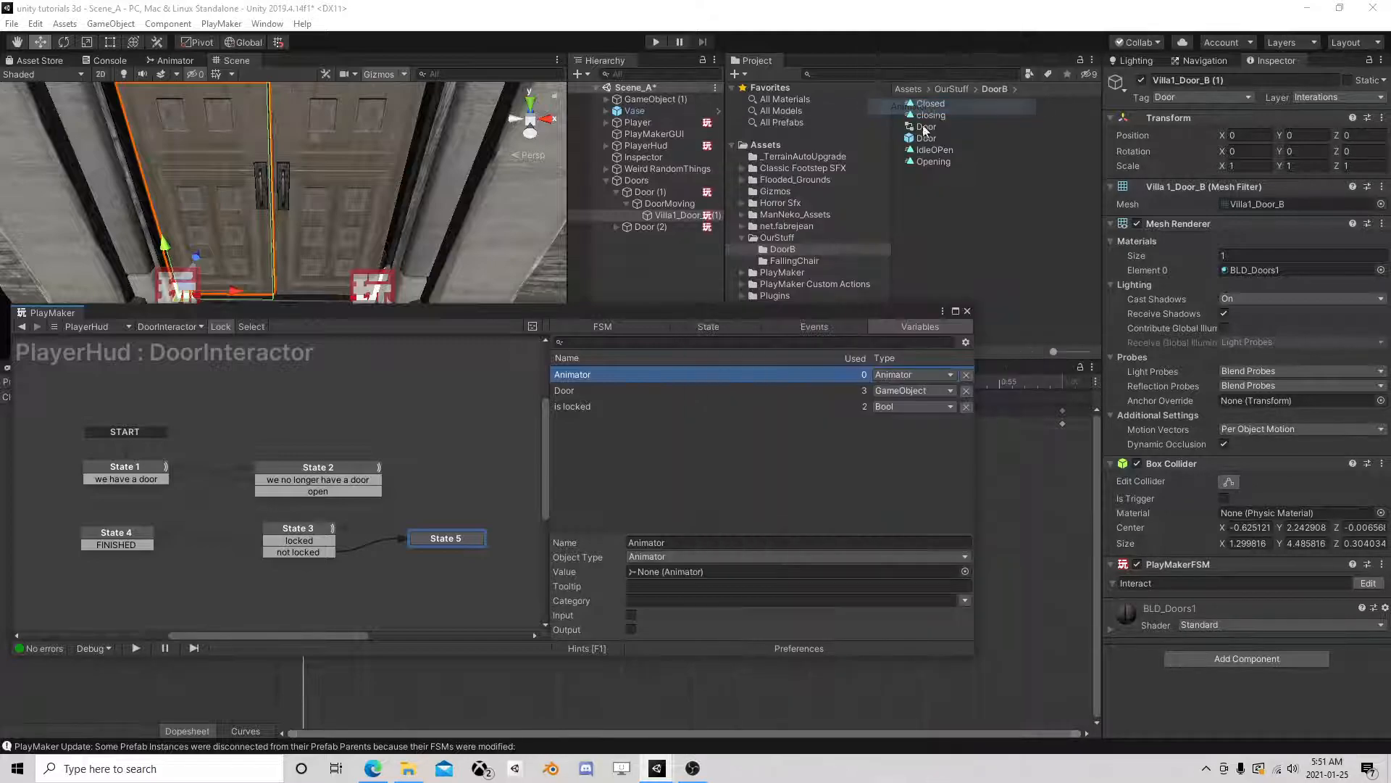
Step: In State 5's Get Fsm Object, store the value in the Animator variable and use the Door variable as the game object
click(709, 327)
click(768, 446)
click(763, 480)
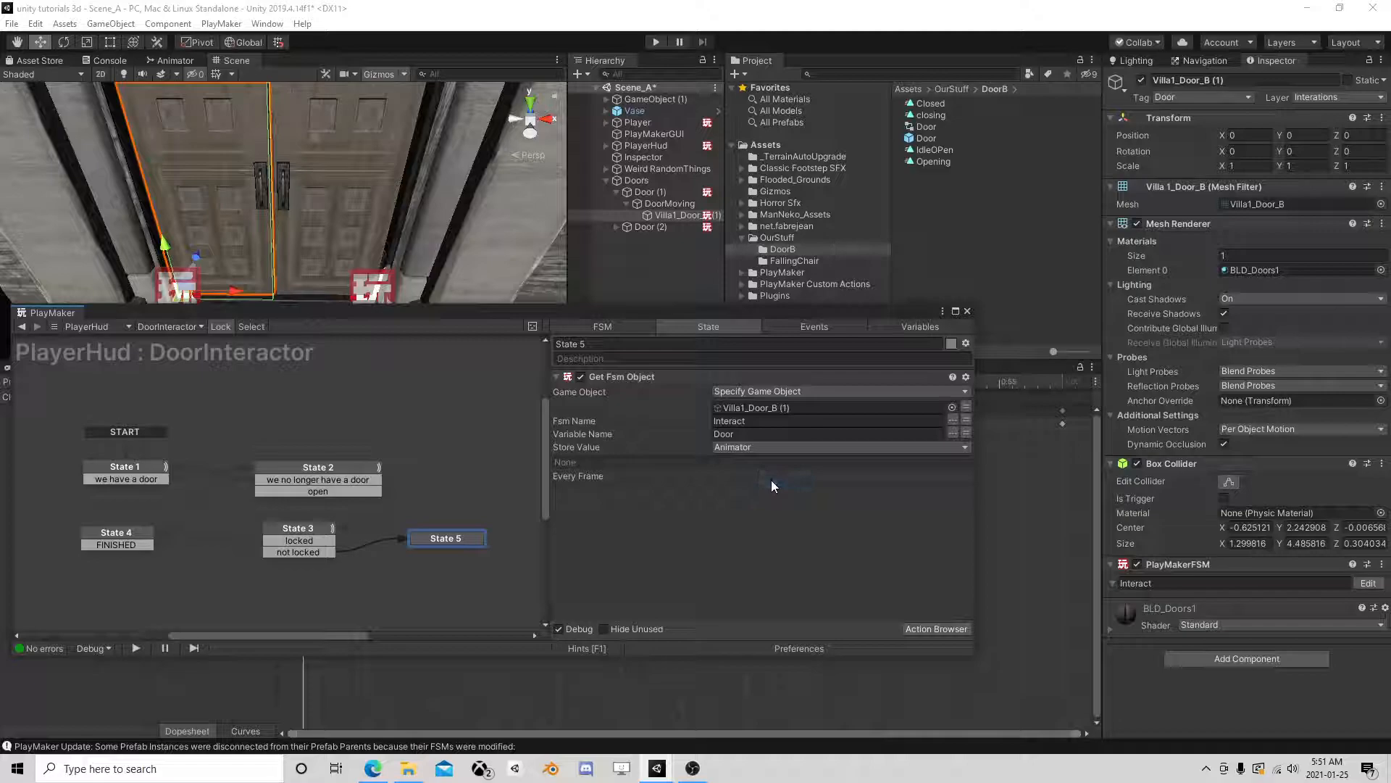
click(962, 407)
click(898, 407)
click(731, 434)
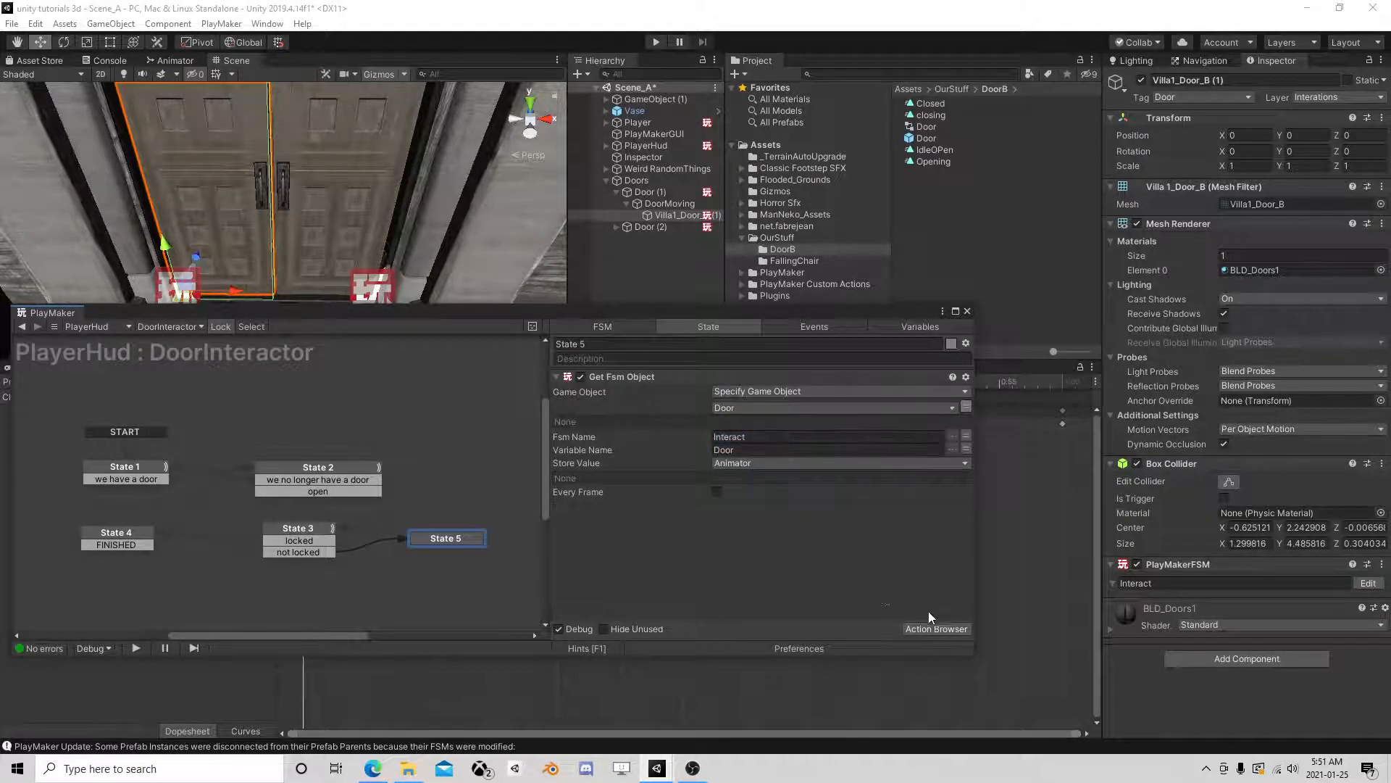
Step: Try adding a Set Animator Bool action to State 5, check its game object options, and remove the action
click(936, 628)
text(set)
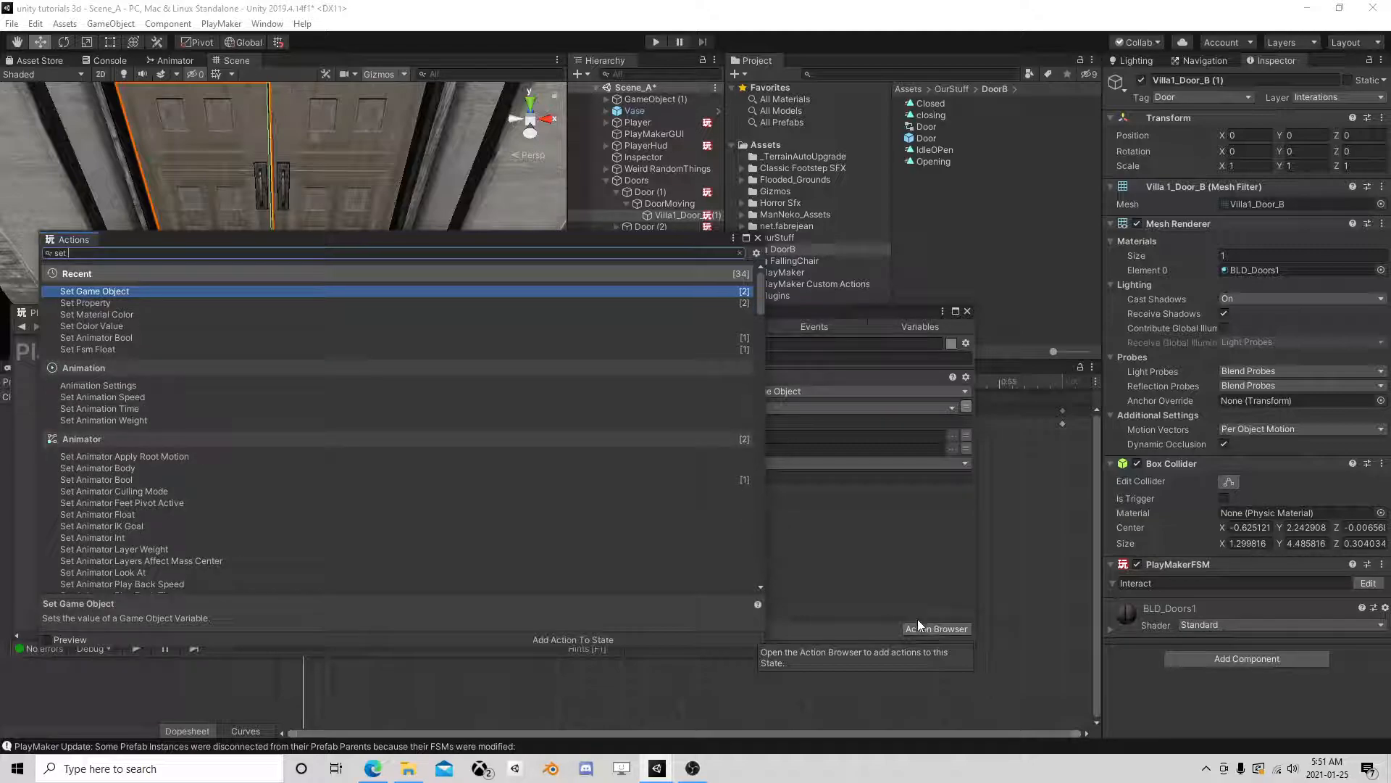
text( anim)
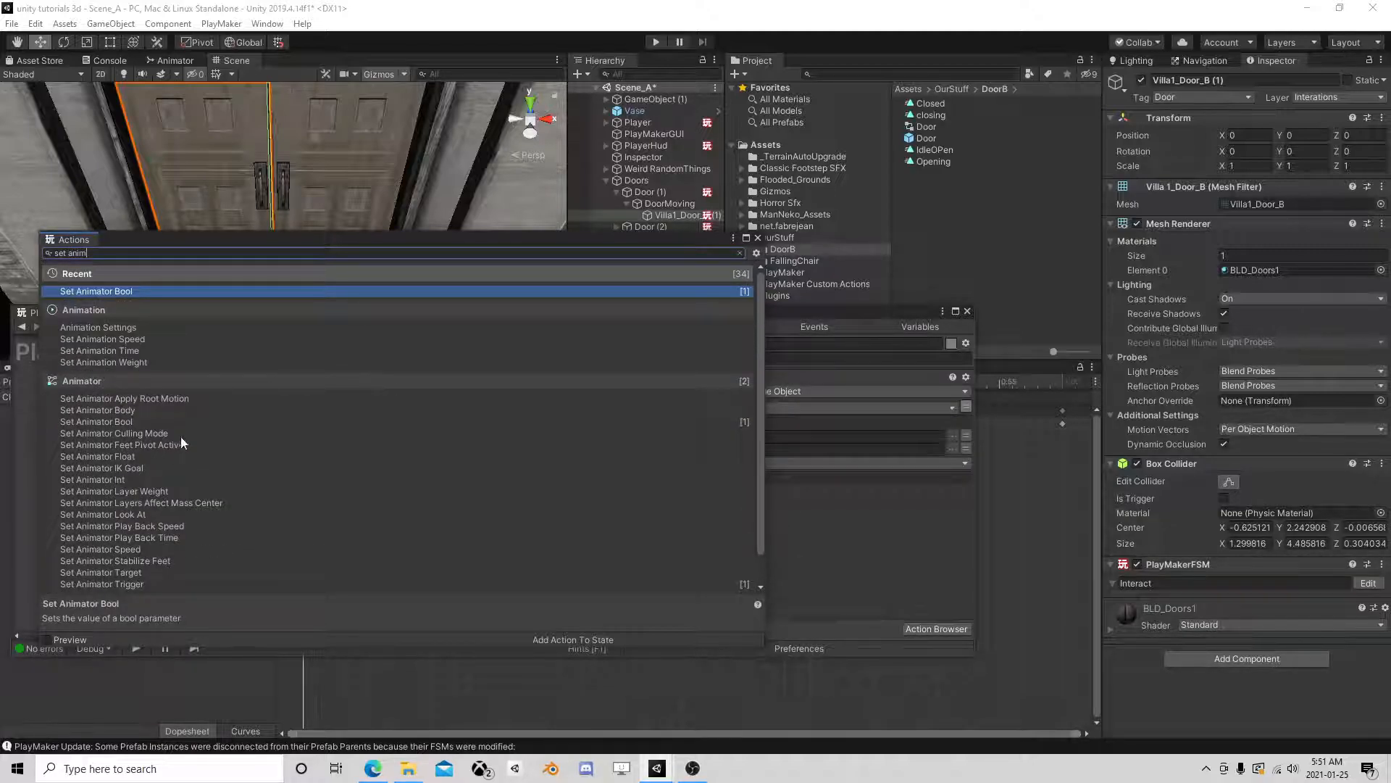
double_click(140, 423)
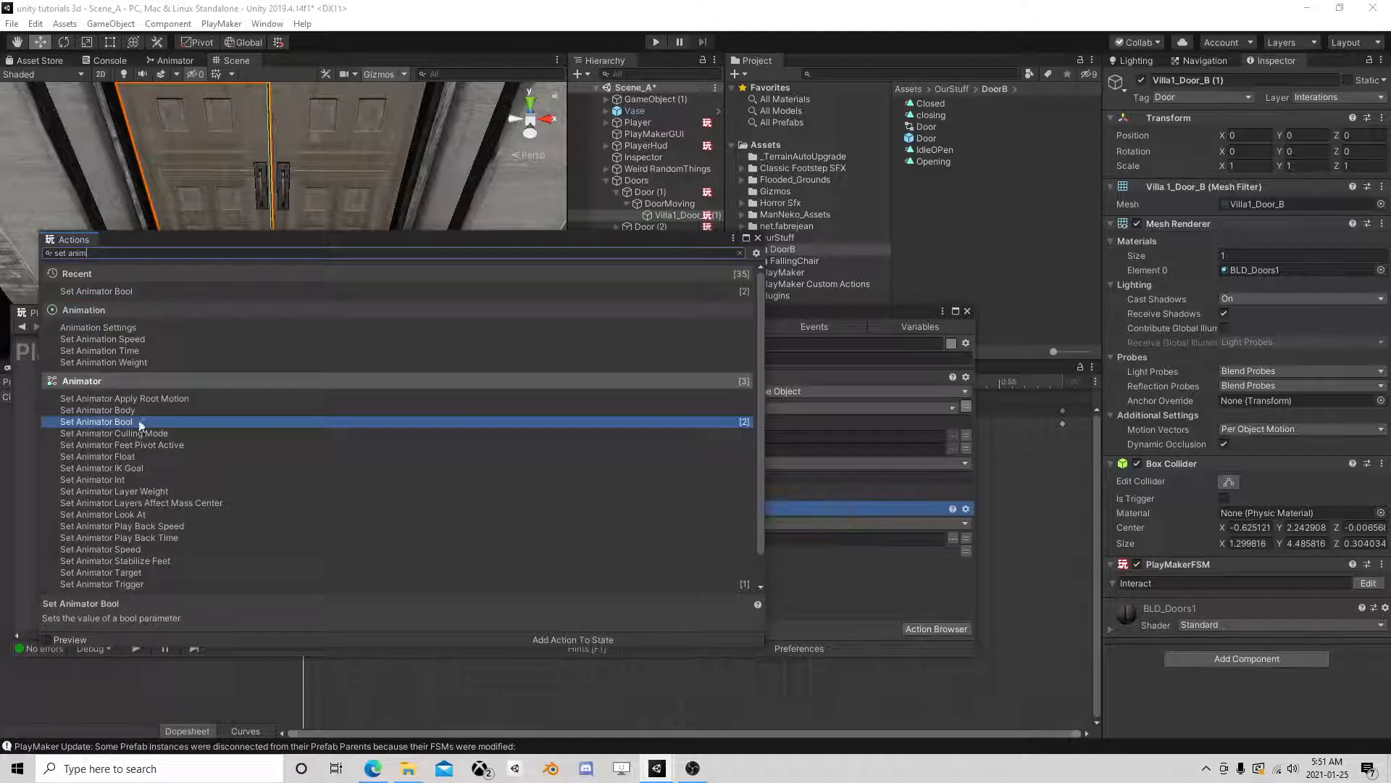
click(757, 239)
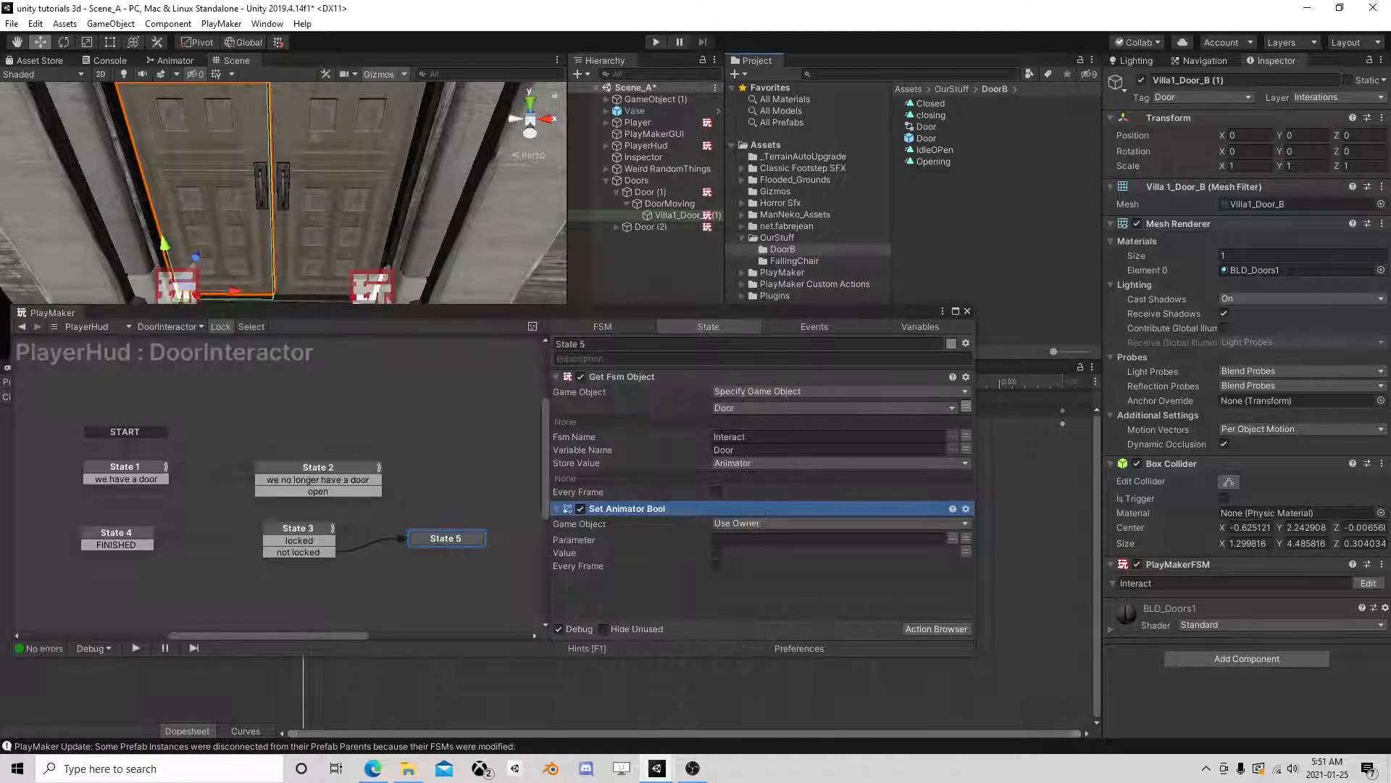
click(791, 529)
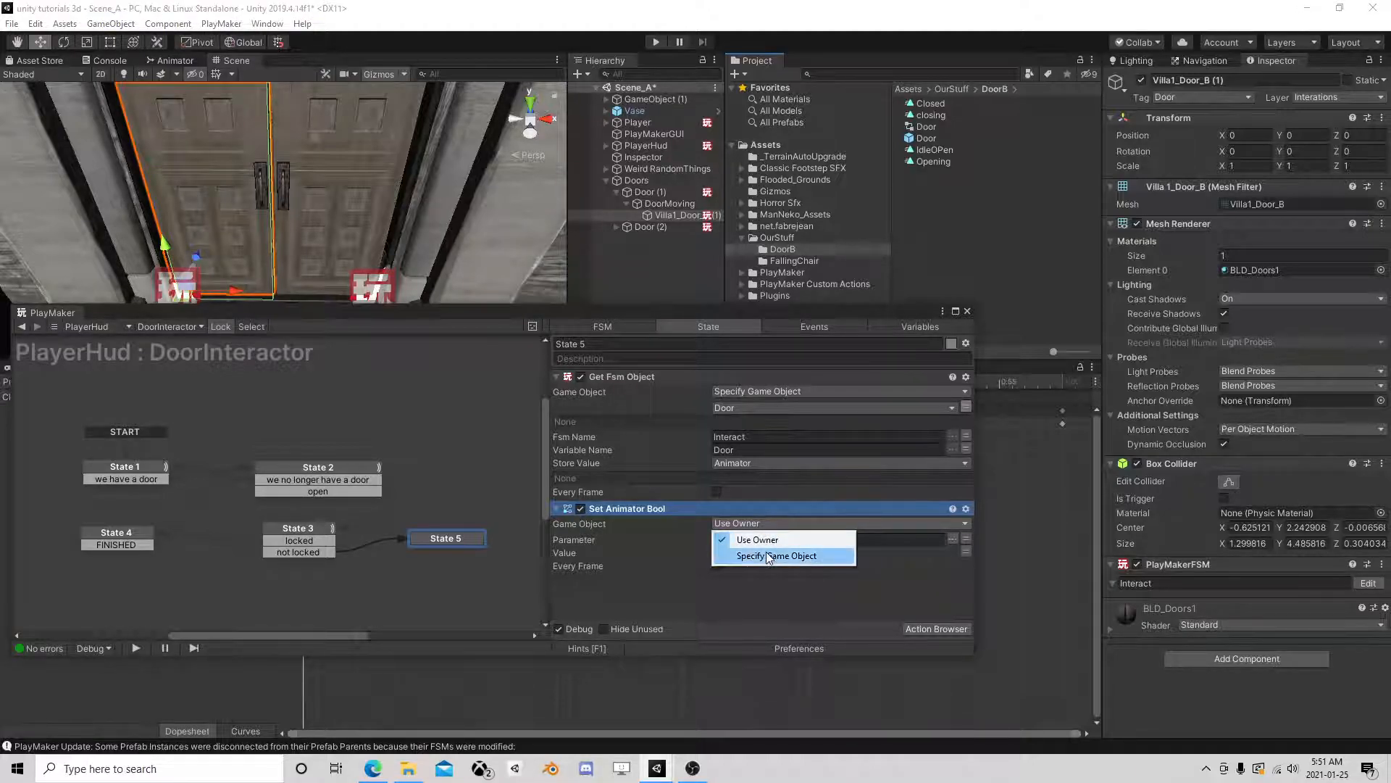
click(683, 590)
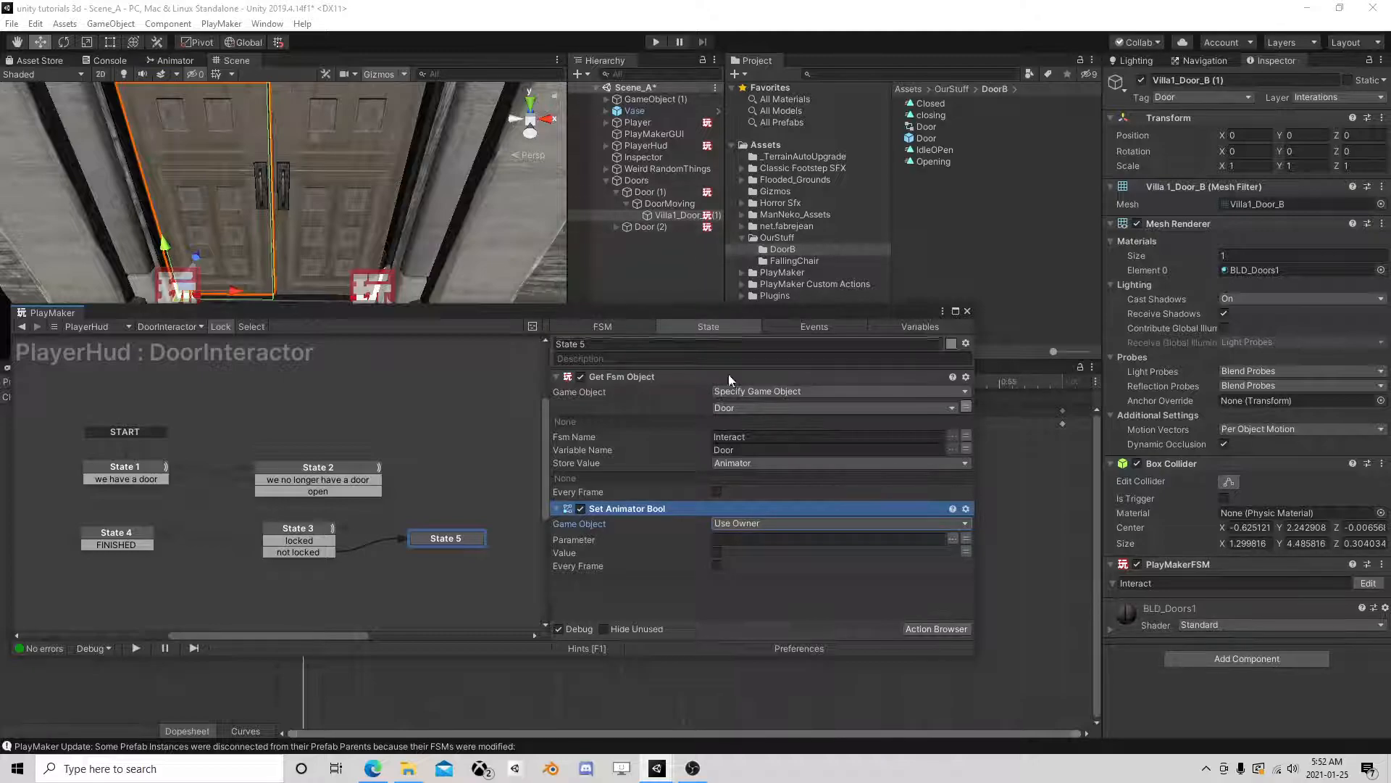
right_click(650, 511)
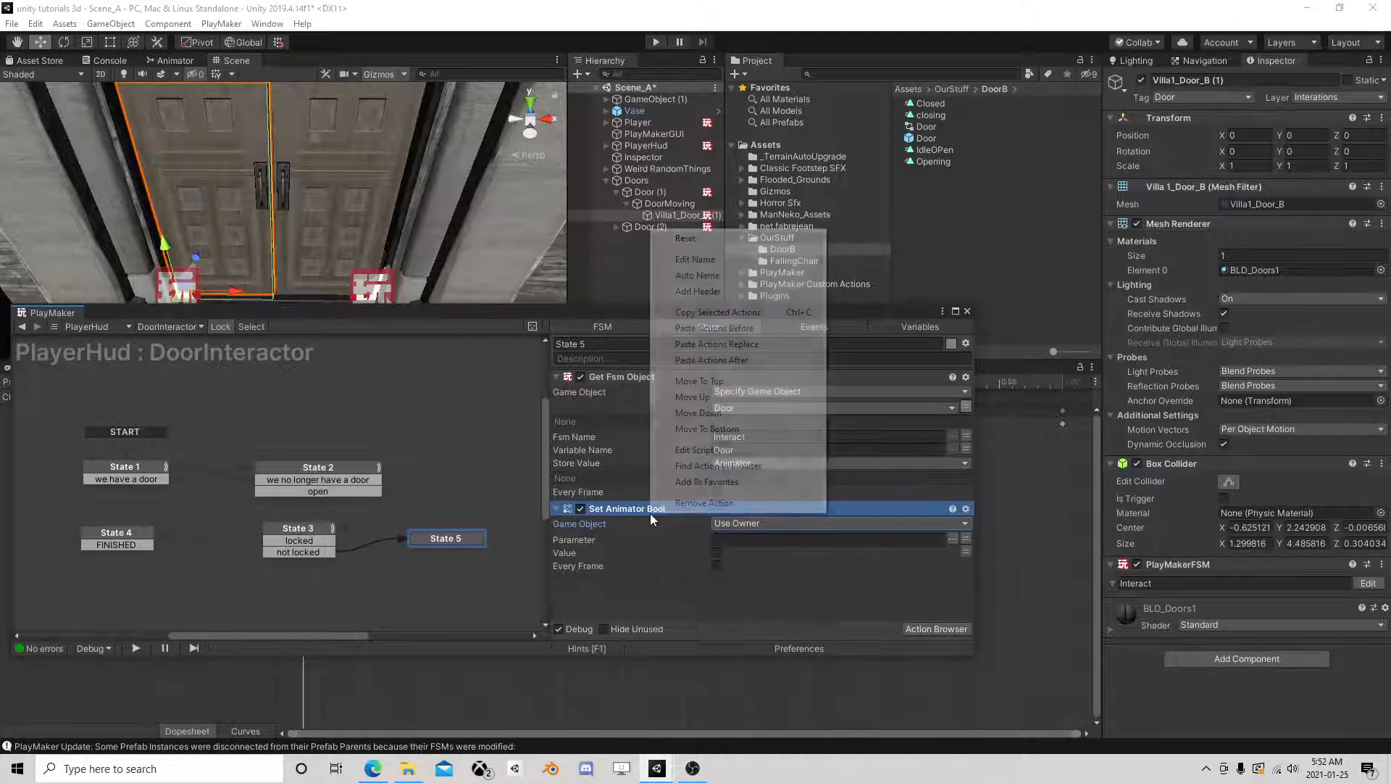
click(637, 509)
key(Delete)
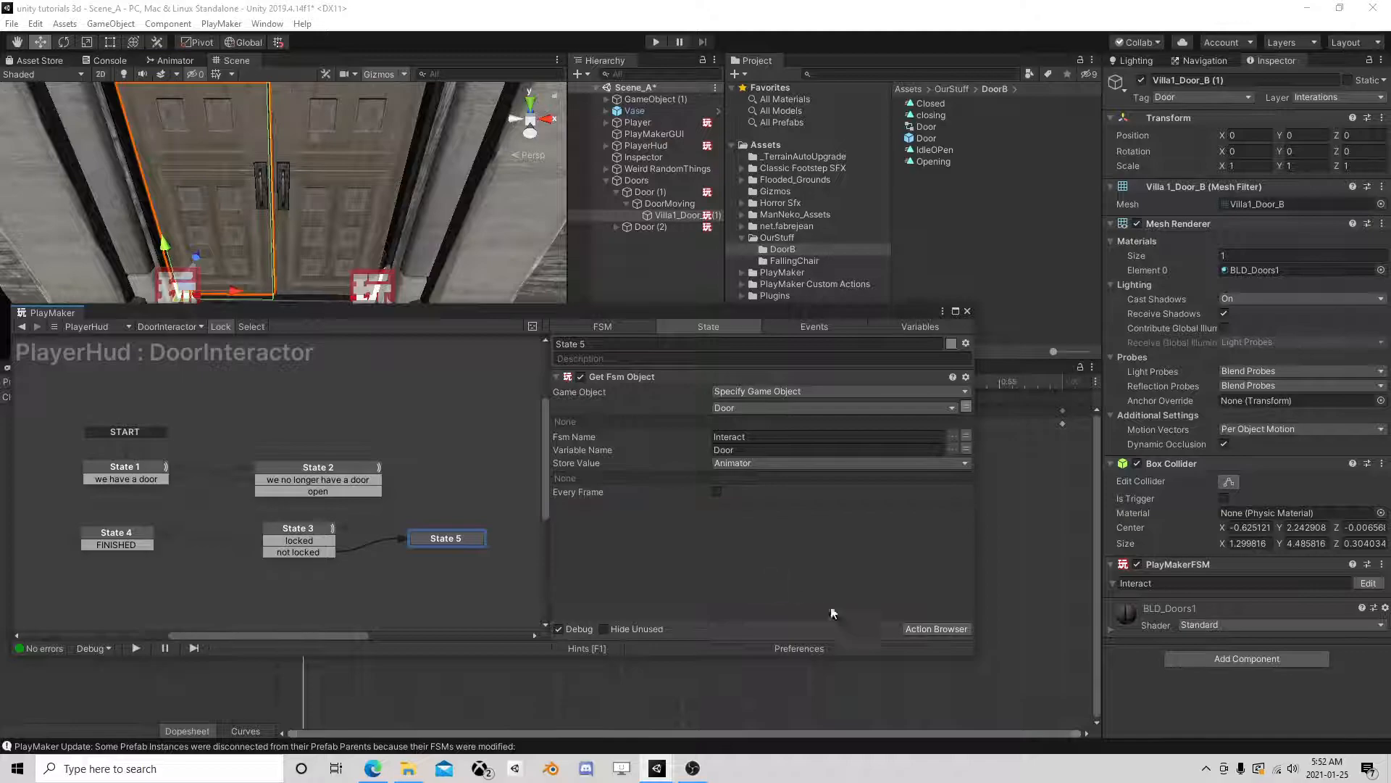
Step: Add a Set Property action to State 5 and place it below Get Fsm Object
click(938, 629)
text(set )
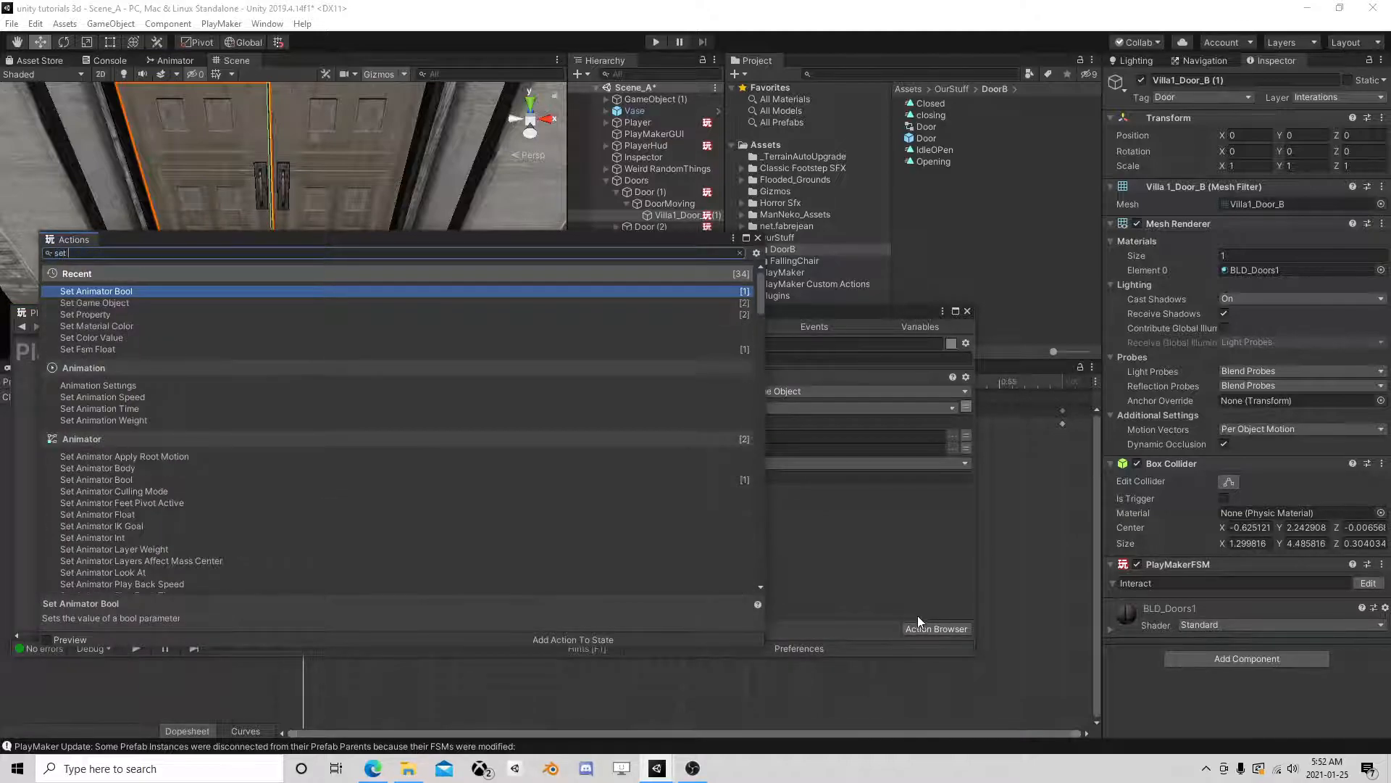
text(prop)
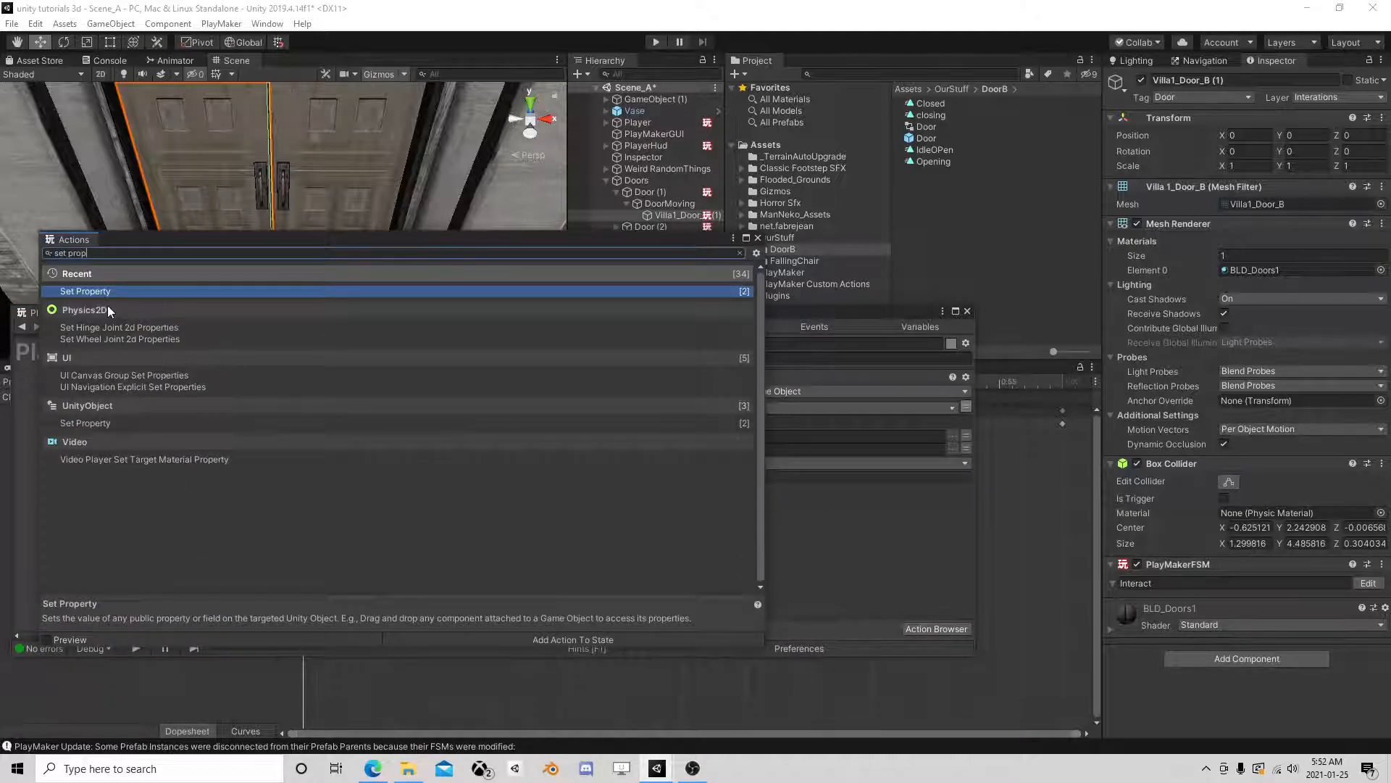
double_click(110, 290)
click(758, 238)
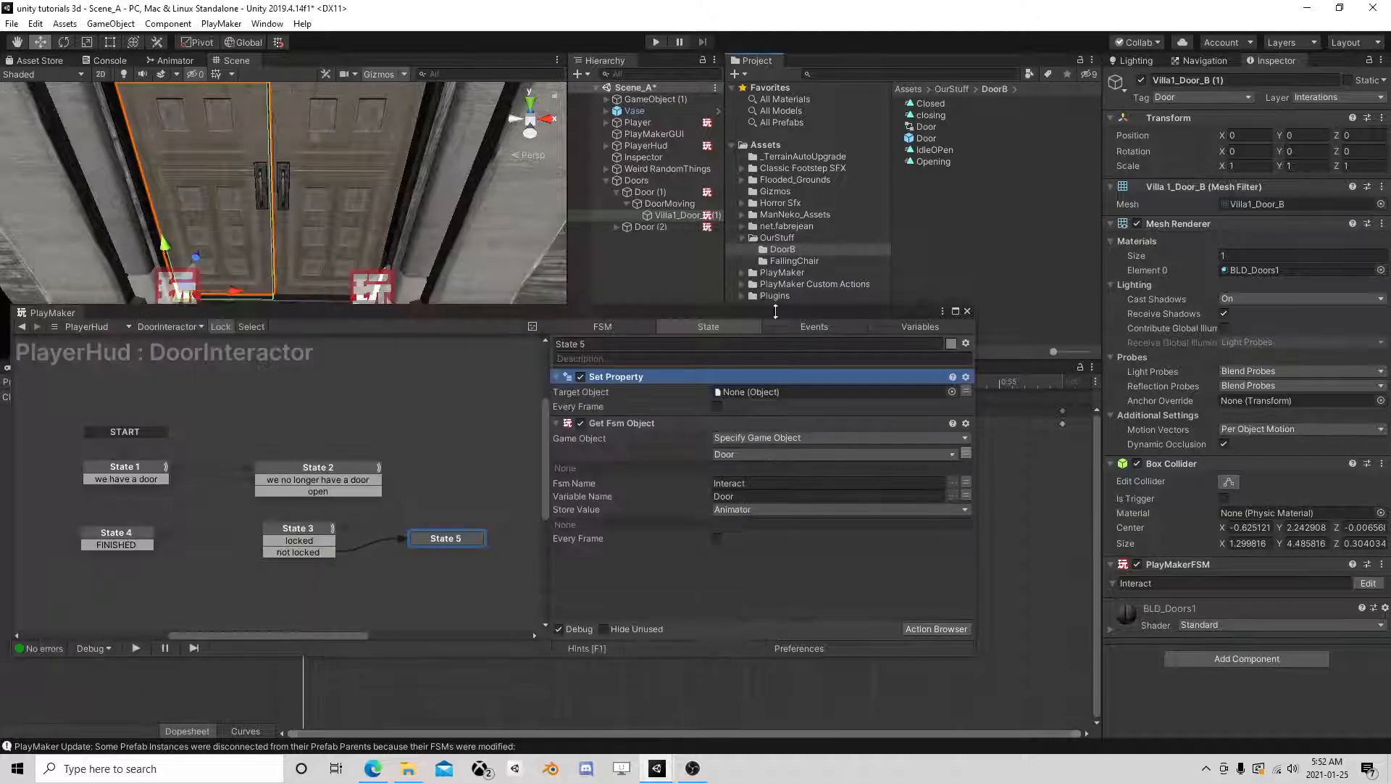
drag(619, 378, 692, 572)
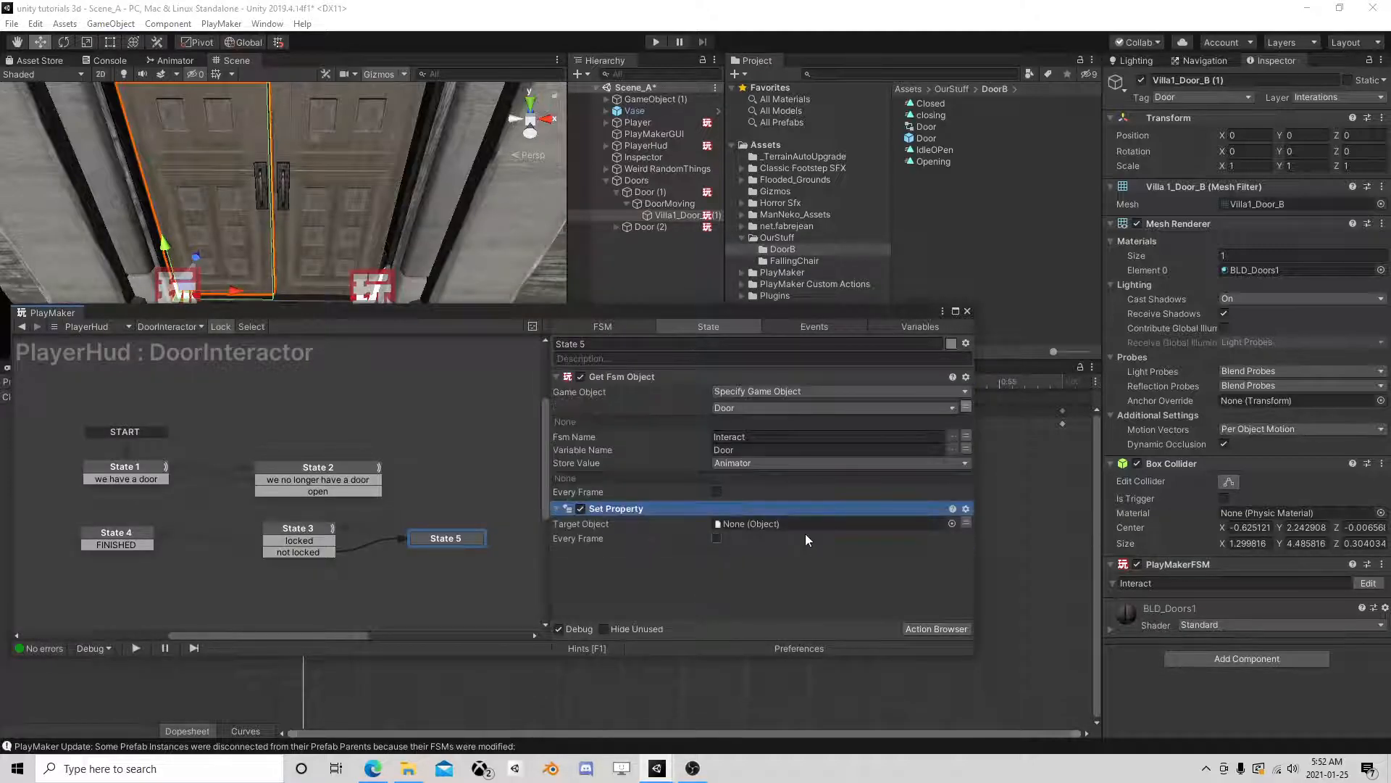
Step: Target Set Property at the Animator variable, look through its available properties, and remove the action from State 5
click(952, 524)
click(916, 522)
click(760, 558)
click(793, 565)
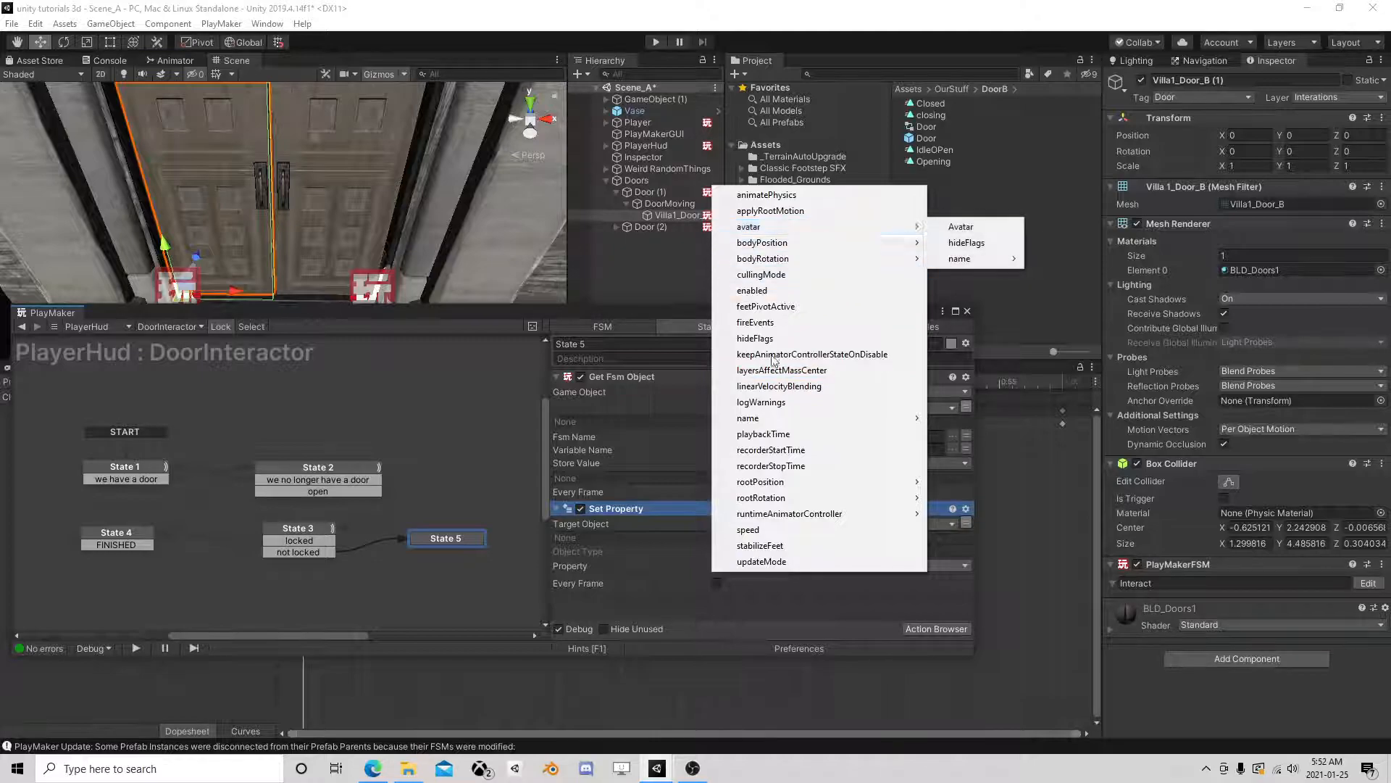
click(628, 534)
right_click(624, 509)
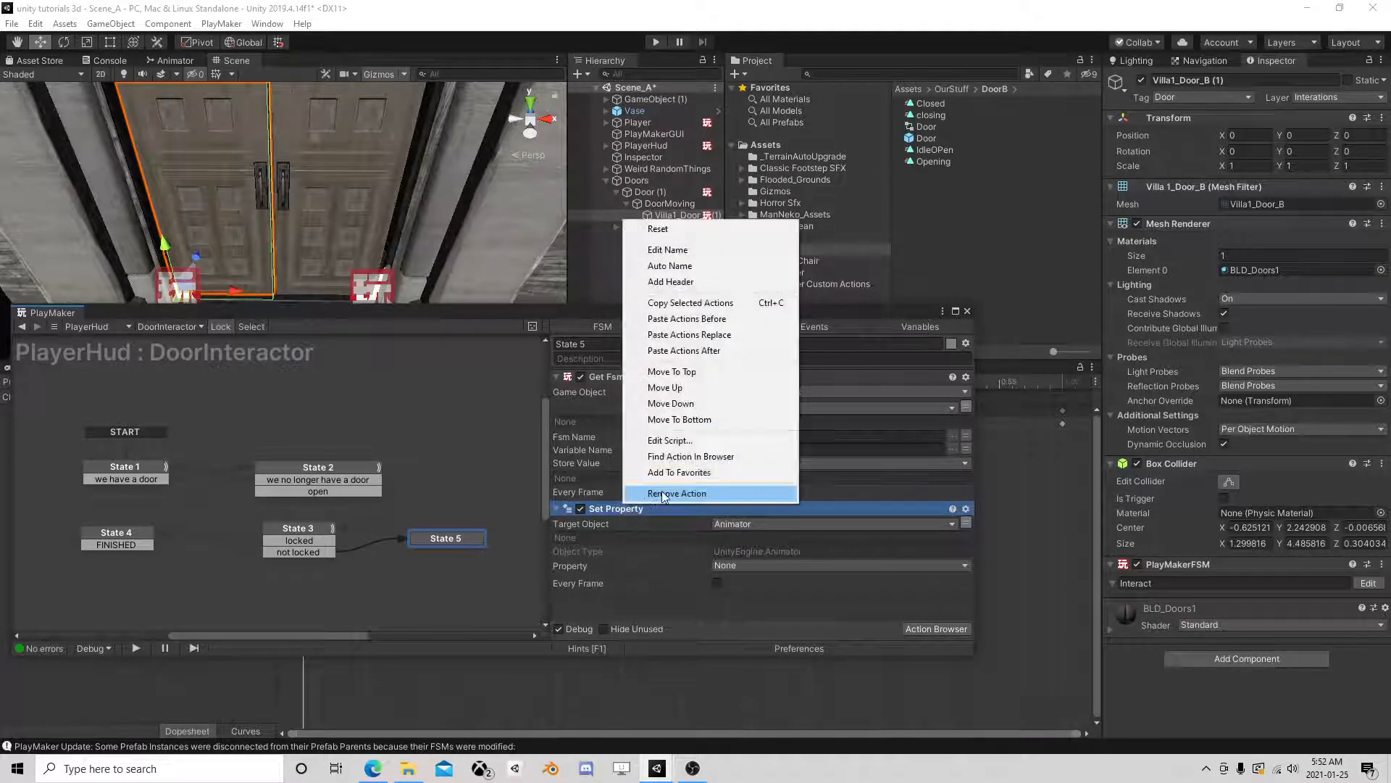
click(652, 493)
Step: Add a Call Method action to State 5 that calls SetBool (string, bool) on the Animator variable
click(921, 626)
text(call)
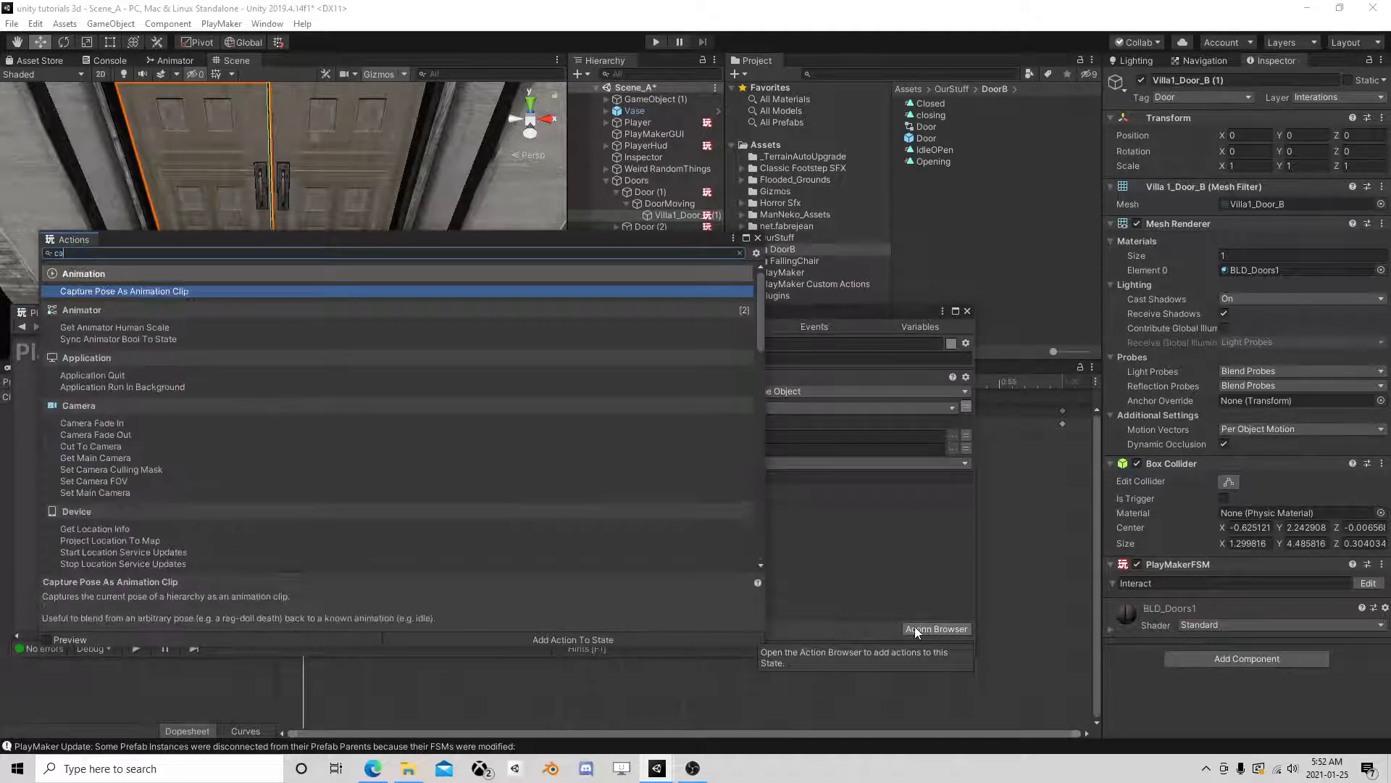
double_click(112, 292)
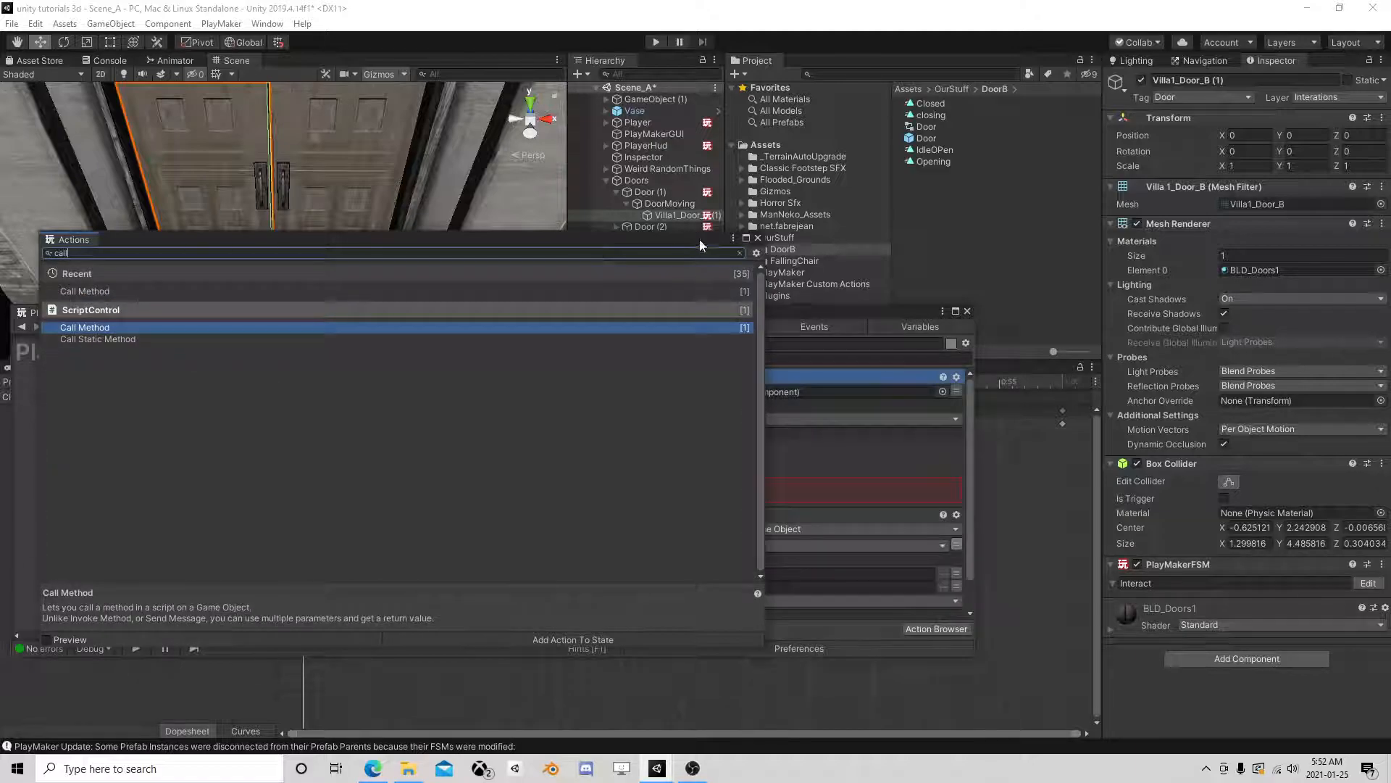
click(758, 238)
click(907, 392)
click(754, 419)
click(753, 433)
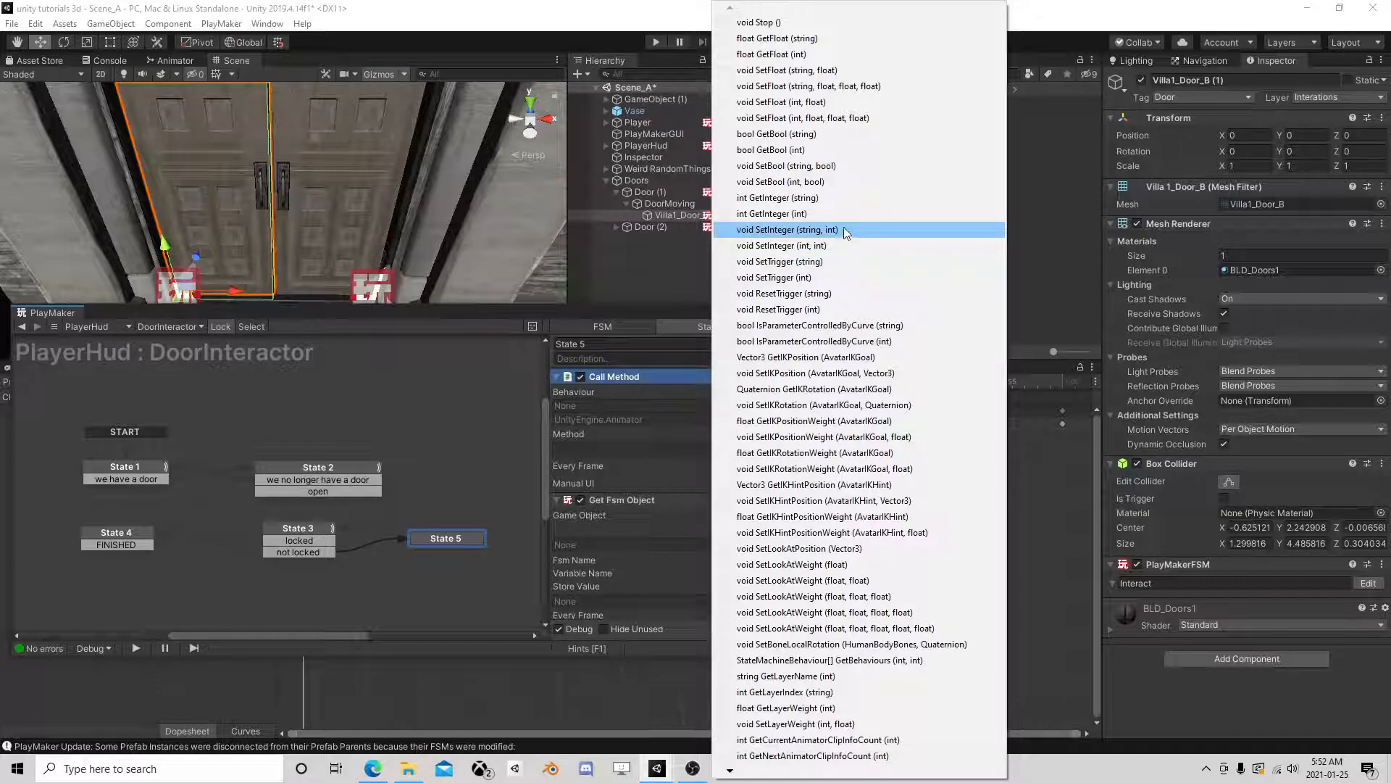
click(848, 169)
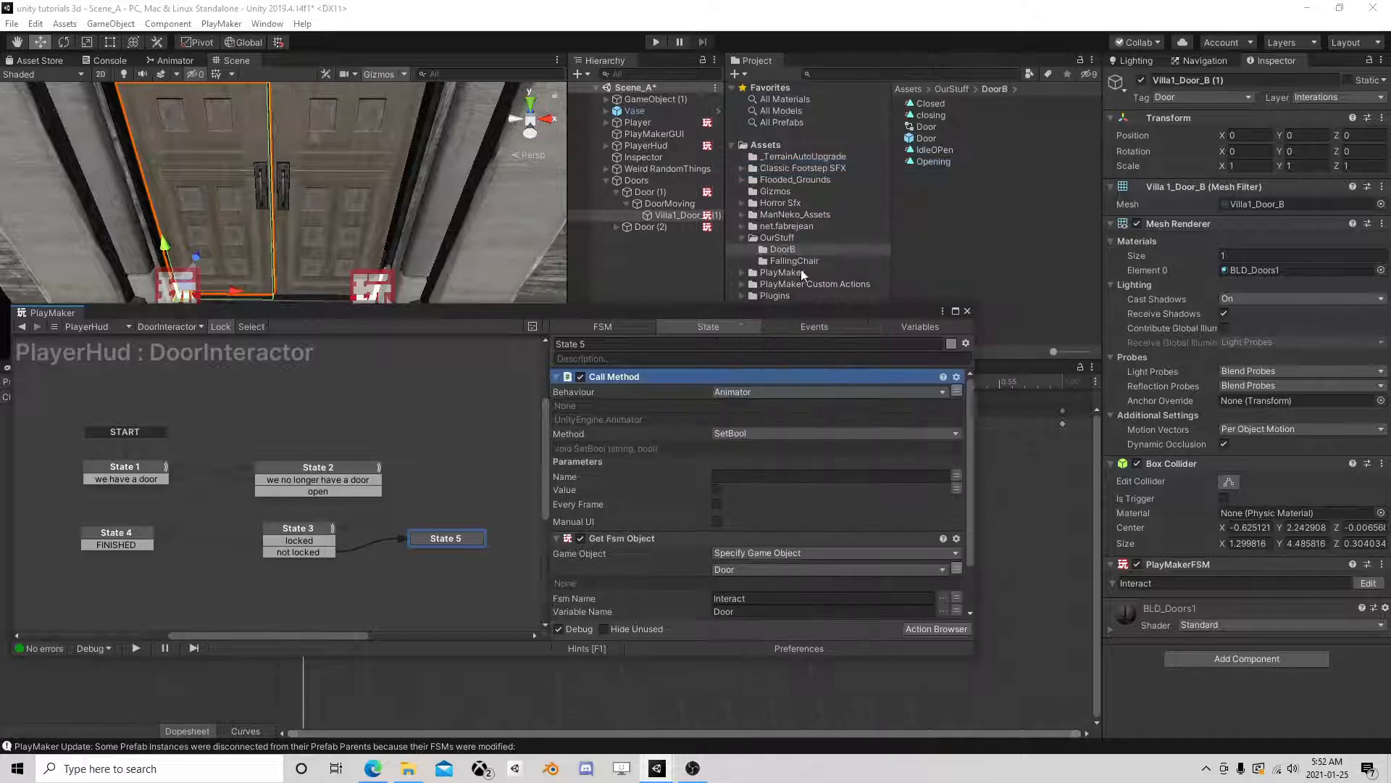
Step: Move Get Fsm Object above Call Method, and set the SetBool parameters to name "IsOpen" with Value enabled
drag(636, 538, 680, 388)
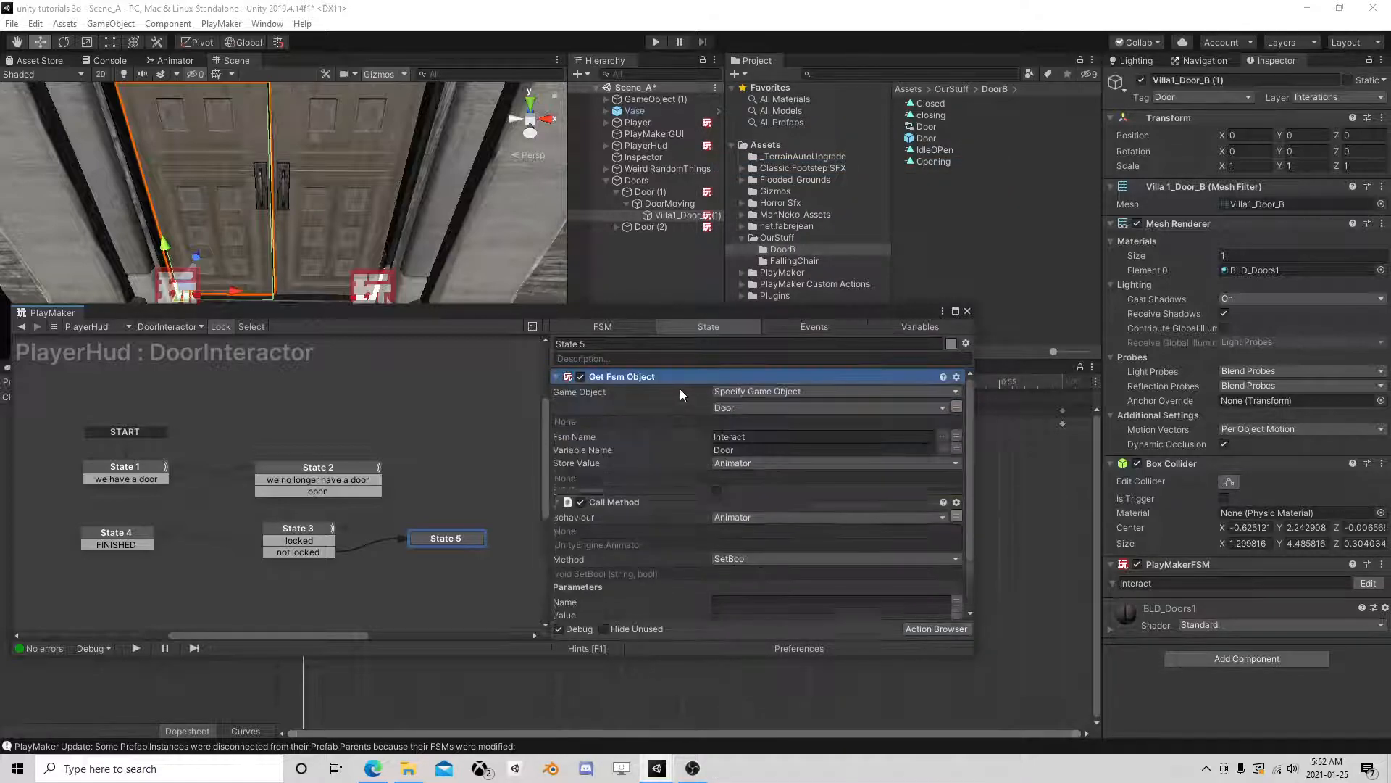
scroll(793, 521, down, 2)
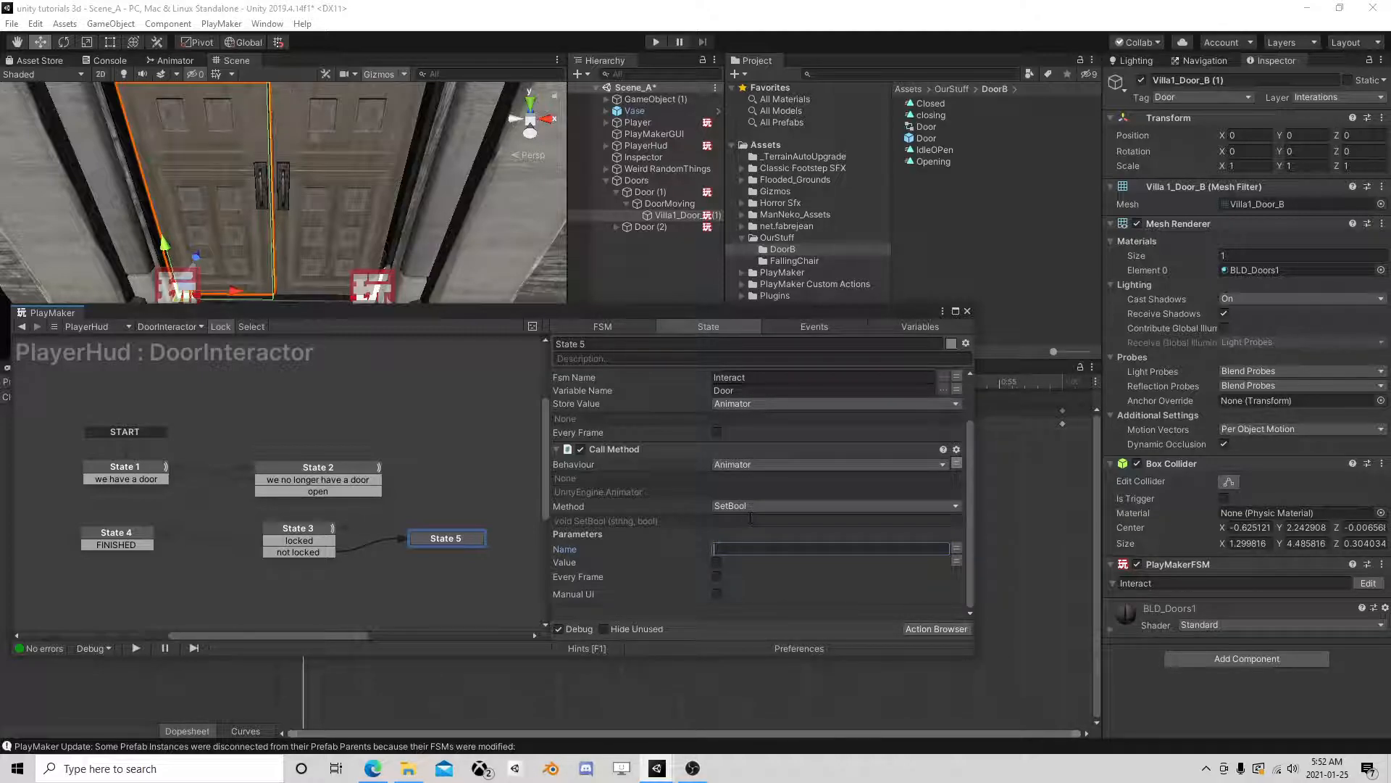
text(IsOpen)
click(717, 563)
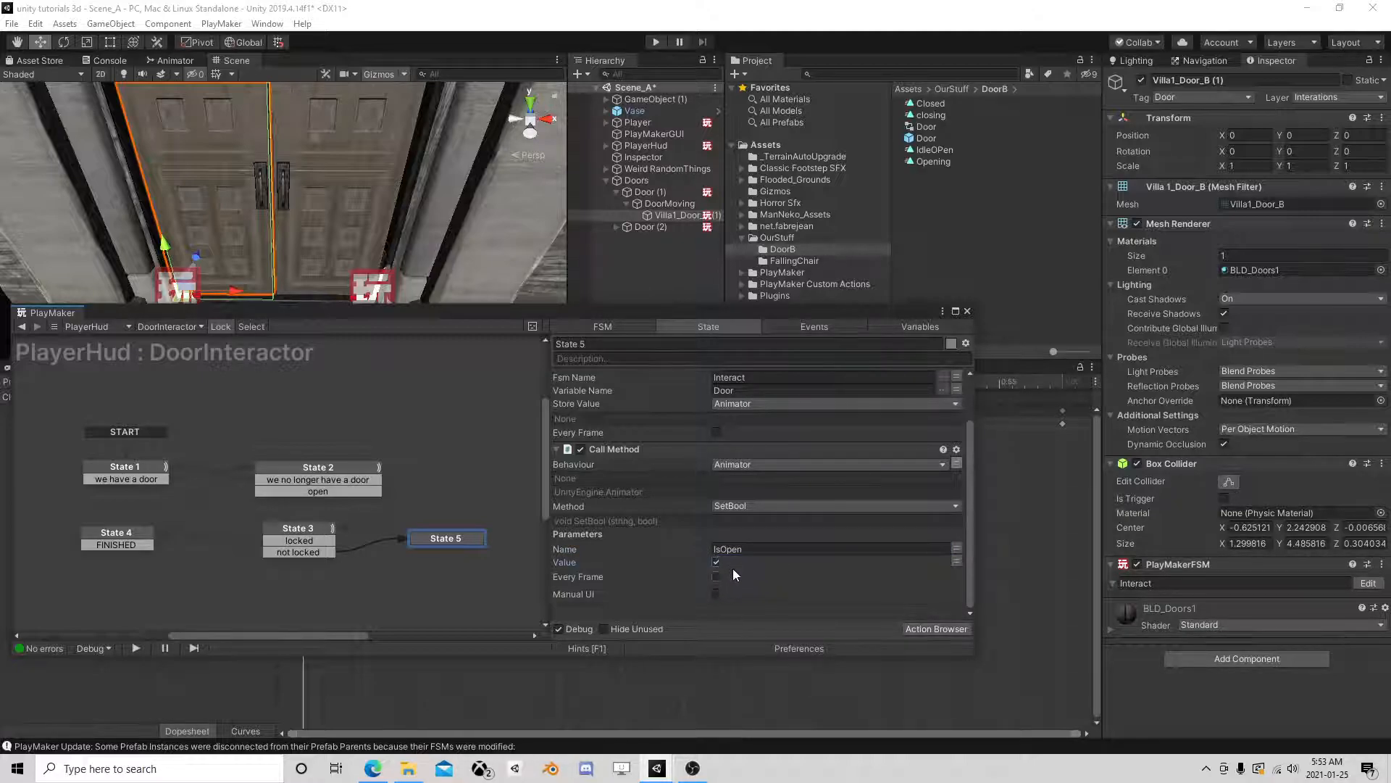
Step: Add a FINISHED transition to State 5 and link it back to State 2
right_click(441, 541)
mouse_move(505, 559)
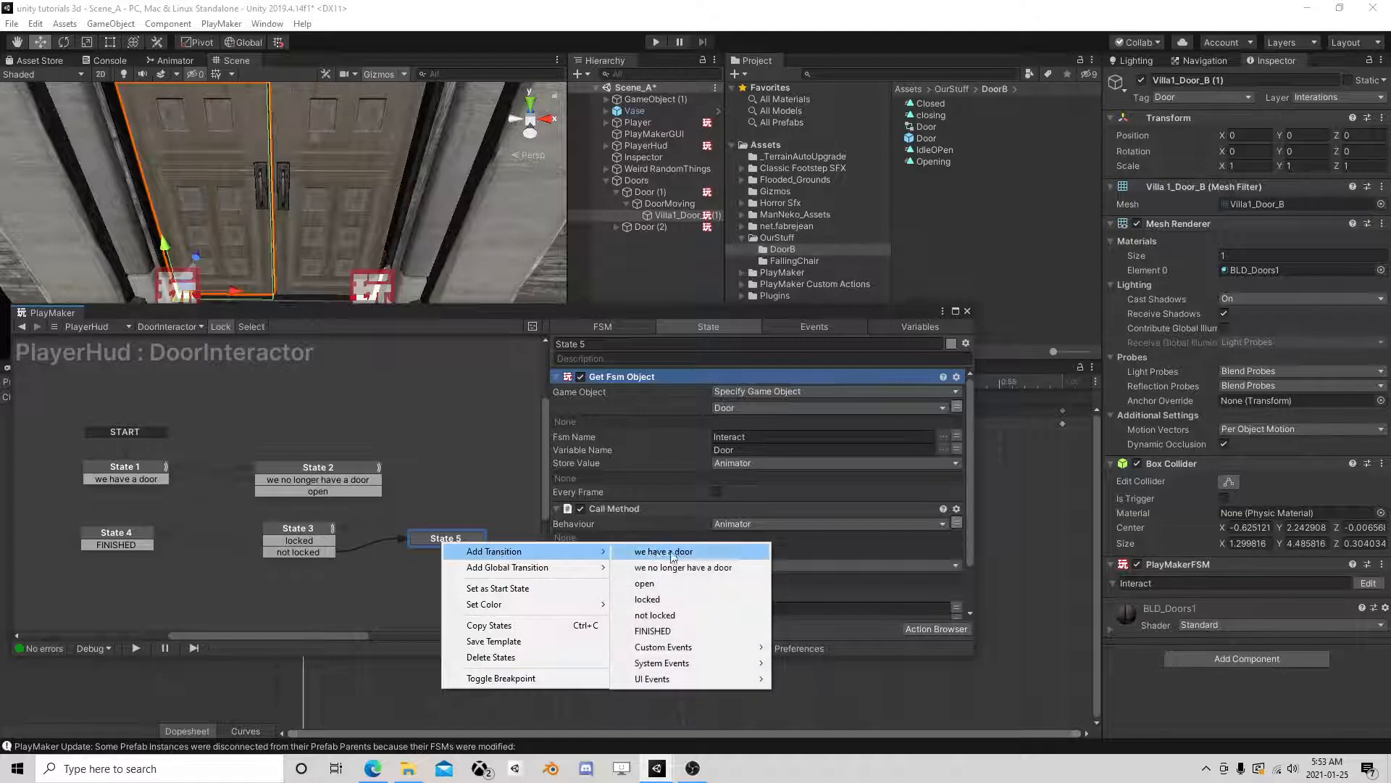
click(653, 632)
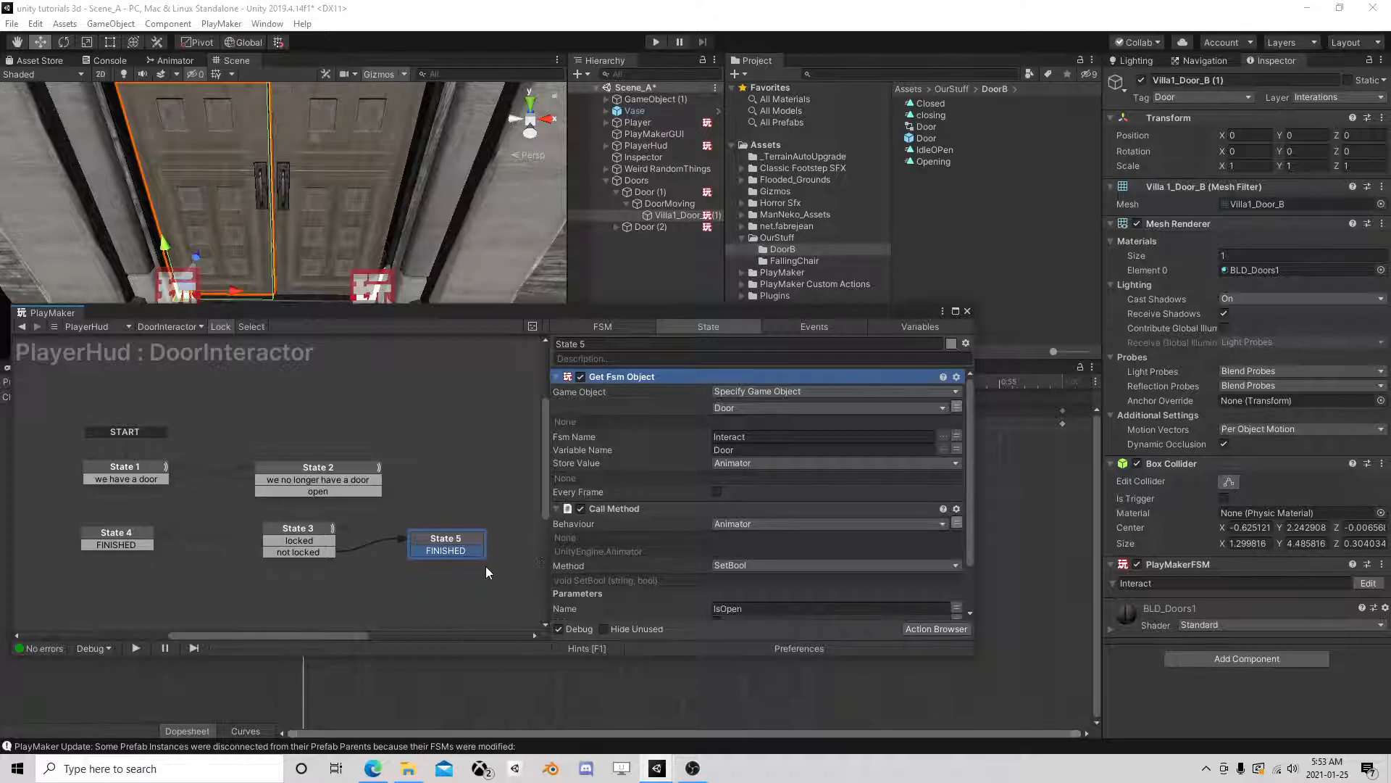
scroll(695, 484, down, 3)
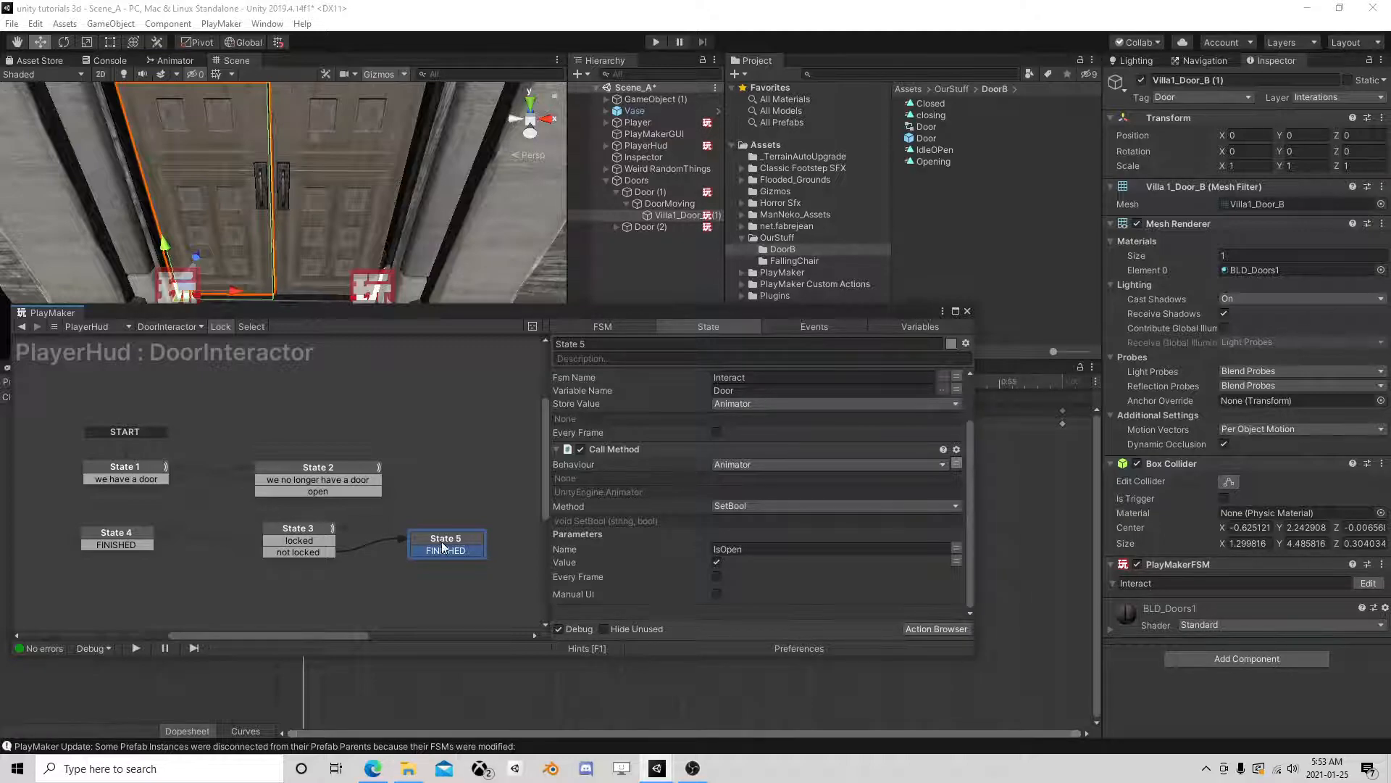
drag(442, 552, 346, 465)
Step: Move State 5 farther away from State 2 and State 3 in the graph
drag(440, 538, 491, 538)
middle_drag(456, 536, 411, 486)
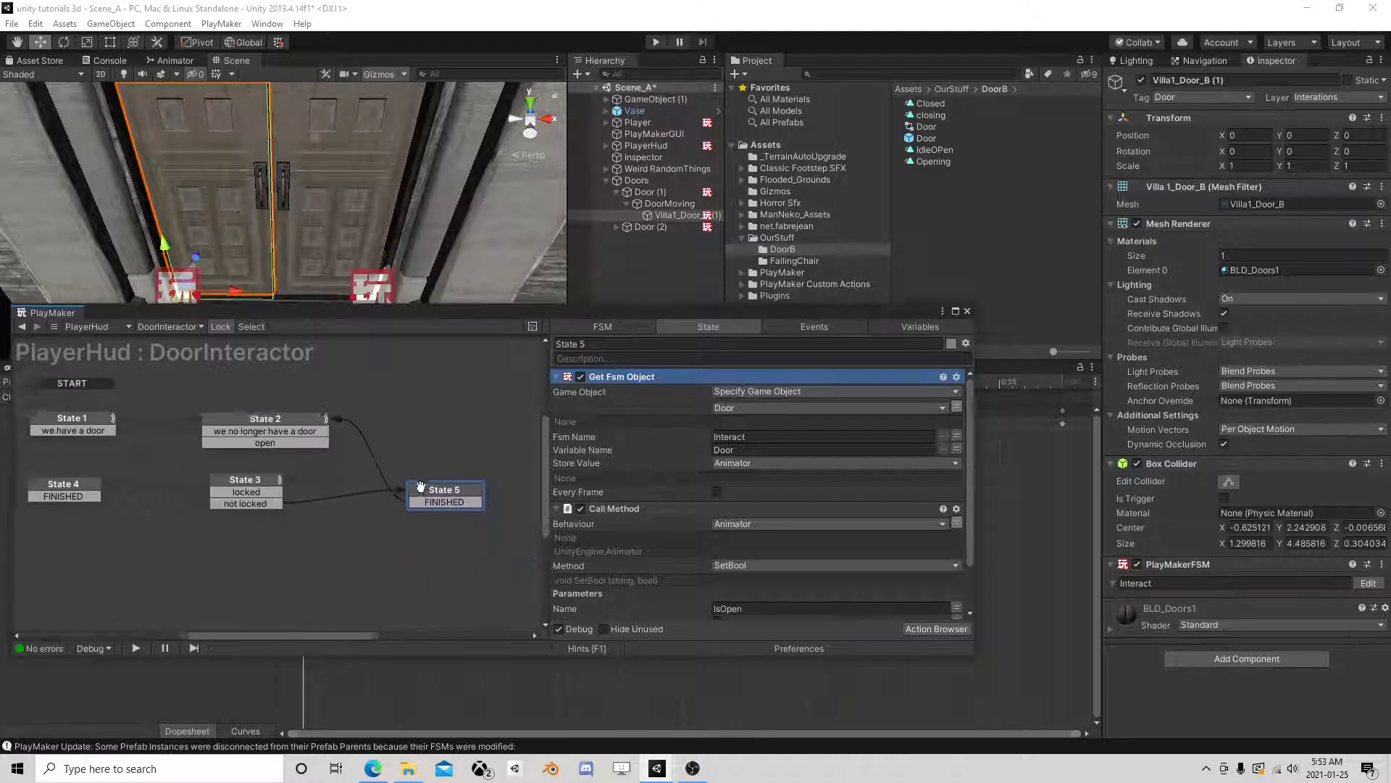
scroll(645, 564, down, 2)
scroll(677, 567, up, 2)
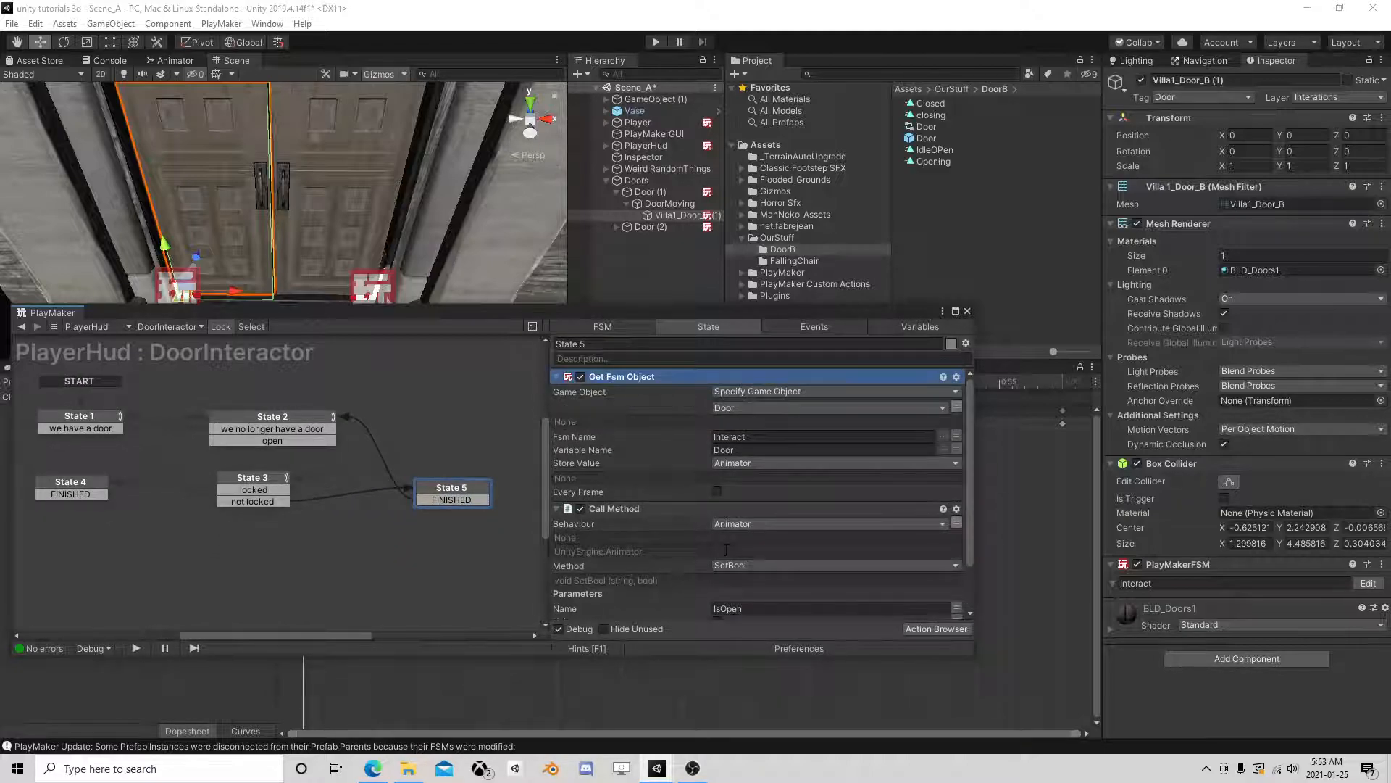
drag(446, 484, 511, 487)
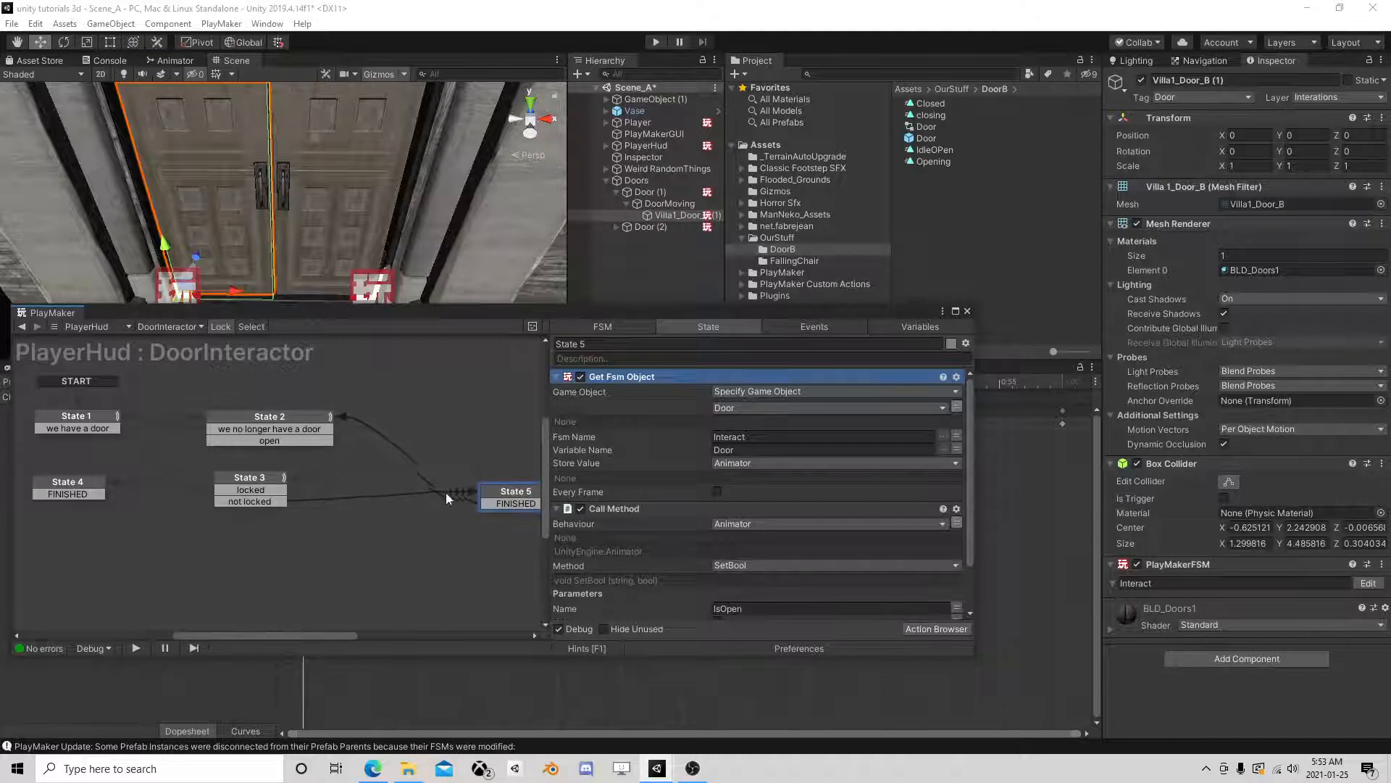
right_click(349, 467)
click(366, 472)
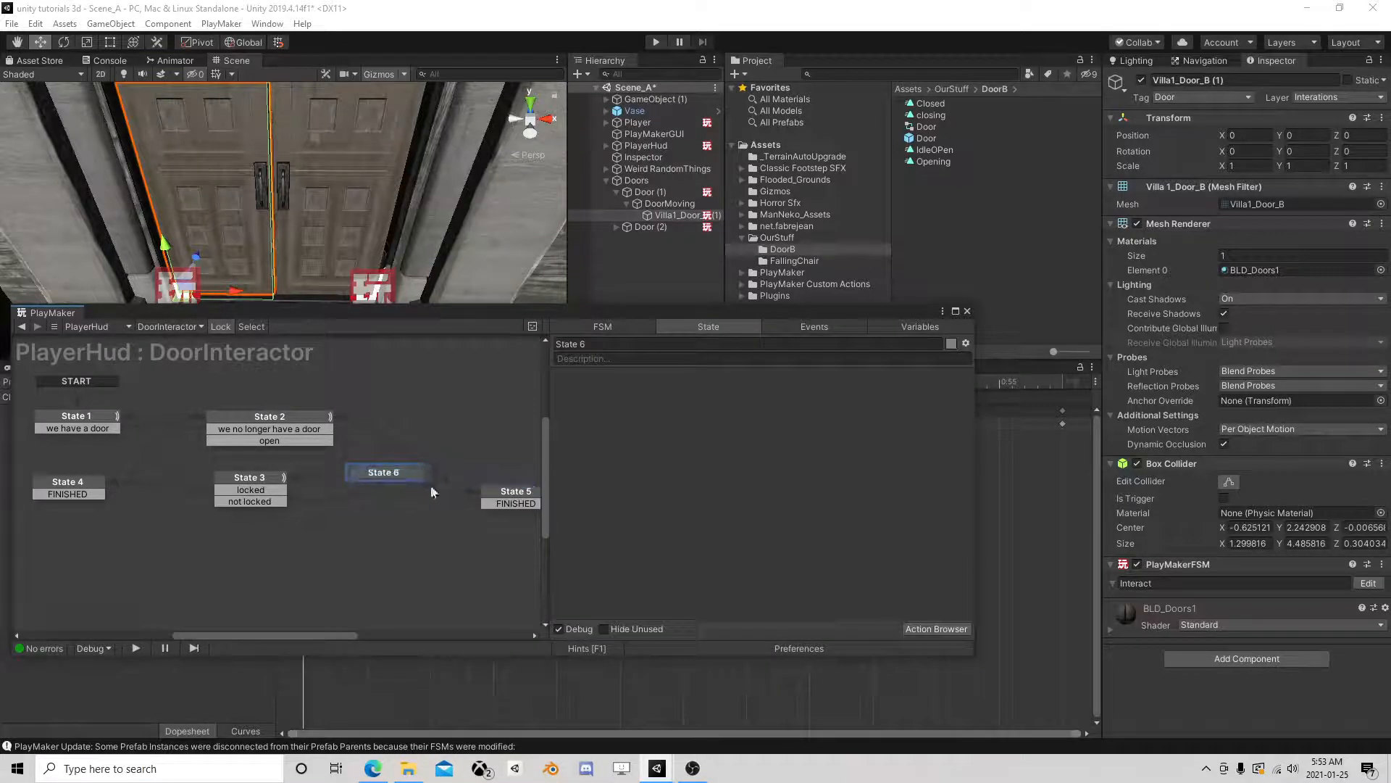
key(Delete)
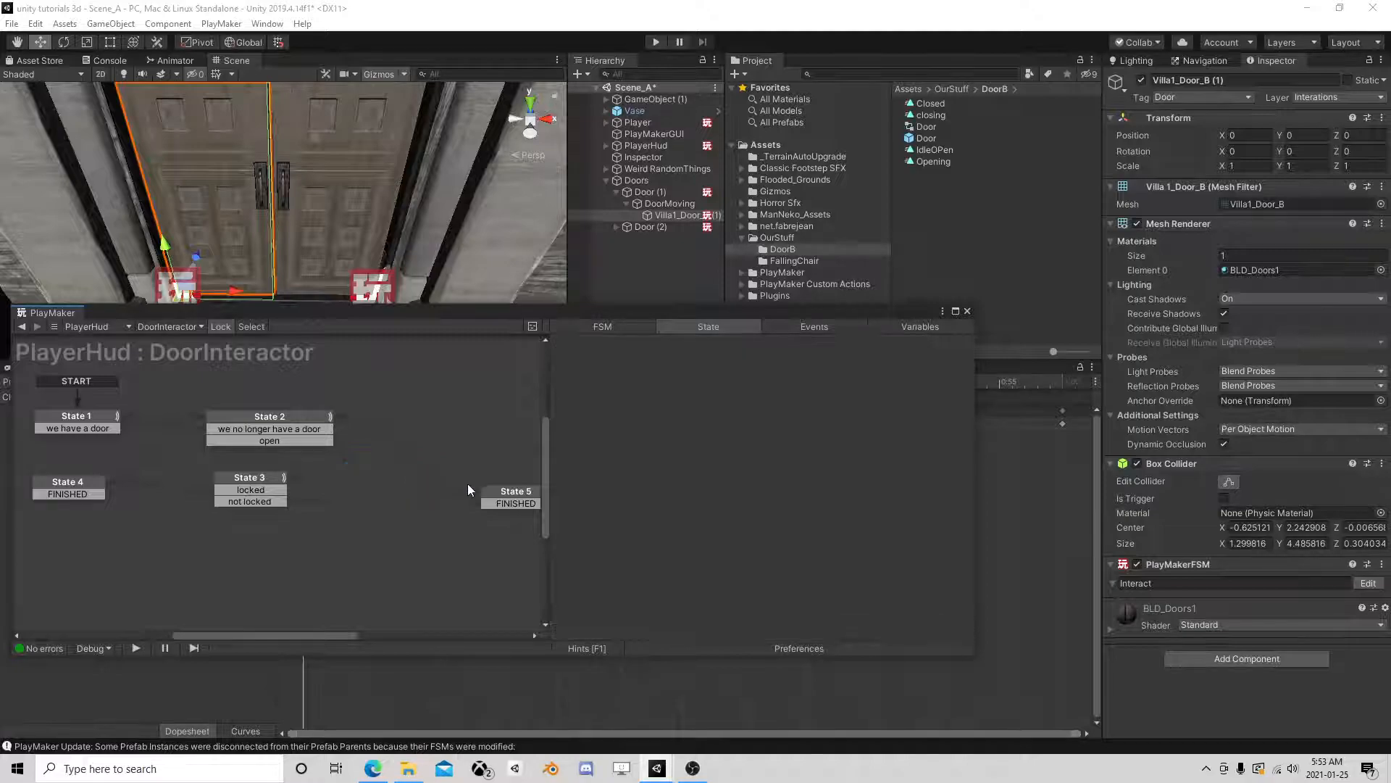
Step: Reposition State 5 at a height between State 2 and State 3, slightly closer to them
drag(515, 493, 491, 457)
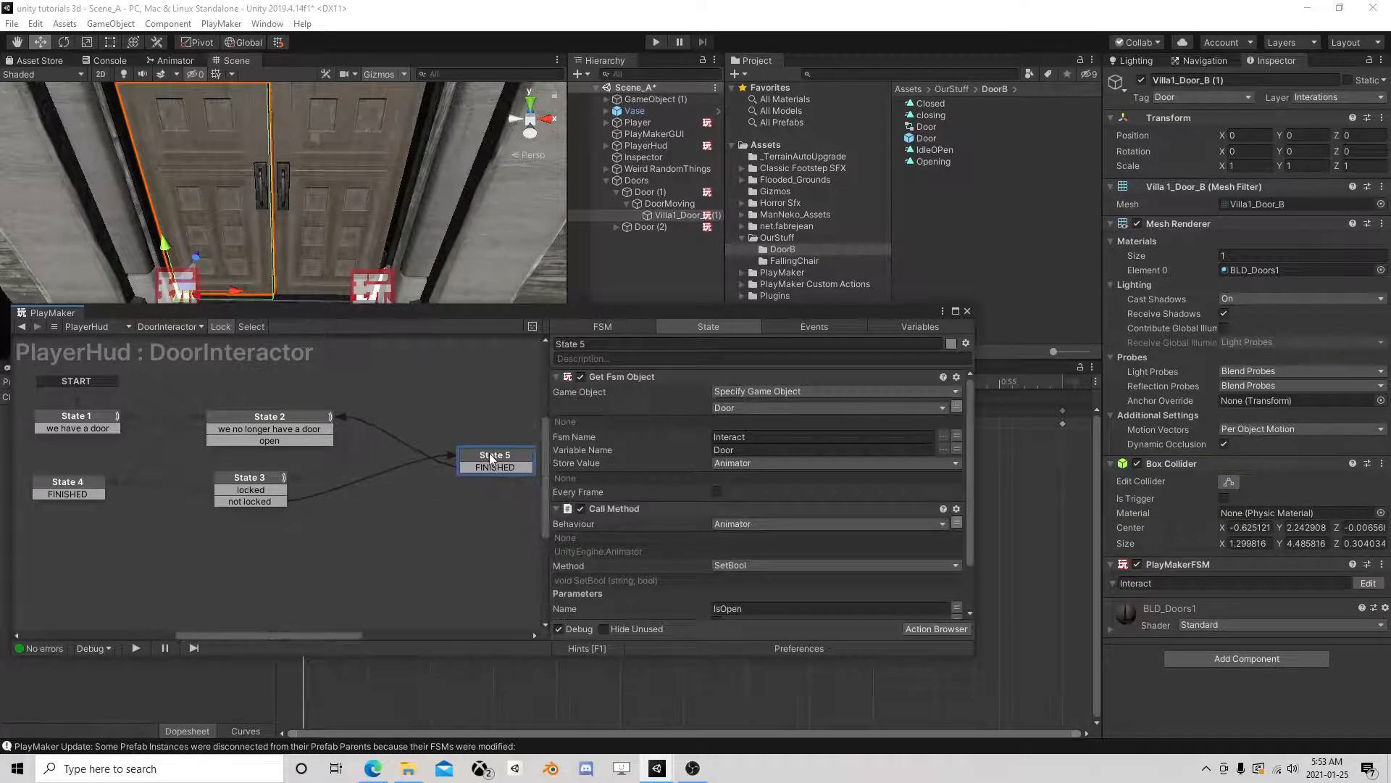
Step: Check the Door variable's Animator assignment in the Interact FSM of Villa1_Door_B (1)
click(968, 312)
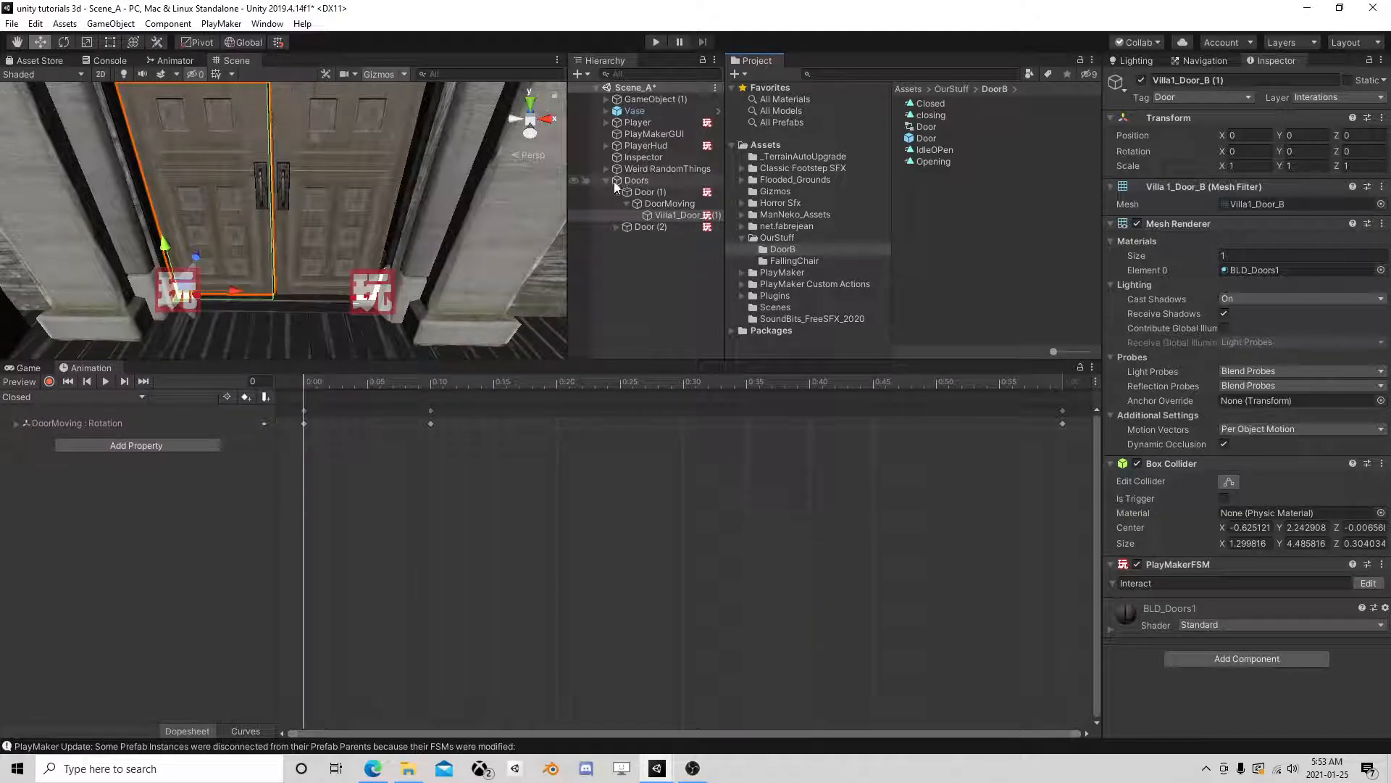
click(1367, 583)
click(910, 325)
click(585, 373)
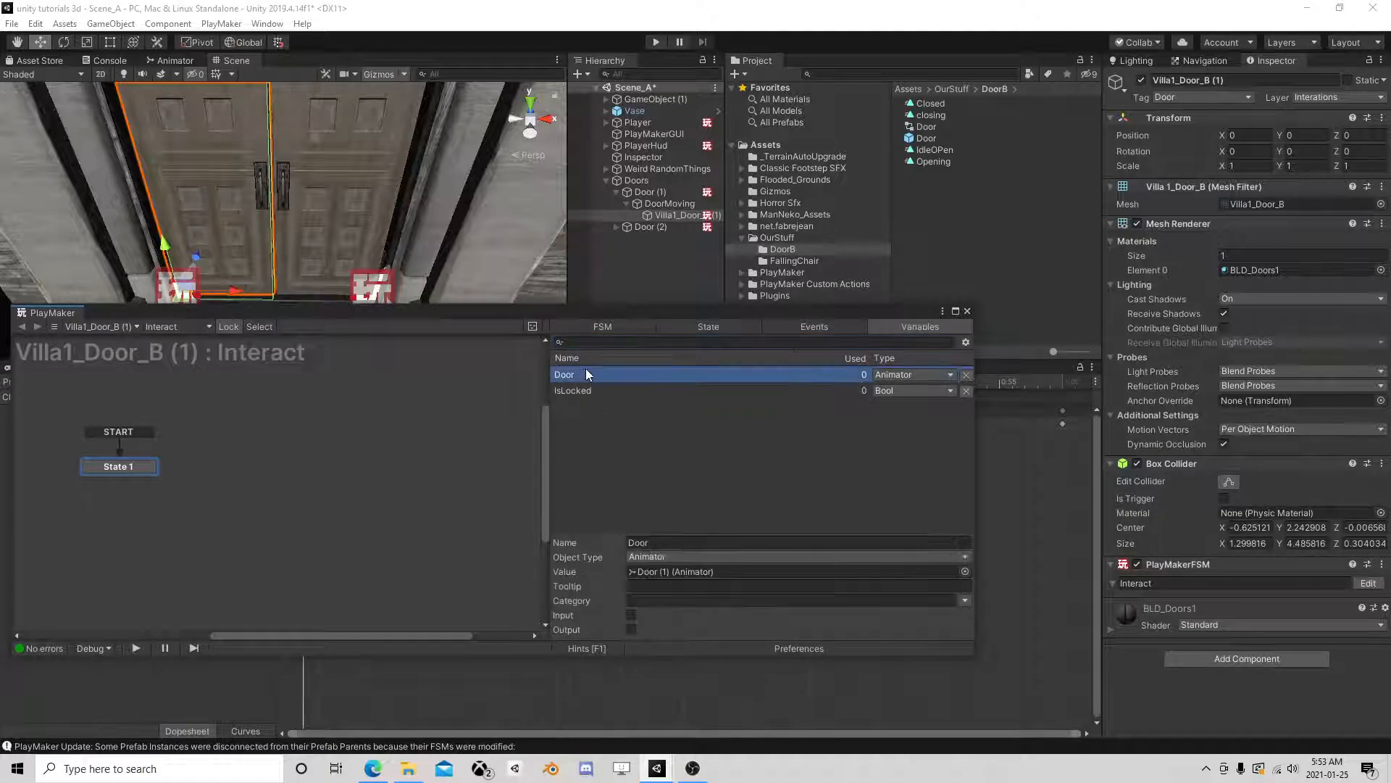
click(967, 311)
Step: Collapse the Doors hierarchy, briefly run the scene in the Game view, and stop play mode
click(606, 181)
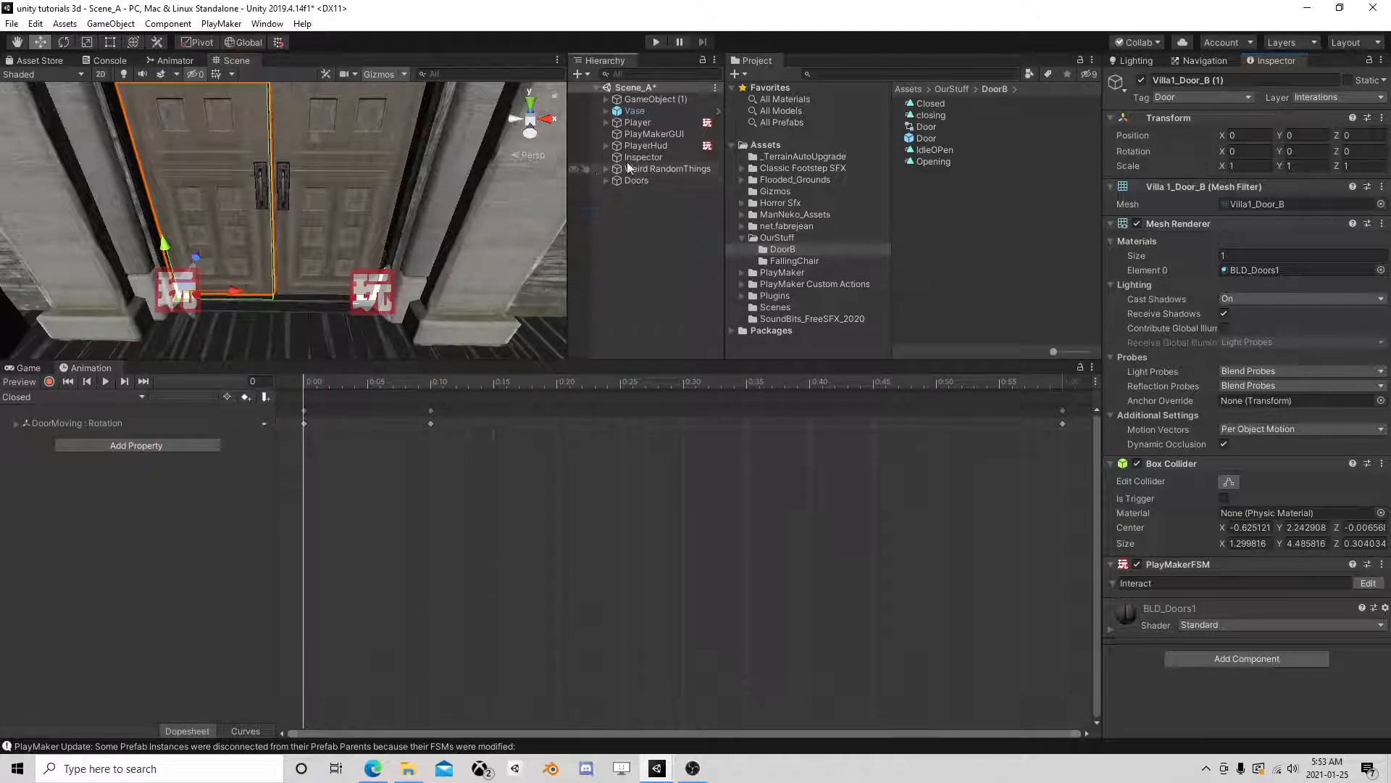
click(25, 368)
click(652, 41)
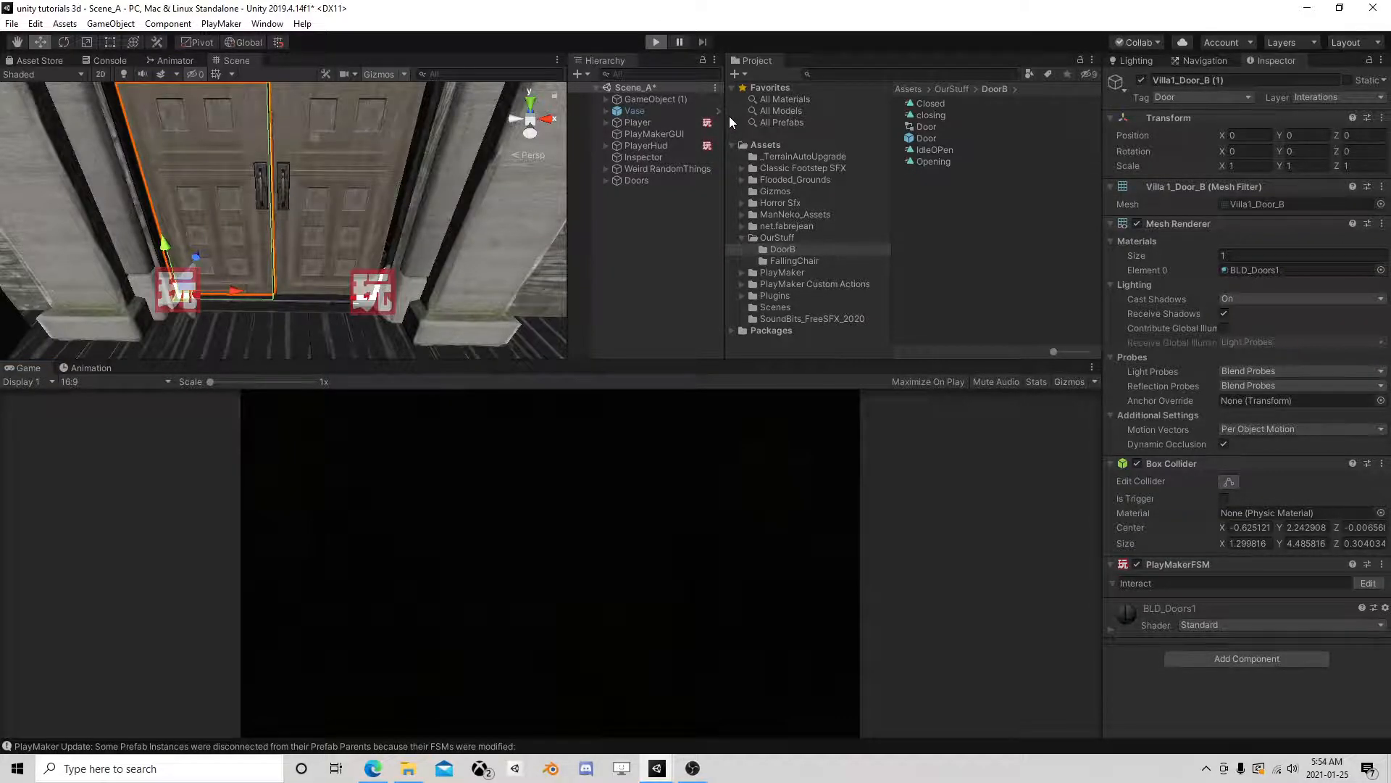
click(656, 41)
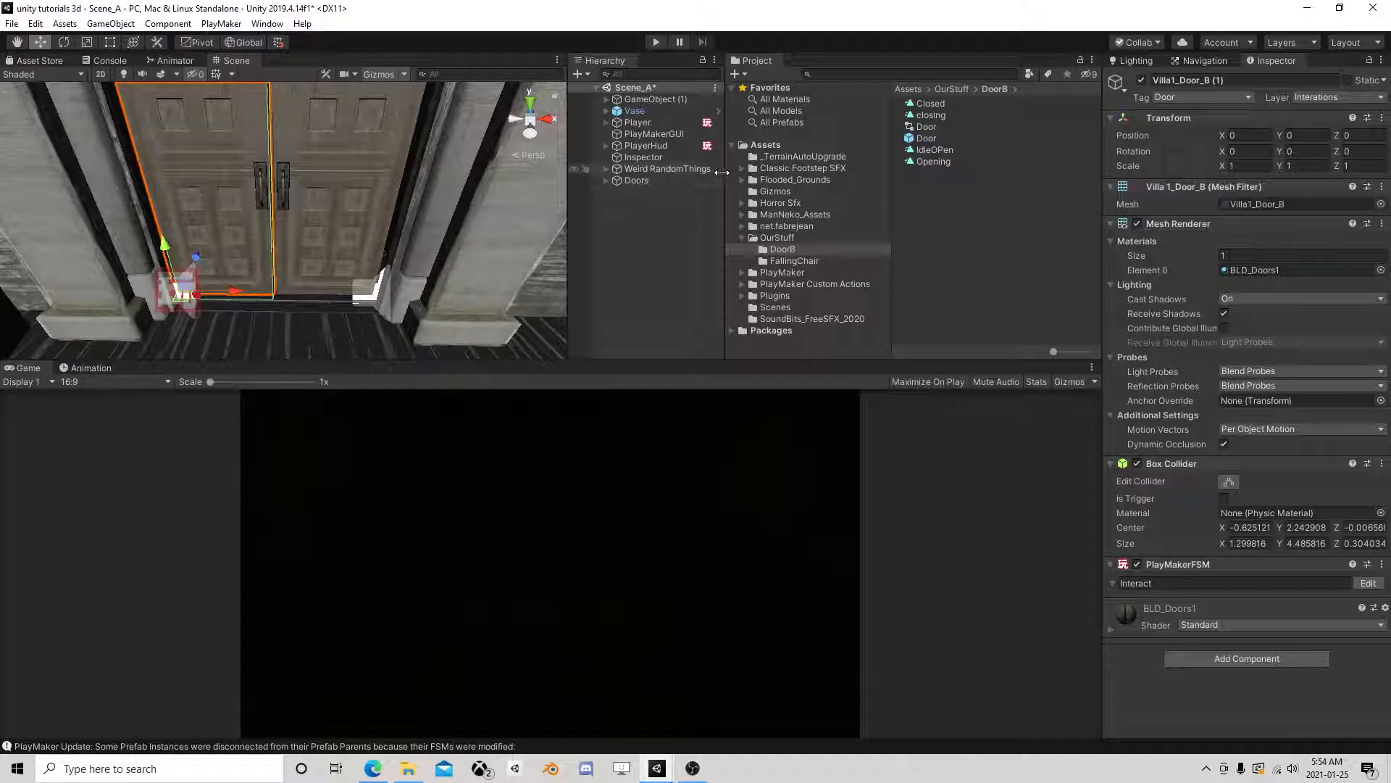
Step: Turn off the default IsOpen parameter in the Door prefab's Animator and return to the main scene
click(606, 180)
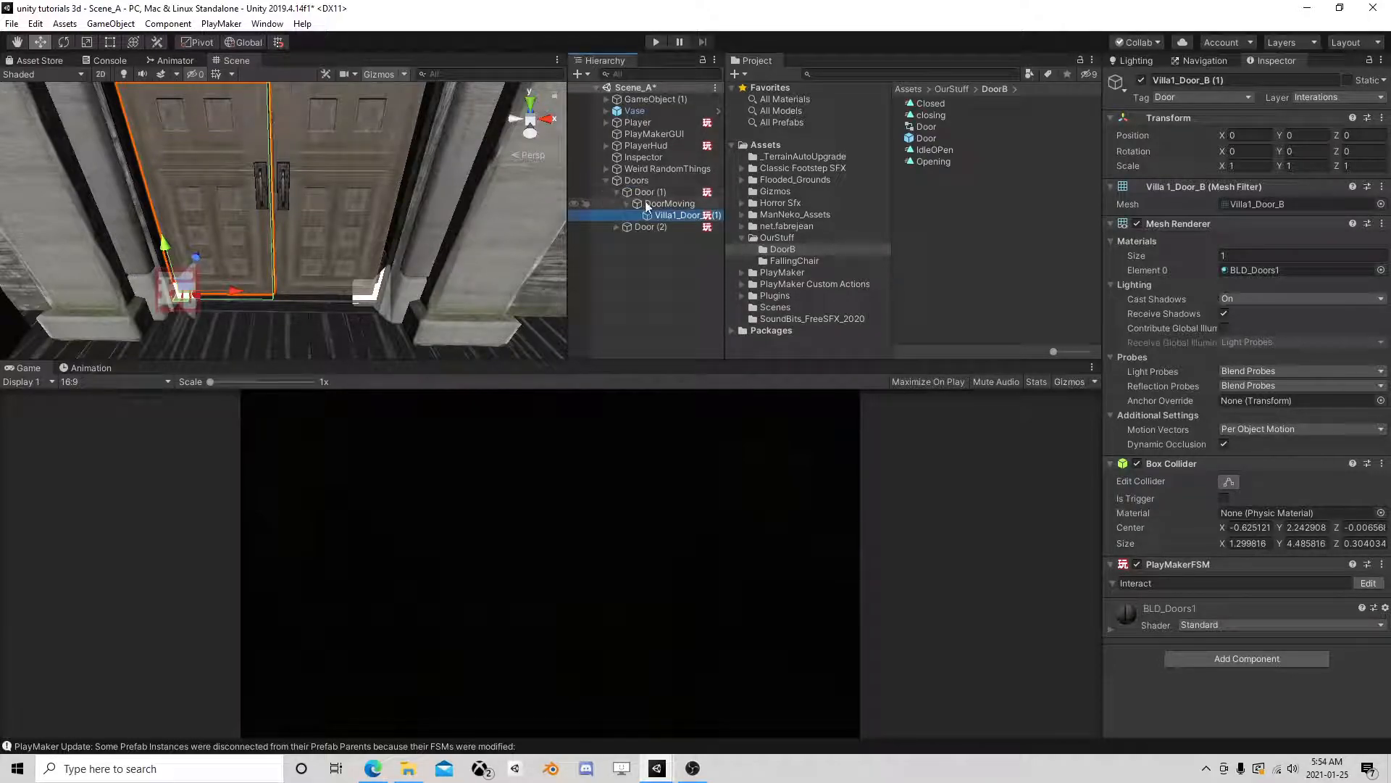
click(926, 138)
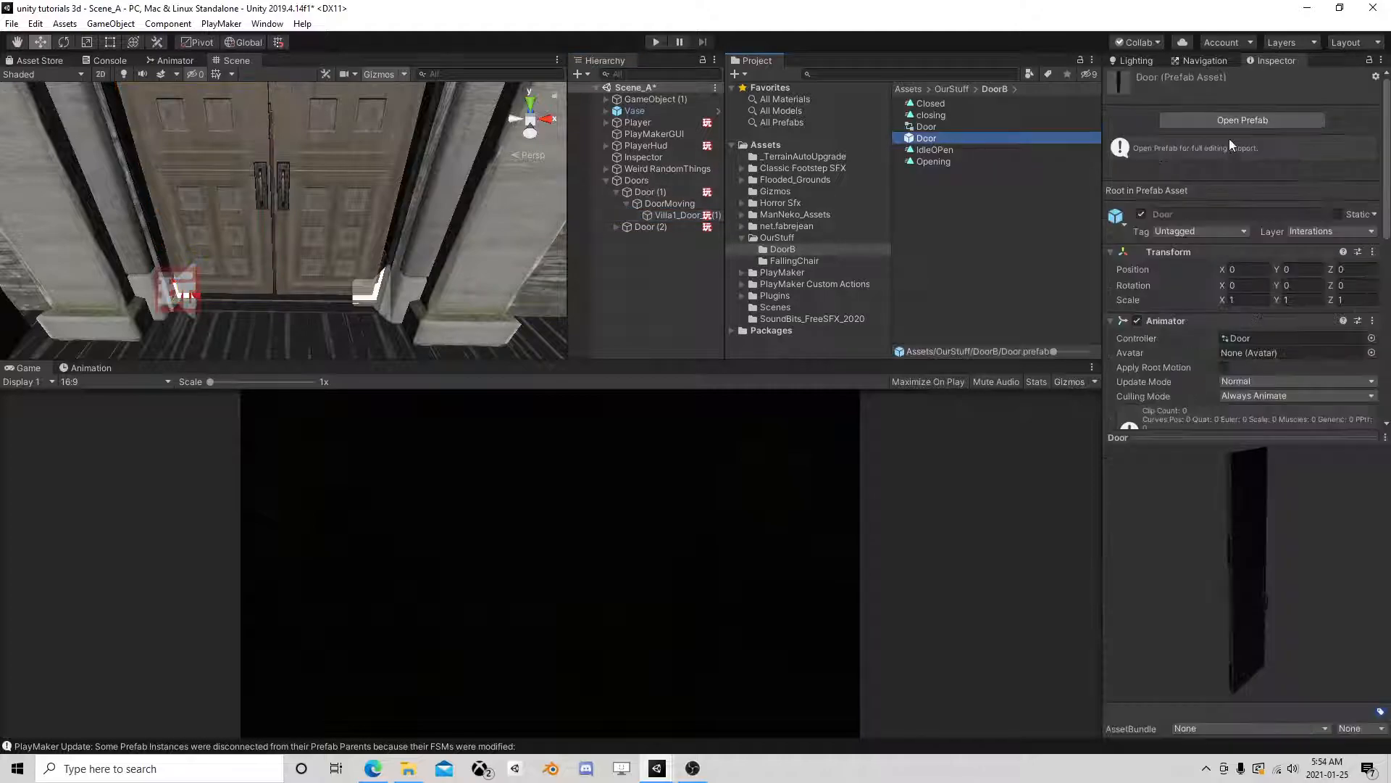
click(1242, 123)
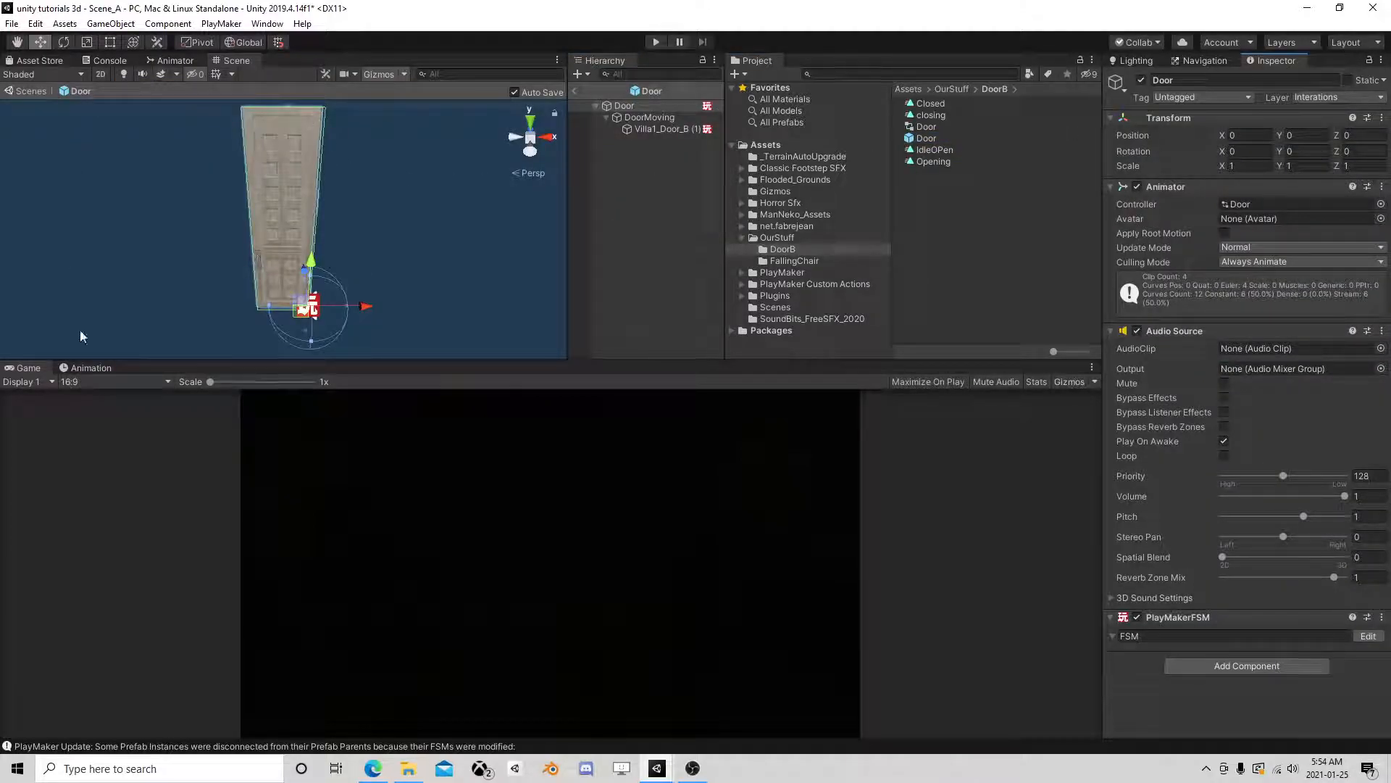
click(181, 60)
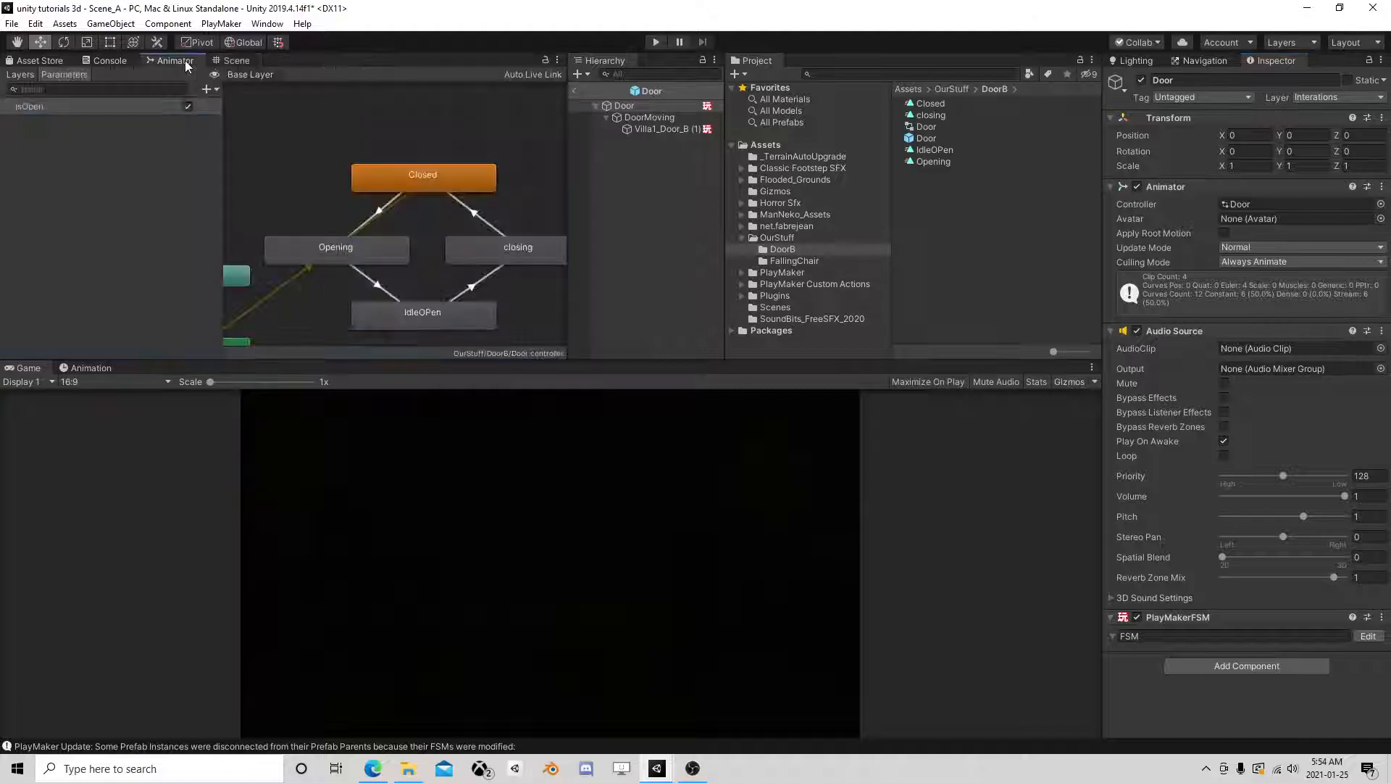
click(189, 104)
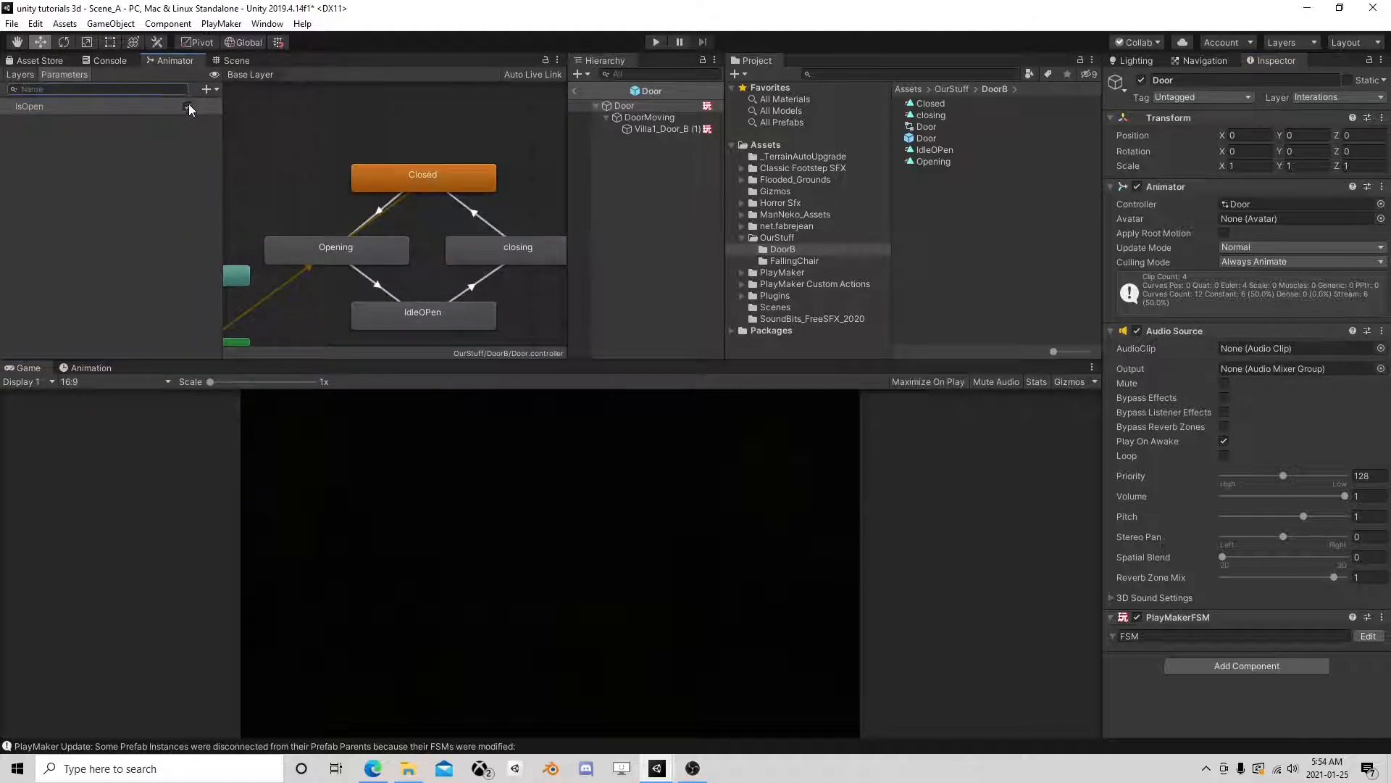
click(231, 61)
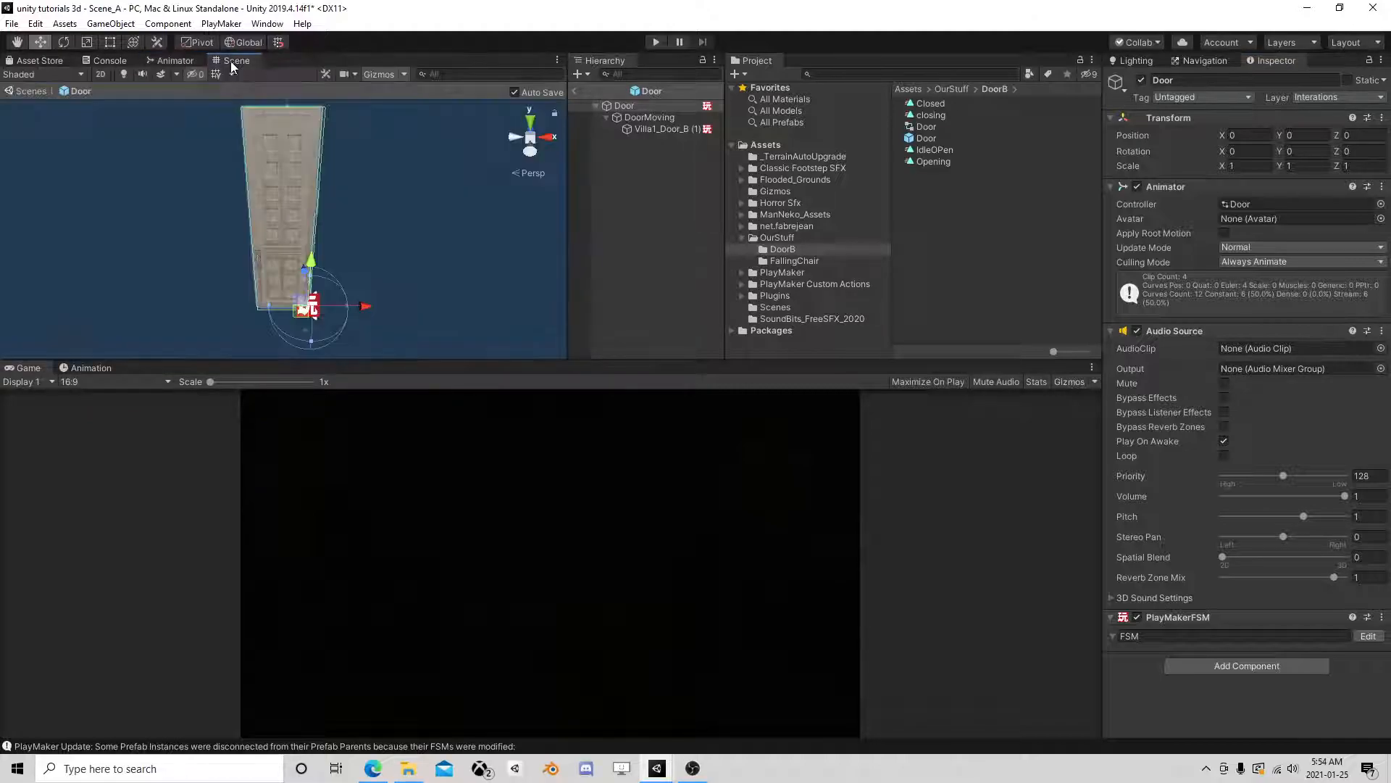
click(575, 91)
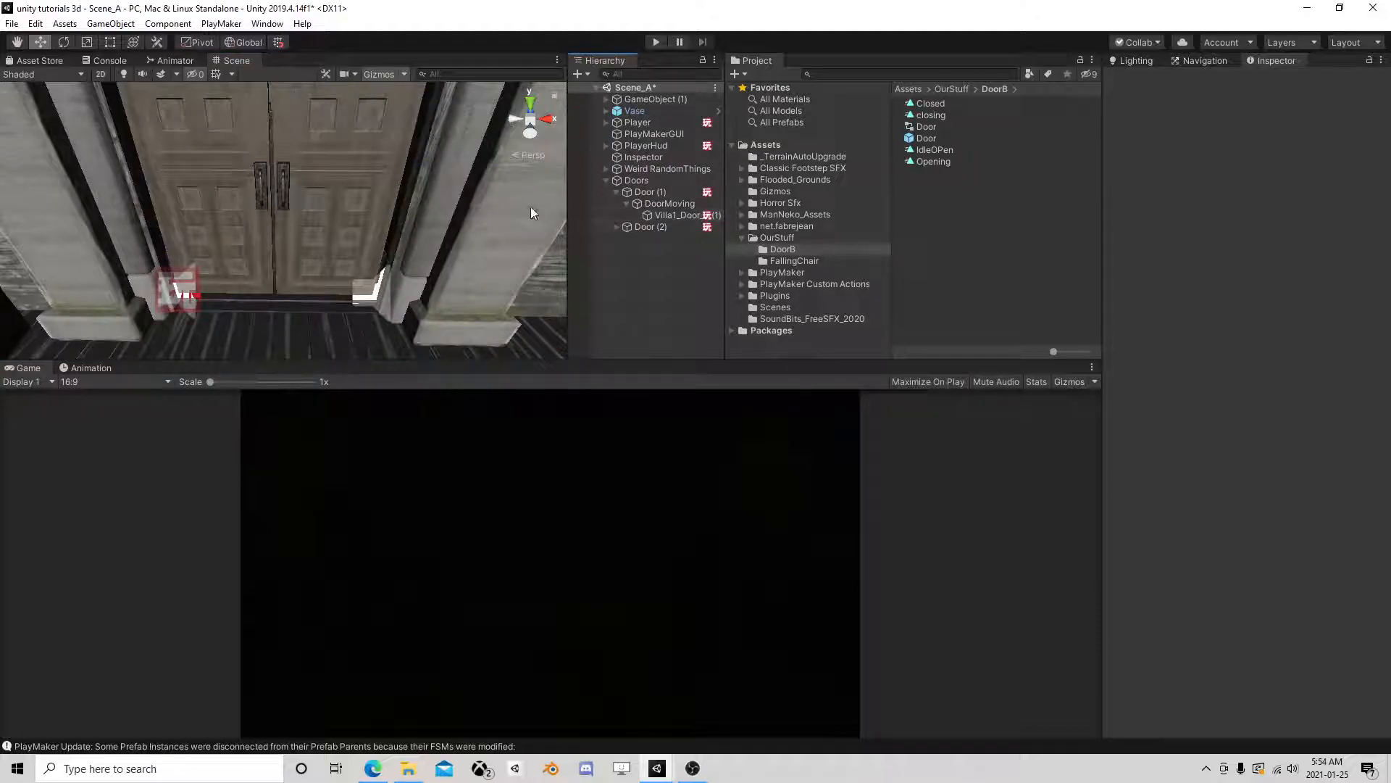
Step: Start play mode with Maximize On Play enabled, keeping the double door framed in the Scene view
right_drag(436, 290, 437, 253)
scroll(437, 253, down, 3)
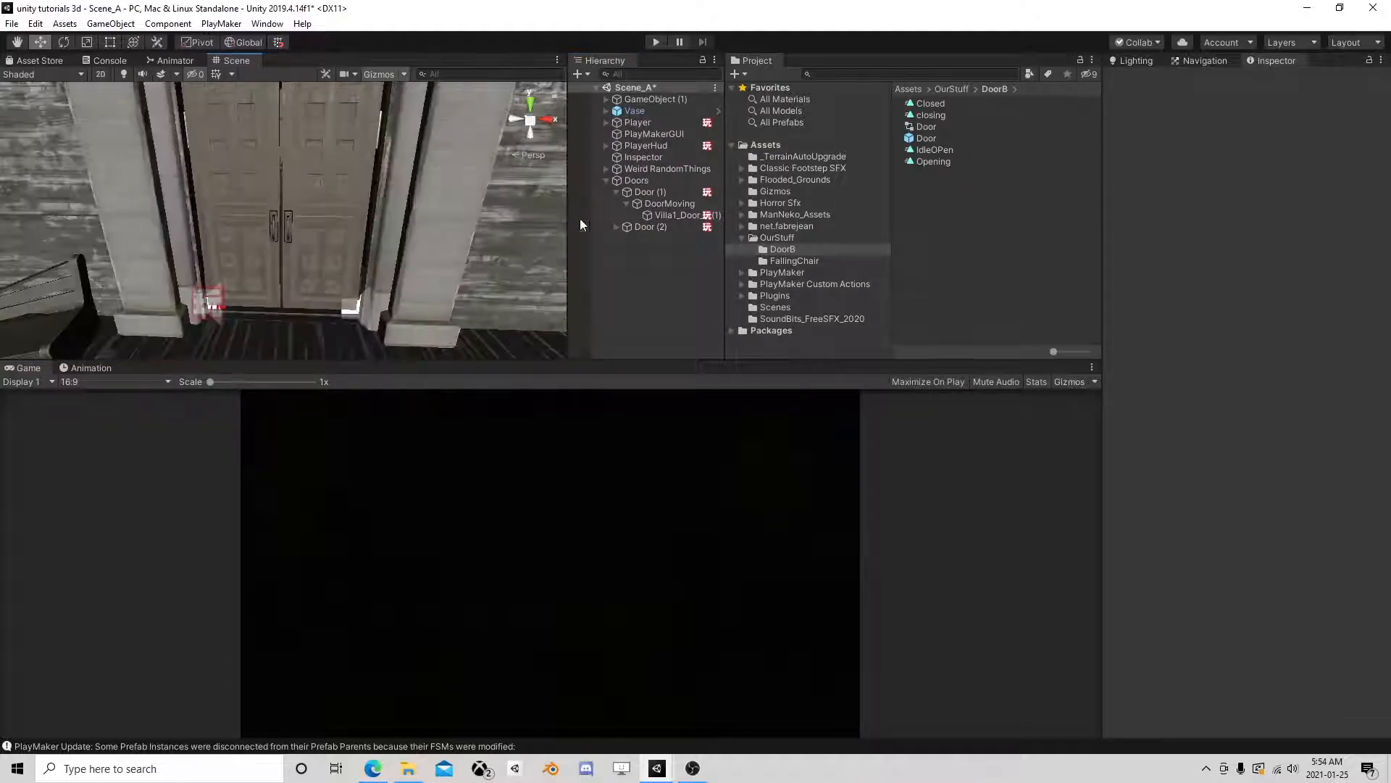
click(605, 180)
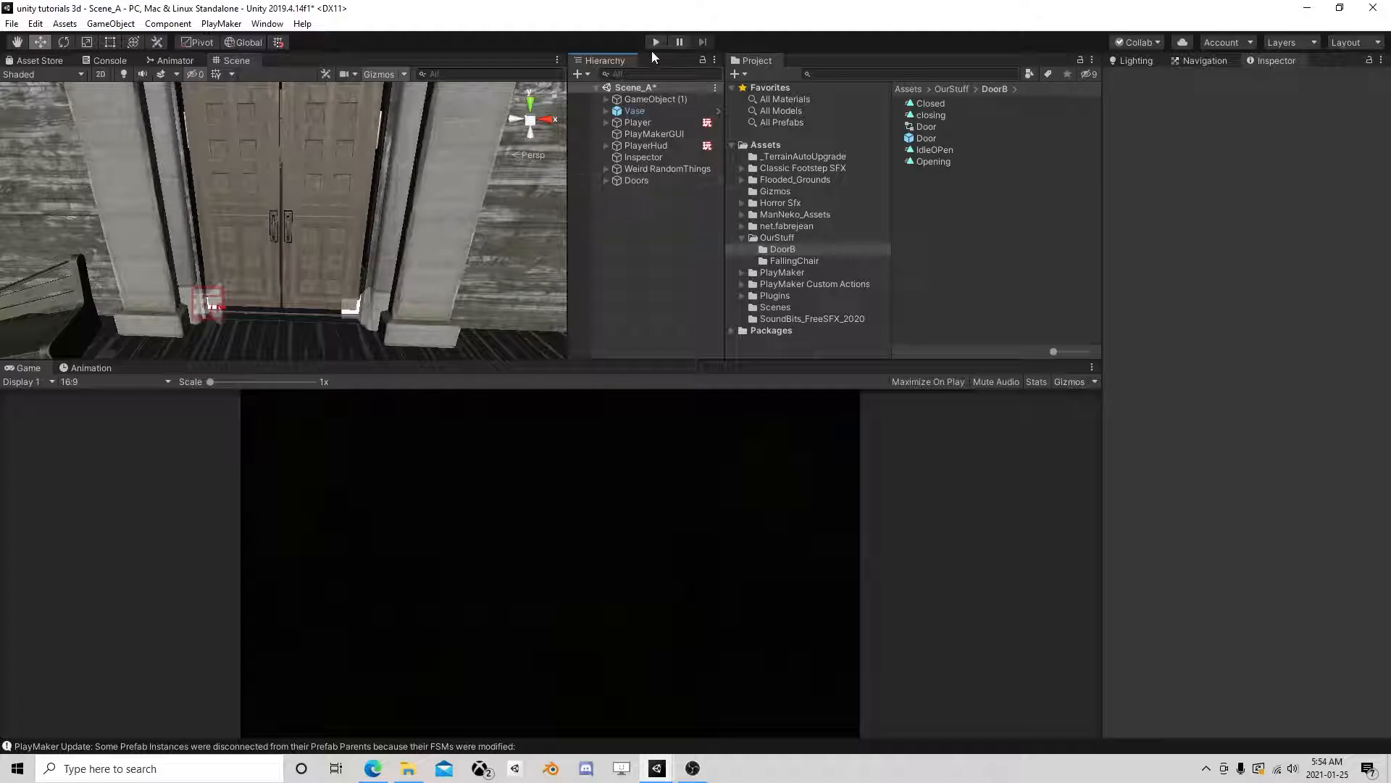
click(656, 42)
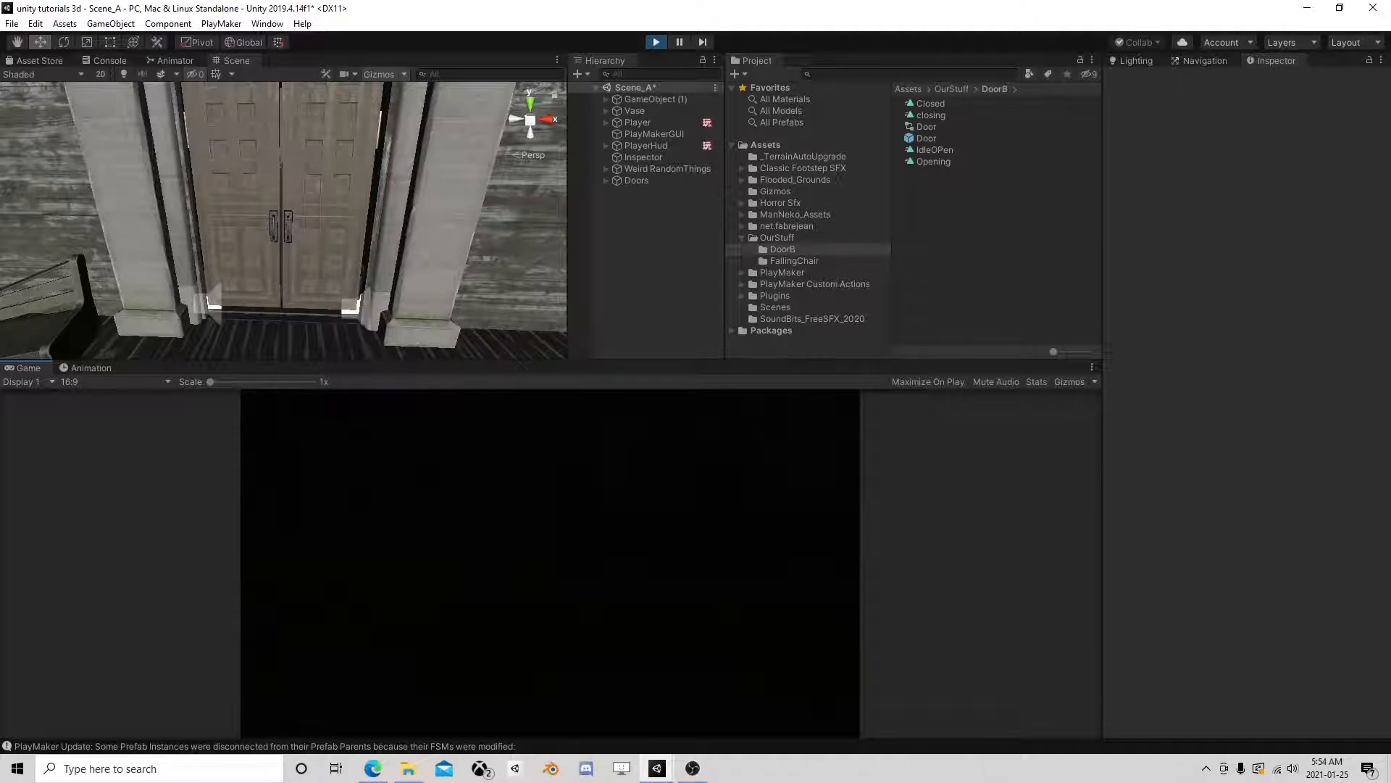
click(956, 381)
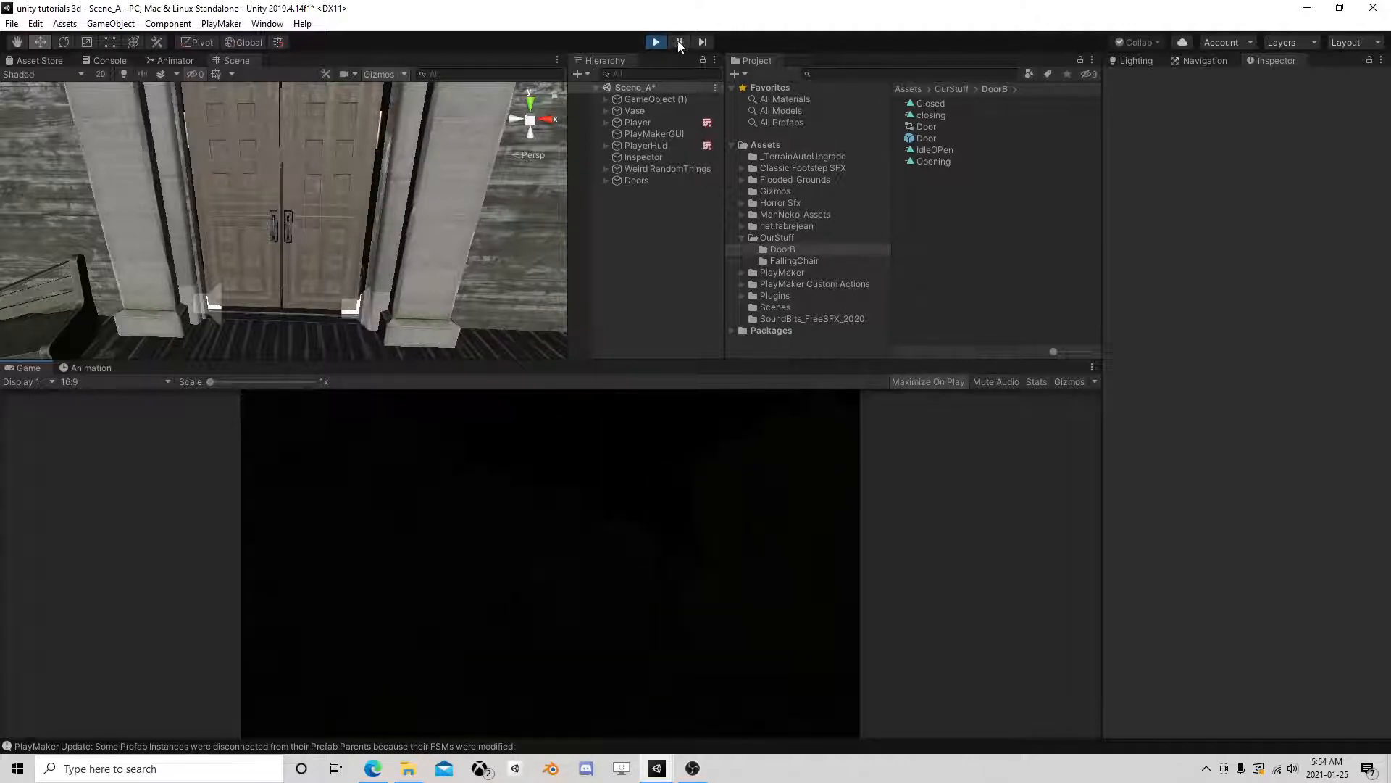
Step: Turn on the flashlight, walk the player up to the double door, and pause the play test
key(f)
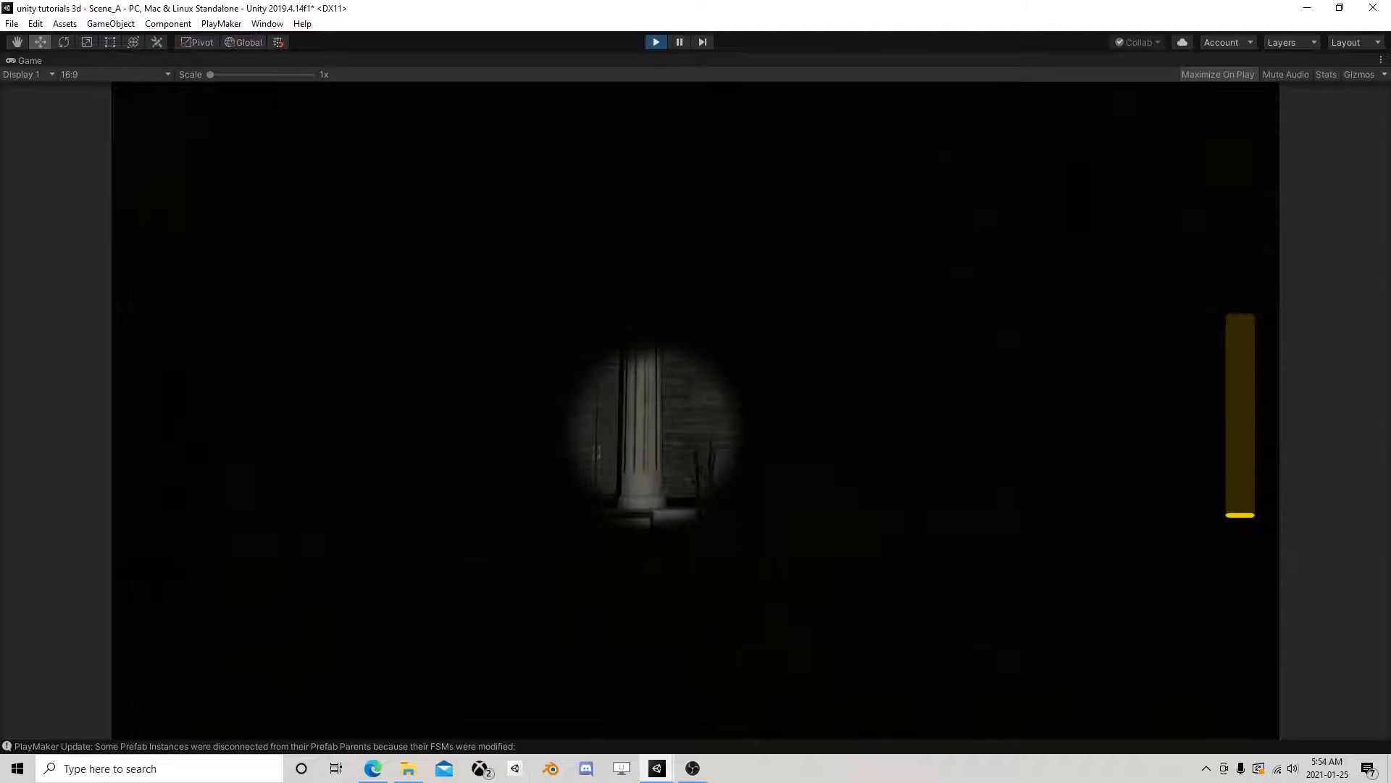
key(w)
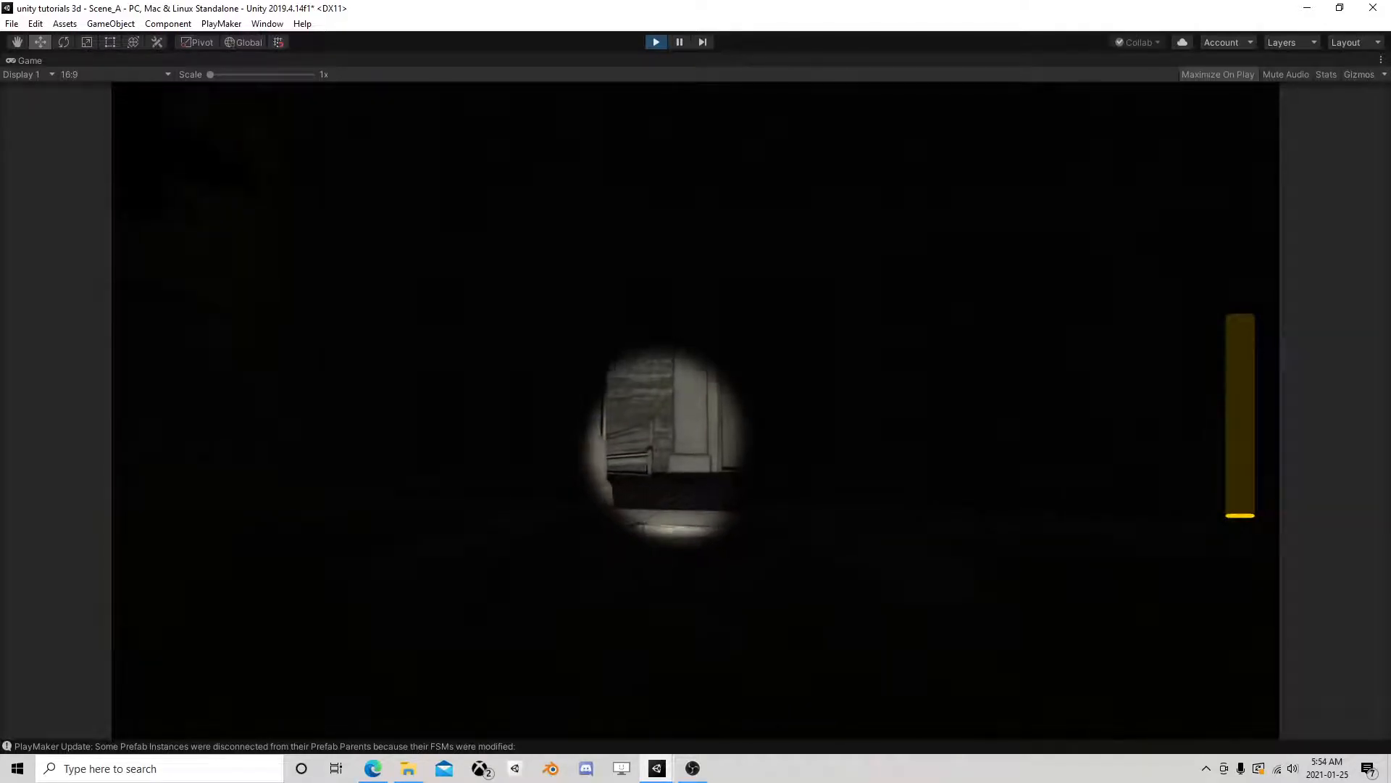
key(w)
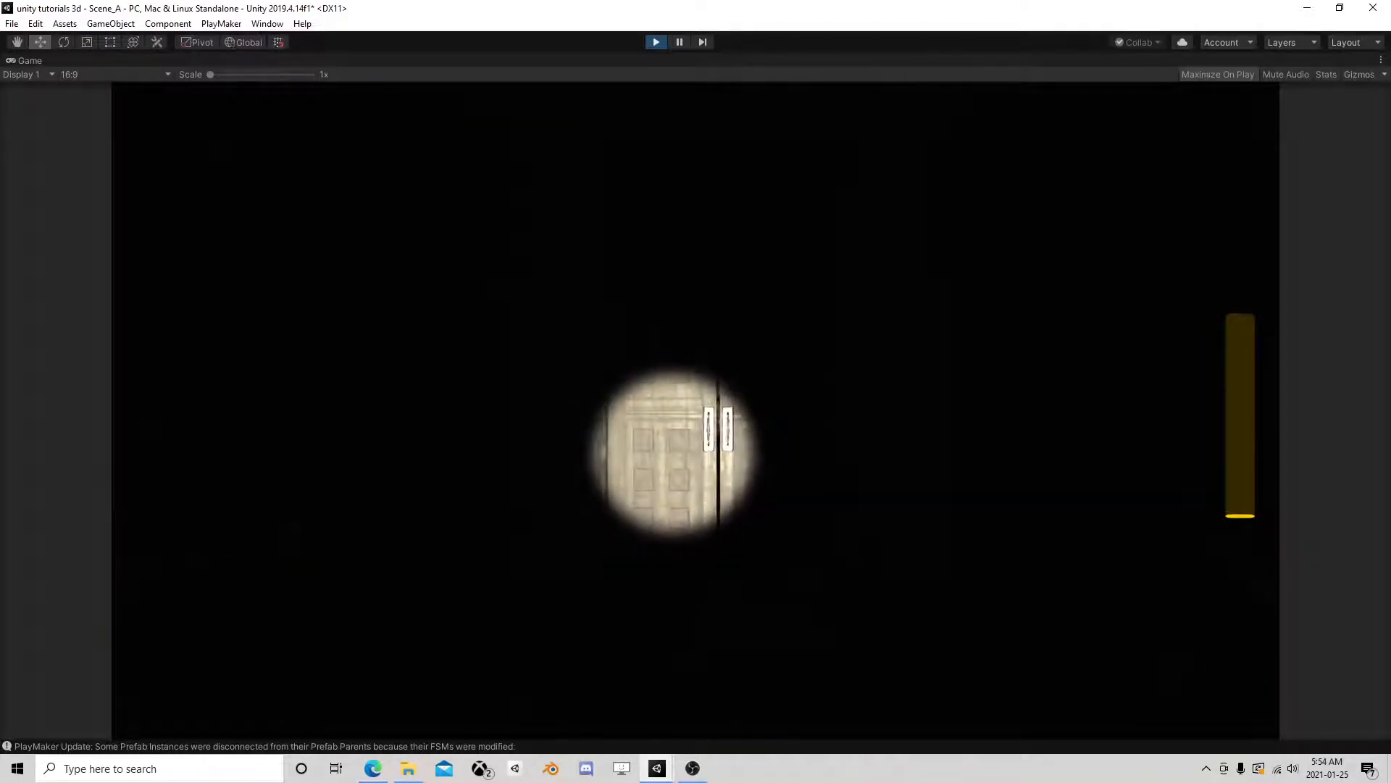
key(w)
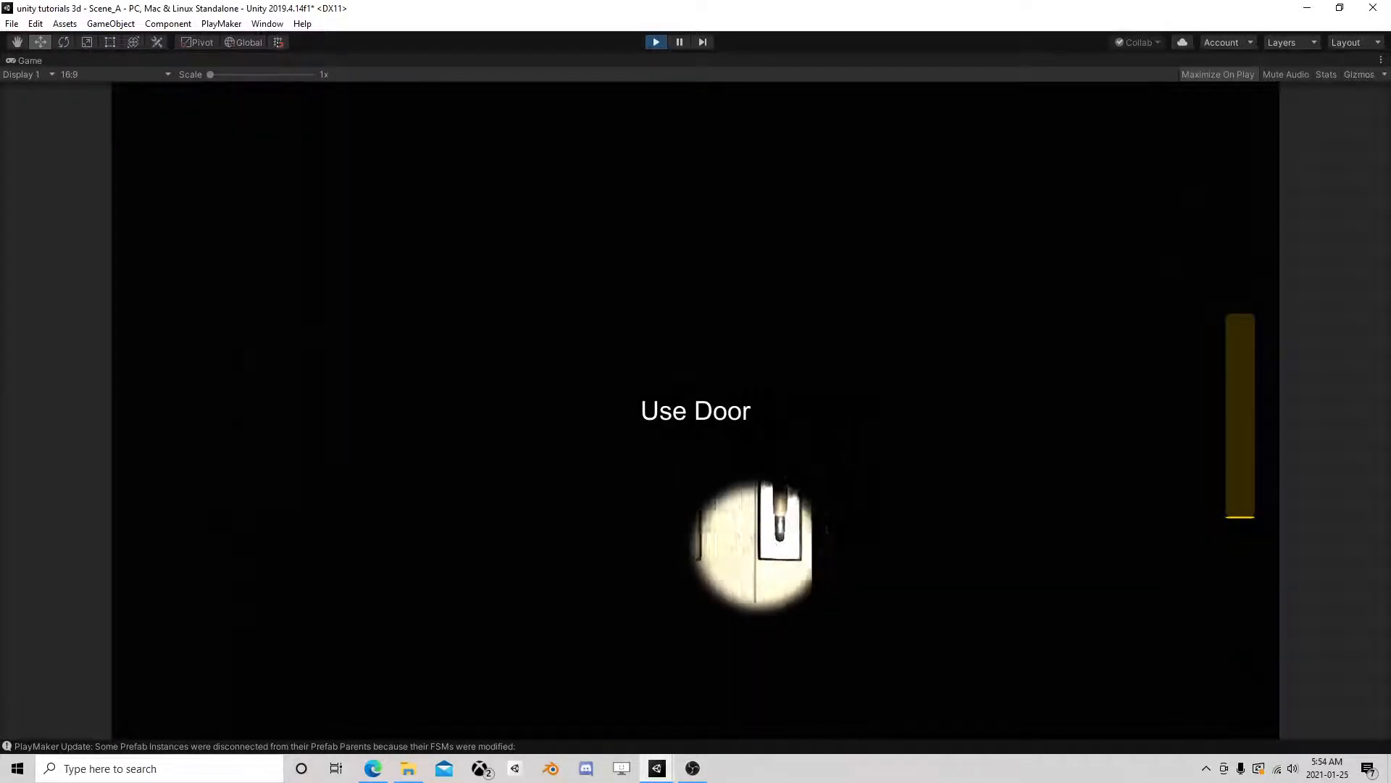
key(Escape)
click(677, 41)
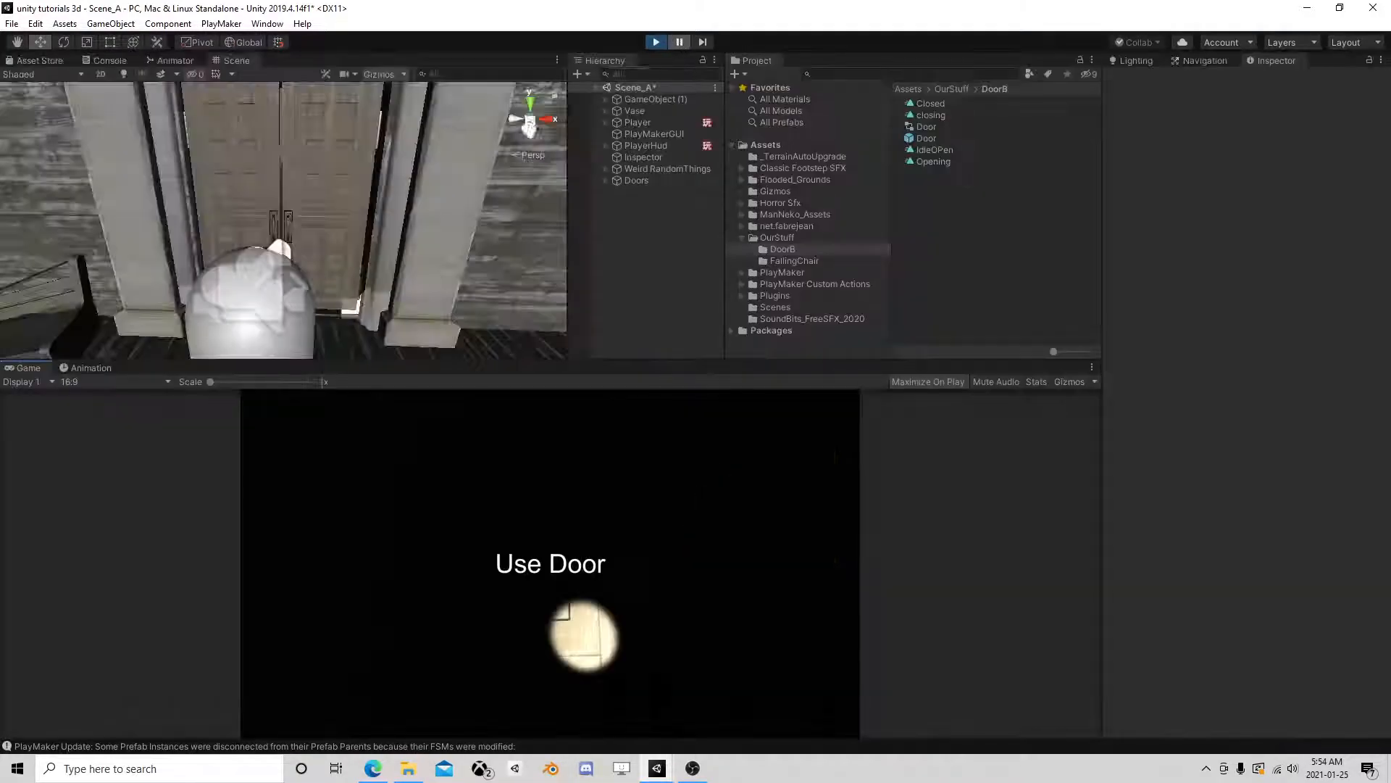
Step: Examine the State 2 and State 4 actions in PlayerHud's Interaction FSM for how the targeted door is stored
click(659, 147)
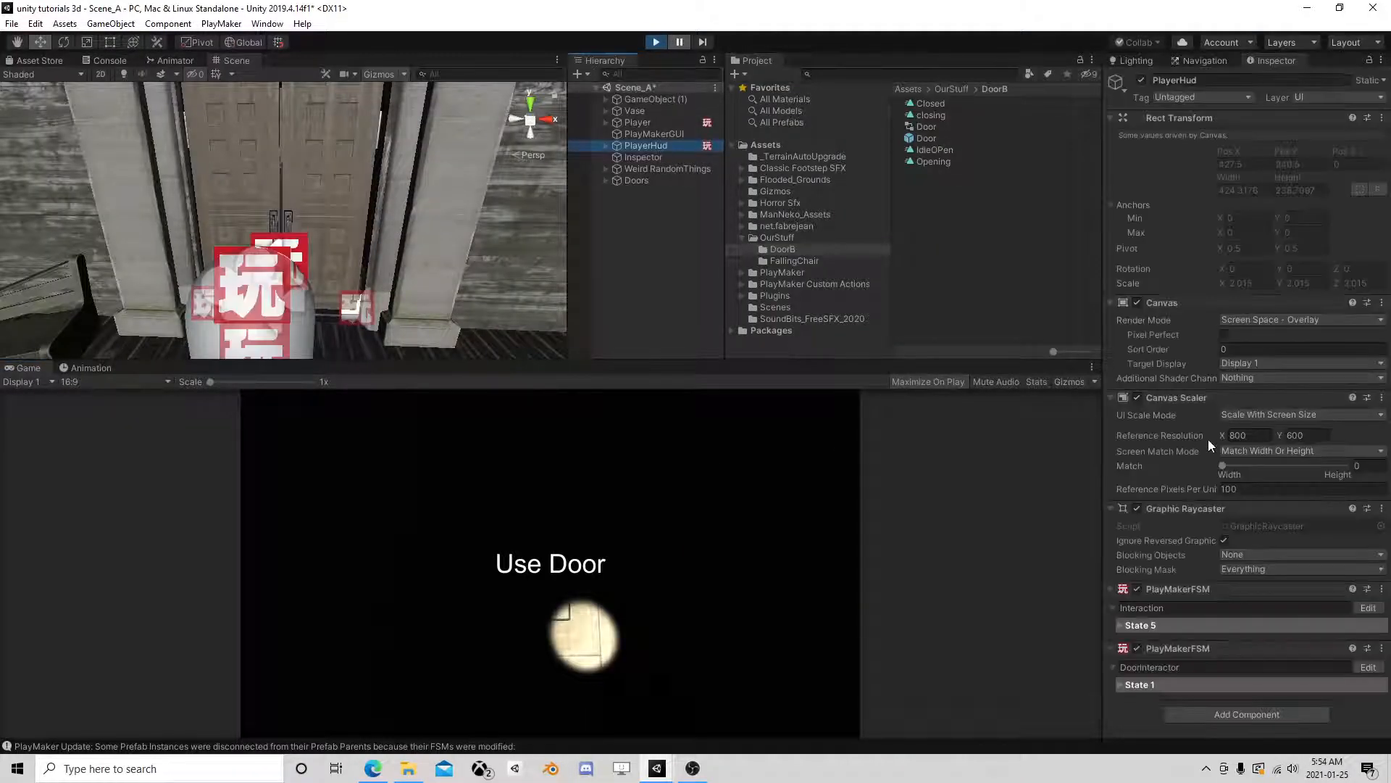
click(1365, 608)
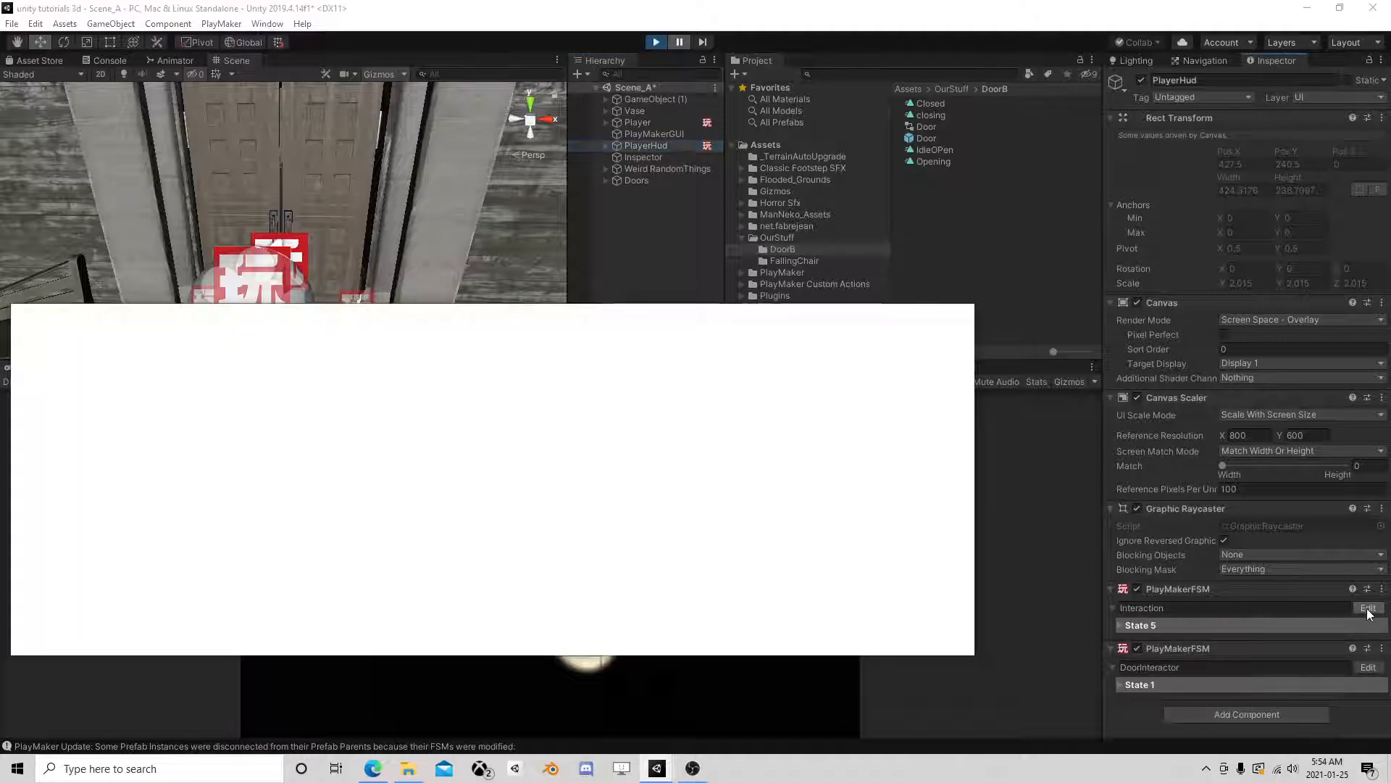
middle_drag(338, 562, 332, 513)
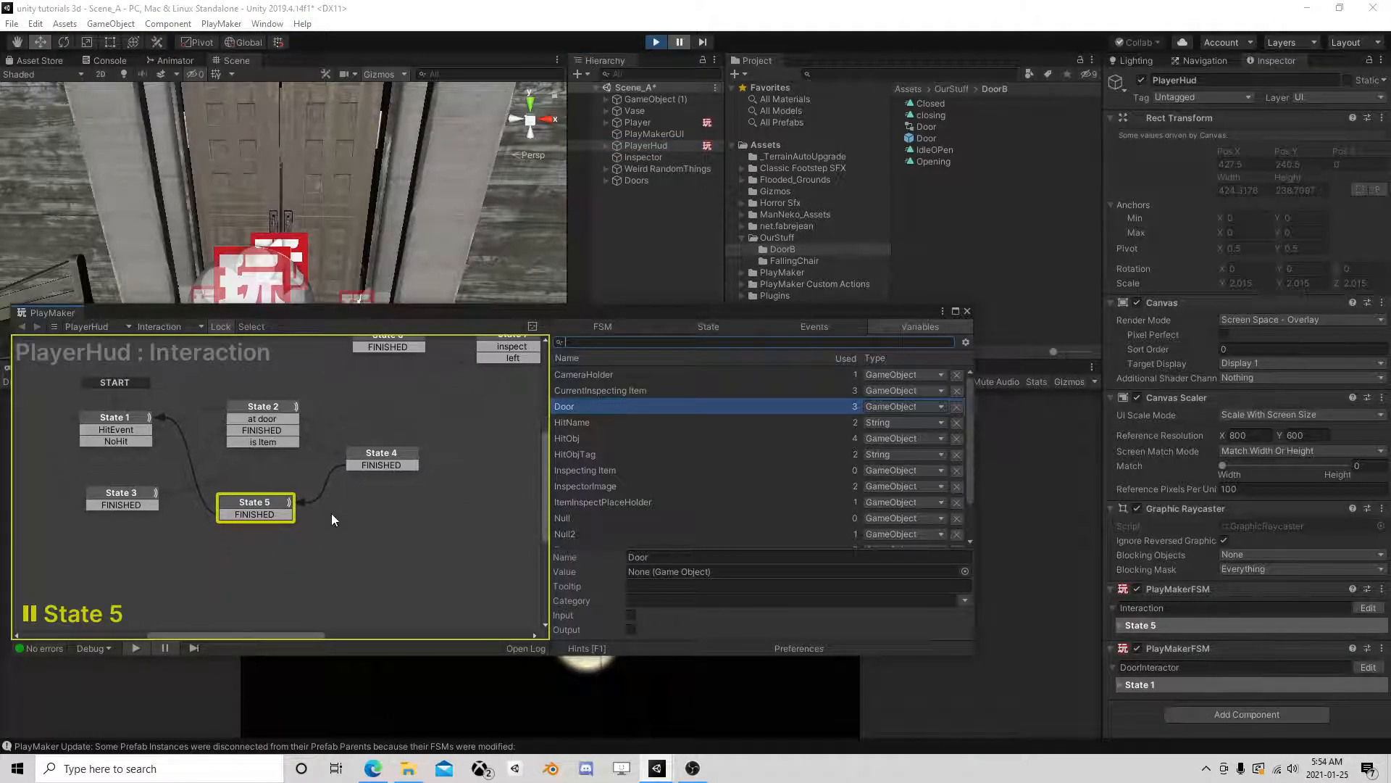
click(257, 499)
click(272, 405)
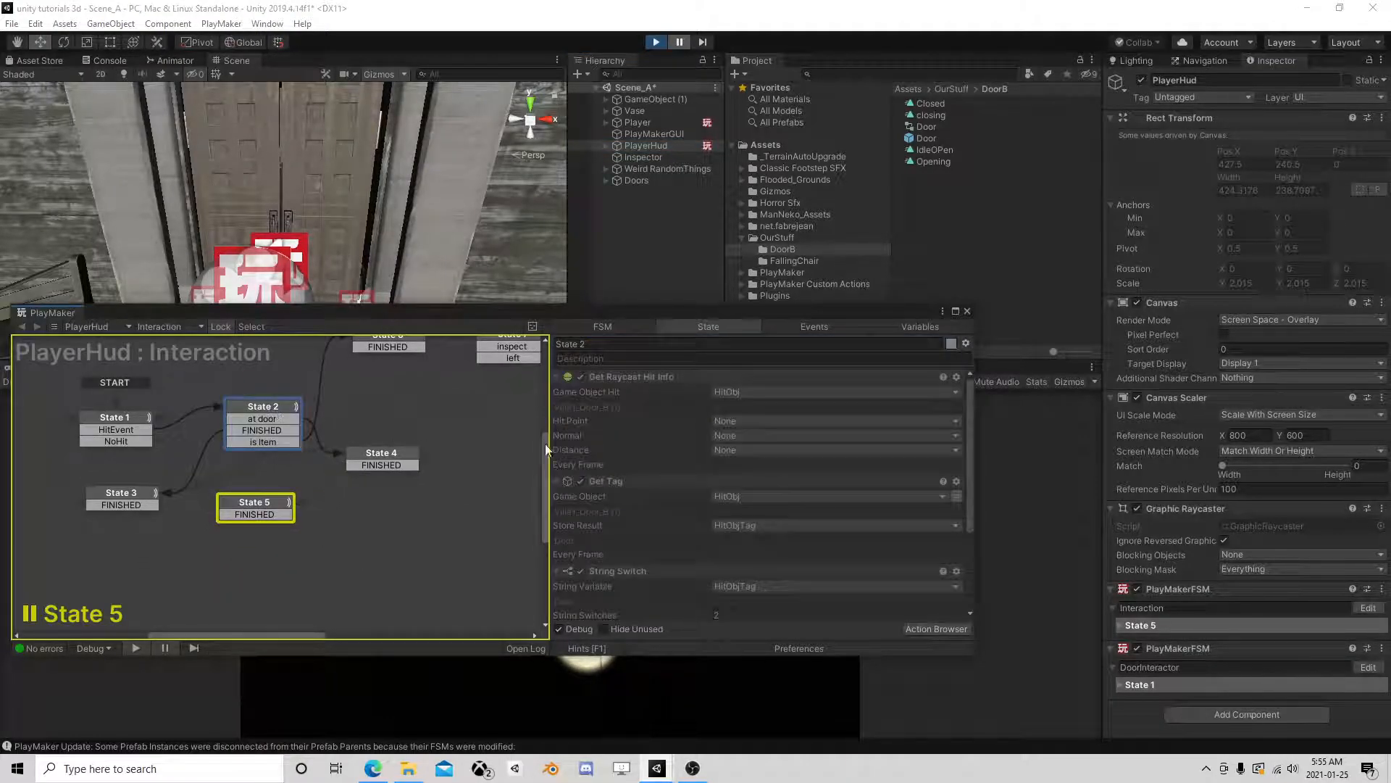
scroll(707, 472, down, 5)
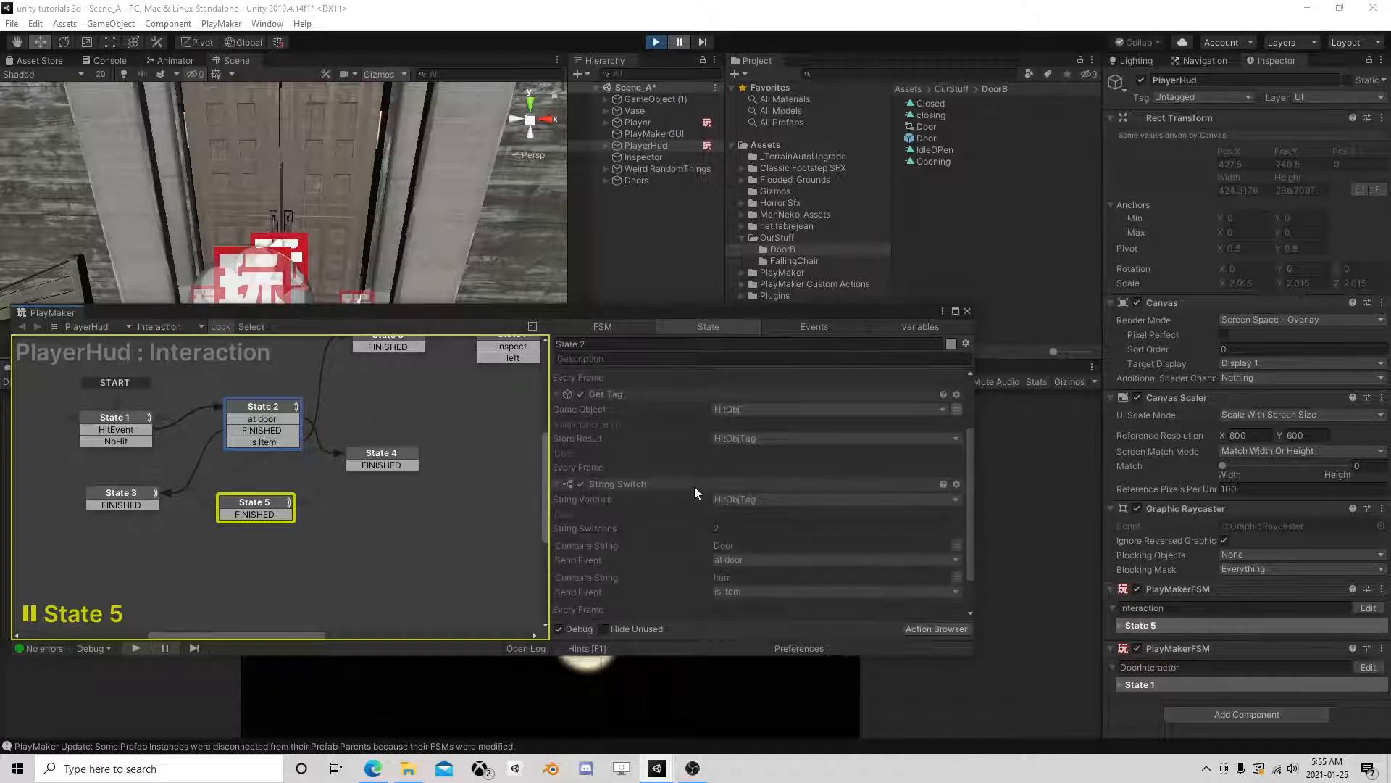
click(356, 455)
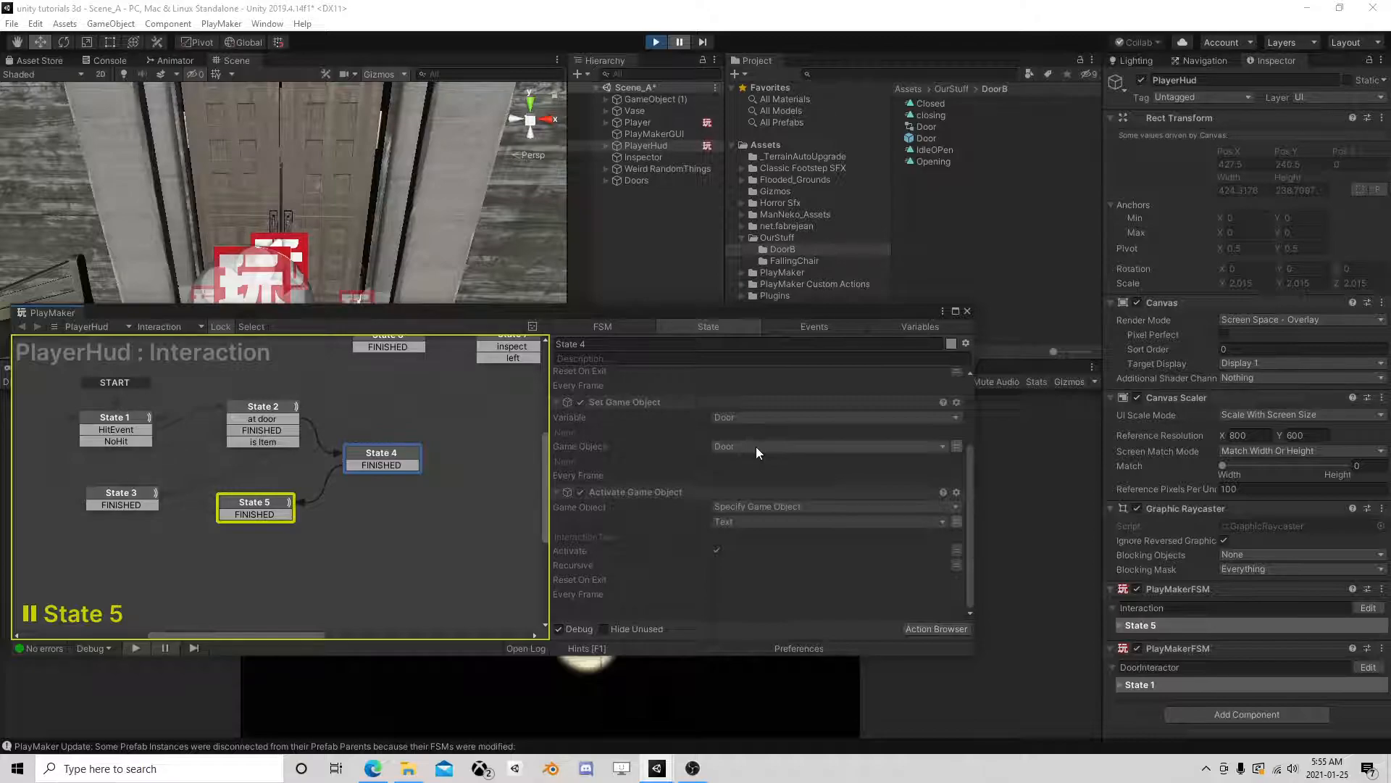
scroll(755, 446, up, 1)
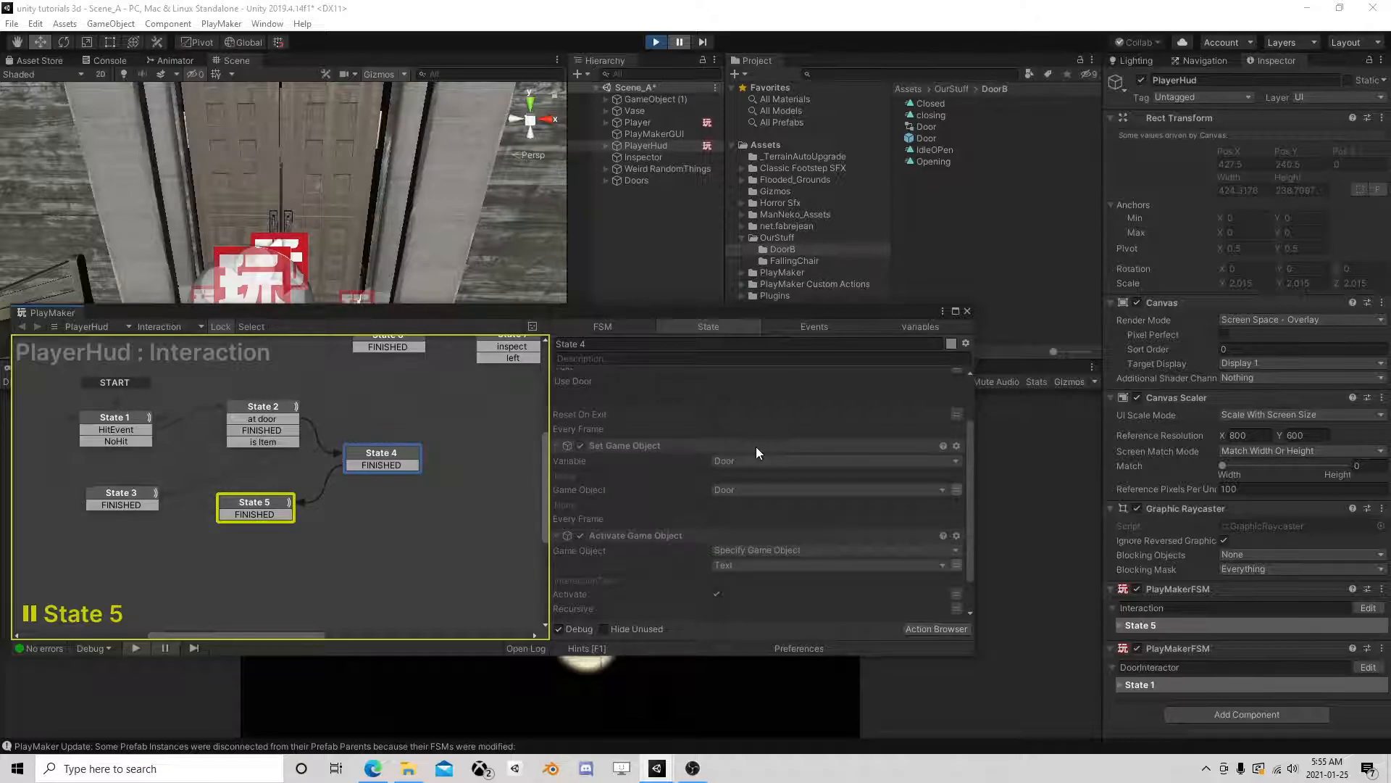
scroll(755, 446, up, 2)
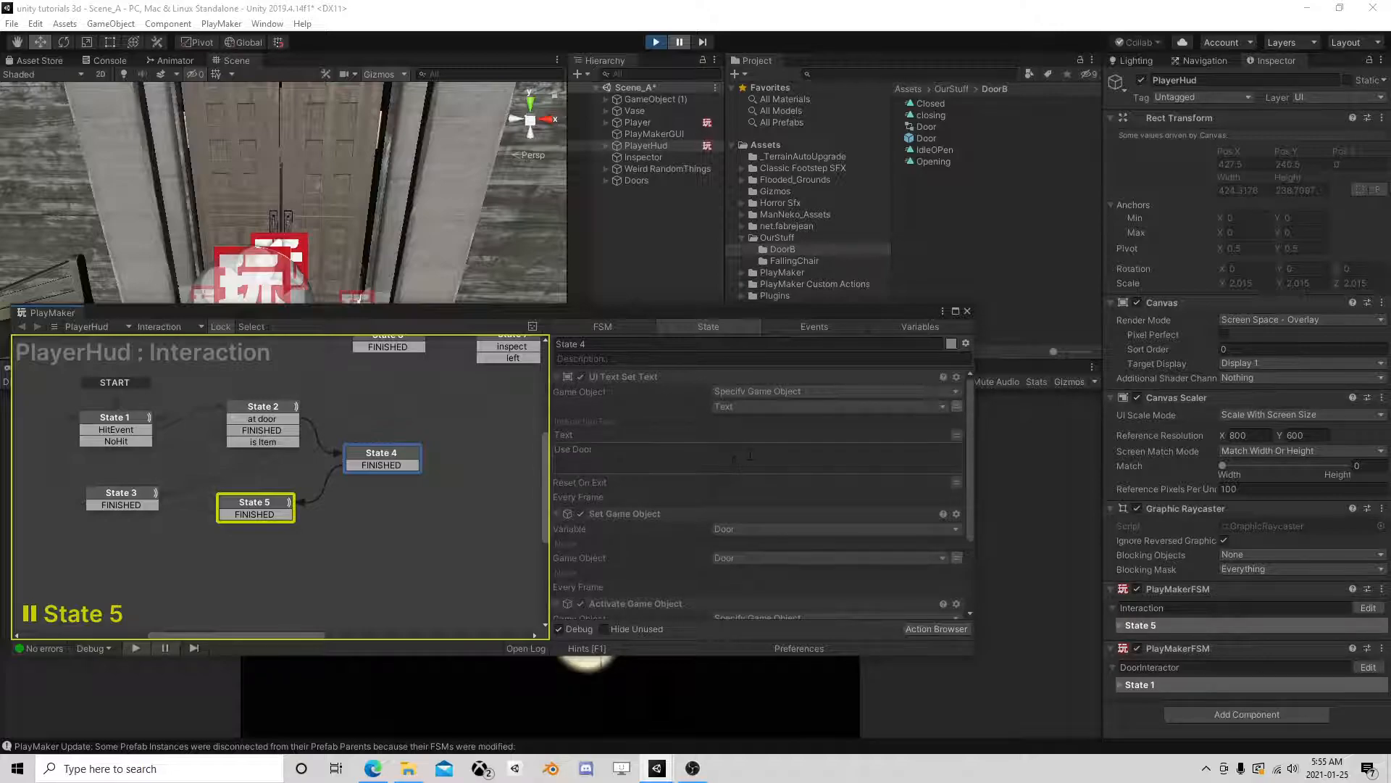
click(277, 408)
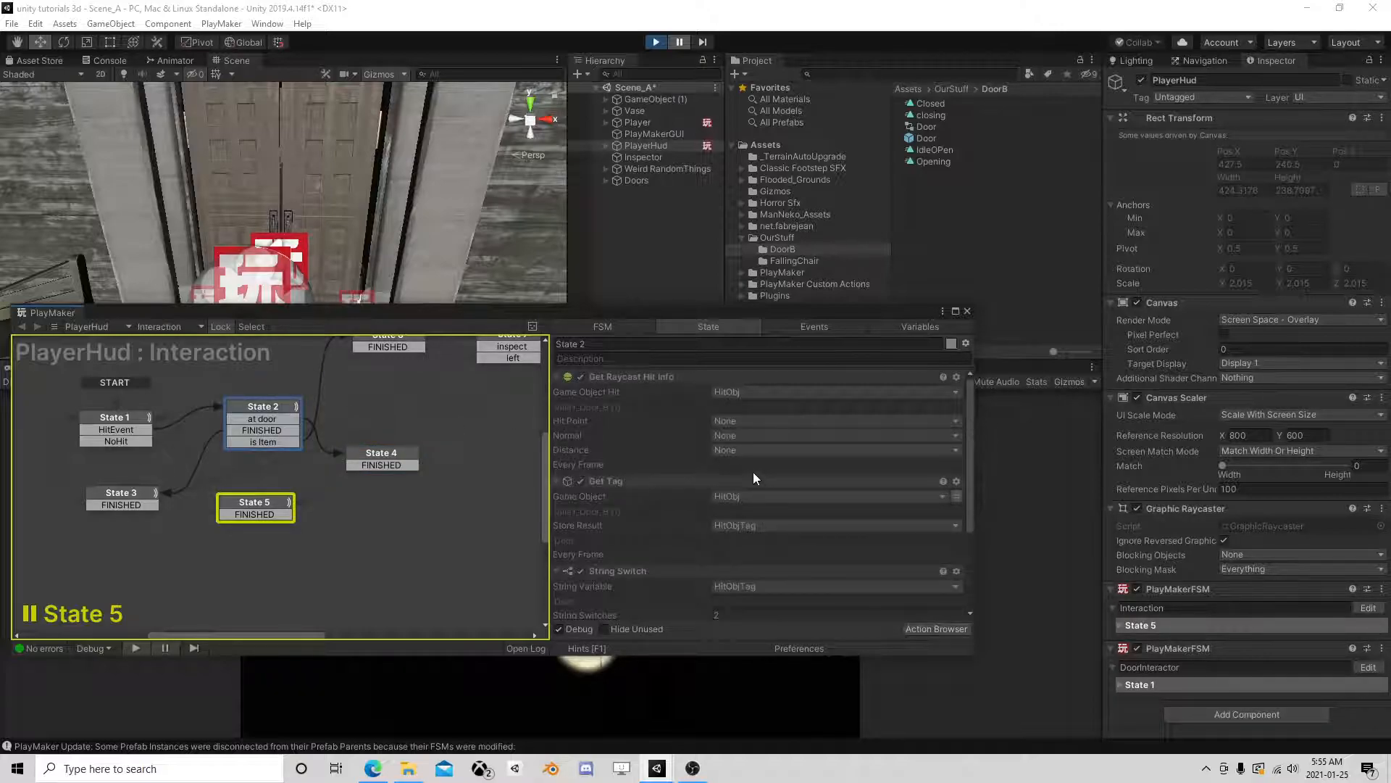
scroll(776, 476, down, 4)
Step: Choose the source variable for Game Object in State 4's Set Game Object action and close the FSM editor
click(402, 452)
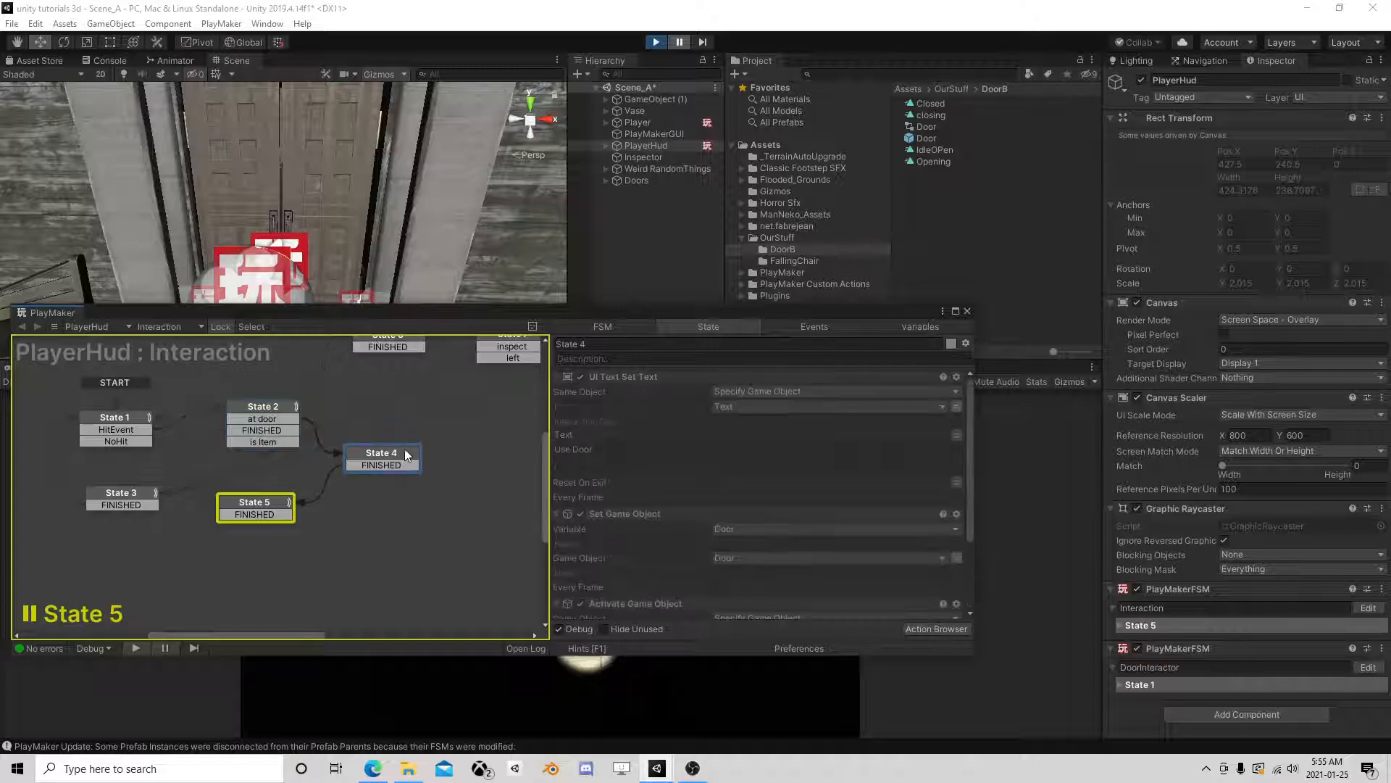
scroll(708, 494, down, 5)
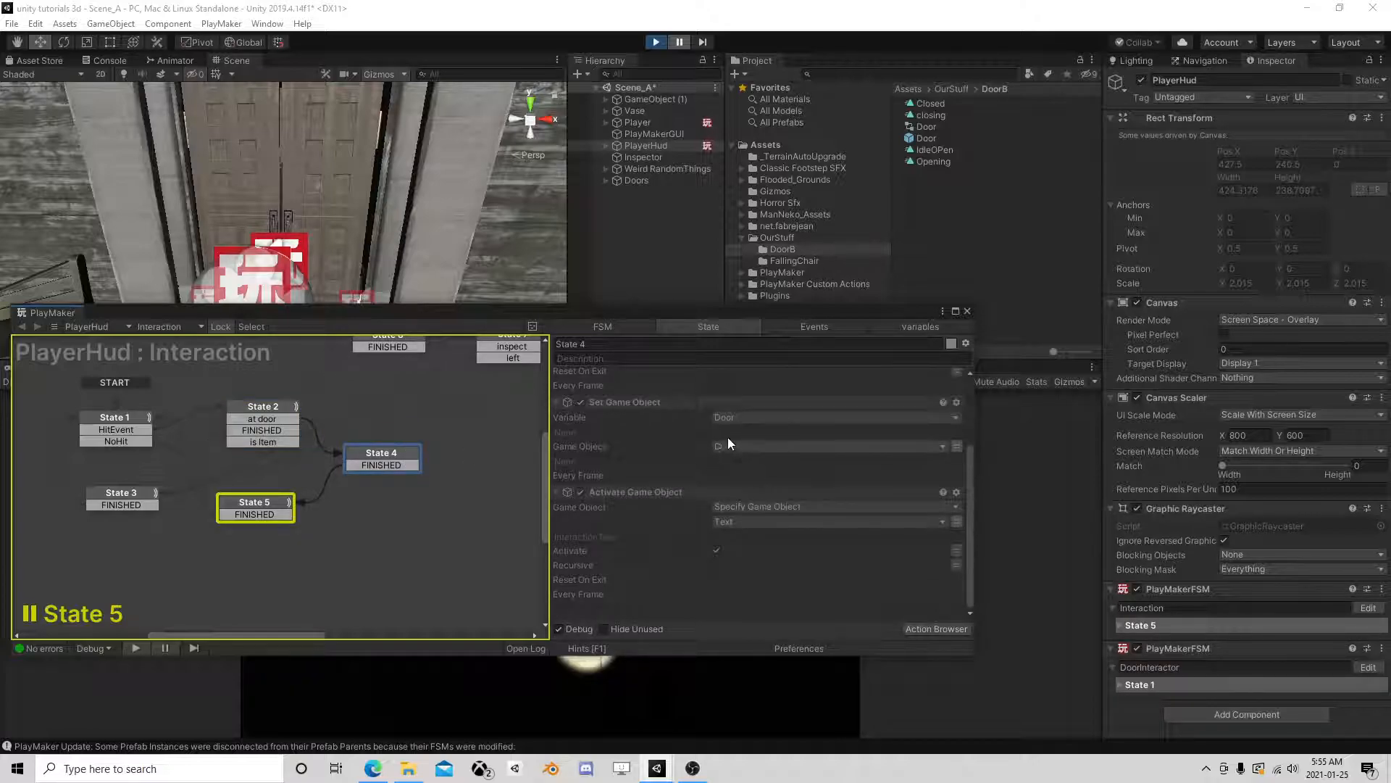
click(764, 446)
click(833, 509)
click(970, 311)
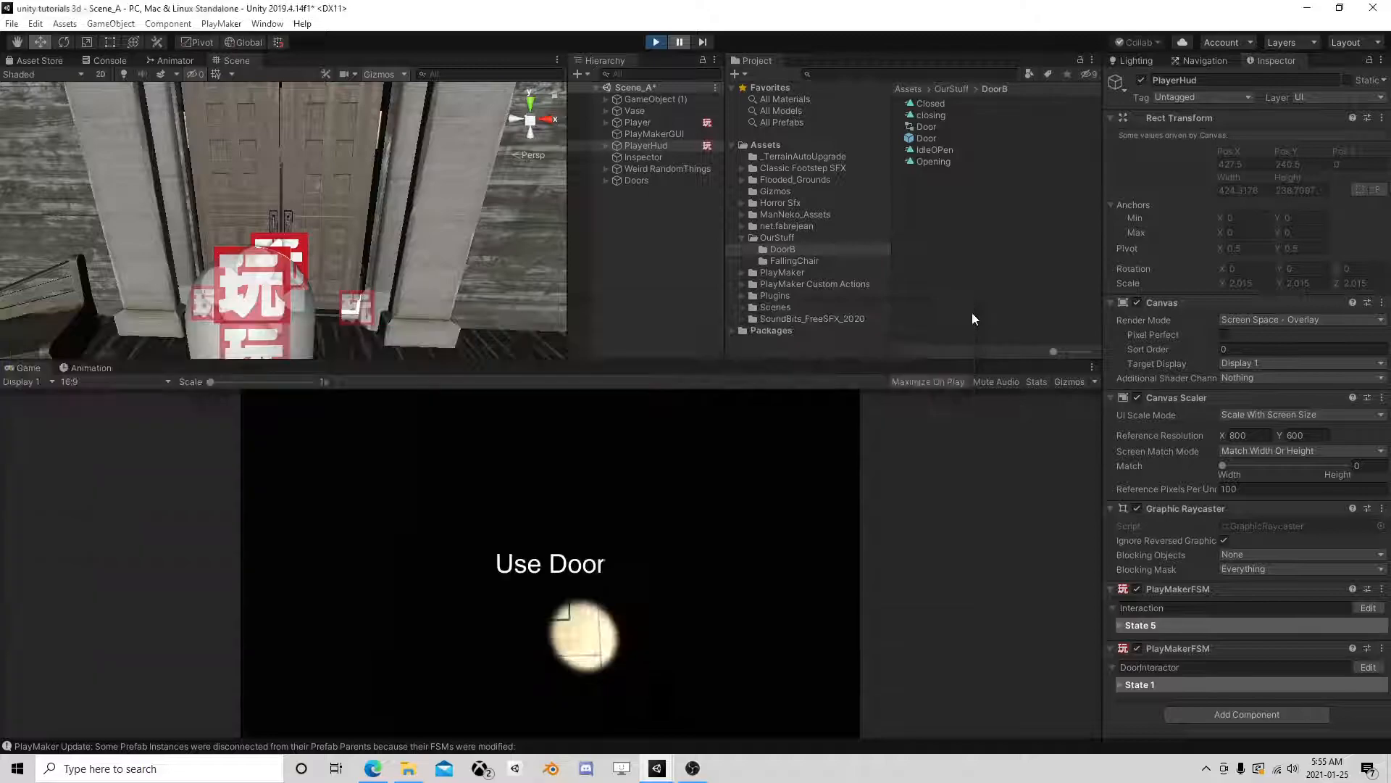
Step: Resume the play test, switch off the flashlight, and stop play mode
click(681, 43)
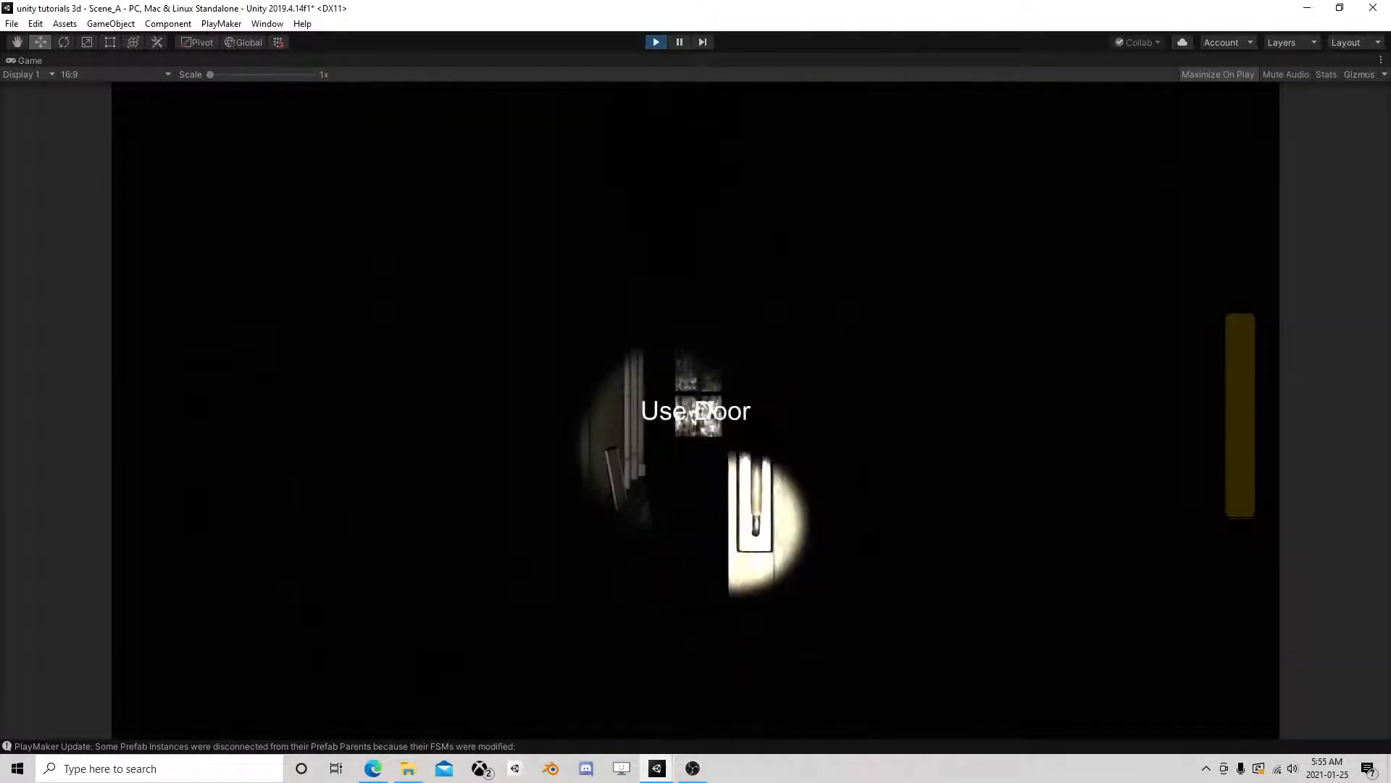
key(f)
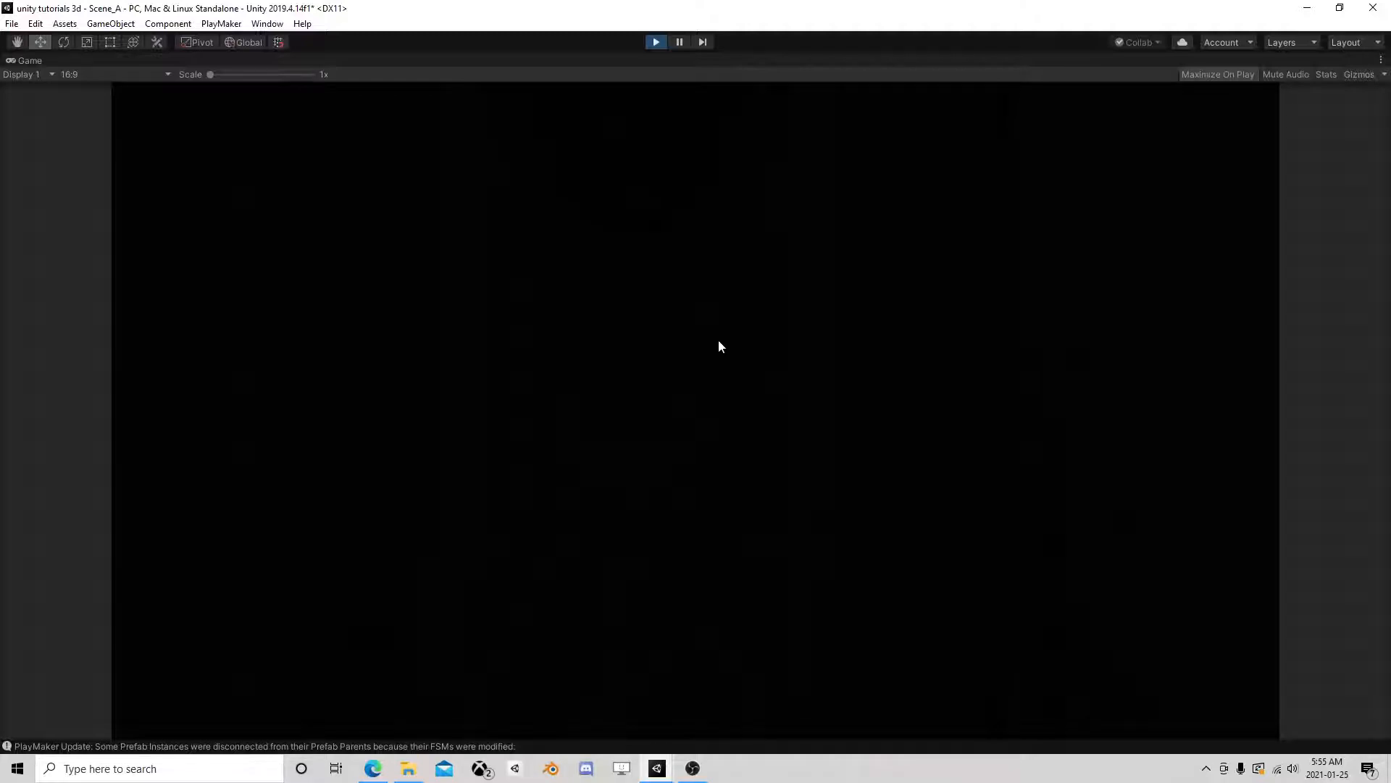
click(655, 42)
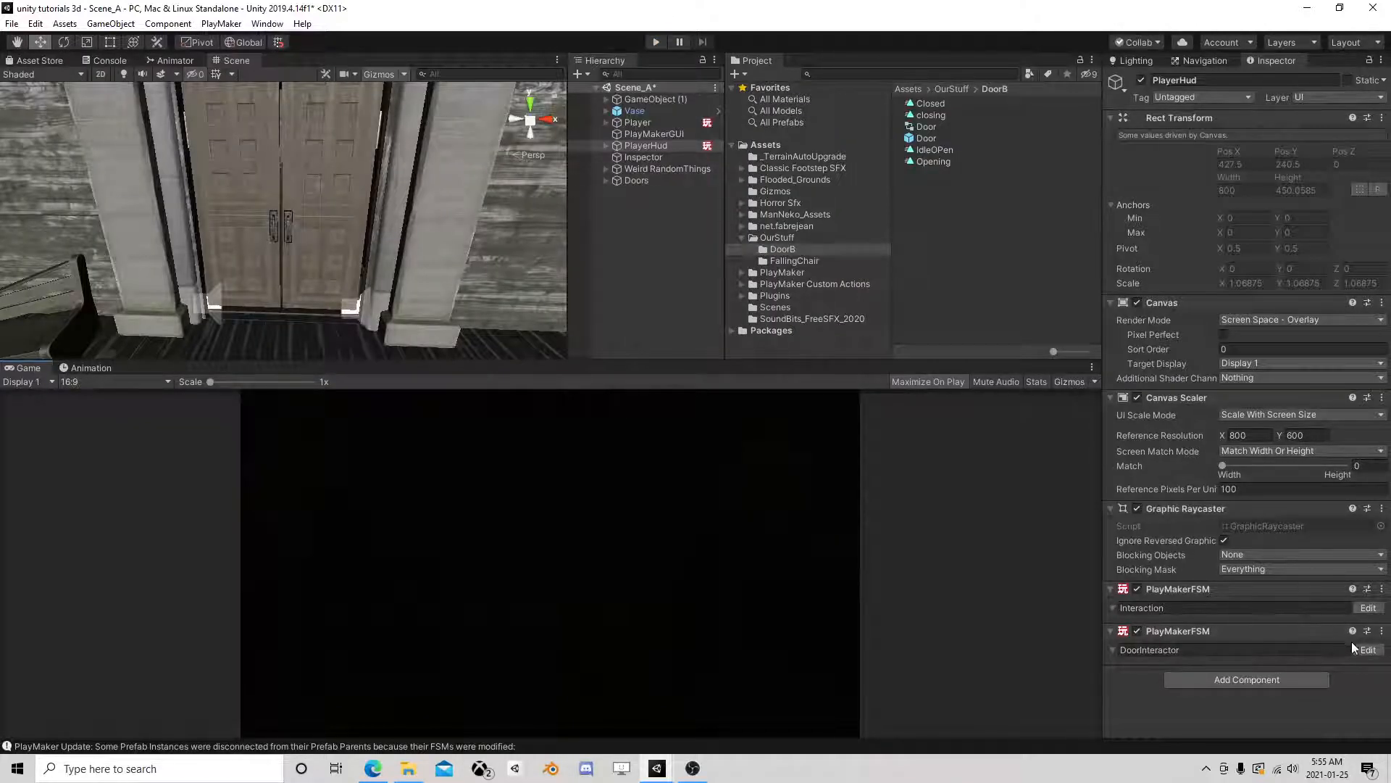
Step: Set the source Game Object to HitObj in State 4's Set Game Object action of PlayerHud's Interaction FSM and close the FSM editor
click(1368, 607)
click(390, 505)
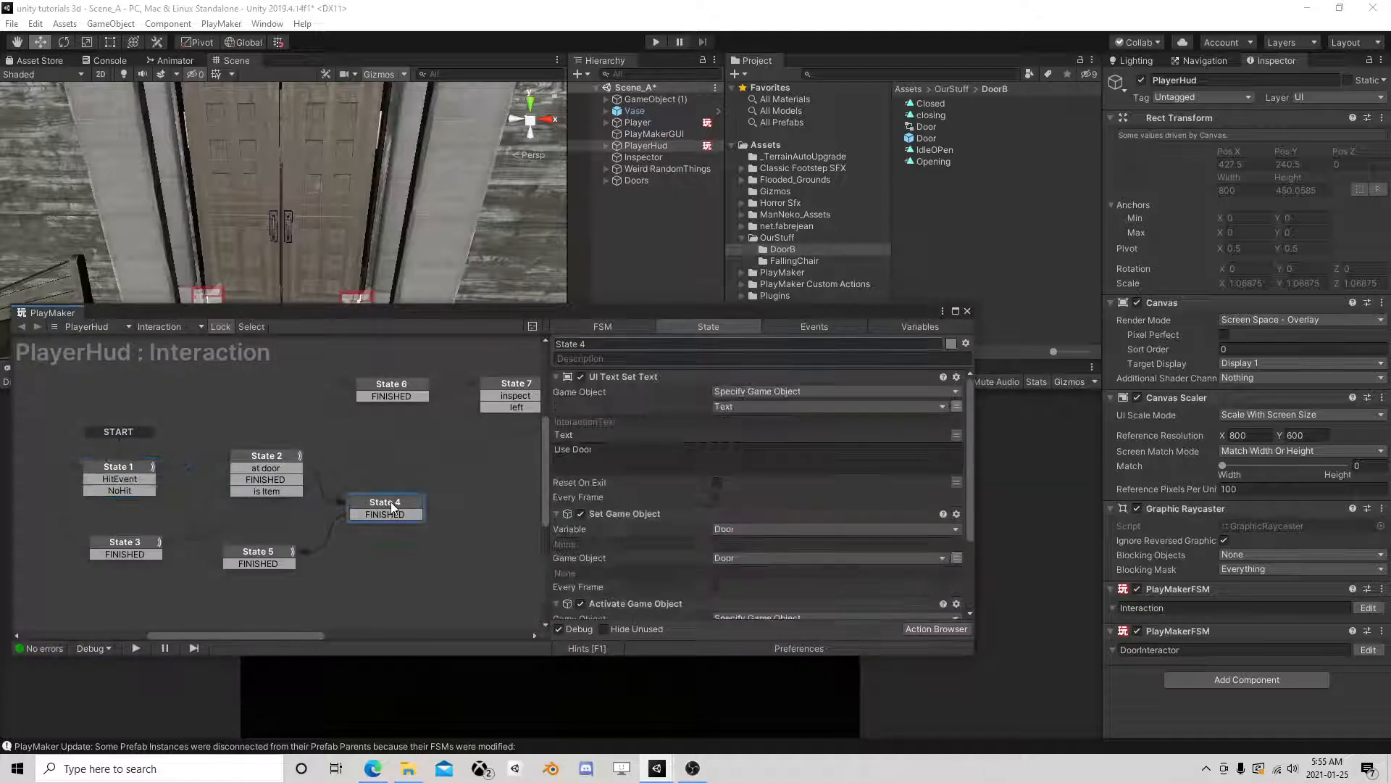
scroll(785, 529, down, 2)
scroll(768, 507, up, 1)
click(759, 490)
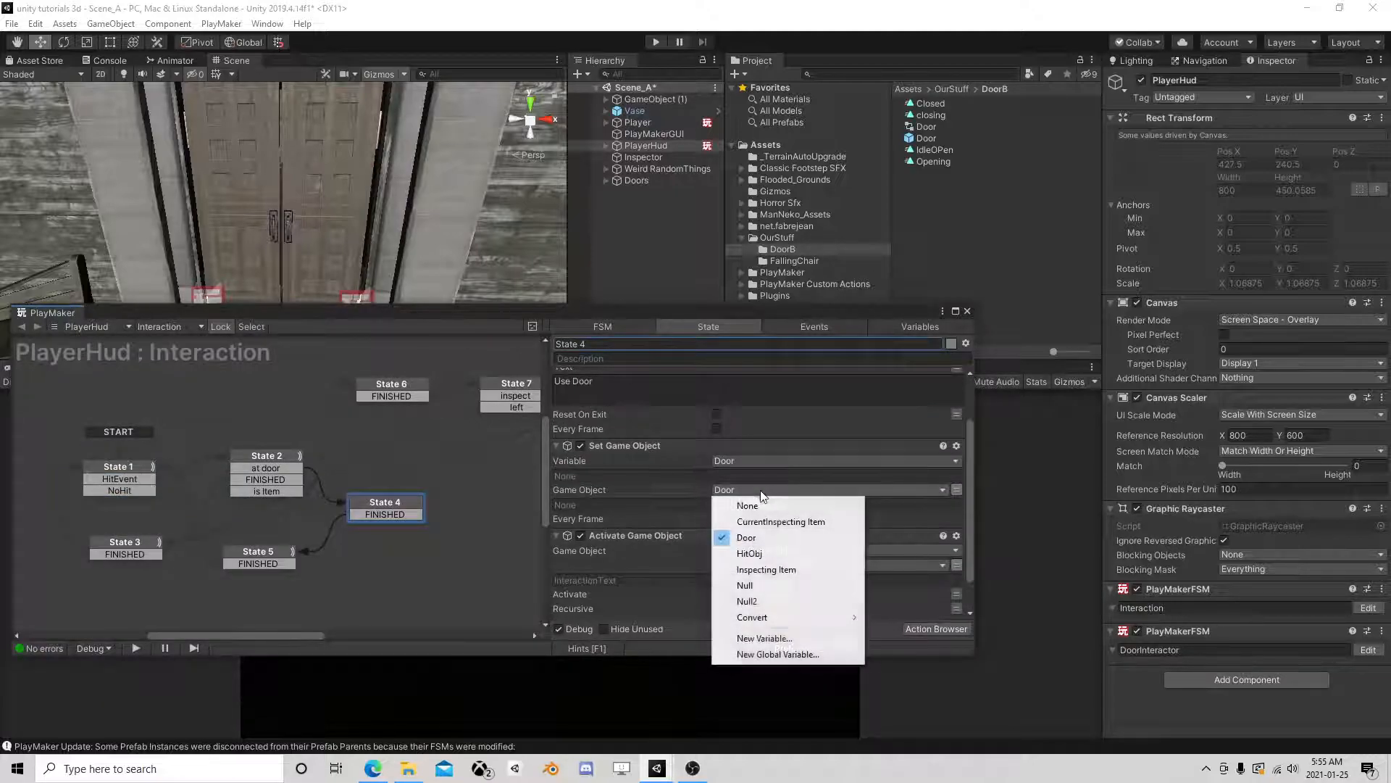
click(771, 555)
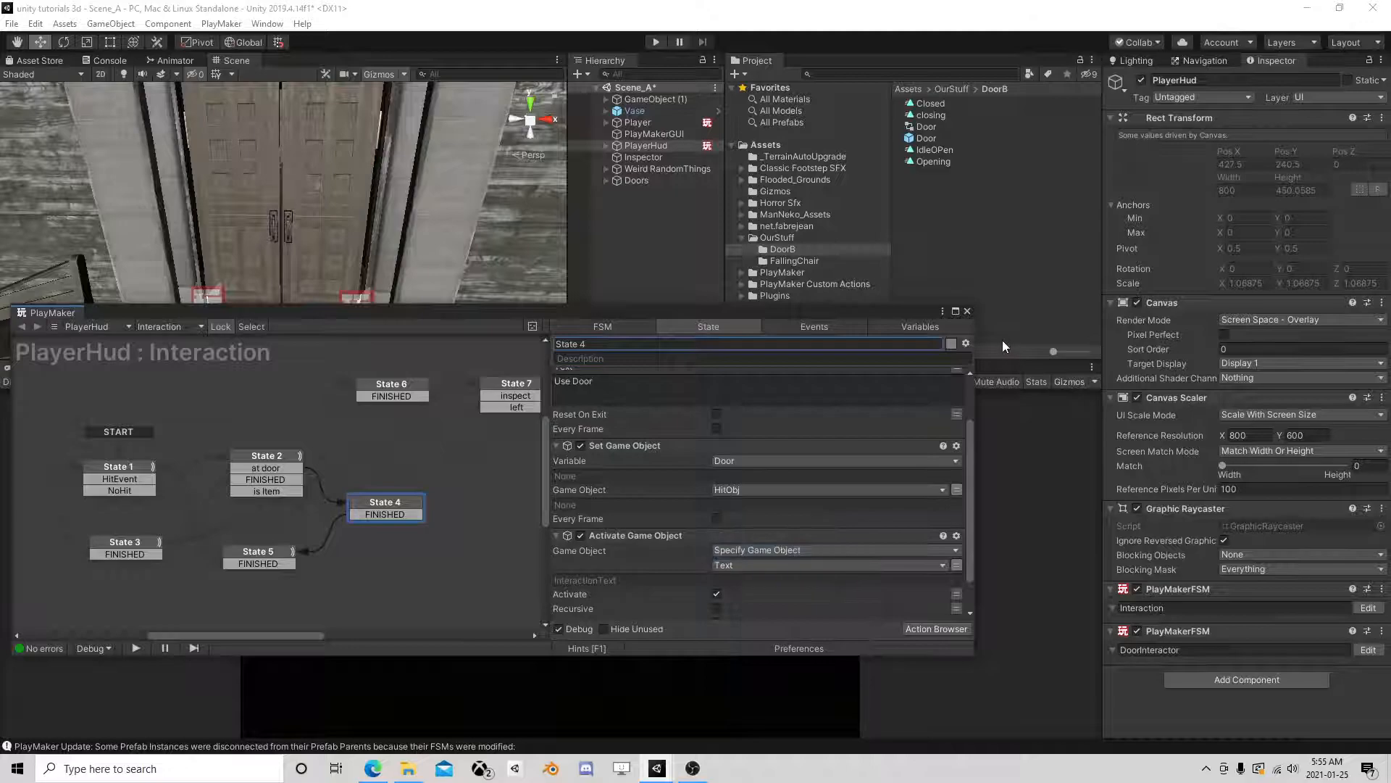
click(966, 312)
Step: Mirror Door (2) under Doors by setting its Y rotation to -180 and its X scale to -1
middle_drag(438, 229, 351, 233)
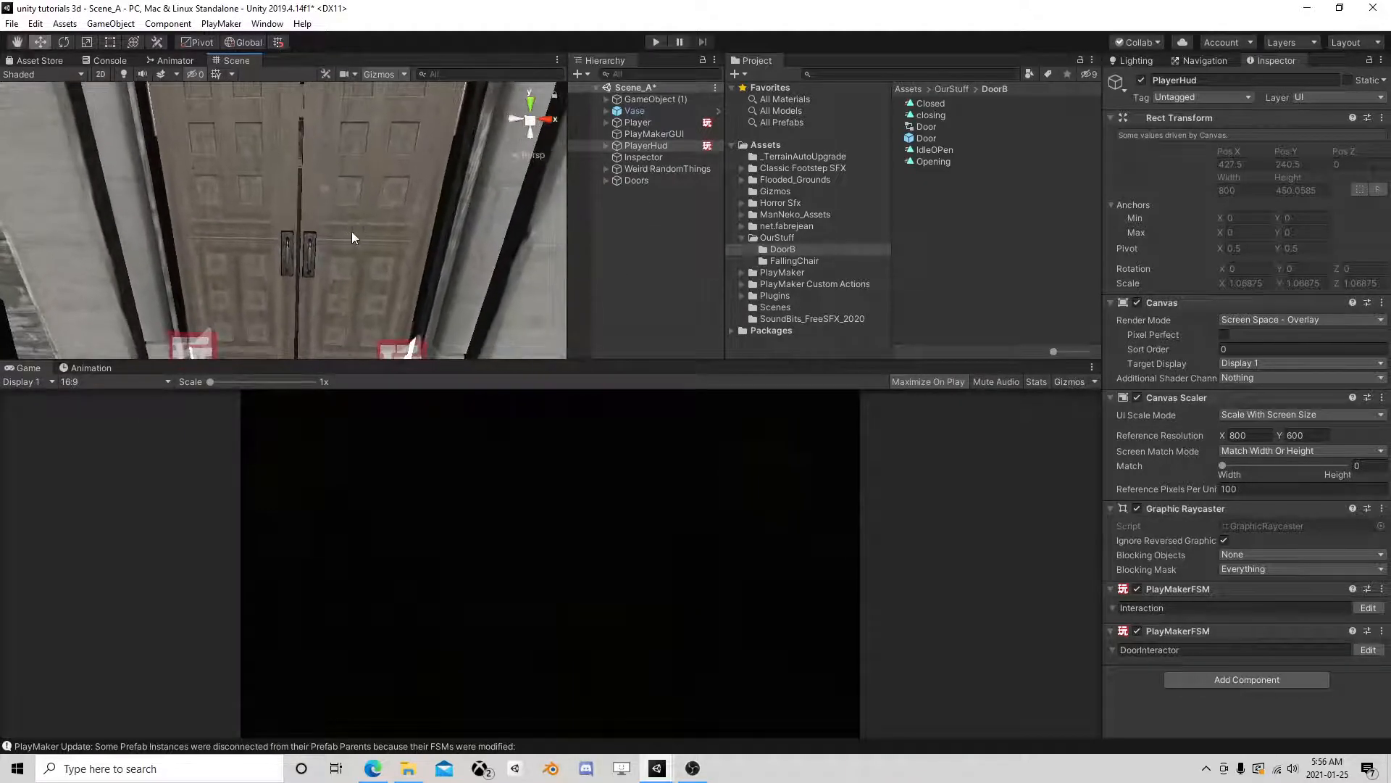
click(606, 180)
click(616, 192)
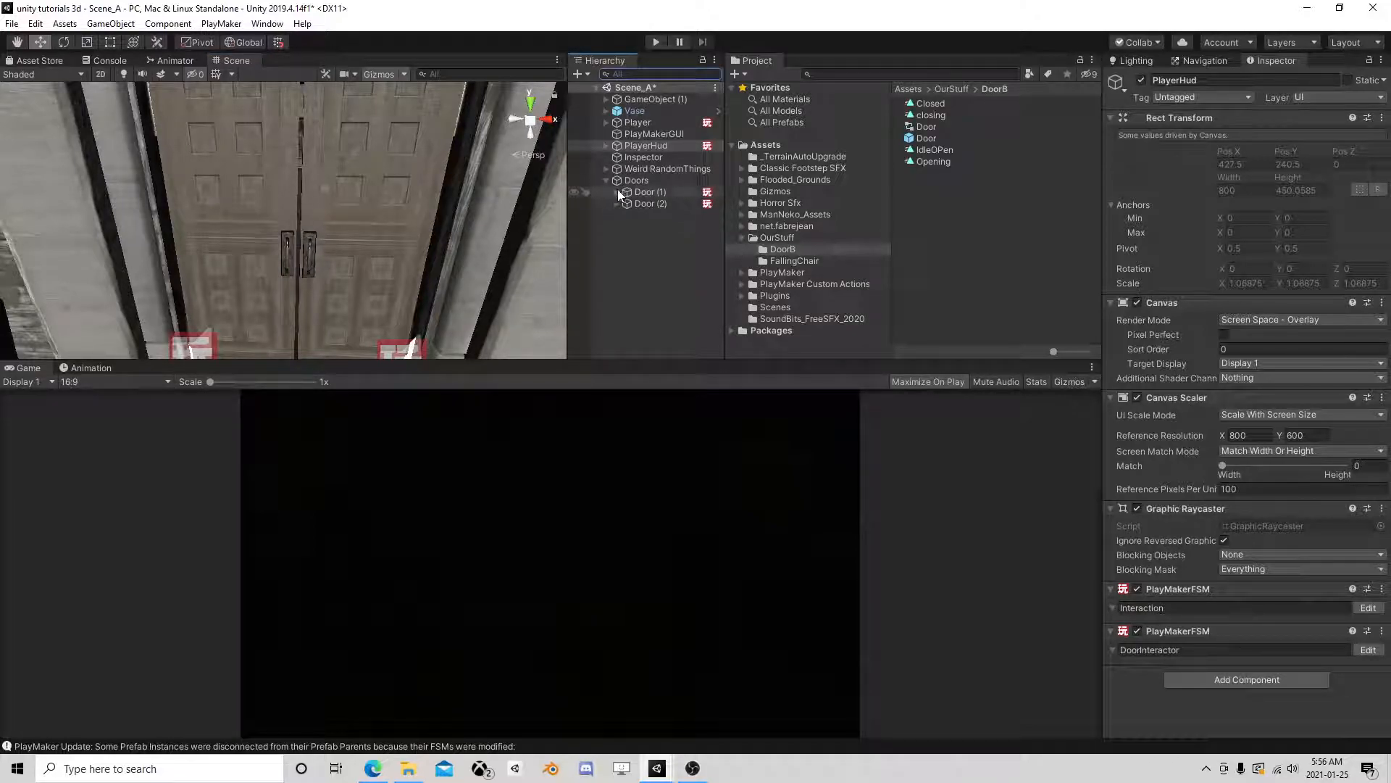
click(646, 203)
click(1305, 151)
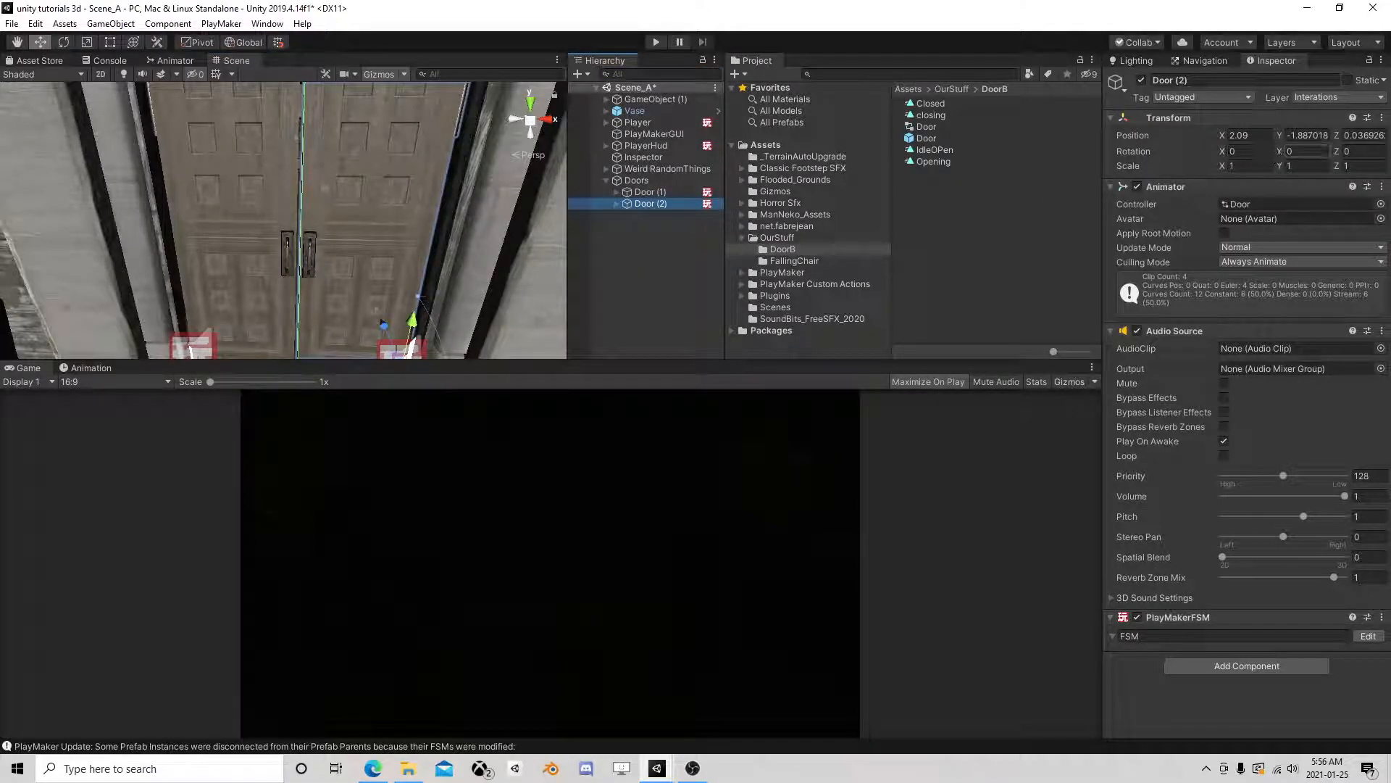
text(-180)
scroll(397, 268, down, 3)
right_drag(395, 269, 388, 277)
click(1245, 166)
text(-1)
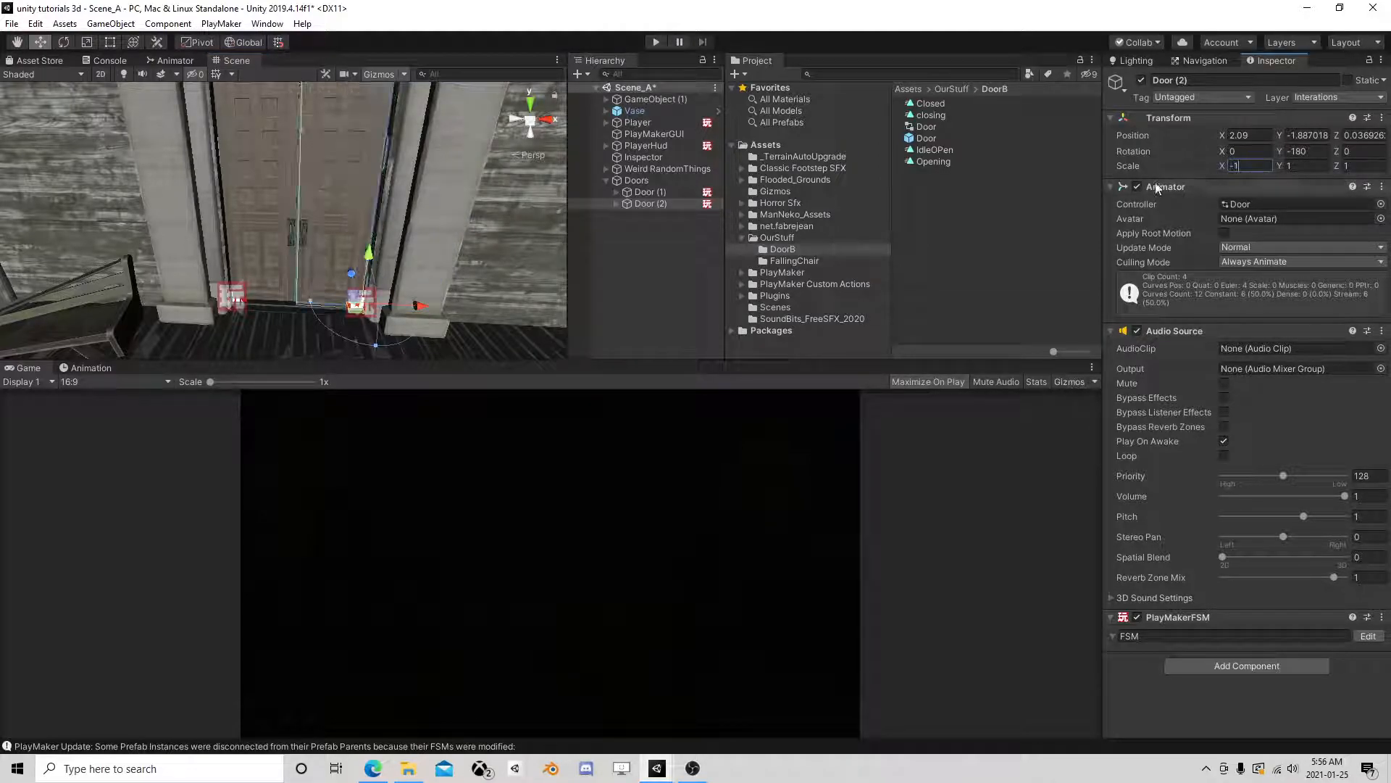
scroll(436, 271, up, 5)
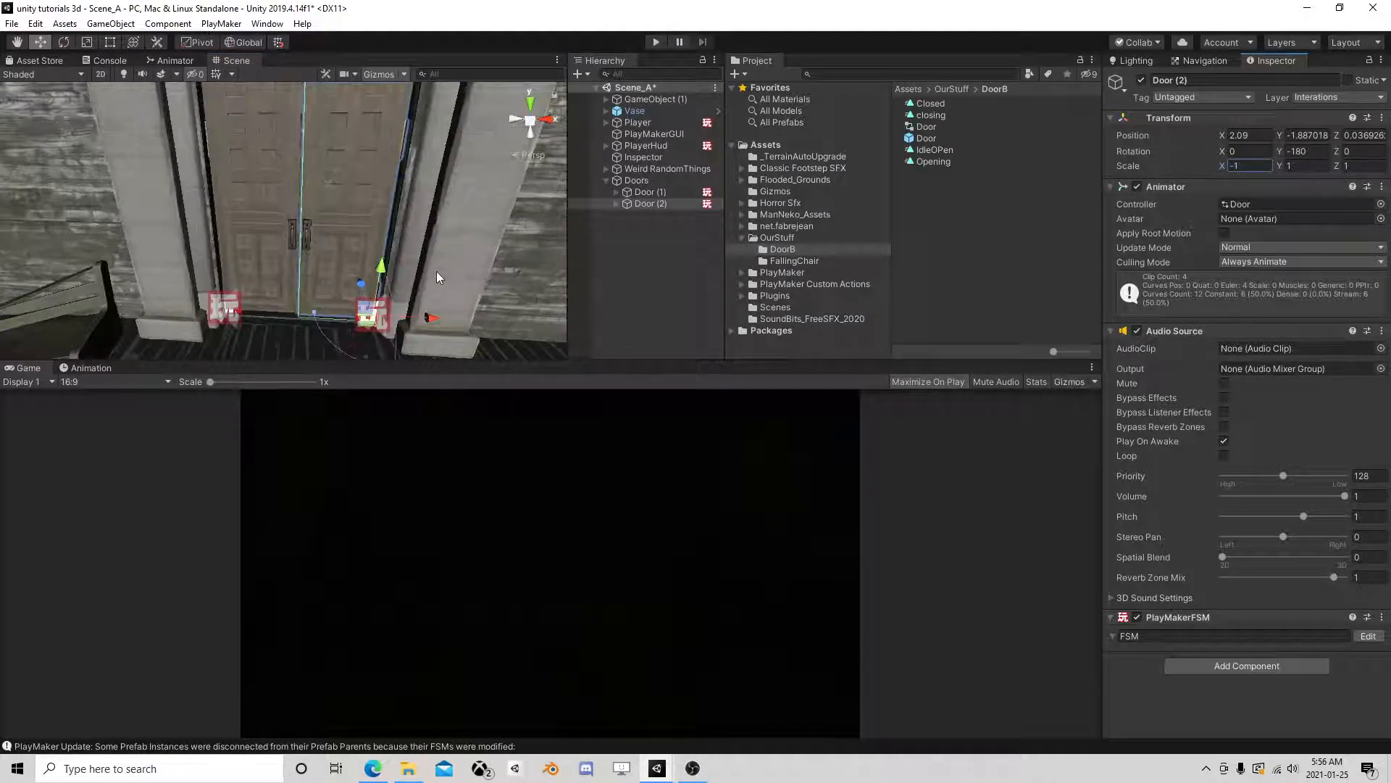
Step: Start play mode, walk the player up to the double door, and use the door
click(657, 42)
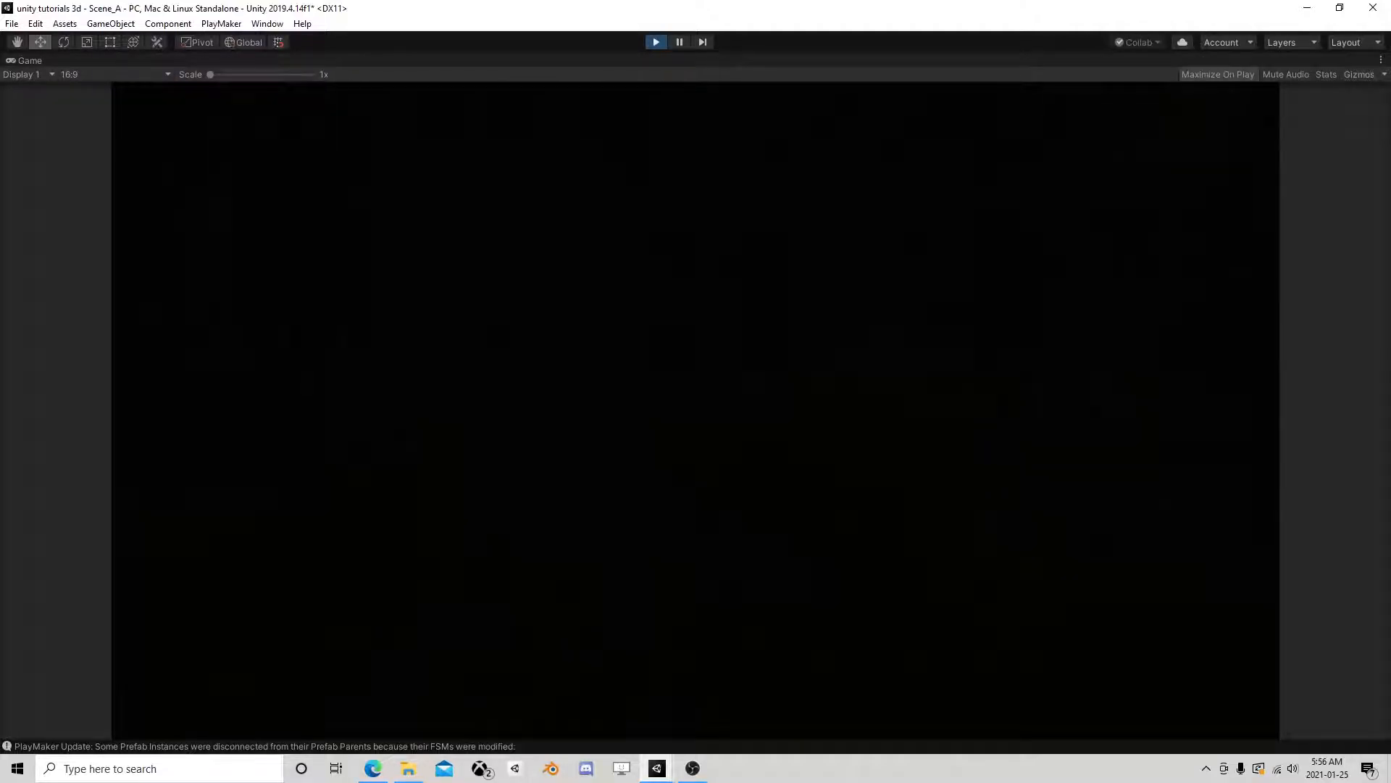
key(w)
key(w)
key(w)
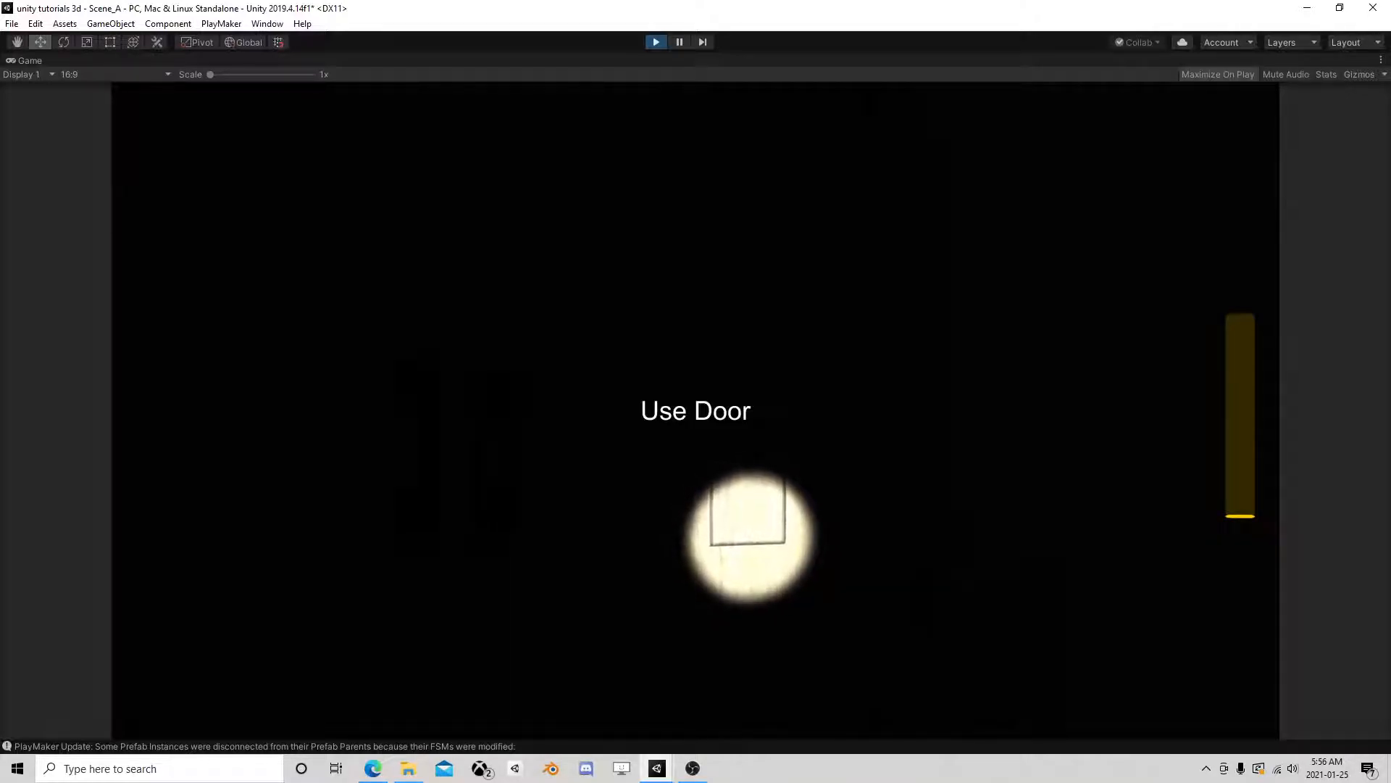
key(e)
key(w)
key(w)
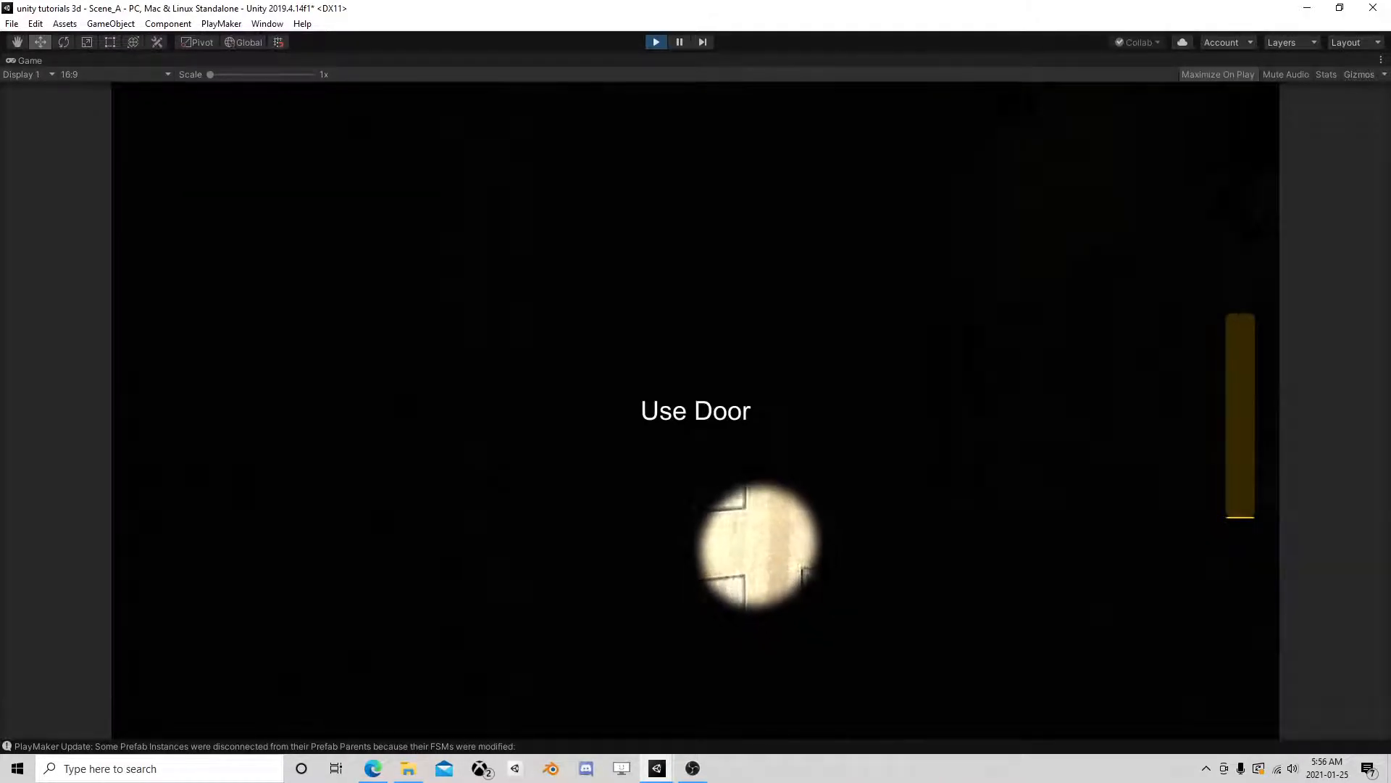
Step: Walk the player on to the vase, switch off the flashlight, try to inspect the vase, and pause the play test
key(w)
key(w)
key(w)
key(f)
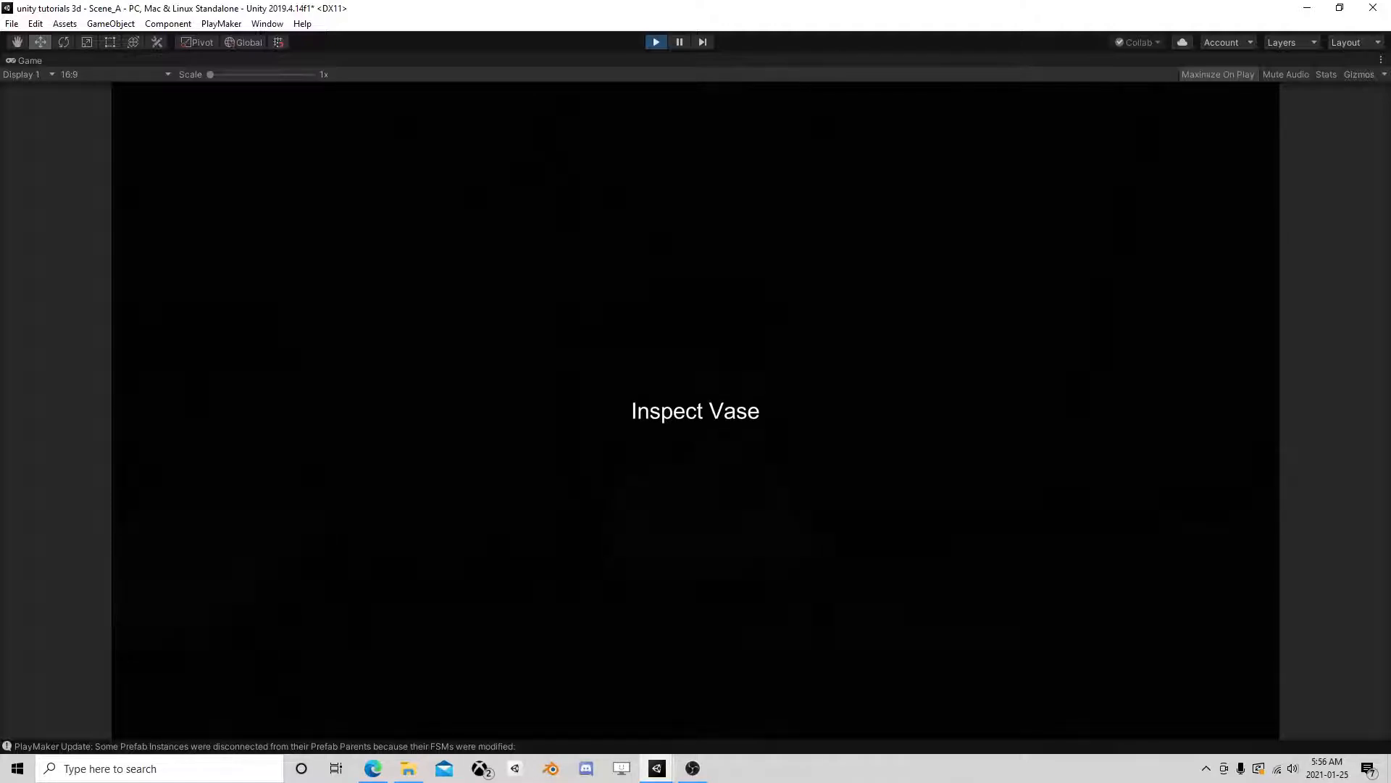
key(e)
key(e)
click(678, 42)
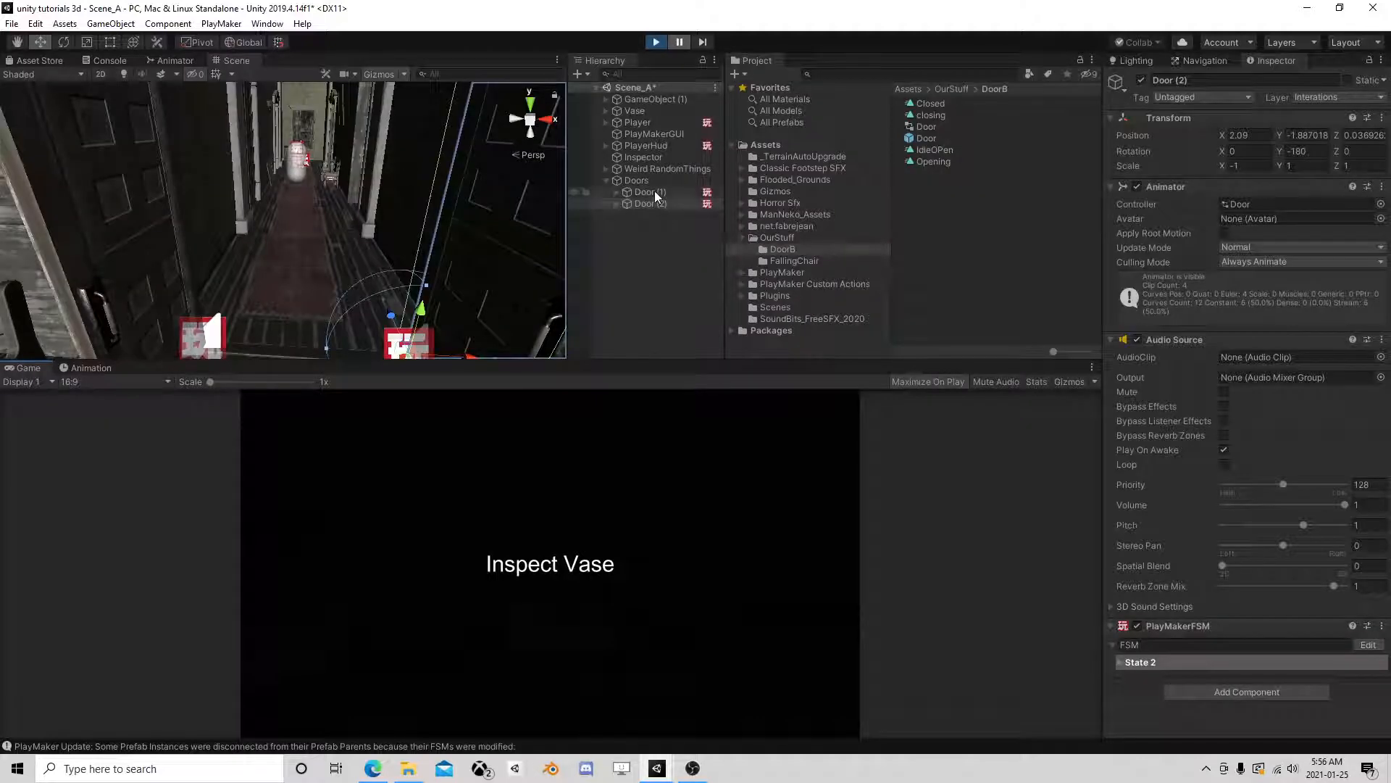
Step: Examine the State 7 actions in PlayerHud's Interaction FSM for how vase inspection is triggered, and close the FSM editor
click(647, 145)
click(1368, 608)
middle_drag(414, 426, 314, 381)
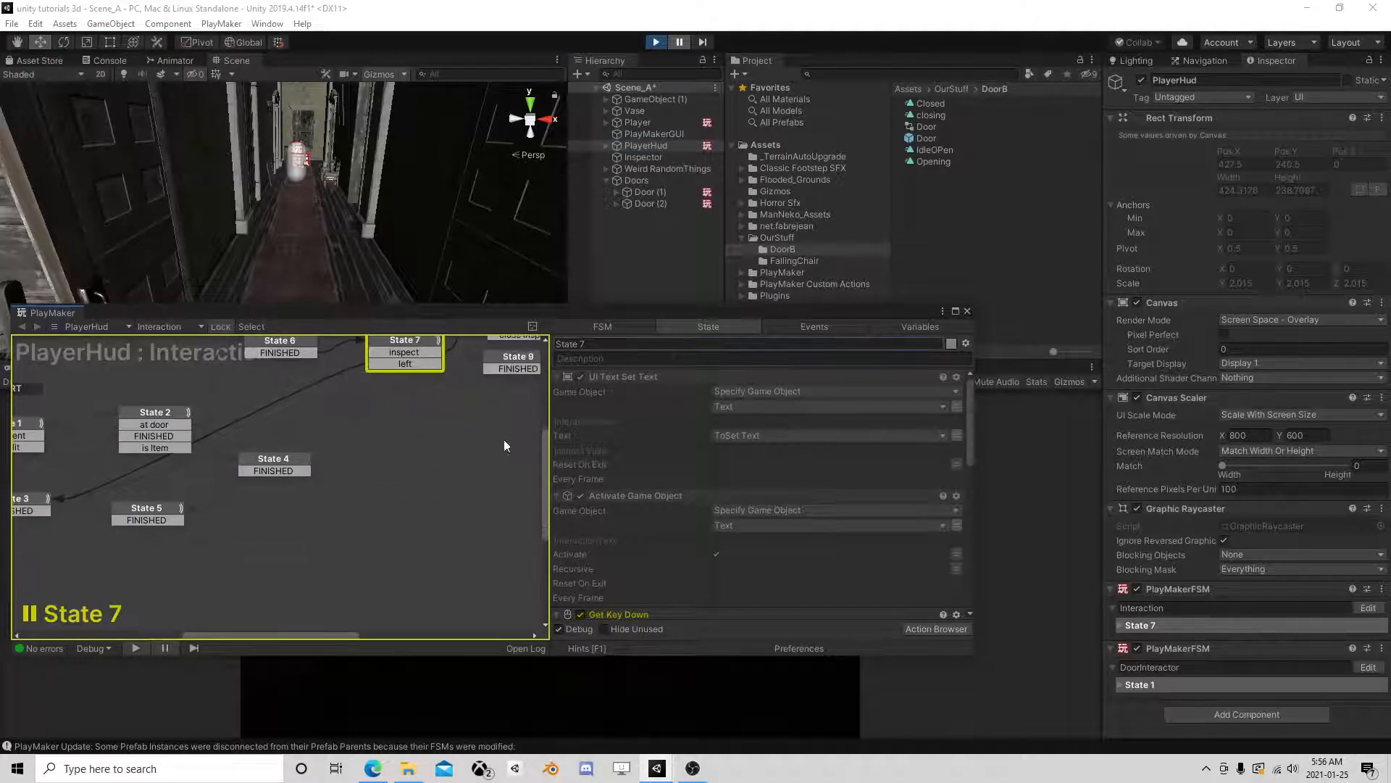
scroll(685, 482, down, 3)
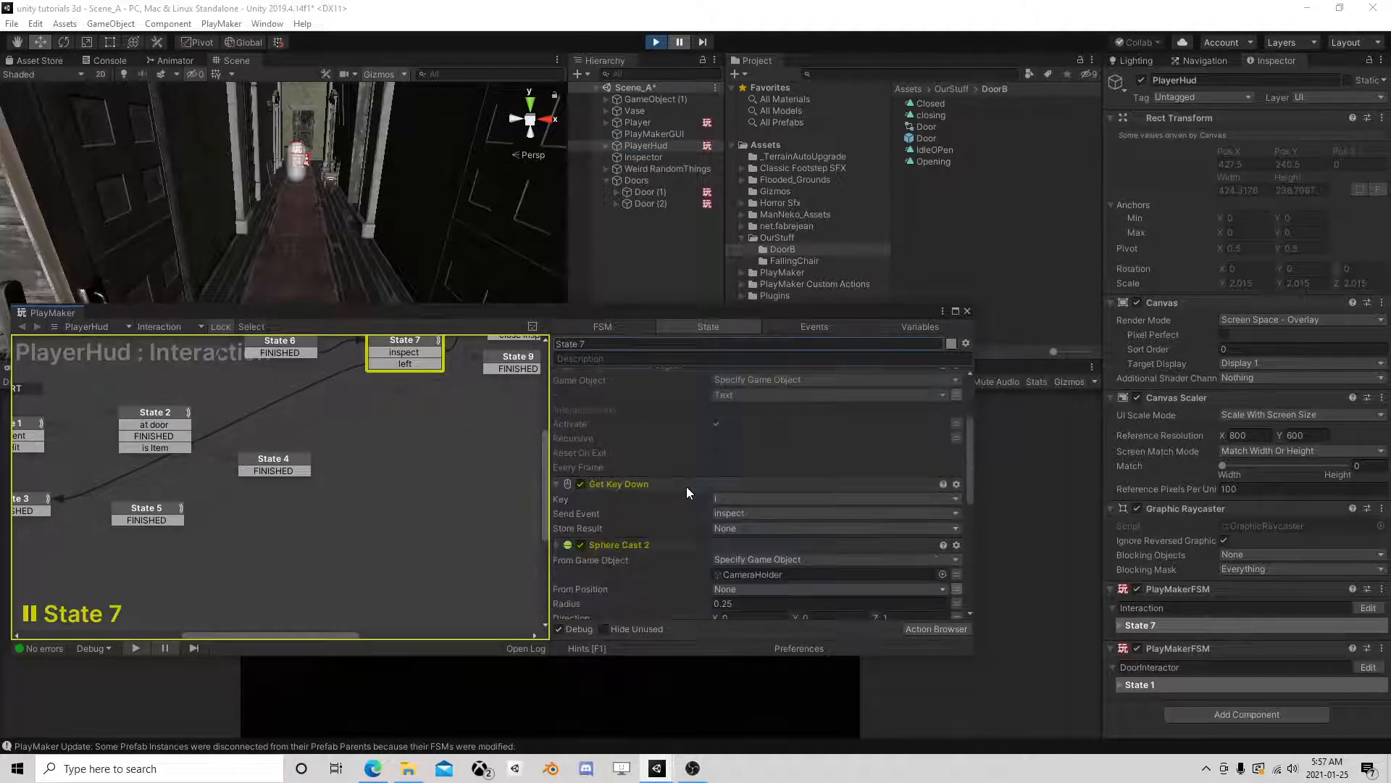
scroll(784, 494, down, 3)
scroll(785, 496, down, 3)
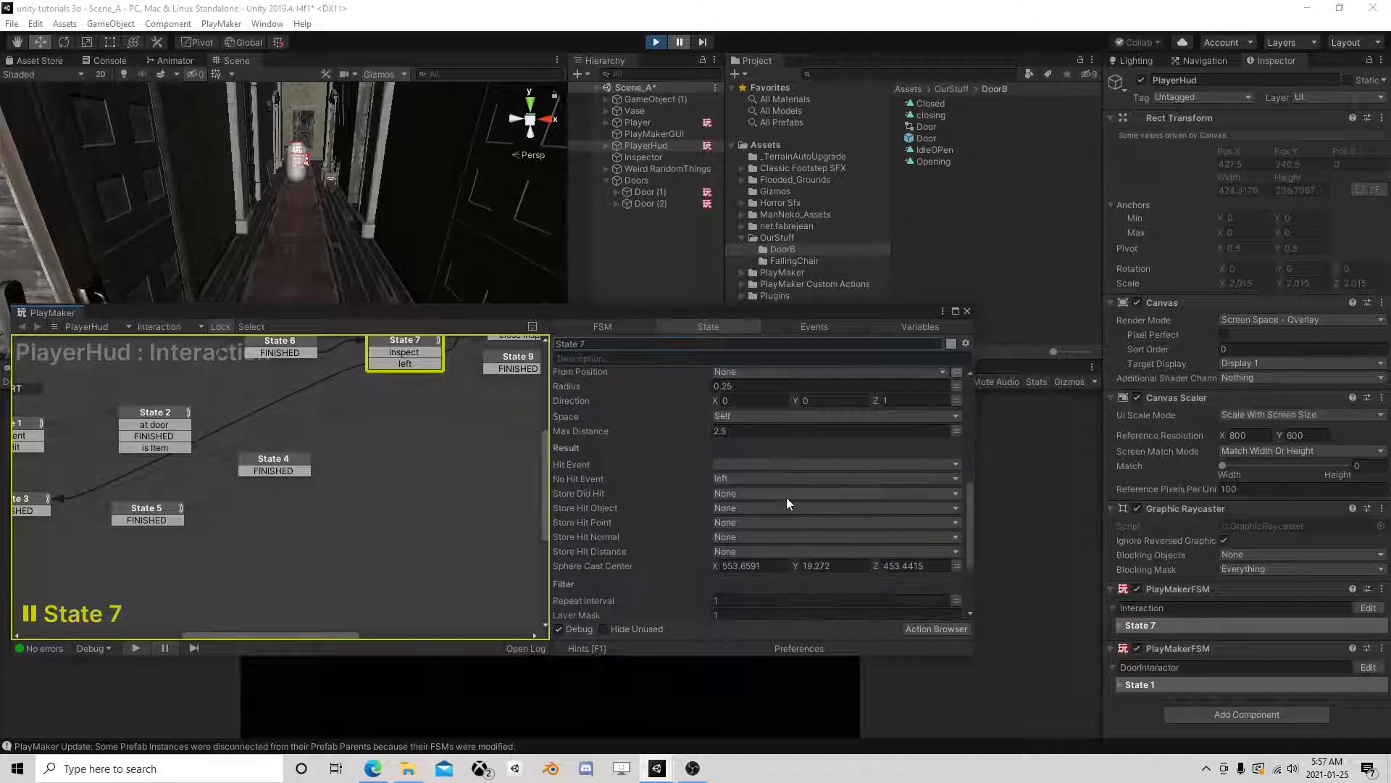
click(968, 310)
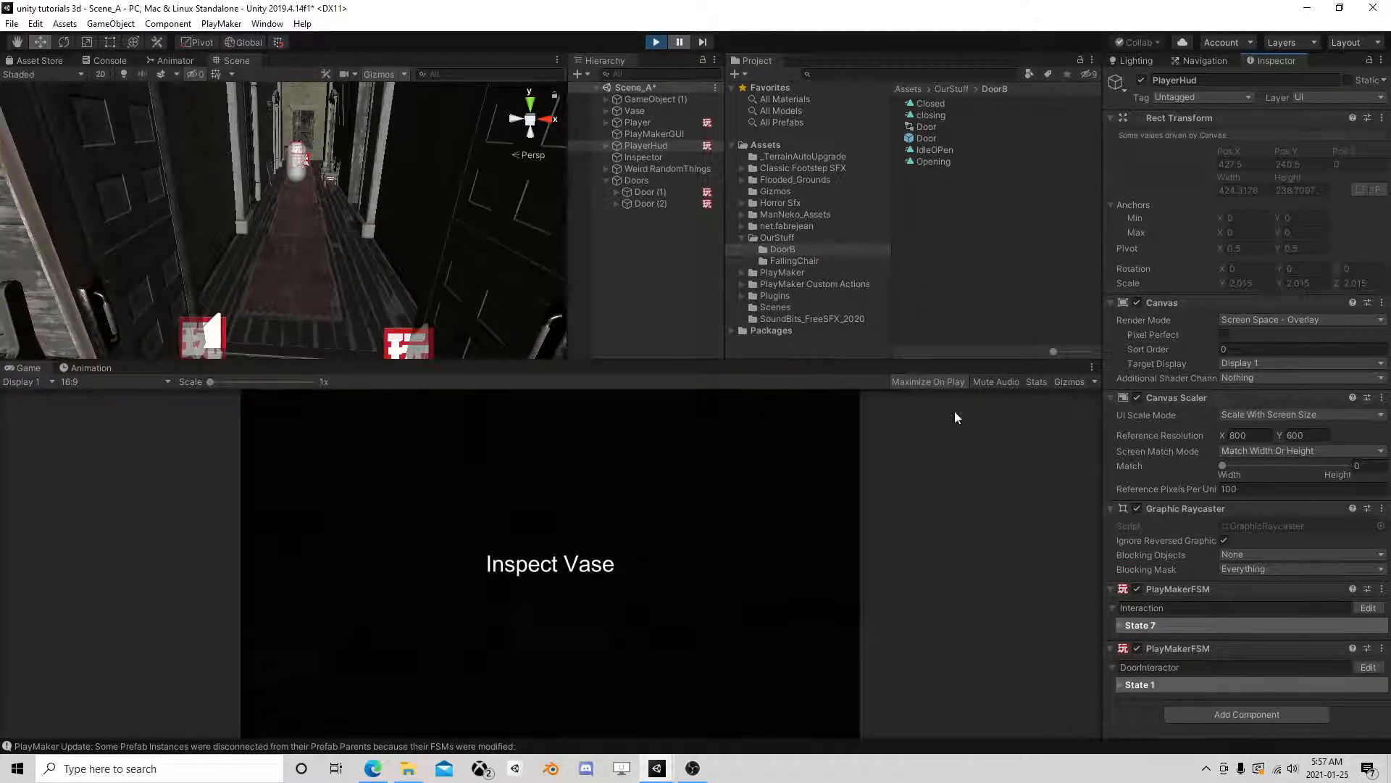
Step: Check the Inspector object, State 7's Get Key Down settings, and the child objects of PlayerHud
click(605, 180)
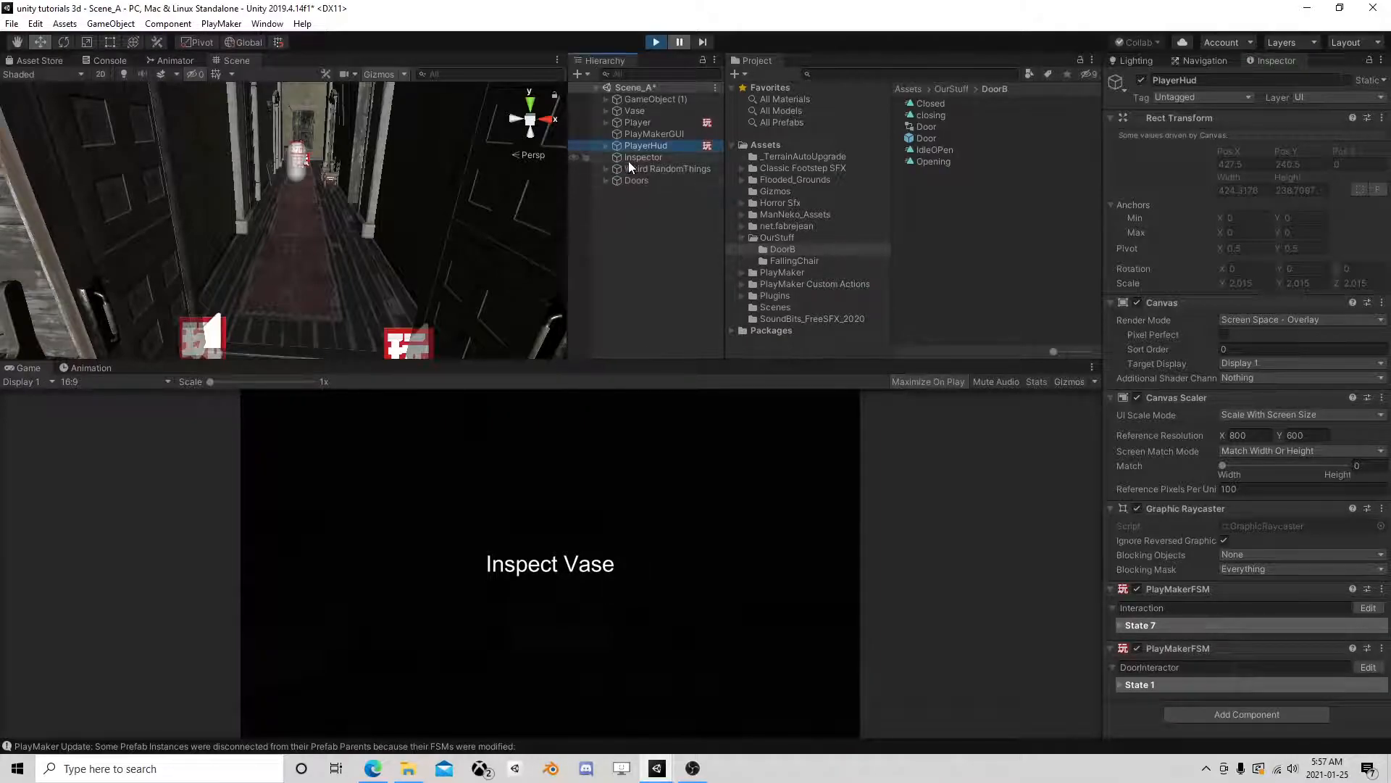
click(629, 158)
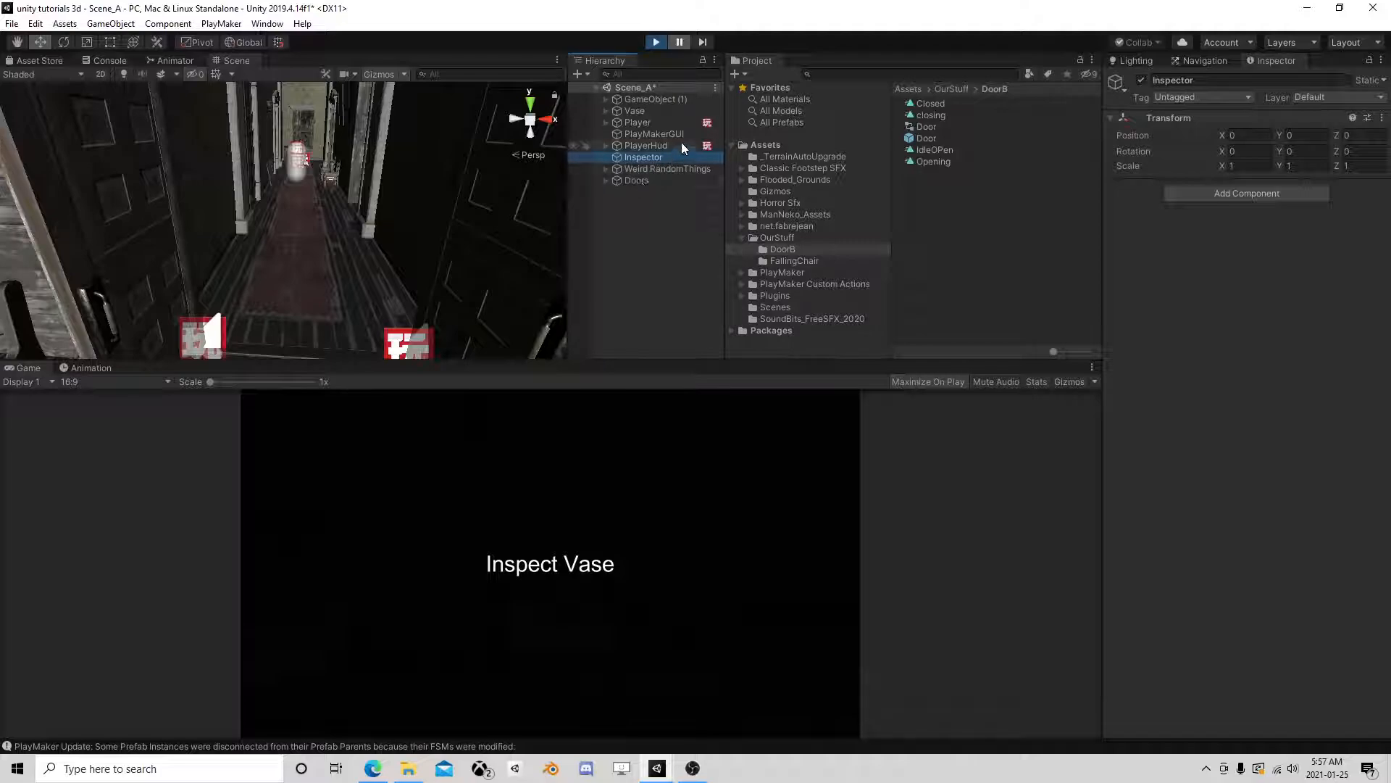
click(651, 145)
click(1368, 608)
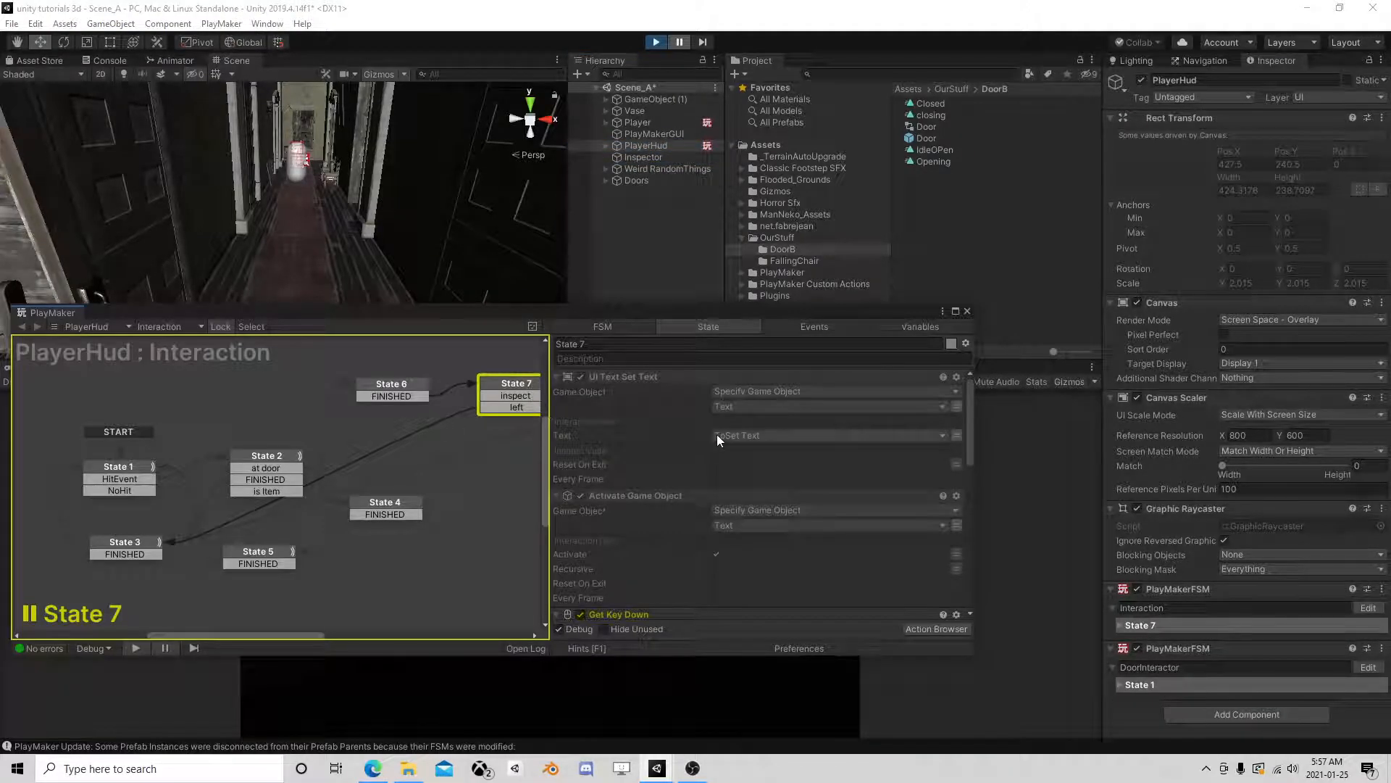
scroll(800, 455, down, 5)
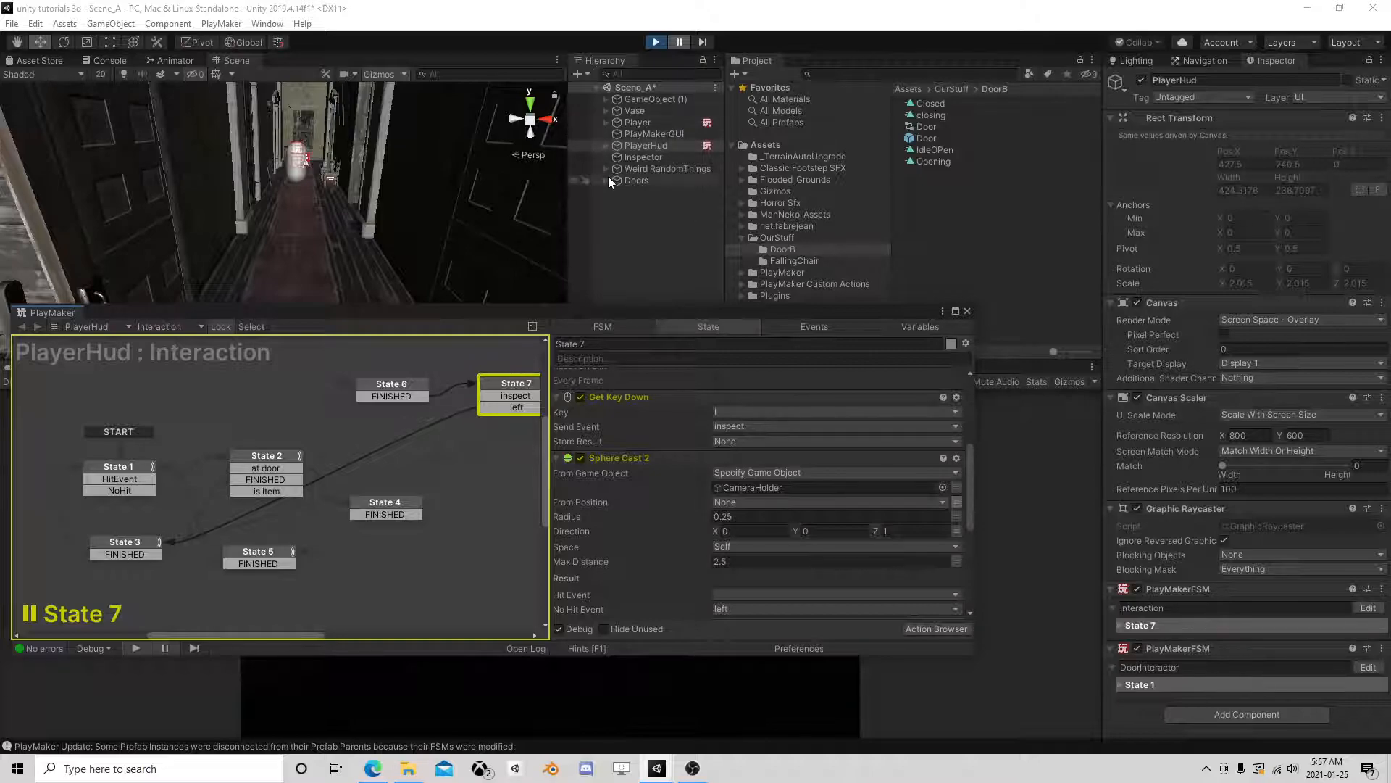
click(606, 145)
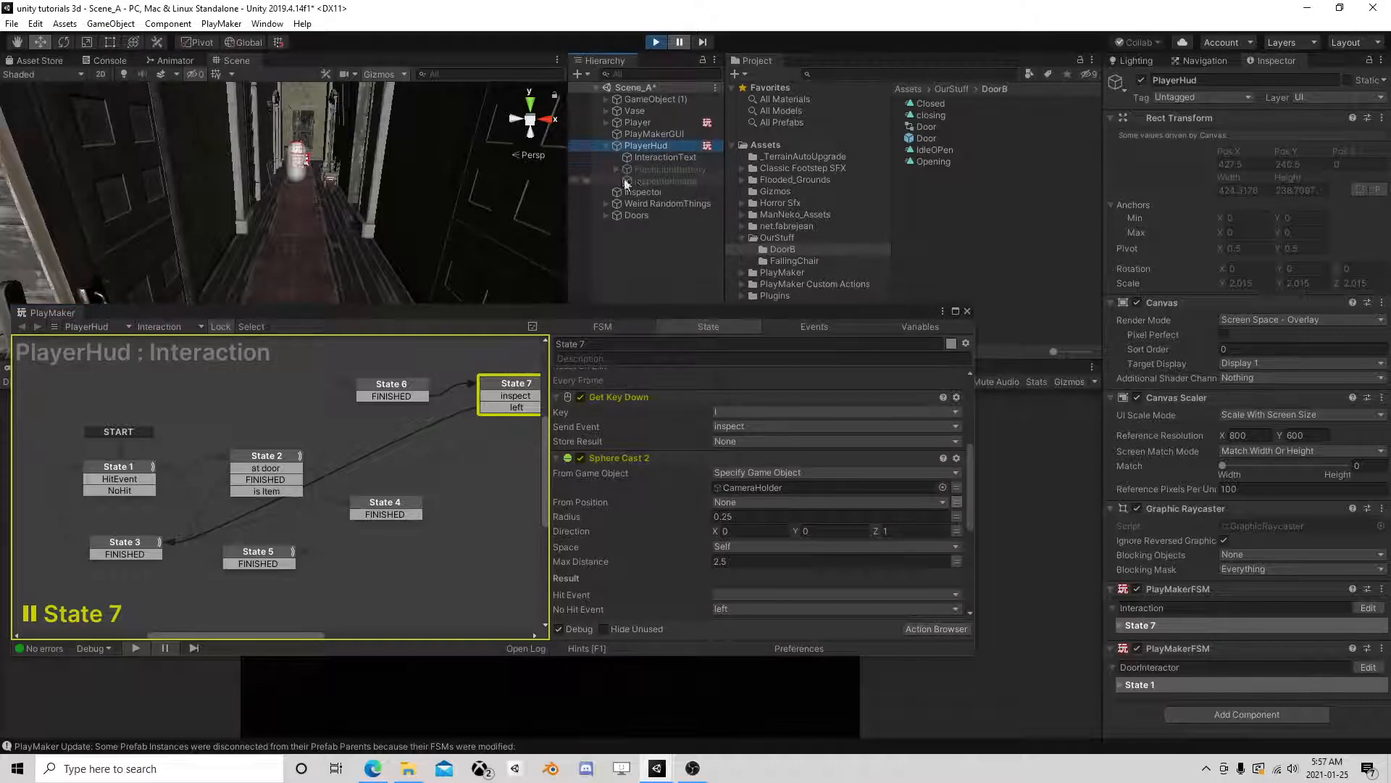
Step: Resume the play test, trigger the vase inspection with the I key, and examine State 8's actions in the Interaction FSM
click(680, 42)
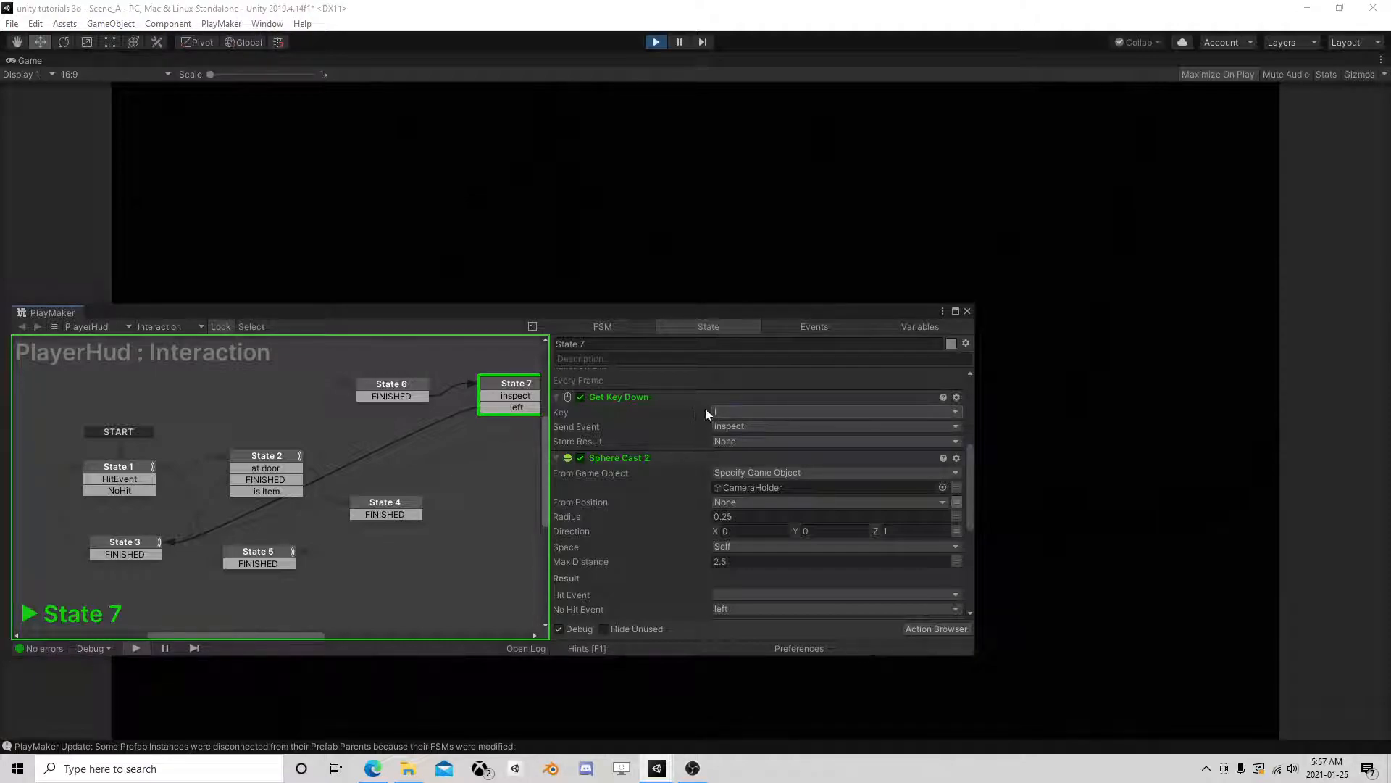
key(i)
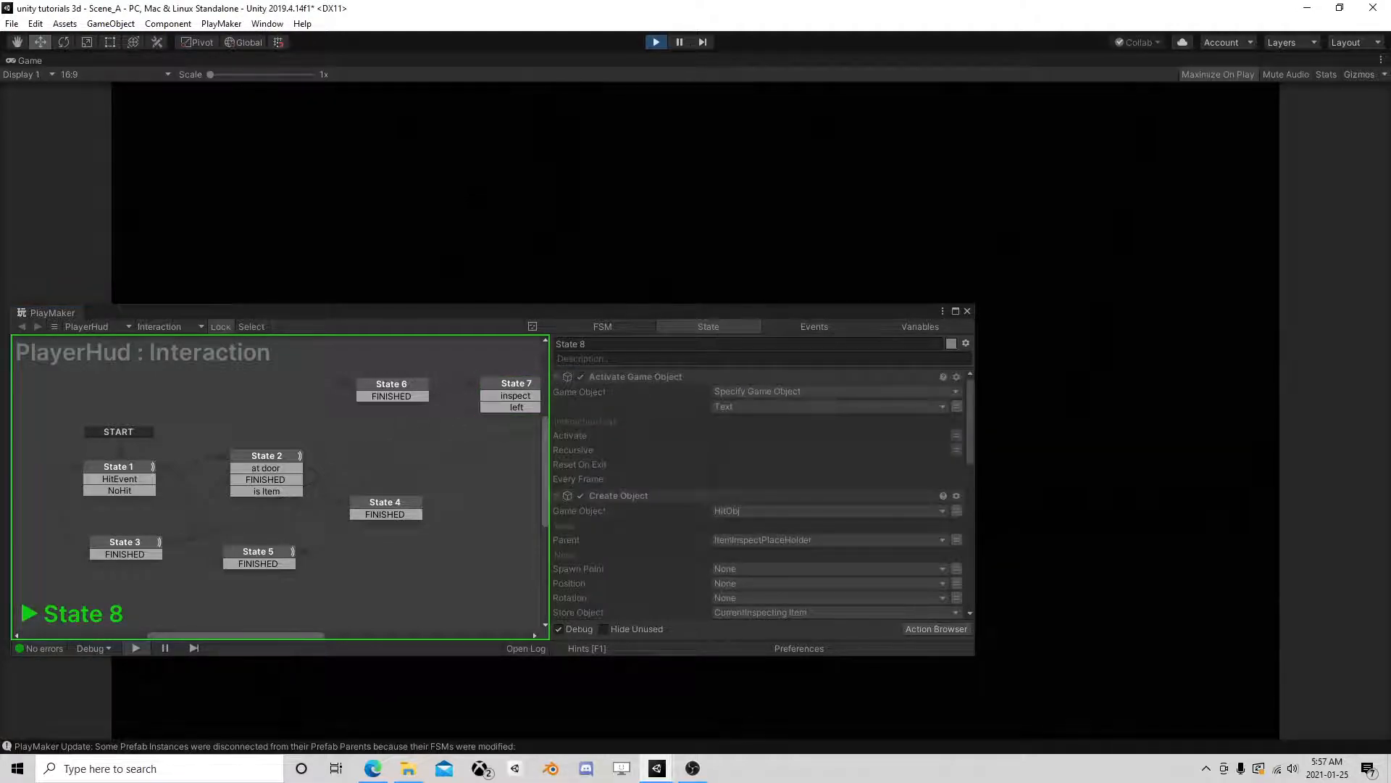
middle_drag(471, 466, 313, 459)
scroll(319, 457, down, 1)
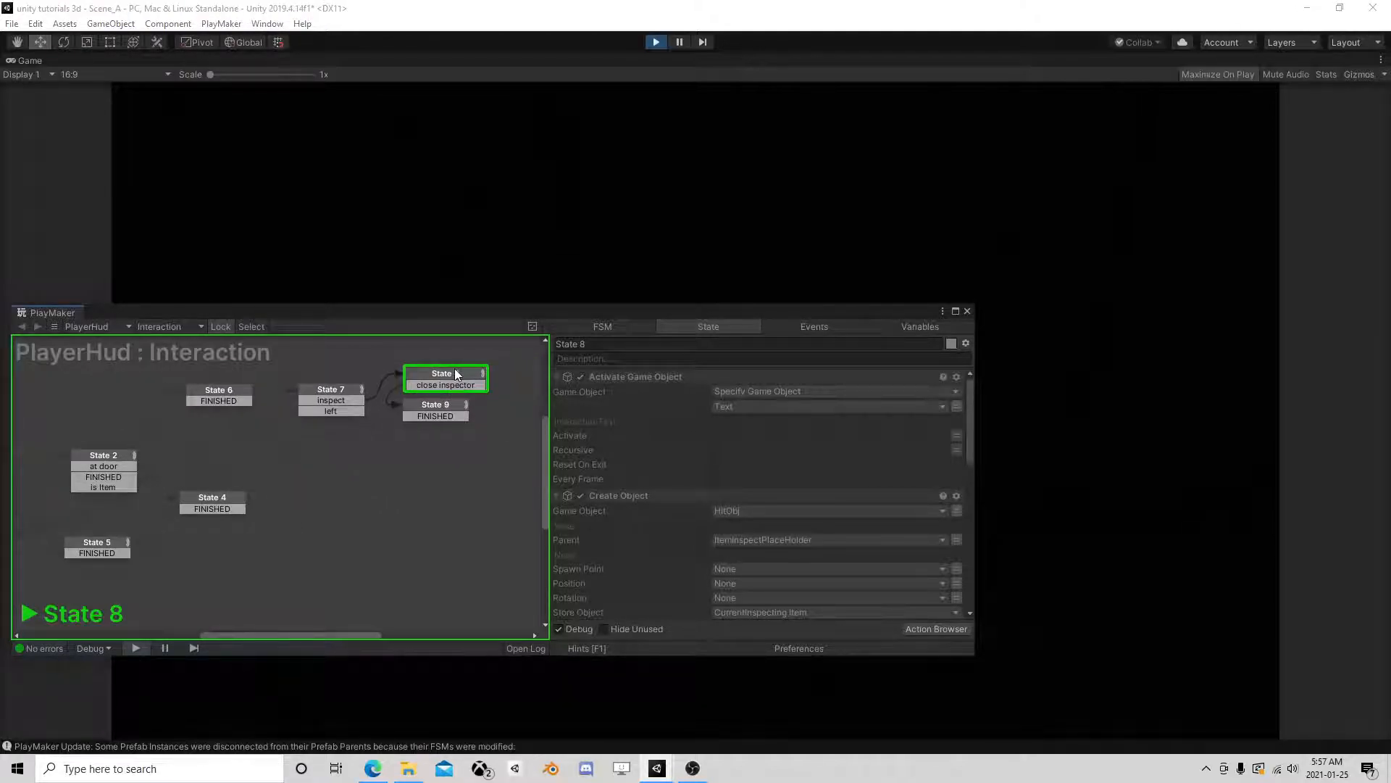
click(511, 392)
click(467, 380)
scroll(696, 455, down, 5)
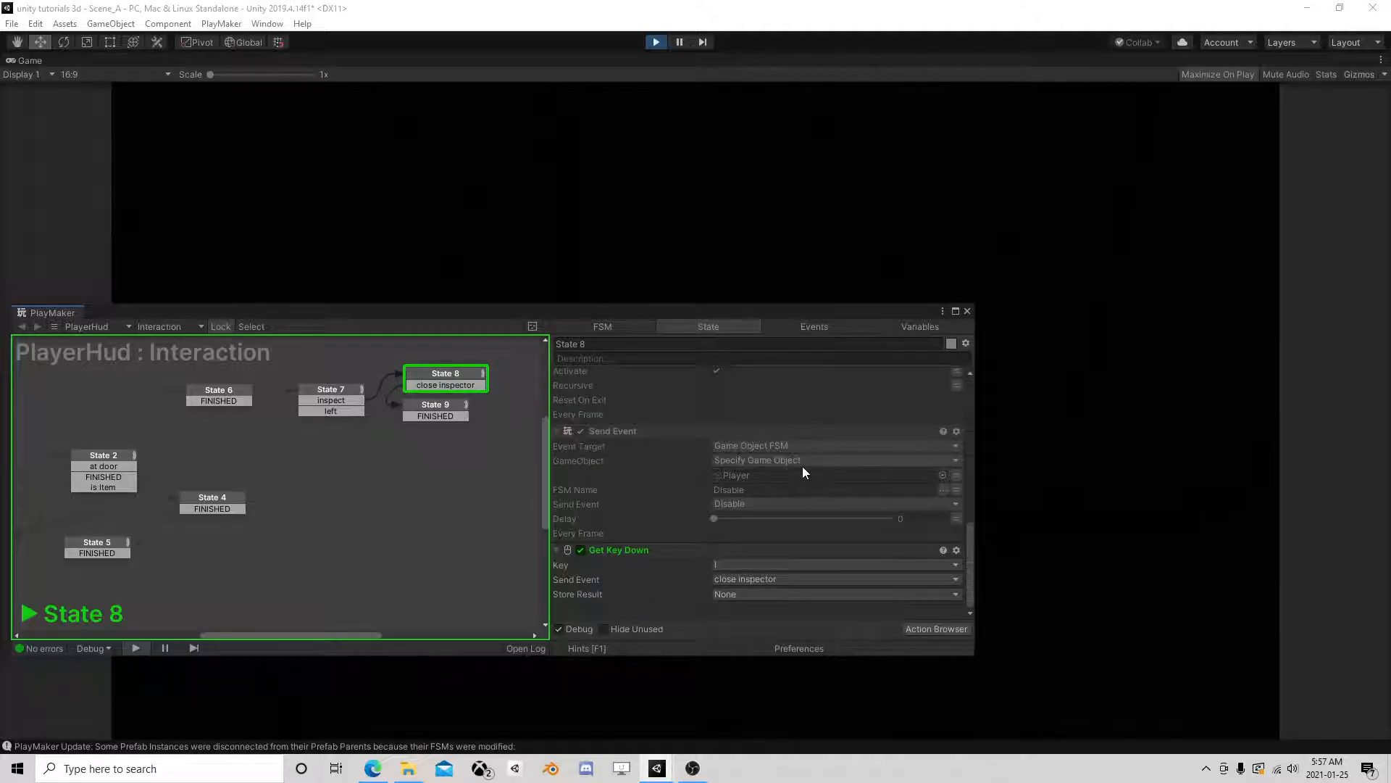
drag(838, 318, 978, 551)
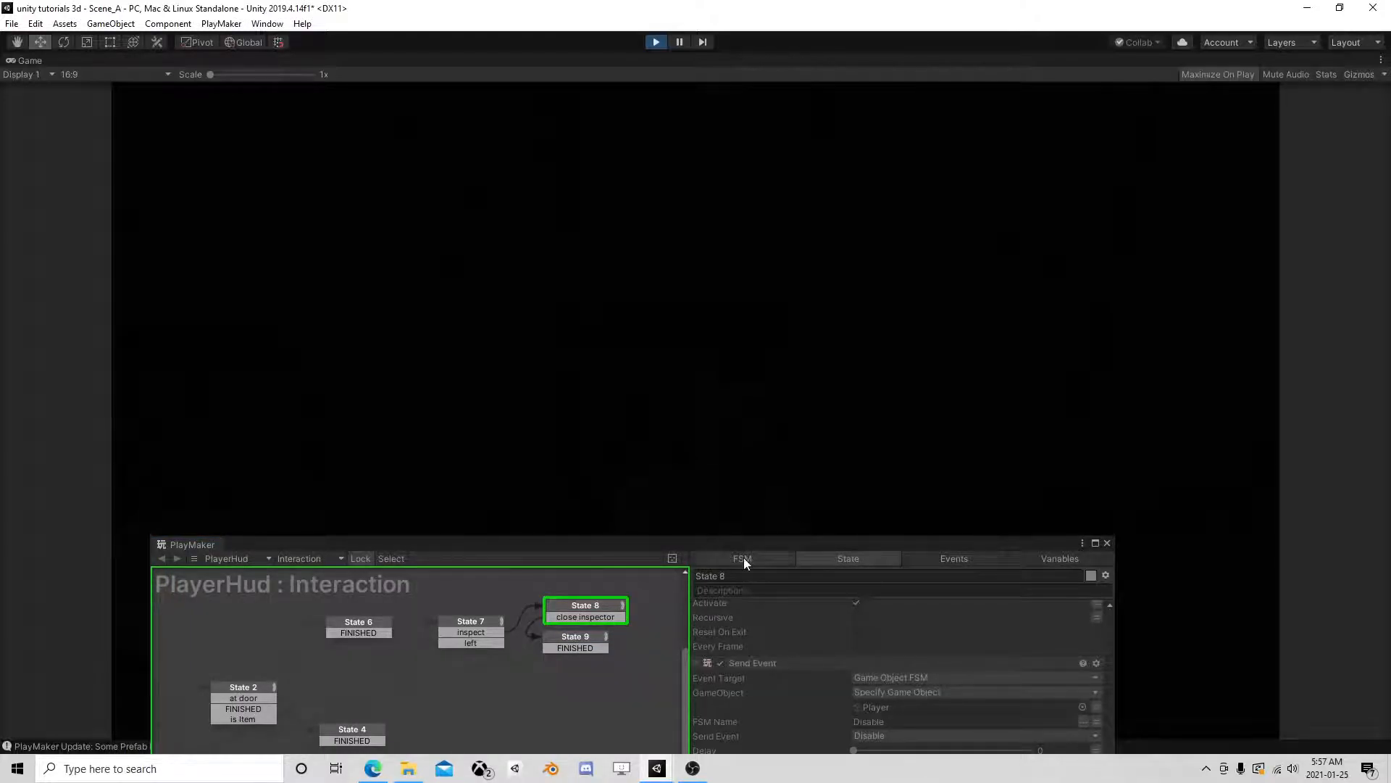
drag(742, 547, 739, 251)
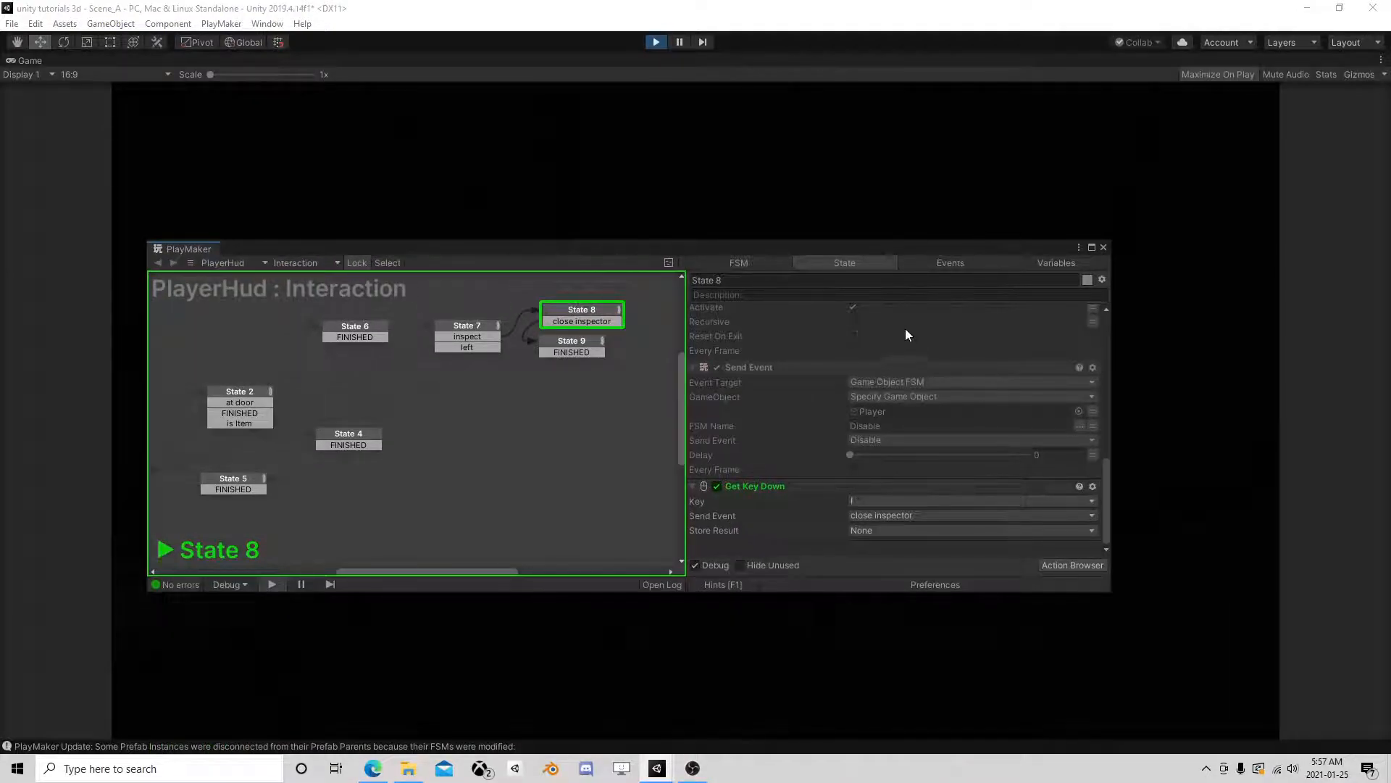
scroll(906, 413, up, 3)
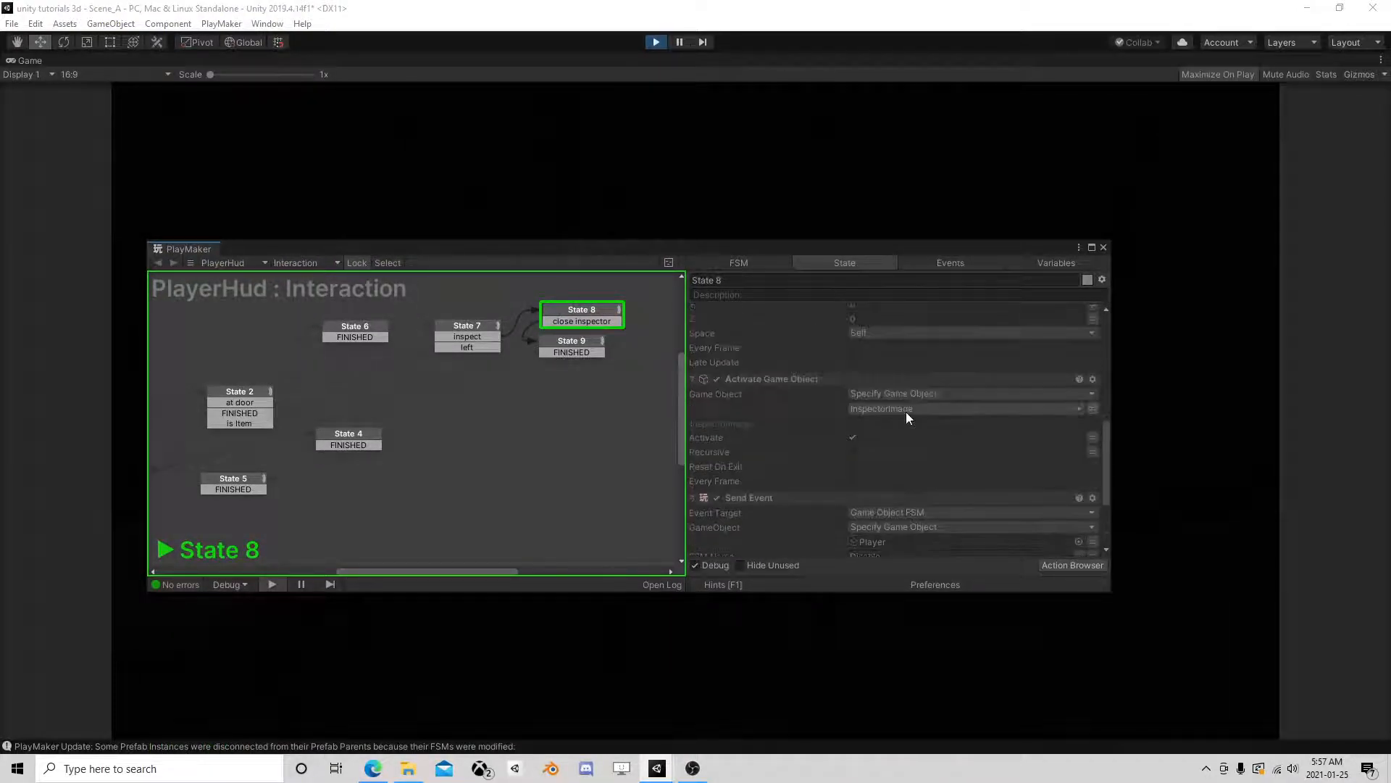
Step: Pause the play test and check the components of the InspectorImage and Inspector objects
click(679, 41)
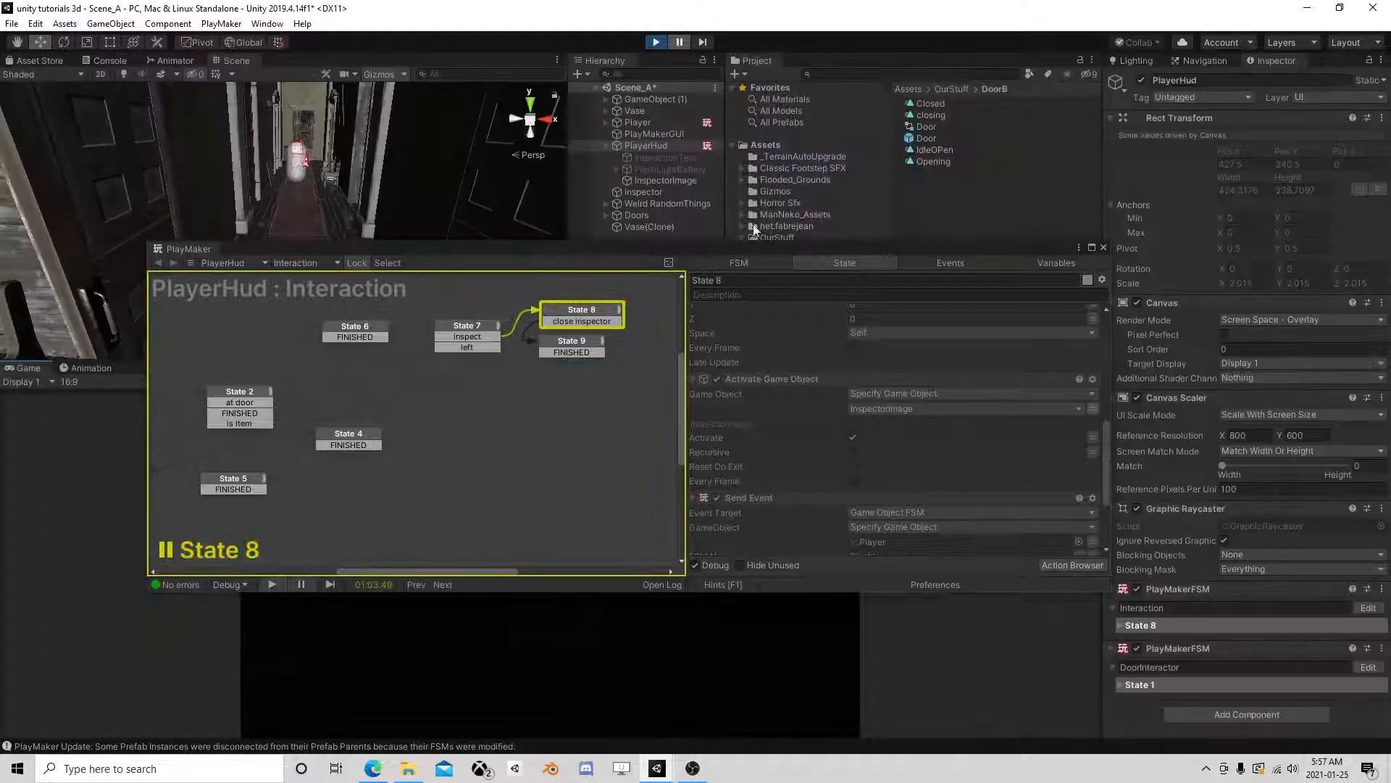
click(684, 180)
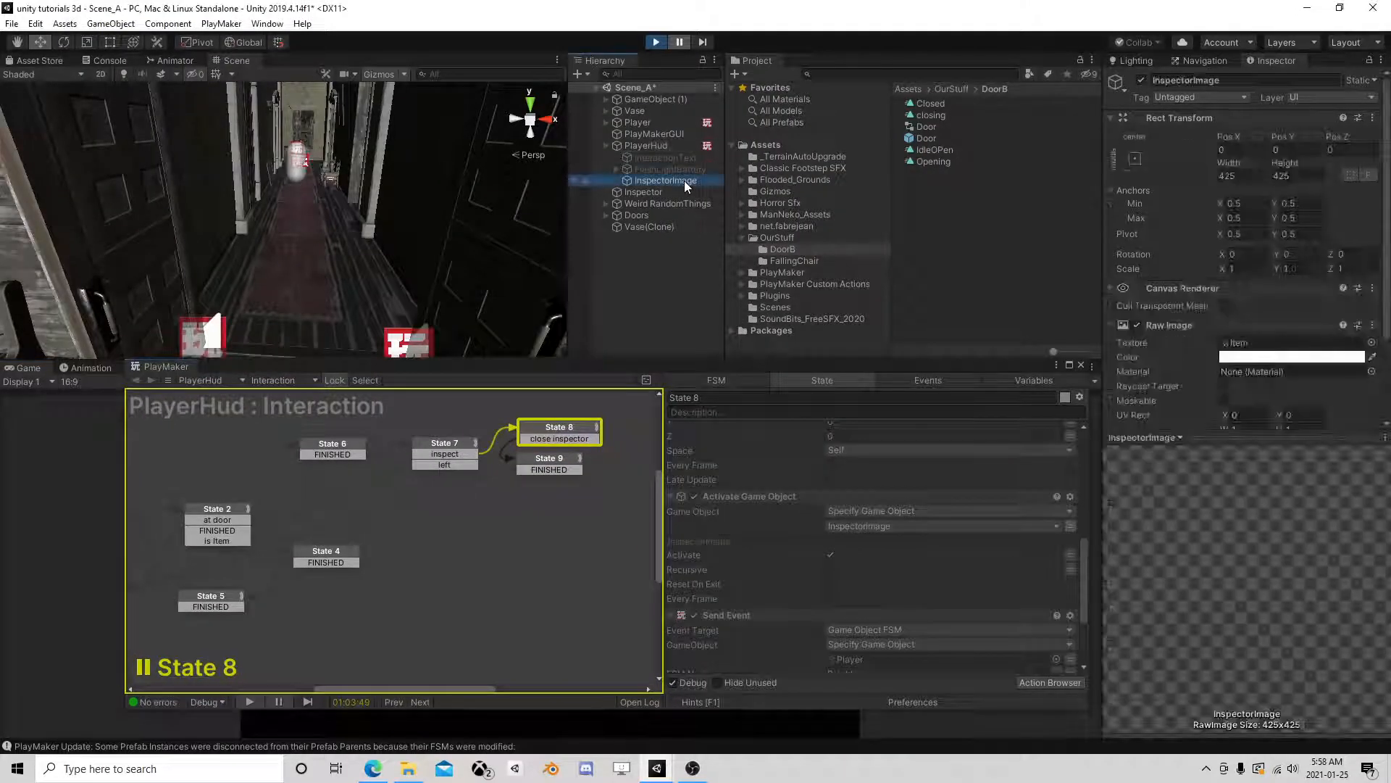
click(645, 193)
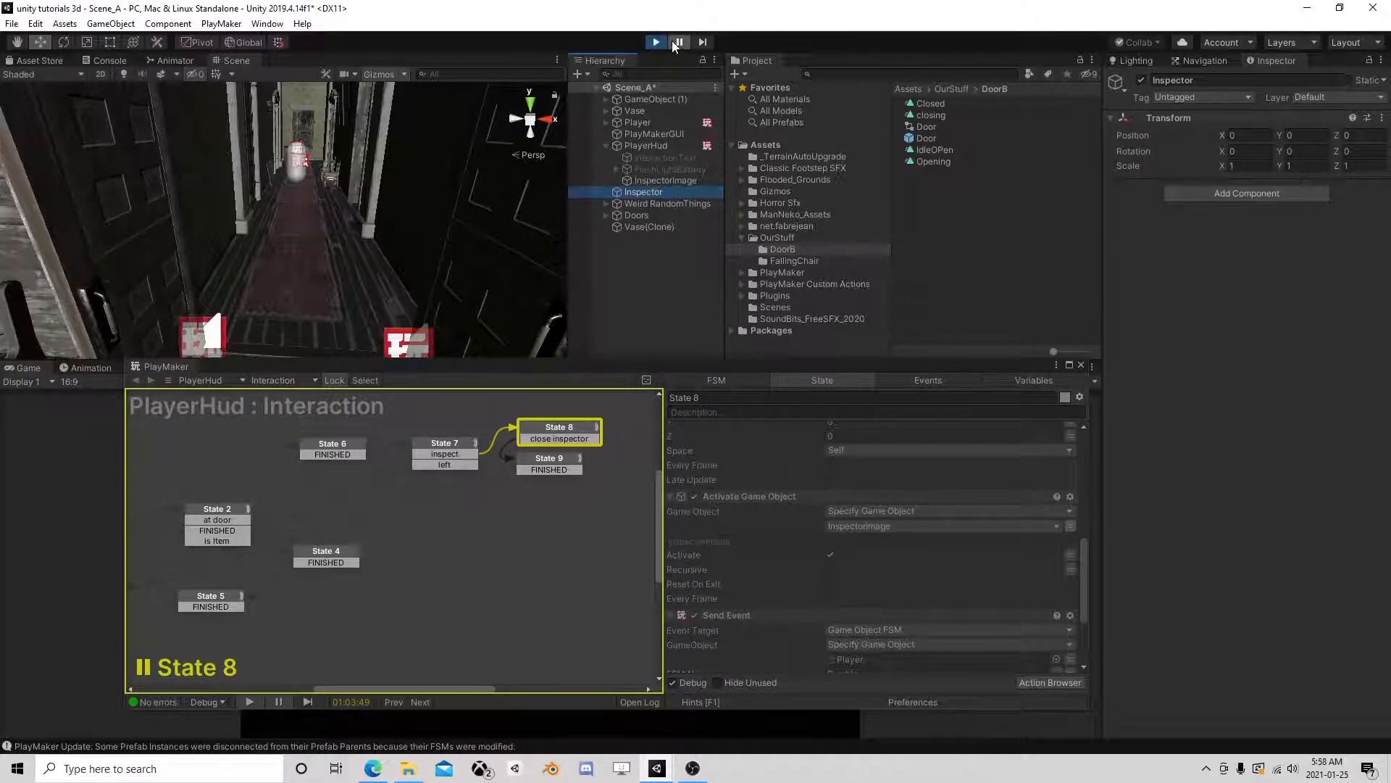
Step: Stop the play test, close the FSM editor, and collapse PlayerHud in the scene hierarchy
drag(725, 368, 721, 221)
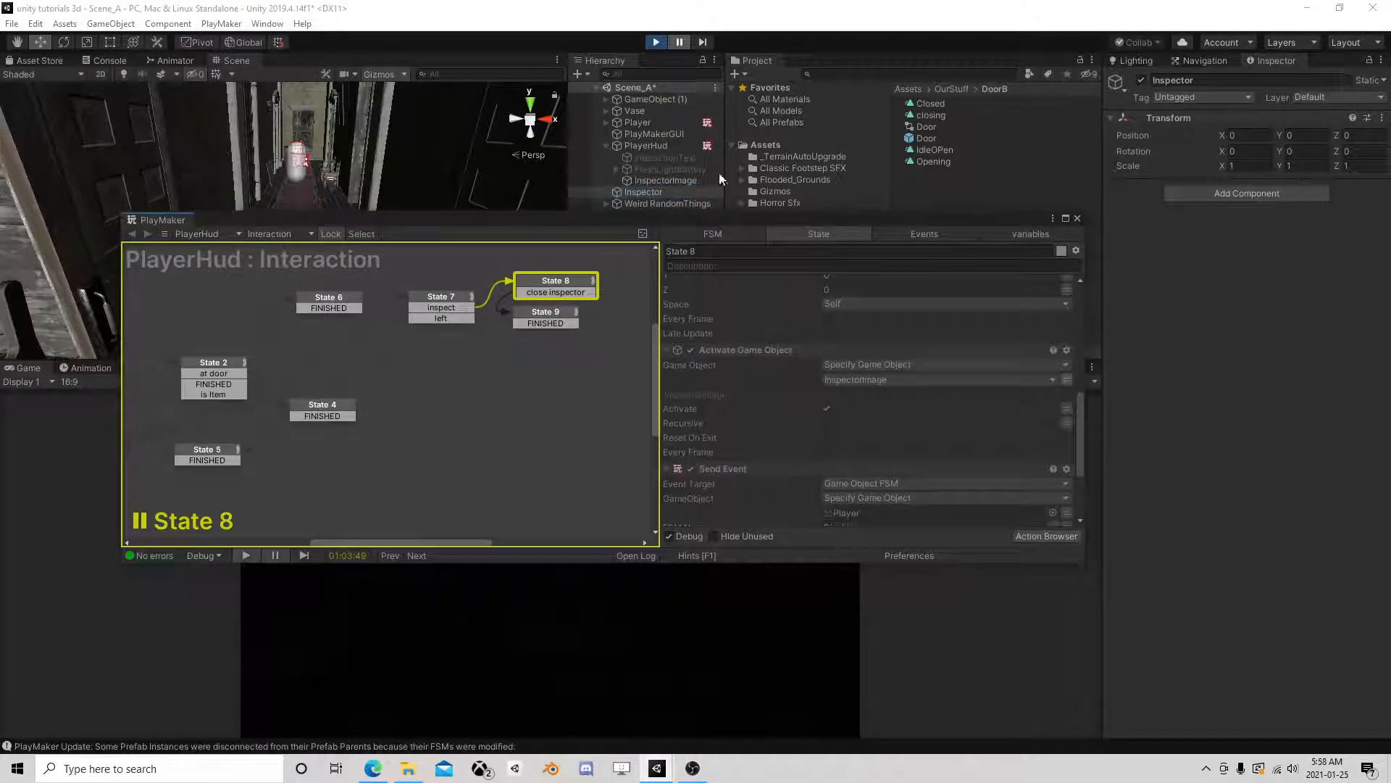
click(656, 42)
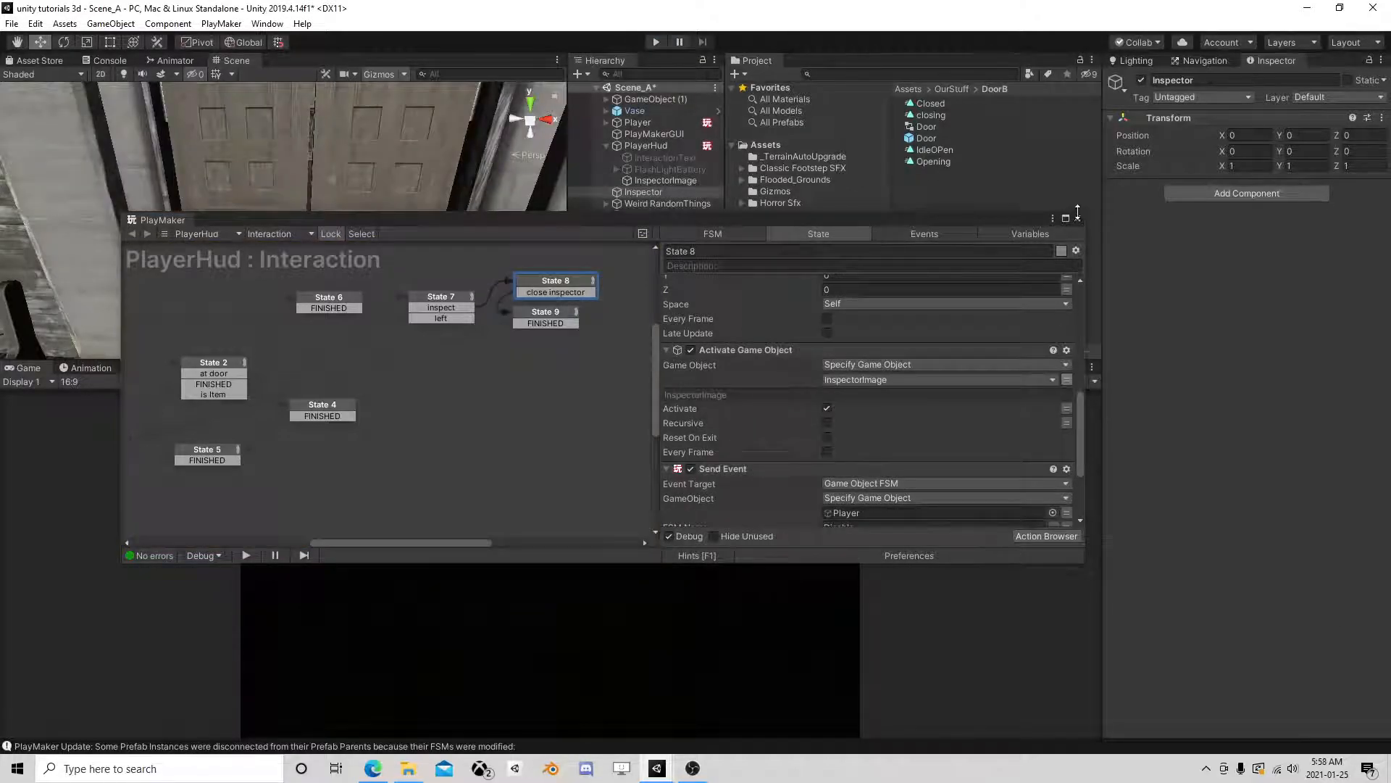
click(1077, 218)
click(660, 193)
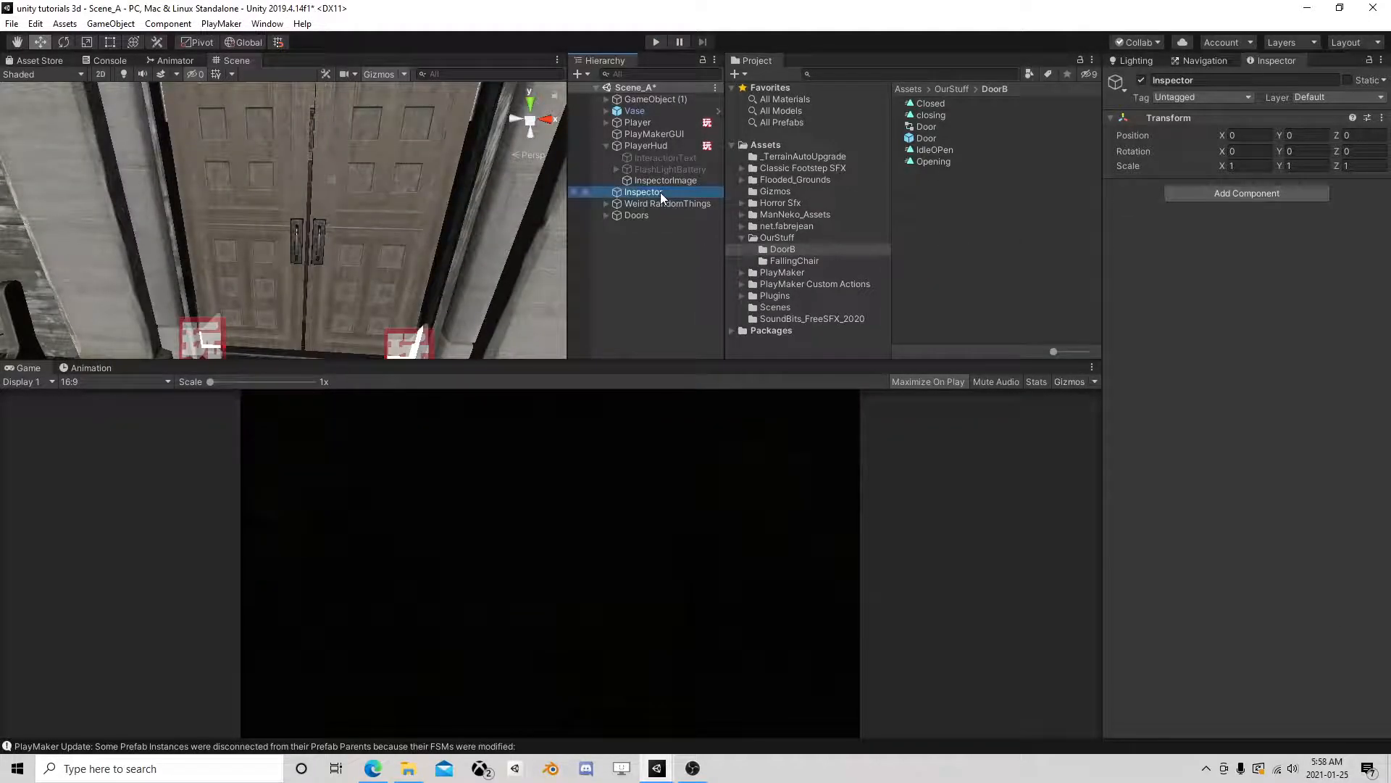
click(606, 146)
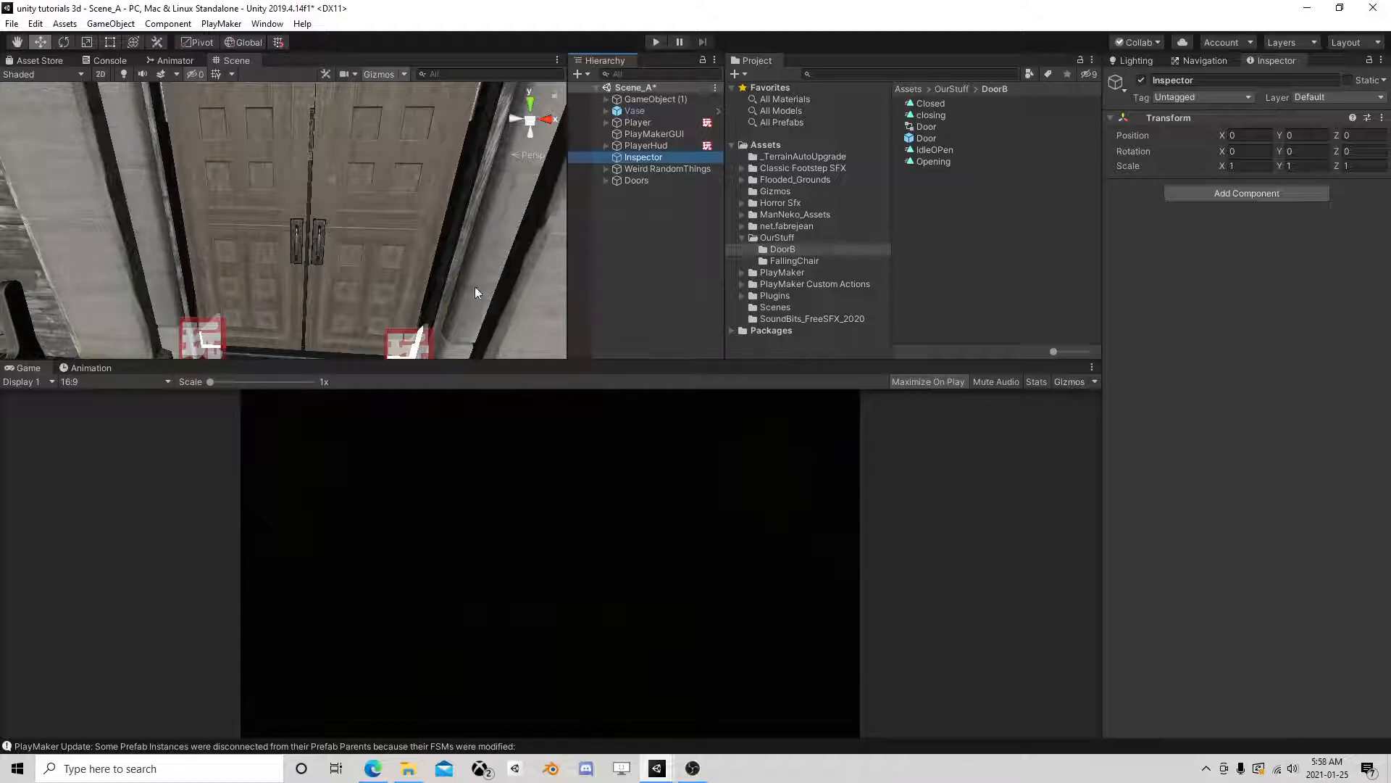
Step: Find the falling chair in the hallway and select its FallingChair parent object
scroll(418, 278, down, 4)
scroll(420, 275, up, 5)
right_drag(427, 233, 436, 224)
key(w)
middle_drag(437, 224, 339, 234)
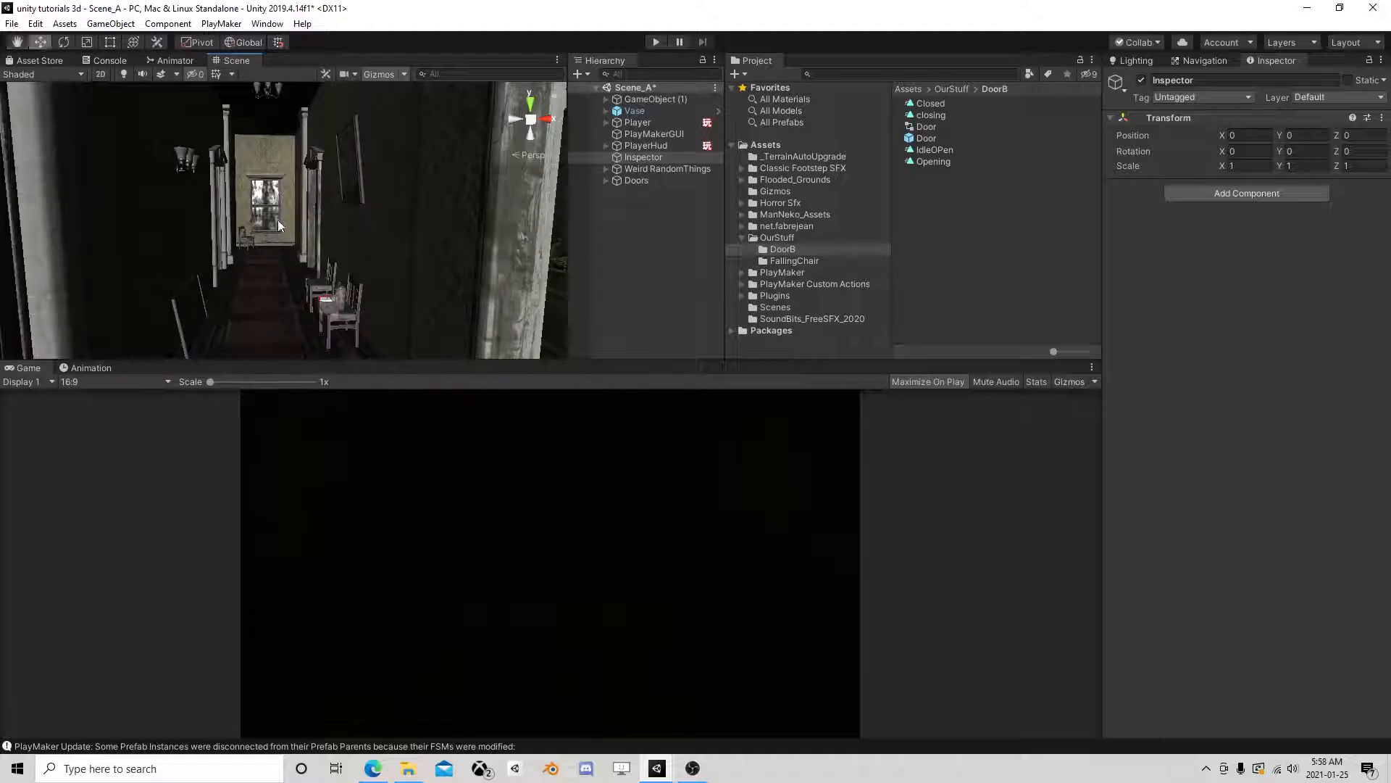
scroll(279, 217, up, 3)
right_drag(289, 184, 327, 260)
click(336, 254)
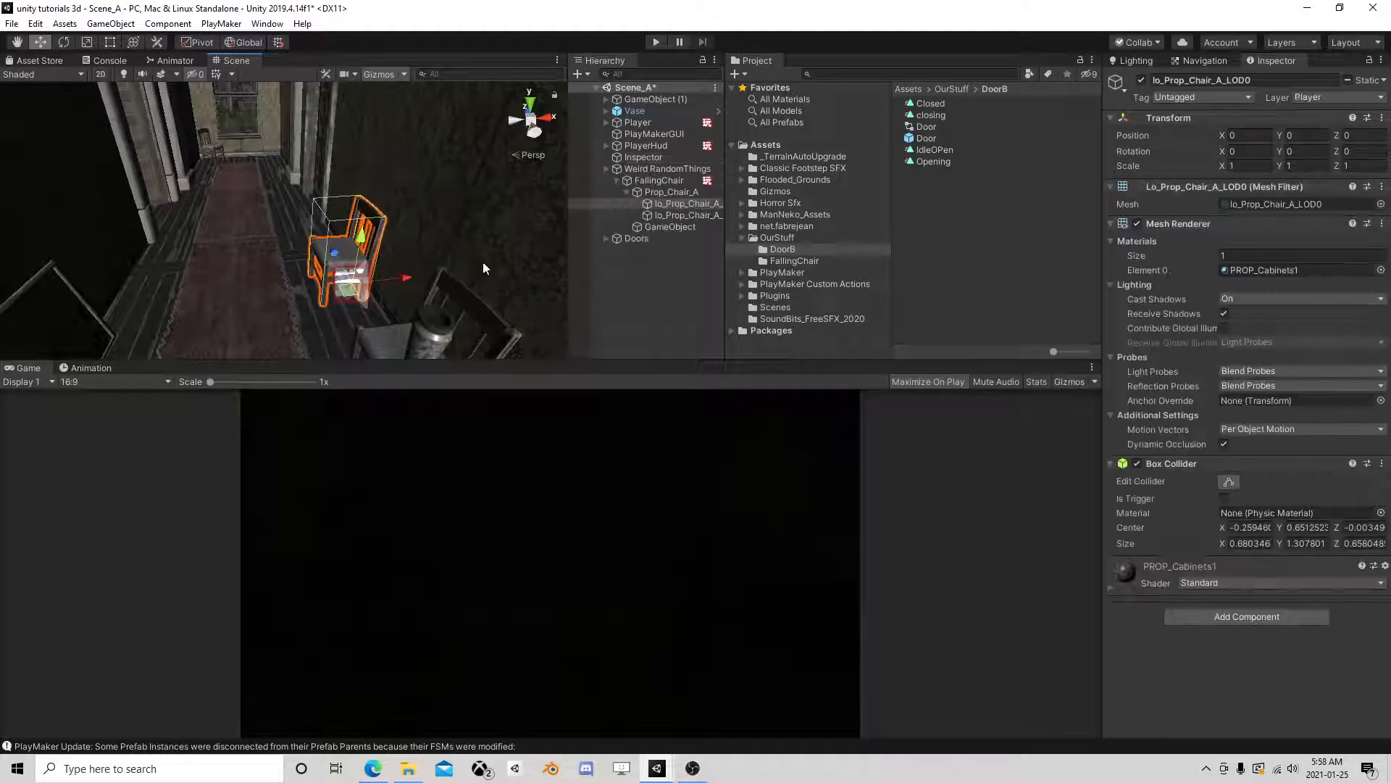
click(663, 191)
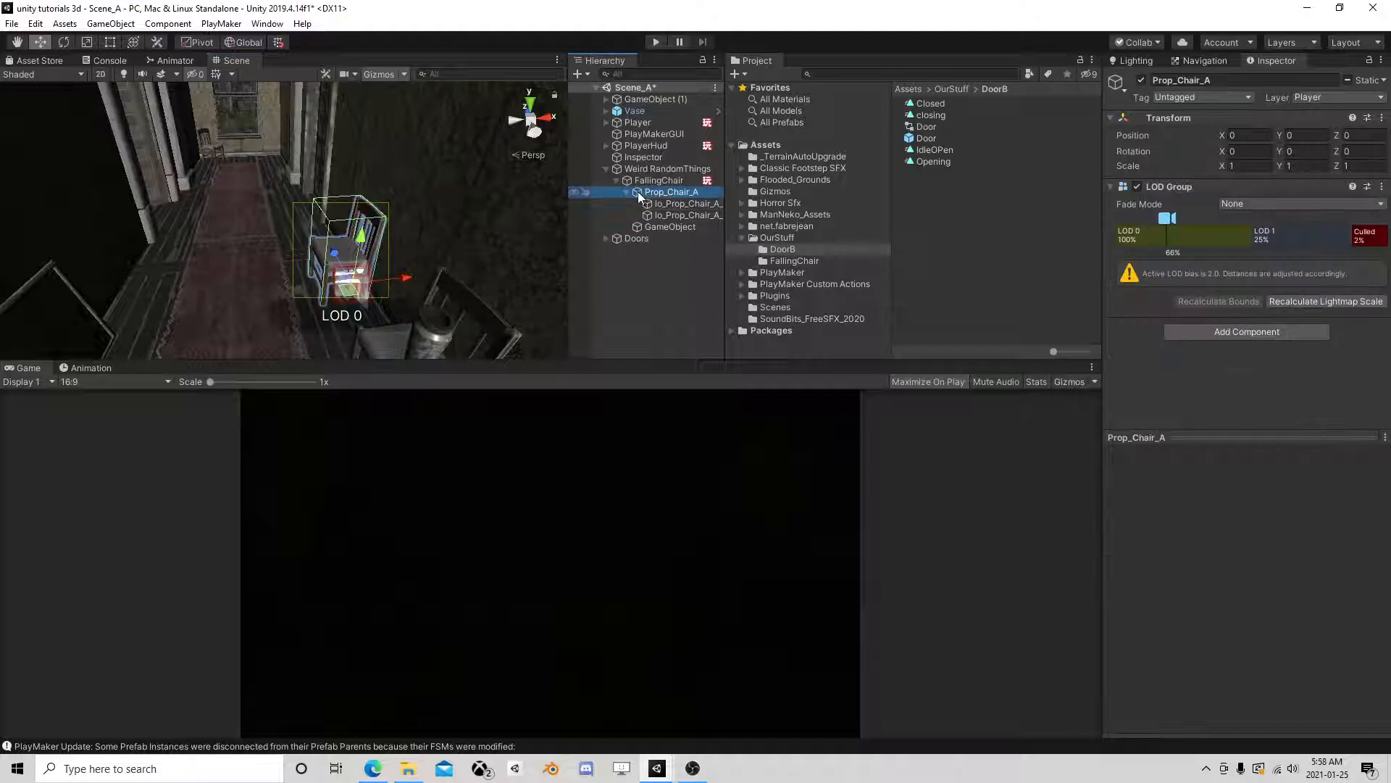
click(628, 191)
click(656, 181)
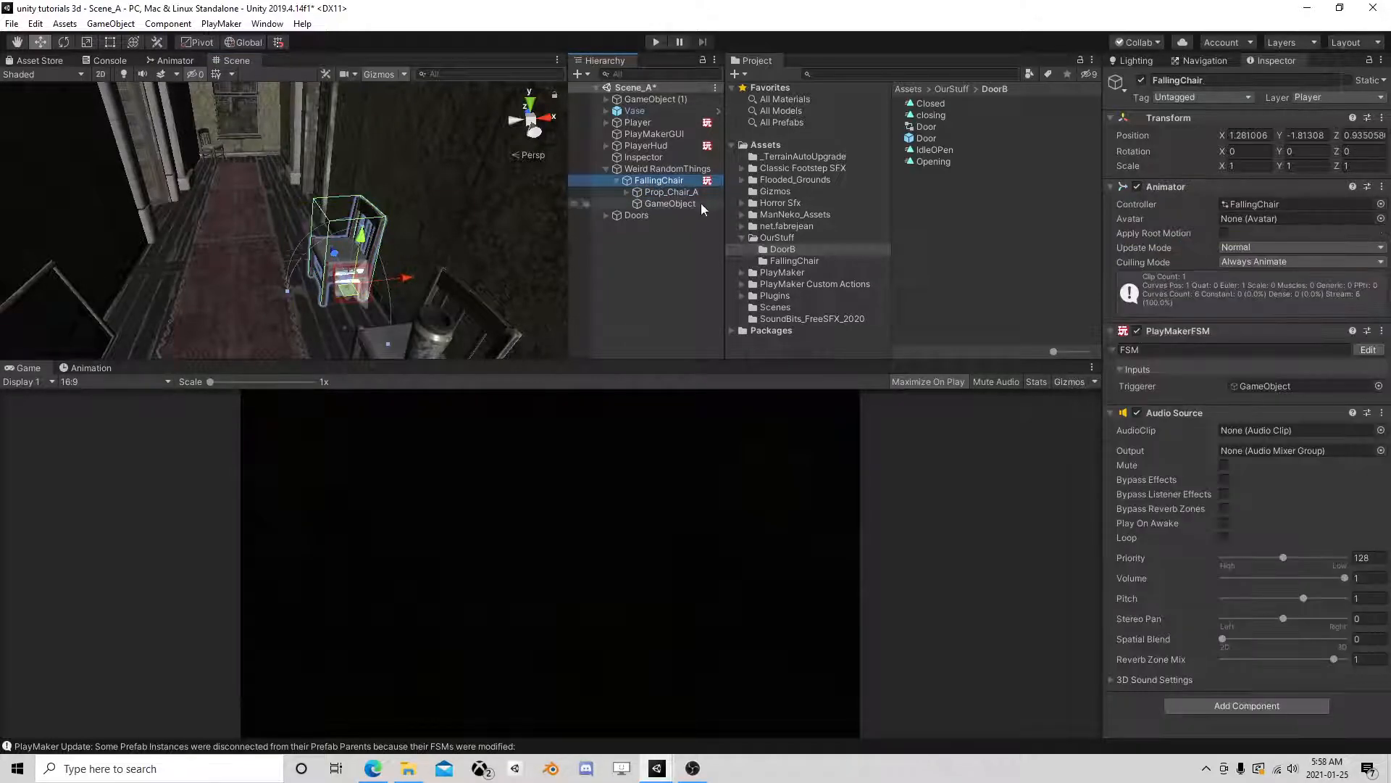
Step: Open FallingChair's FSM and examine the actions of State 5, State 1 and State 2
click(1368, 350)
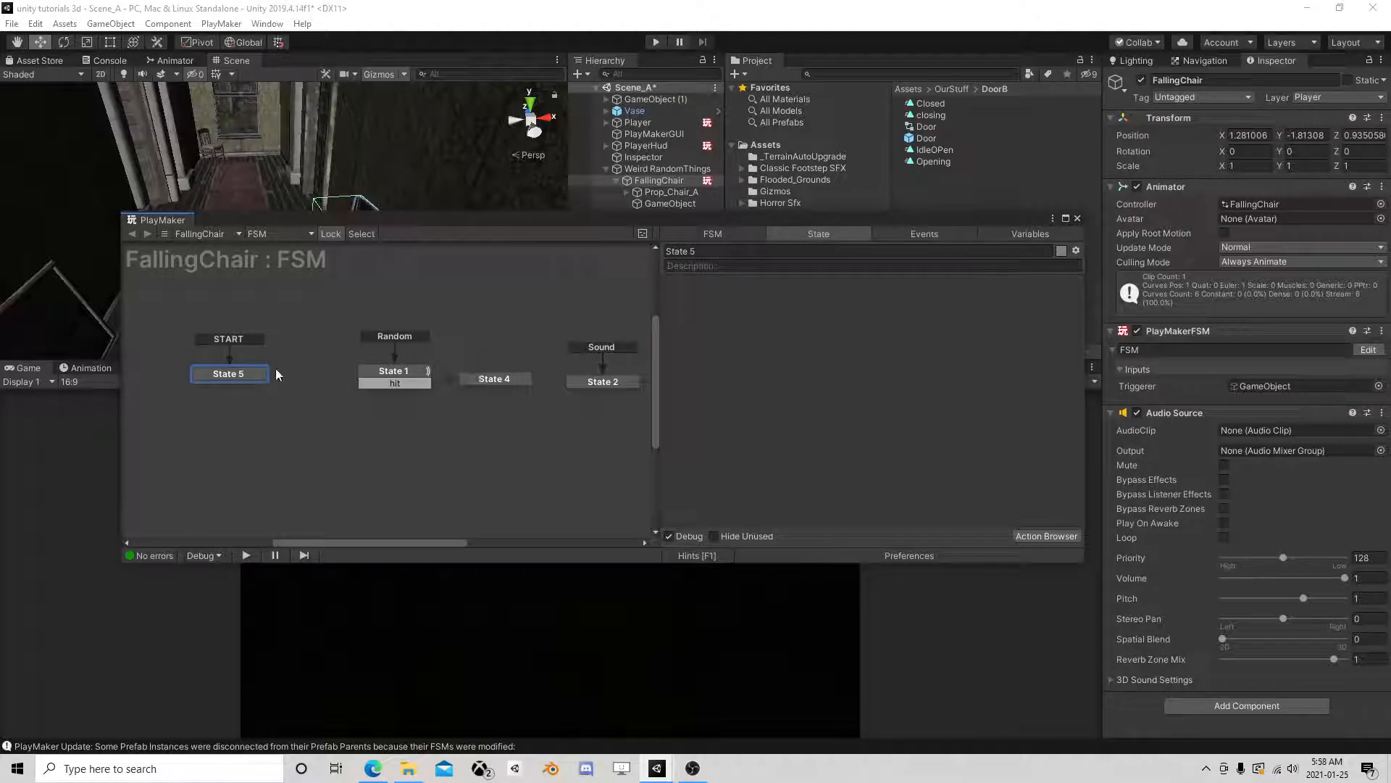
click(216, 372)
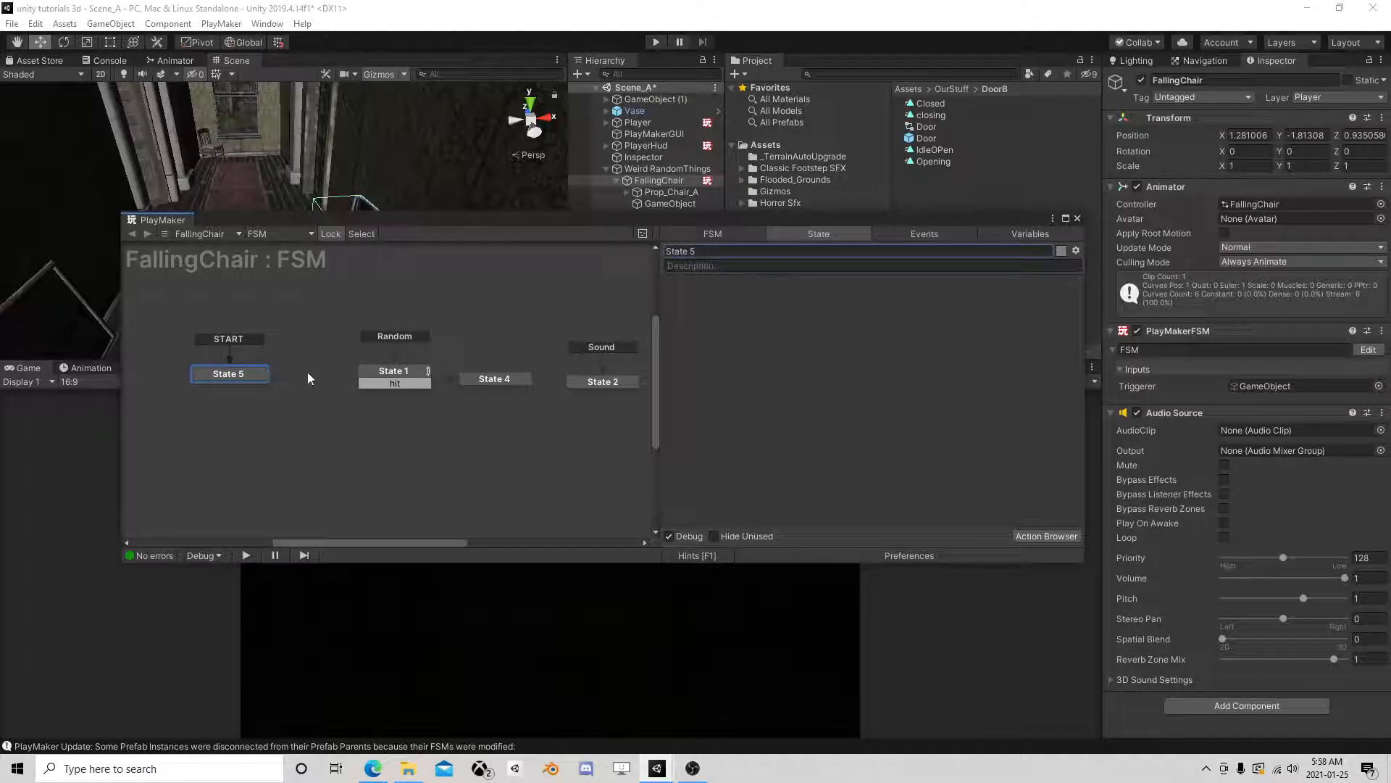
click(411, 371)
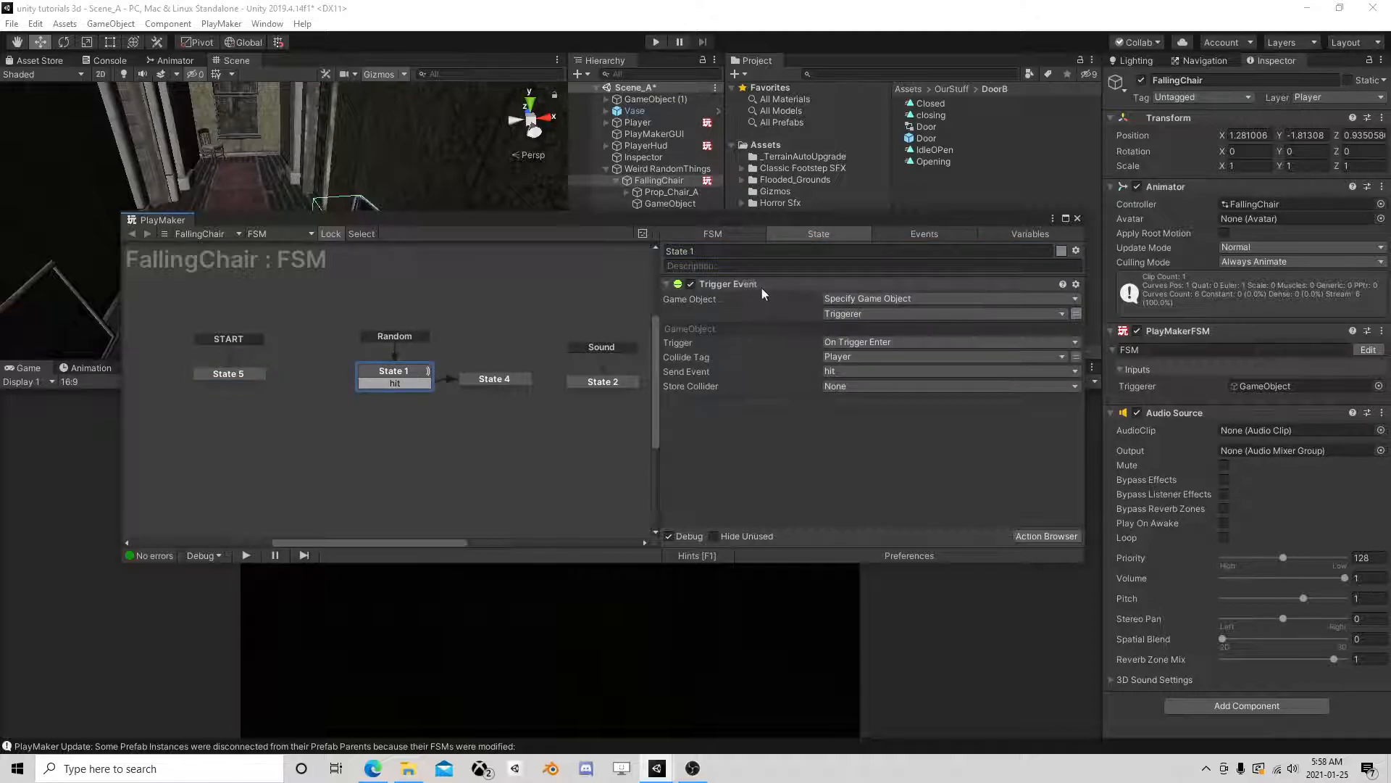
click(601, 382)
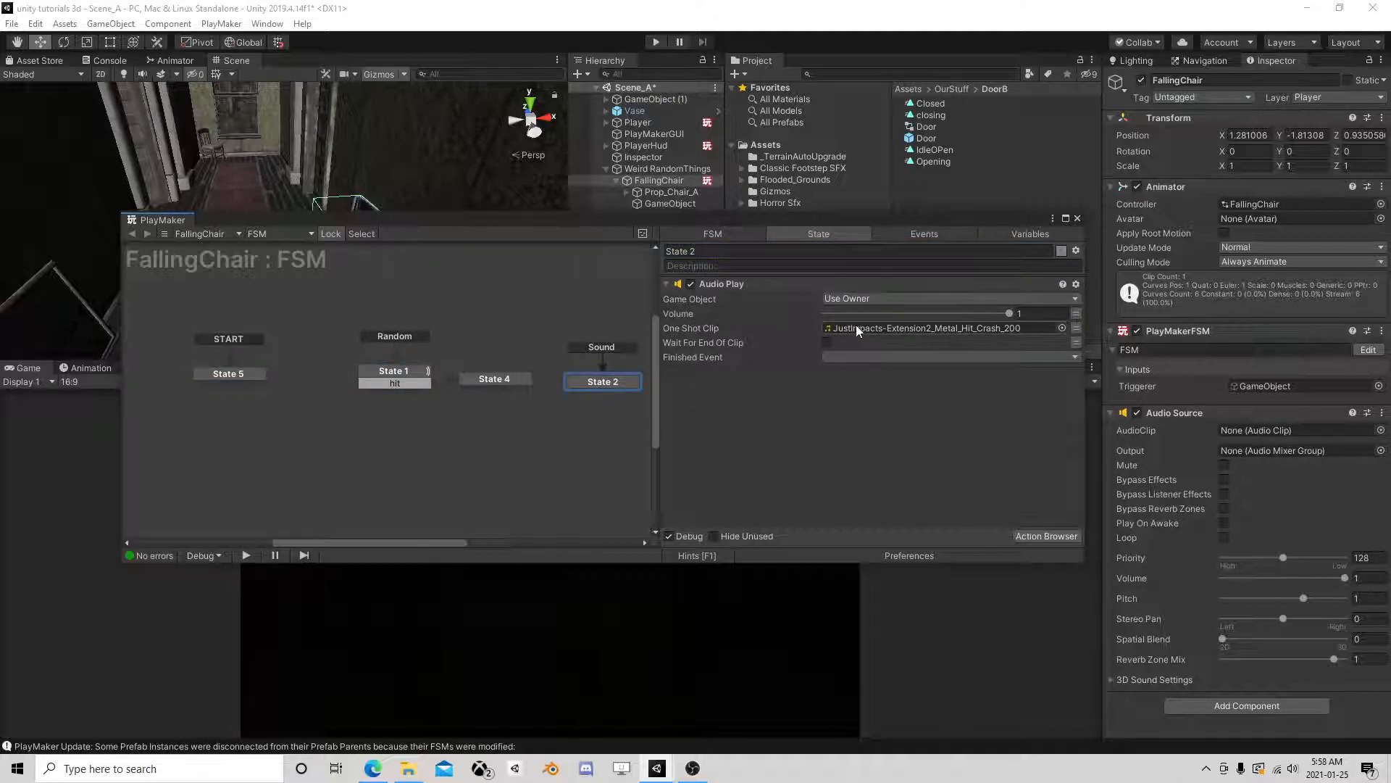
Step: View the keyframes of FallingChair's Idle animation, and return to the Game view with the FSM editor still open
drag(367, 222, 528, 421)
click(115, 368)
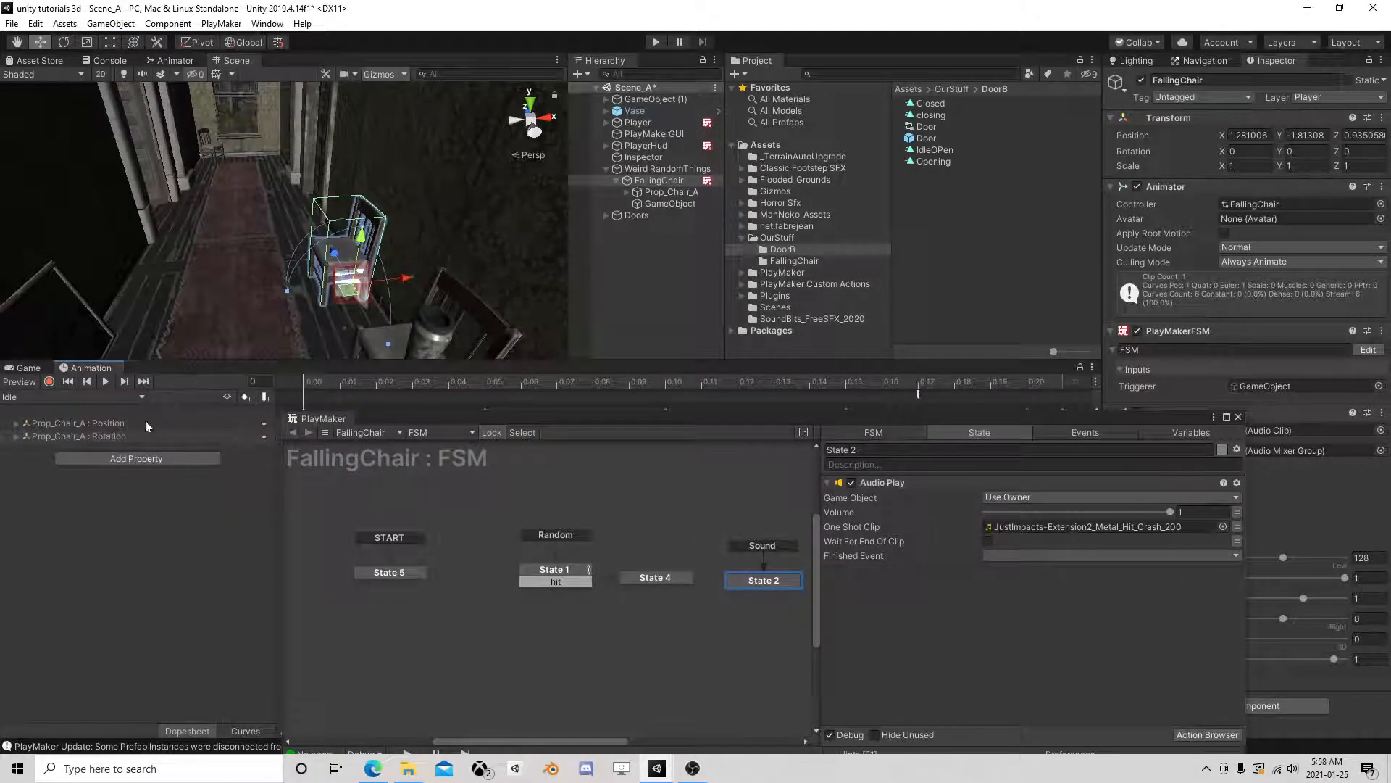
drag(297, 412, 228, 460)
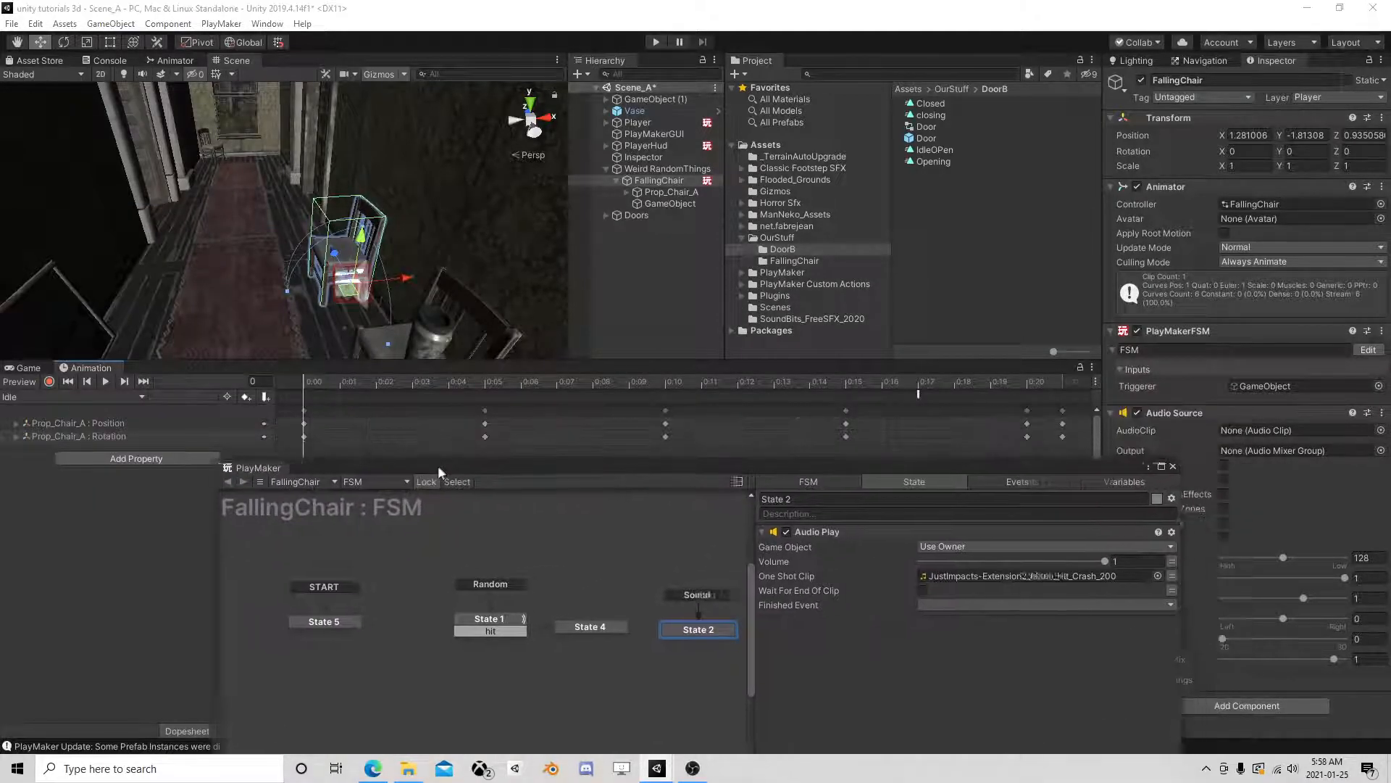
drag(316, 381, 262, 393)
click(37, 368)
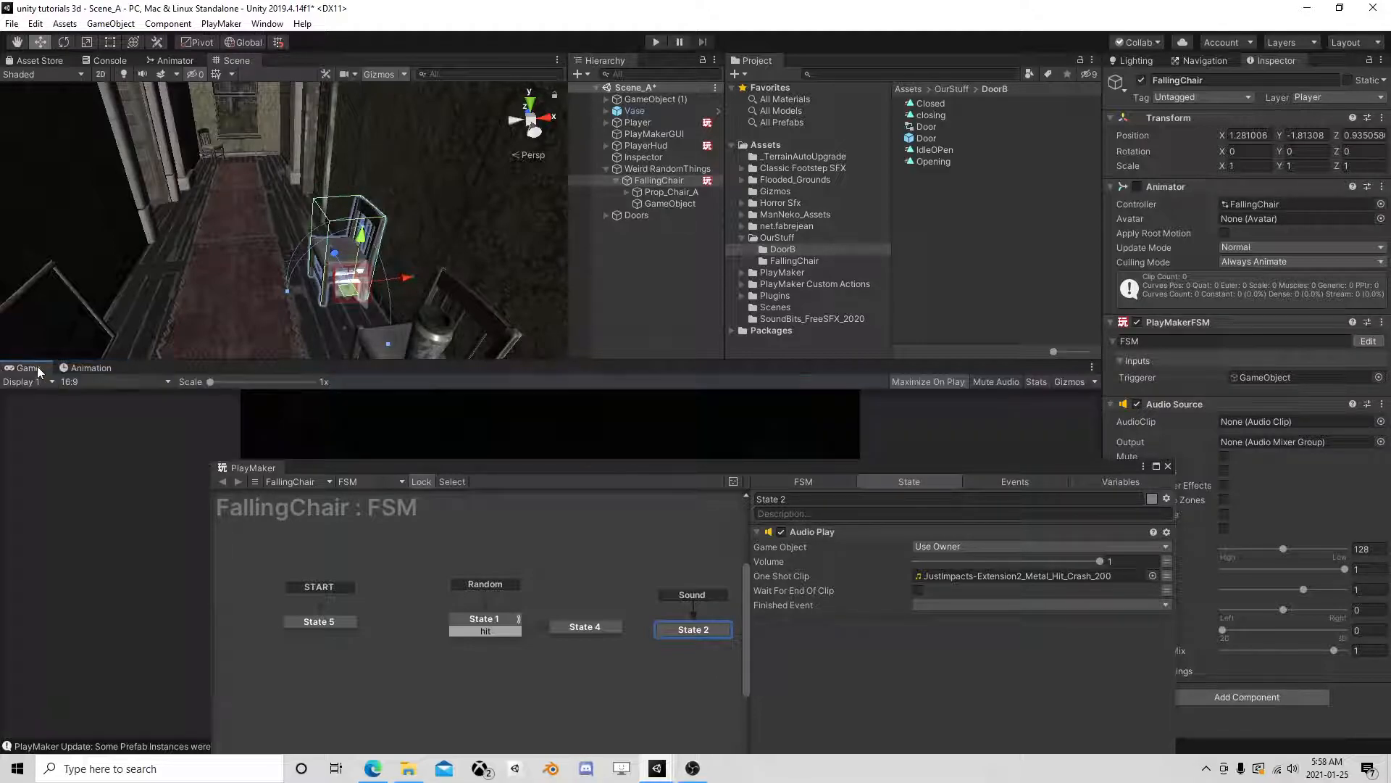
drag(448, 470, 401, 406)
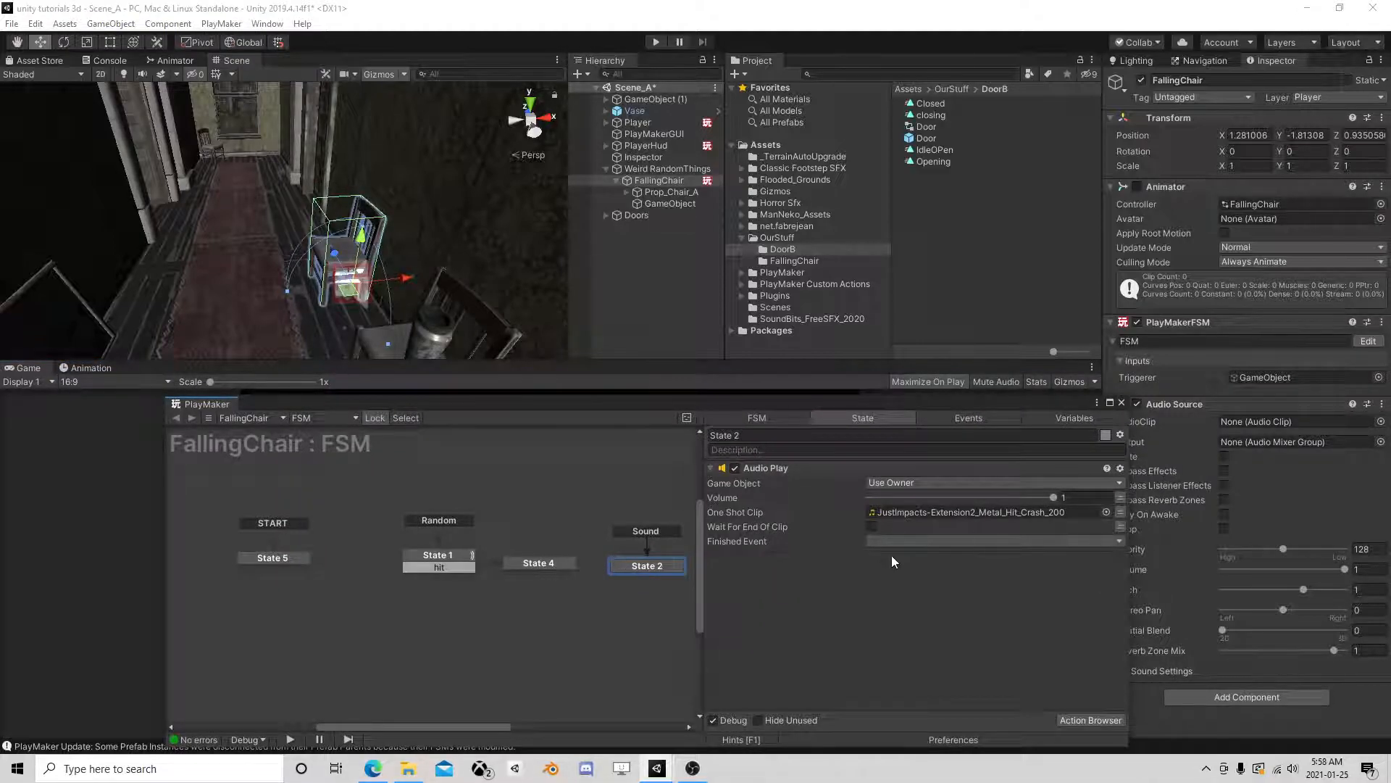
Step: Compare State 1's Trigger Event action with State 4's Set Animator Trigger action in the FallingChair FSM
click(463, 569)
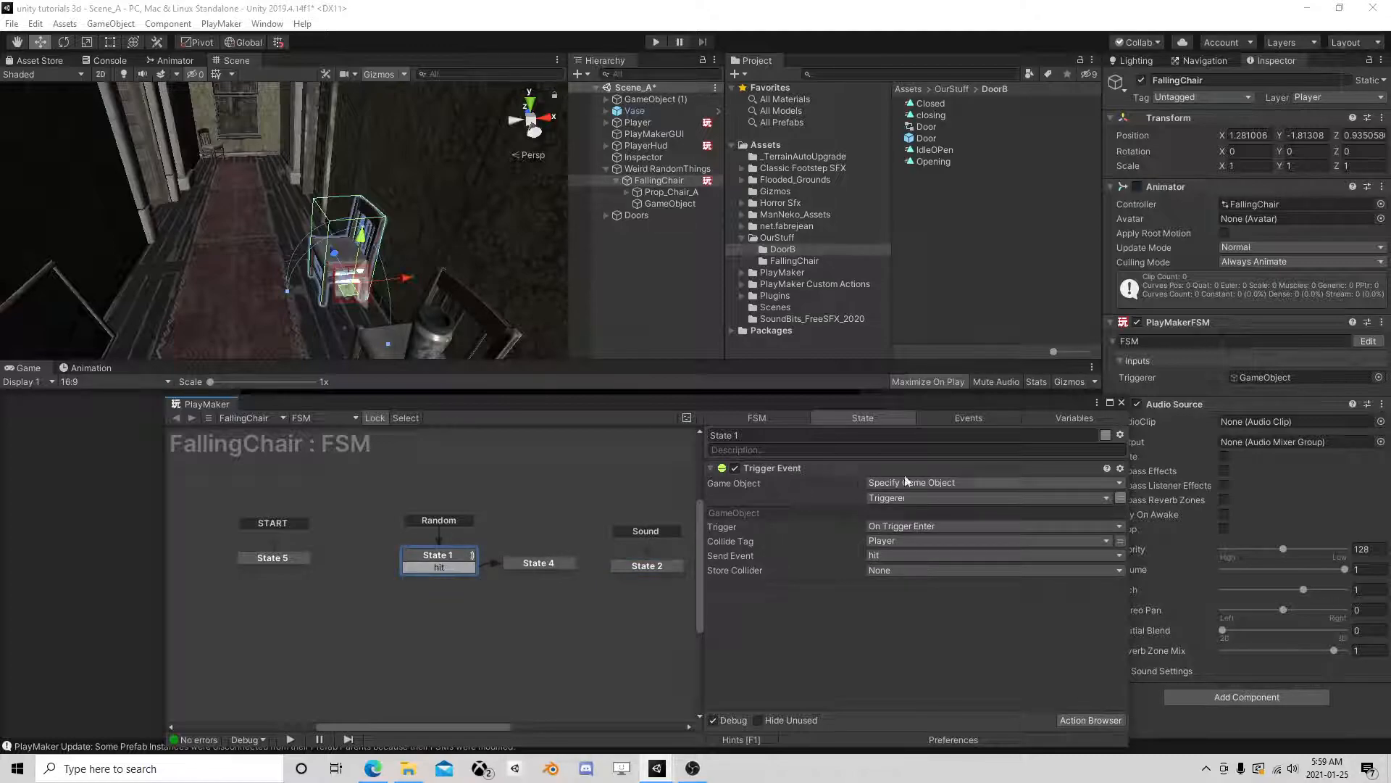
click(522, 569)
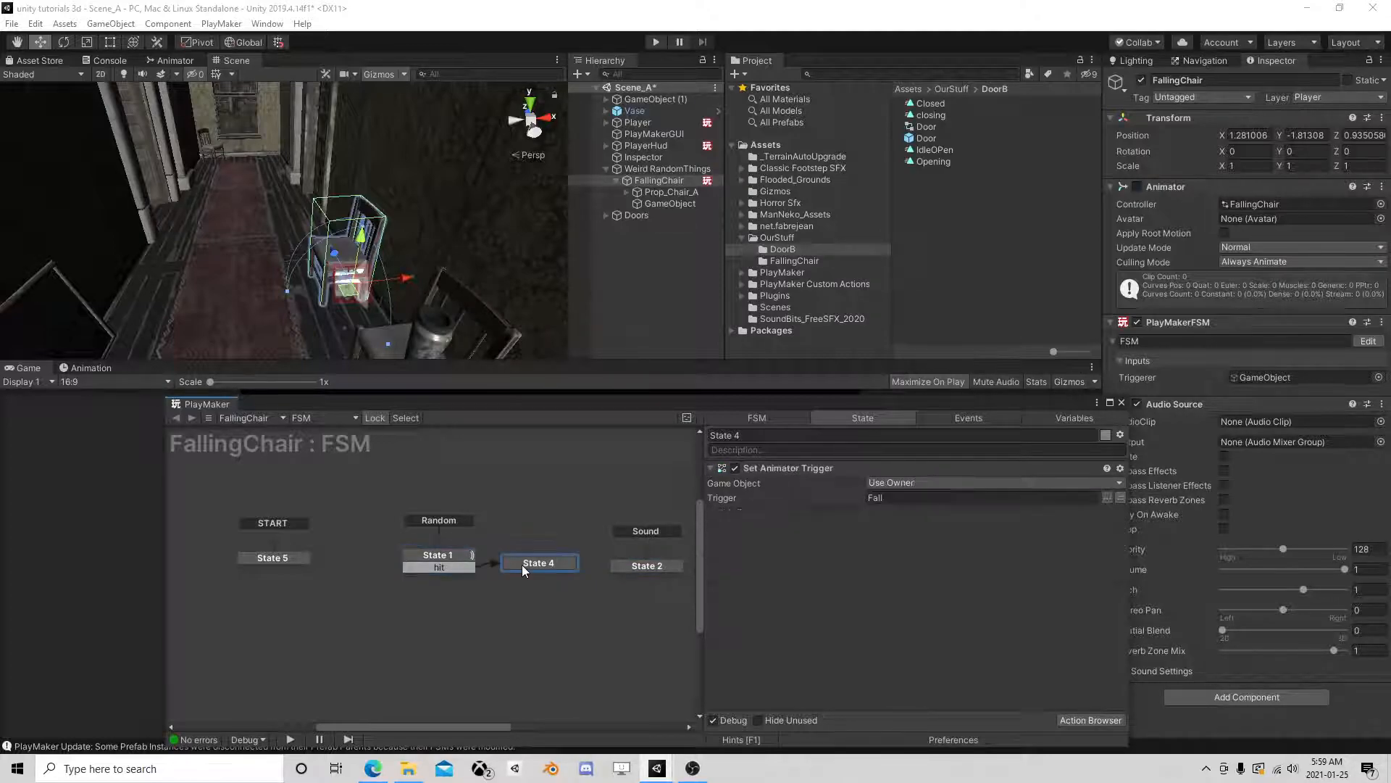
click(458, 563)
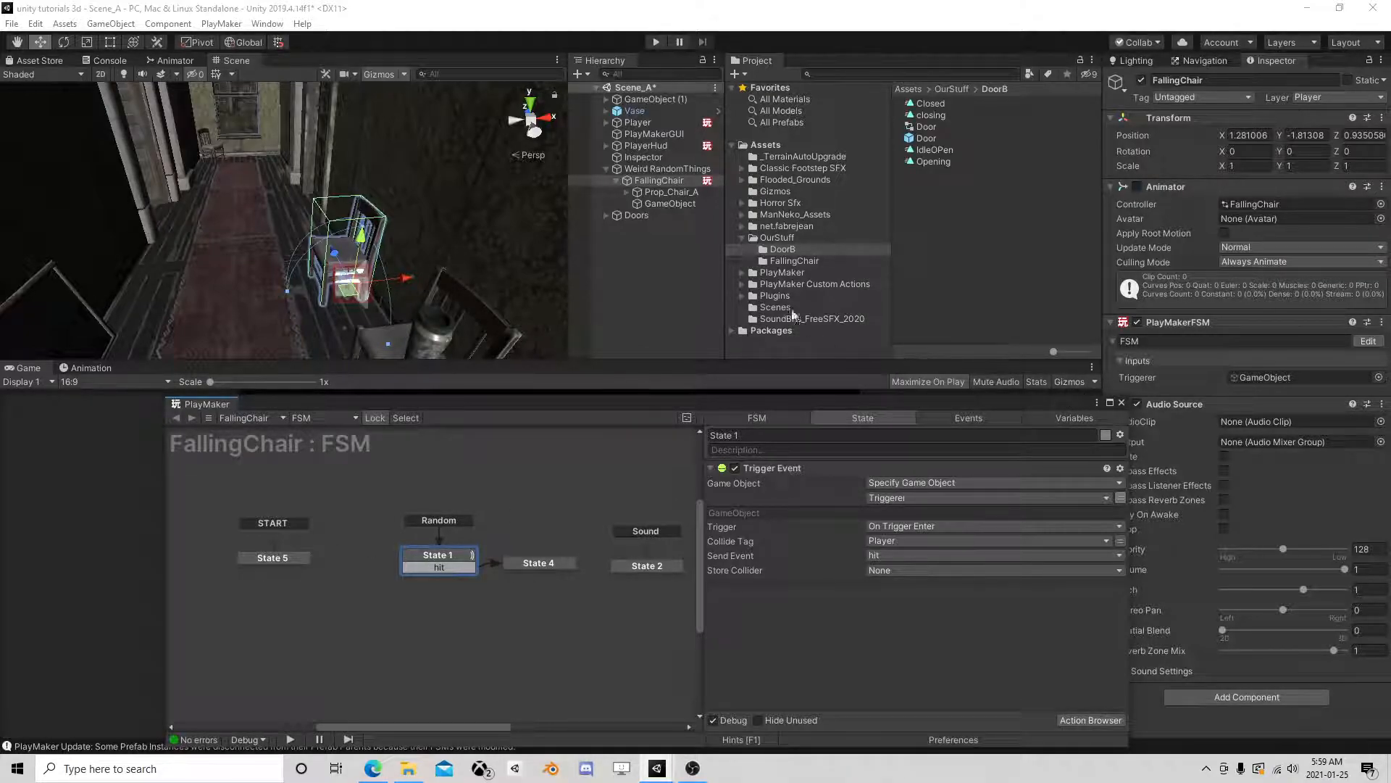
Step: Collapse Weird RandomThings and examine the chair and its box trigger area in the hallway
click(606, 168)
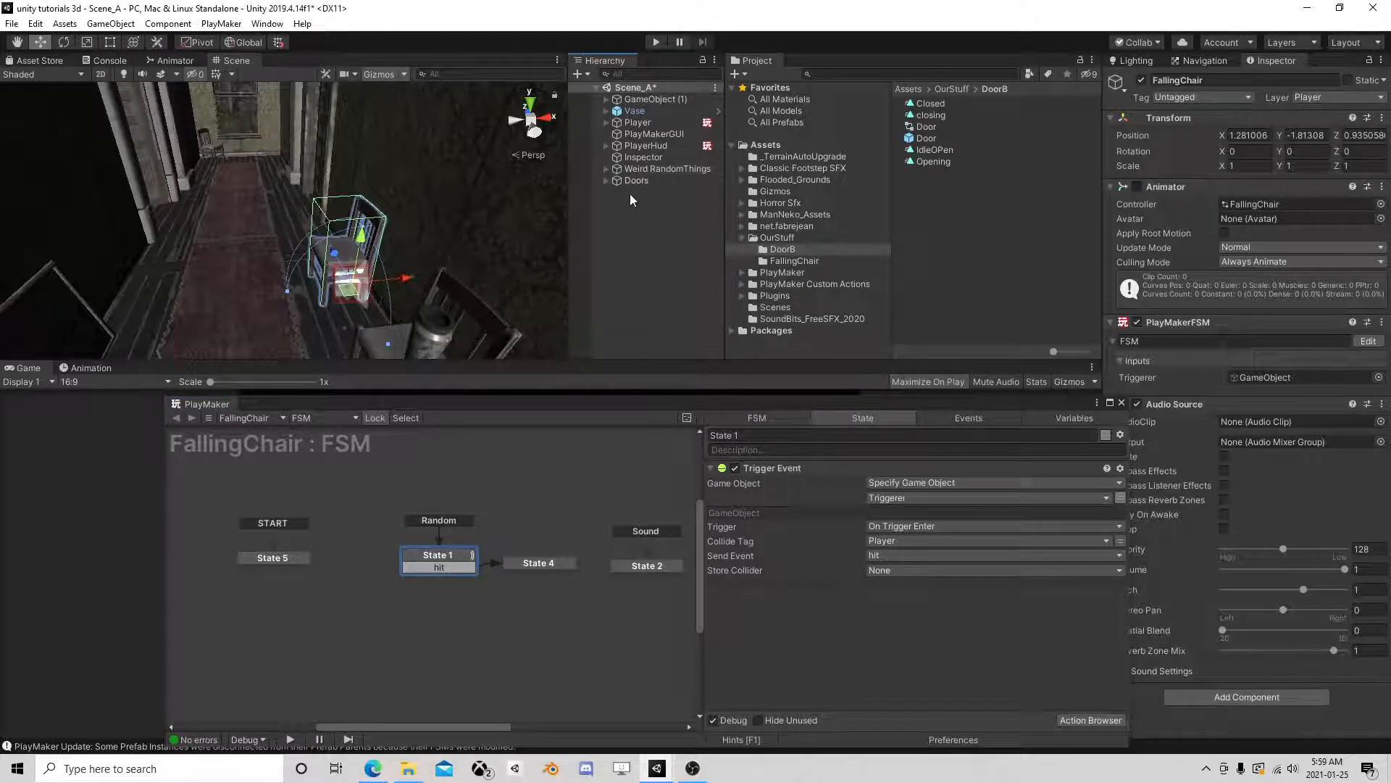
mouse_move(287, 270)
right_down()
mouse_move(364, 224)
mouse_move(445, 237)
mouse_move(218, 166)
mouse_move(174, 350)
mouse_move(22, 373)
right_up()
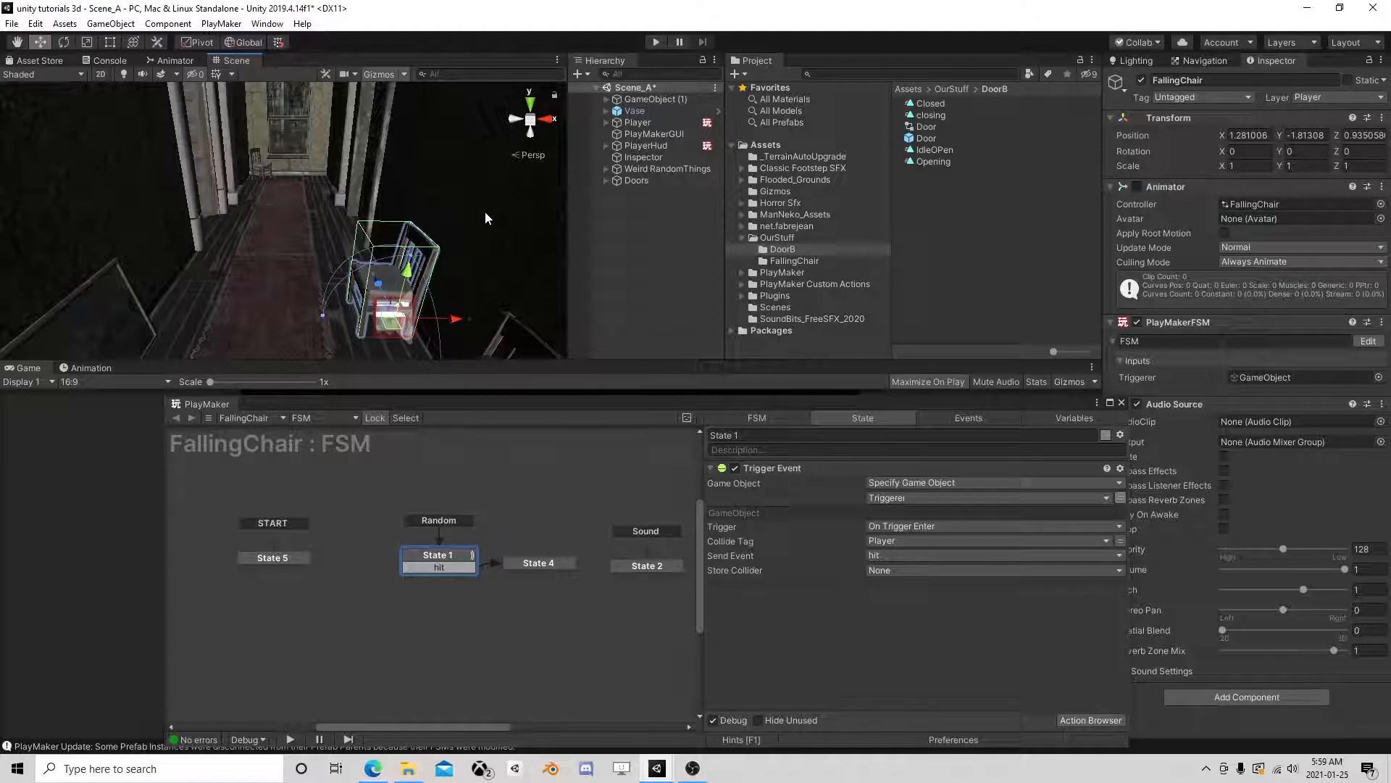
right_drag(371, 218, 308, 286)
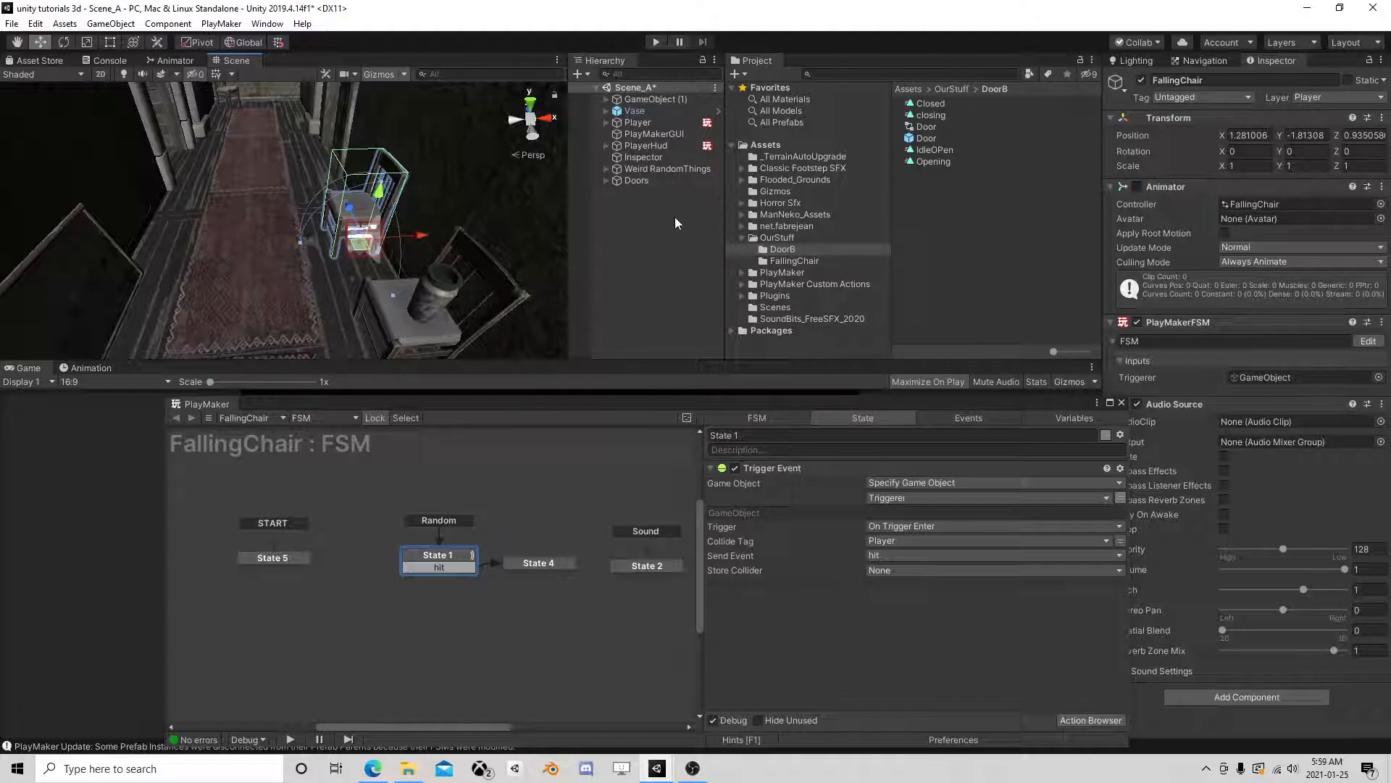
click(449, 556)
mouse_move(130, 326)
right_down()
mouse_move(340, 312)
mouse_move(661, 227)
mouse_move(204, 269)
mouse_move(329, 256)
mouse_move(434, 189)
mouse_move(290, 264)
mouse_move(754, 204)
mouse_move(551, 312)
mouse_move(276, 148)
right_up()
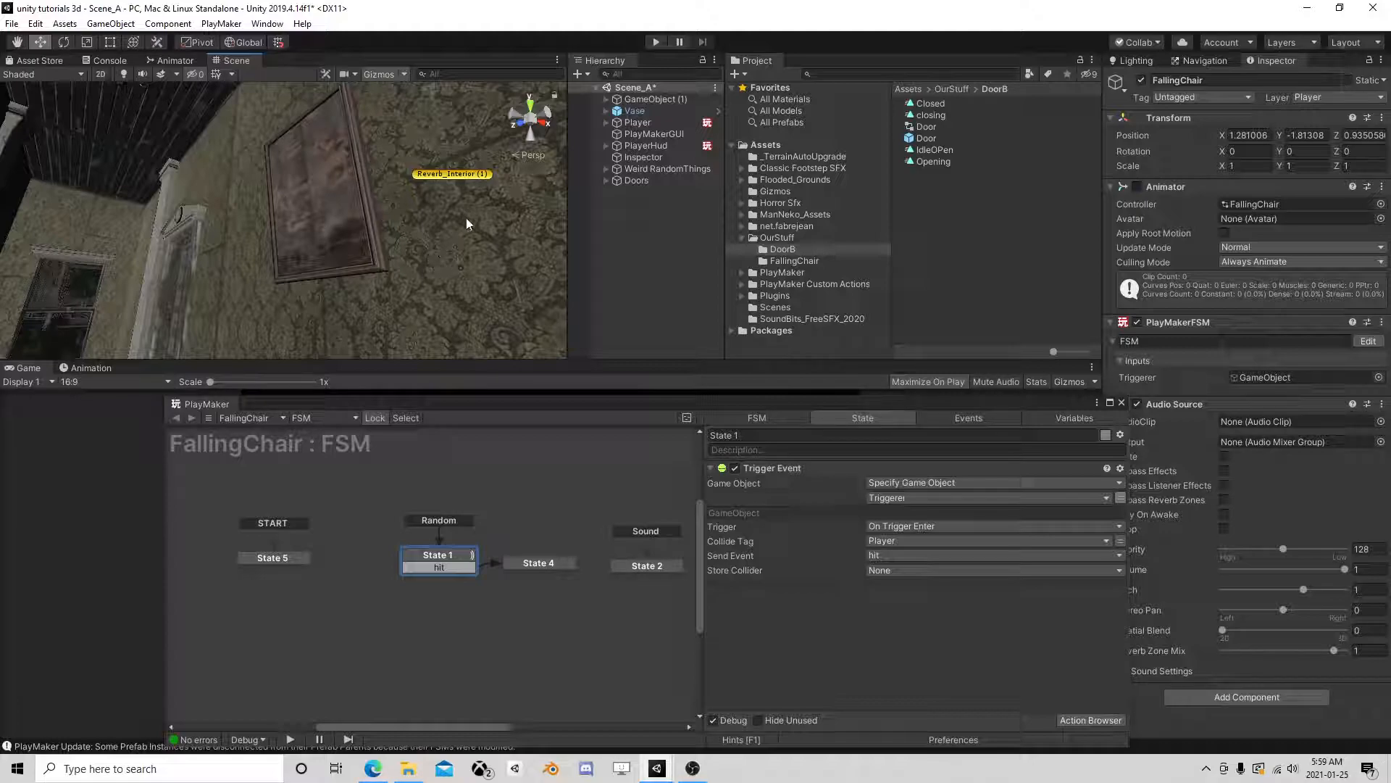
right_drag(457, 239, 405, 245)
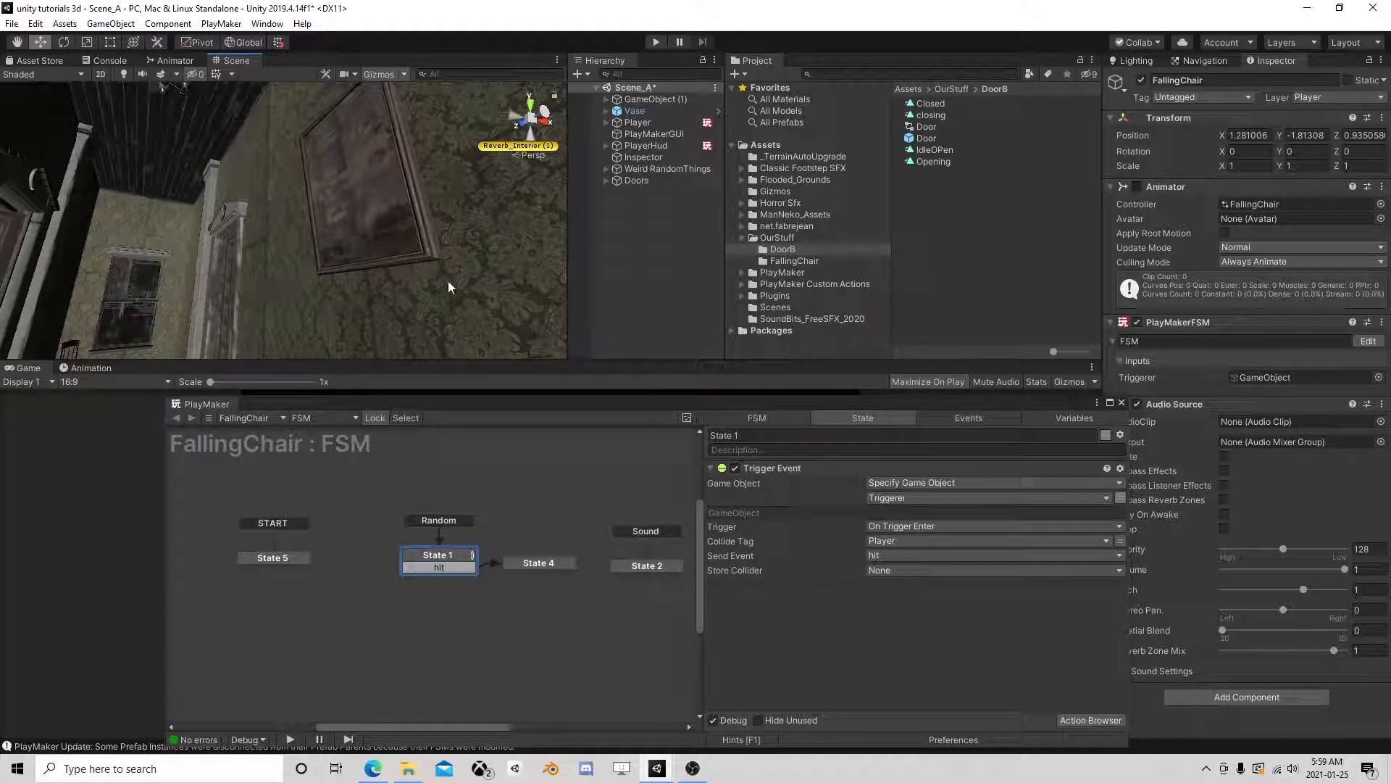
key(f)
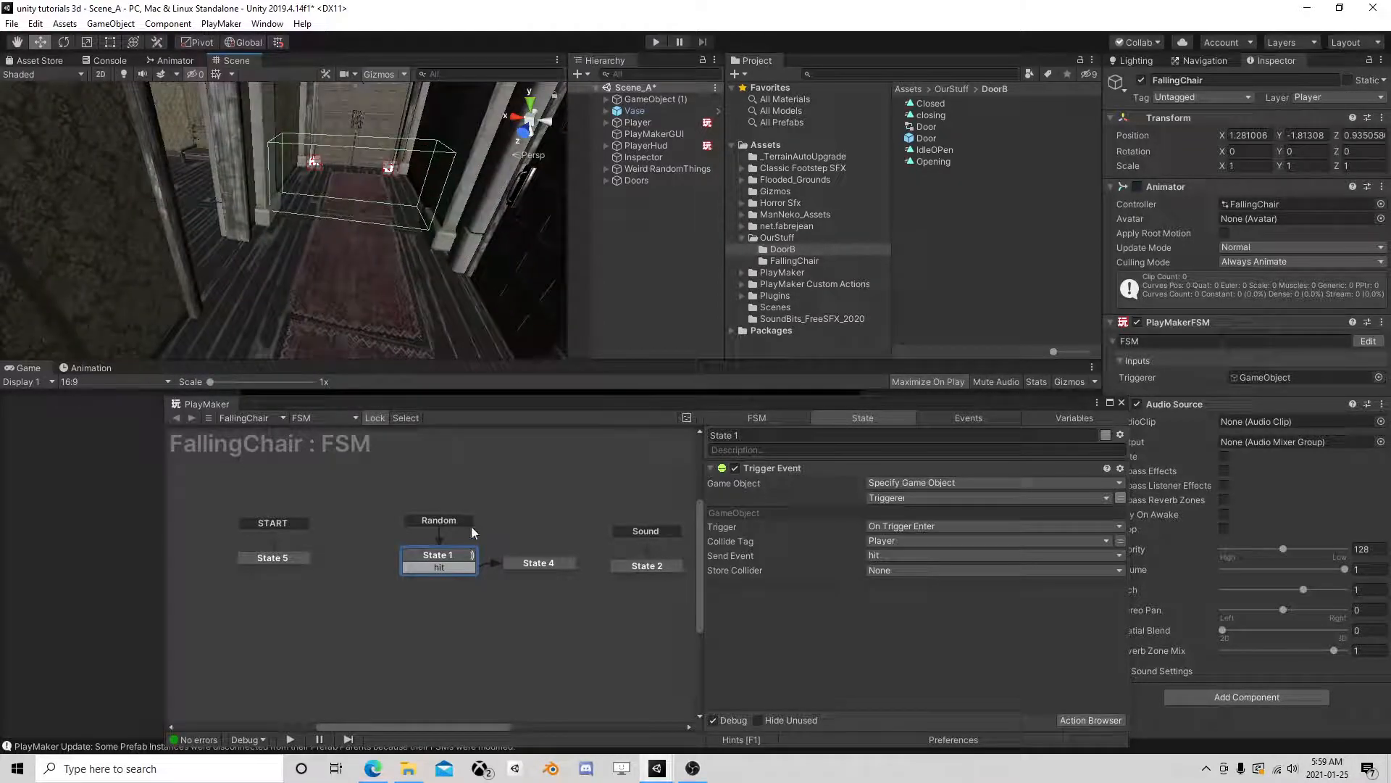
Step: Move State 1 farther from State 4 in the FallingChair FSM, and review its event list and both states' actions
drag(458, 563, 398, 558)
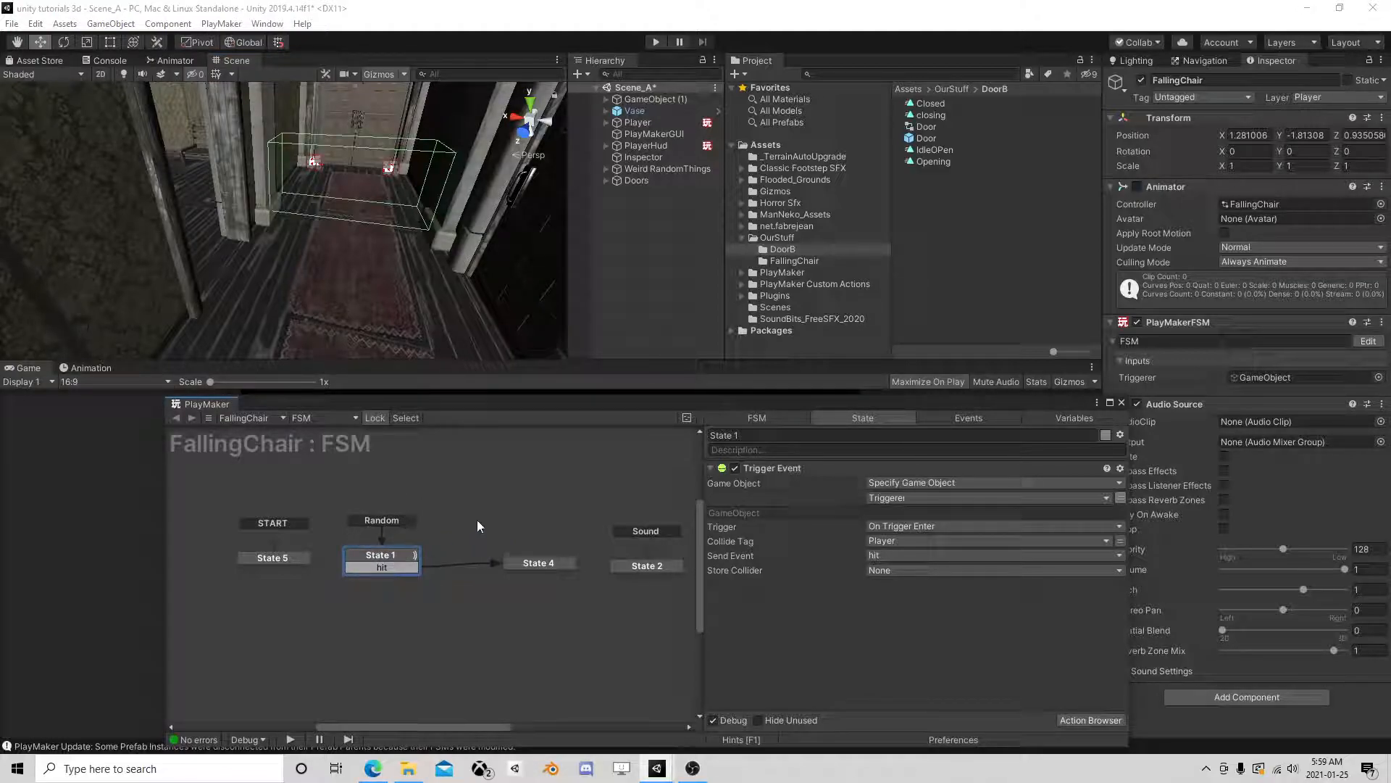
click(964, 418)
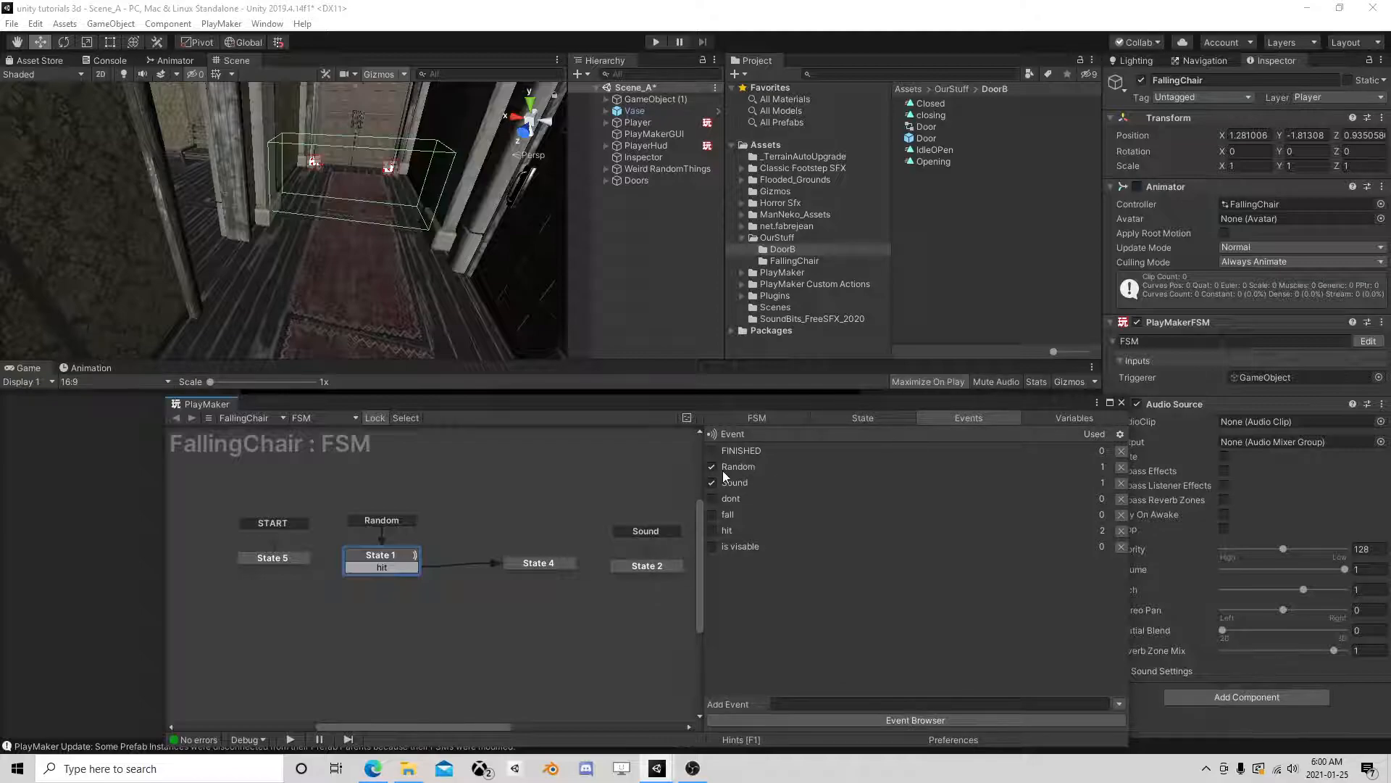
click(851, 420)
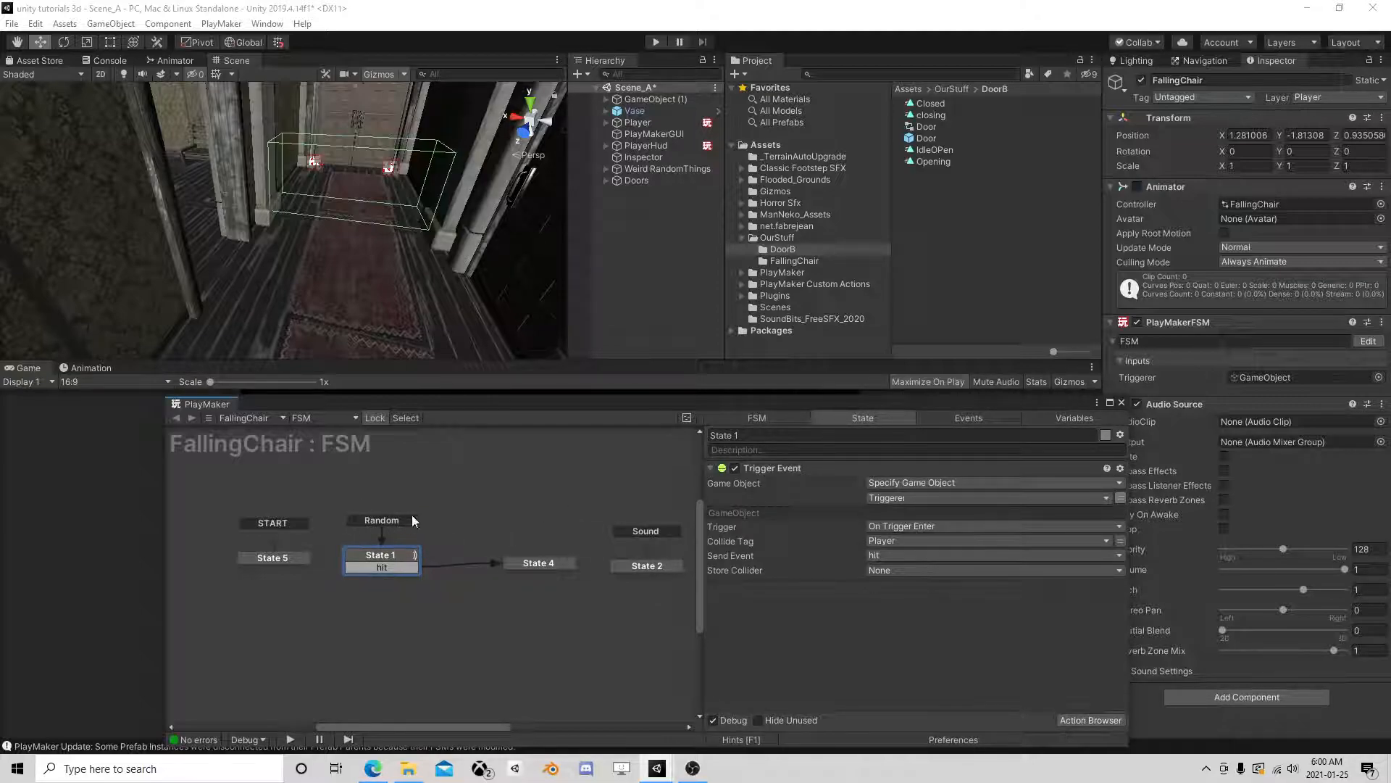
drag(389, 554, 392, 546)
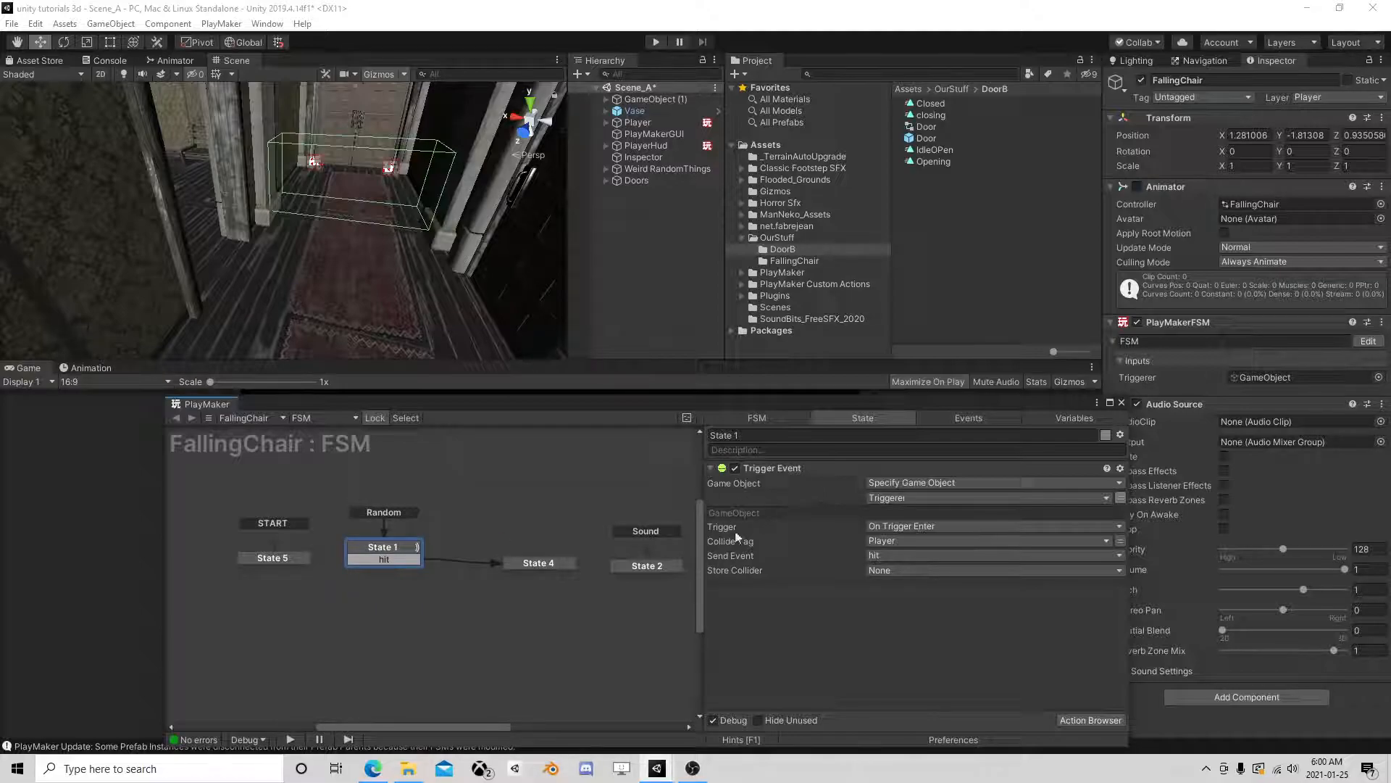
click(547, 564)
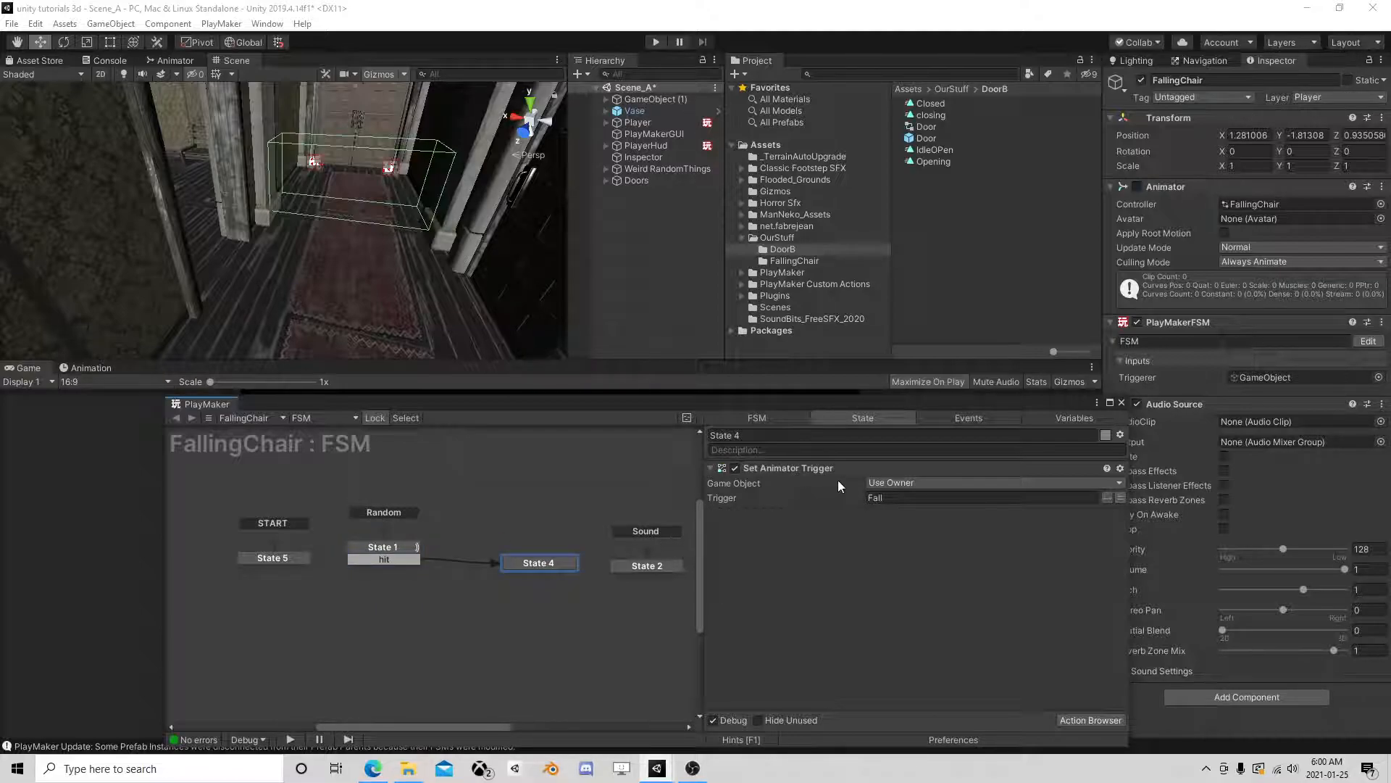
click(387, 547)
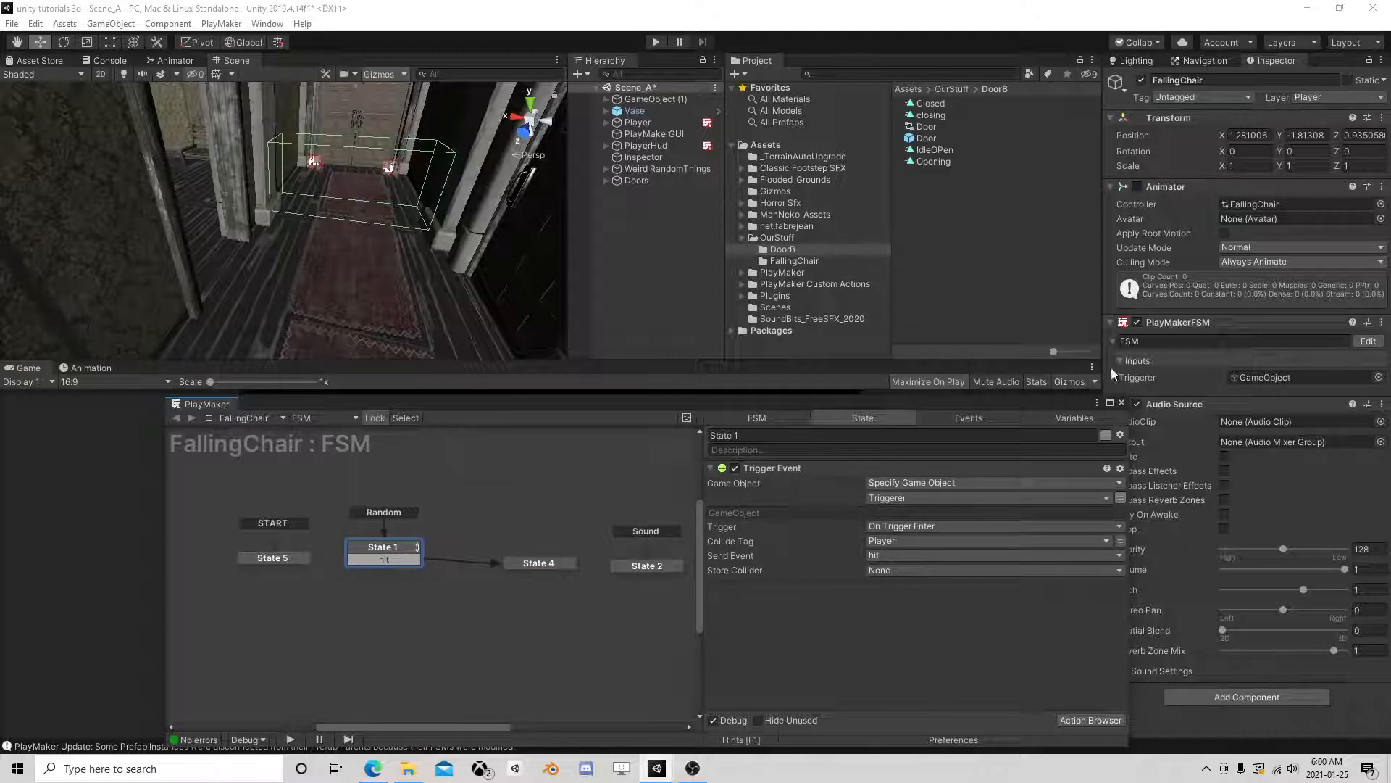
Step: Close the FSM editor, check the trigger area in the hallway, and select the falling chair's LOD0 mesh
click(1122, 402)
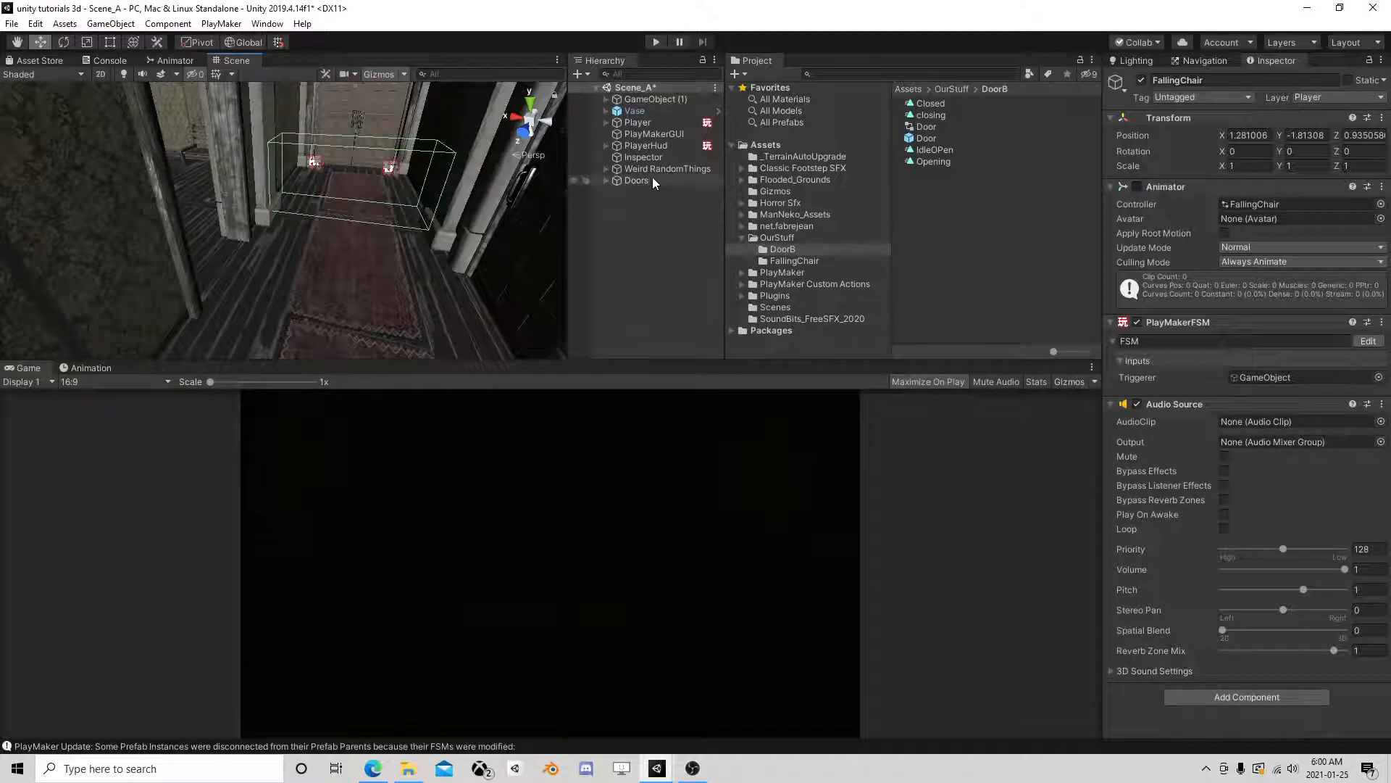
right_drag(436, 196, 397, 185)
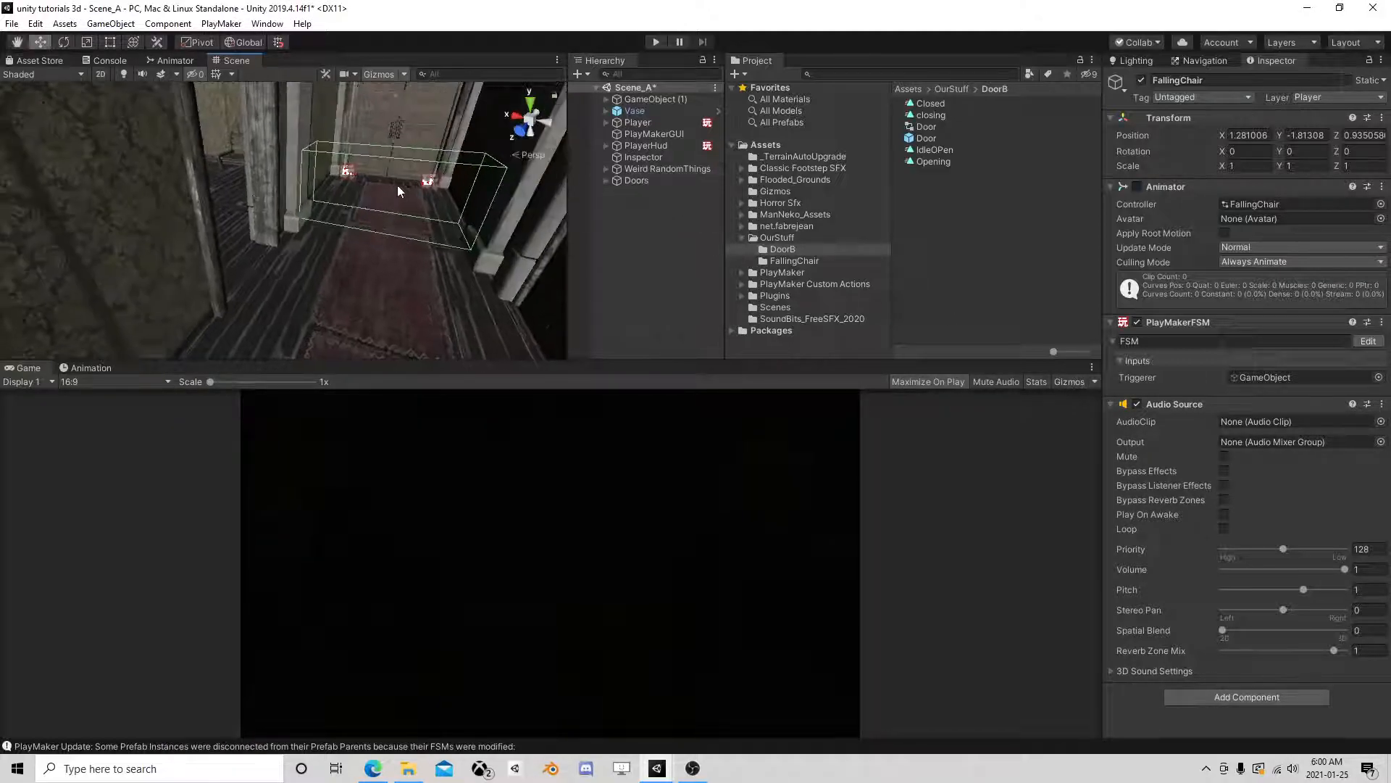
right_drag(375, 256, 354, 307)
scroll(354, 307, down, 3)
middle_drag(354, 308, 448, 182)
scroll(448, 181, up, 3)
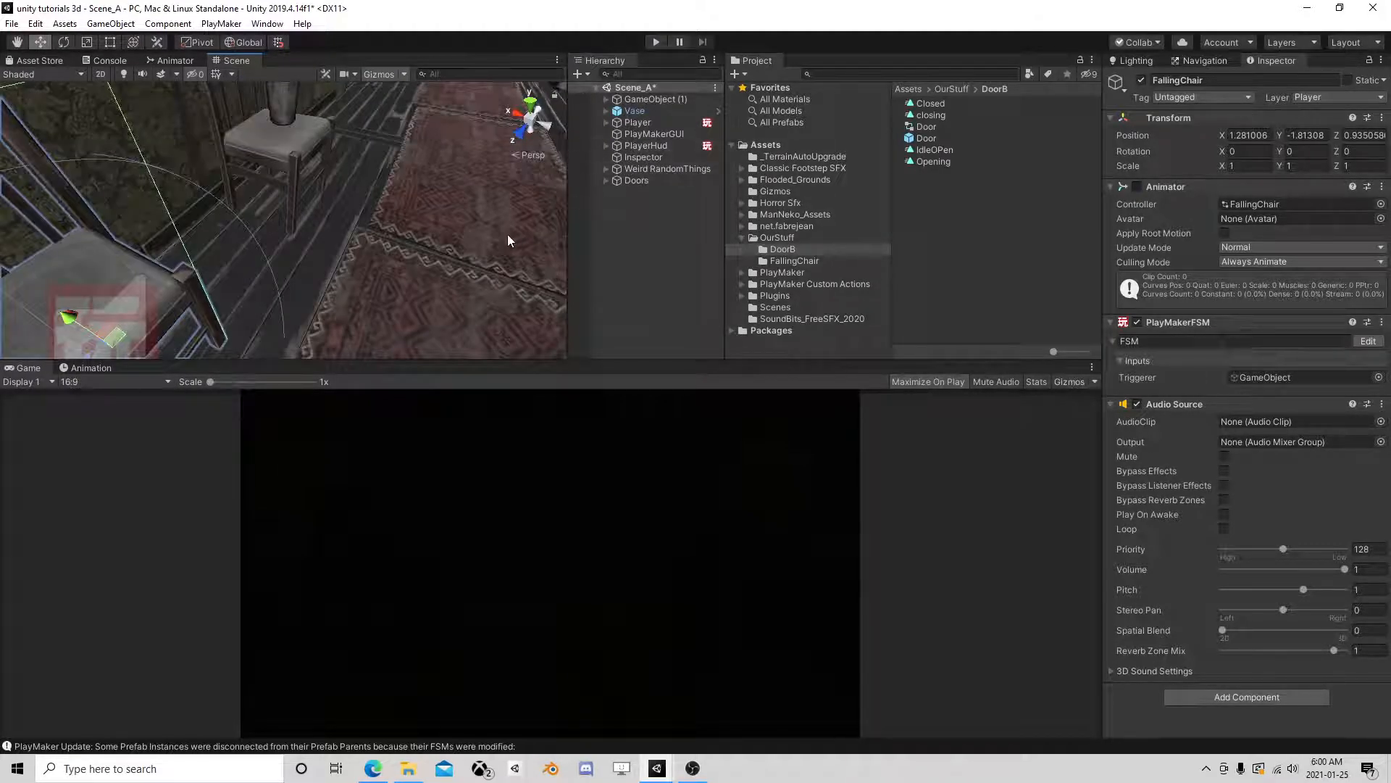
click(173, 286)
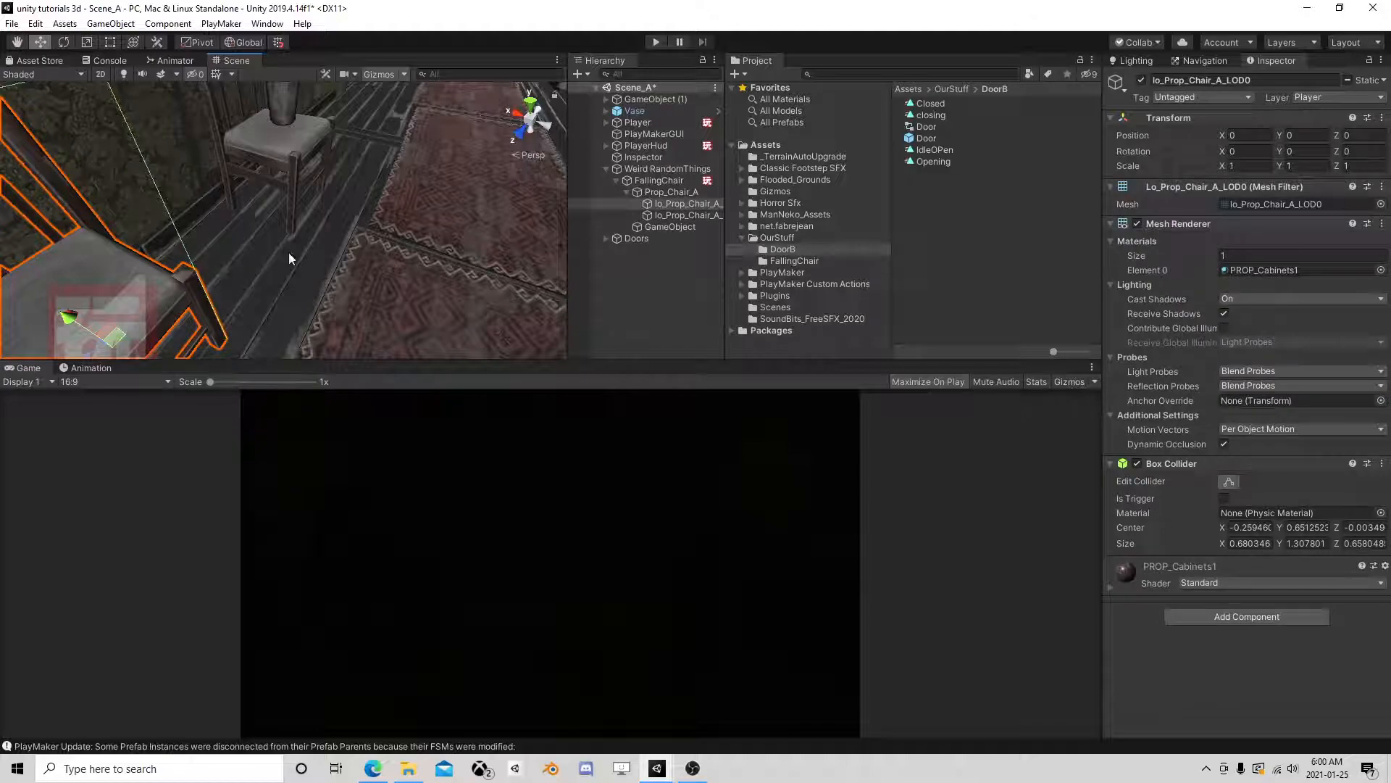
Step: Check which object the FallingChair FSM's Triggerer input references, and select that child GameObject to view its box collider
click(651, 183)
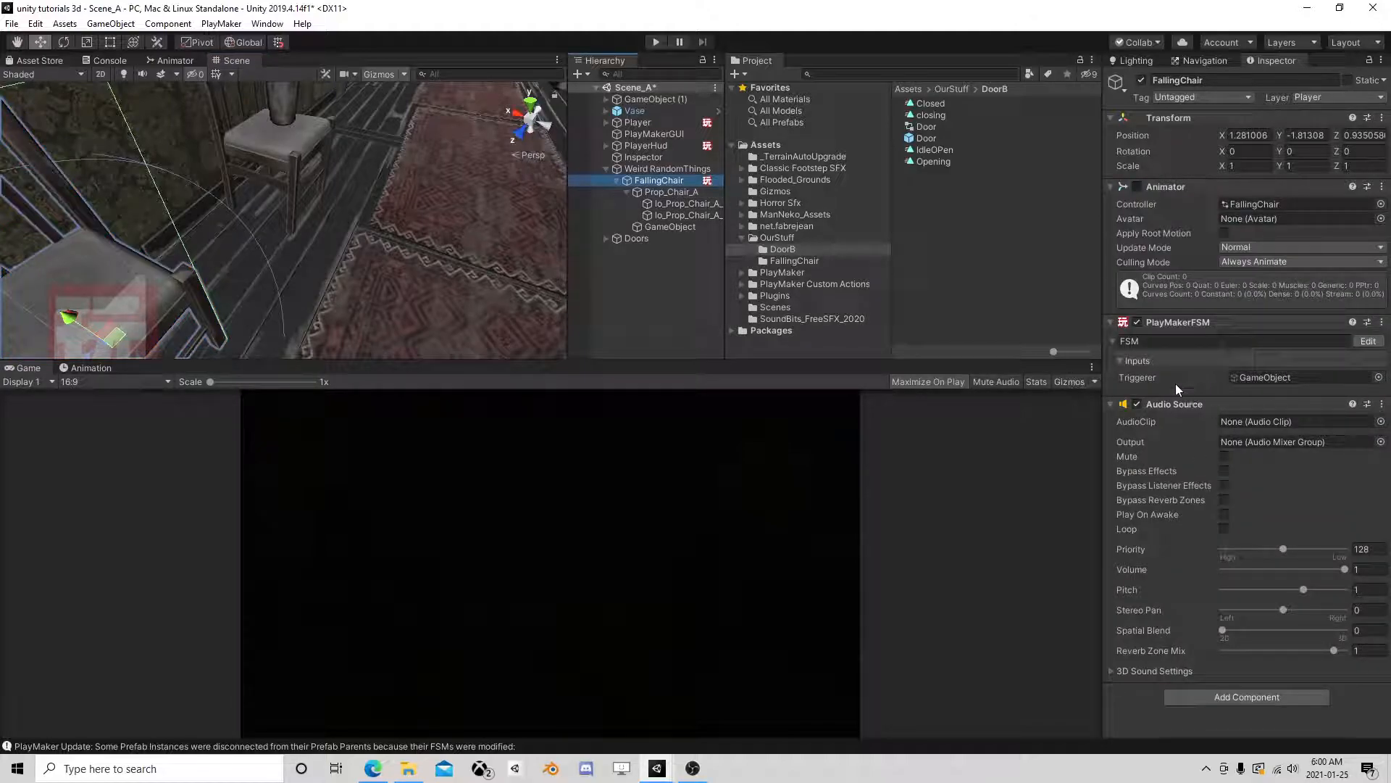
click(1272, 376)
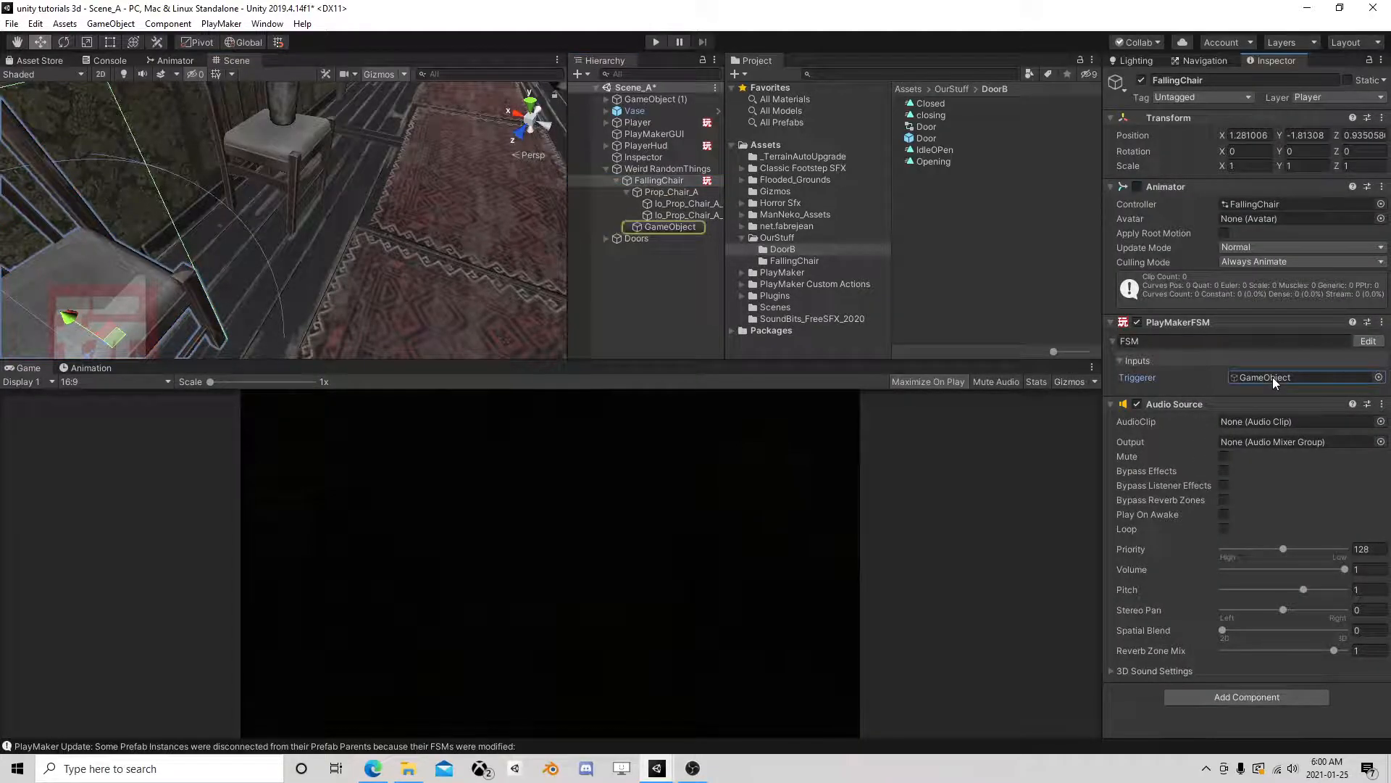
click(662, 230)
right_drag(373, 288, 417, 220)
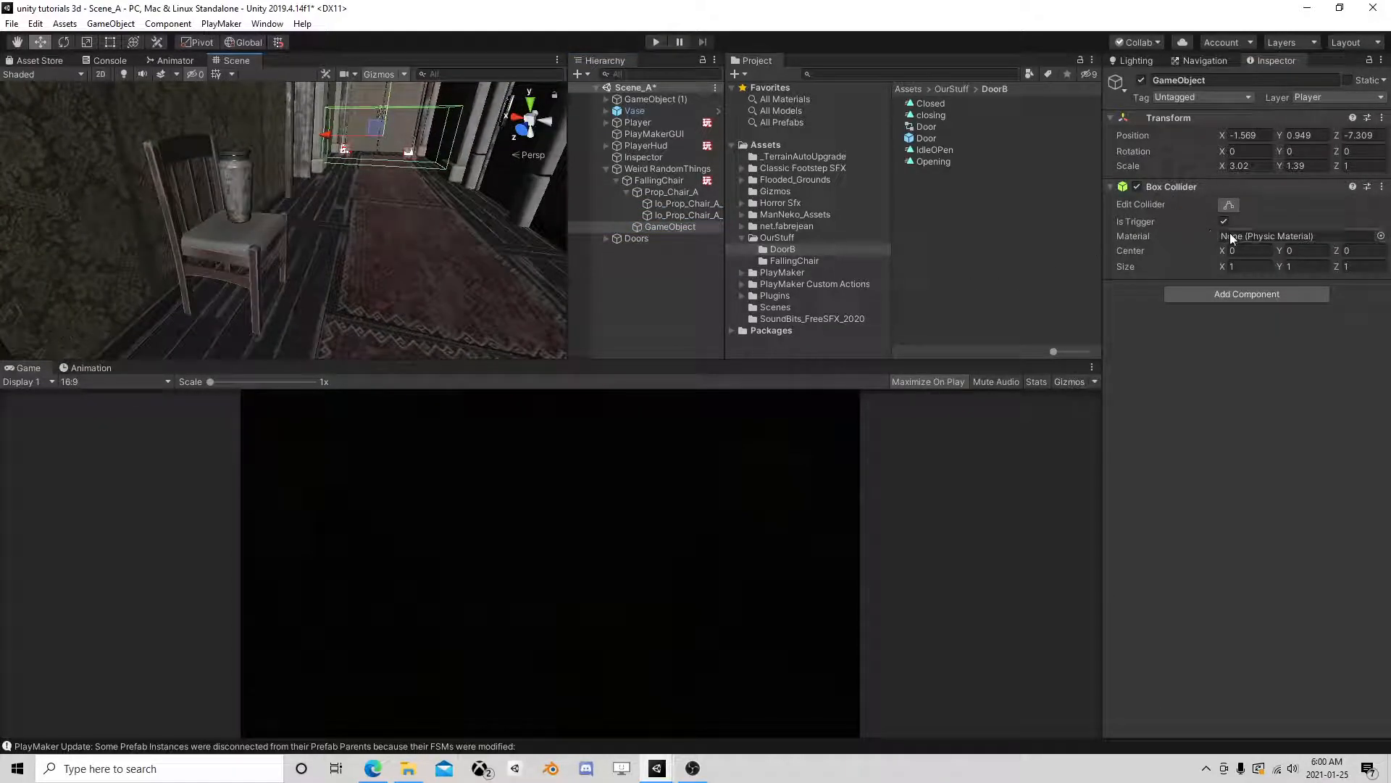
Step: Move the FallingChair trigger box along the hallway to Z -2.87, and collapse the Weird RandomThings group
right_drag(555, 211, 346, 223)
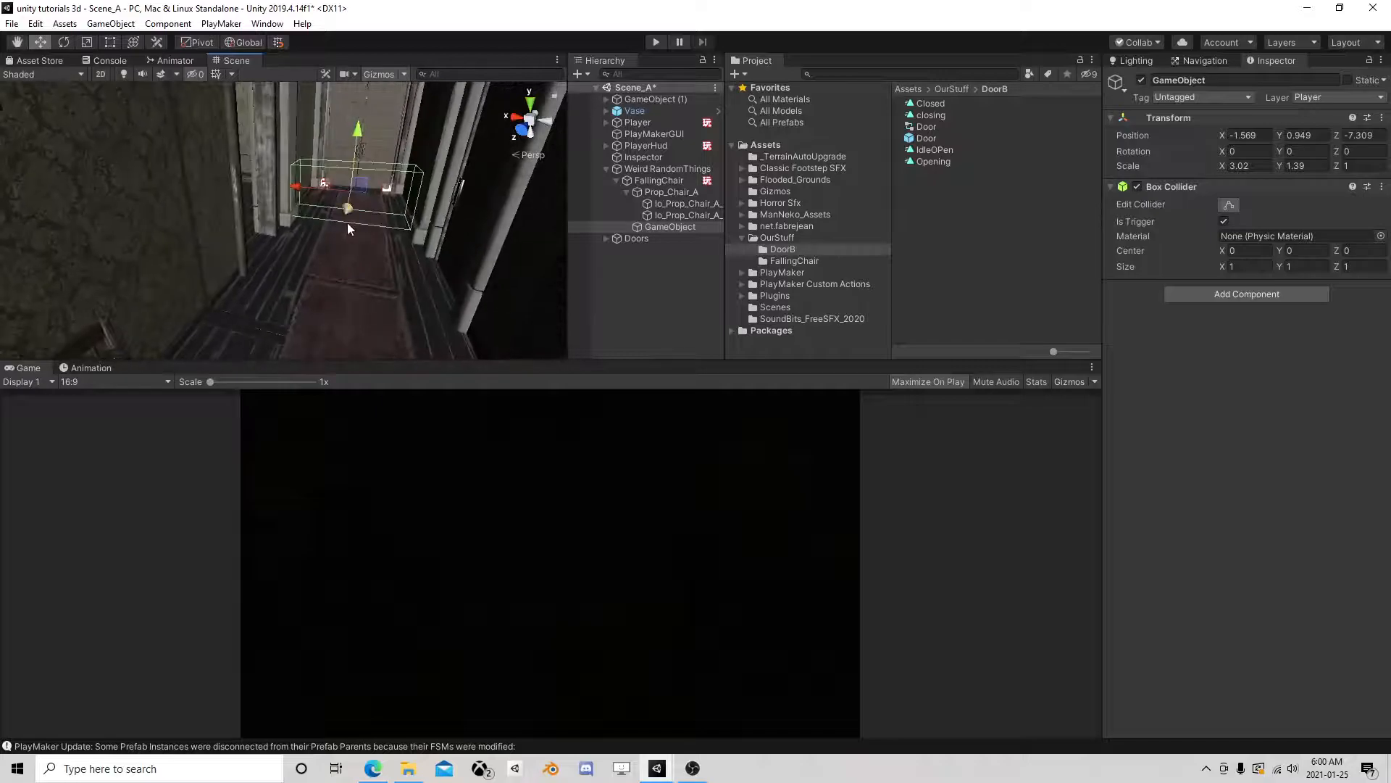
right_drag(458, 229, 334, 291)
drag(291, 266, 32, 239)
right_drag(402, 255, 242, 229)
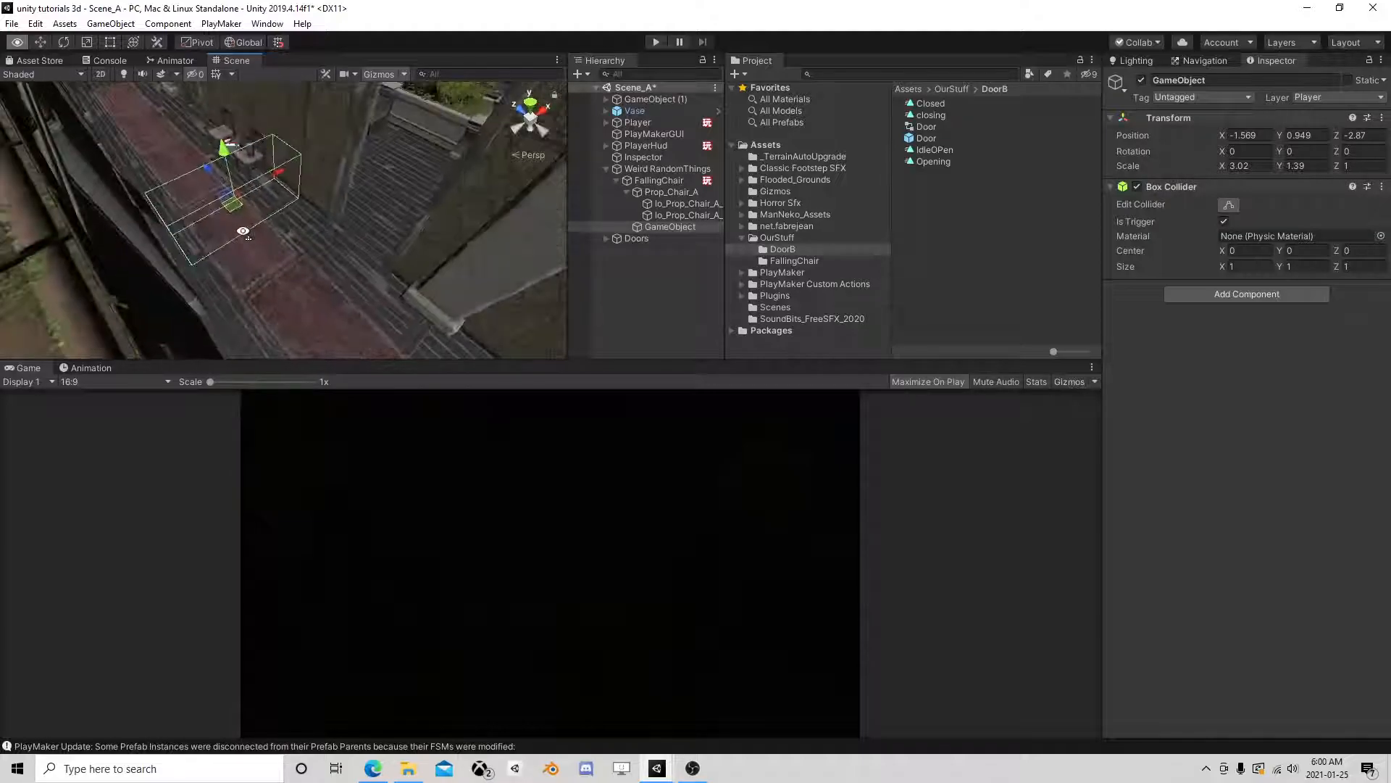
middle_drag(355, 226, 389, 200)
right_drag(389, 201, 339, 252)
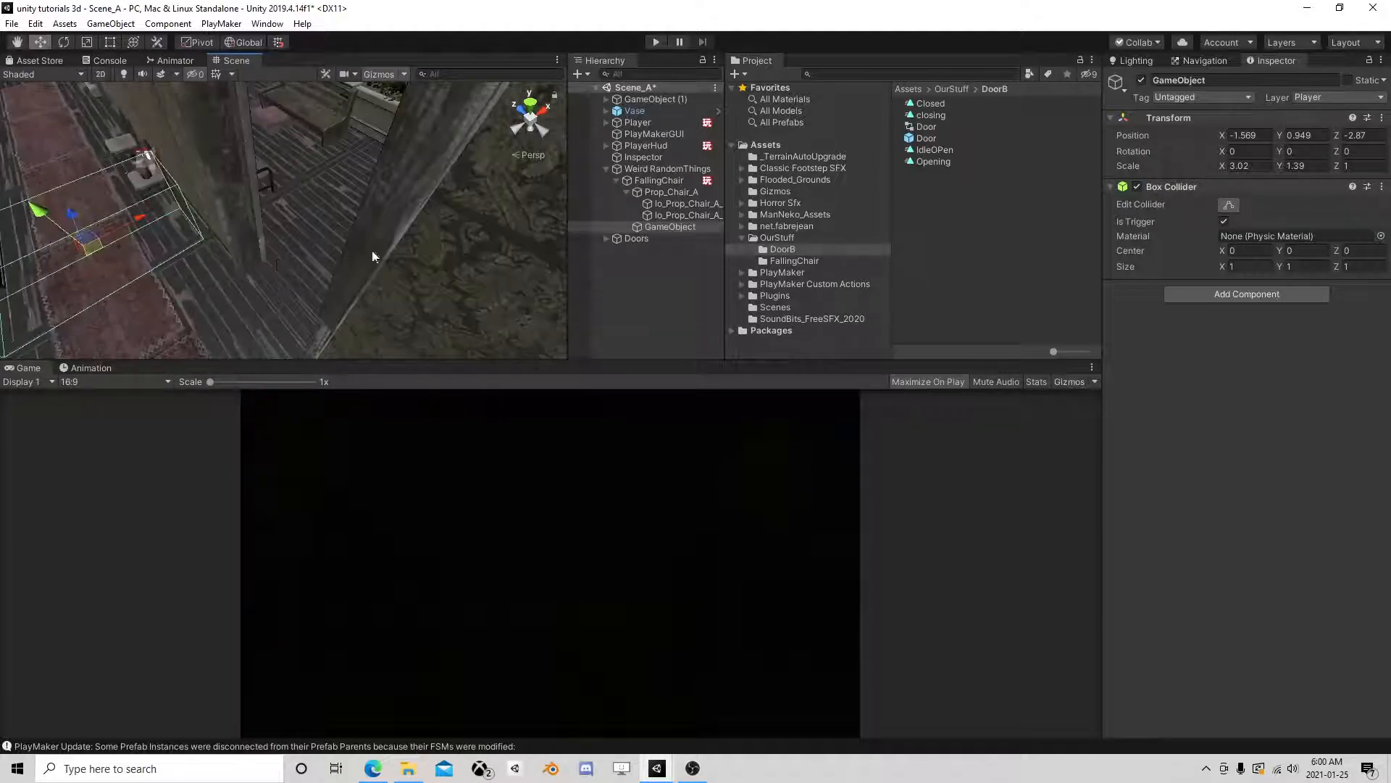
click(606, 168)
click(692, 767)
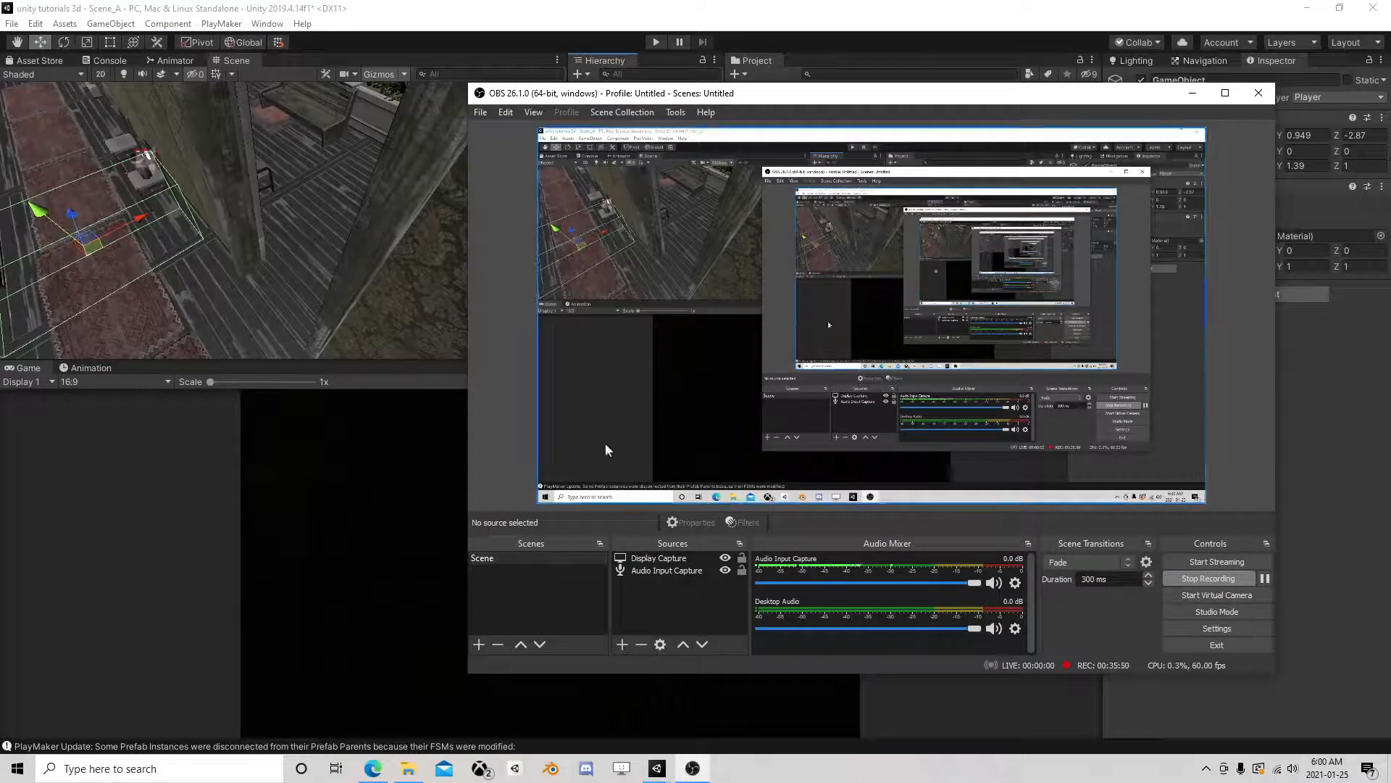
click(581, 9)
Step: Look over the hall's upper balconies in the scene, and compare the view with scene lighting off and on
right_drag(338, 247, 420, 266)
middle_drag(420, 266, 439, 226)
scroll(284, 251, up, 3)
middle_drag(231, 227, 385, 223)
right_drag(385, 223, 1042, 232)
right_drag(349, 239, 650, 163)
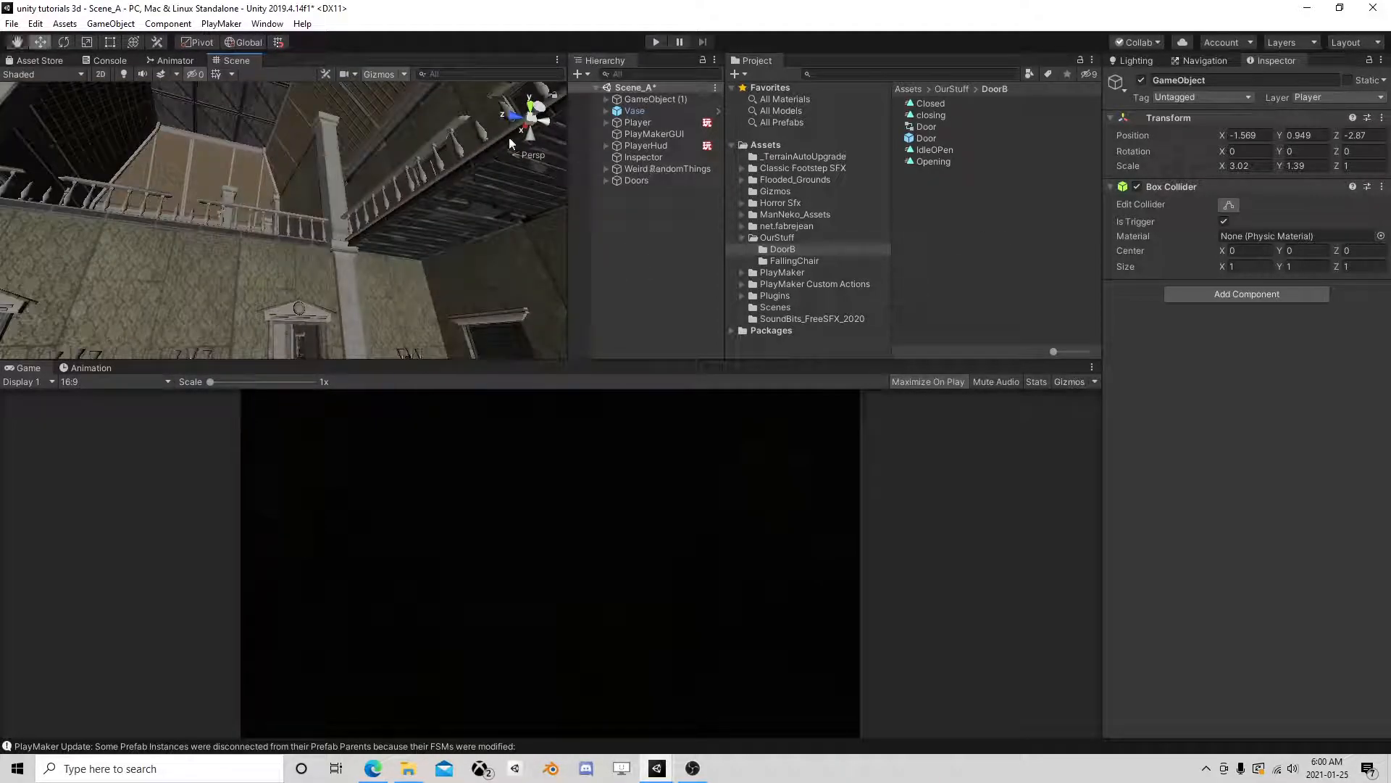
click(123, 74)
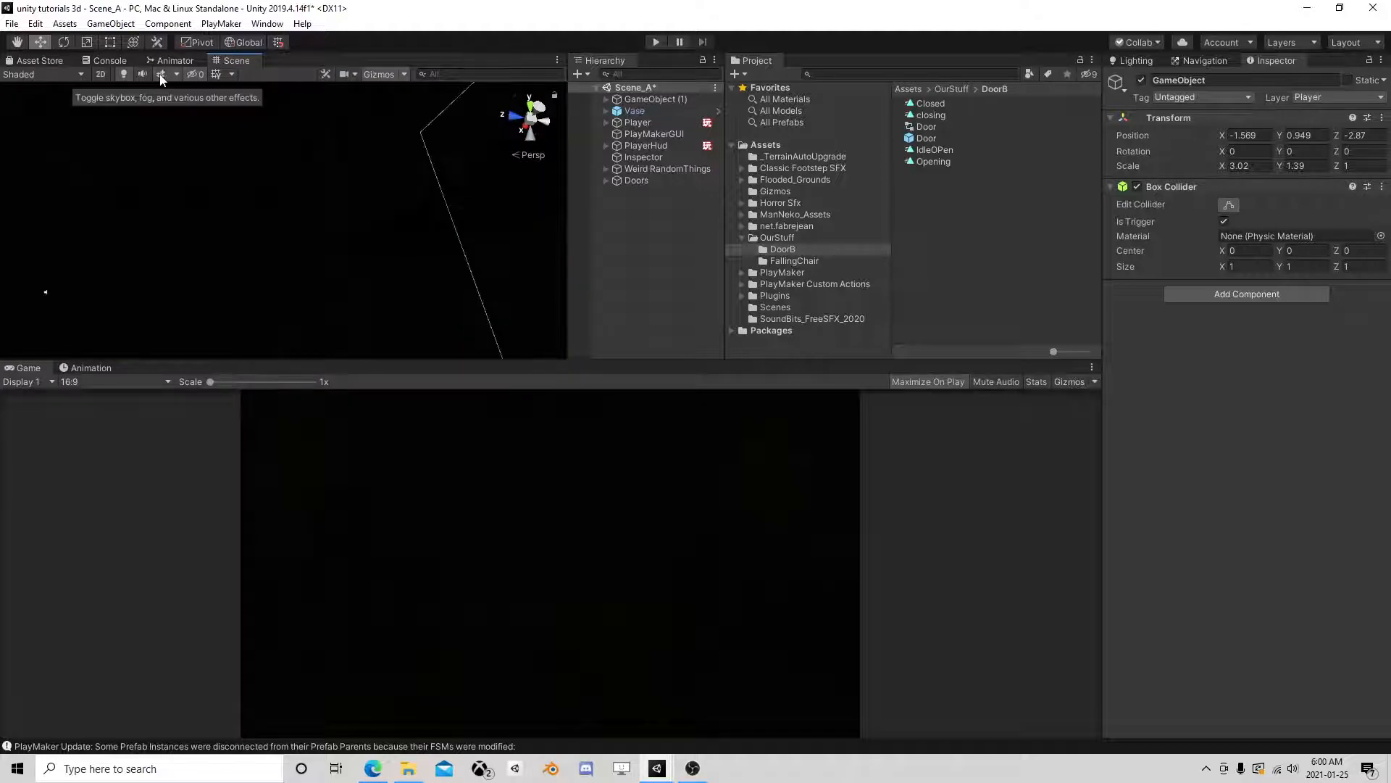
click(124, 74)
Step: Examine the hall at floor level, including its windows, doorways, wall decorations and planted area
right_drag(233, 208, 419, 314)
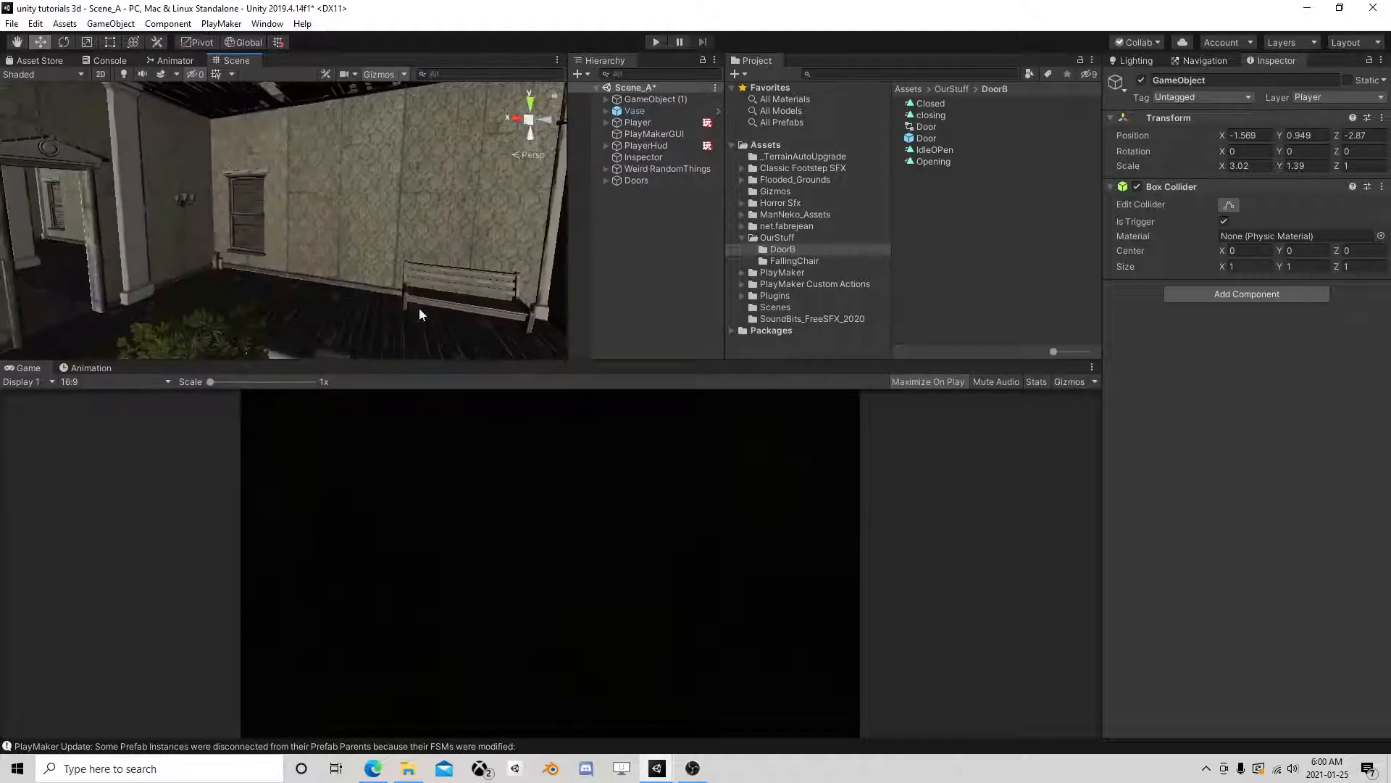
right_drag(159, 235, 587, 267)
scroll(238, 255, down, 2)
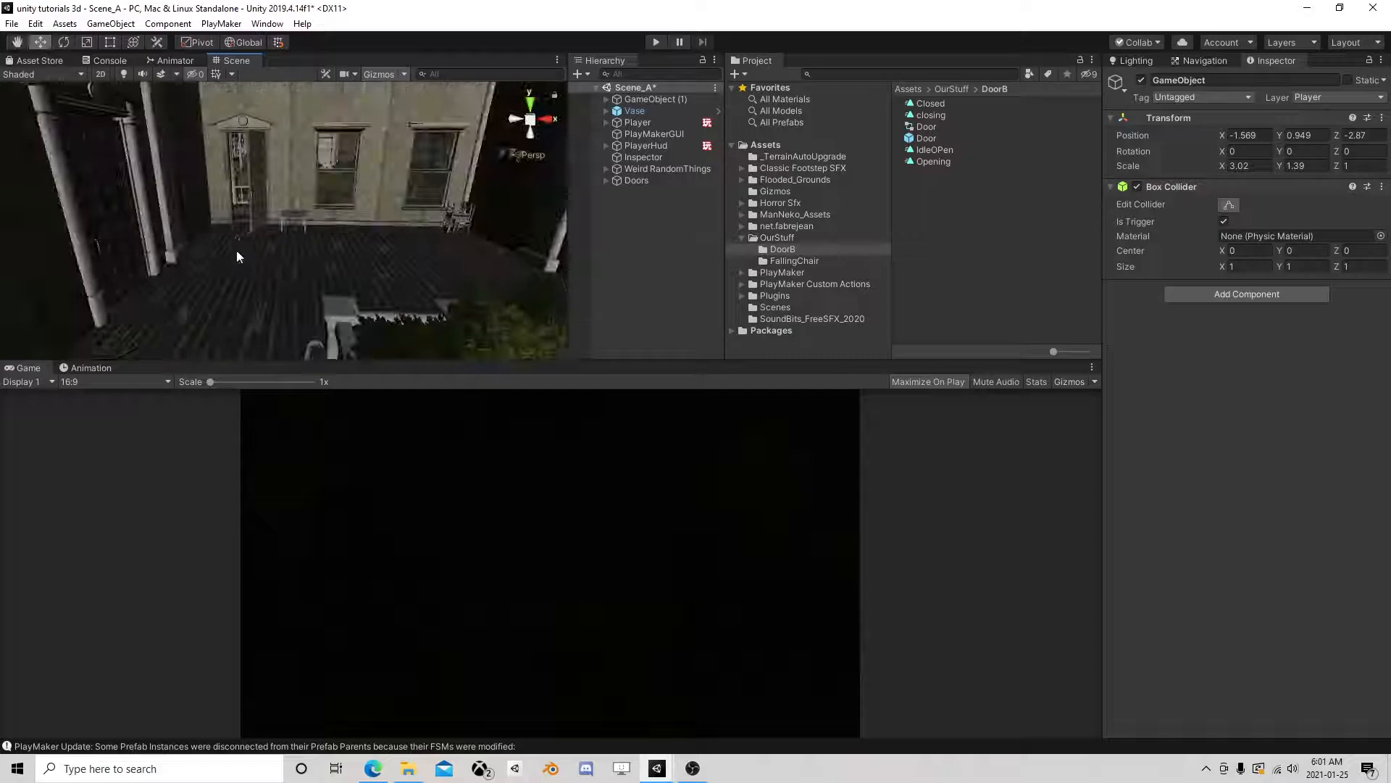
right_drag(238, 255, 581, 247)
scroll(427, 267, down, 3)
scroll(427, 267, up, 2)
middle_drag(428, 266, 268, 245)
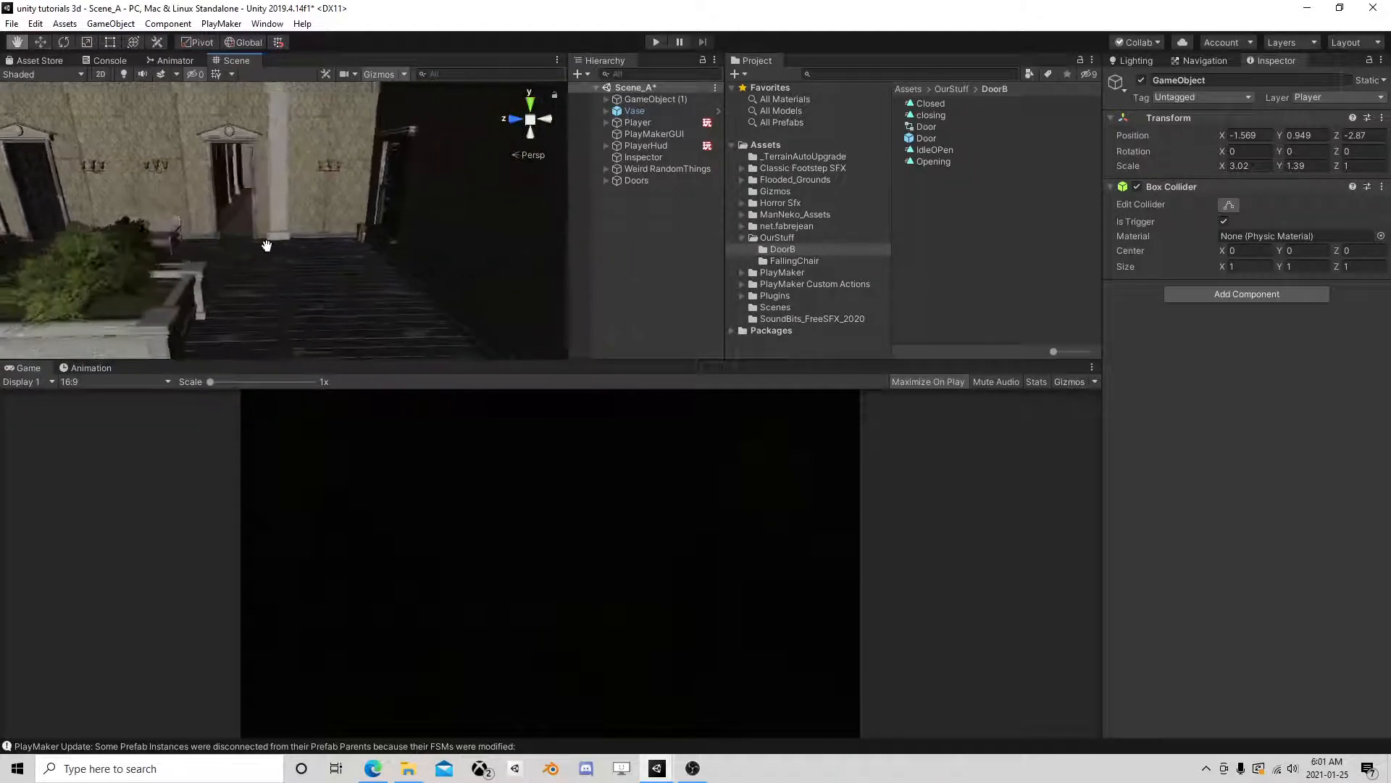
scroll(277, 249, up, 3)
scroll(277, 187, up, 2)
middle_drag(277, 187, 445, 294)
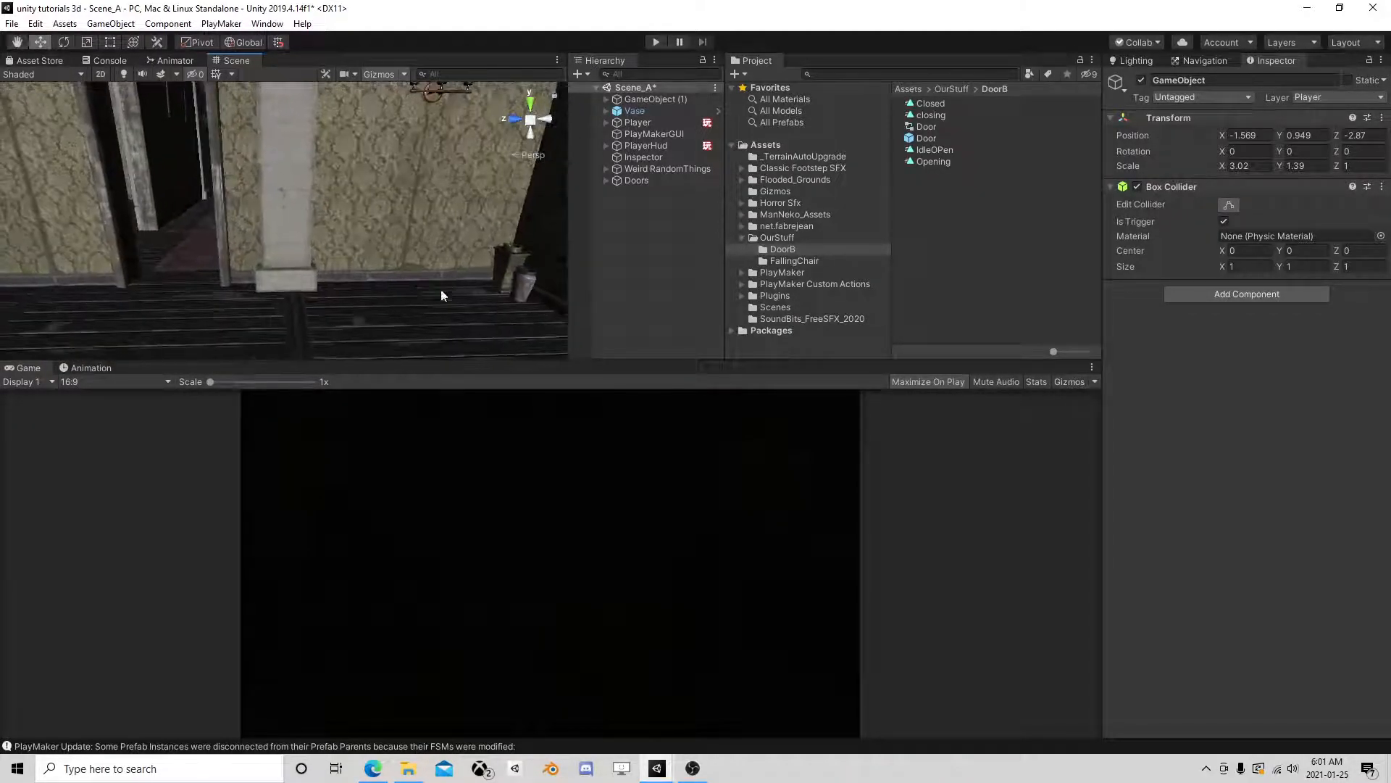
middle_drag(186, 187, 281, 199)
scroll(426, 217, up, 5)
middle_drag(426, 218, 392, 231)
right_drag(393, 230, 210, 239)
right_drag(437, 235, 687, 269)
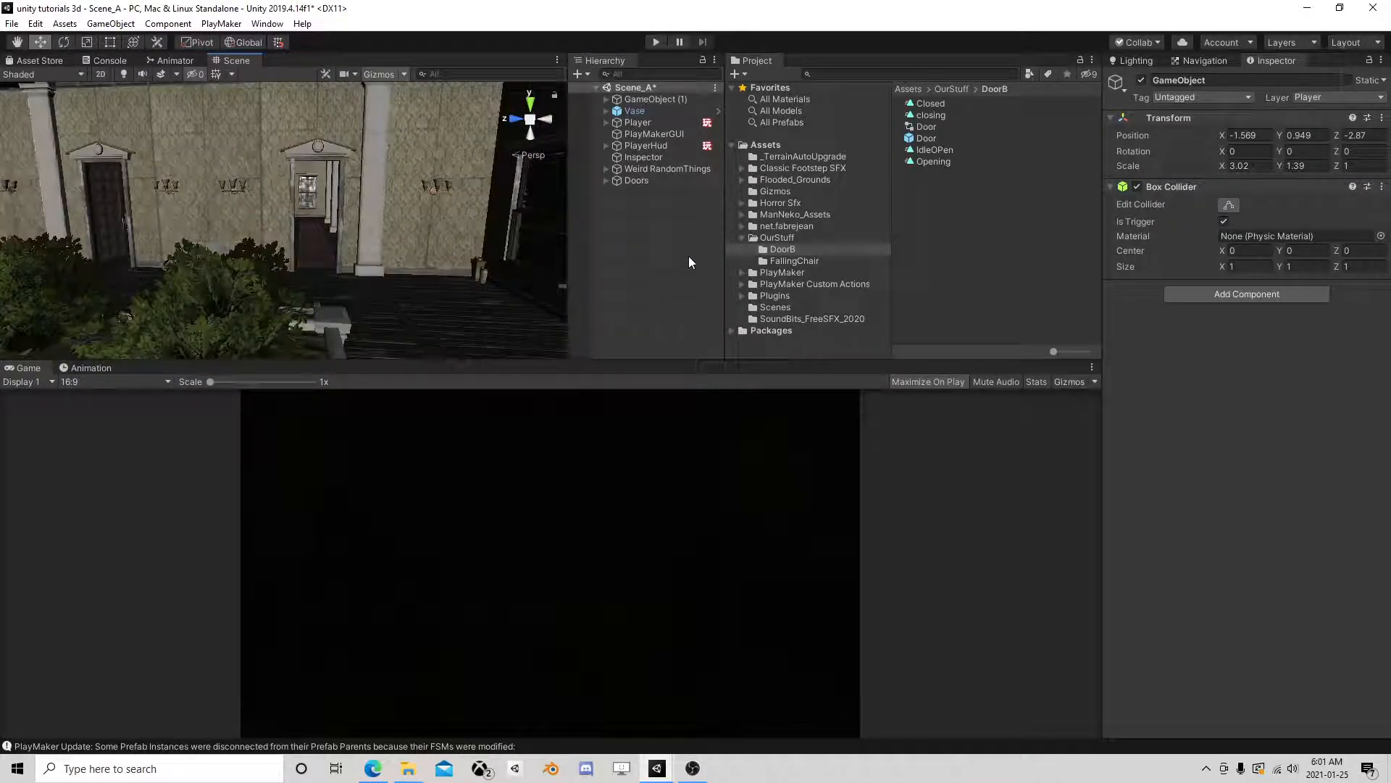
Step: Save Scene_A and switch to OBS
click(12, 23)
click(43, 79)
click(693, 768)
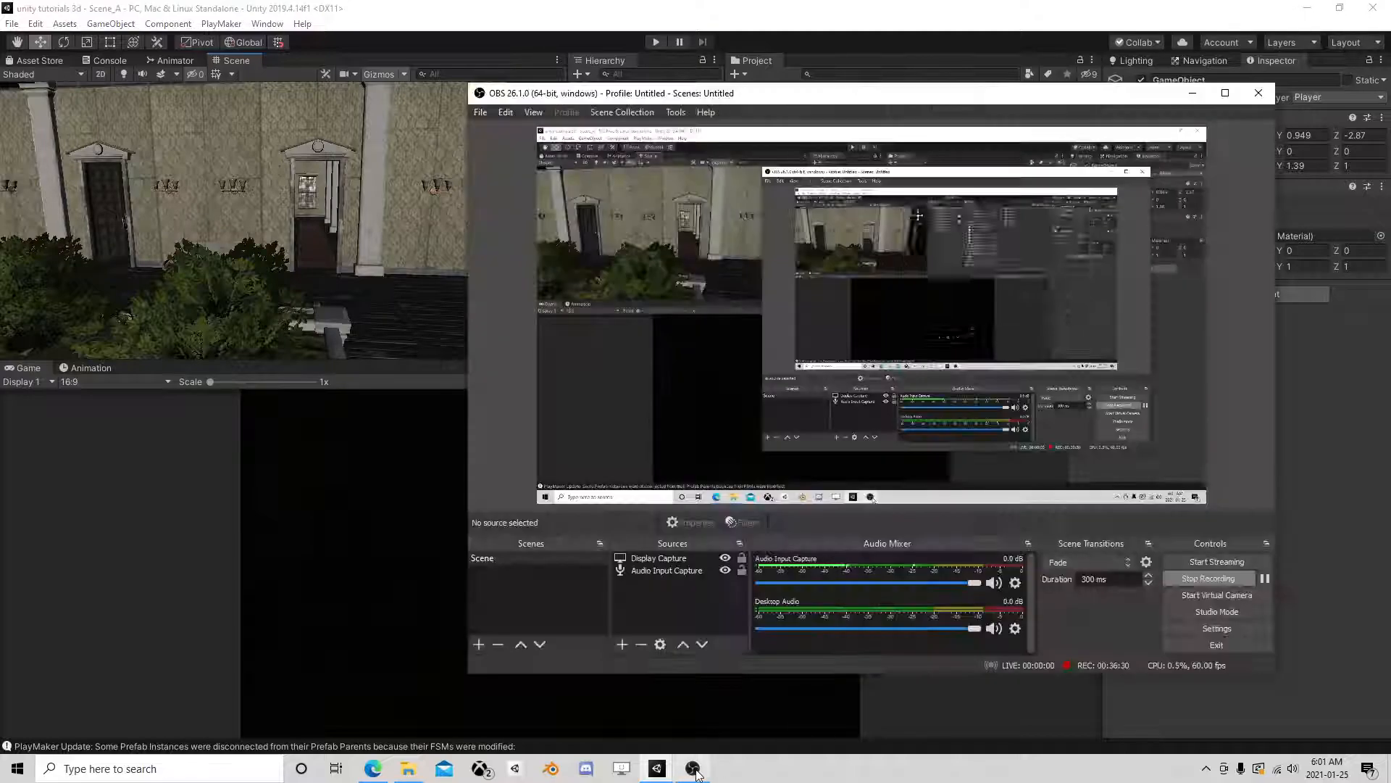